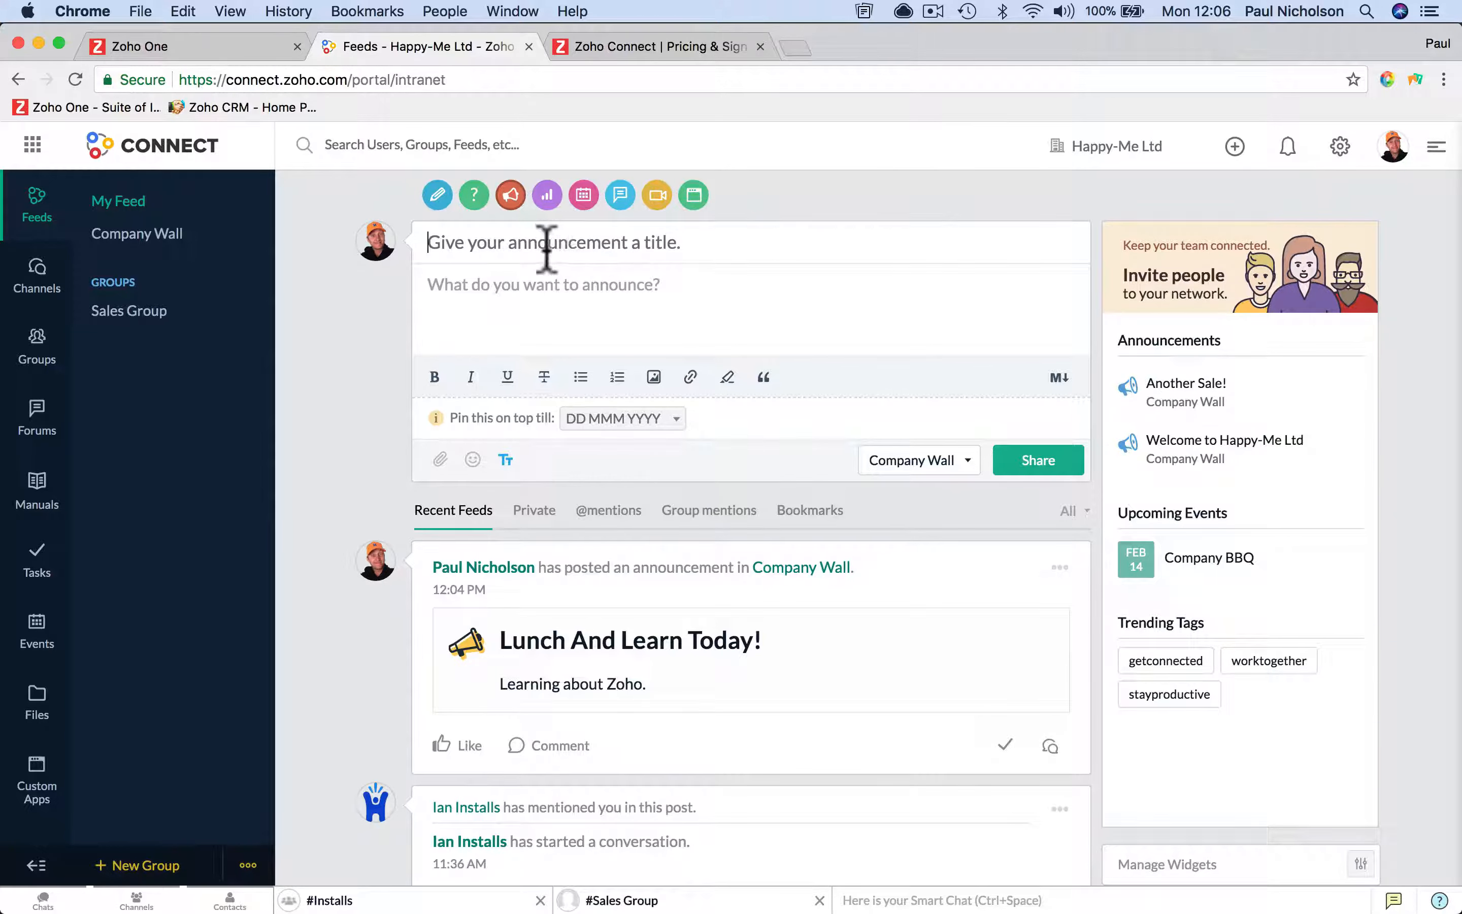
Step: Write a new conversation post reading "Morning. How was your weekend?!"
left_click(438, 195)
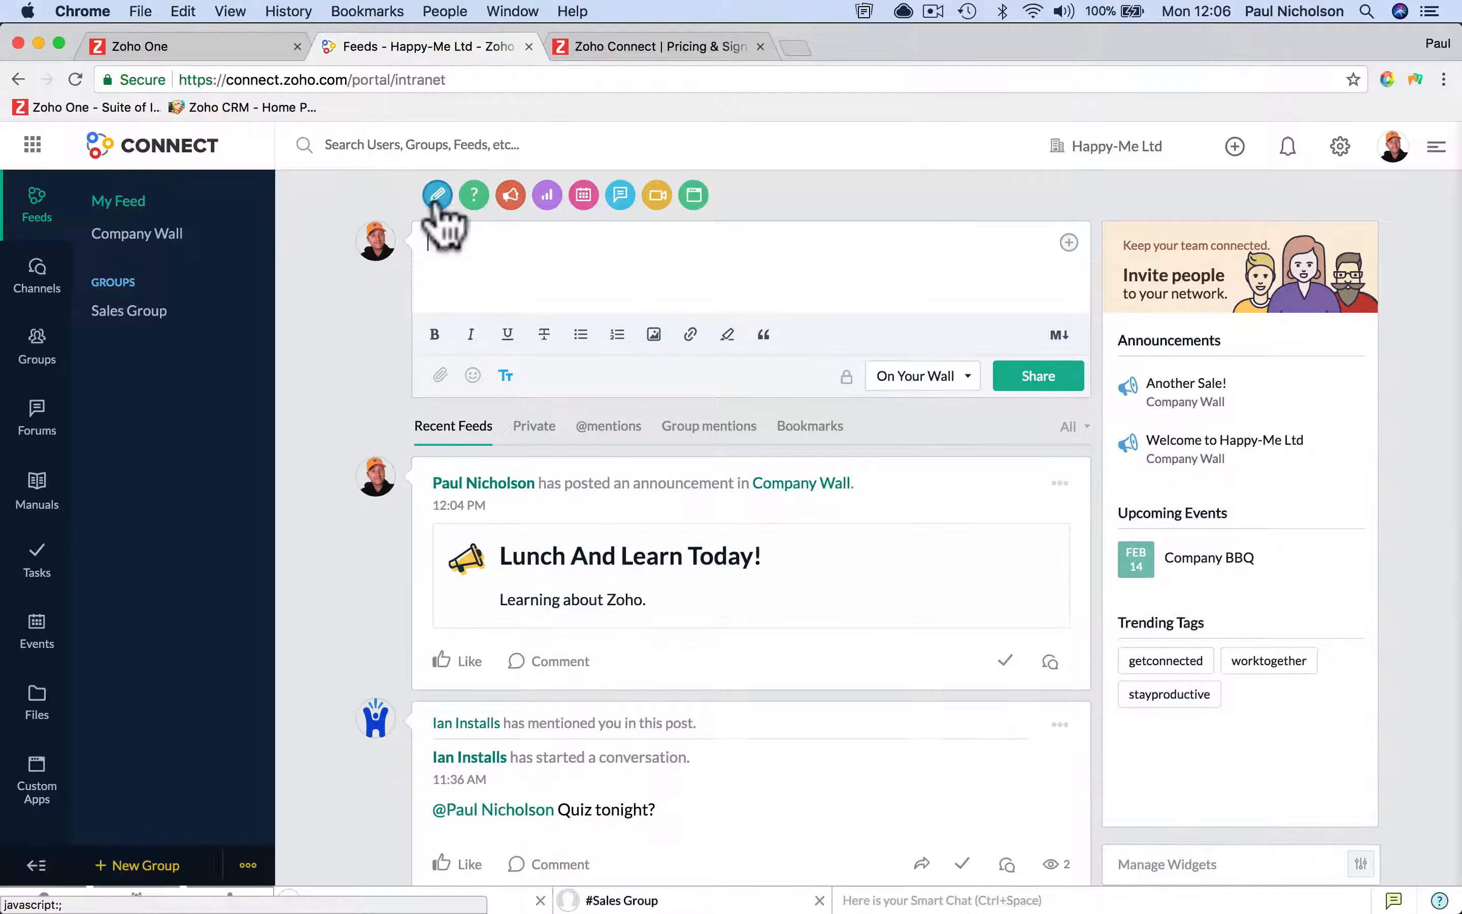
type("Monring")
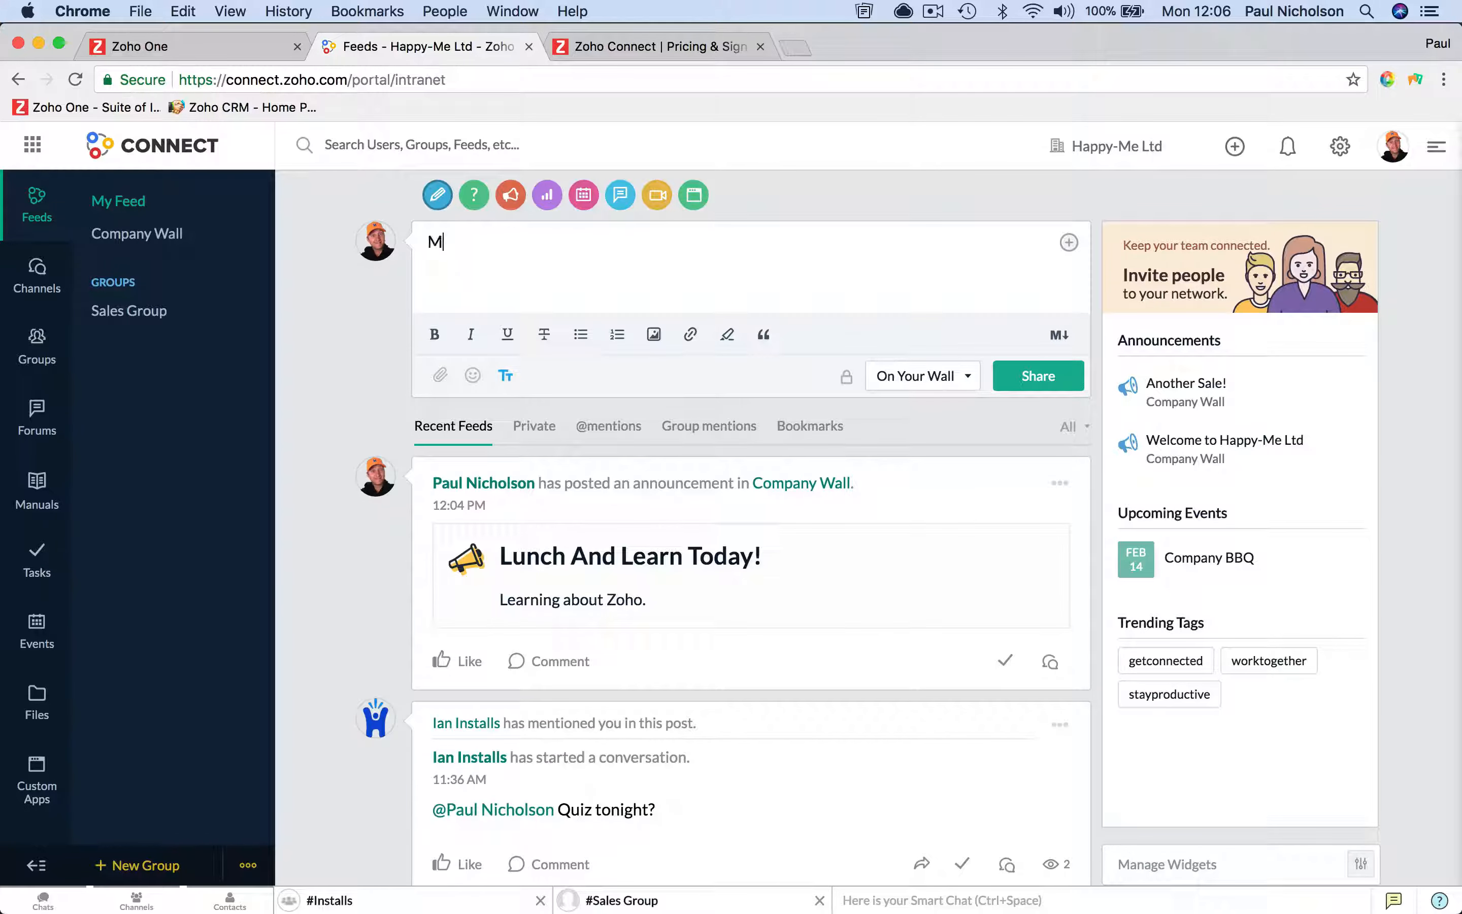
key("BackSpace")
key("BackSpace")
key("BackSpace")
key("BackSpace")
key("BackSpace")
type("rning. How was you")
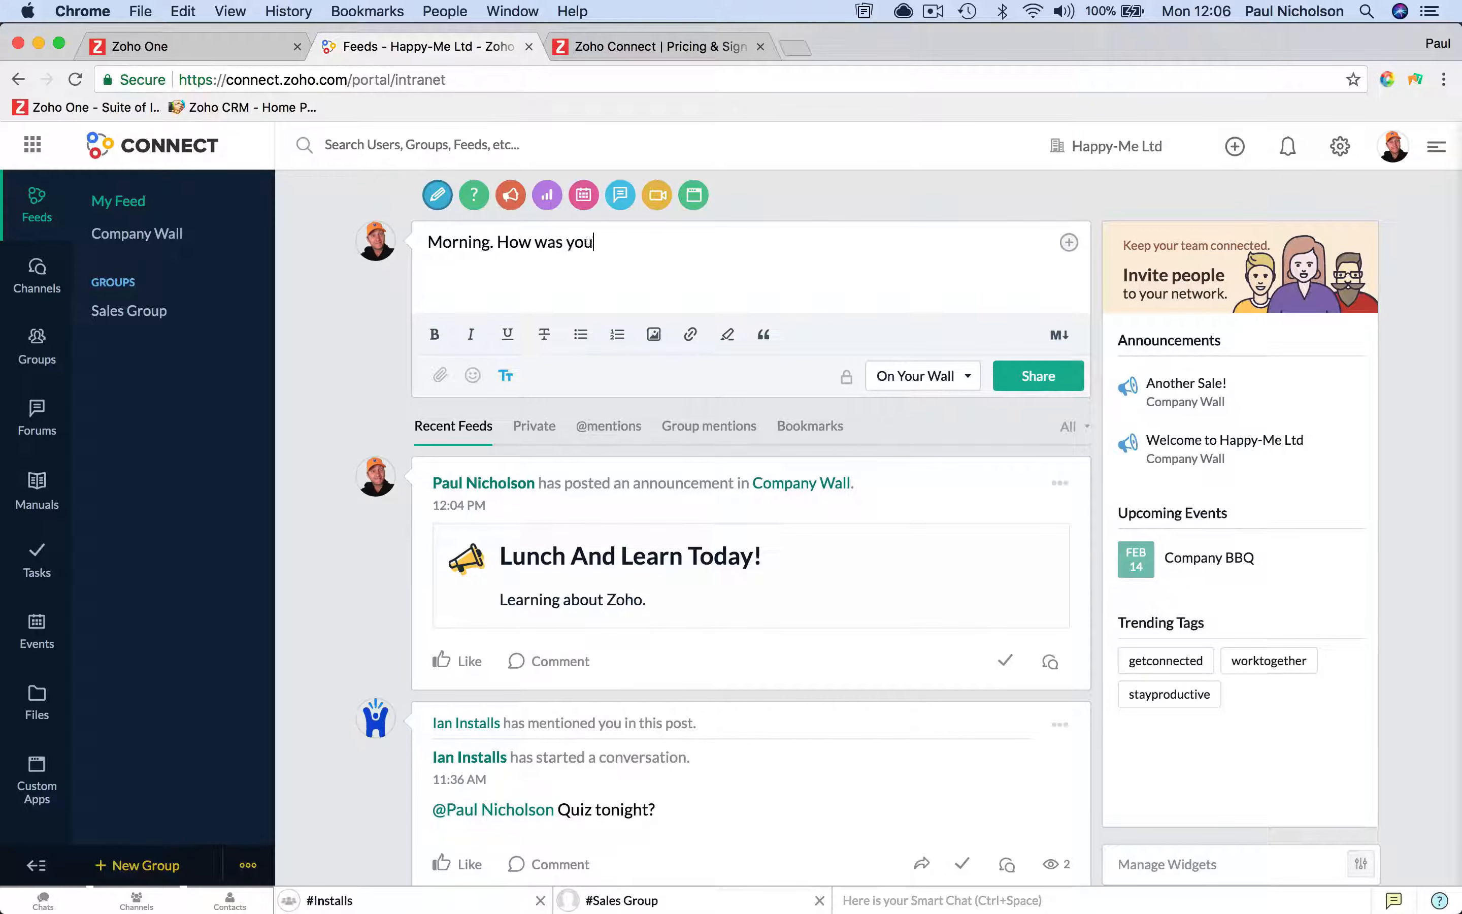
type("r ew")
key("BackSpace")
key("BackSpace")
type("we")
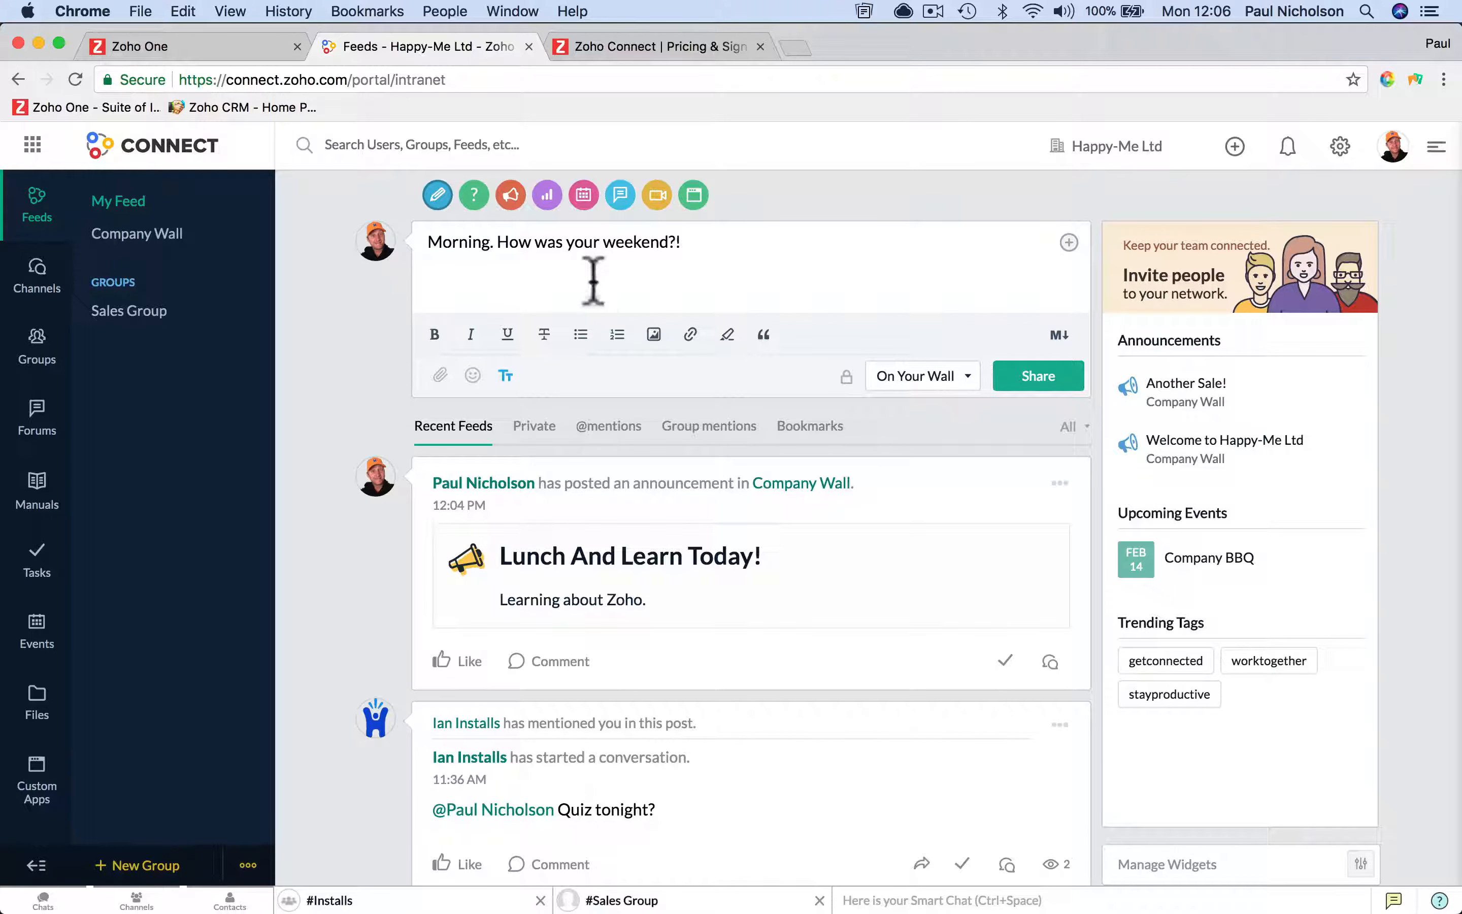
Step: Set the post's audience to On Your Wall and share it
left_click(918, 378)
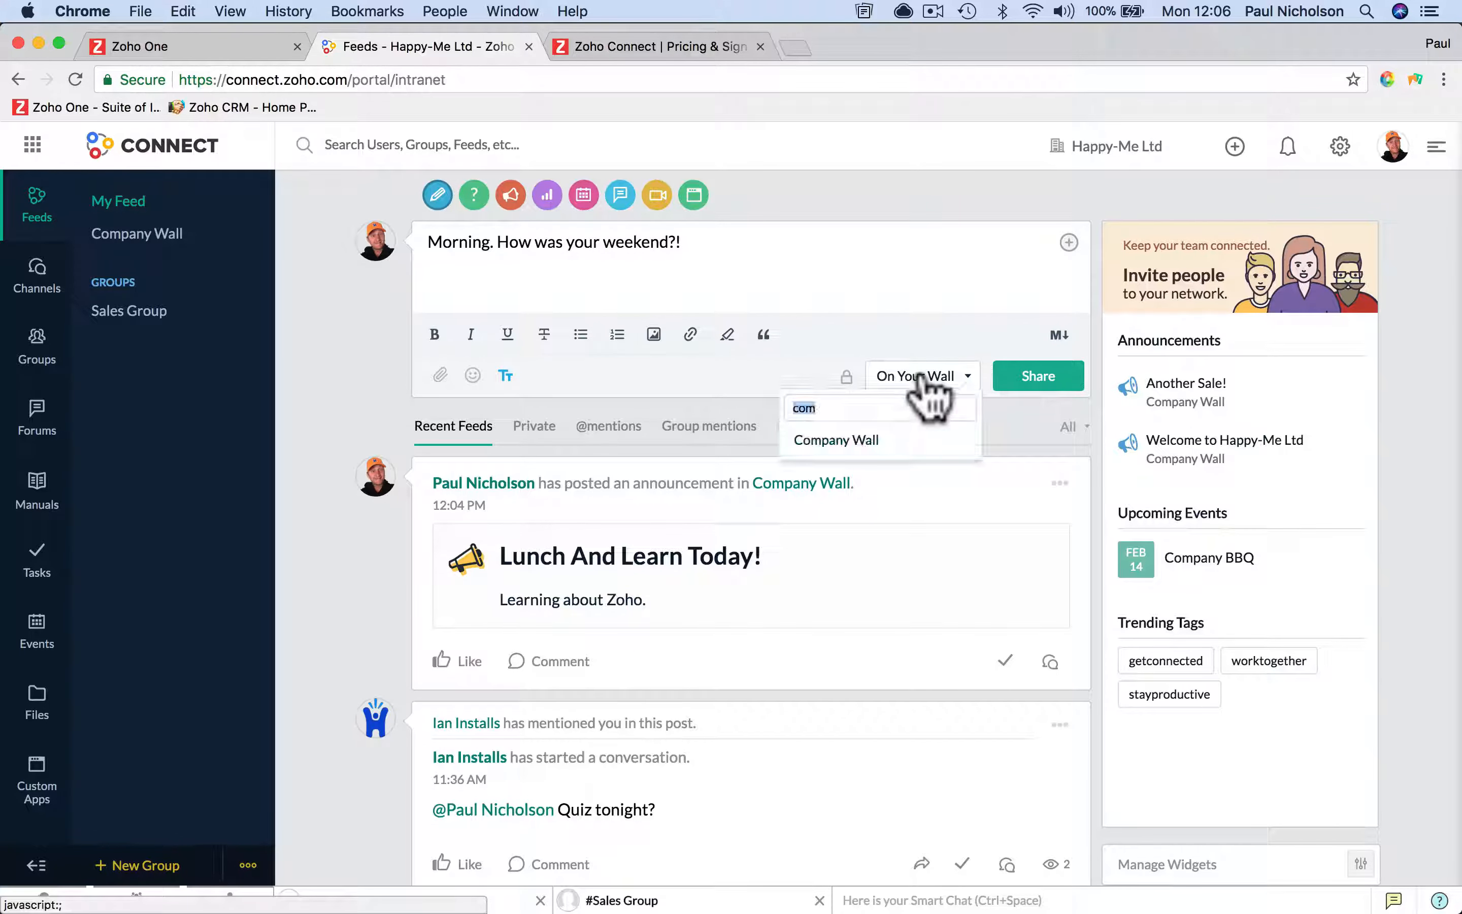
double_click(866, 410)
key("BackSpace")
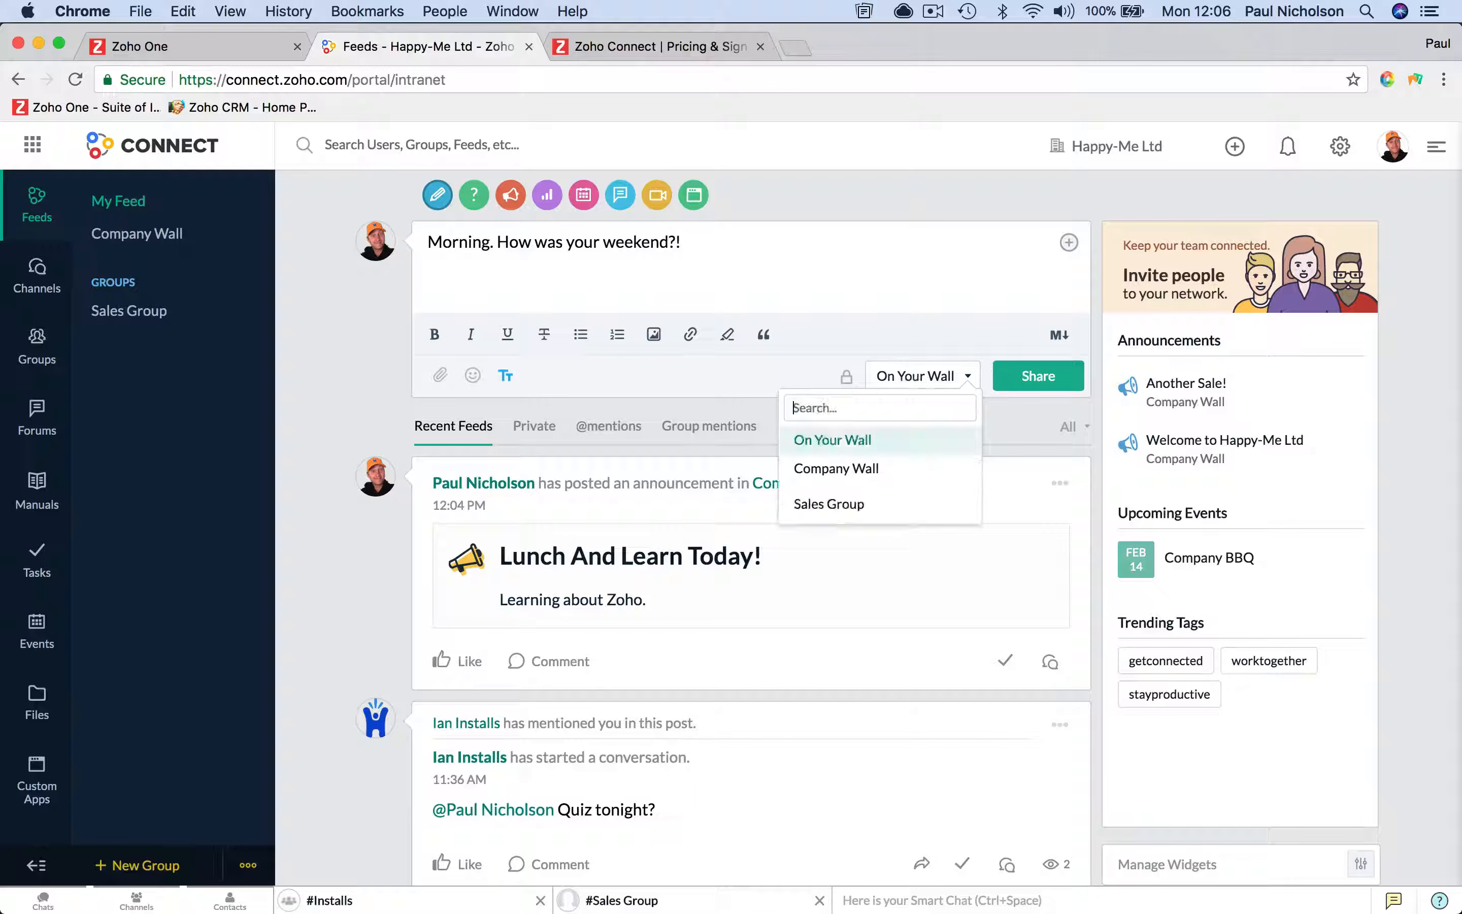
left_click(942, 377)
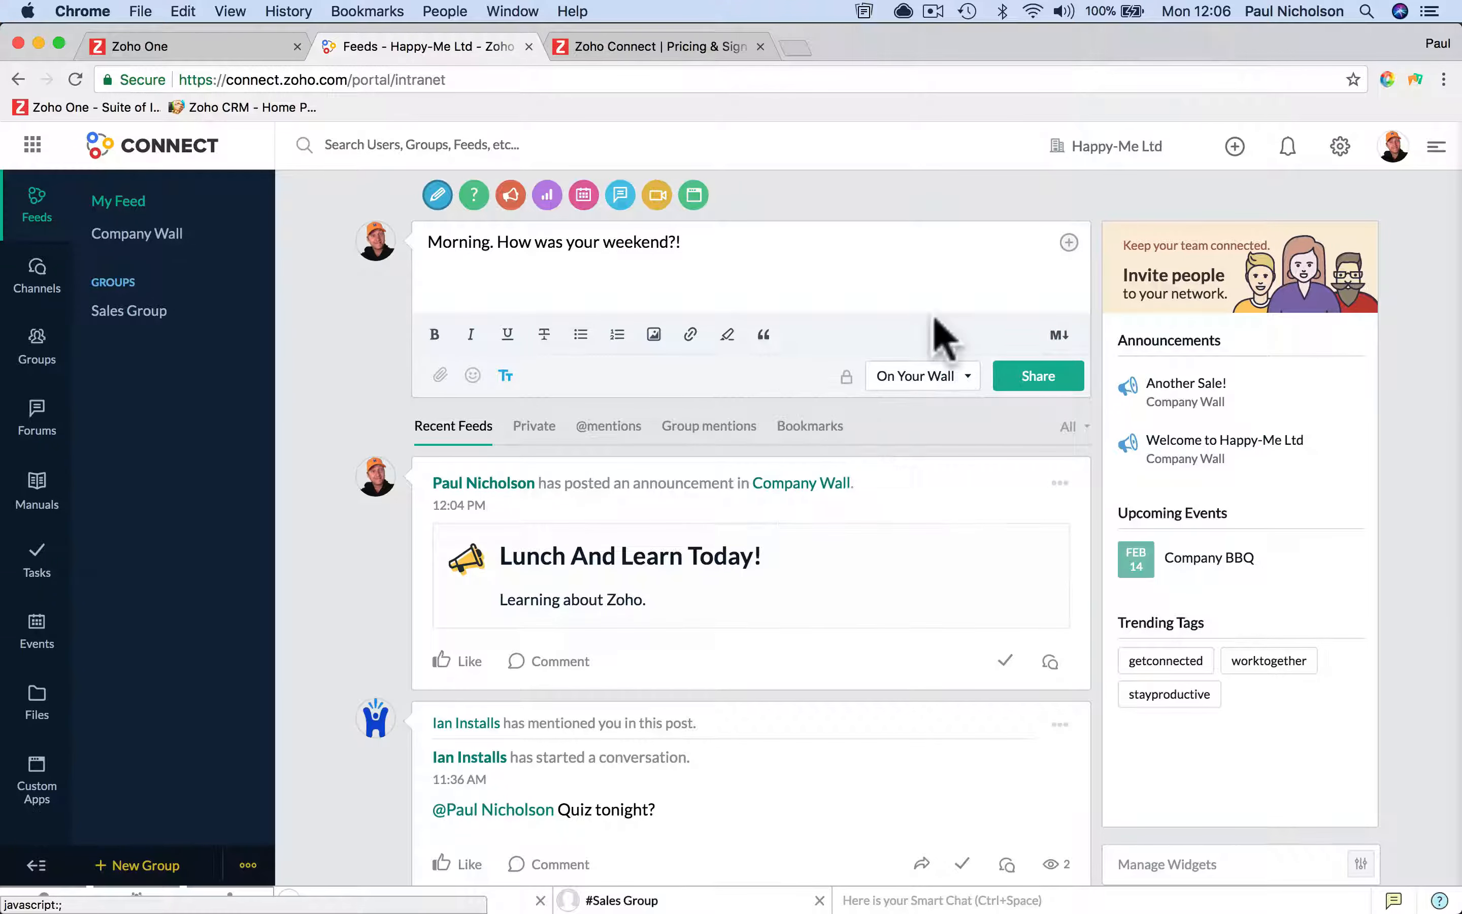
left_click(958, 376)
left_click(914, 441)
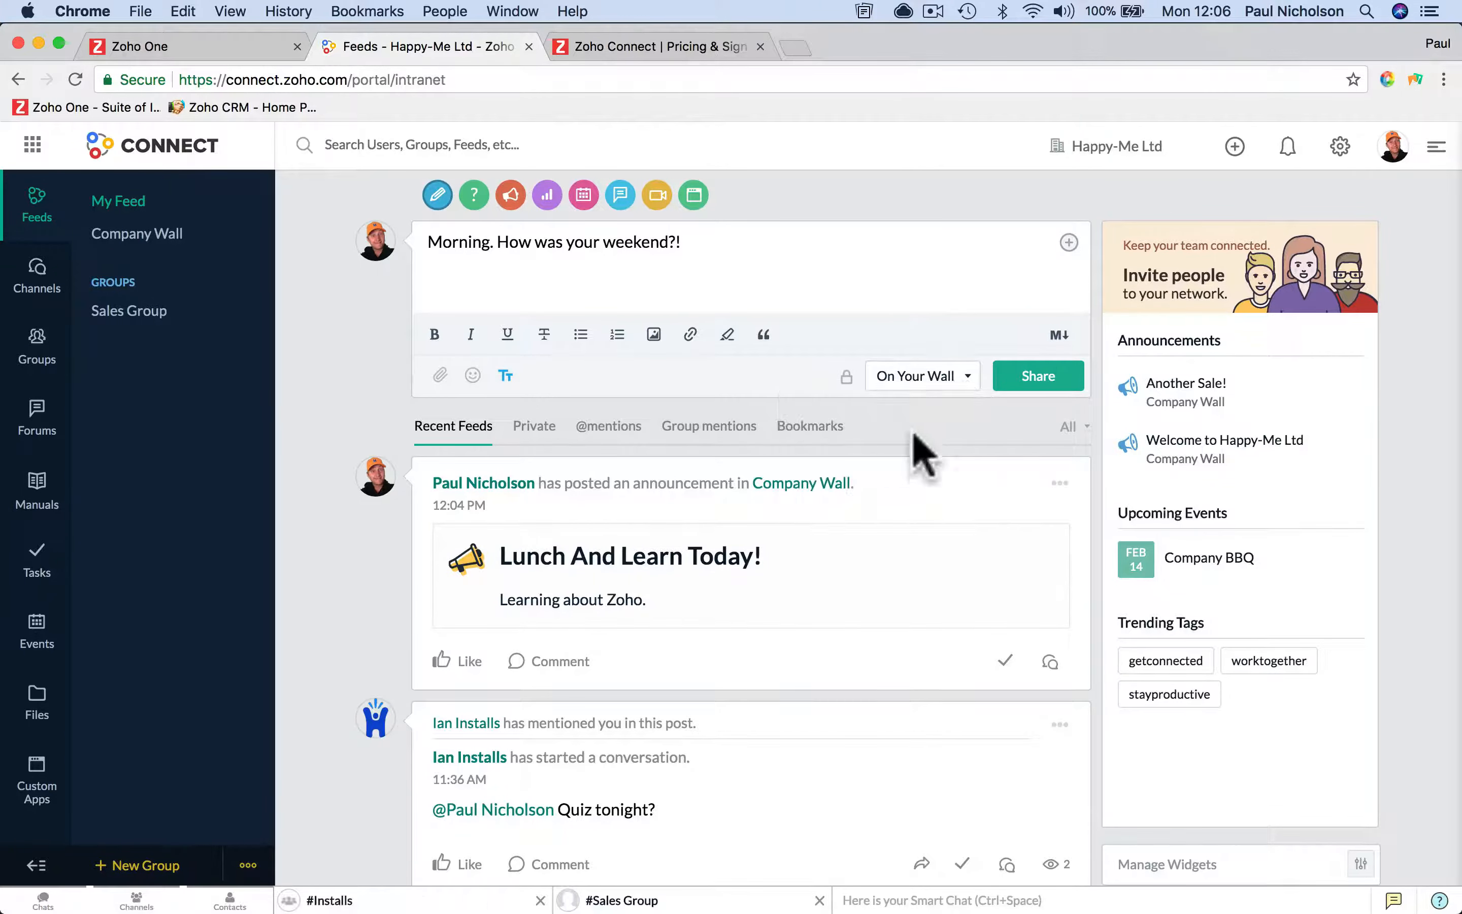
left_click(1051, 383)
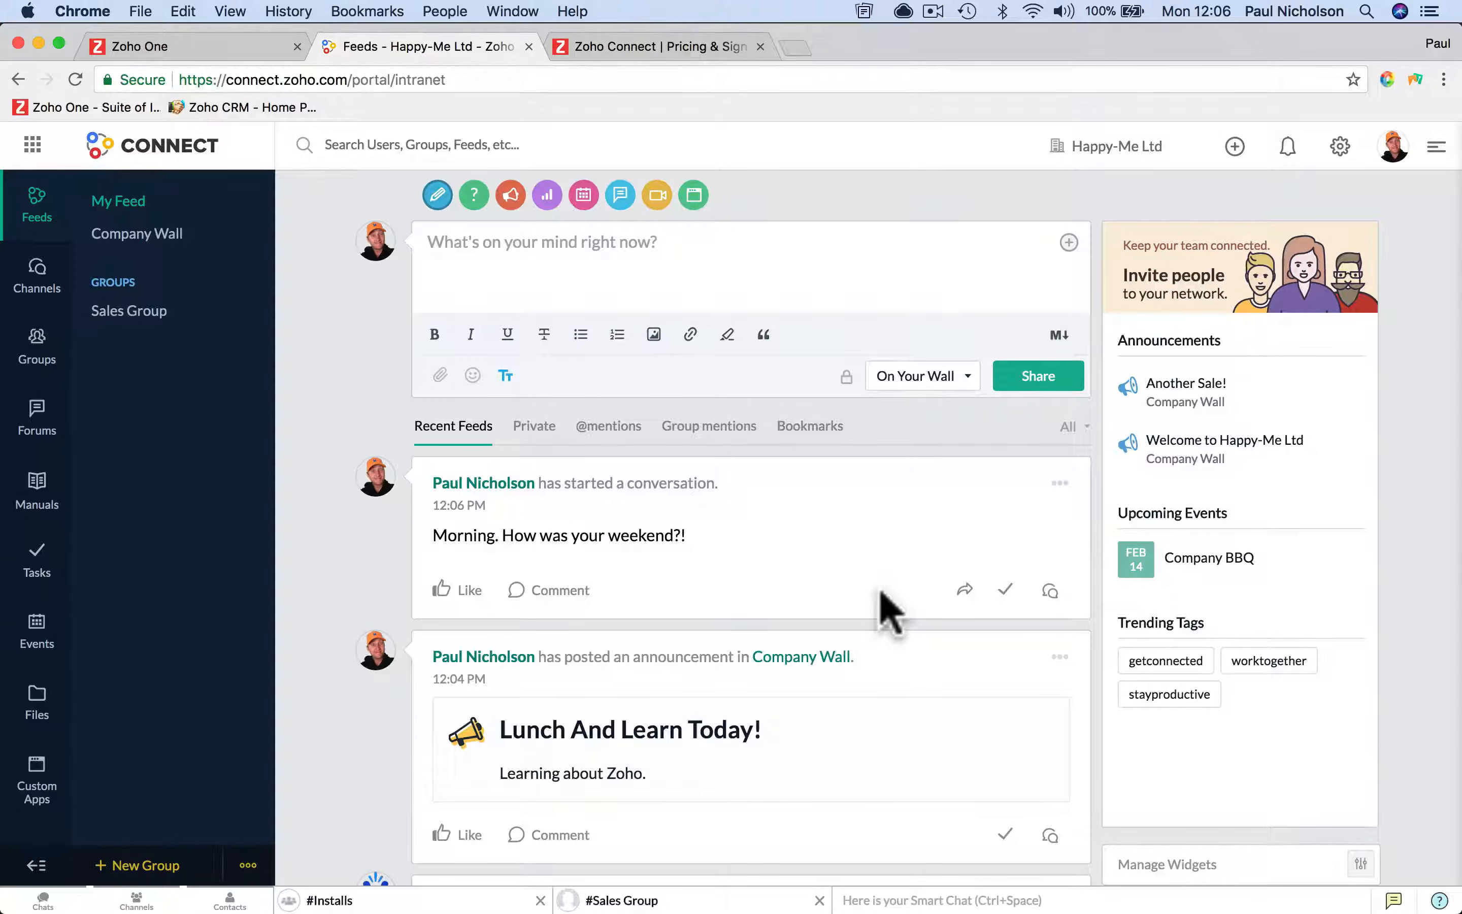
Step: Start a new announcement with the title "Softball Practice Tonight"
left_click(651, 272)
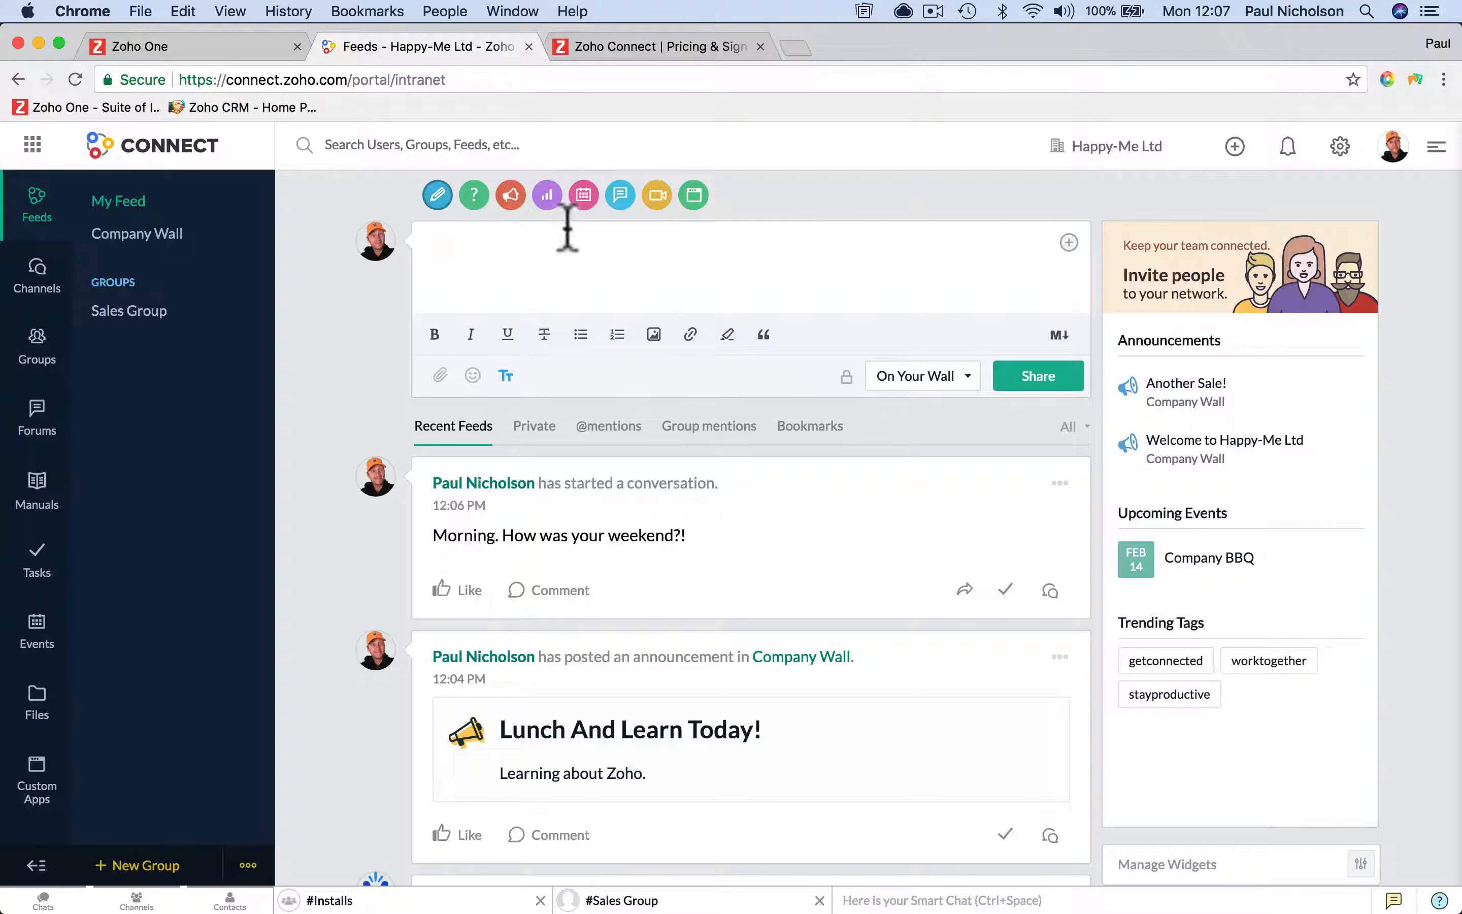
left_click(511, 196)
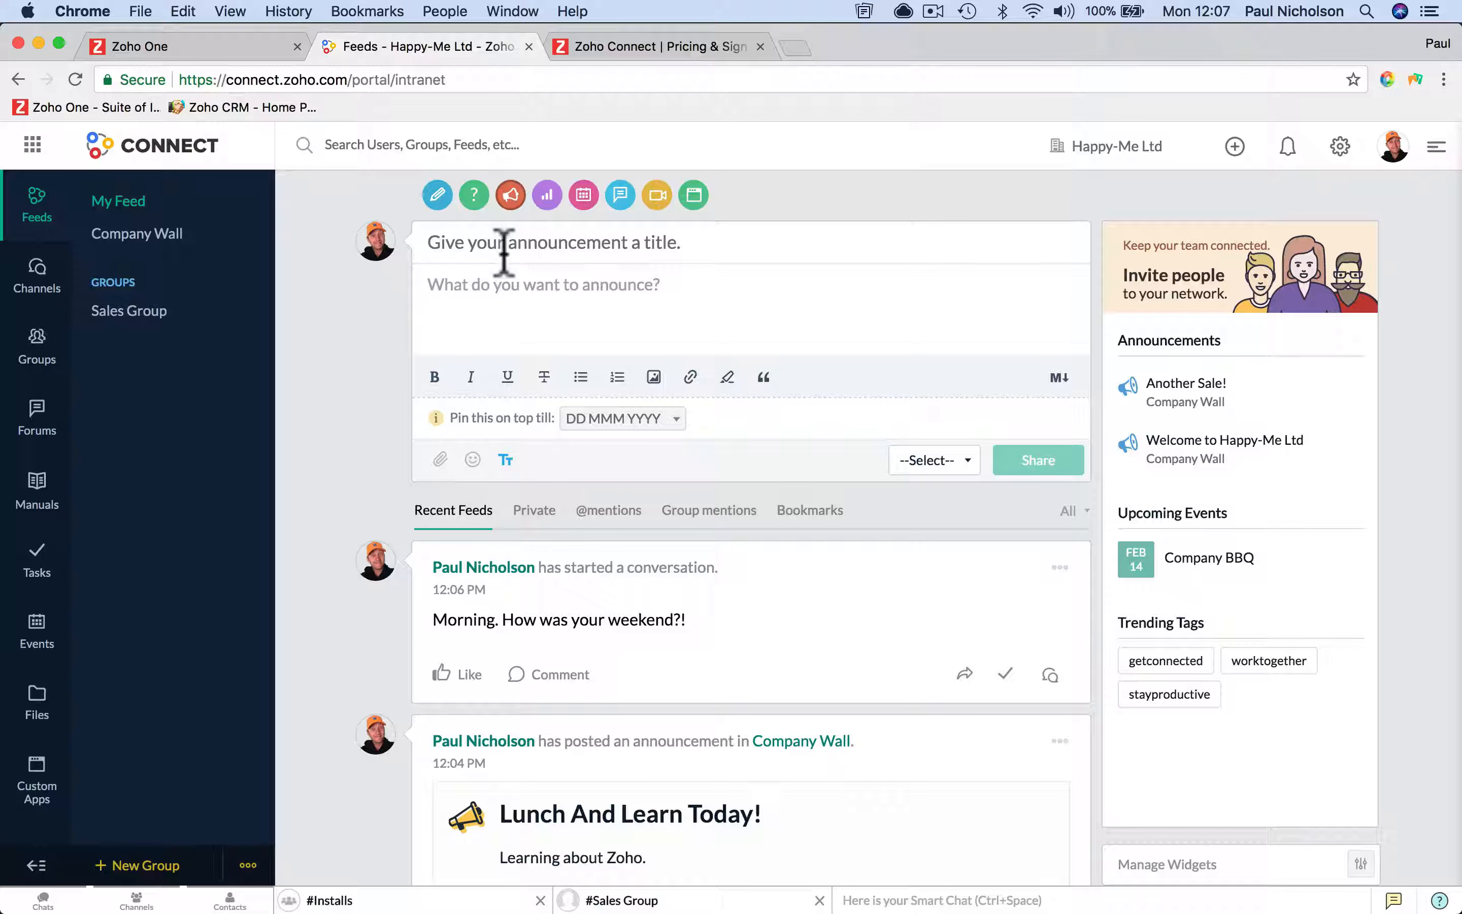
type("SOf")
key("BackSpace")
key("BackSpace")
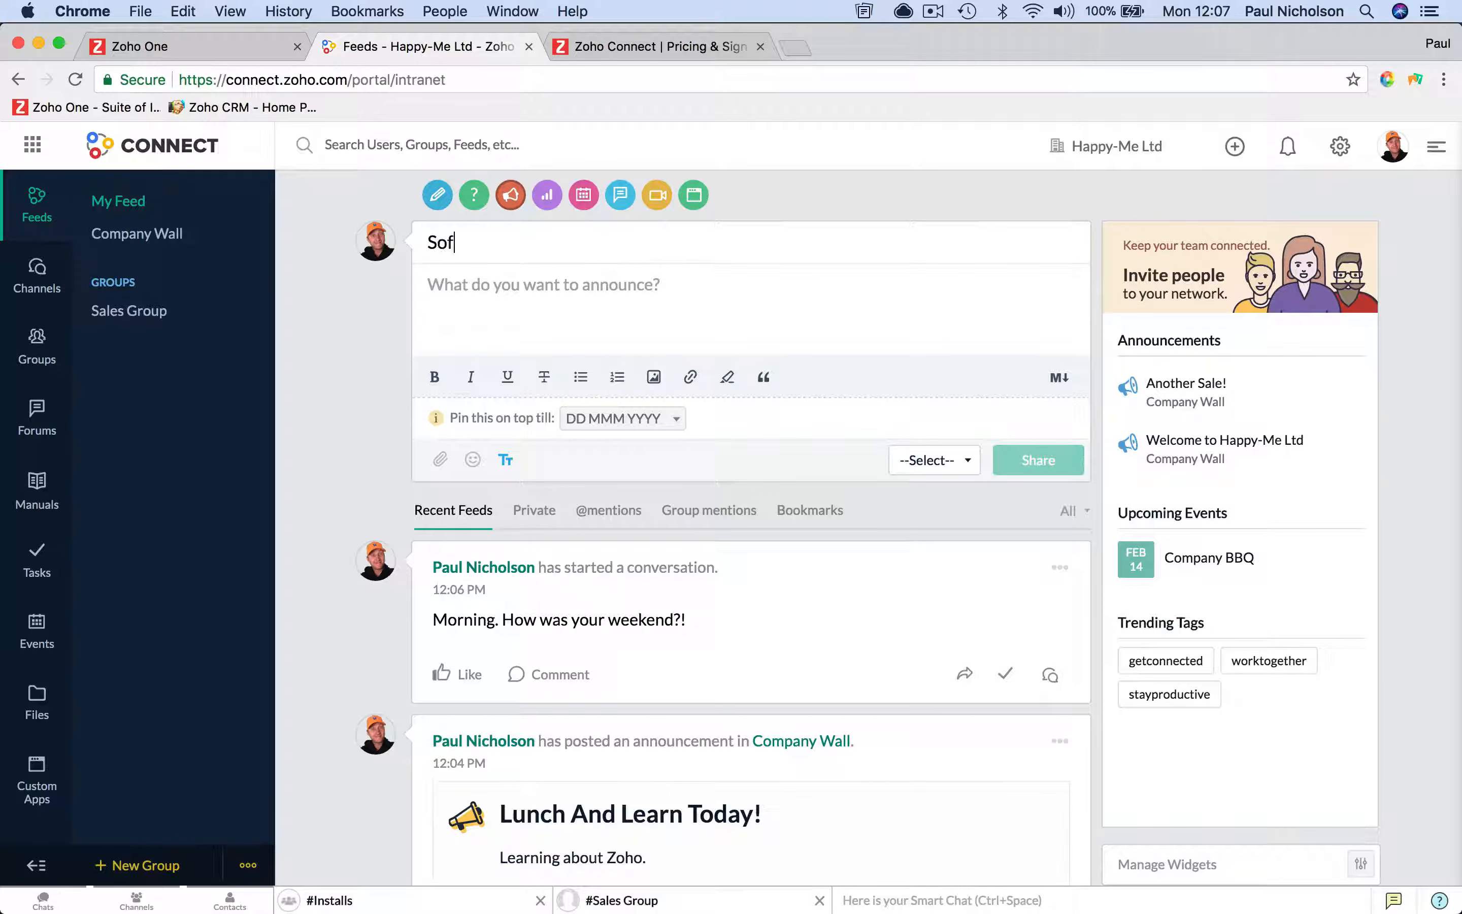
type("oftball Practice Tonight")
key("Tab")
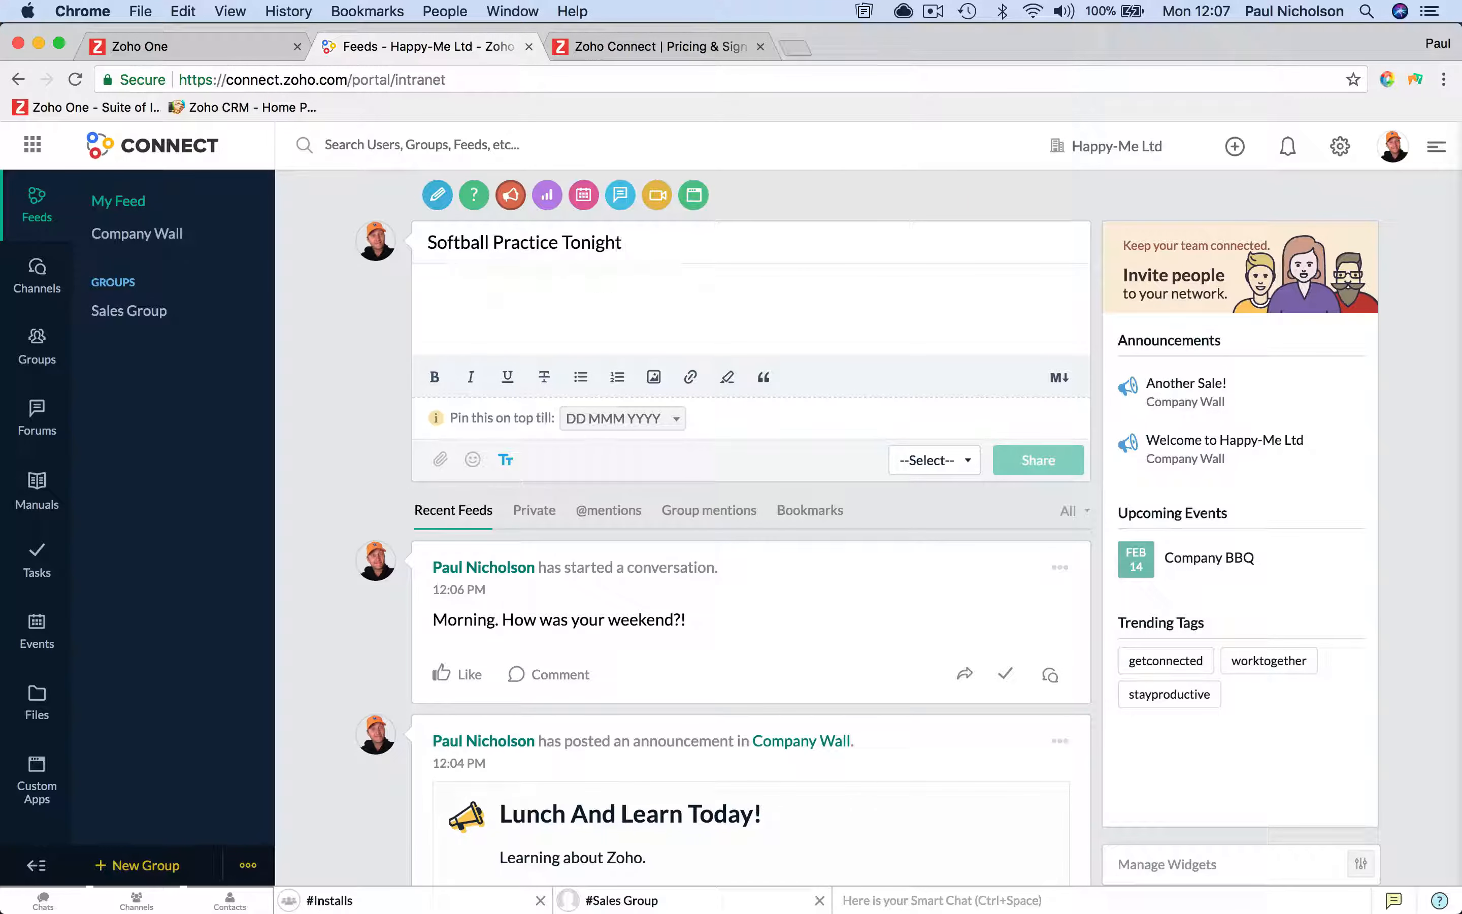
Step: Write the announcement's message as "Don't forget Softball practice tonight at 6pm the field."
type("Don't forget Softball practice toing")
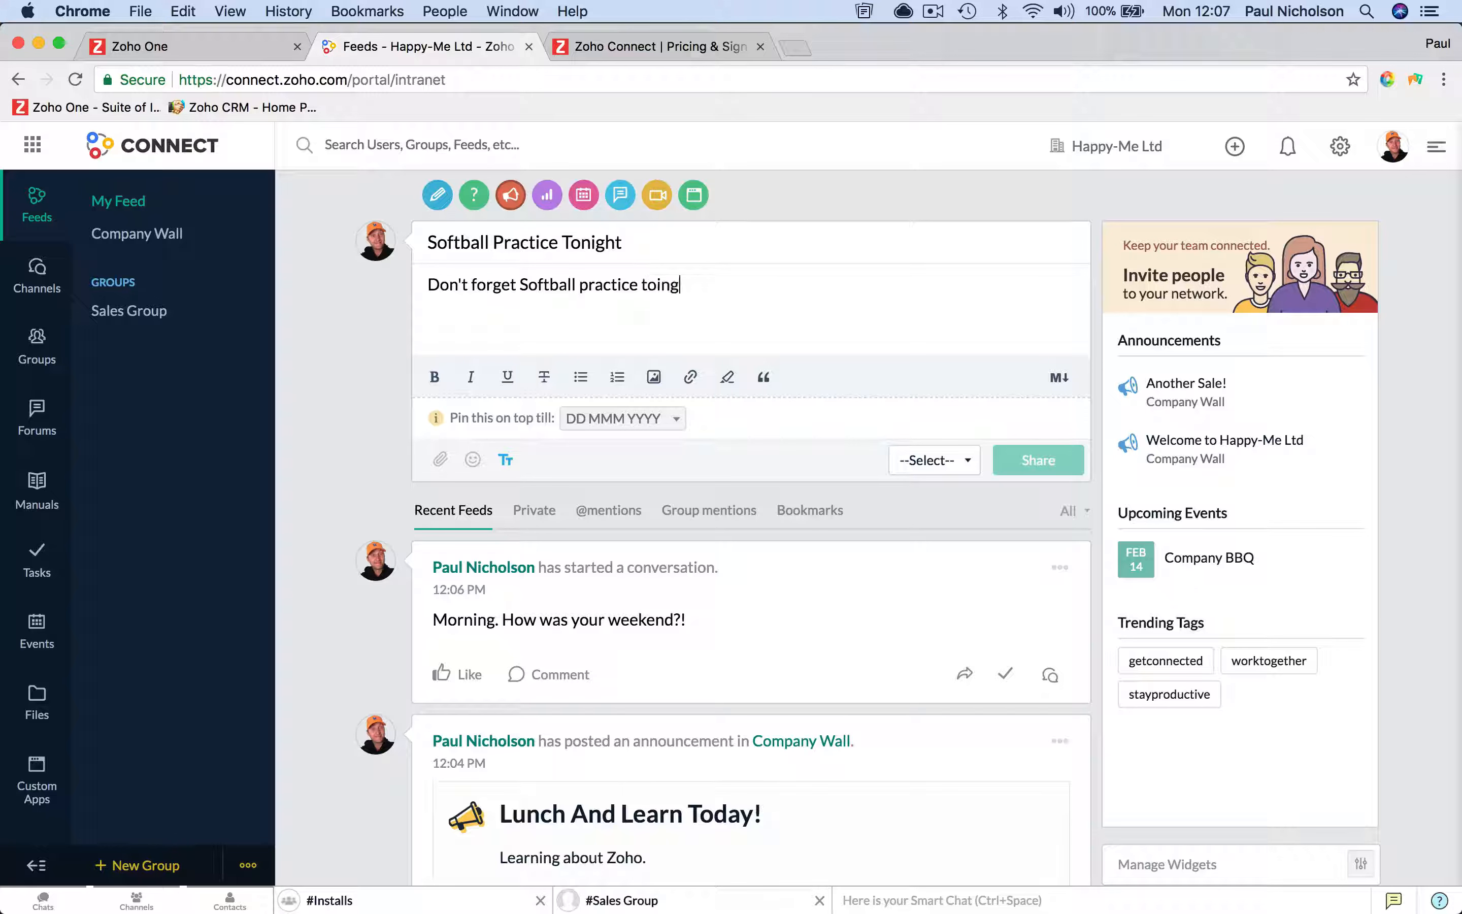
type("ht a")
key("BackSpace")
key("BackSpace")
key("BackSpace")
type("ight at 6pm the field.")
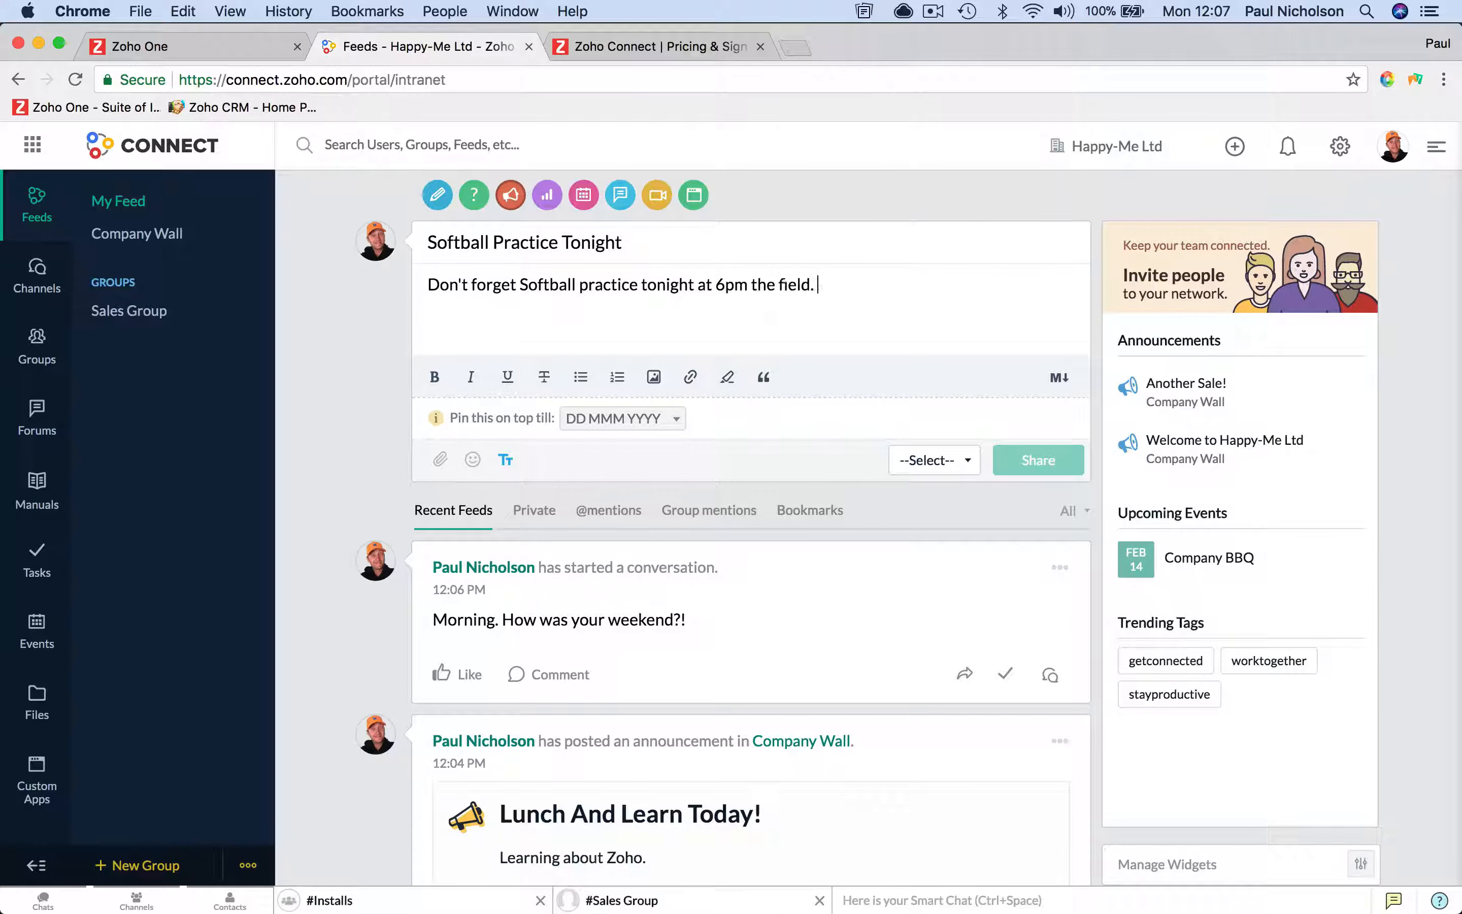
Step: Choose Company Wall as the announcement's audience and share it
left_click(955, 461)
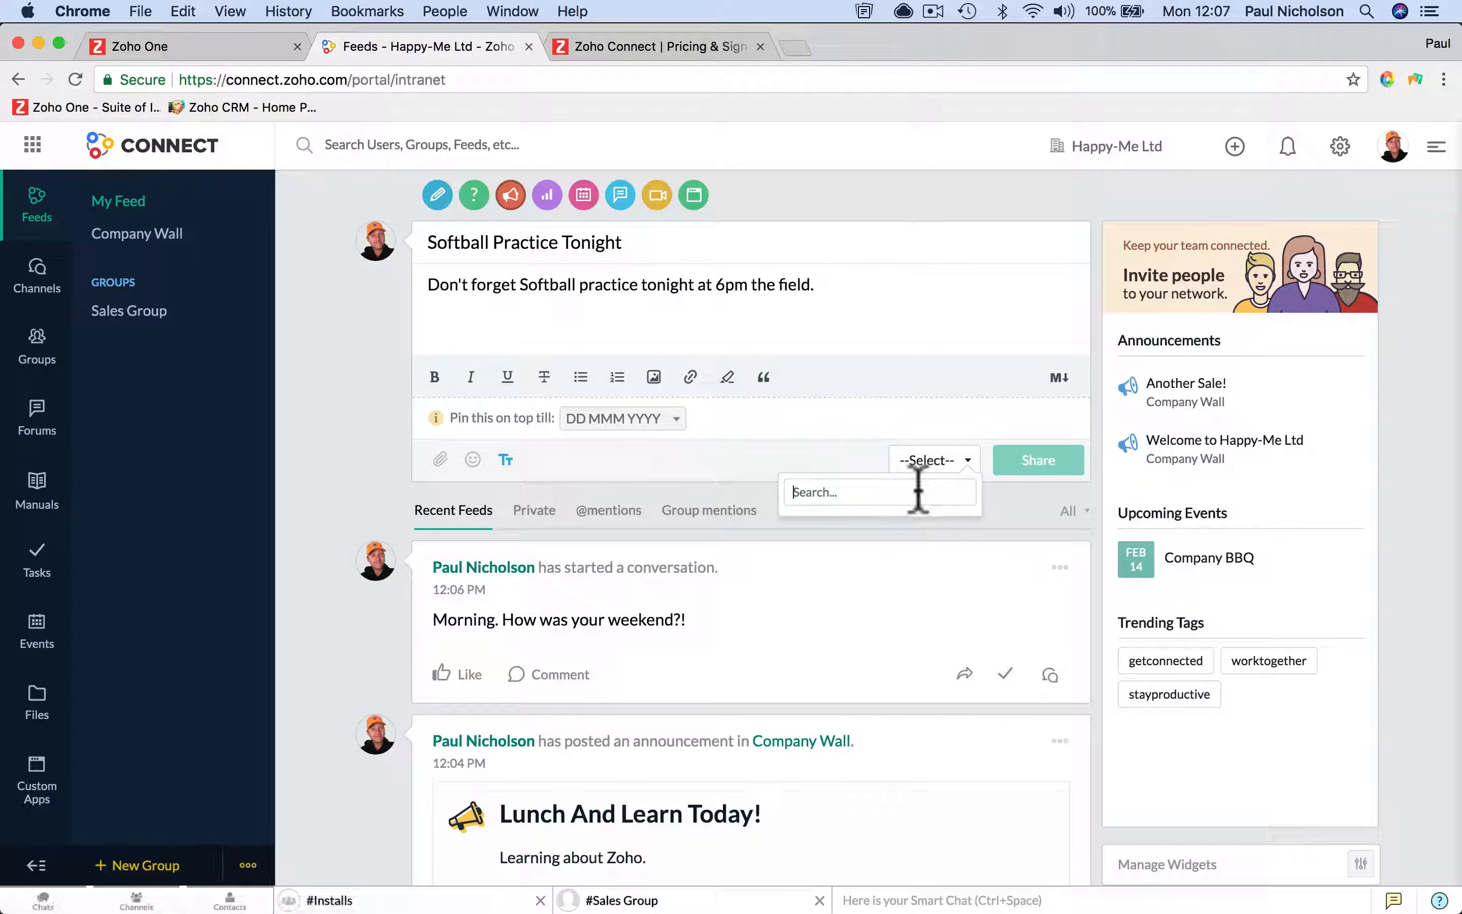
type("com")
left_click(915, 523)
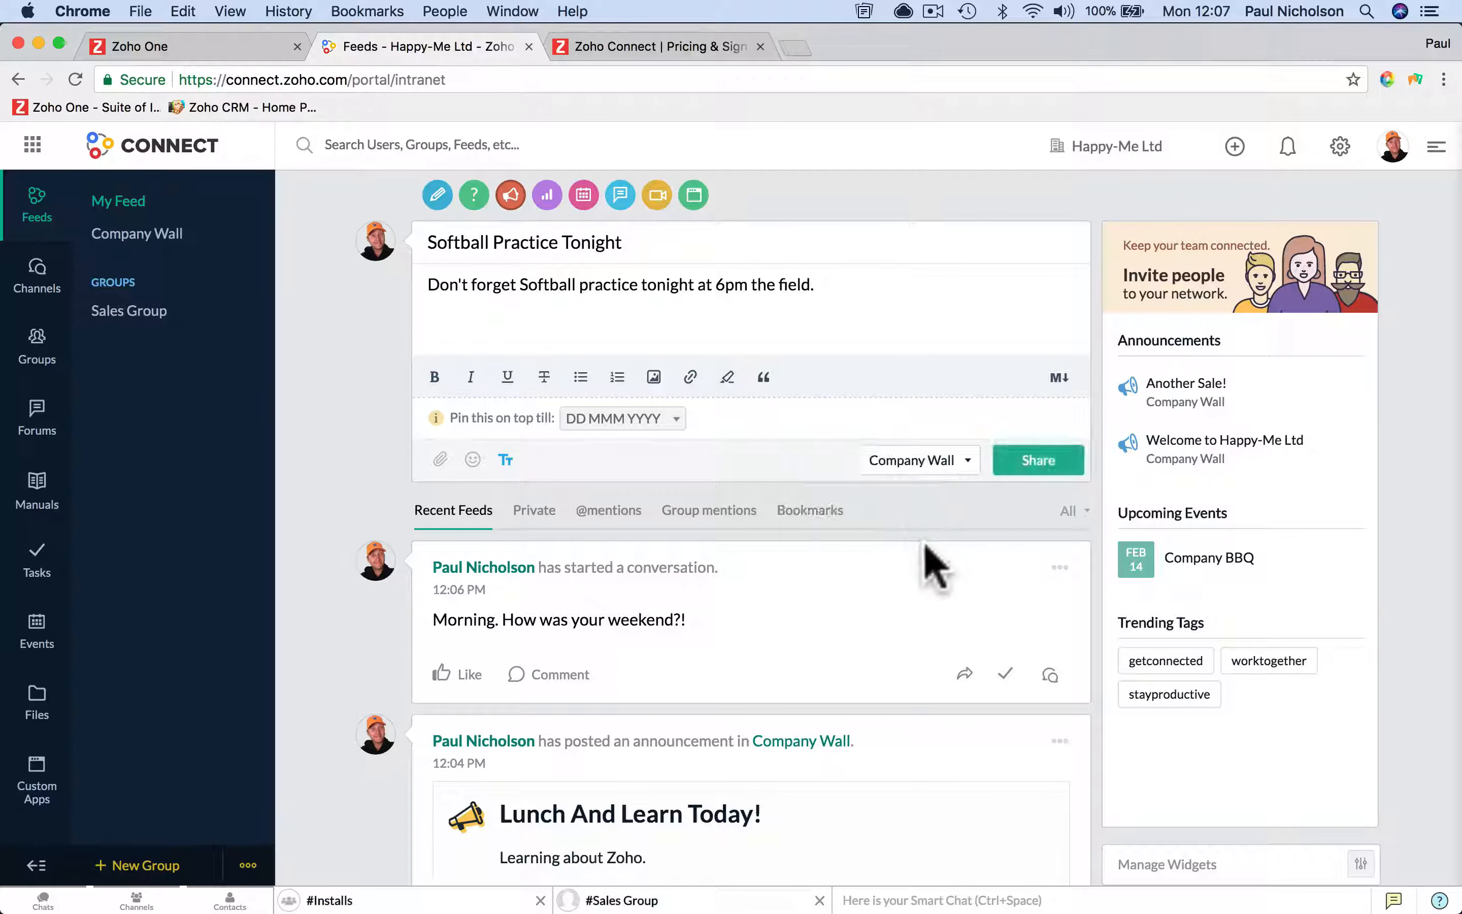
left_click(1037, 463)
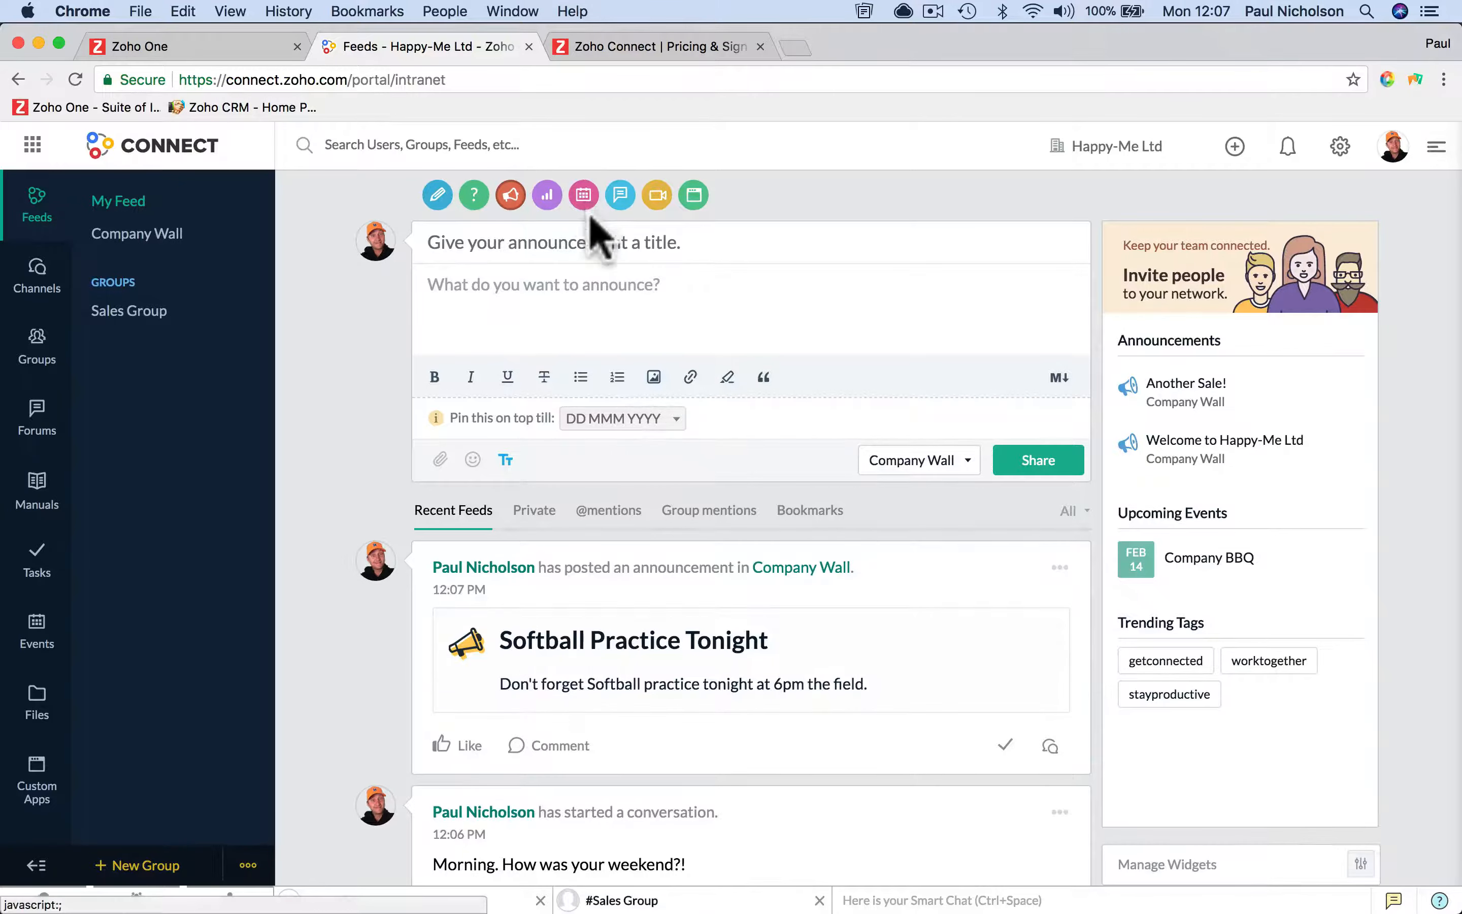
Step: Start a new event titled "Softball Practice" and set its start time to 06:00 PM
left_click(585, 199)
type("Softball Practice")
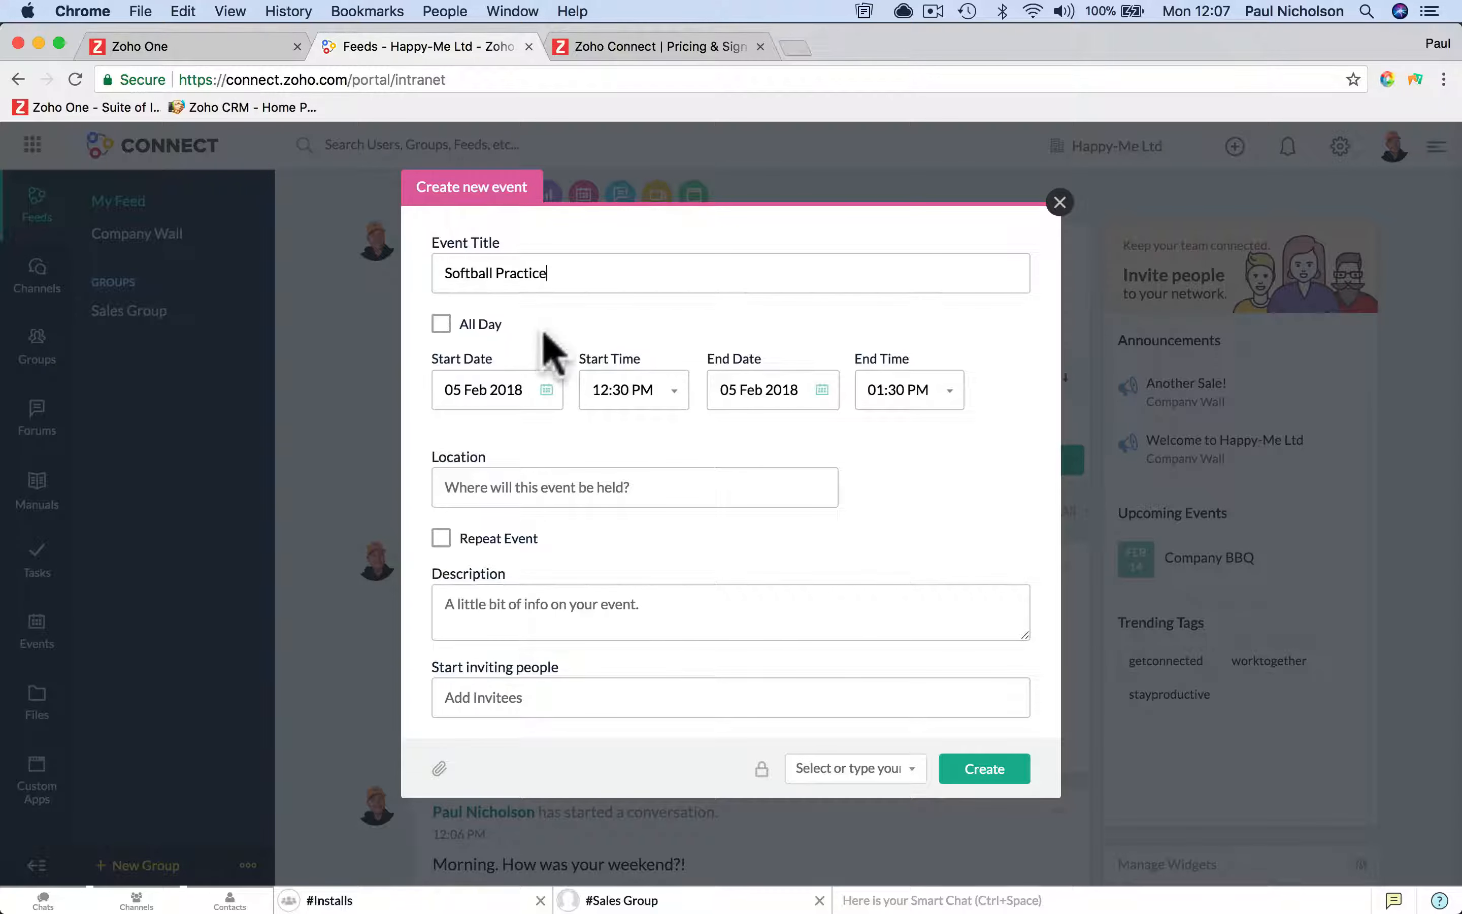
left_click(621, 399)
scroll(625, 526, "down", 5)
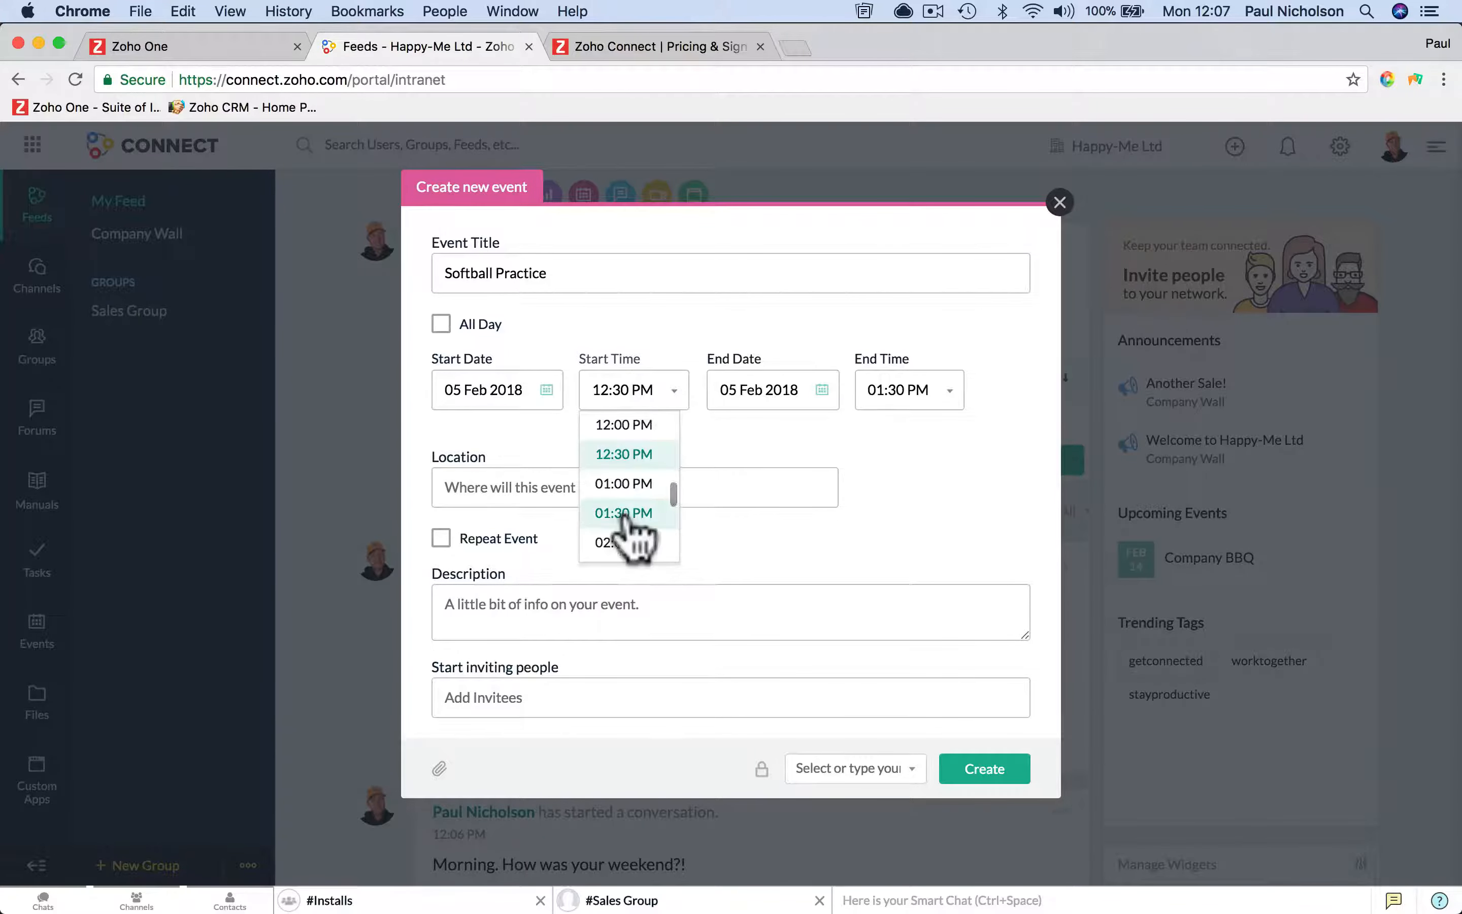
left_click(625, 520)
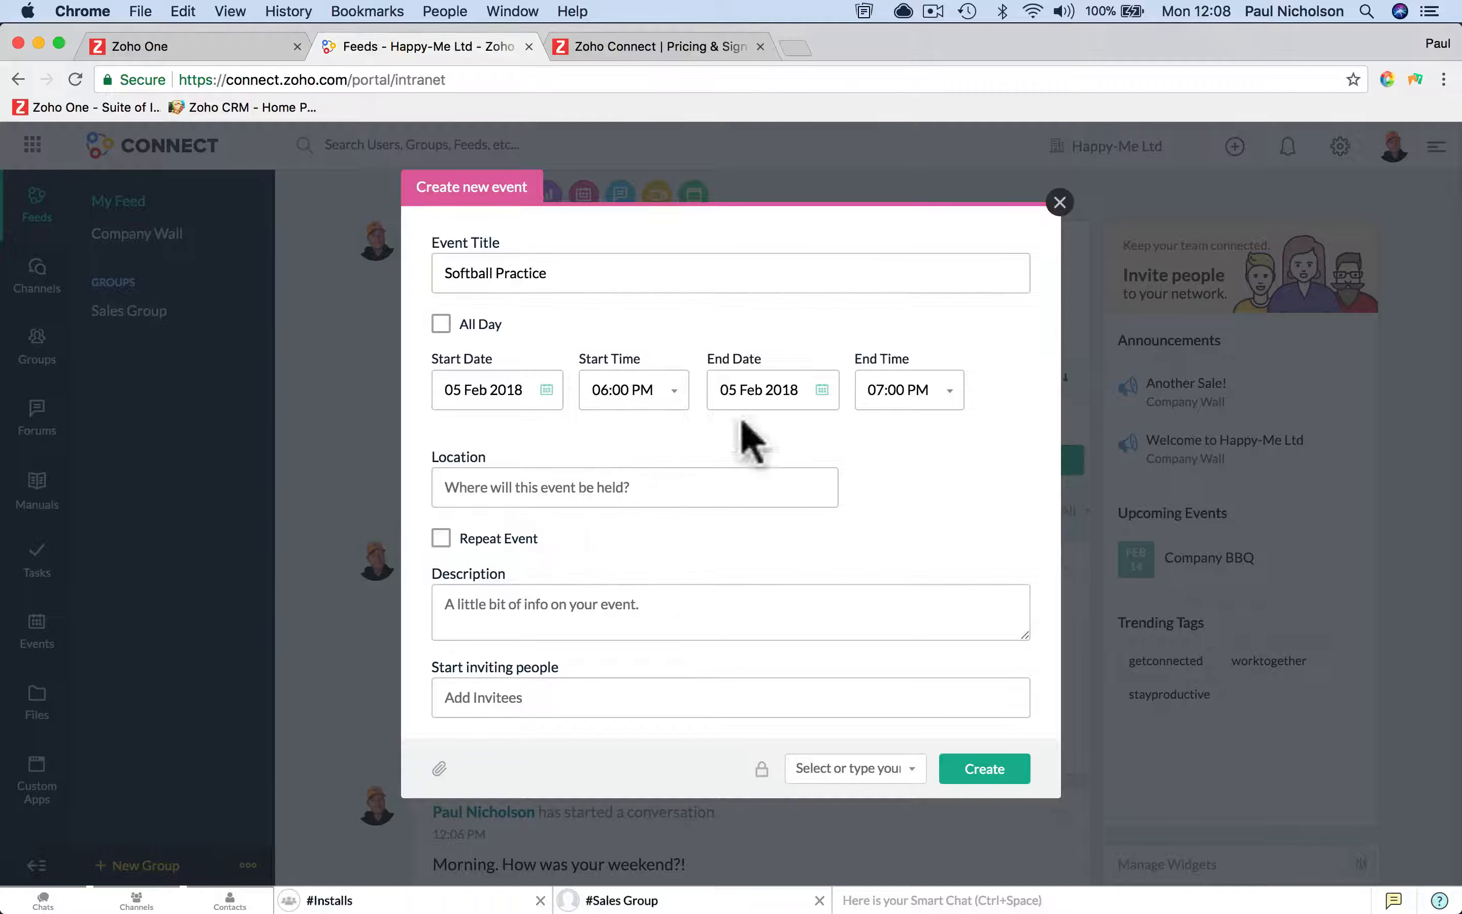
left_click(773, 390)
left_click(888, 387)
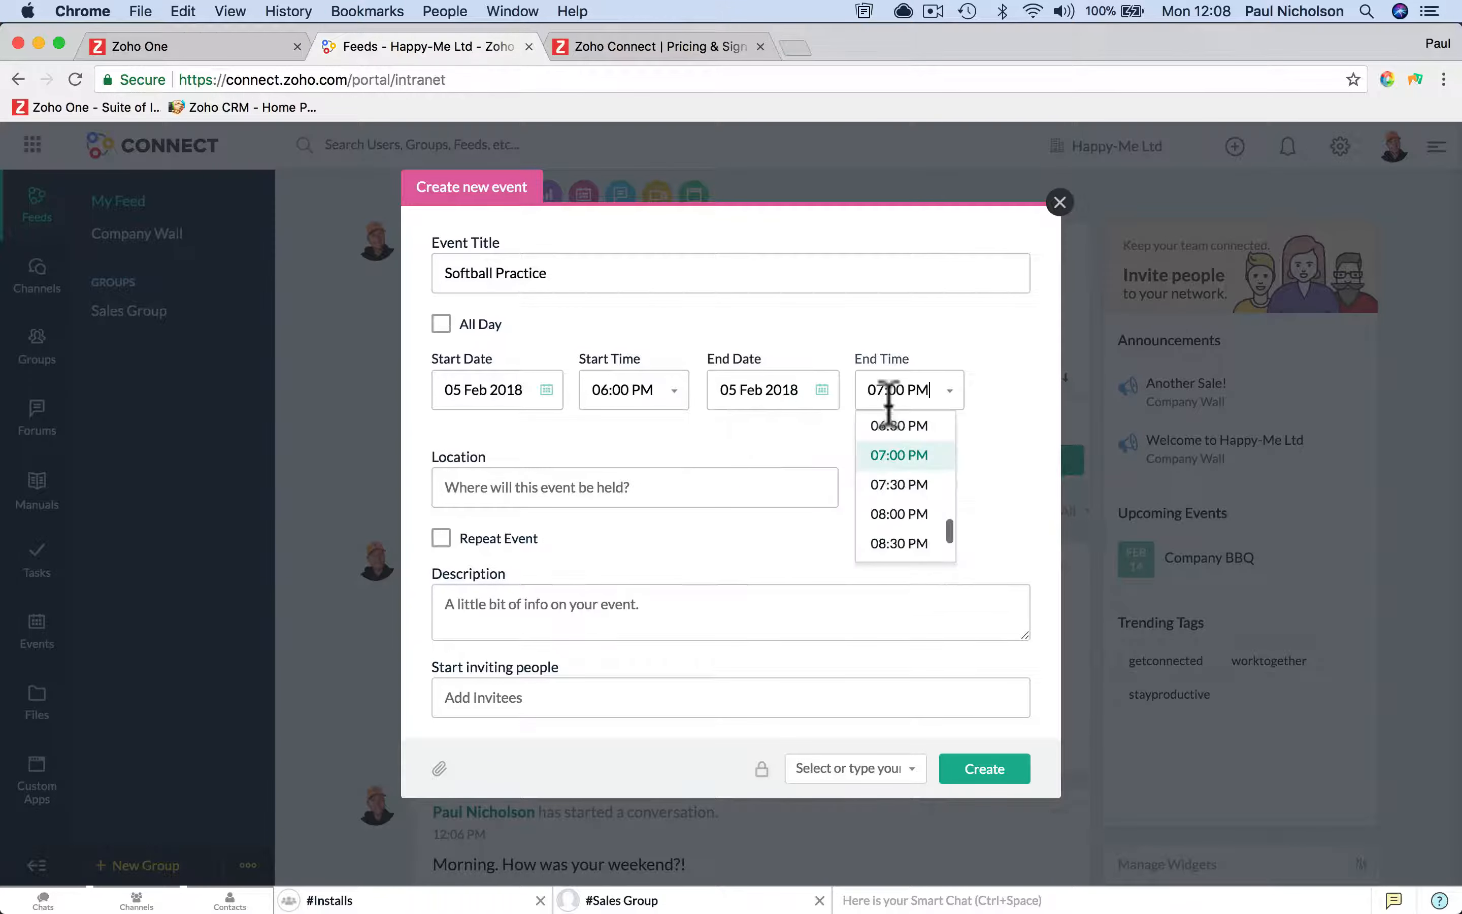
left_click(754, 451)
Step: Set the event's location to "The Field" and its description to "Practice."
left_click(673, 477)
type("The ")
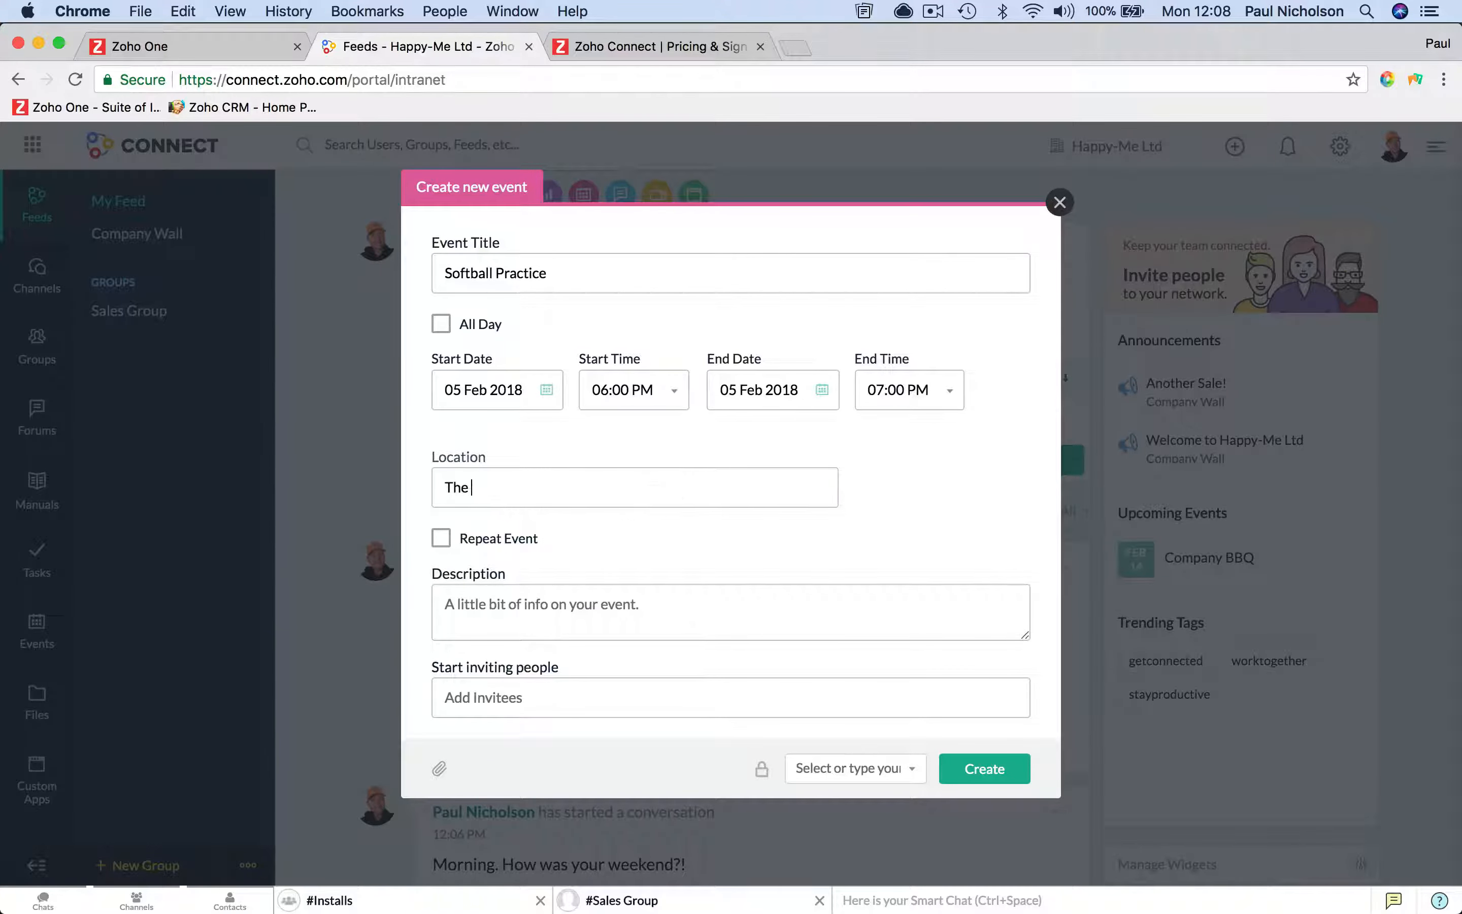
type("Field")
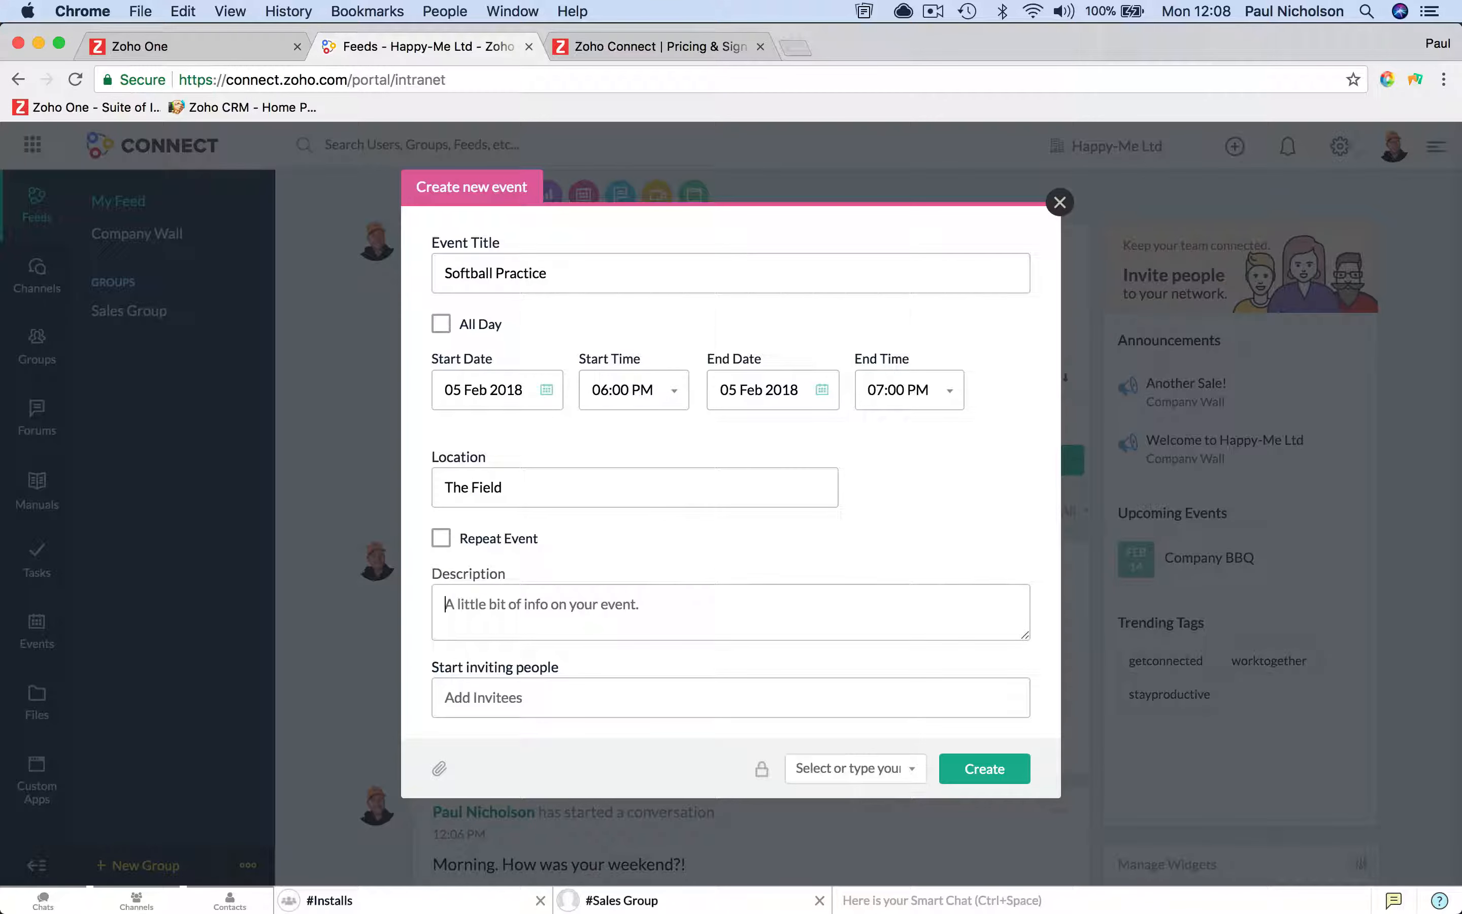
left_click(630, 596)
type("Practice.")
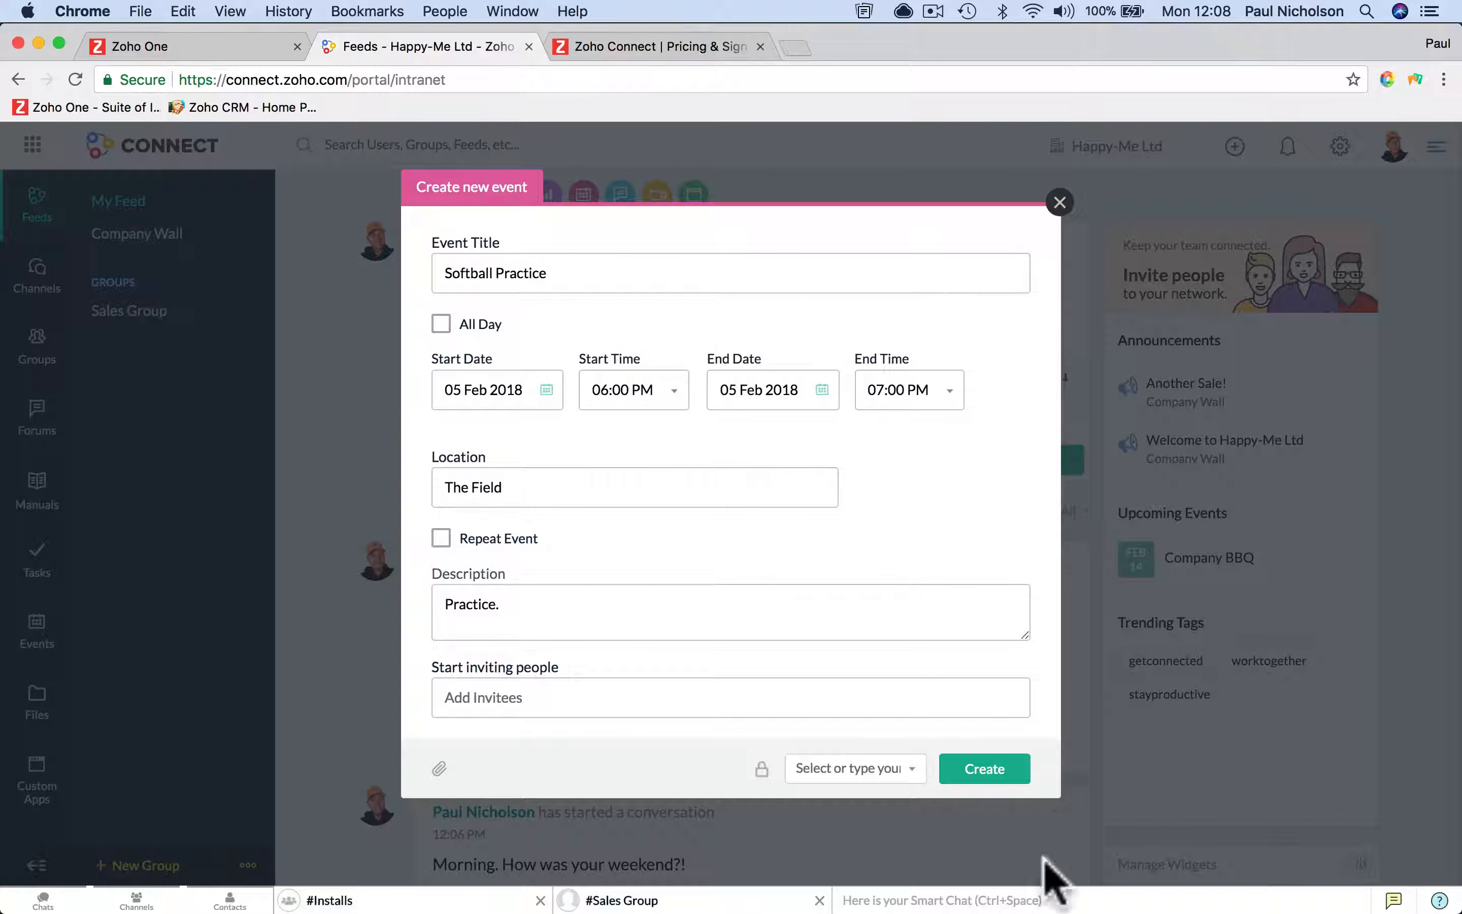
Step: Choose Company Wall as the place to post the event and create it
left_click(886, 767)
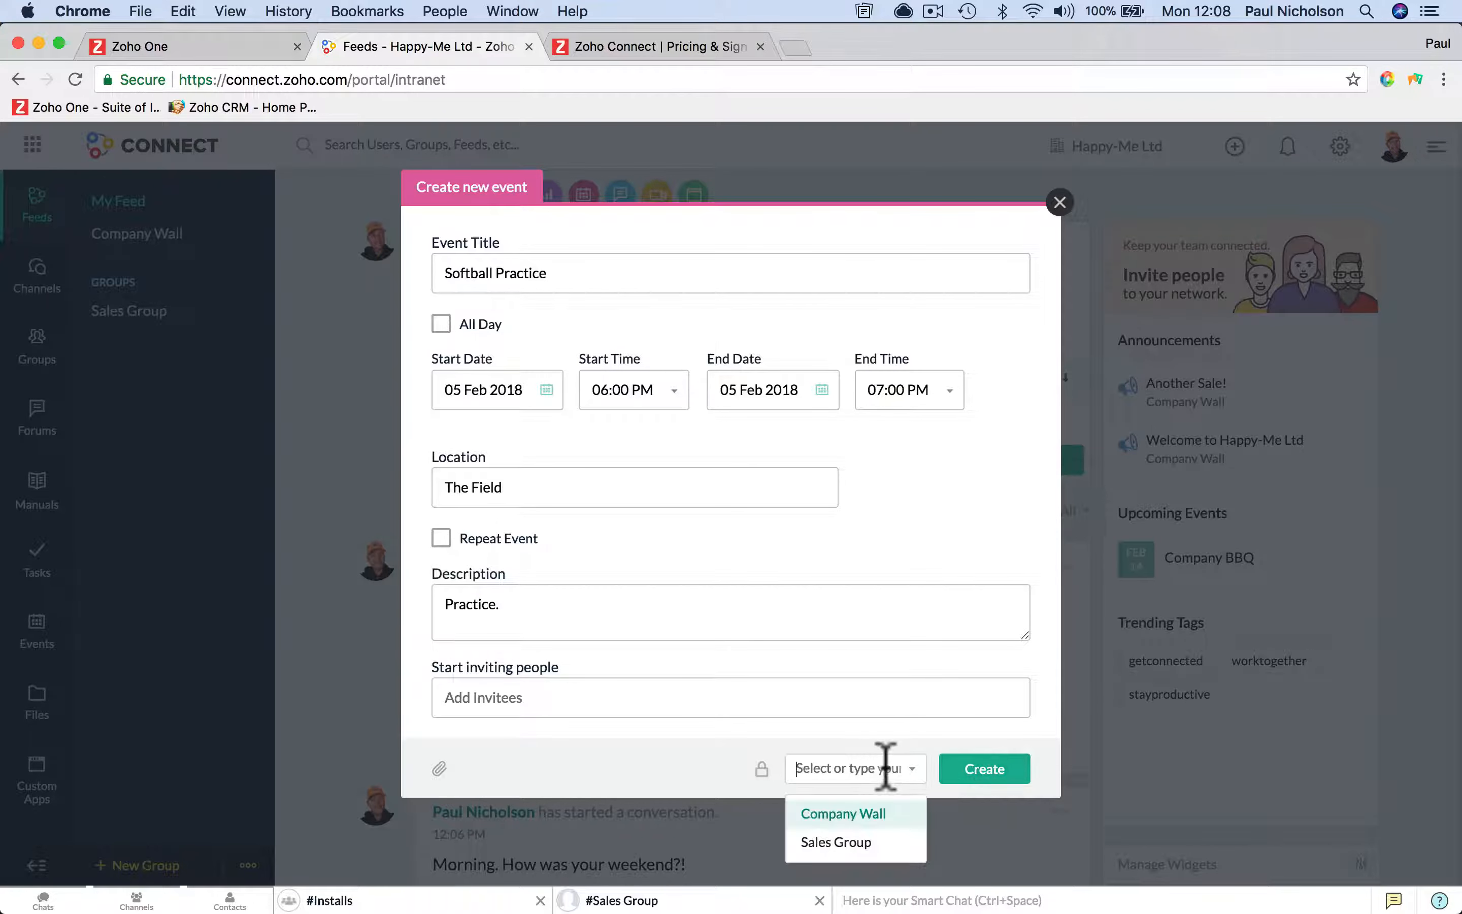
left_click(842, 814)
left_click(991, 777)
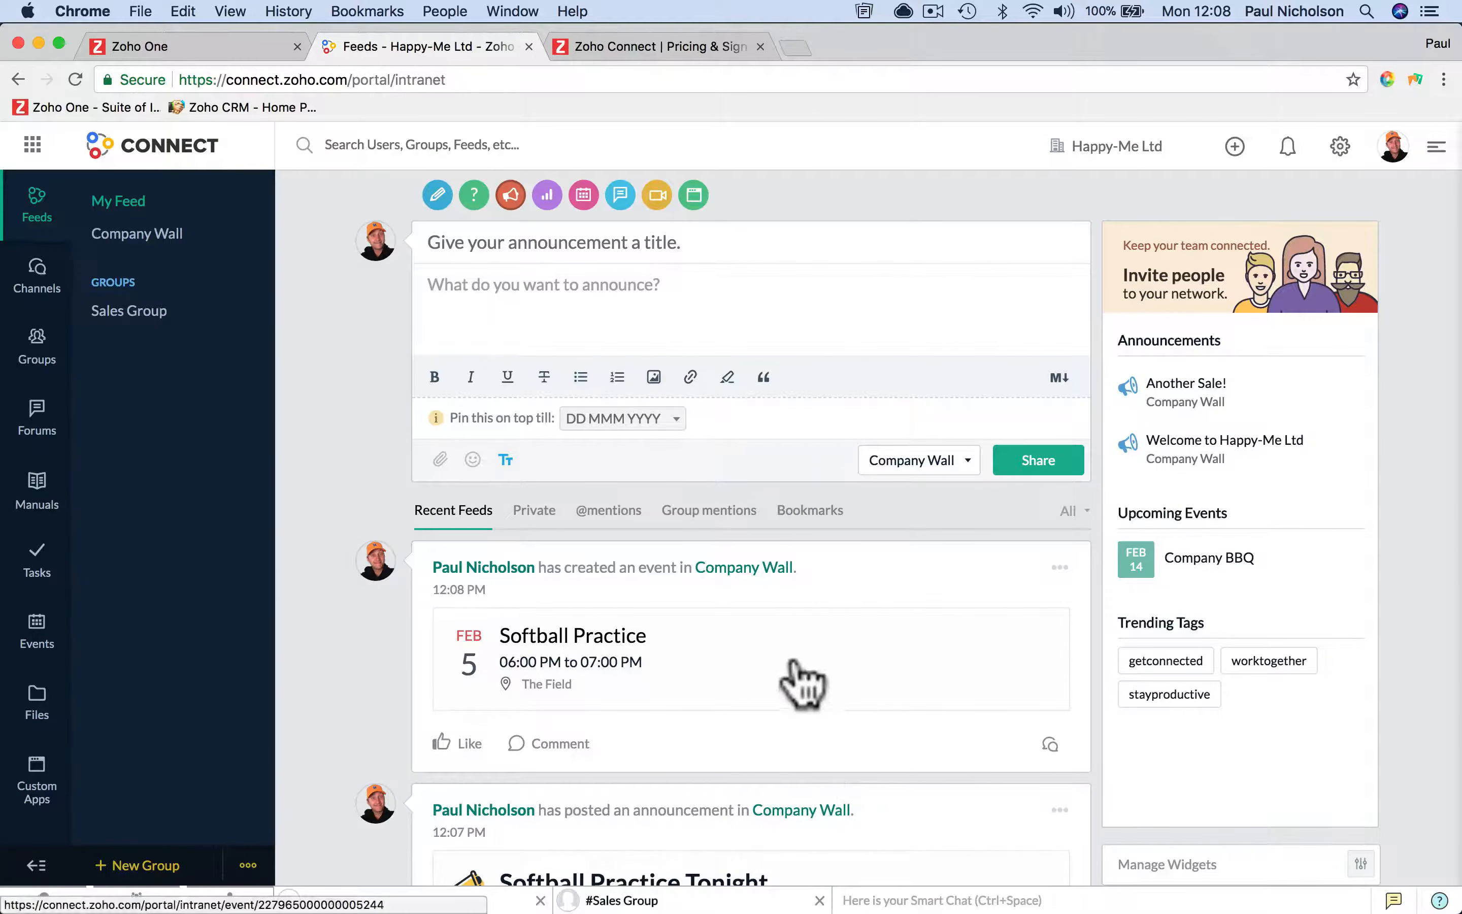
Step: Open the Softball Practice event from the feed, examine its extra options and editable title, and close it
left_click(654, 639)
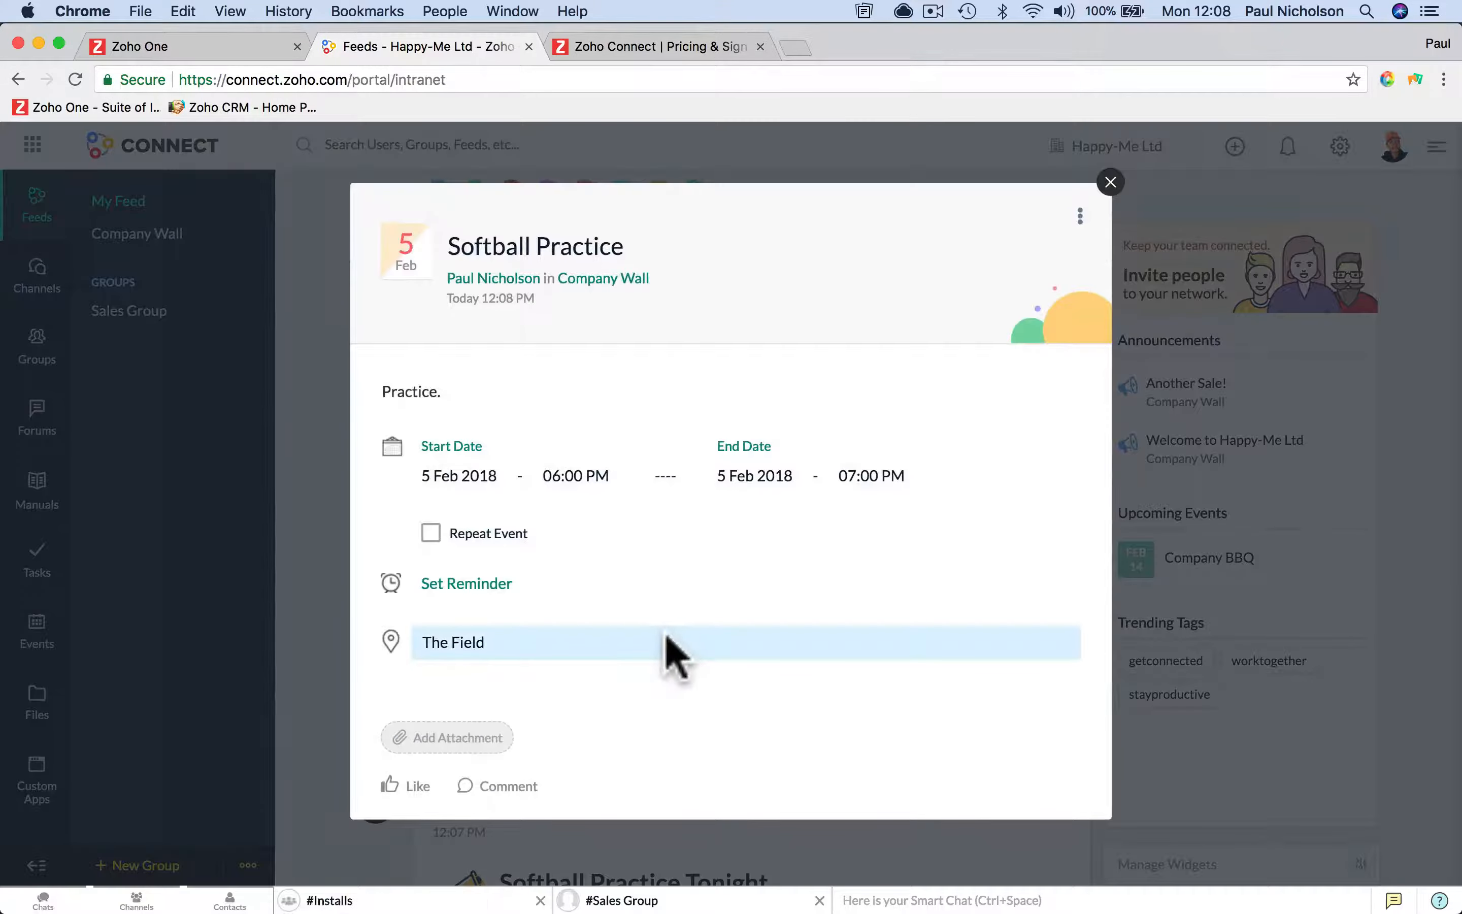
left_click(1081, 216)
left_click(907, 406)
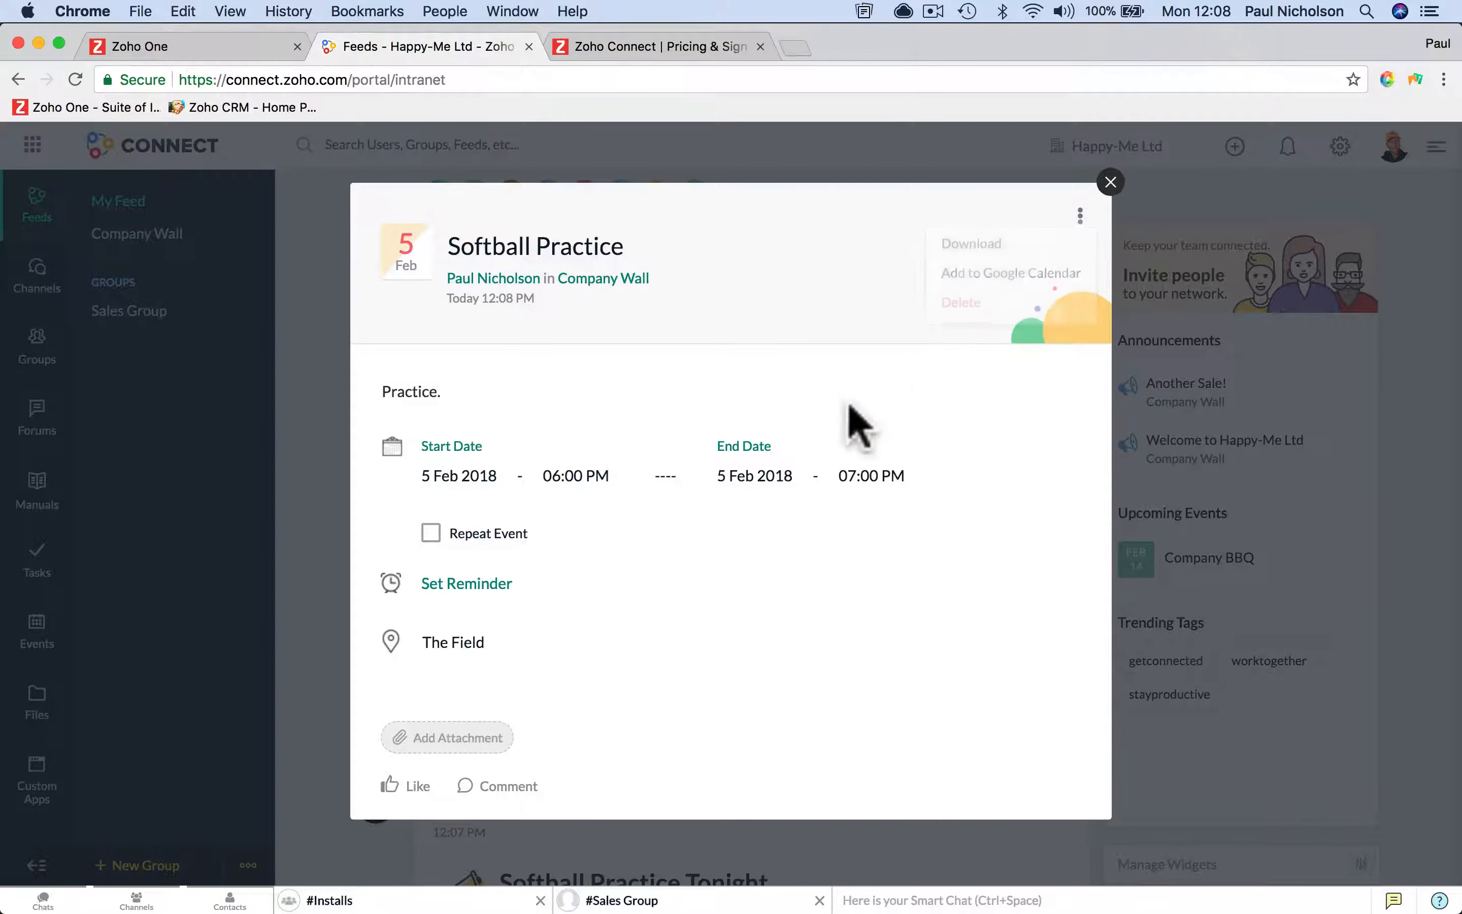
left_click(499, 244)
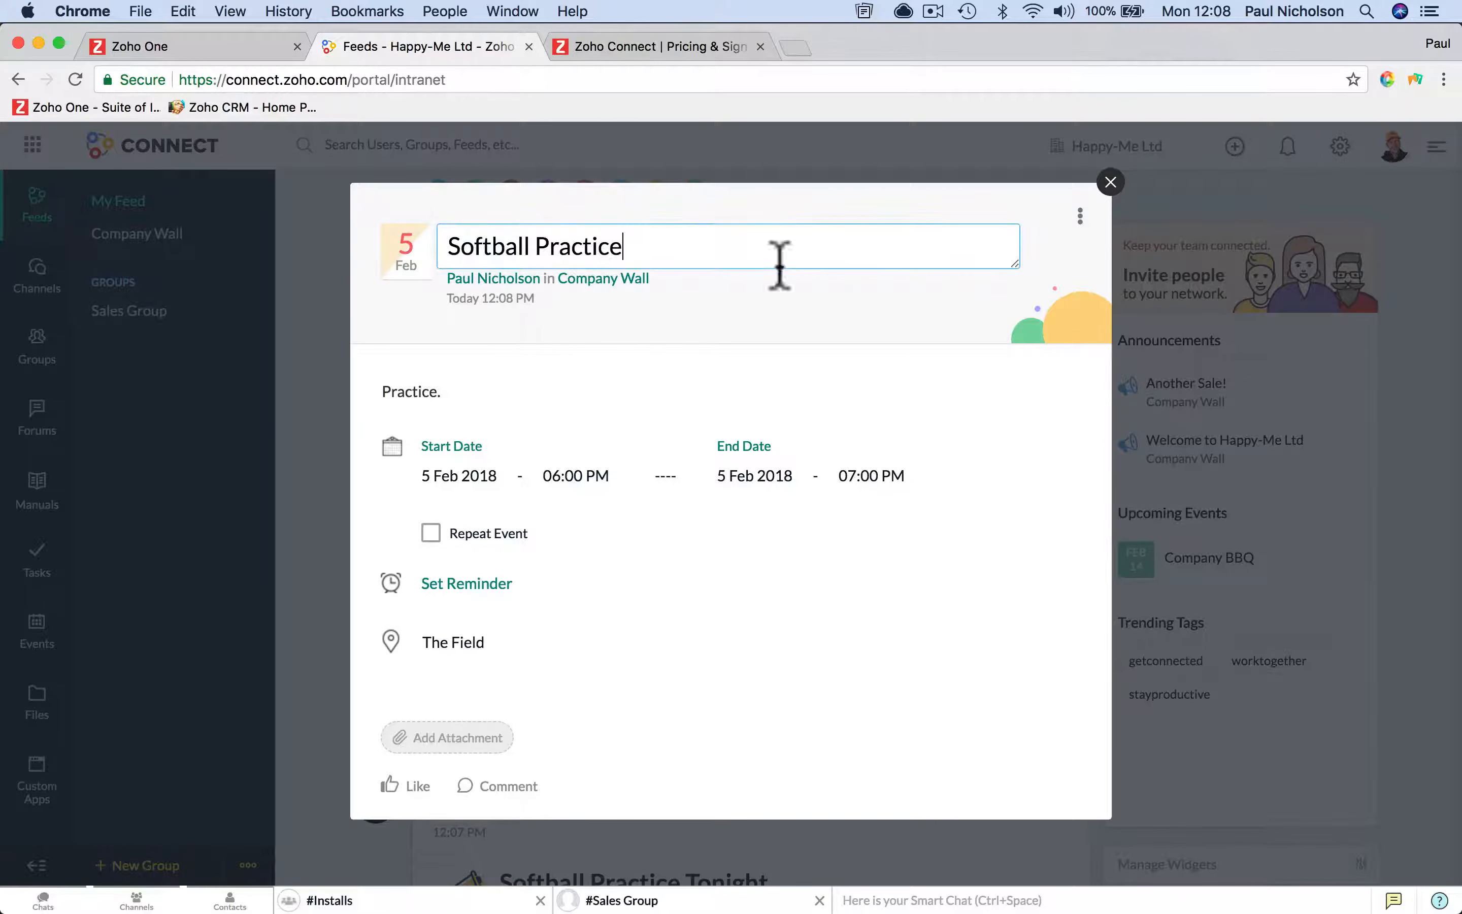
left_click(938, 352)
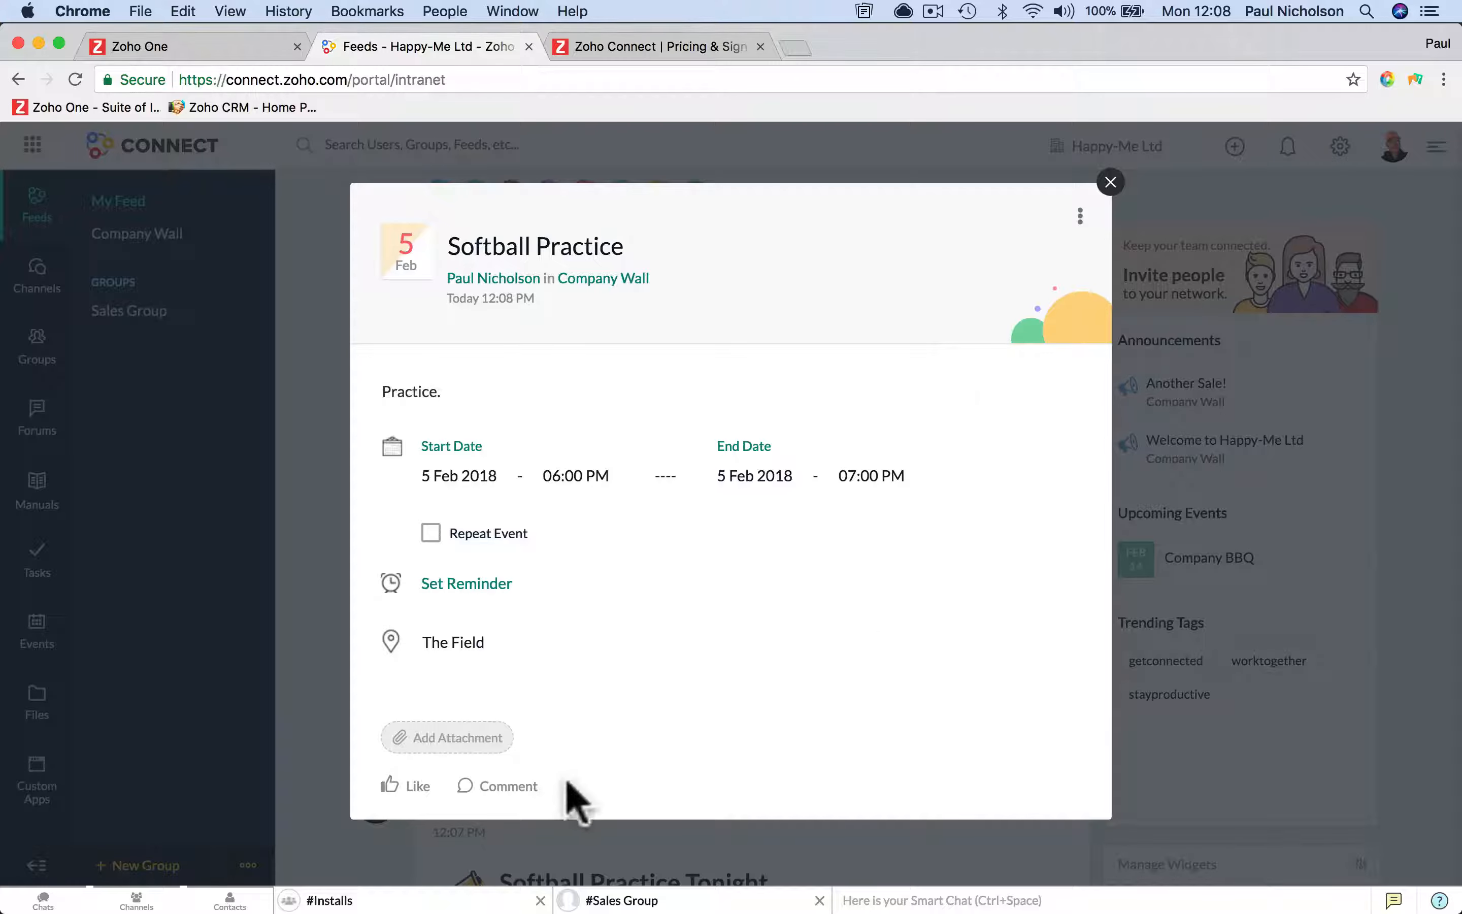
left_click(1111, 182)
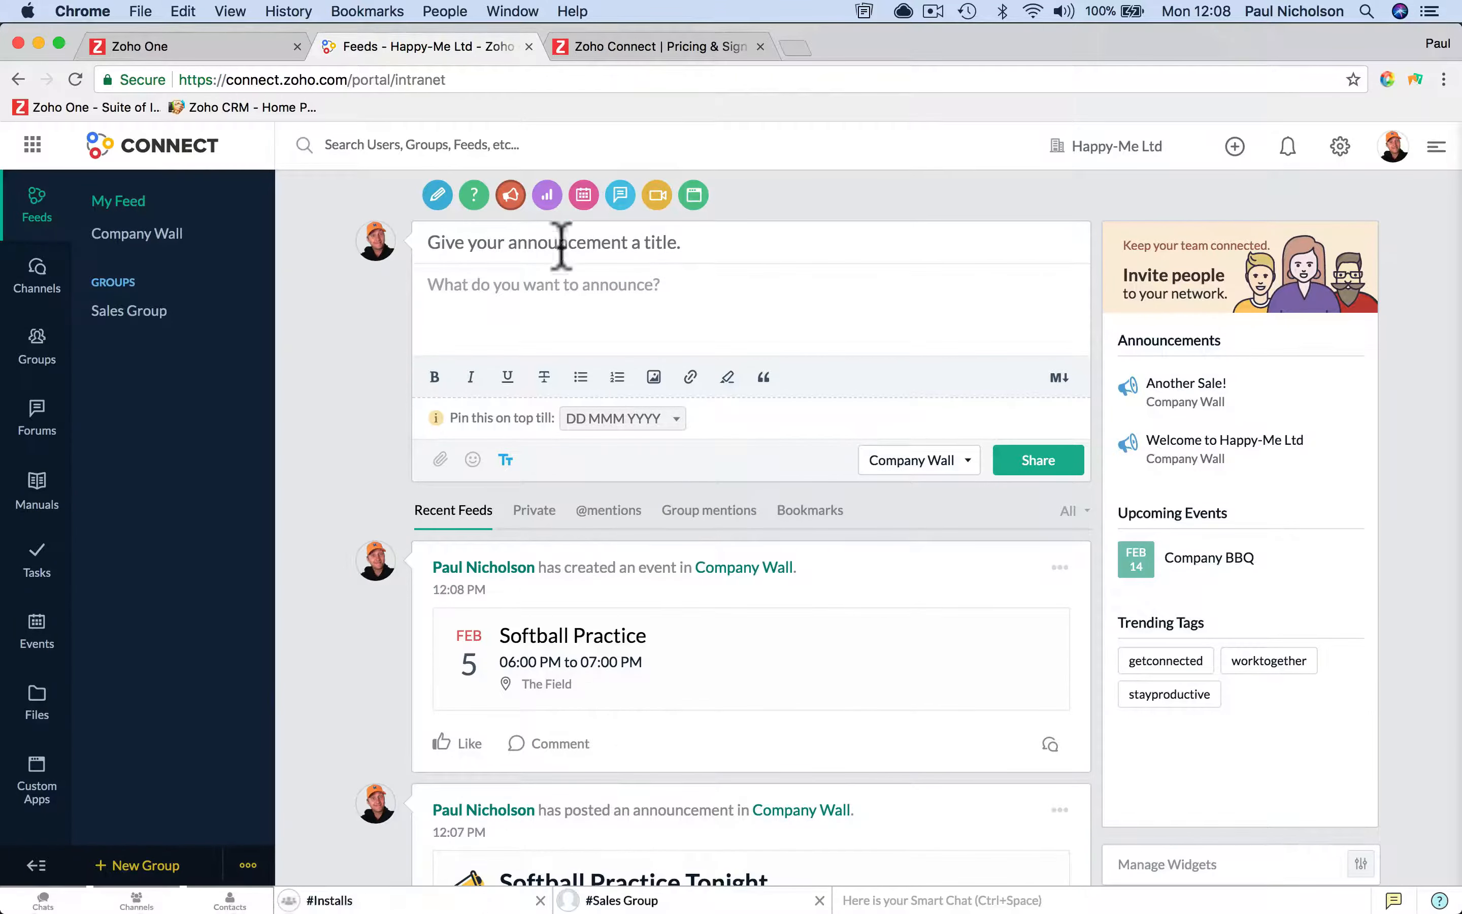
Step: Start a new poll with the question "Will we win the Softball game on Sunday."
left_click(537, 201)
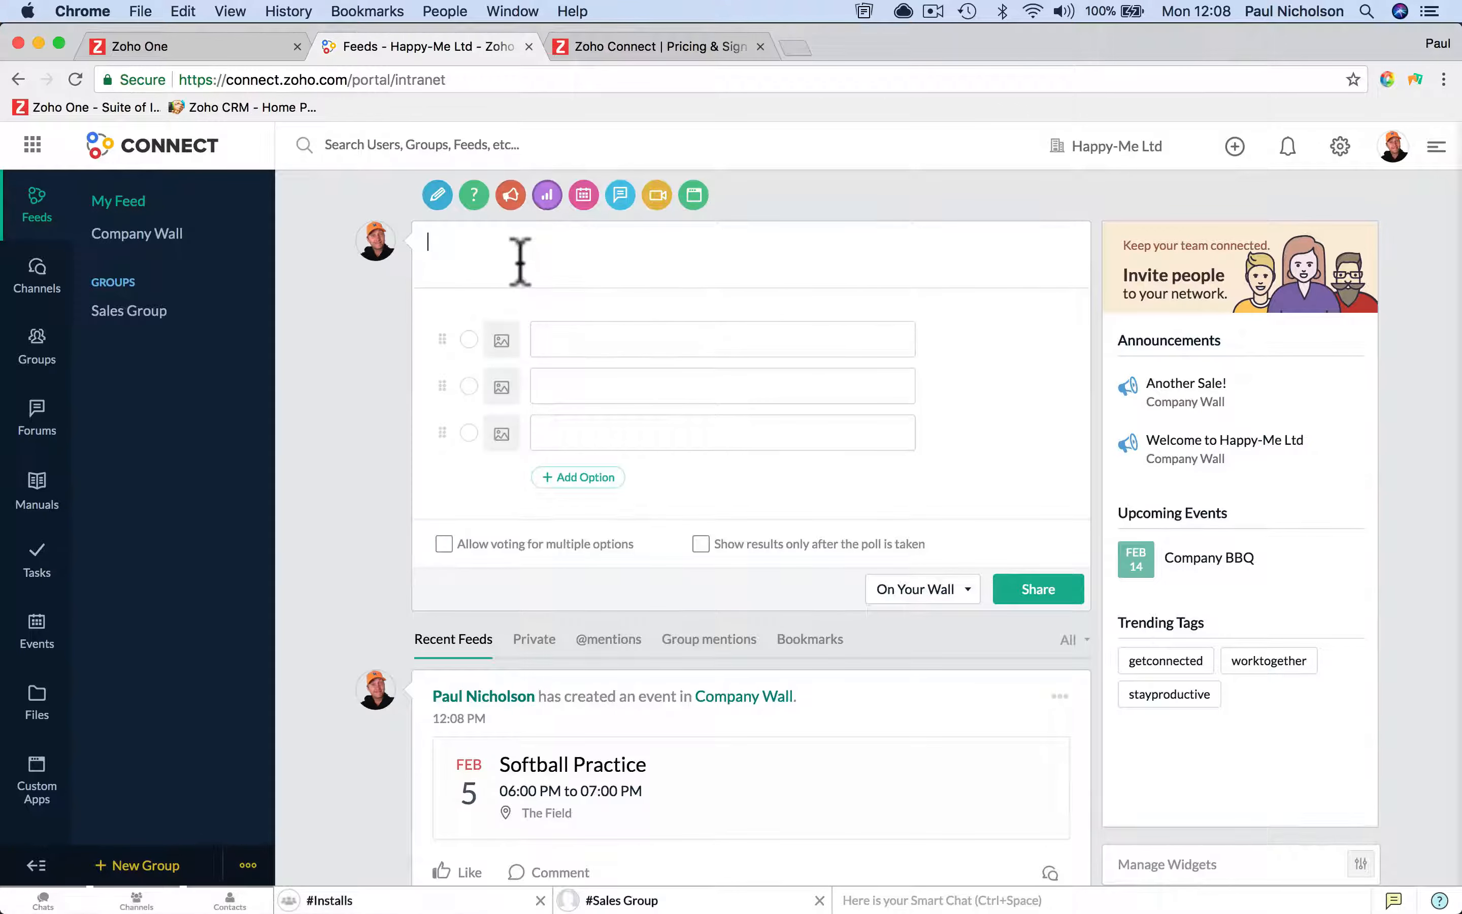
type("We will")
key("BackSpace")
key("BackSpace")
key("BackSpace")
key("BackSpace")
key("BackSpace")
key("BackSpace")
key("BackSpace")
key("BackSpace")
type("Will we win the So")
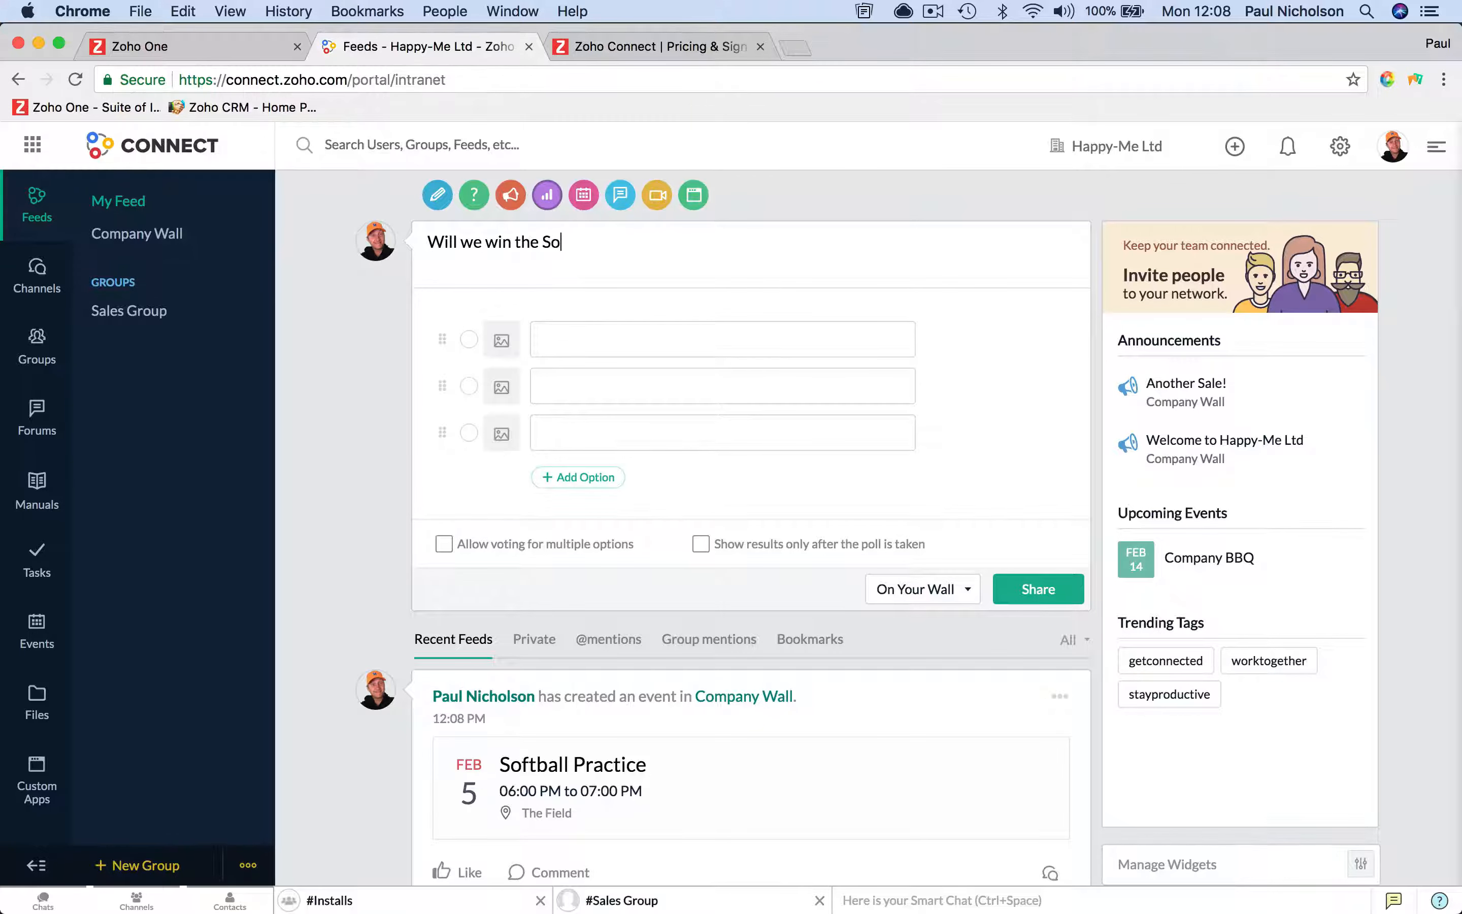
type("ftball game on Sunday.")
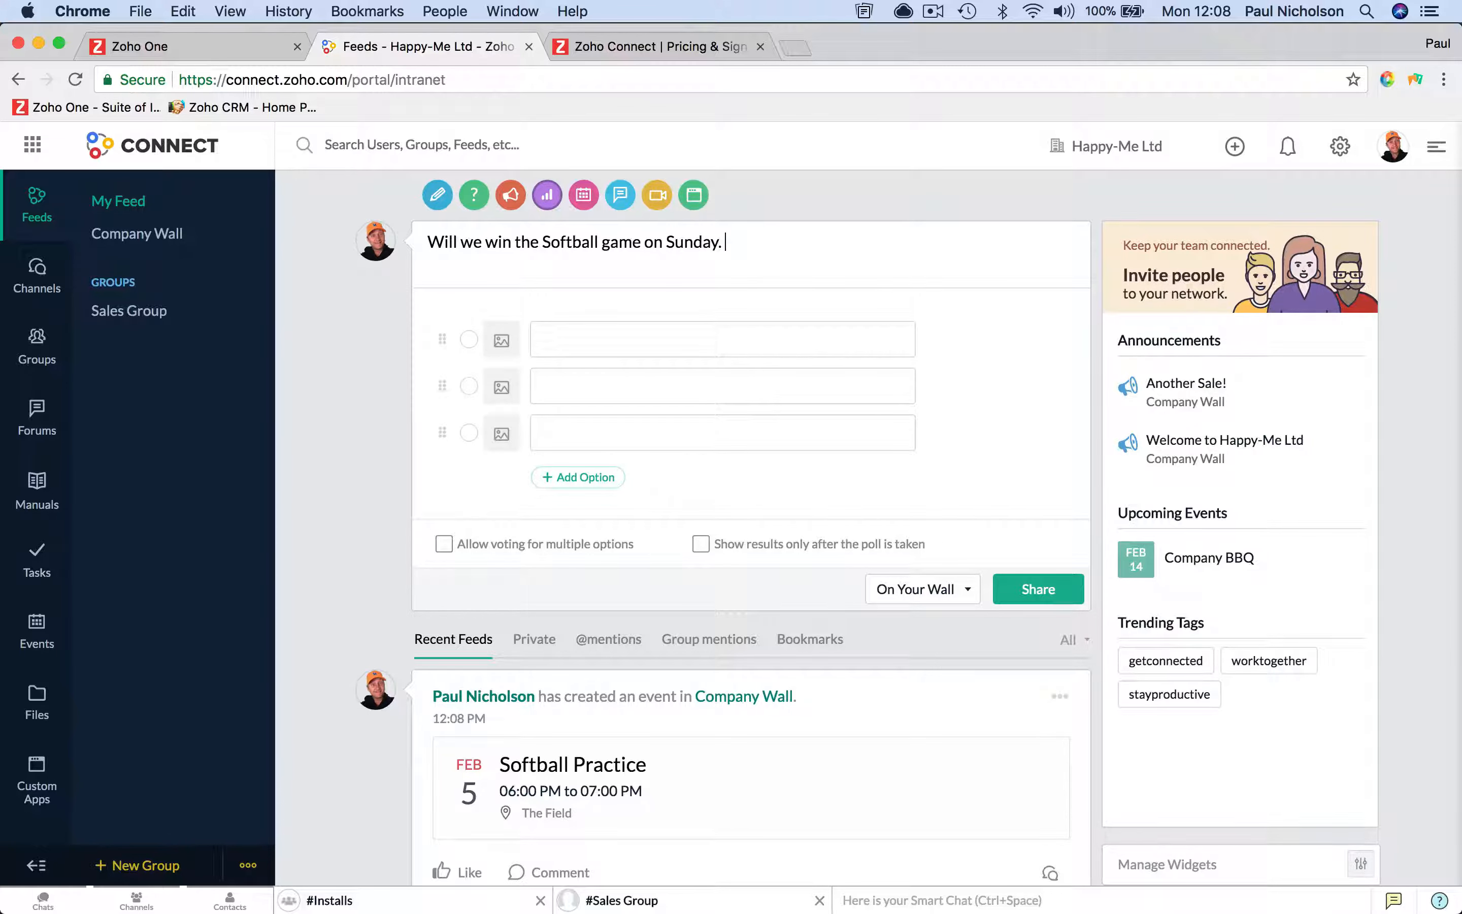
Step: Fill in the three poll options as "Yes", "No" and "Maybe"
left_click(580, 336)
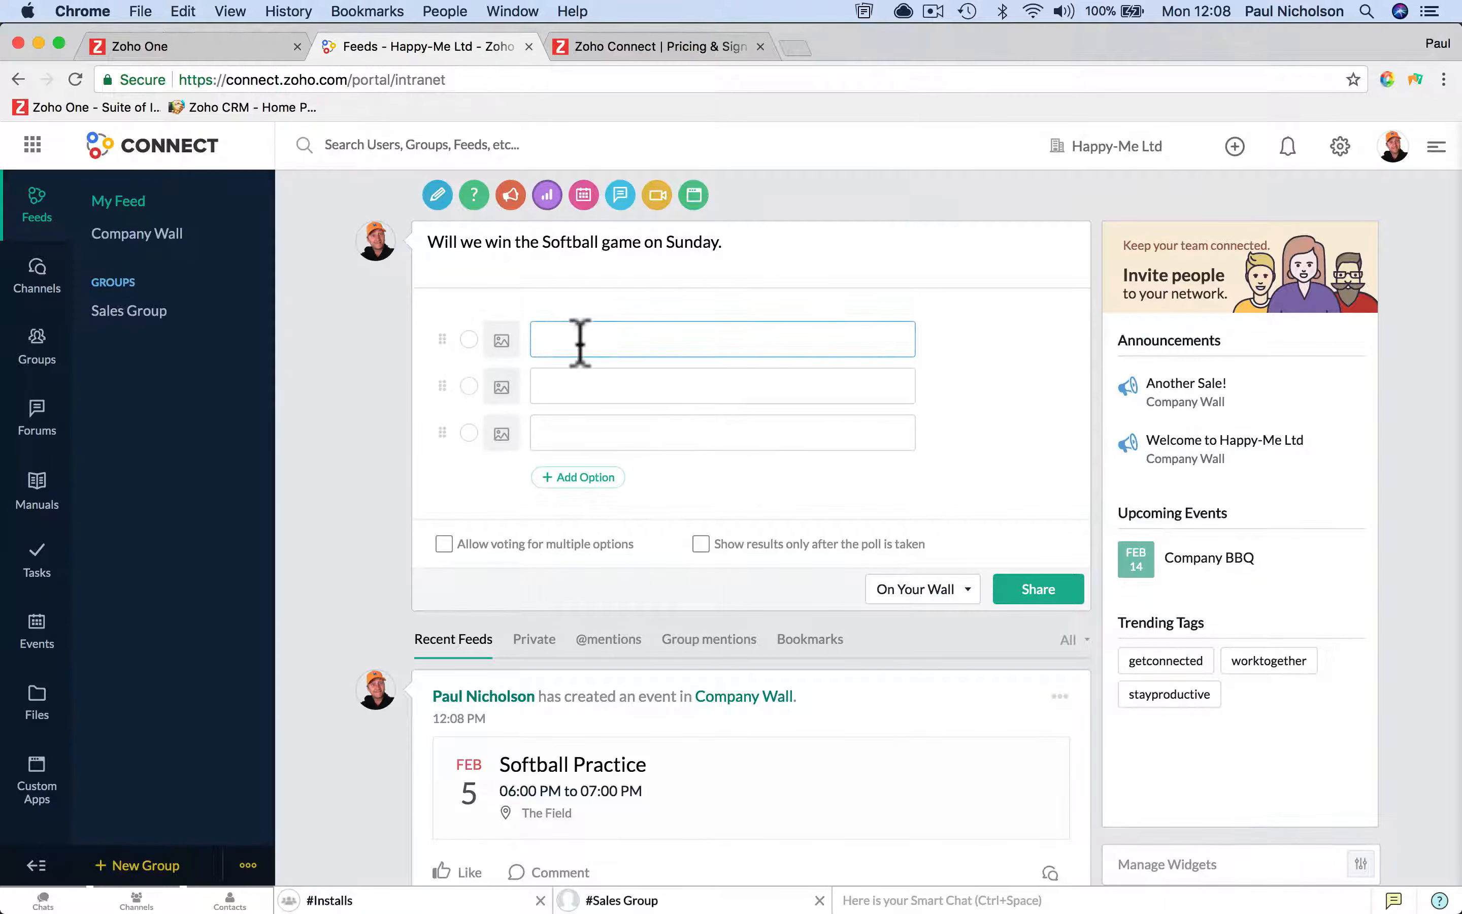
type("W")
key("BackSpace")
type("yes")
key("Tab")
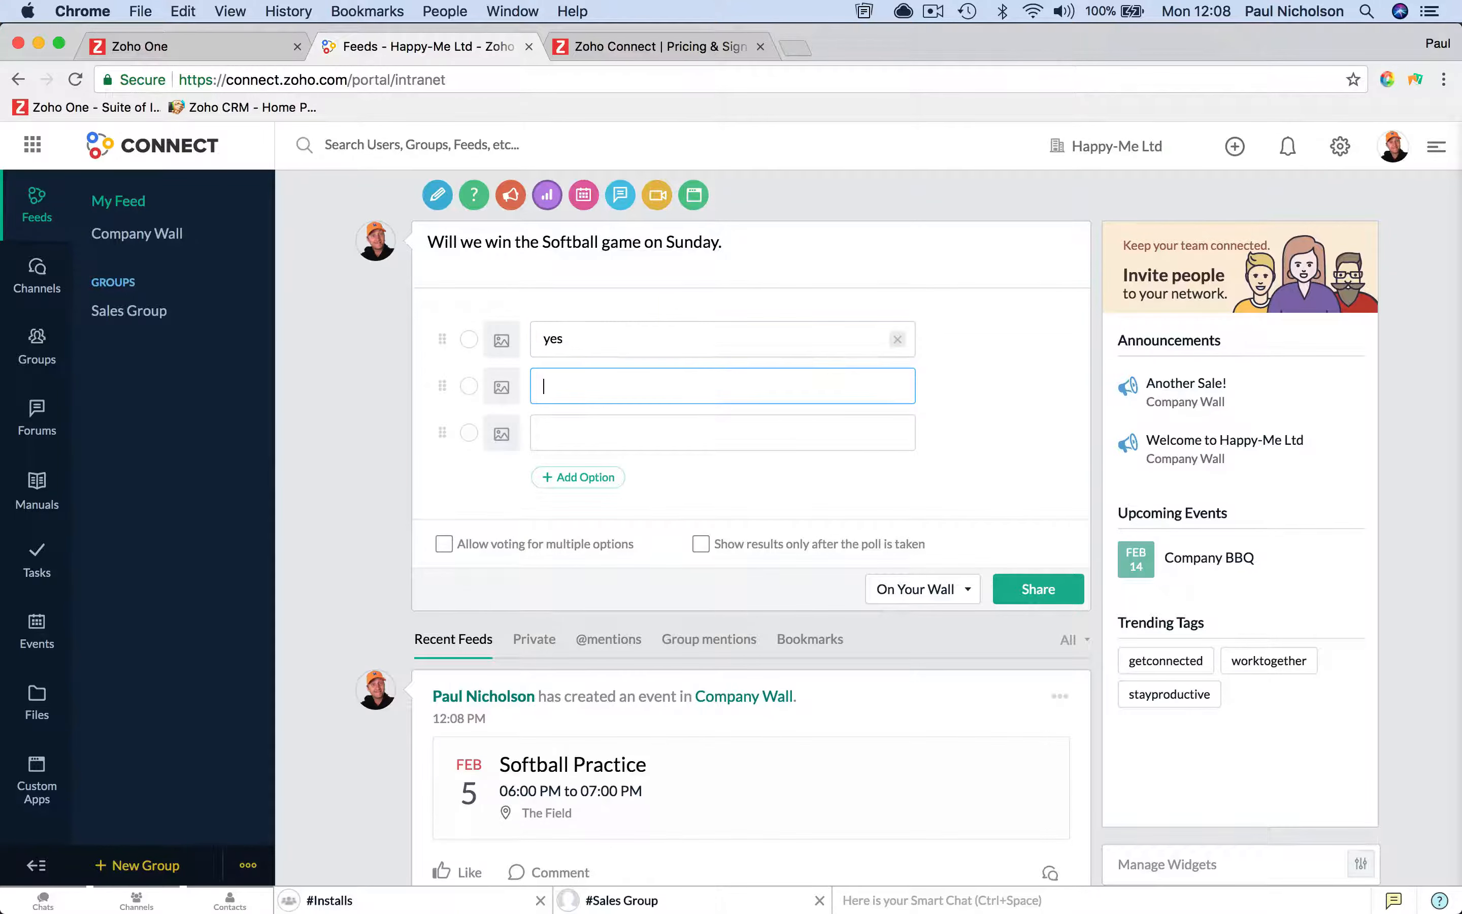
double_click(553, 338)
type("Yes")
key("Tab")
type("N")
key("Tab")
type("May")
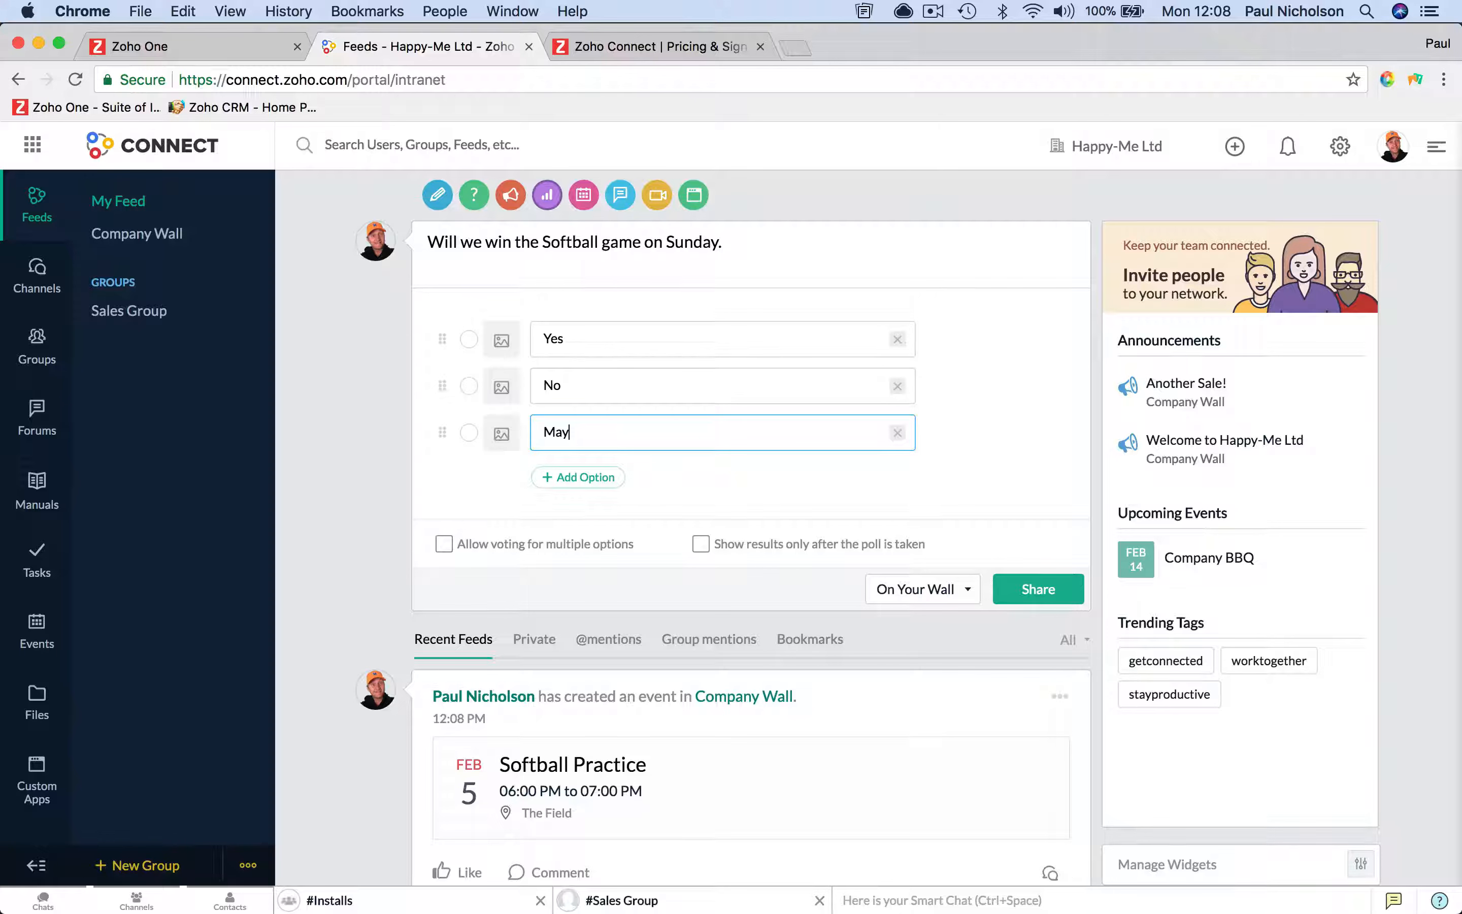
type("be")
Step: Set the poll to show results only after it is taken and share it on the Company Wall
left_click(725, 546)
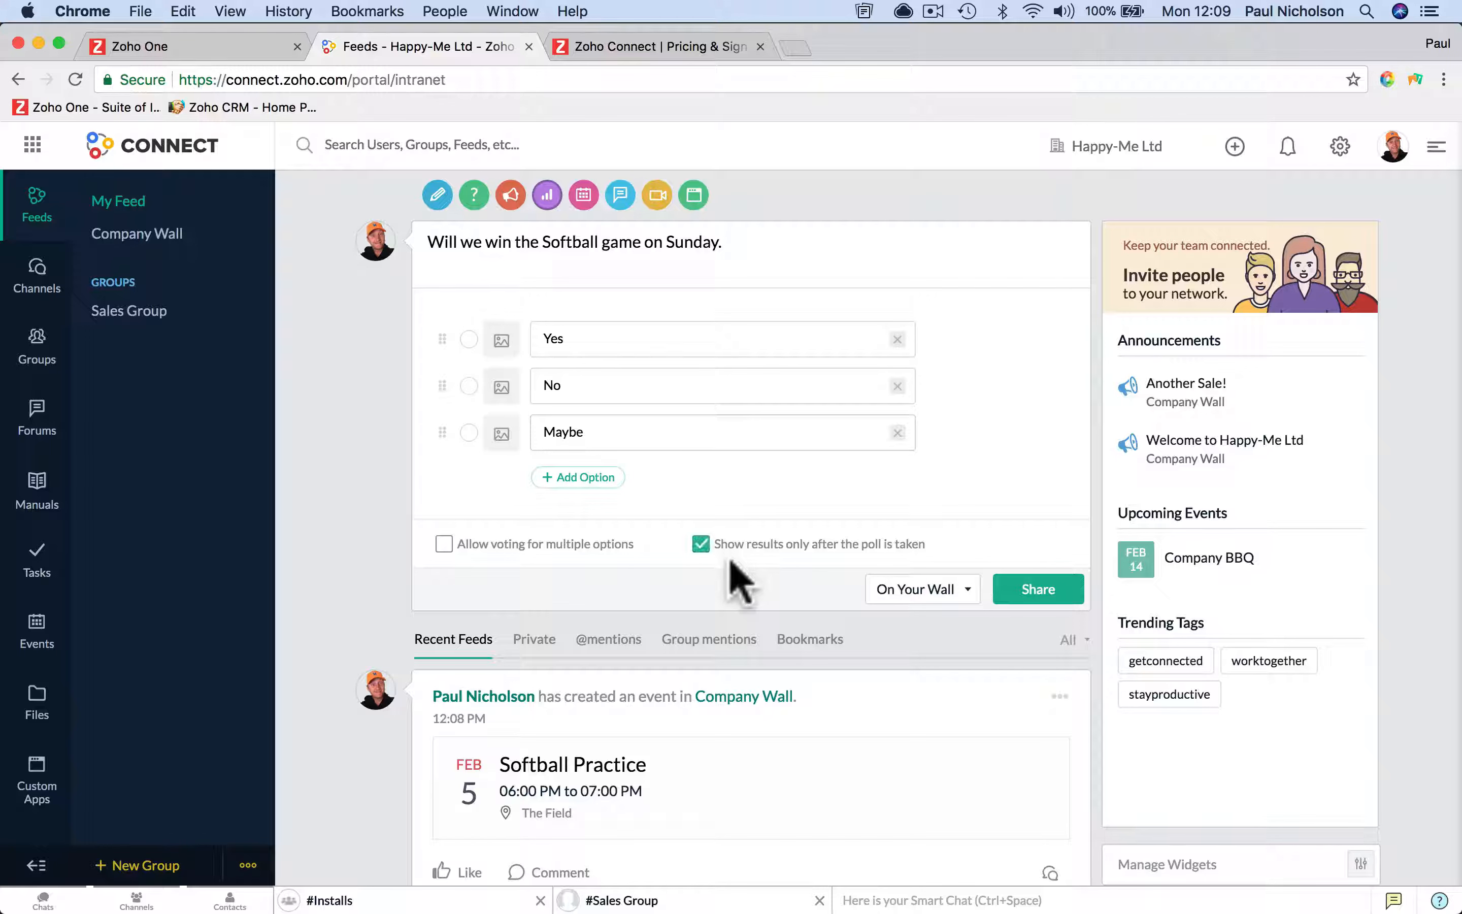
left_click(922, 596)
left_click(906, 652)
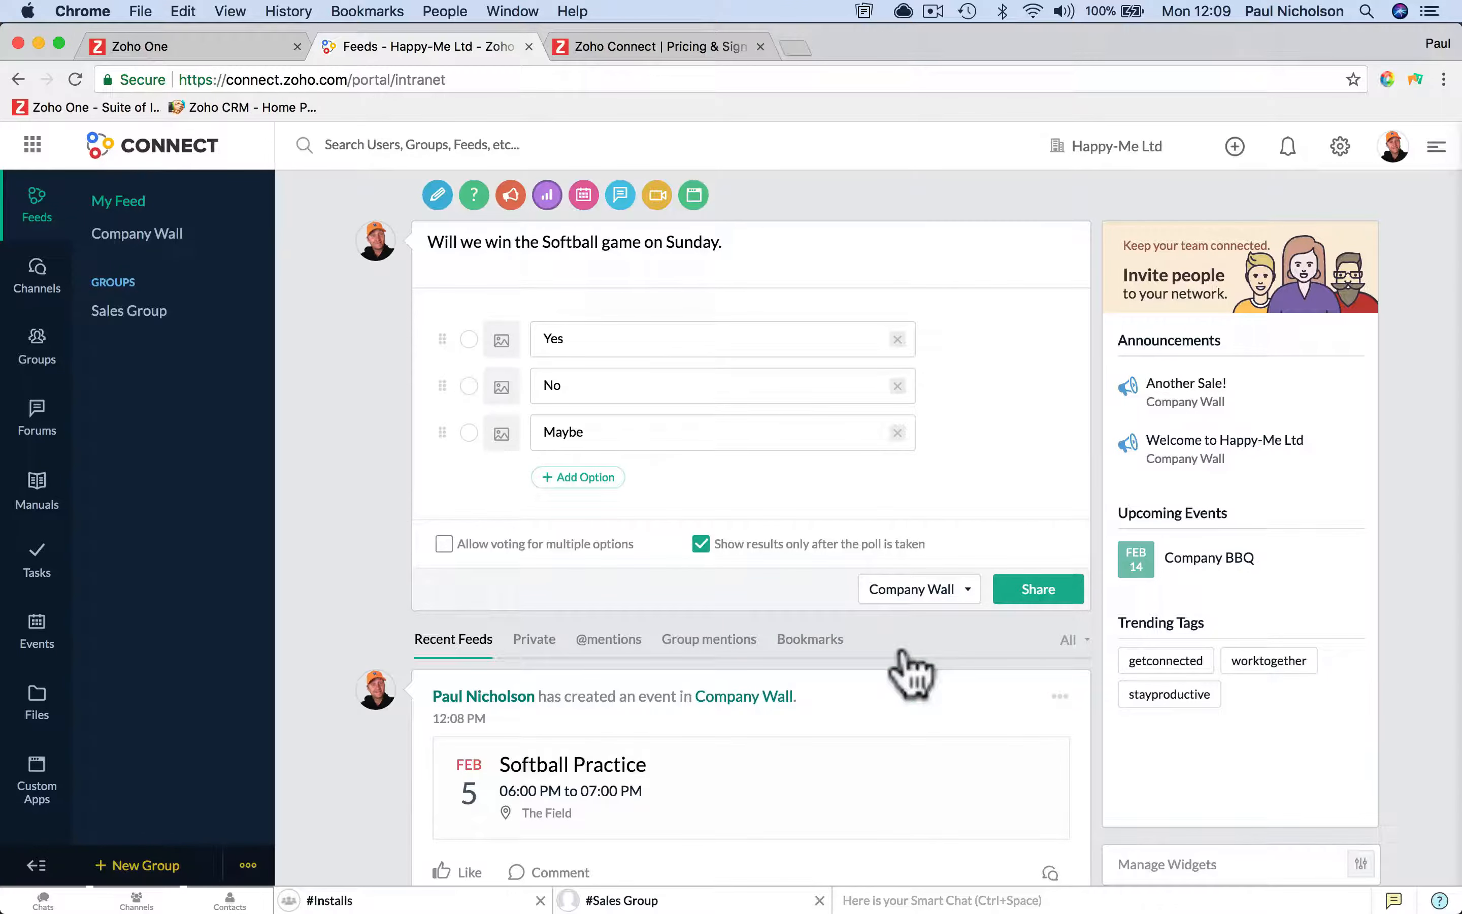
left_click(1035, 590)
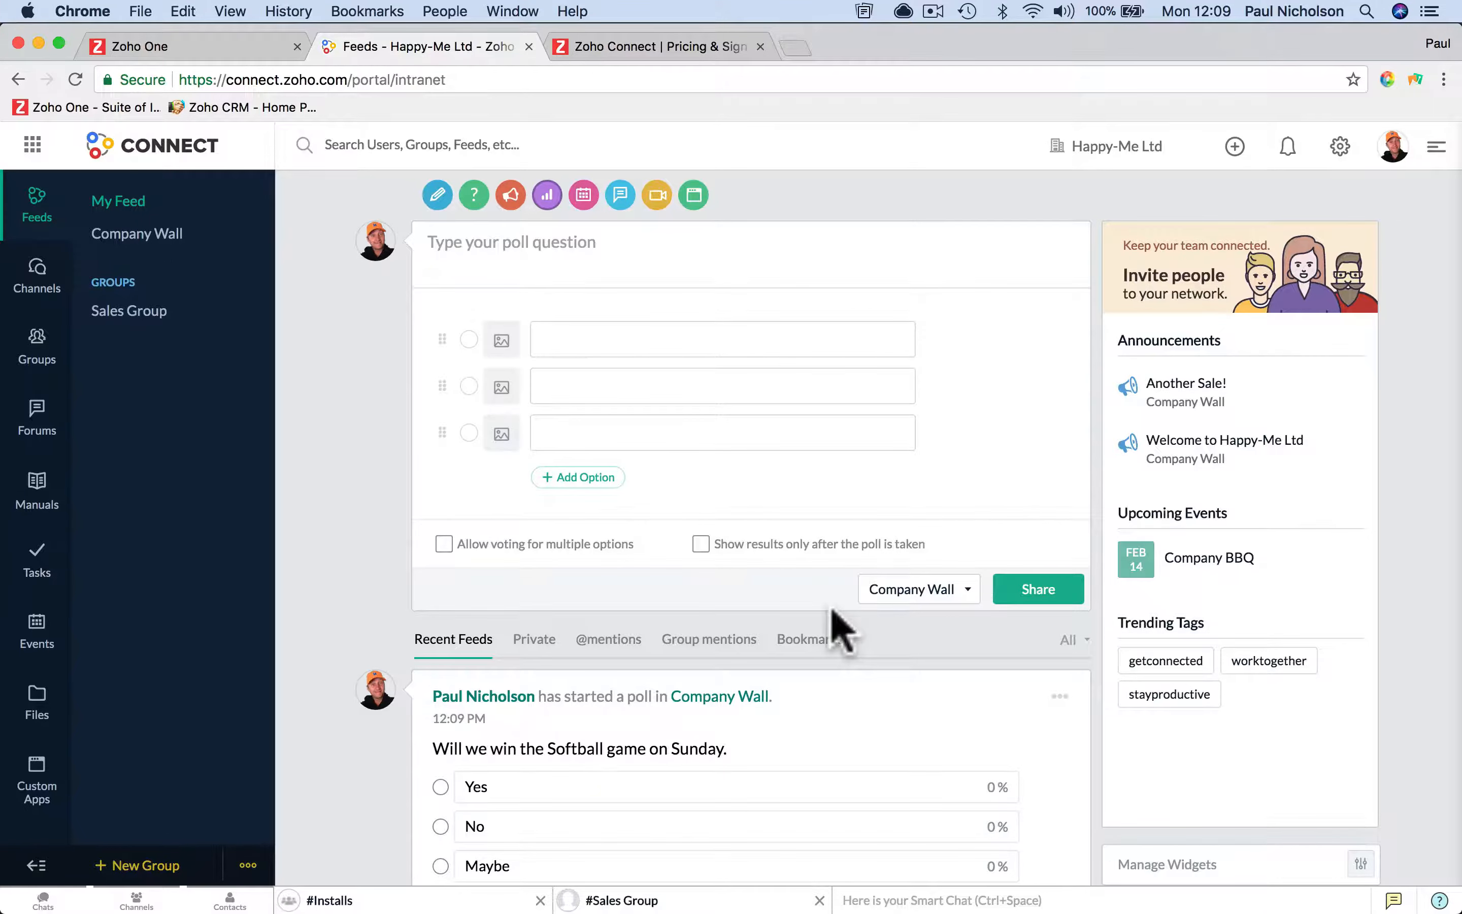
Step: Switch to Mail and read the Softball Practice Tonight announcement and poll notifications in the sales inbox
scroll(842, 628, "down", 5)
mouse_move(804, 910)
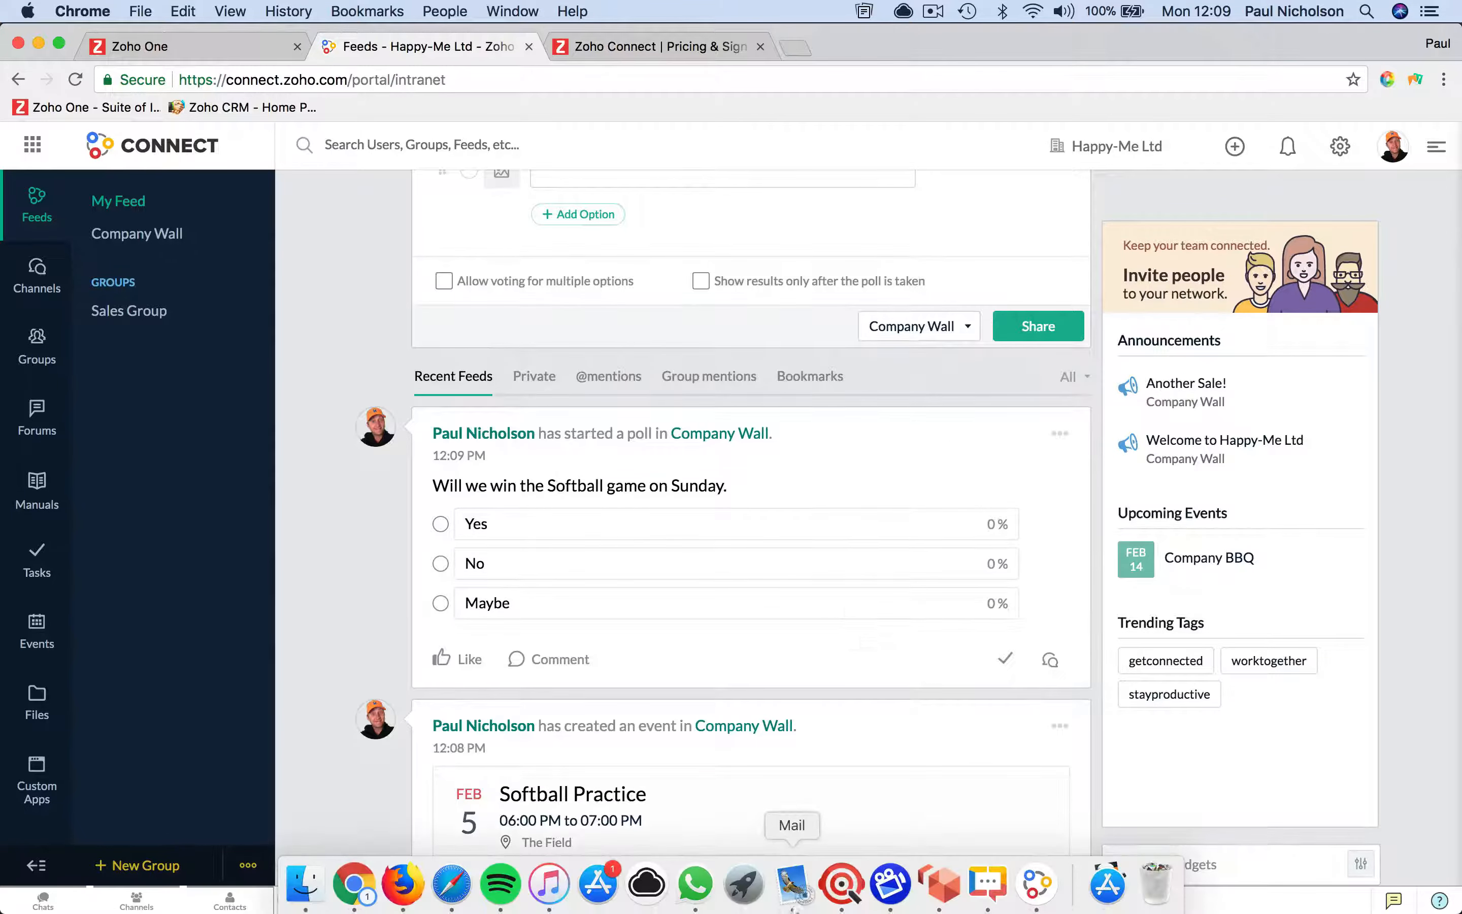
left_click(781, 898)
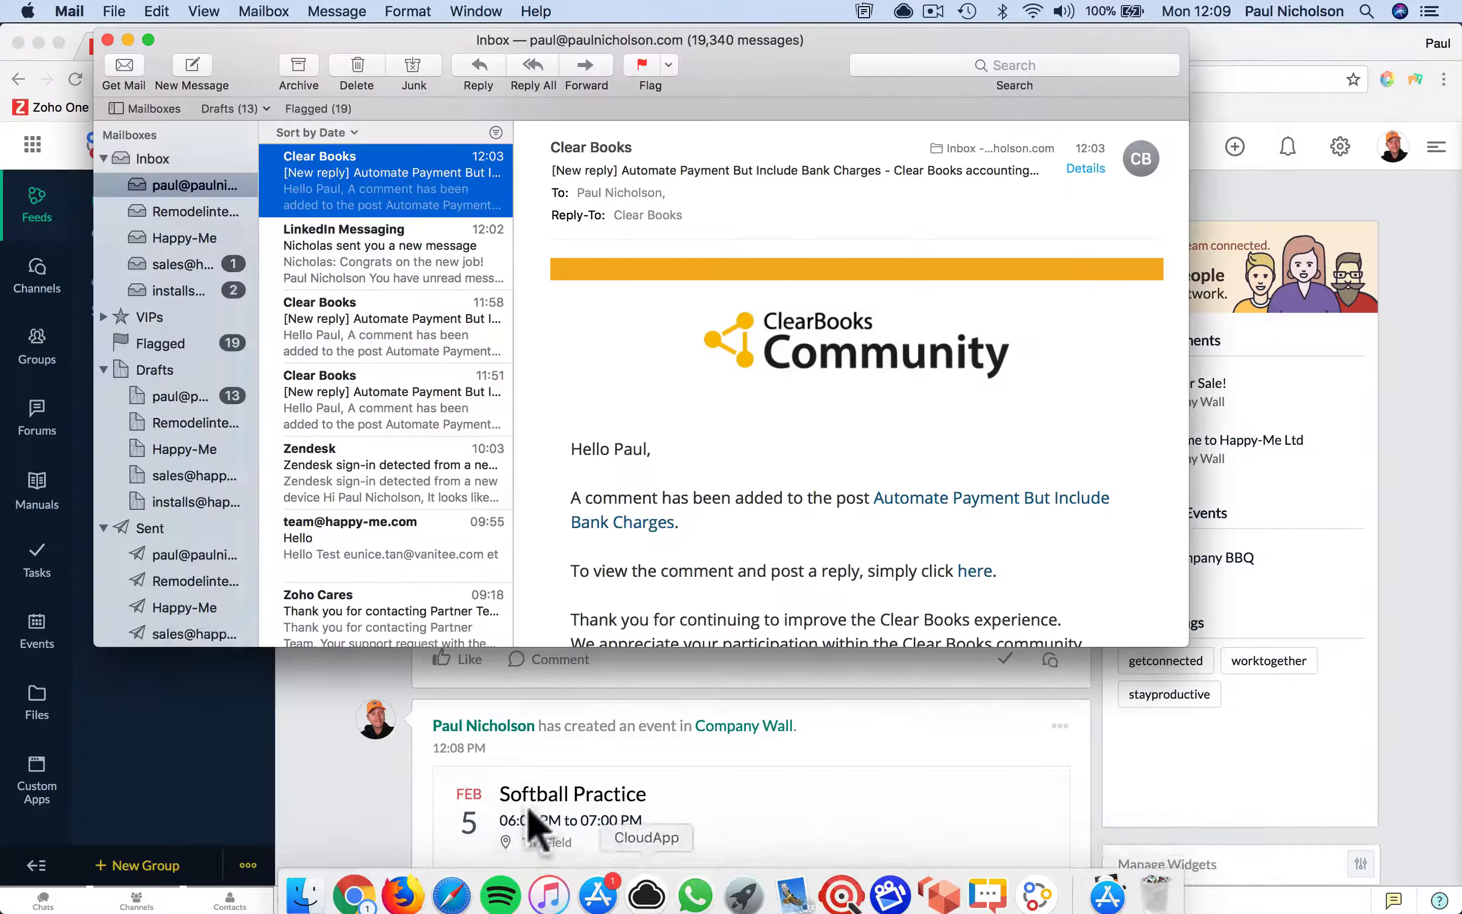
left_click(177, 265)
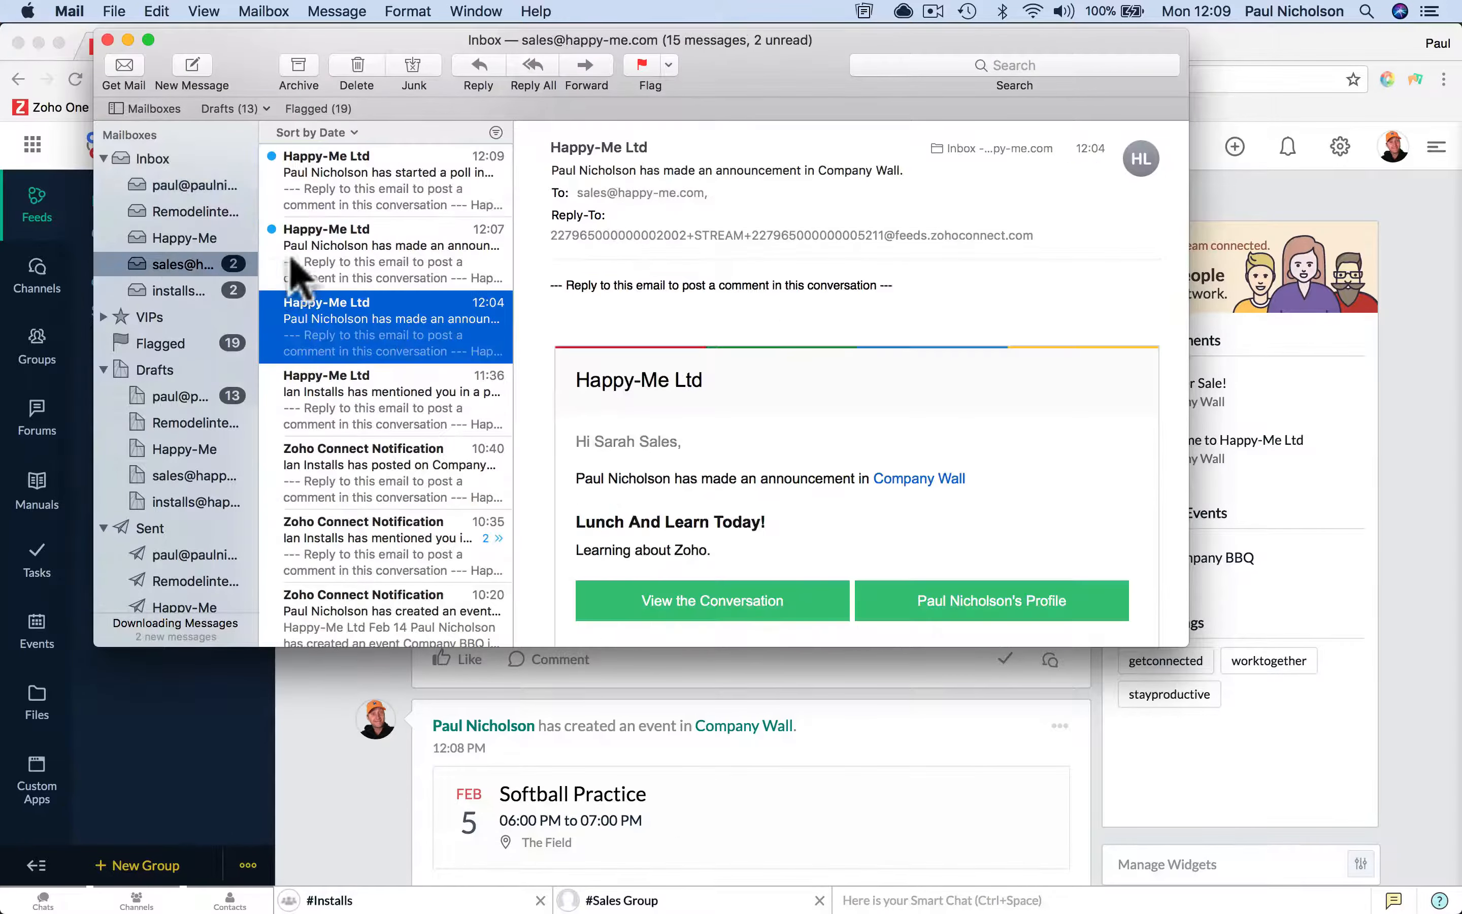
left_click(324, 265)
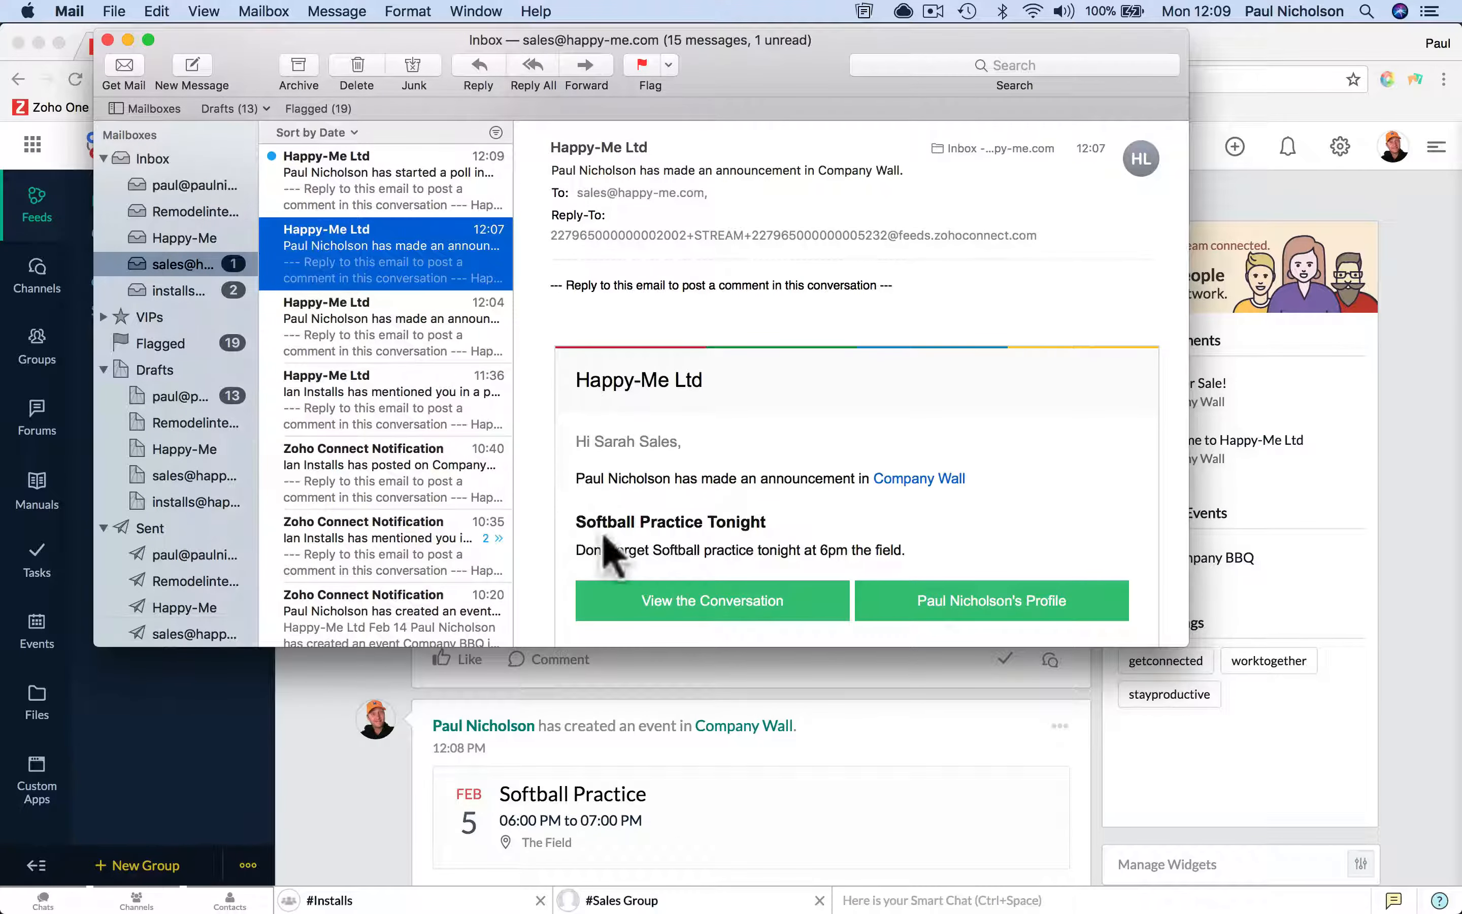
left_click(420, 185)
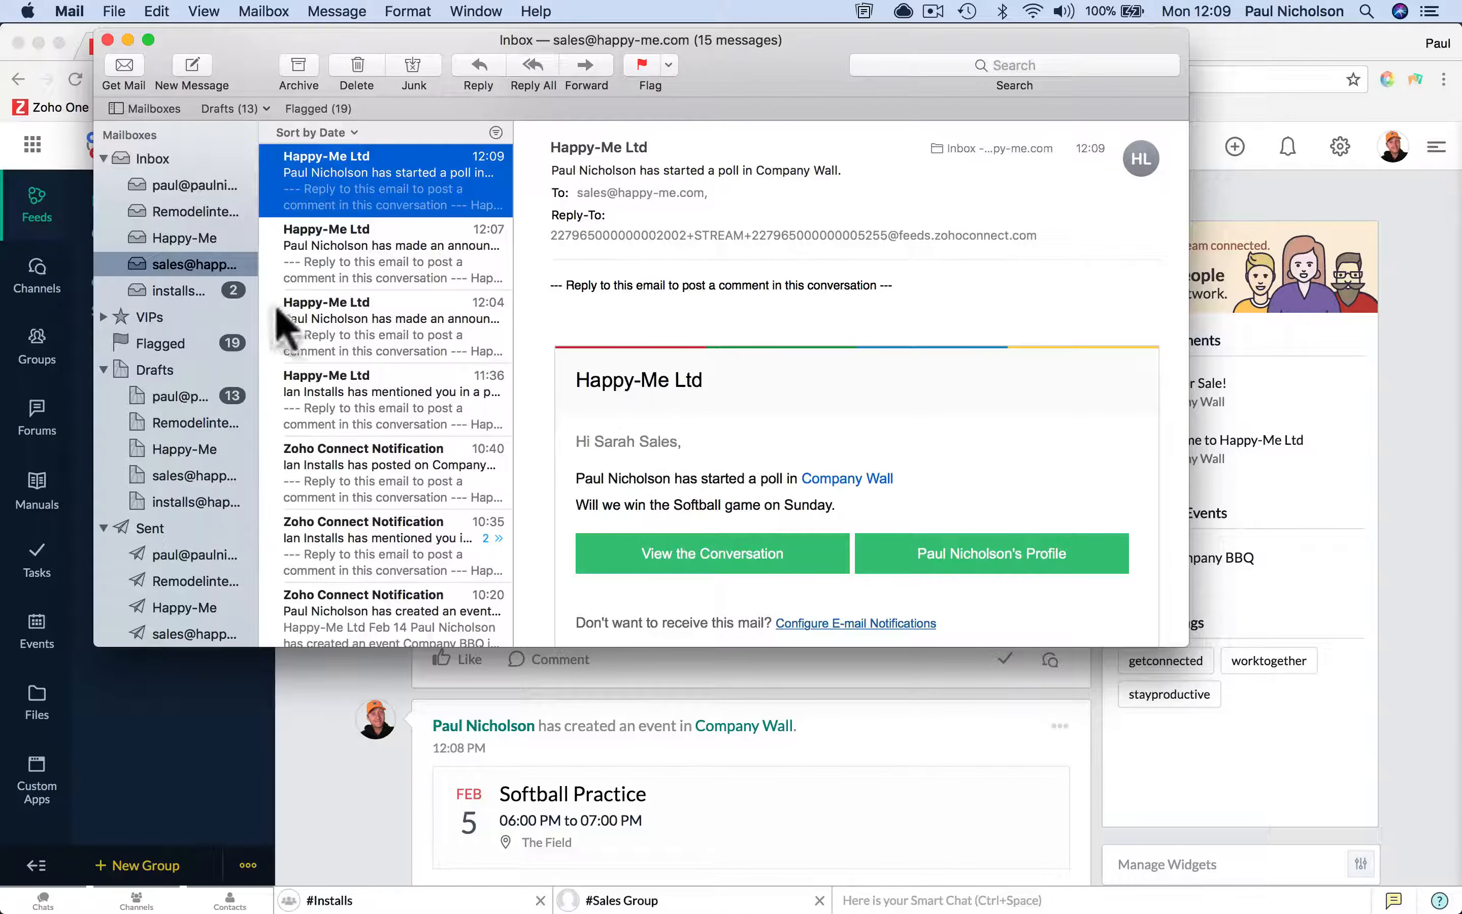
Step: Read the announcement and poll notifications in the installs inbox, and return to the Zoho Connect feed in Chrome
left_click(203, 291)
left_click(380, 269)
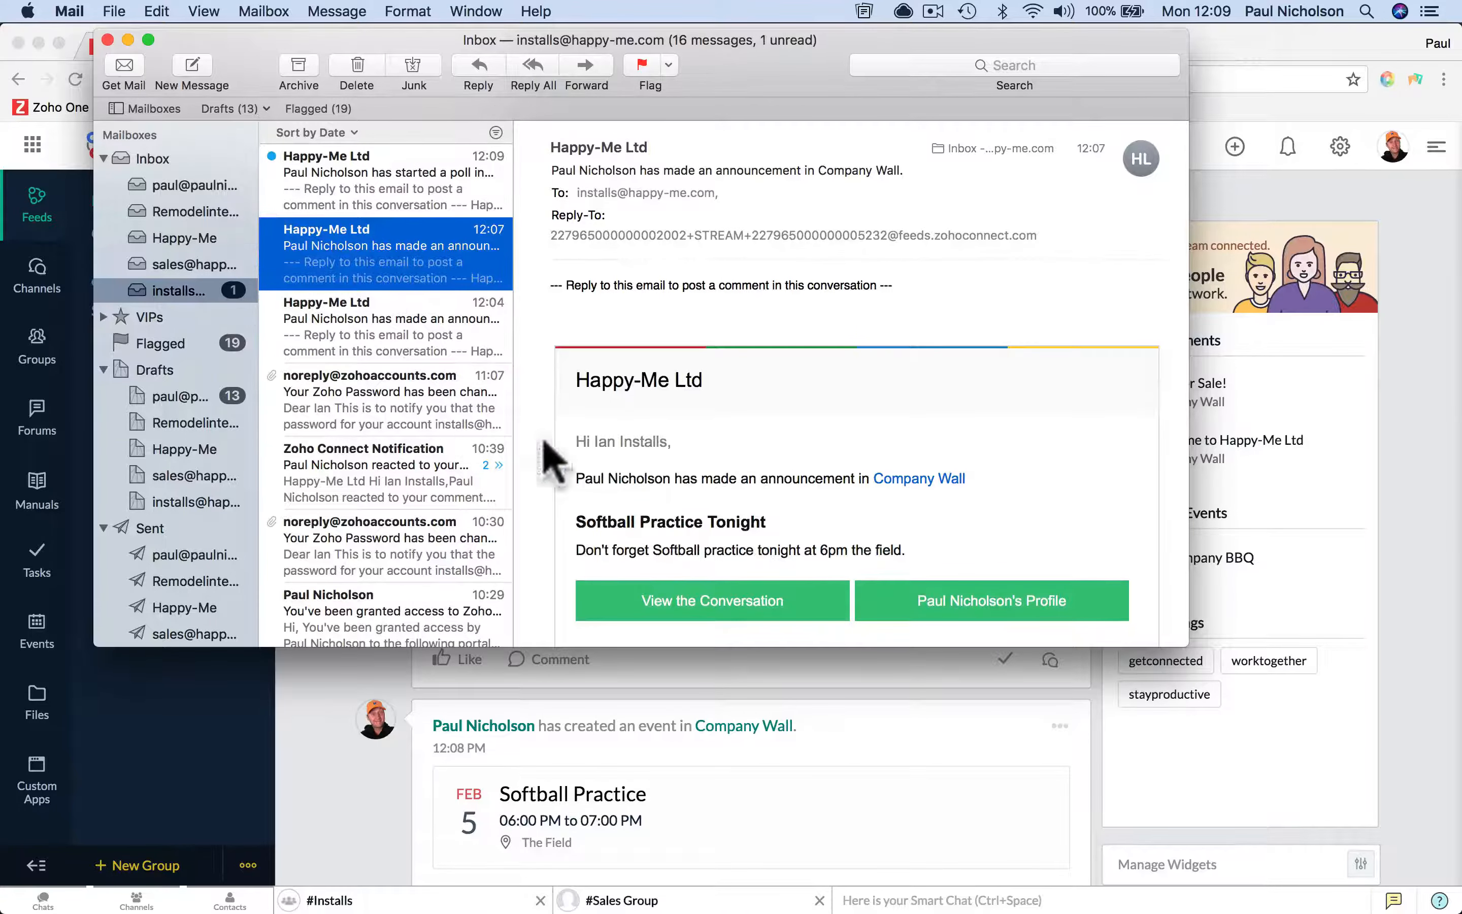
left_click(390, 194)
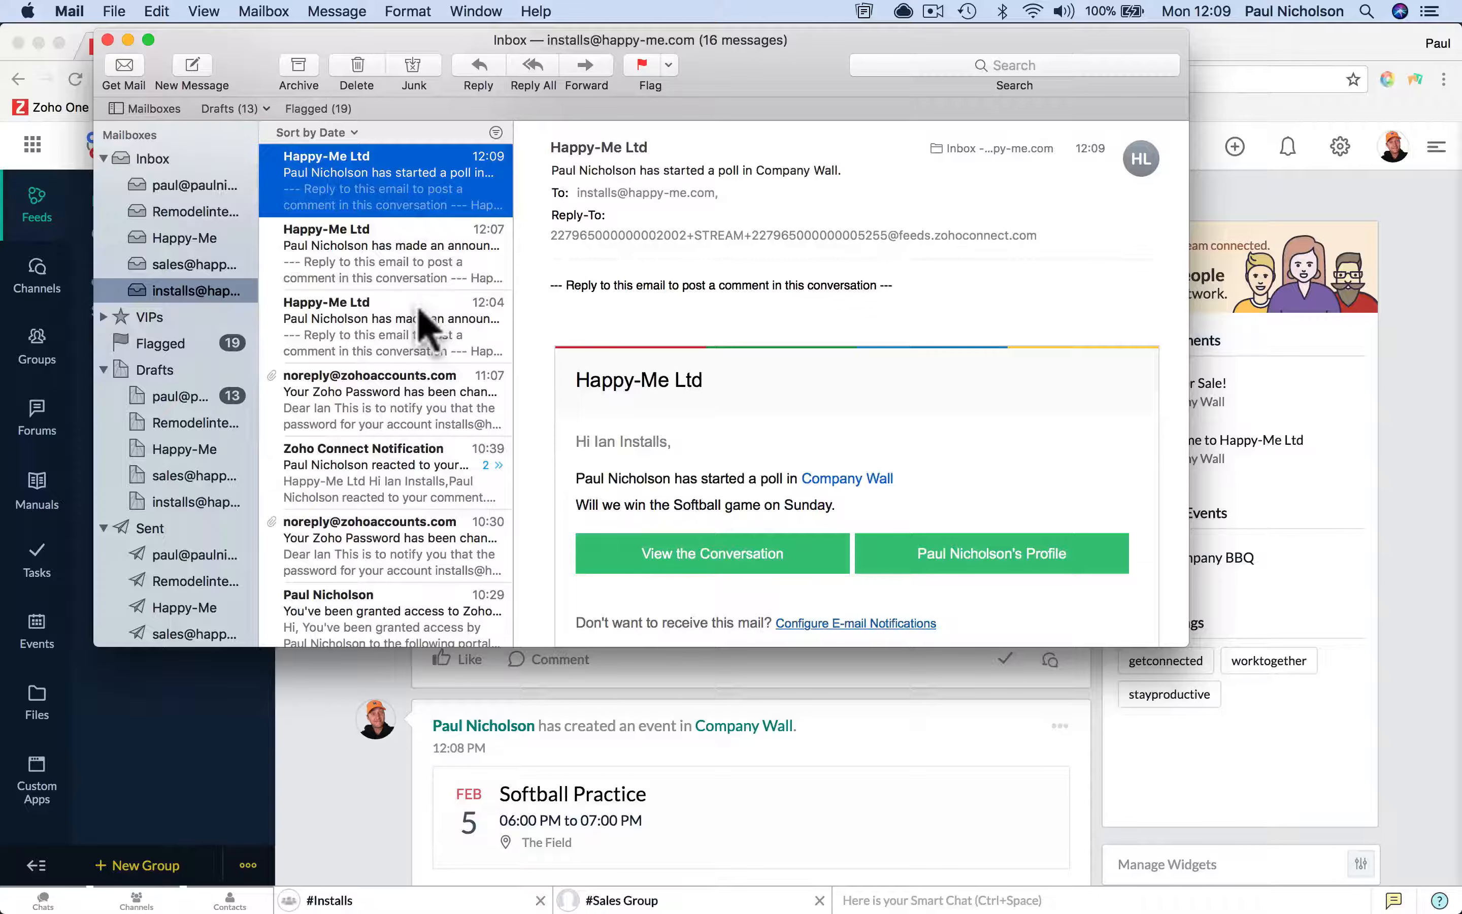
left_click(440, 806)
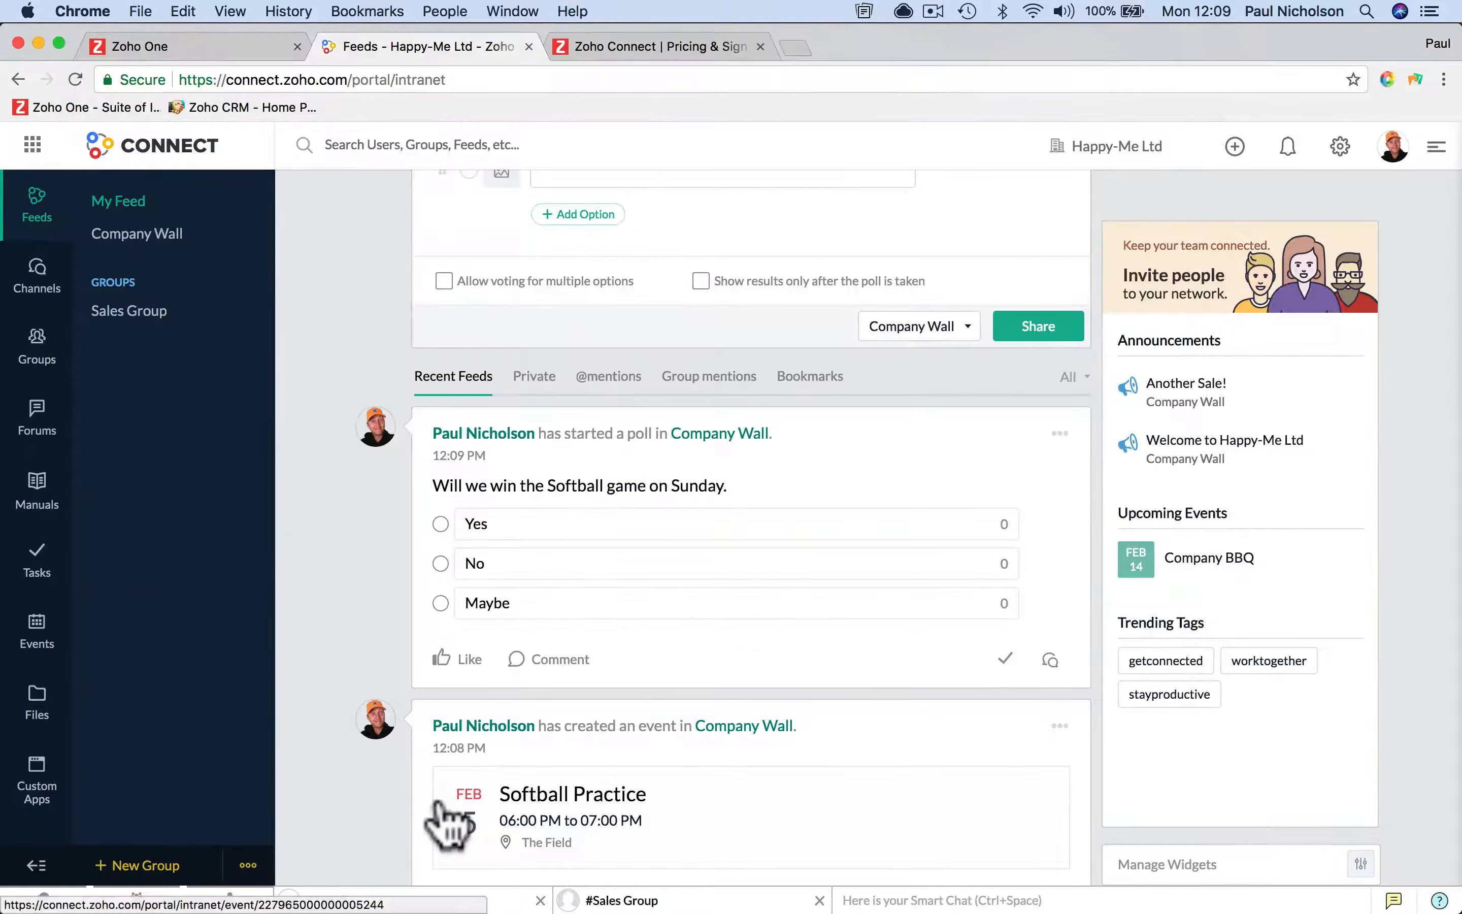
Step: Switch to Safari, search the web for "zoho one" and open the Zoho One site from the results
left_click(450, 894)
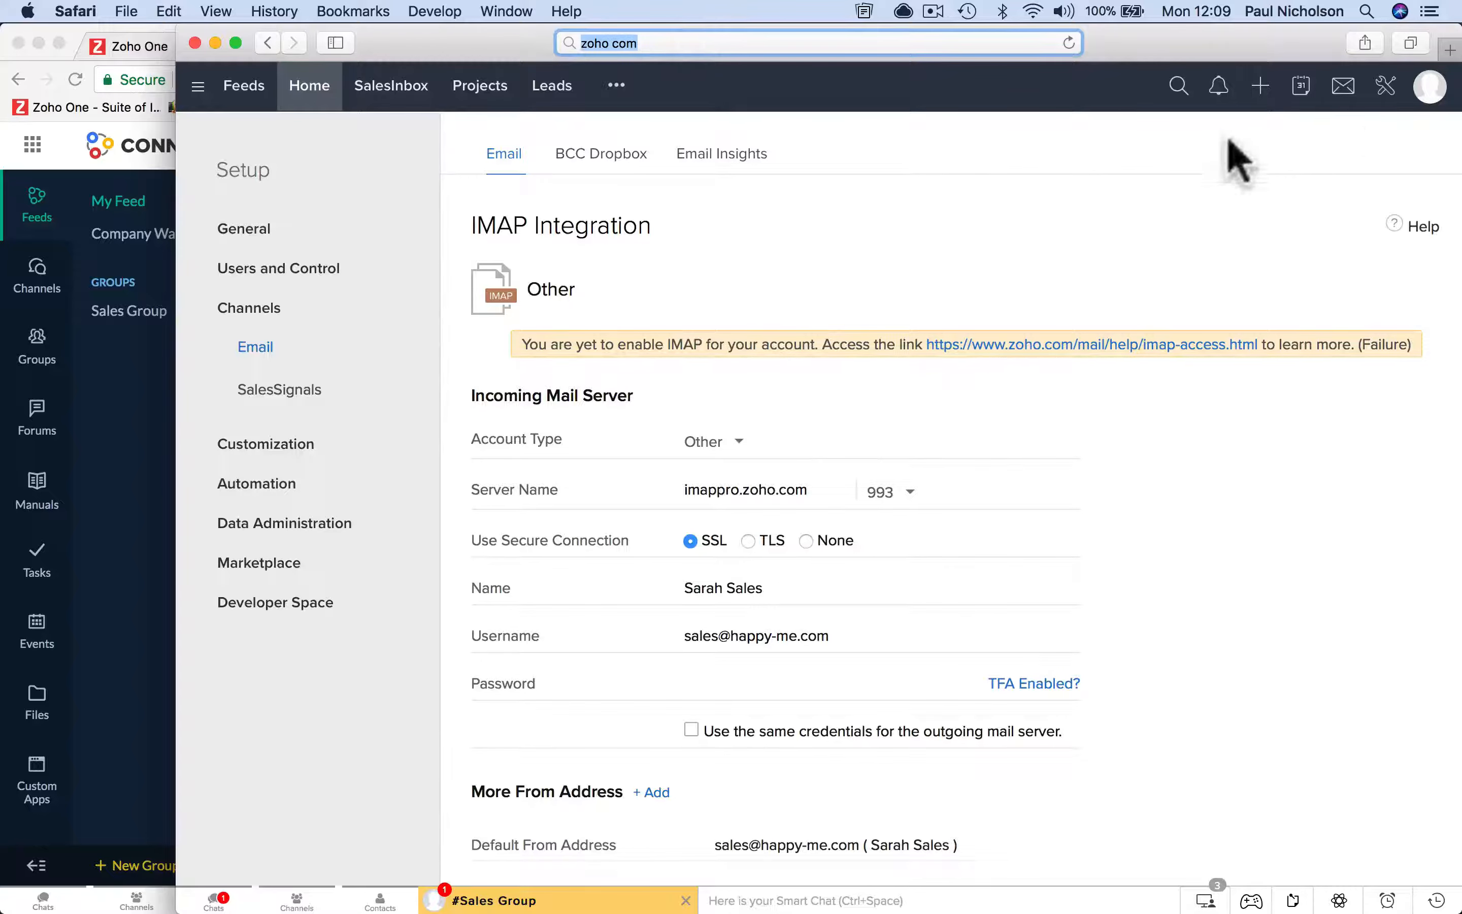
key("Right")
key("BackSpace")
key("BackSpace")
key("BackSpace")
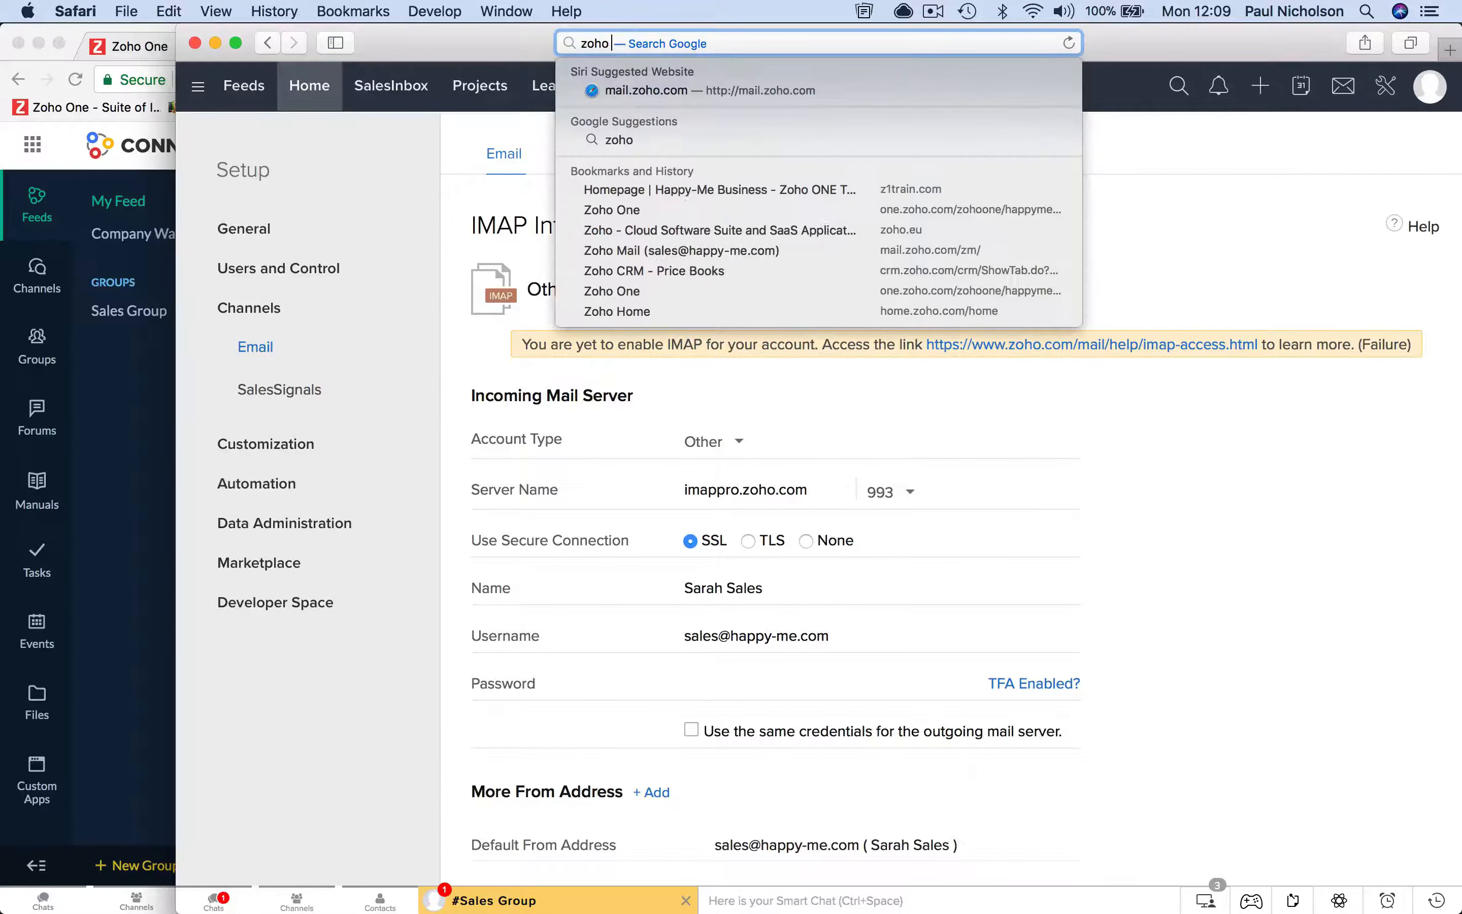
type("one")
key("Return")
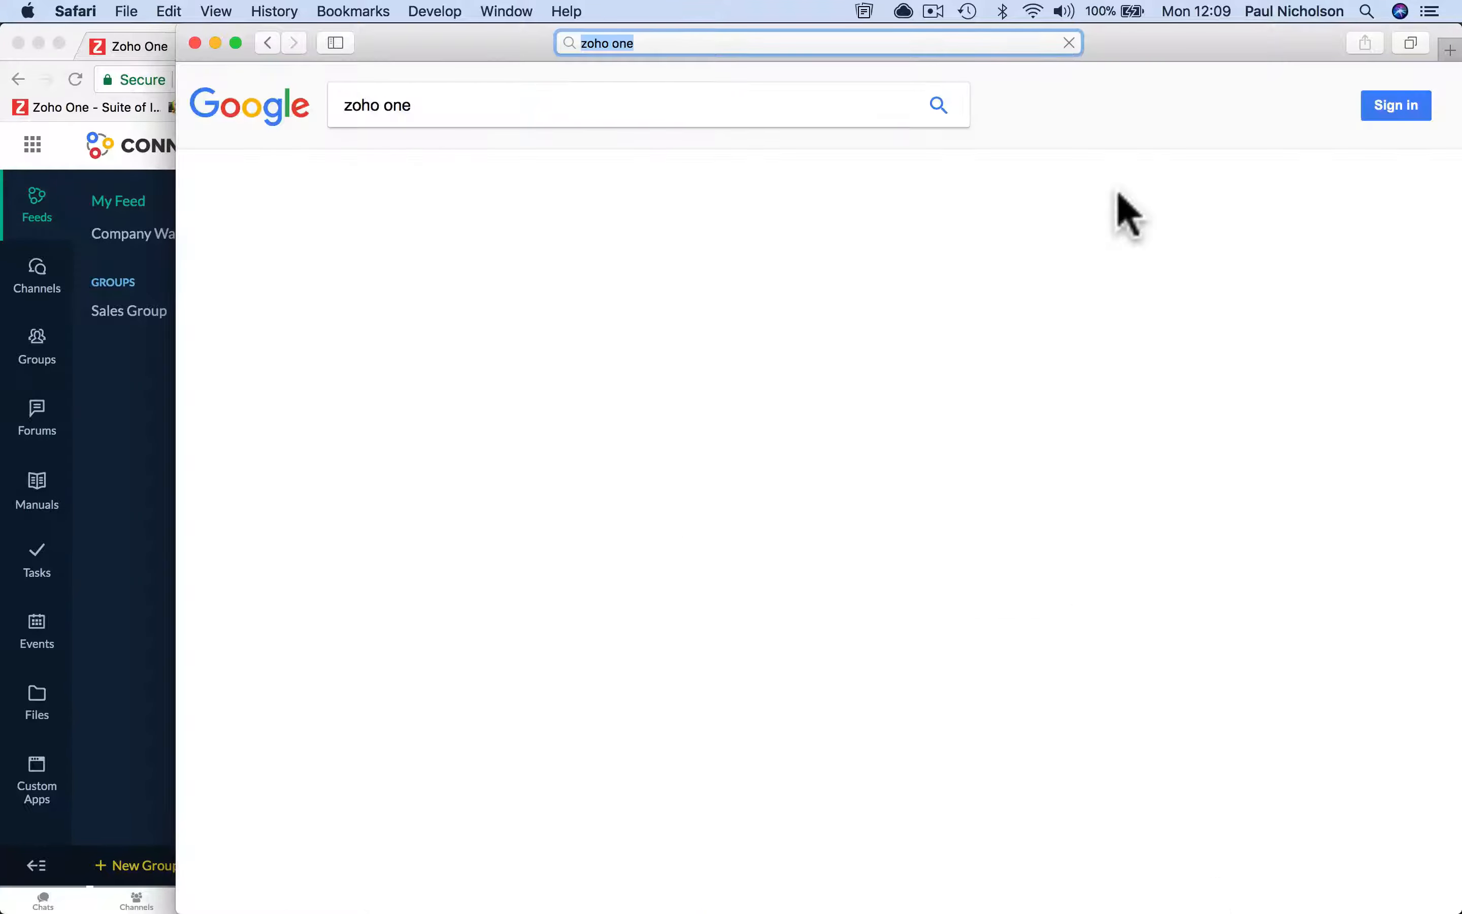
left_click(507, 645)
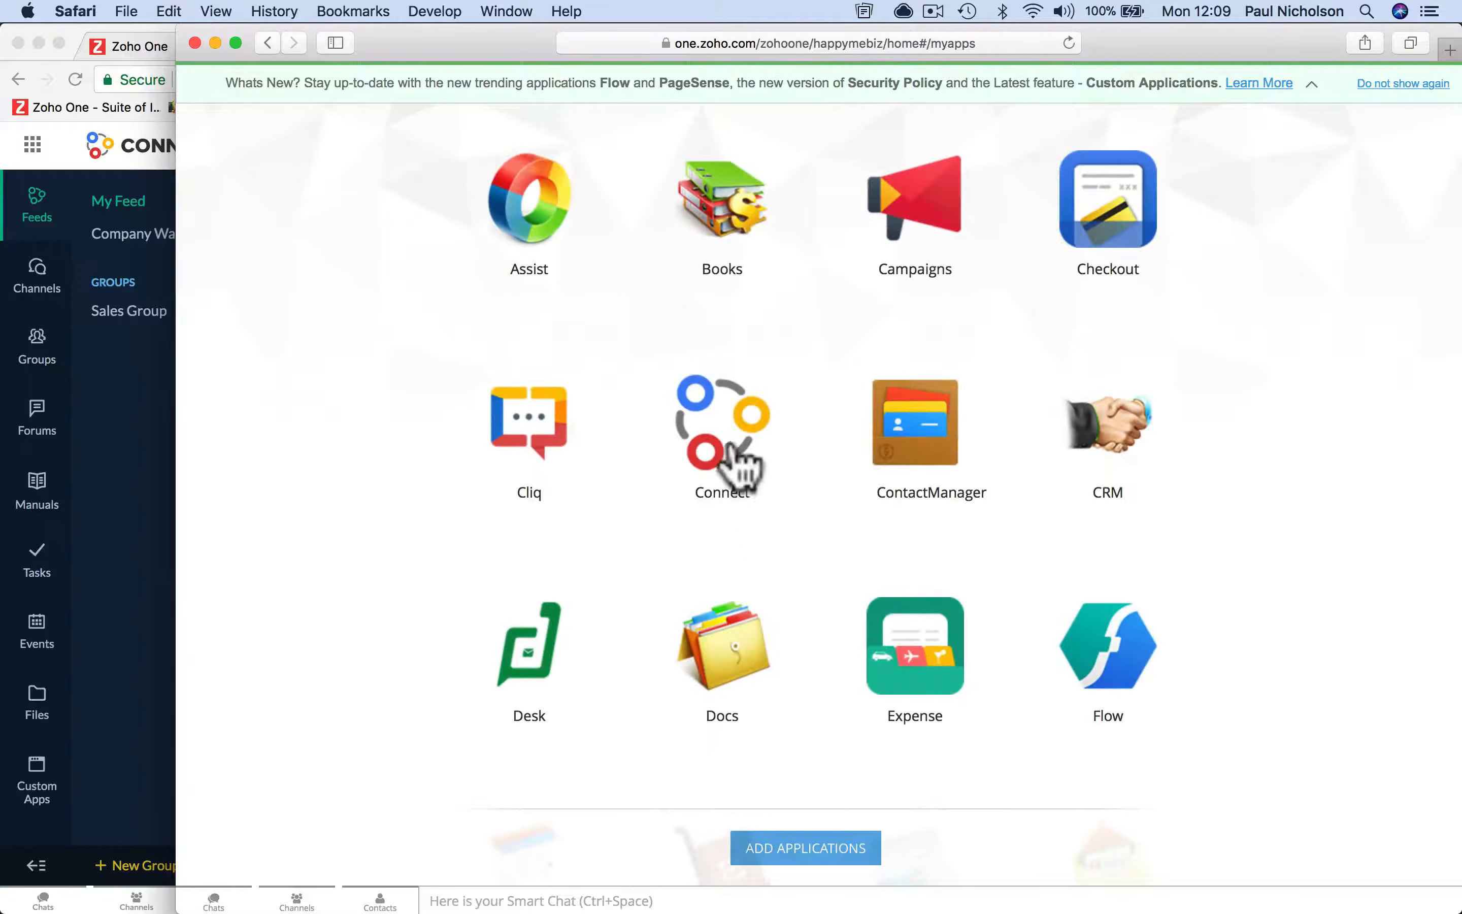
Step: Launch Connect from the Zoho One apps and visit the site despite its certificate warning, entering the account password to authorize the trust change
left_click(729, 452)
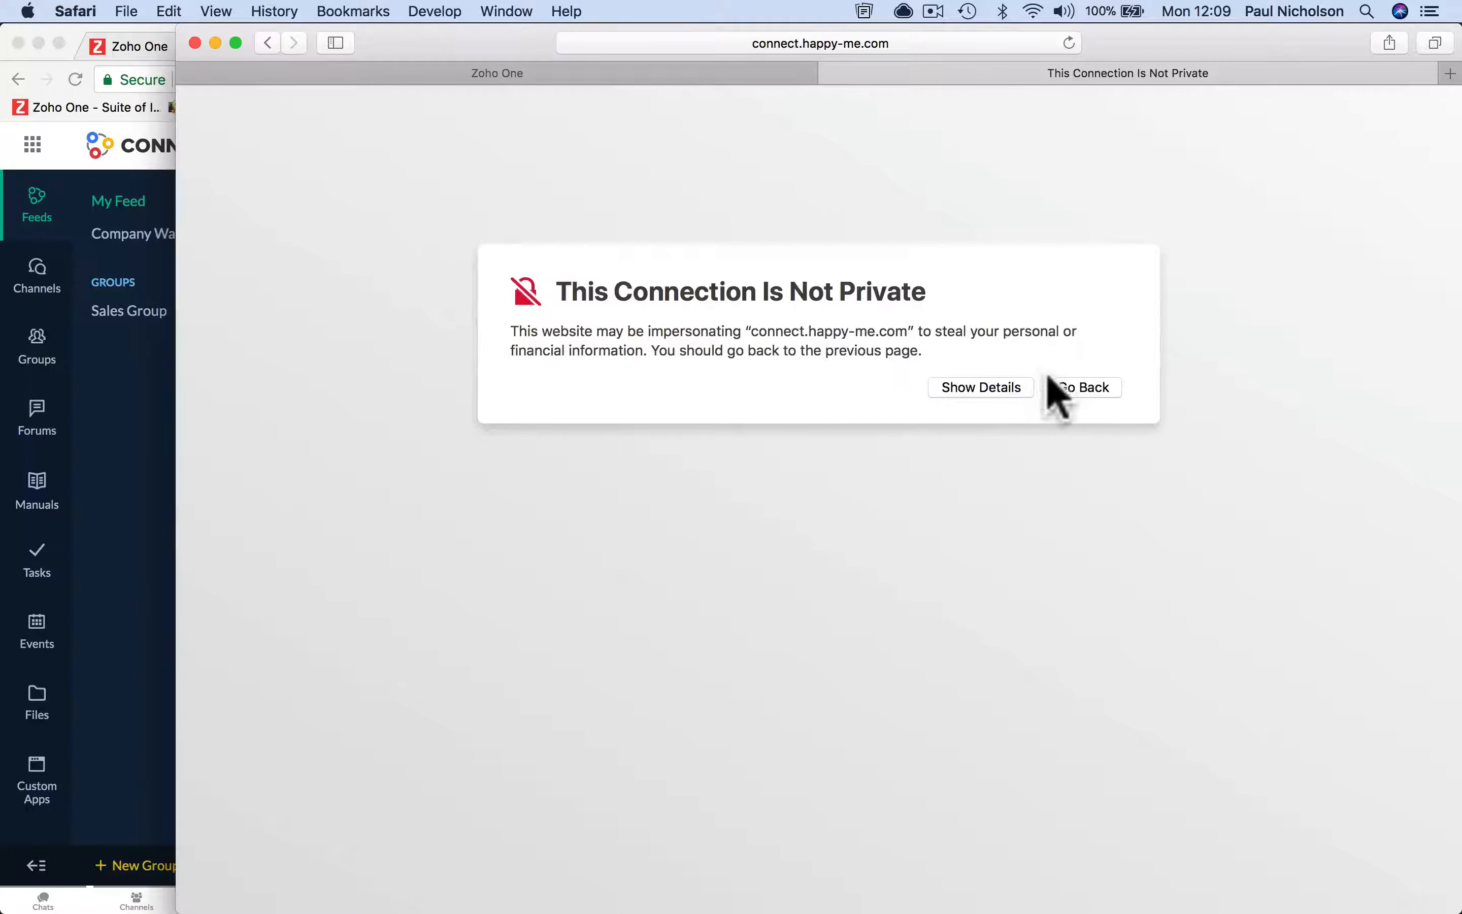
left_click(974, 387)
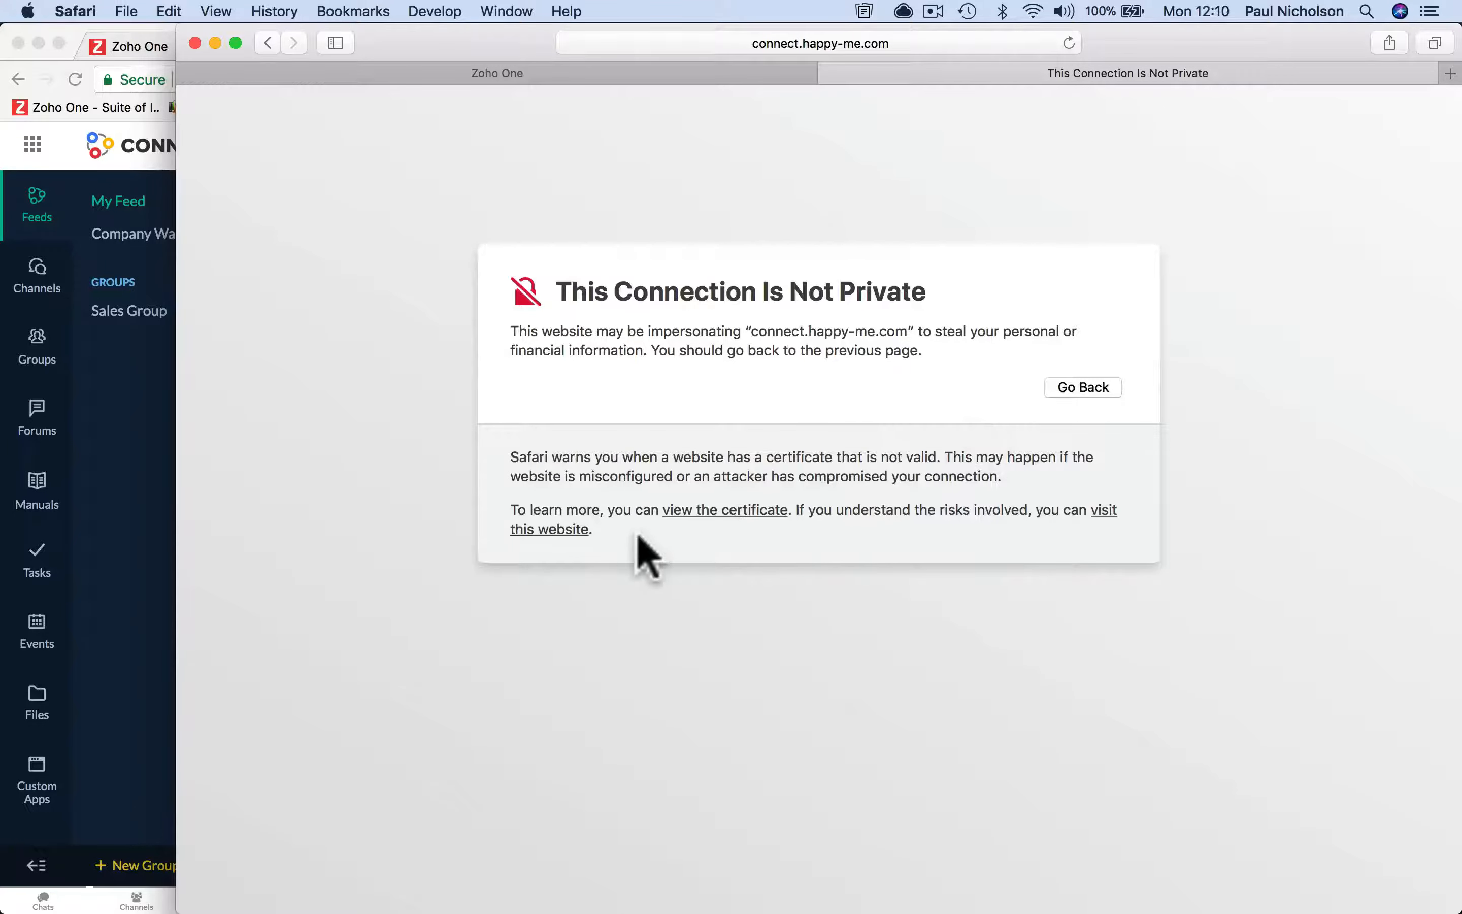
left_click(1103, 511)
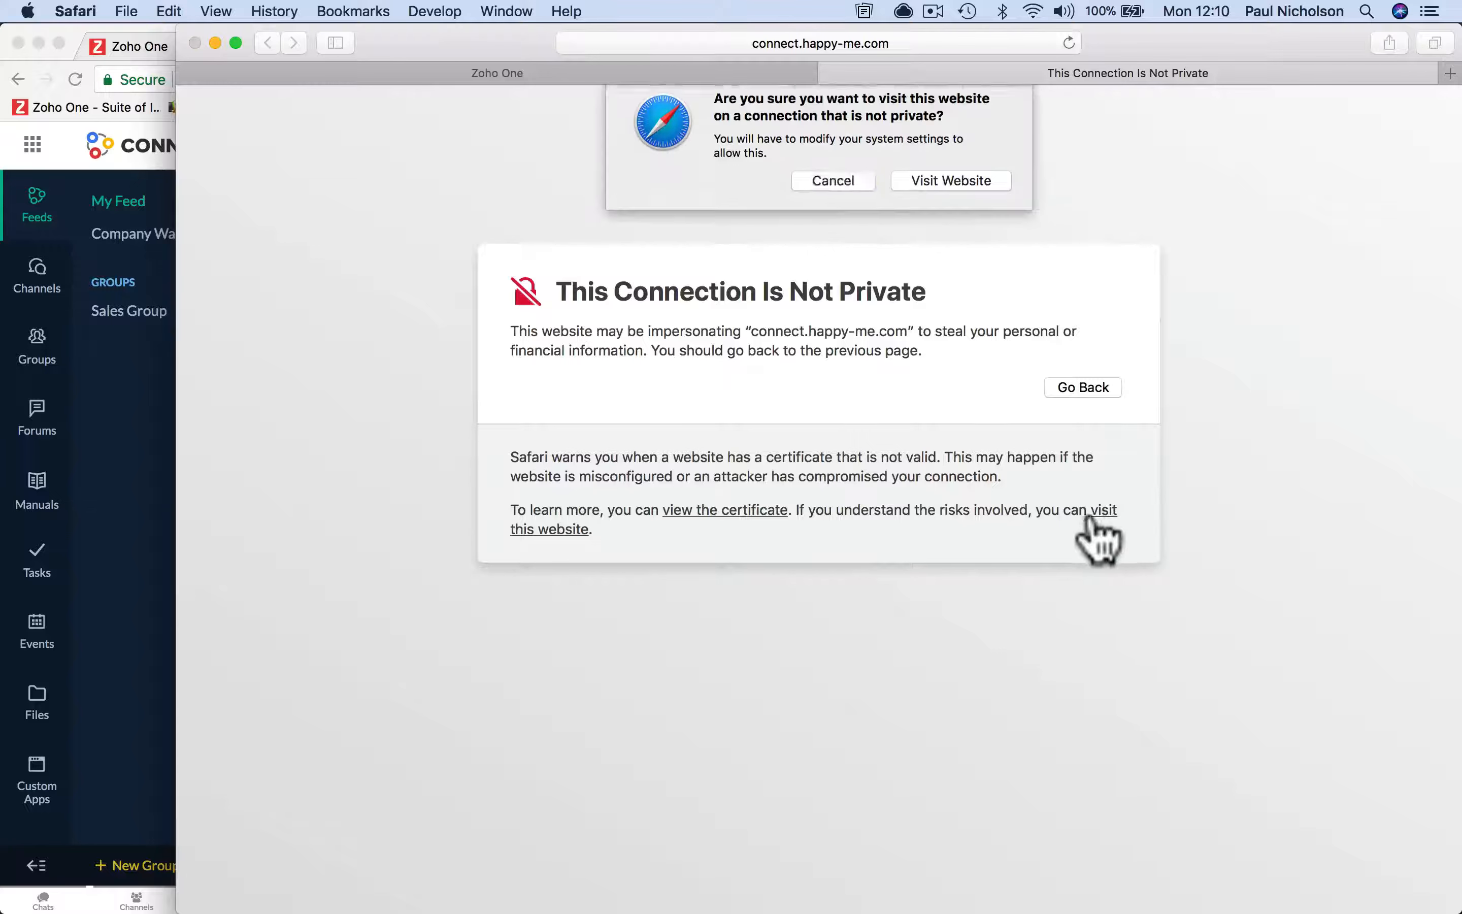
left_click(951, 192)
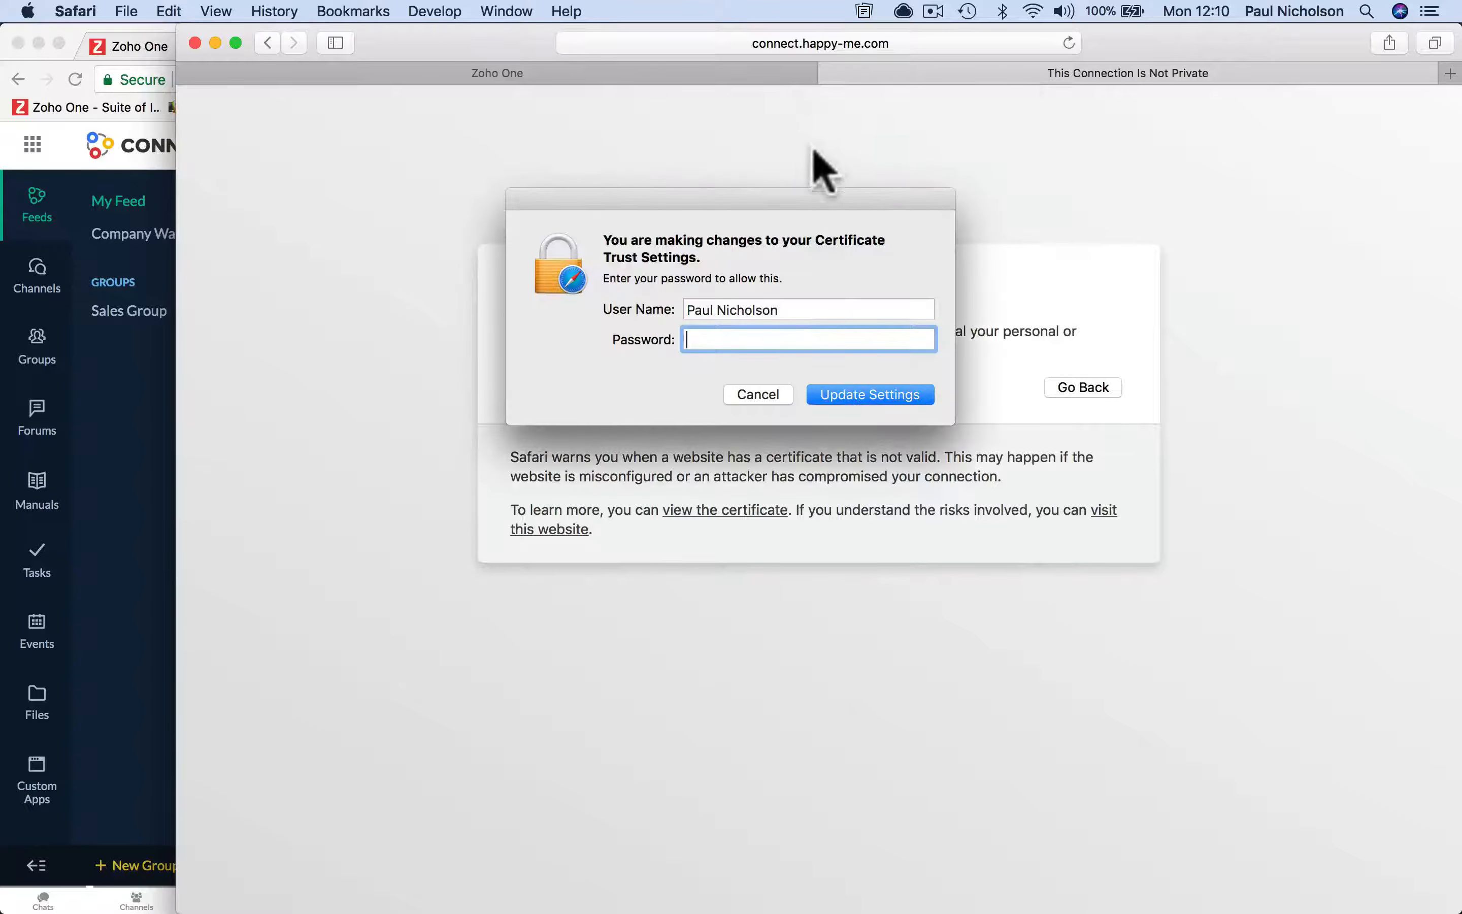
type("•")
key("Return")
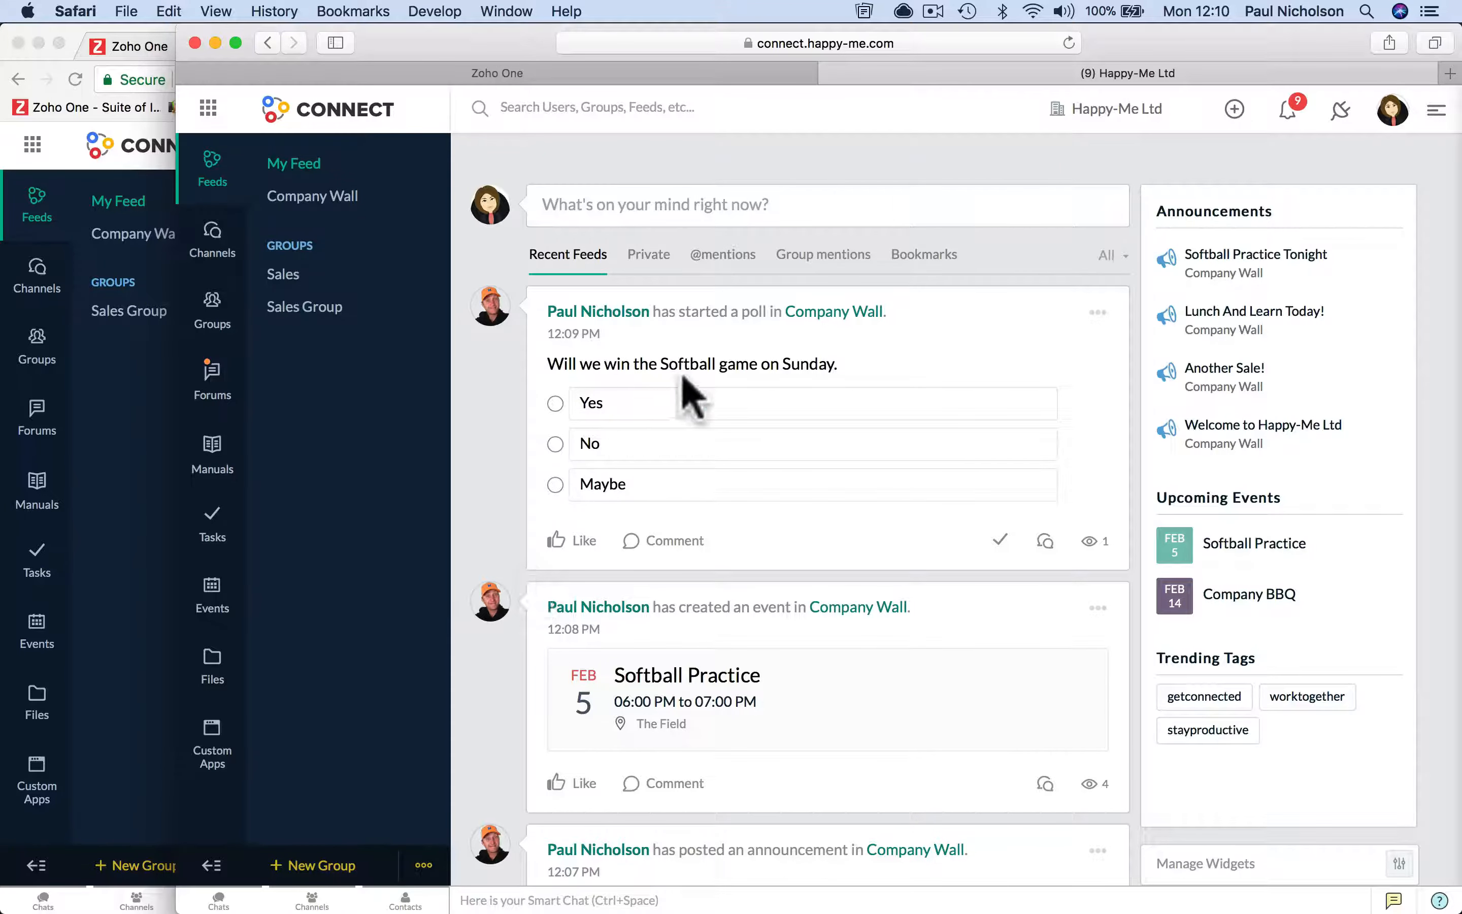
Step: Vote "Yes" on the Softball game poll and refuse the website's notification alerts
left_click(556, 405)
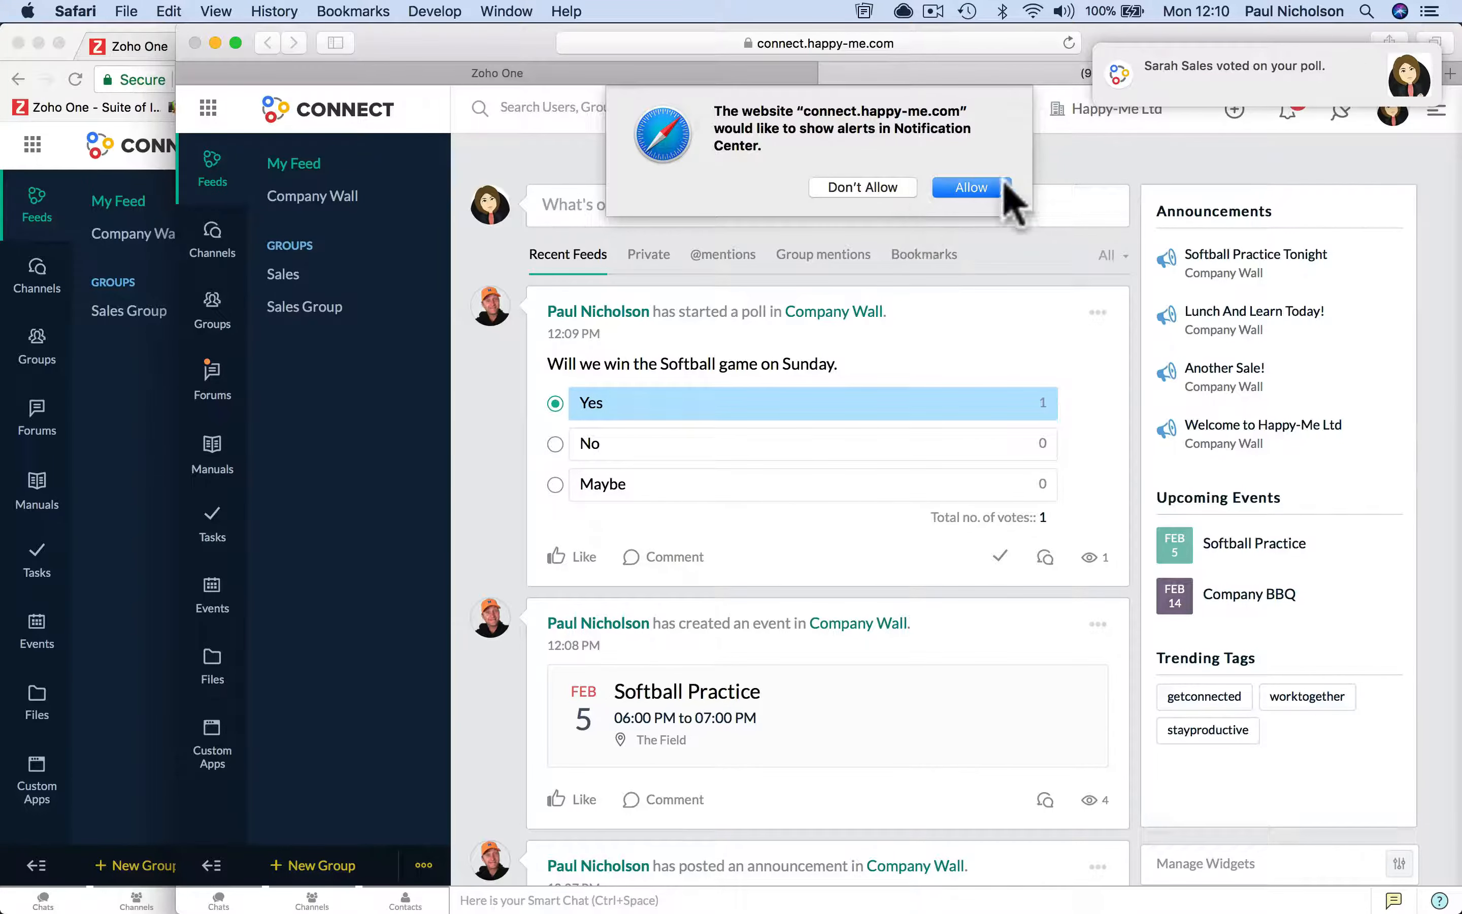
left_click(862, 187)
Step: Post the comment "I'll be there." on the Softball Practice event
scroll(786, 483, "down", 5)
left_click(665, 492)
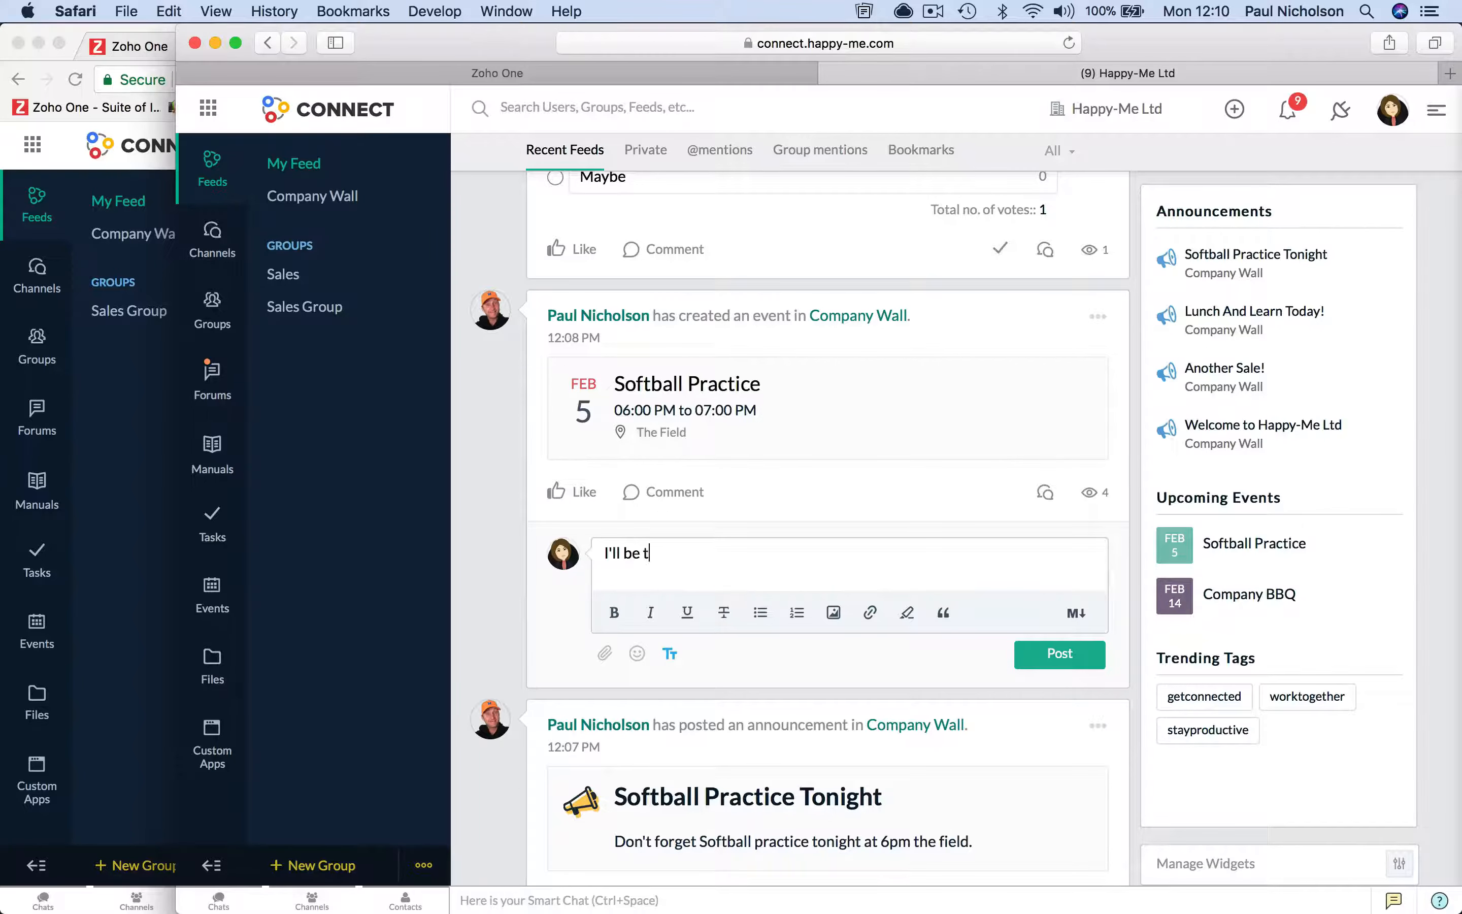
left_click(1042, 659)
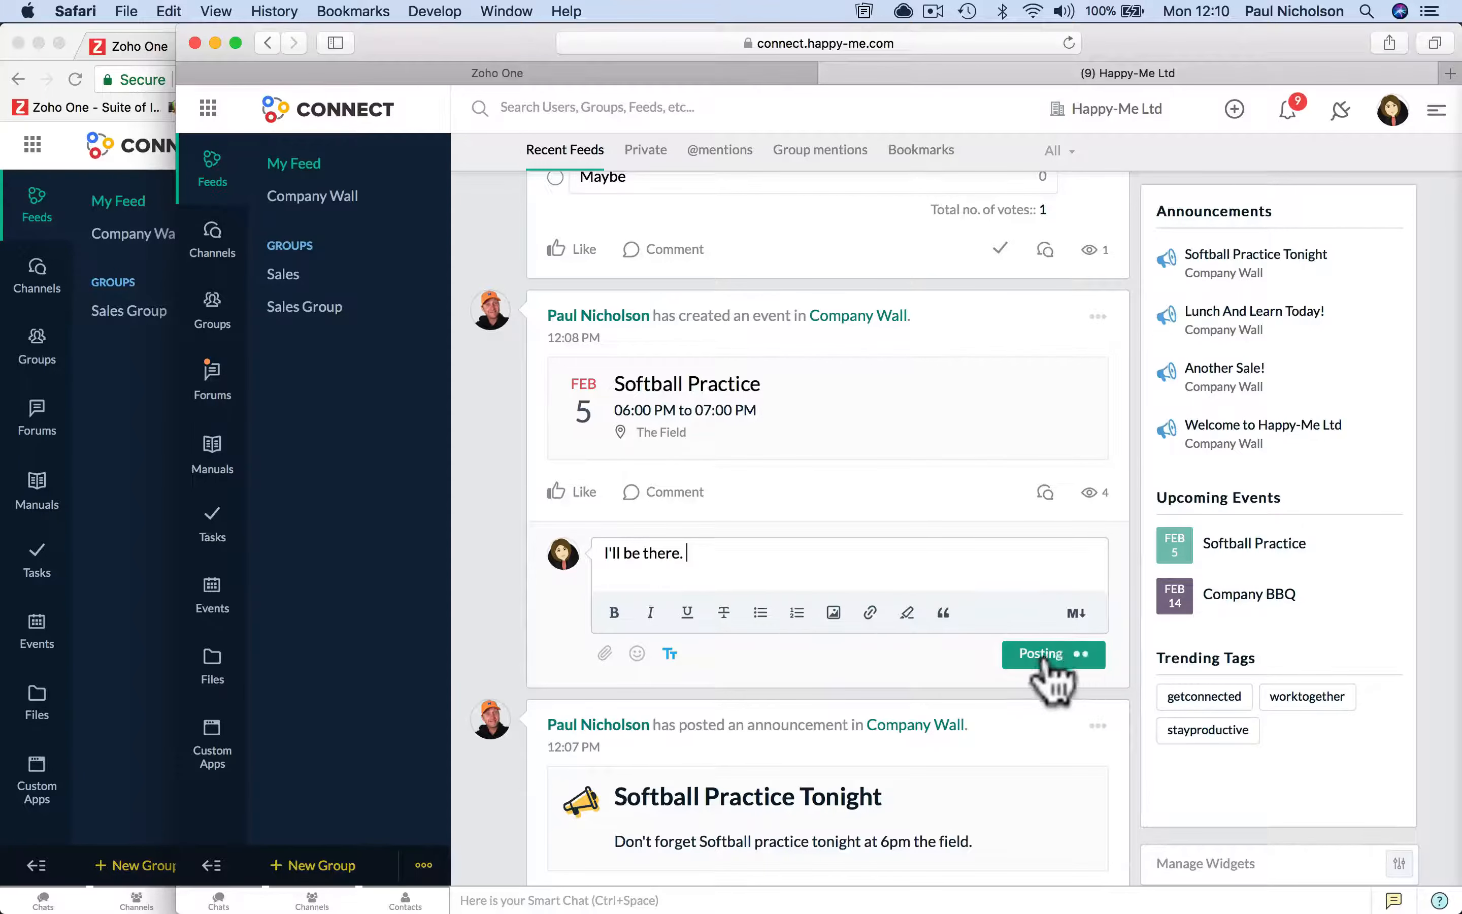
Step: Post the comment "All good. I'll come and talk to you about it later." on the private post about Warehouse CCTV sales
scroll(899, 745, "down", 4)
scroll(899, 745, "down", 3)
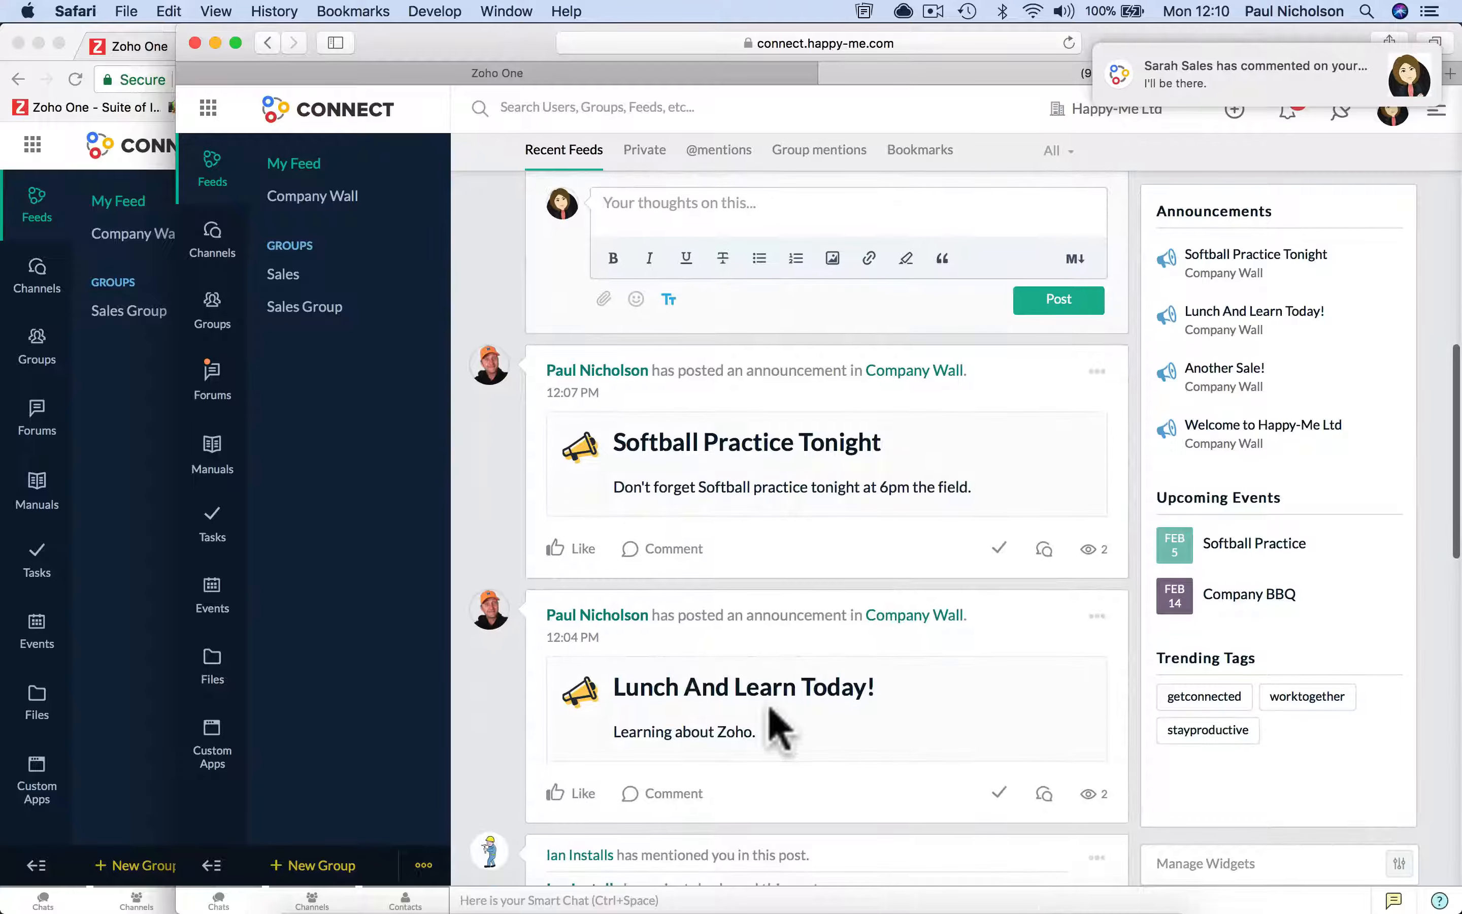
scroll(669, 542, "down", 10)
scroll(658, 527, "down", 1)
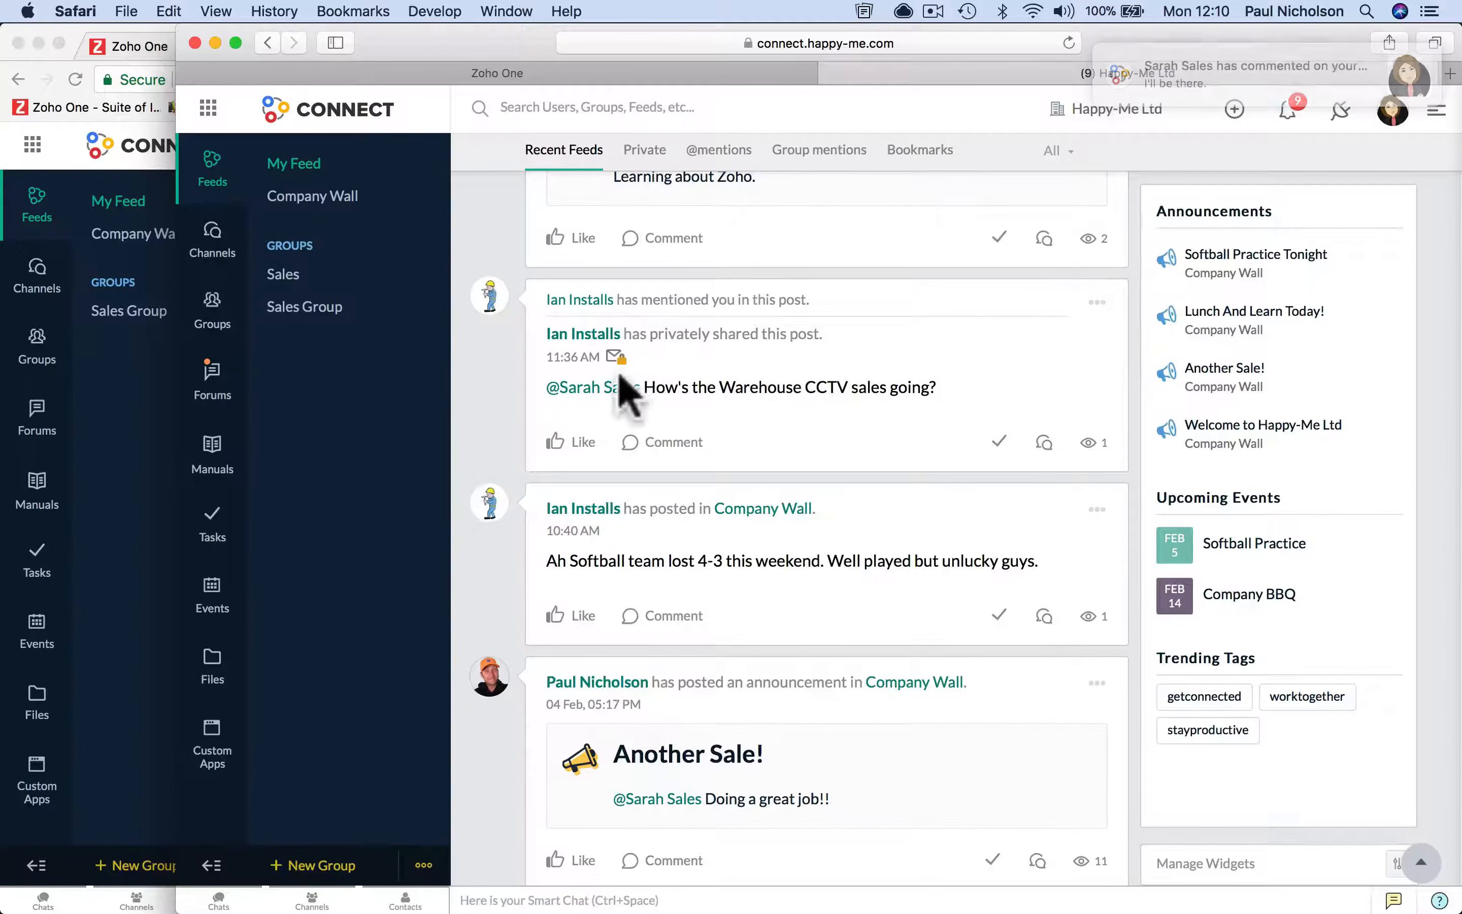
left_click(671, 444)
left_click(670, 470)
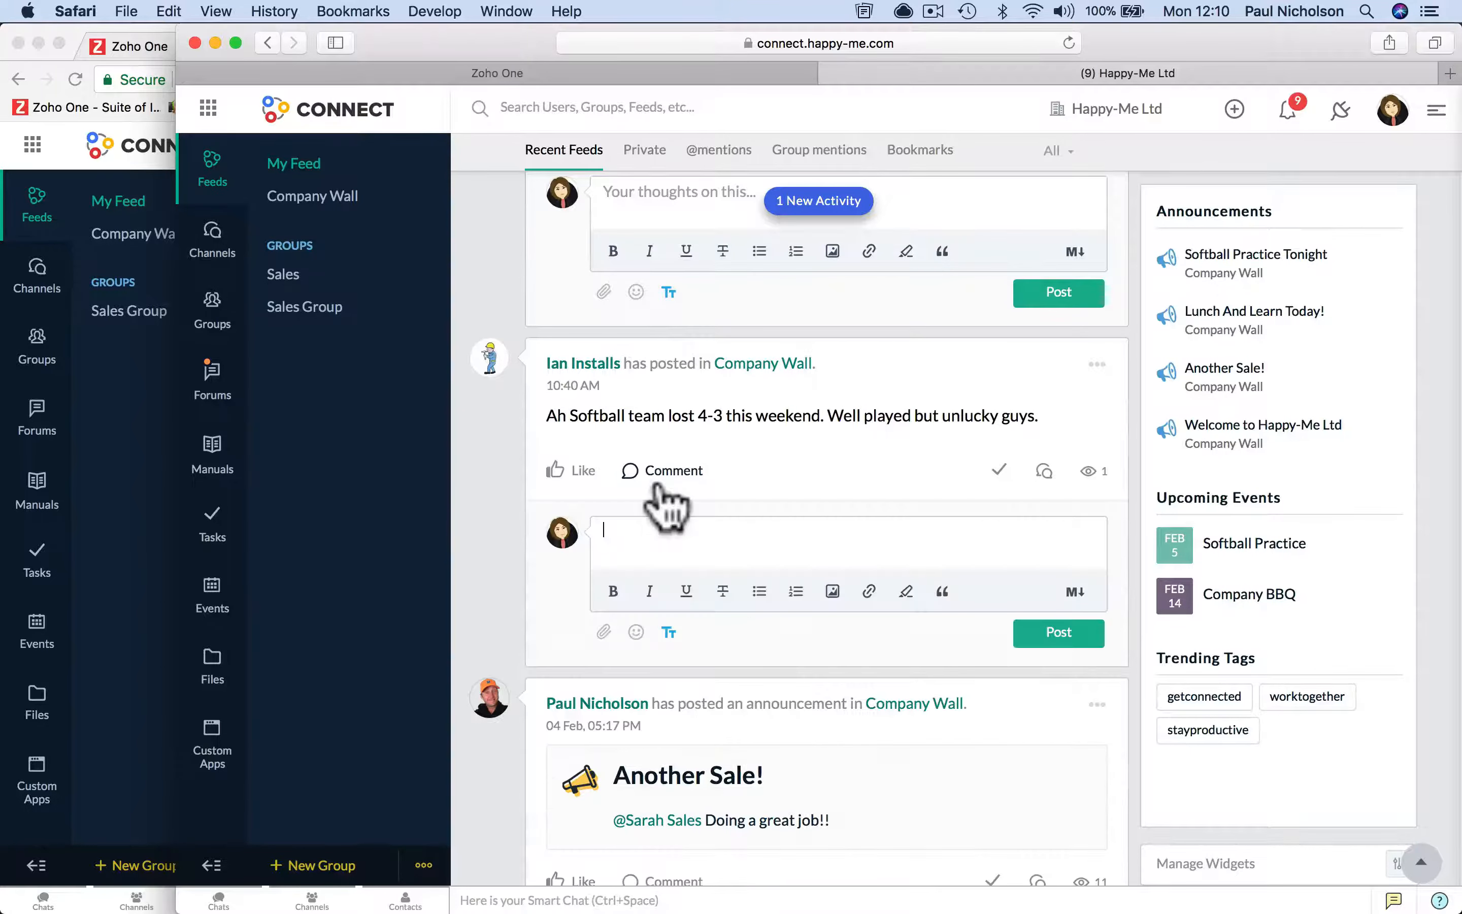
left_click(675, 432)
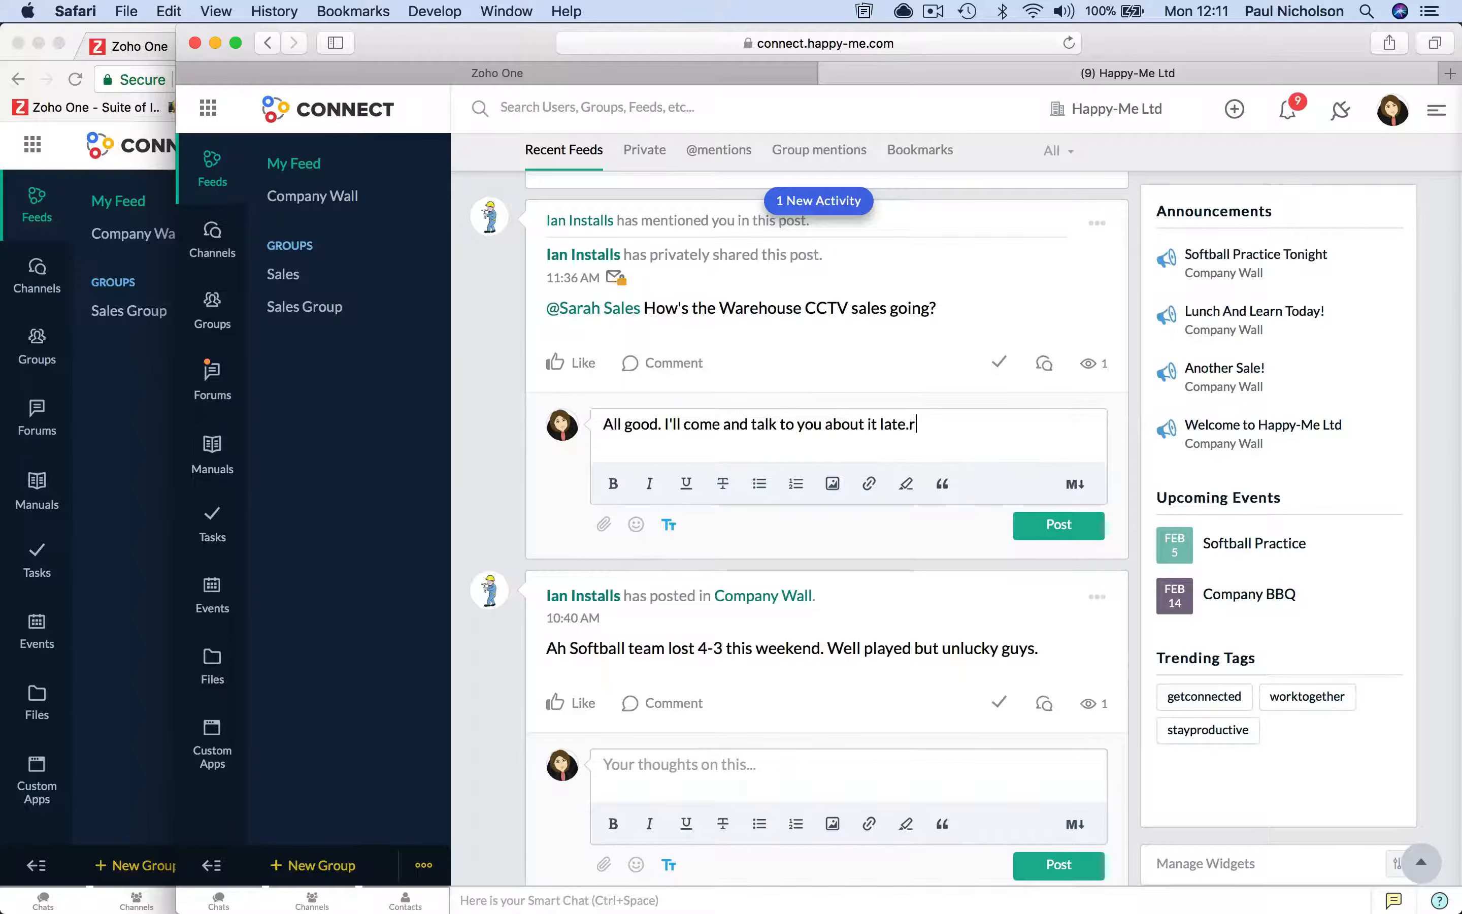
left_click(1031, 527)
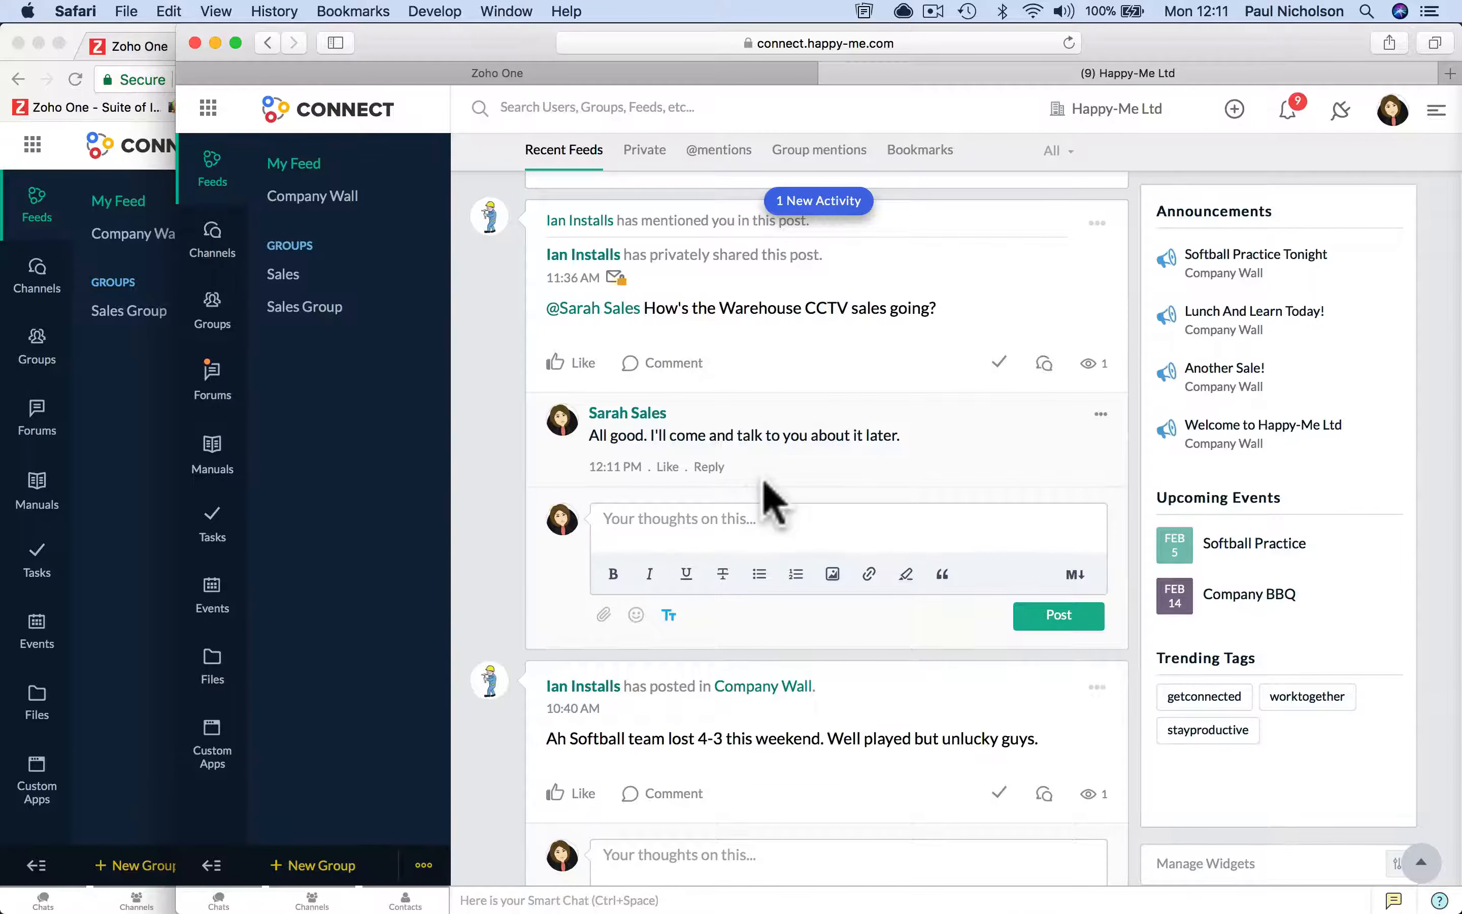
Step: Review the notifications and open the Softball Practice Tonight and Lunch And Learn Today! announcements from them
left_click(1289, 114)
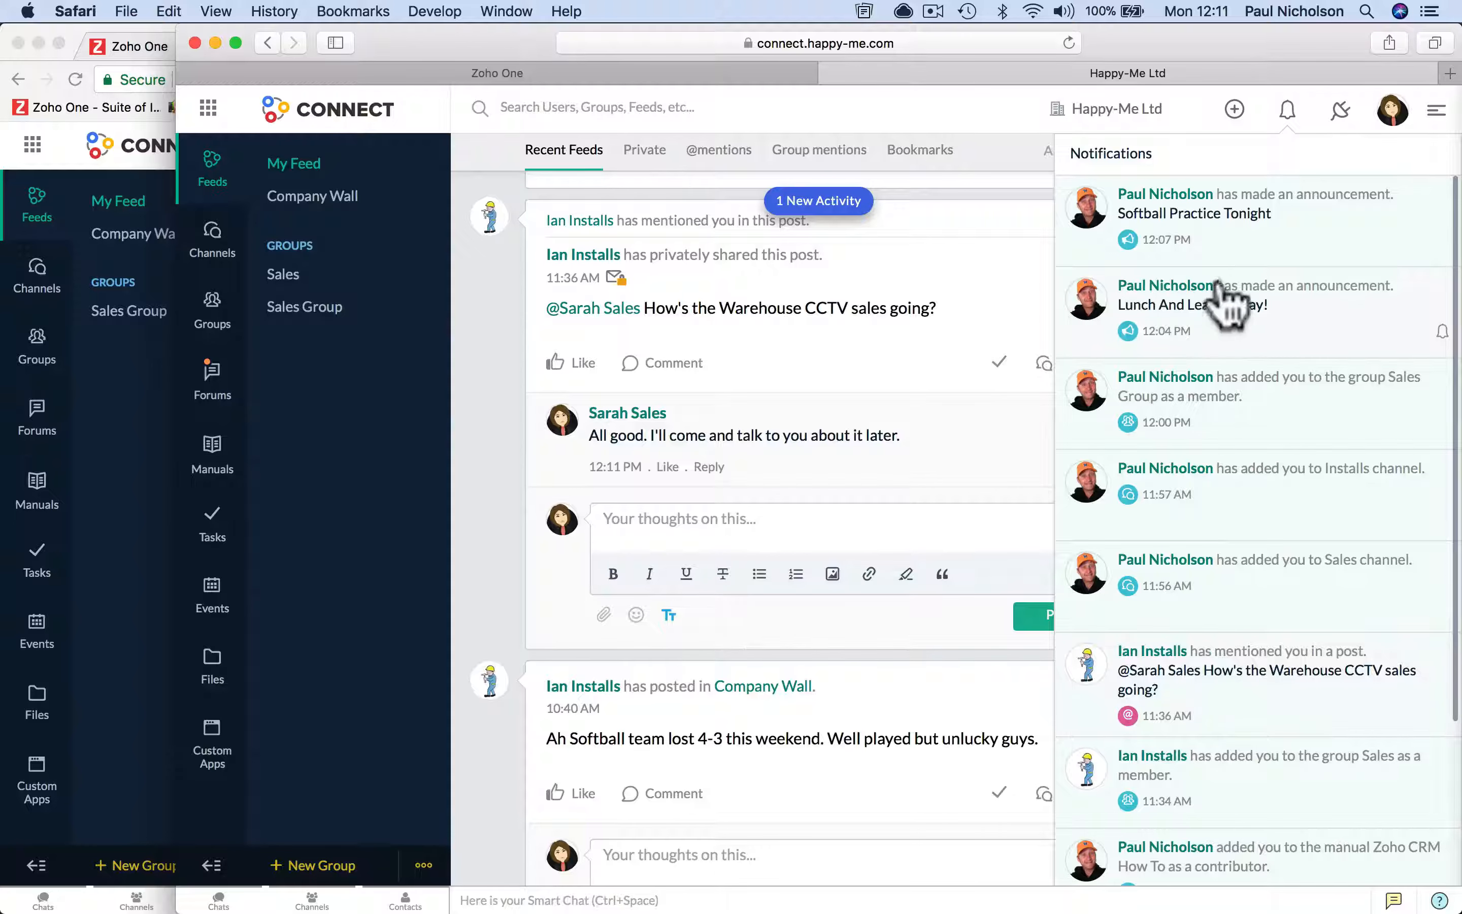
left_click(1199, 254)
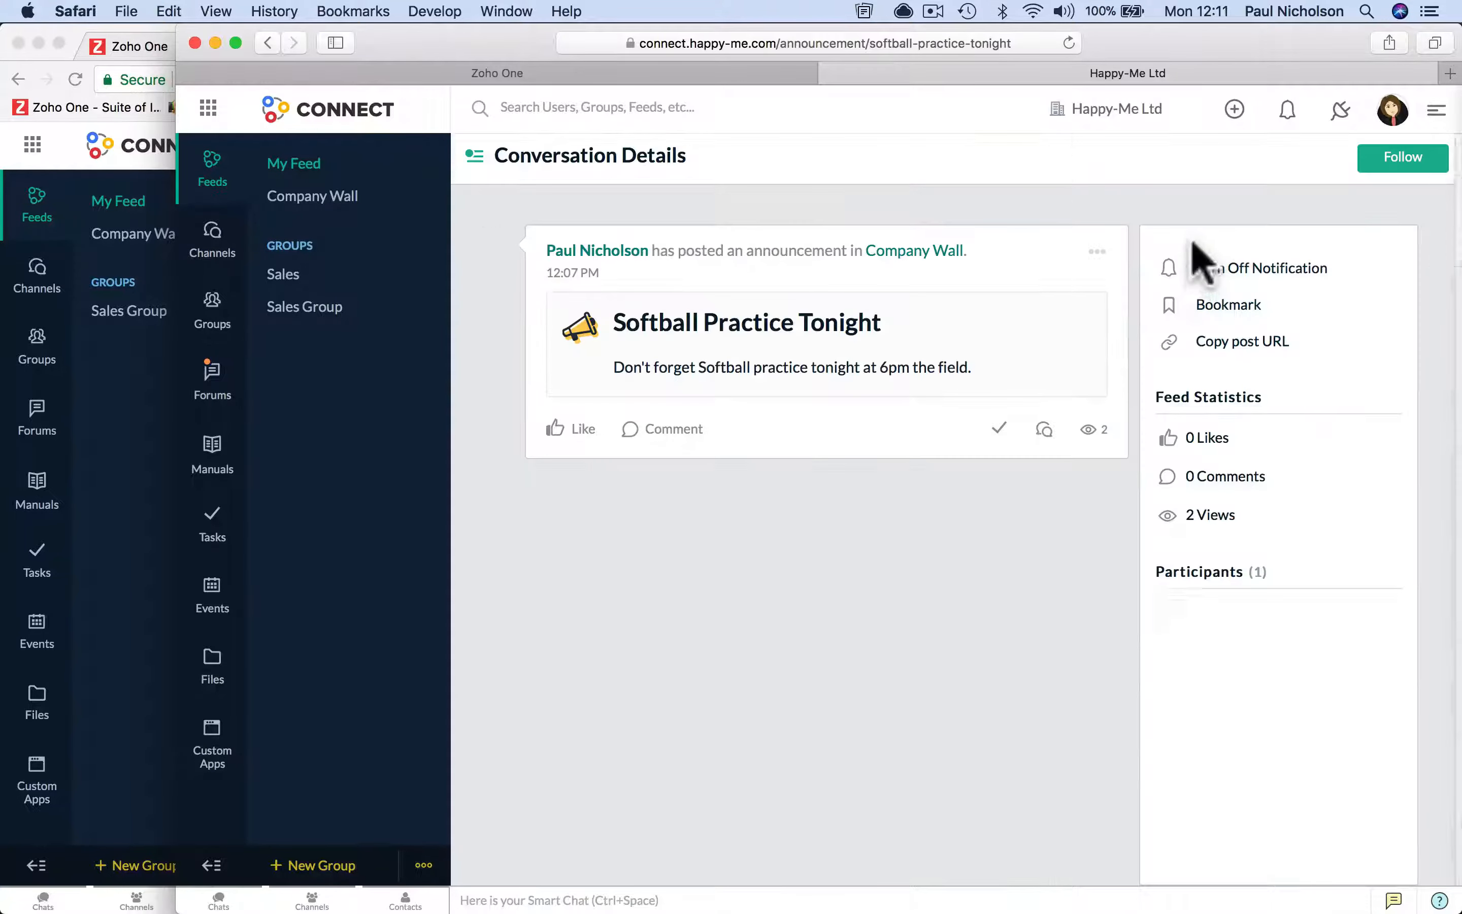
left_click(1288, 115)
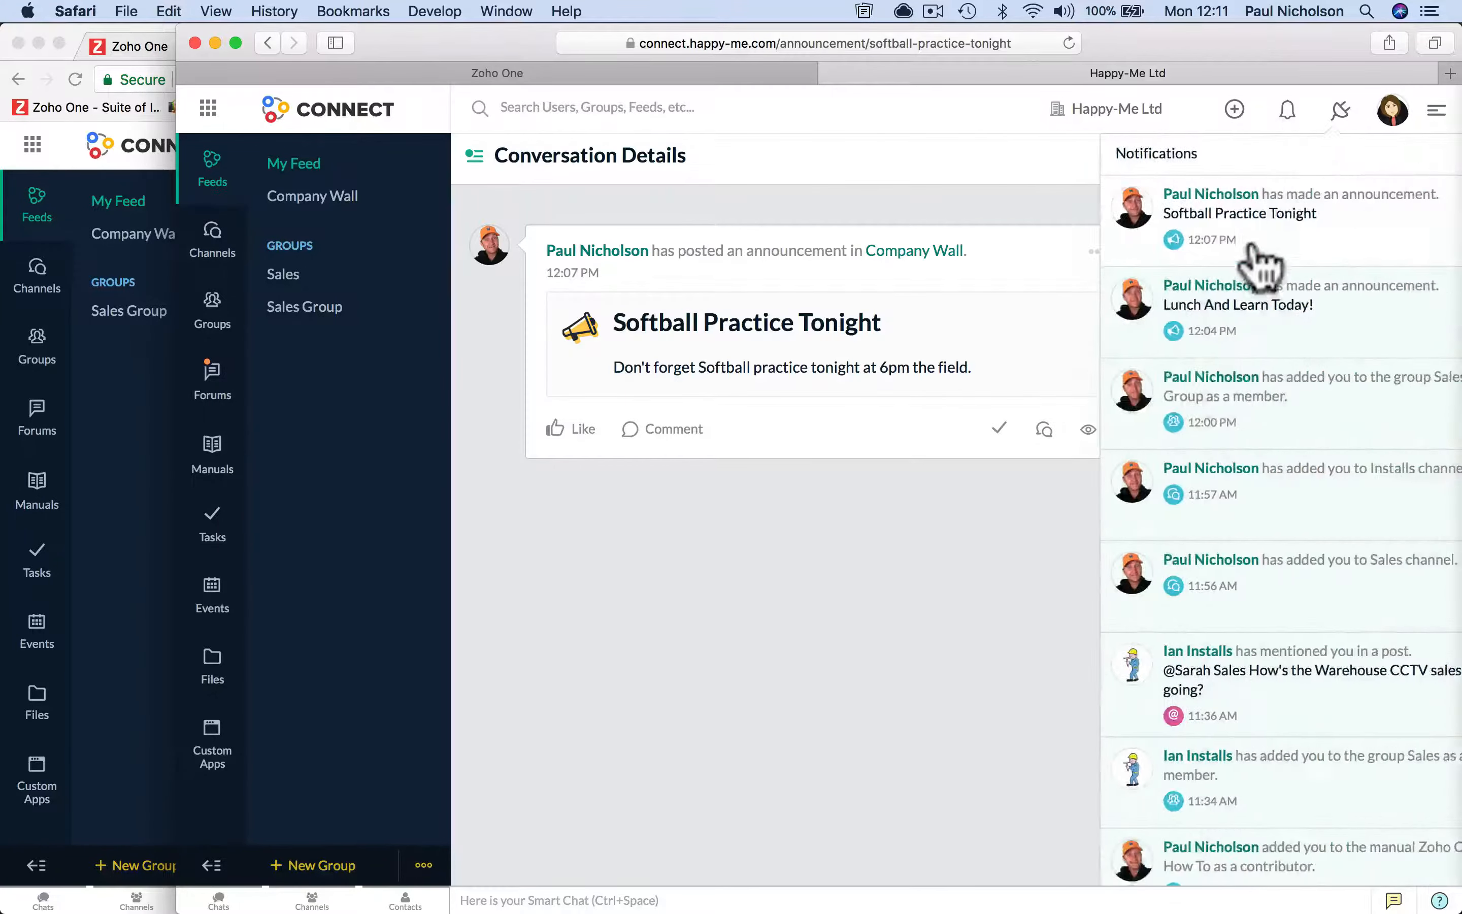
left_click(1269, 334)
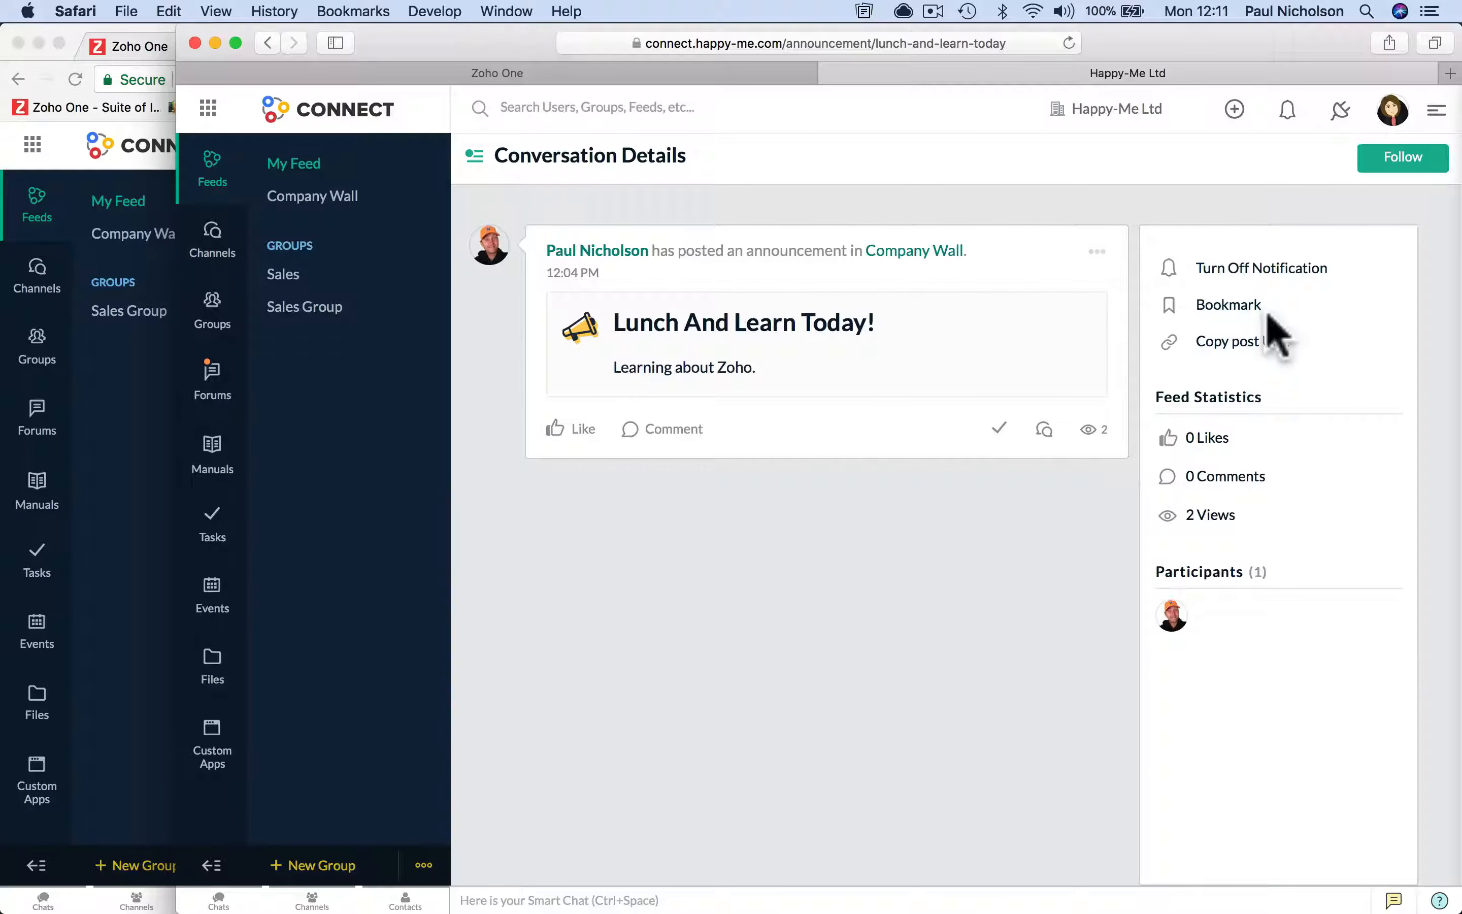
Step: Open the channels in the Safari account, and switch to the Chrome account to view its list of channels
left_click(216, 241)
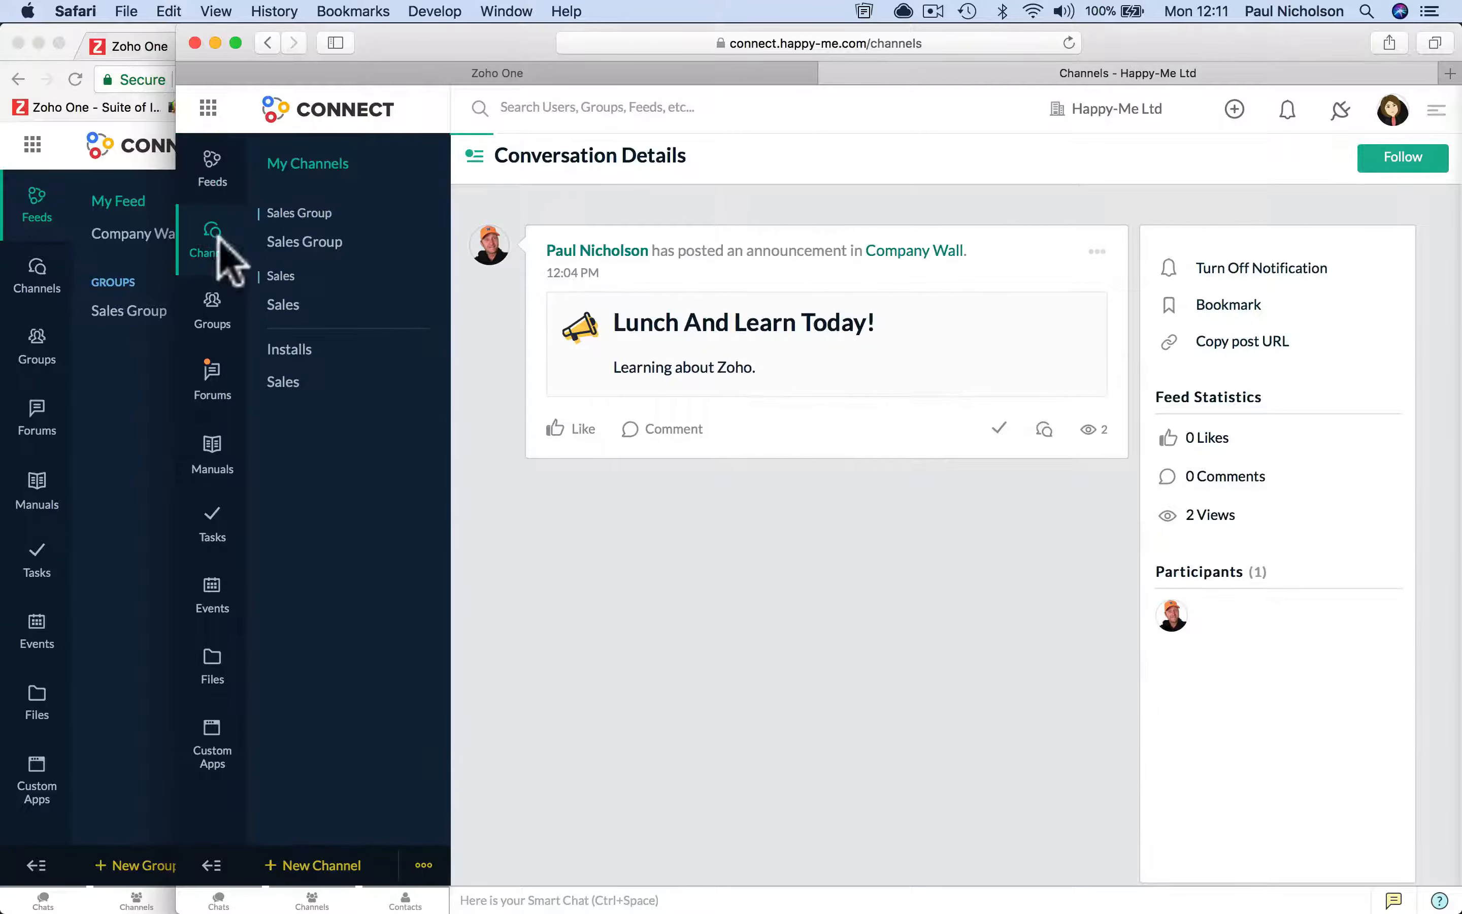
left_click(124, 420)
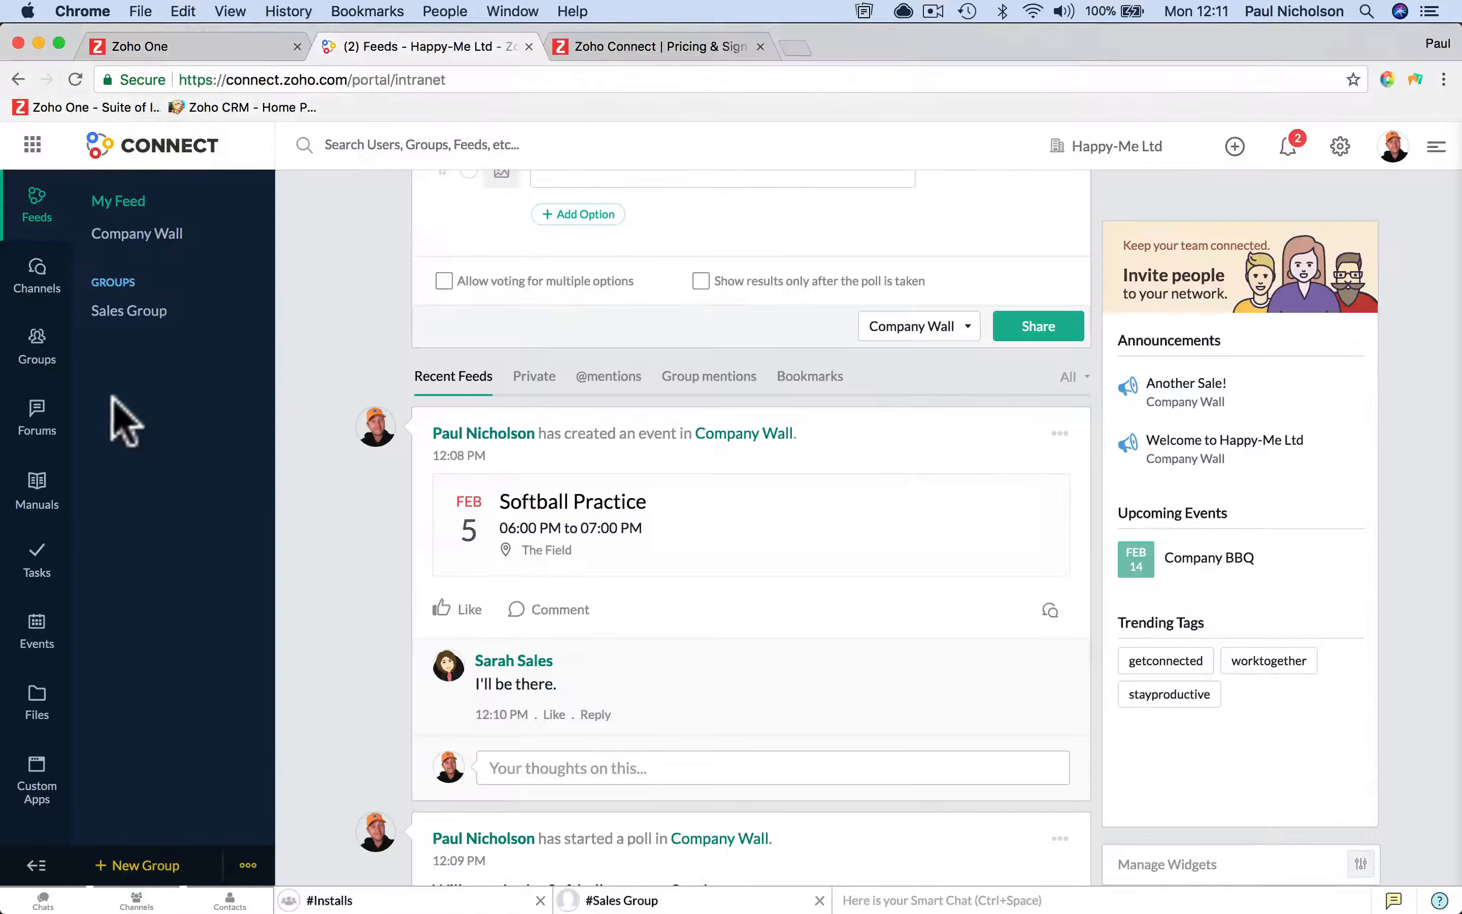
scroll(424, 375, "up", 5)
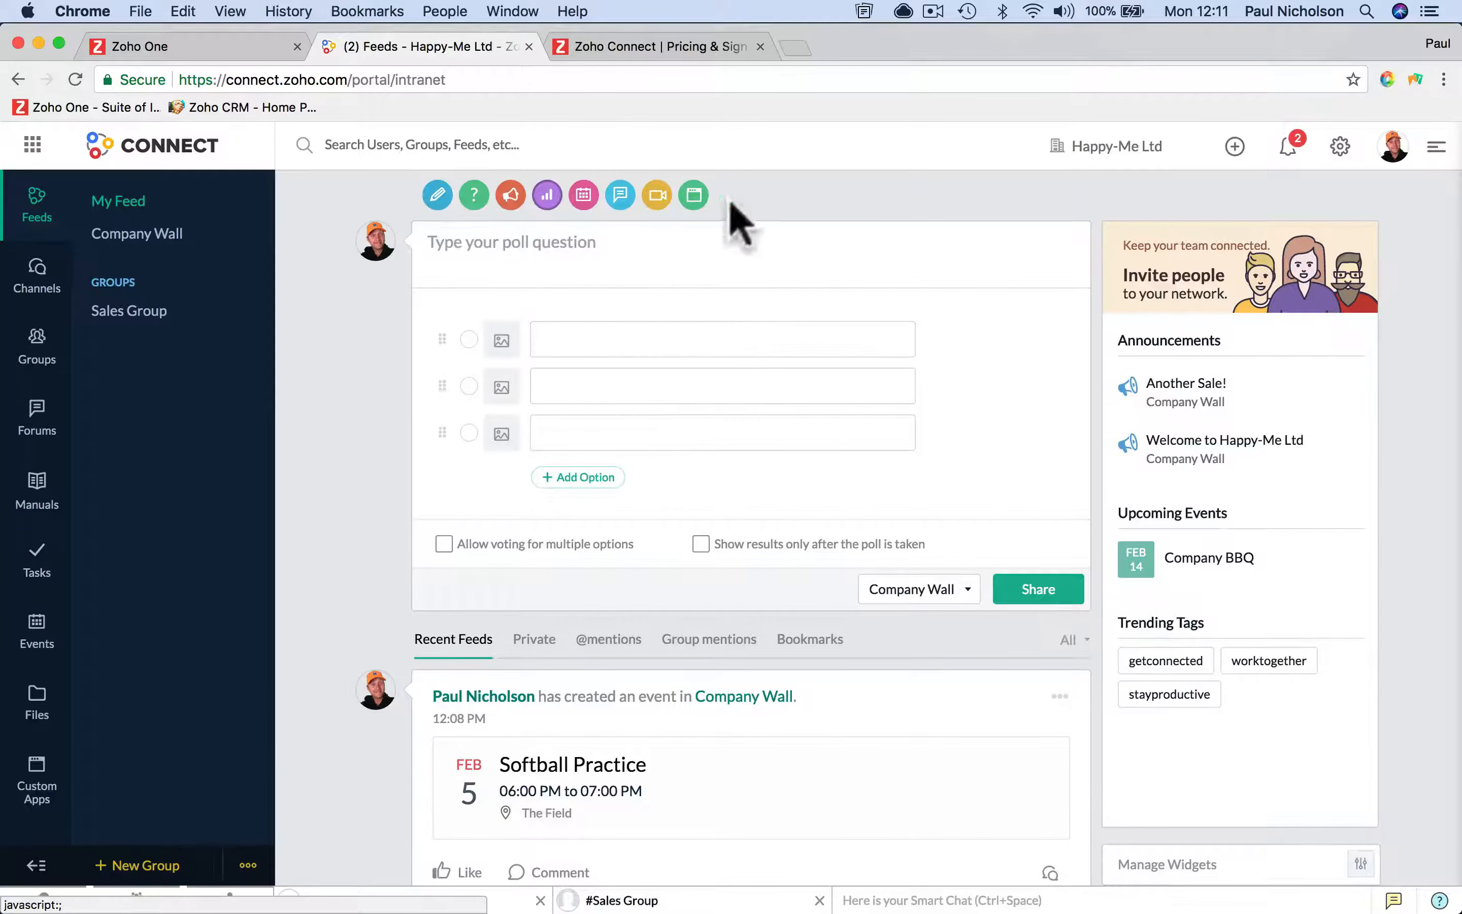
left_click(17, 299)
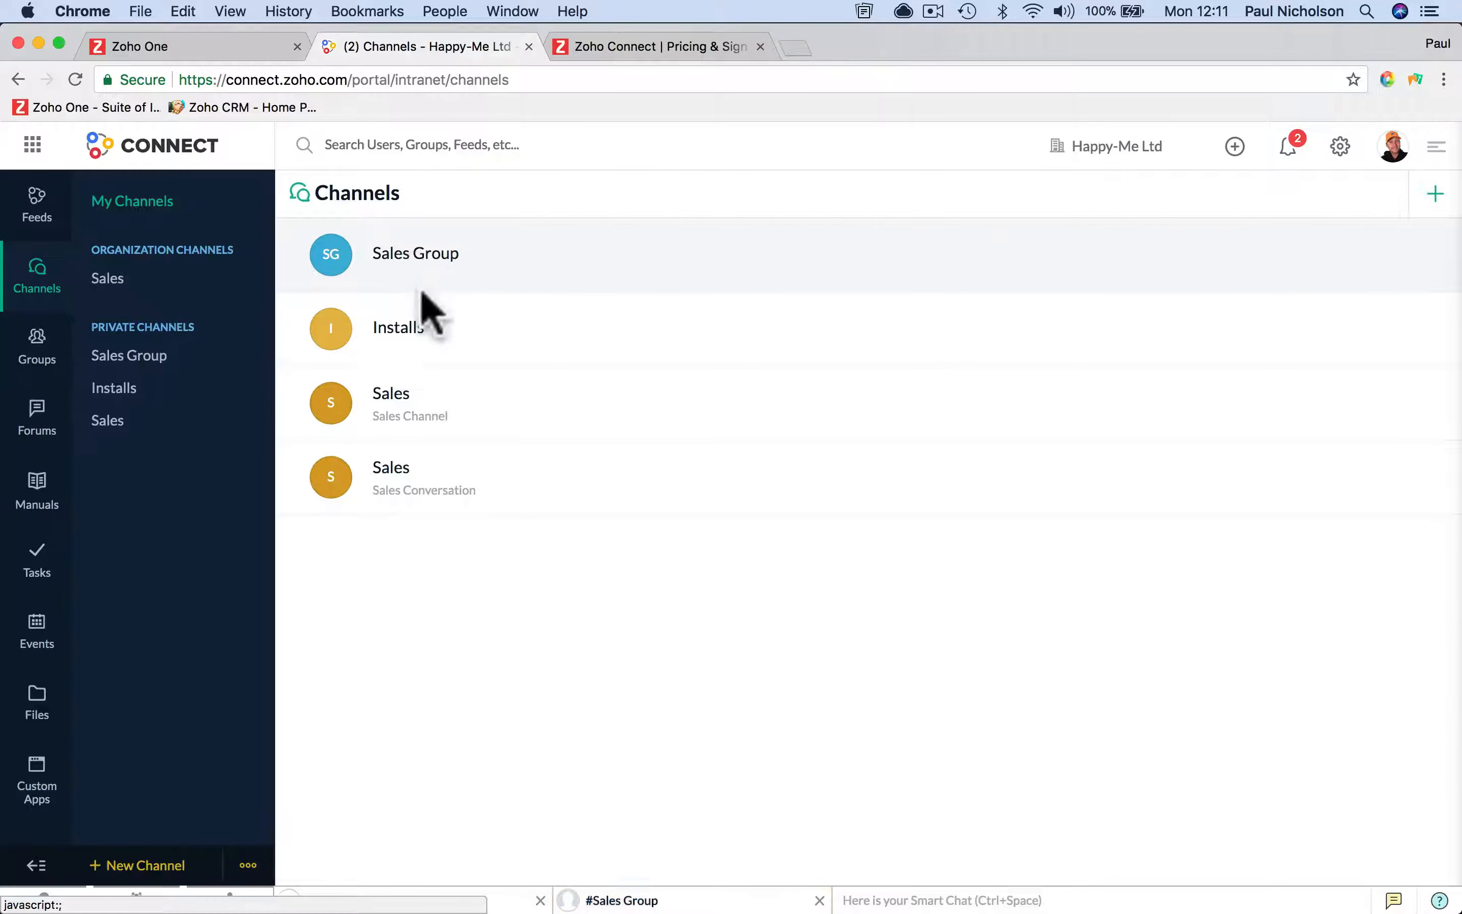
Step: Expand the docked Sales Group and Installs chats to view their messages, and close both chats
left_click(640, 895)
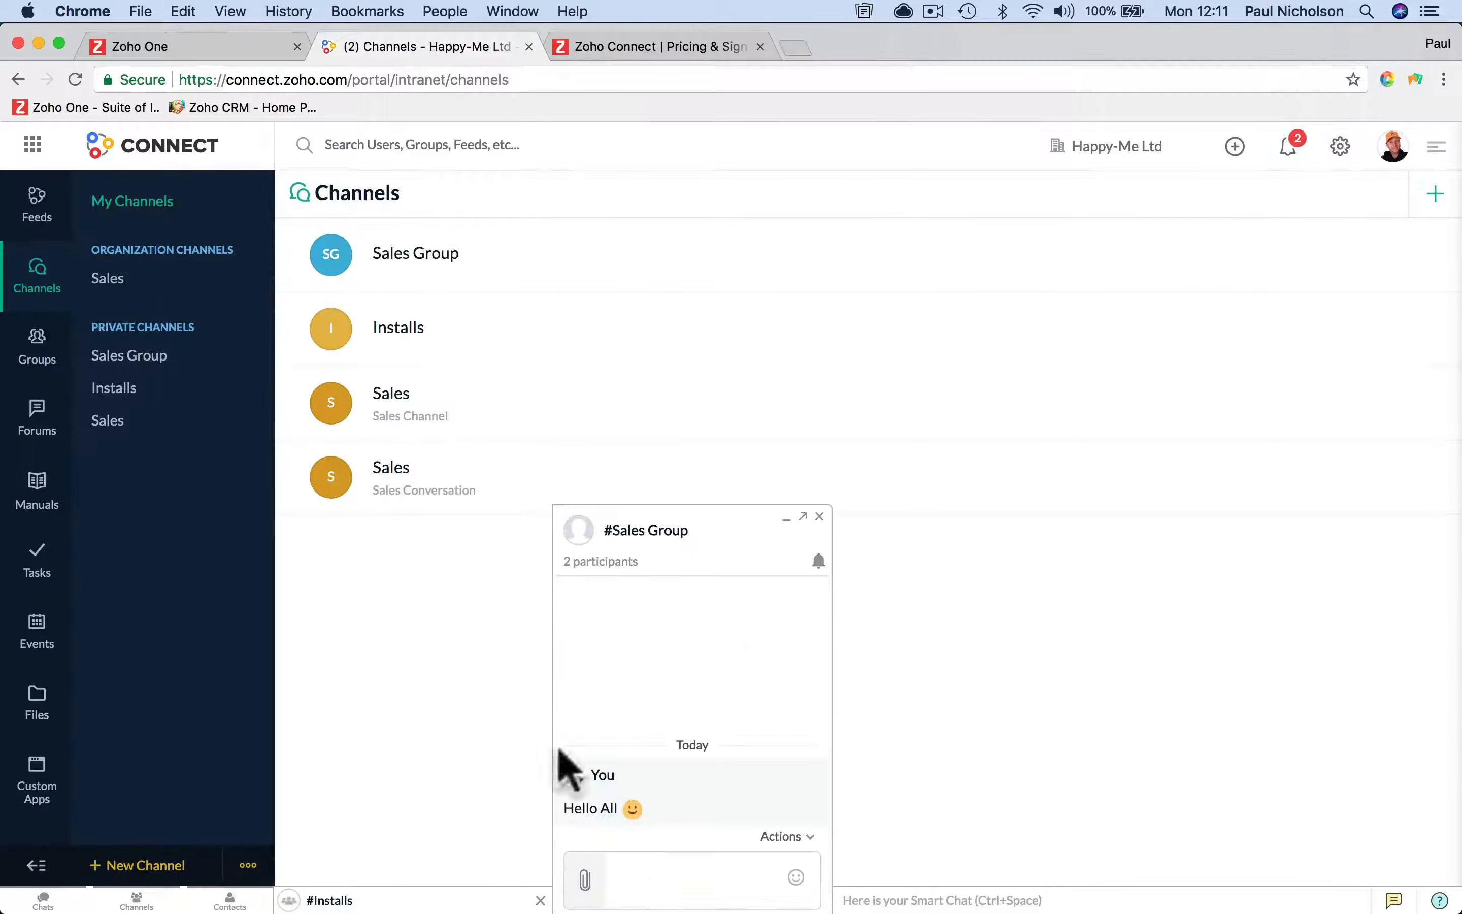
left_click(819, 517)
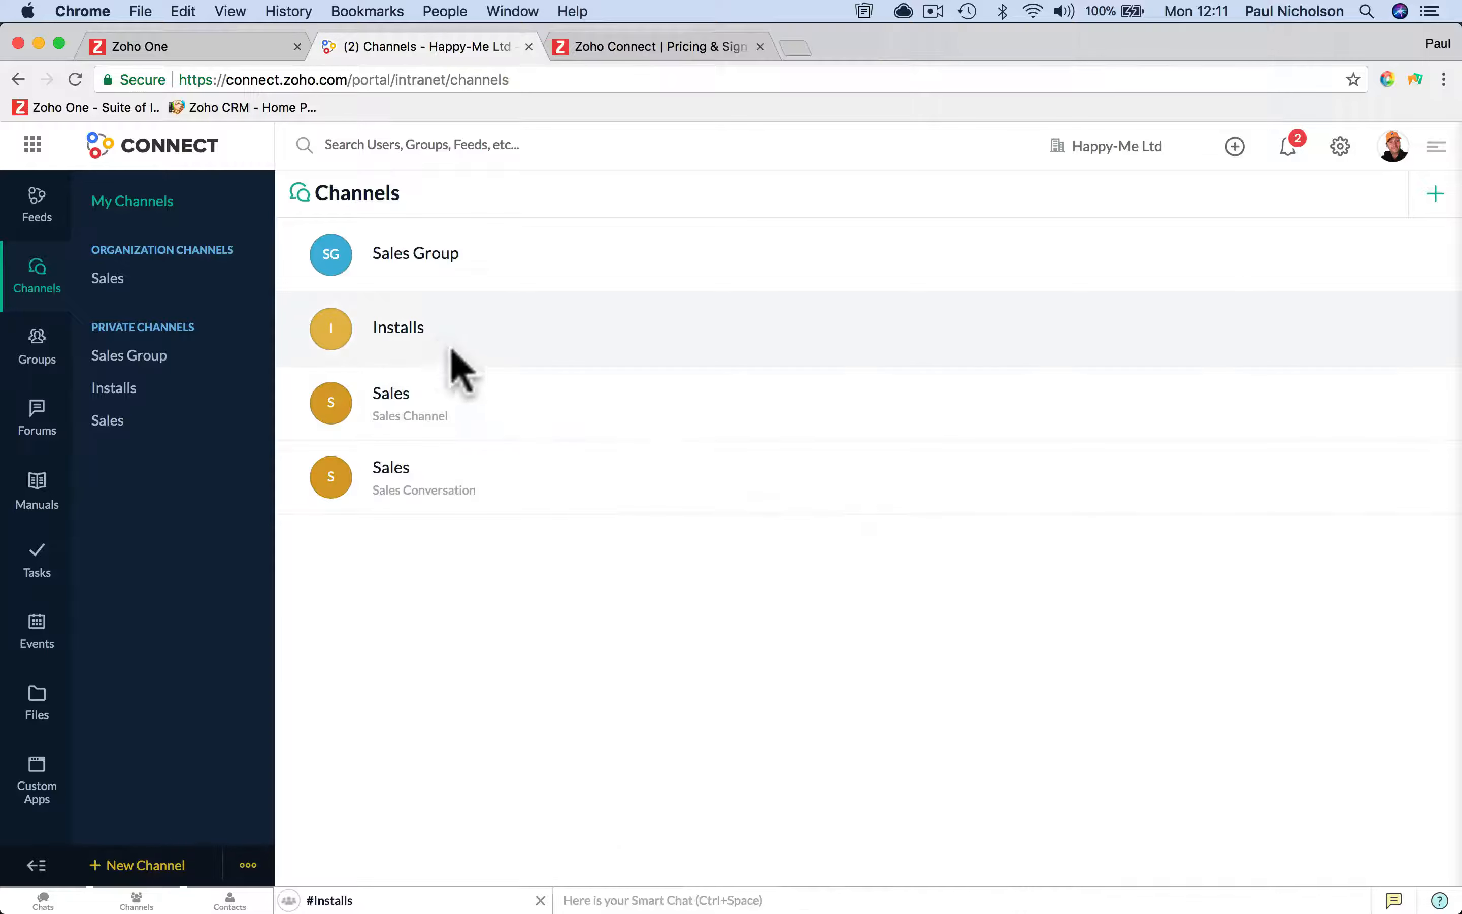
left_click(417, 901)
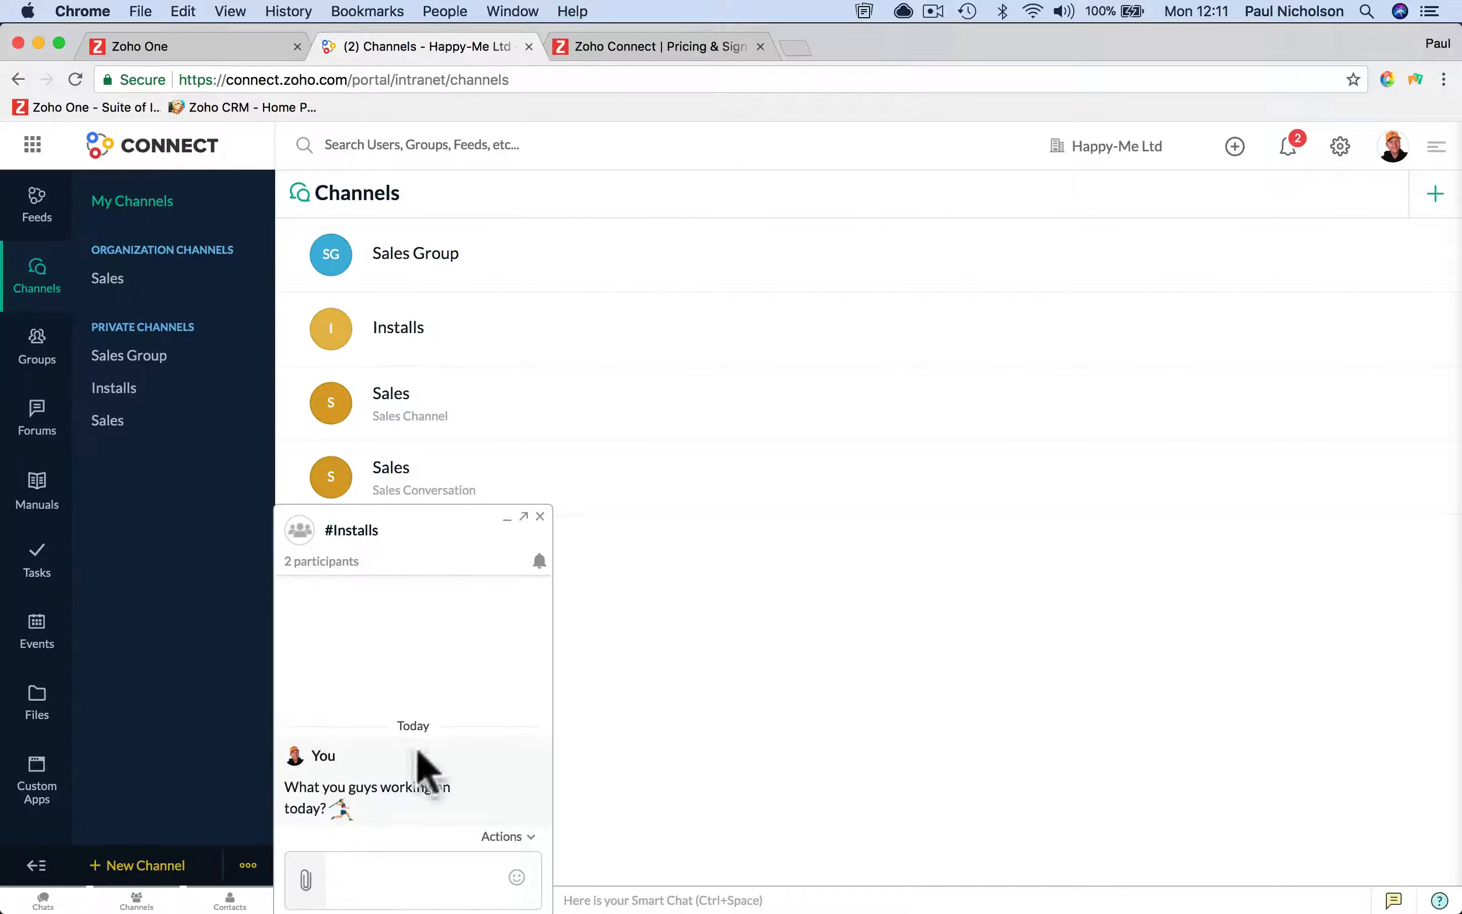
left_click(541, 519)
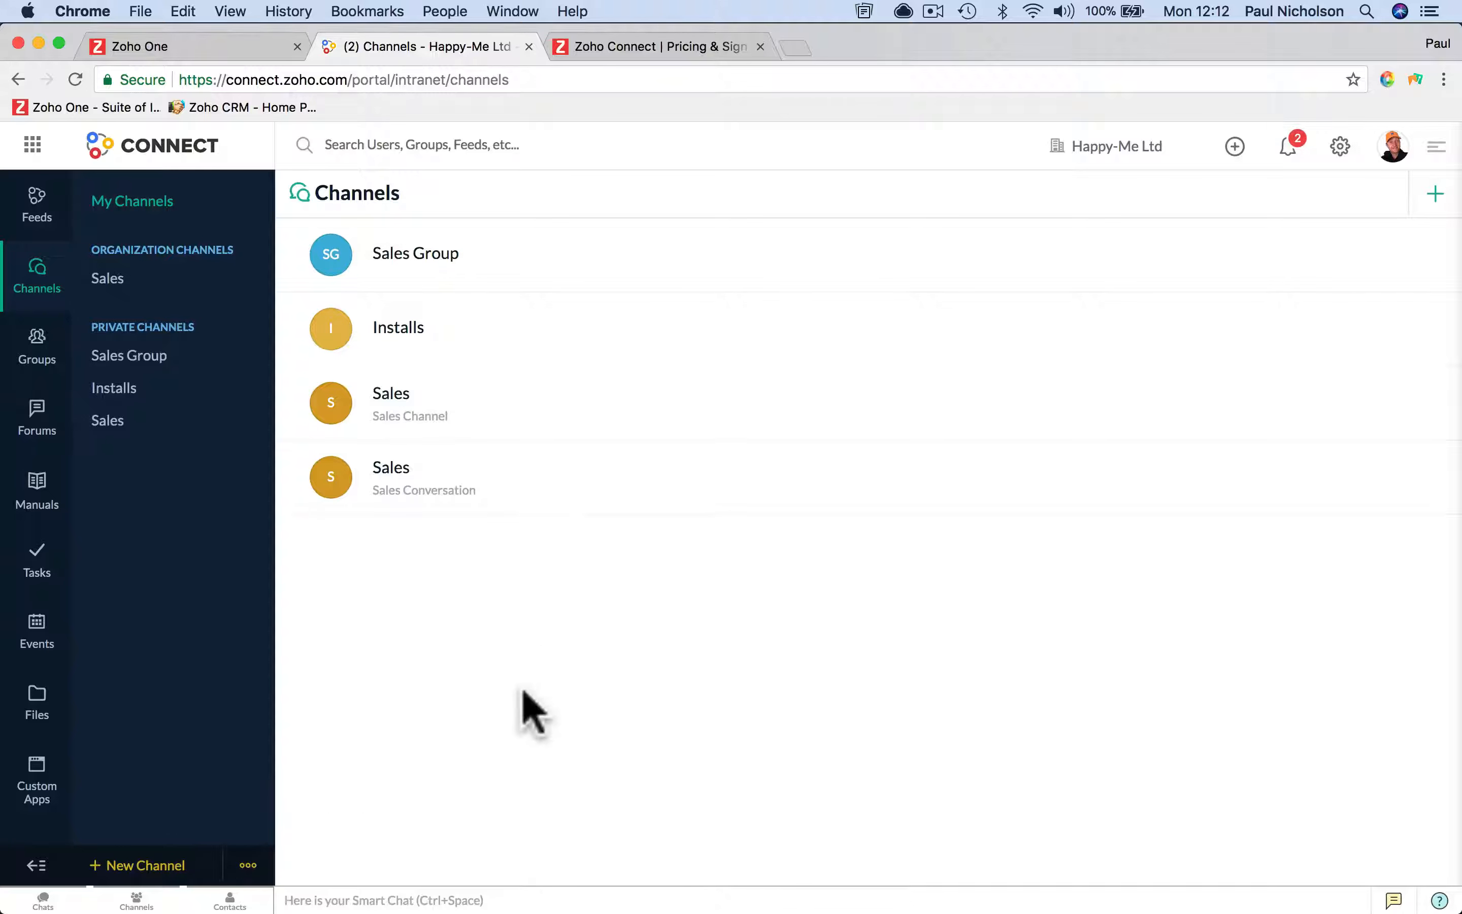
Step: View the private Sales Group channel and check the filter options for the channel list
left_click(146, 358)
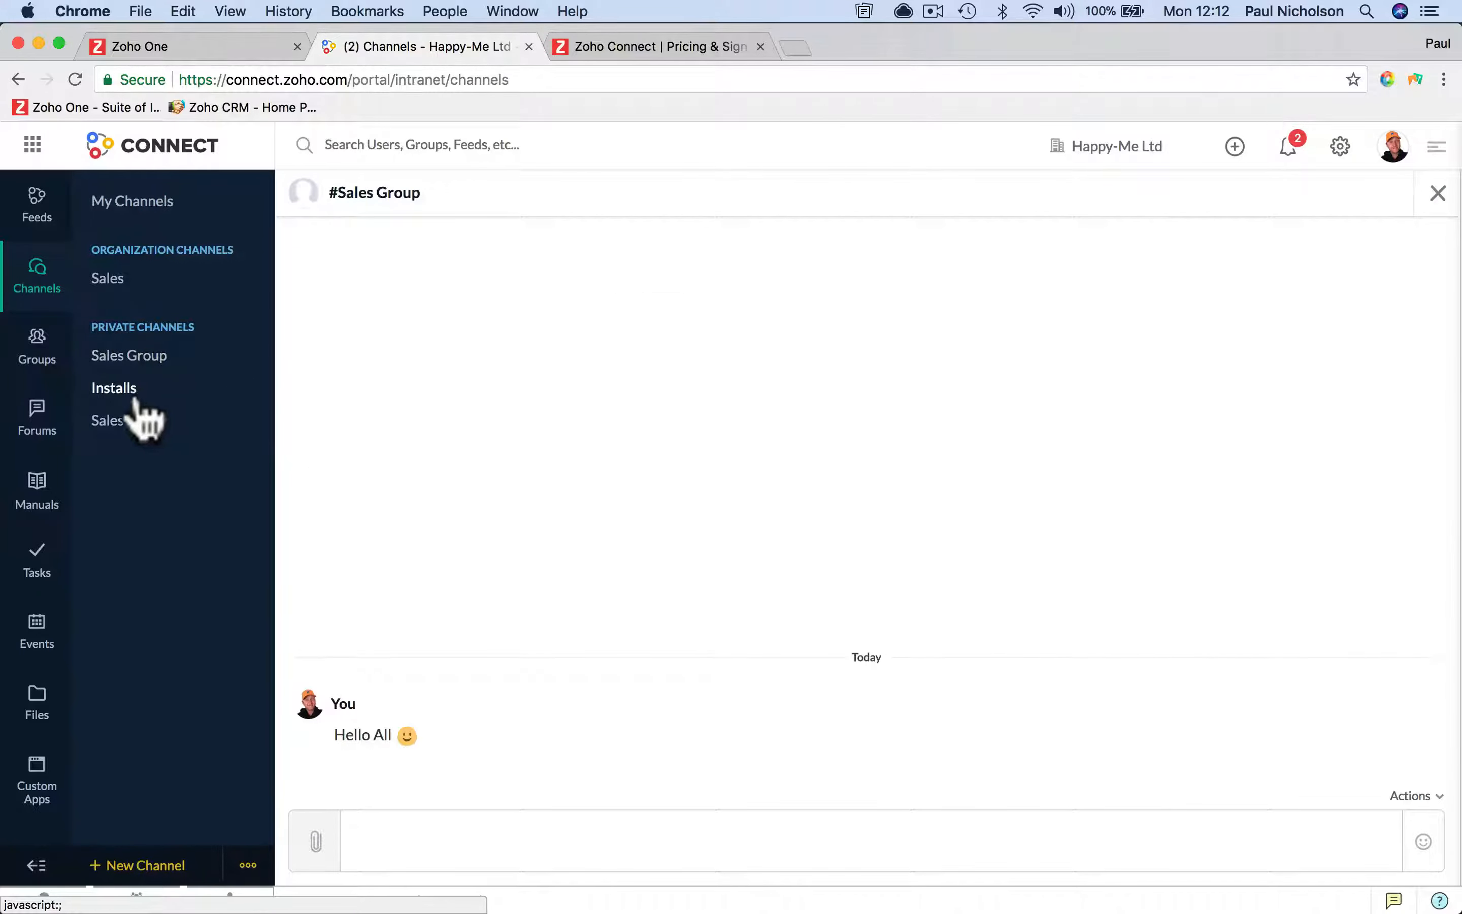
left_click(248, 865)
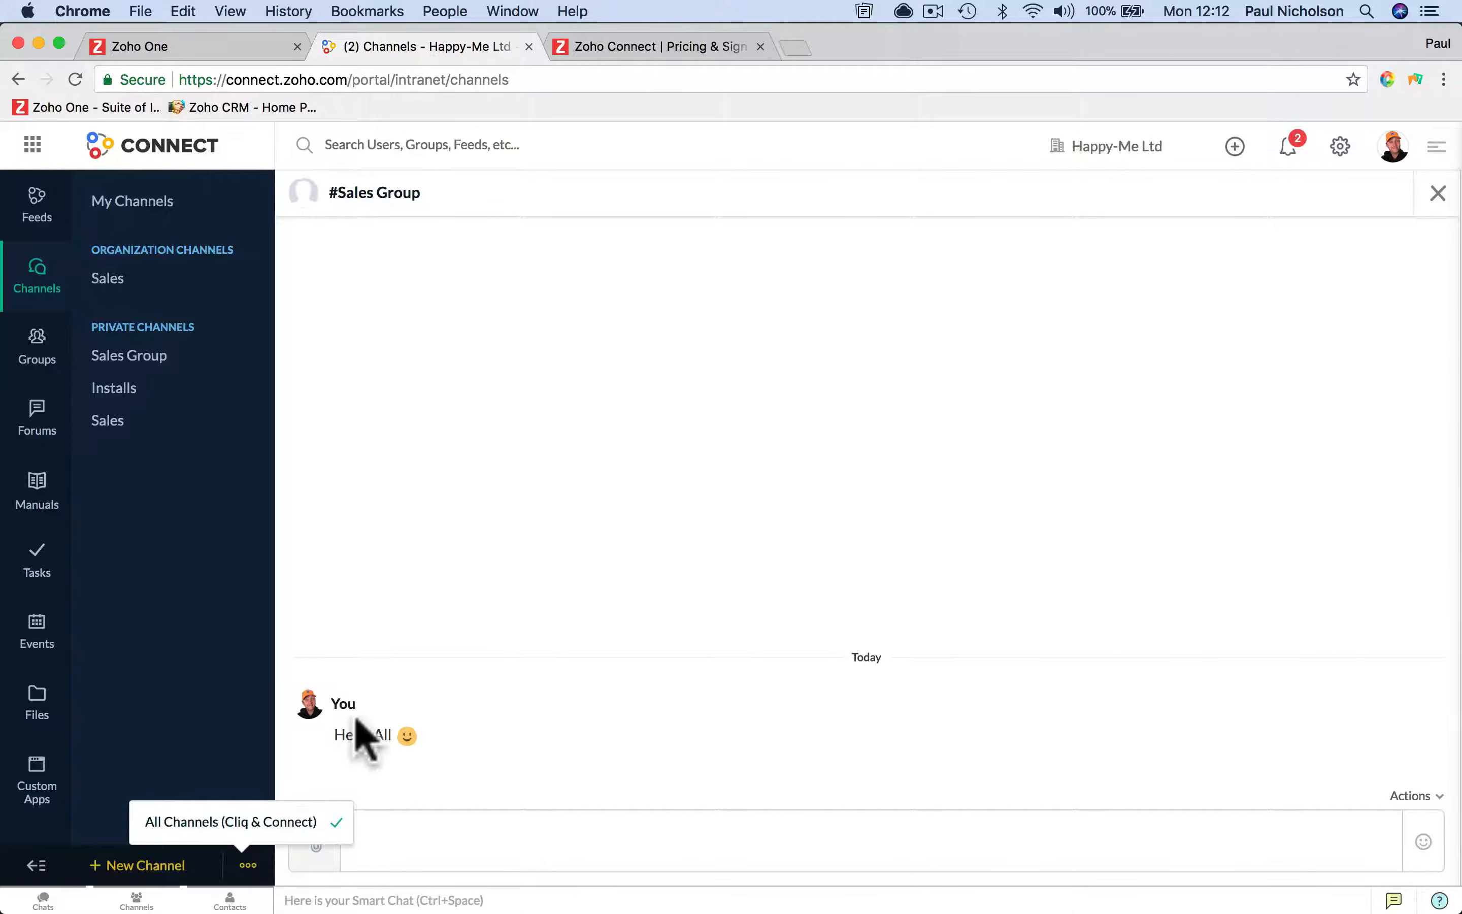
left_click(408, 548)
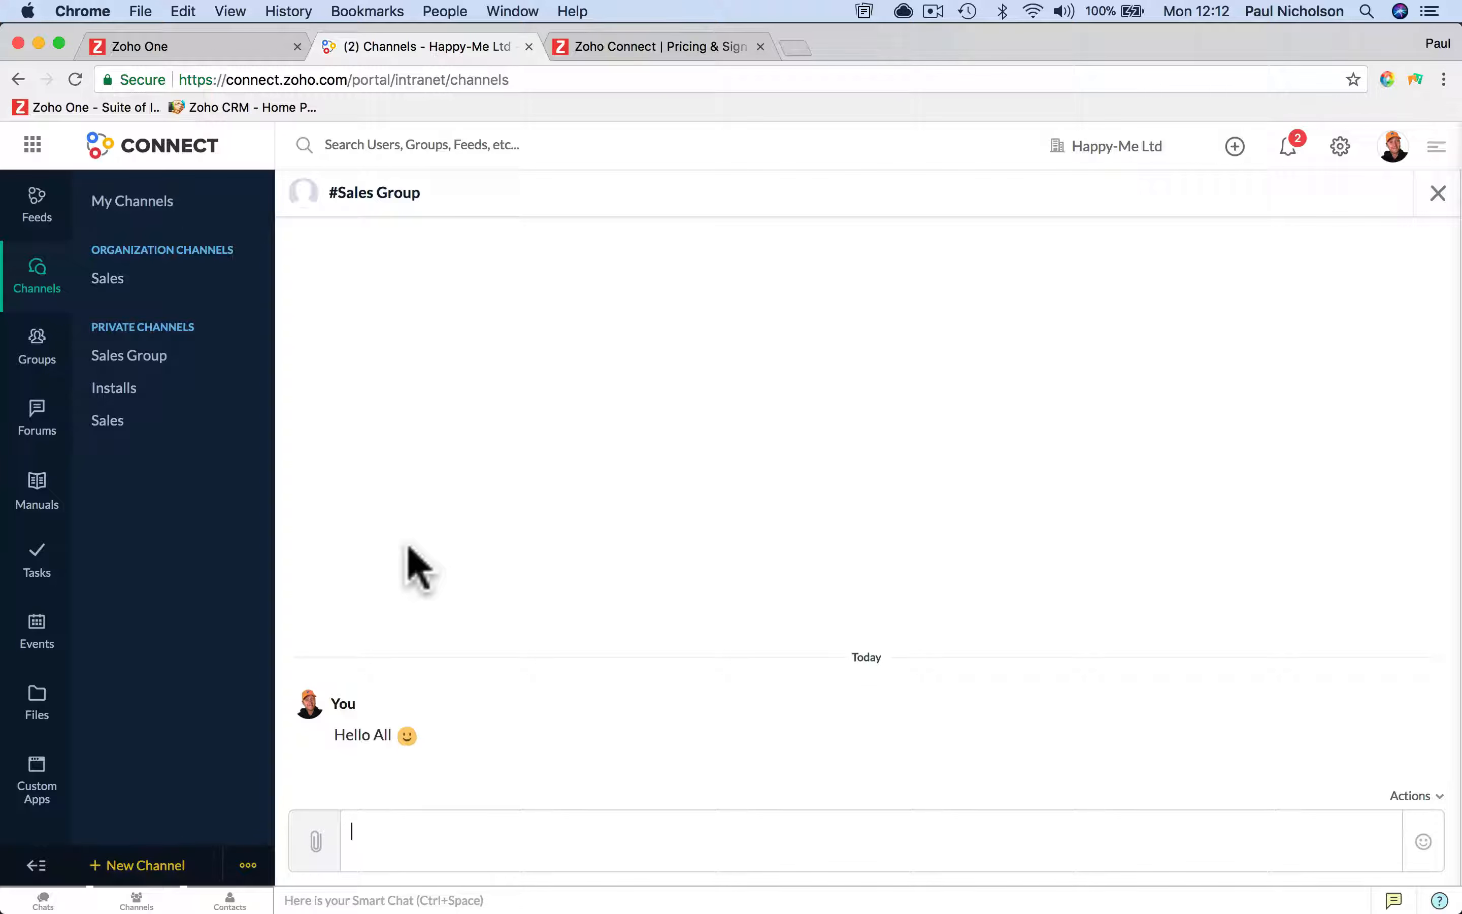
Step: Review the notifications, opening the vote on the Softball game poll and the comment on the Softball Practice event
left_click(1292, 149)
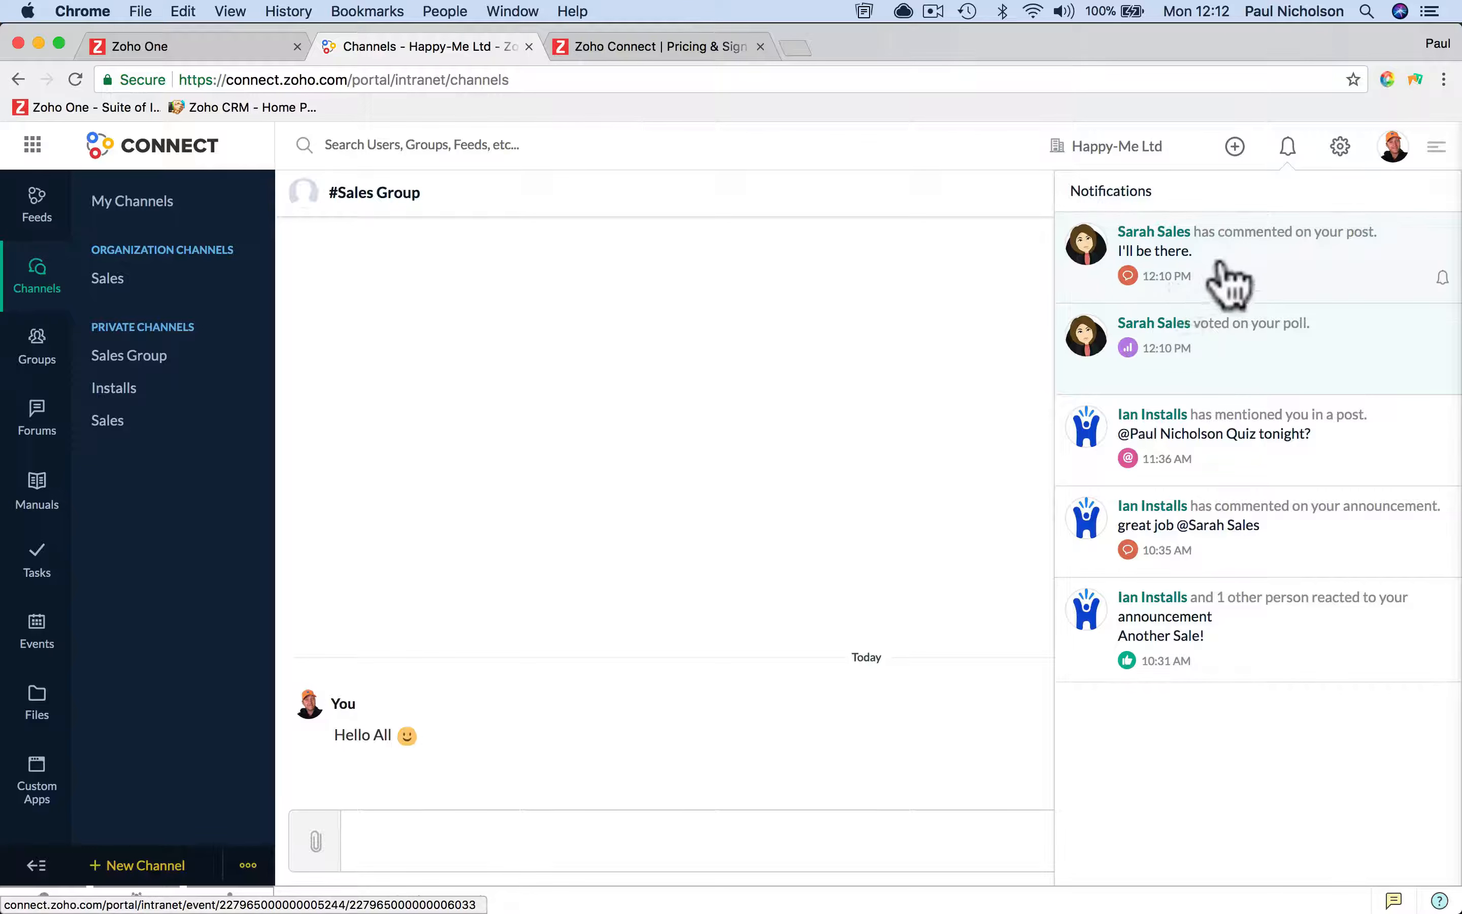
left_click(1244, 374)
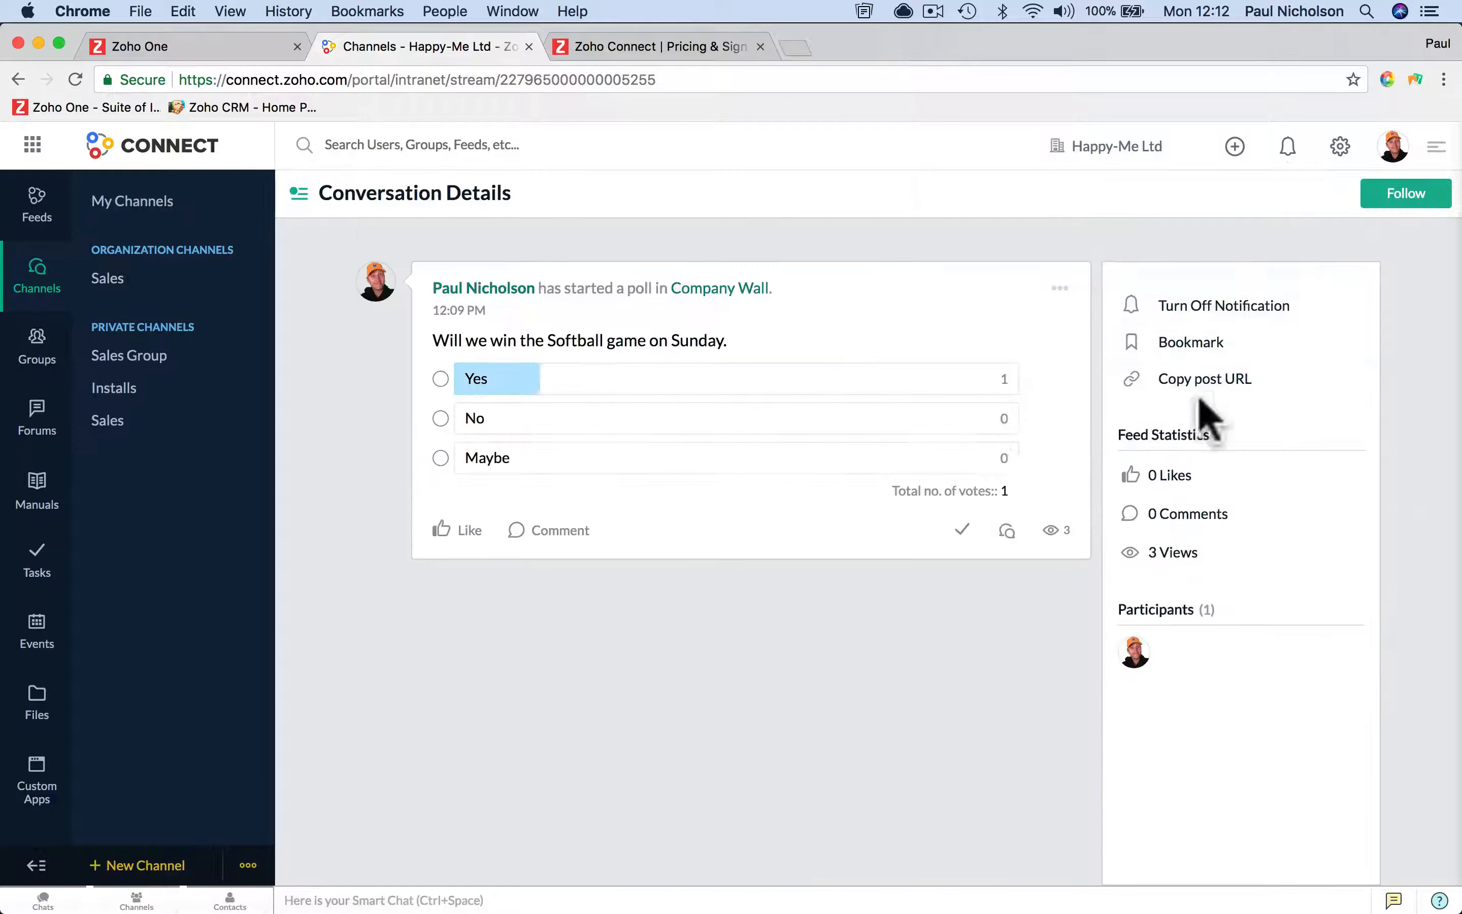
left_click(1282, 153)
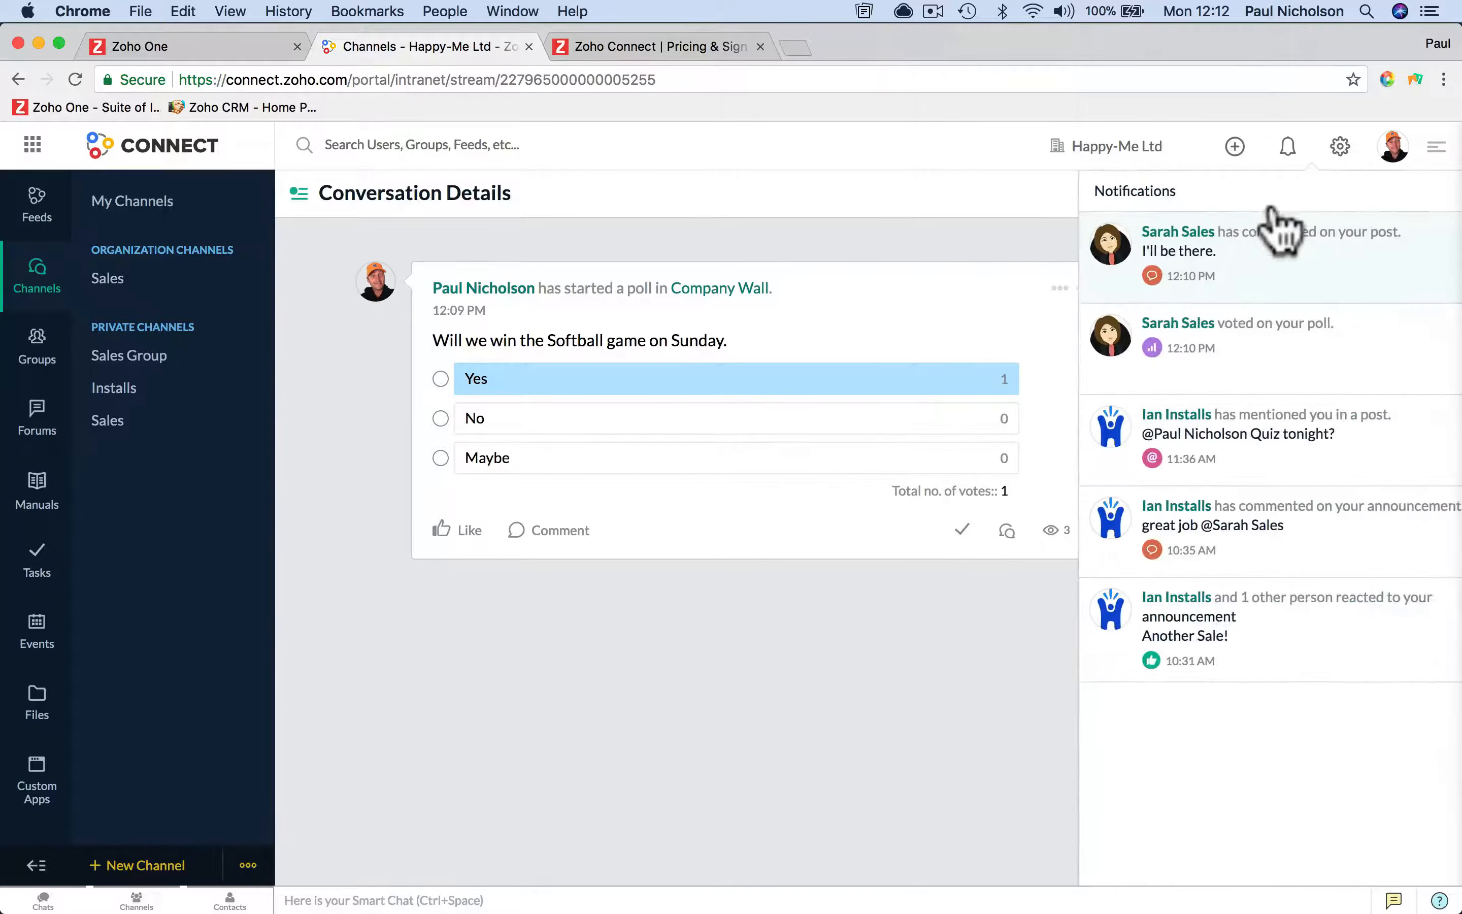
left_click(1233, 286)
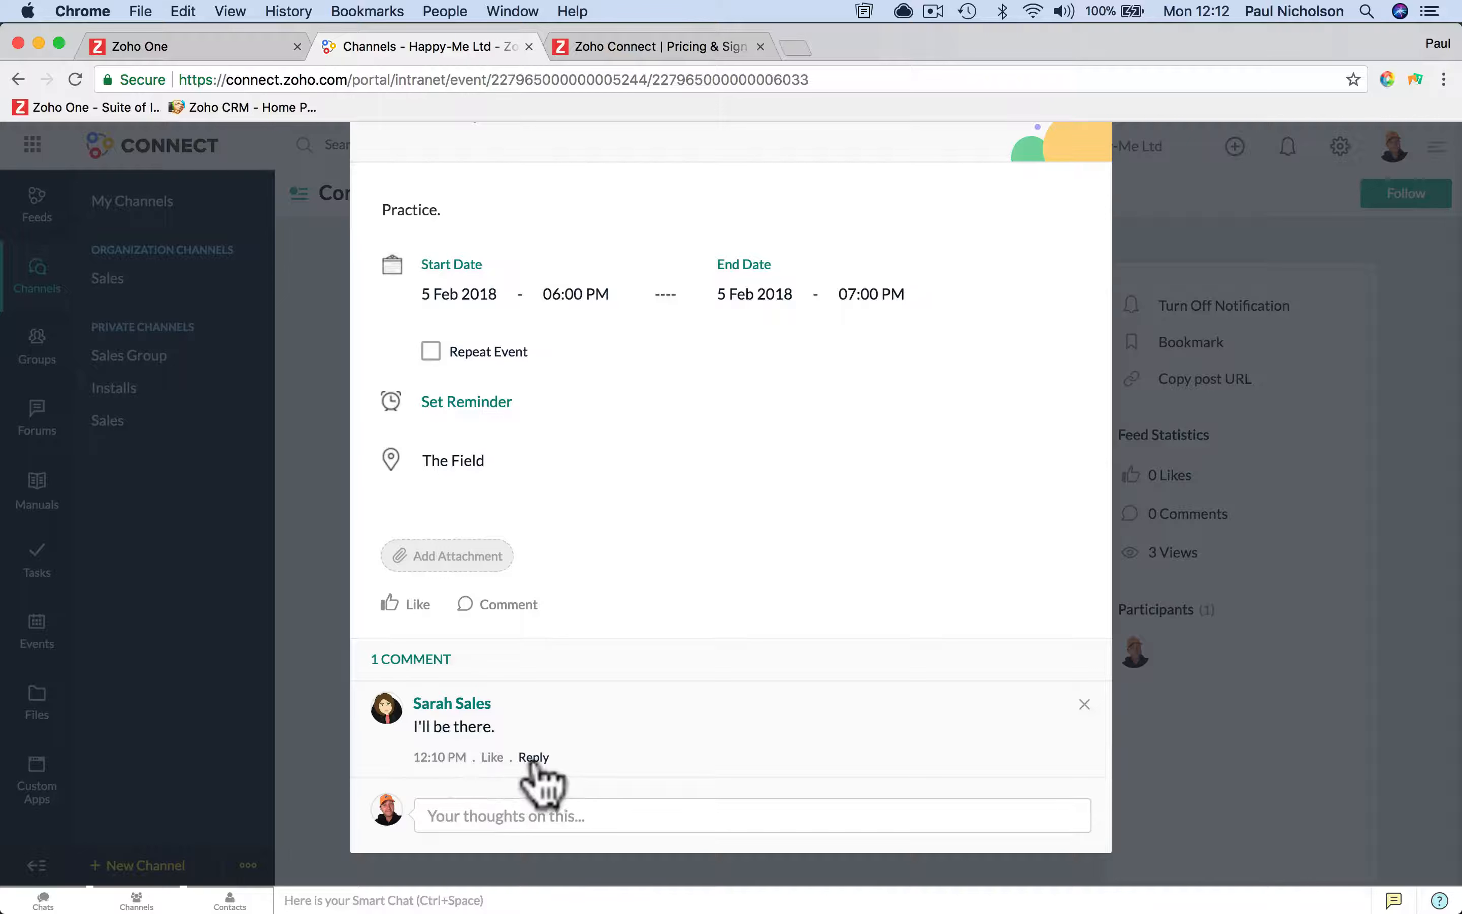
Step: Like the "I'll be there." comment on the Softball Practice event and post the comment "Great see you there."
left_click(492, 757)
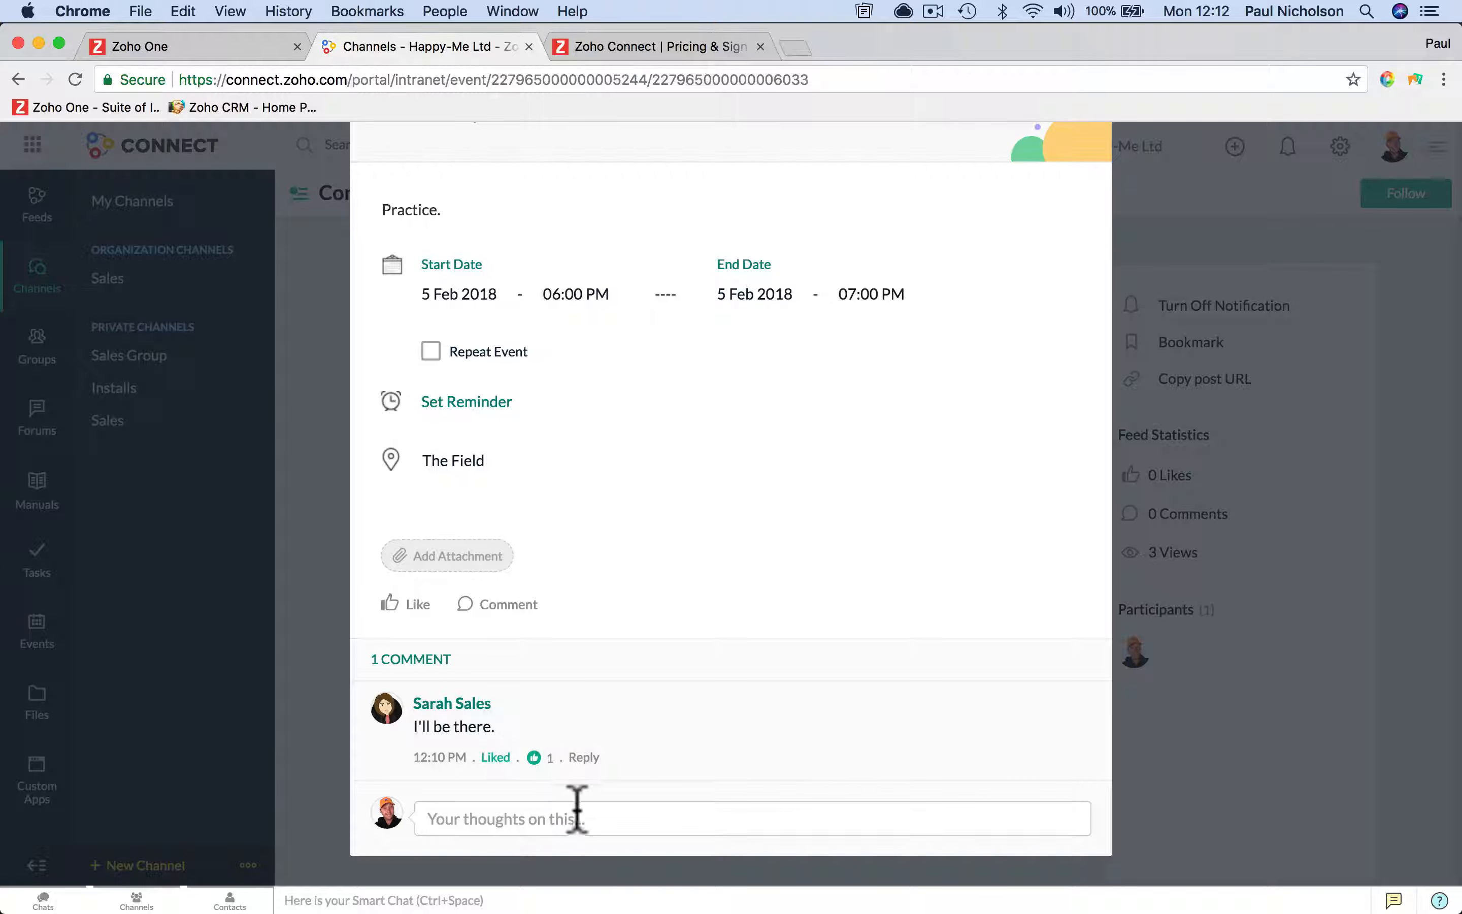
left_click(594, 827)
scroll(599, 840, "down", 3)
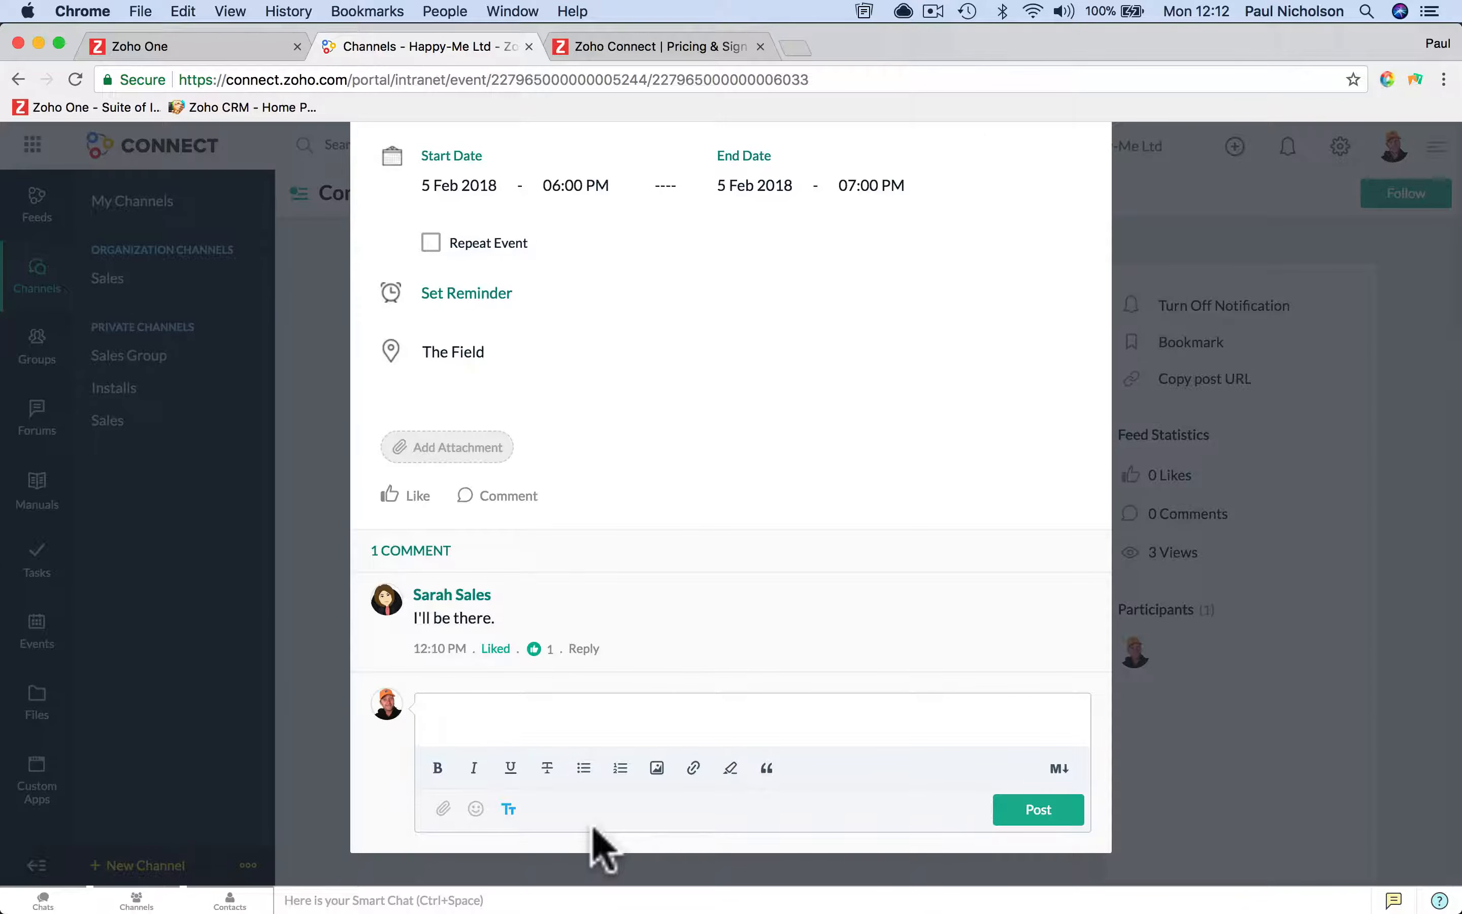
type("Great see you there.")
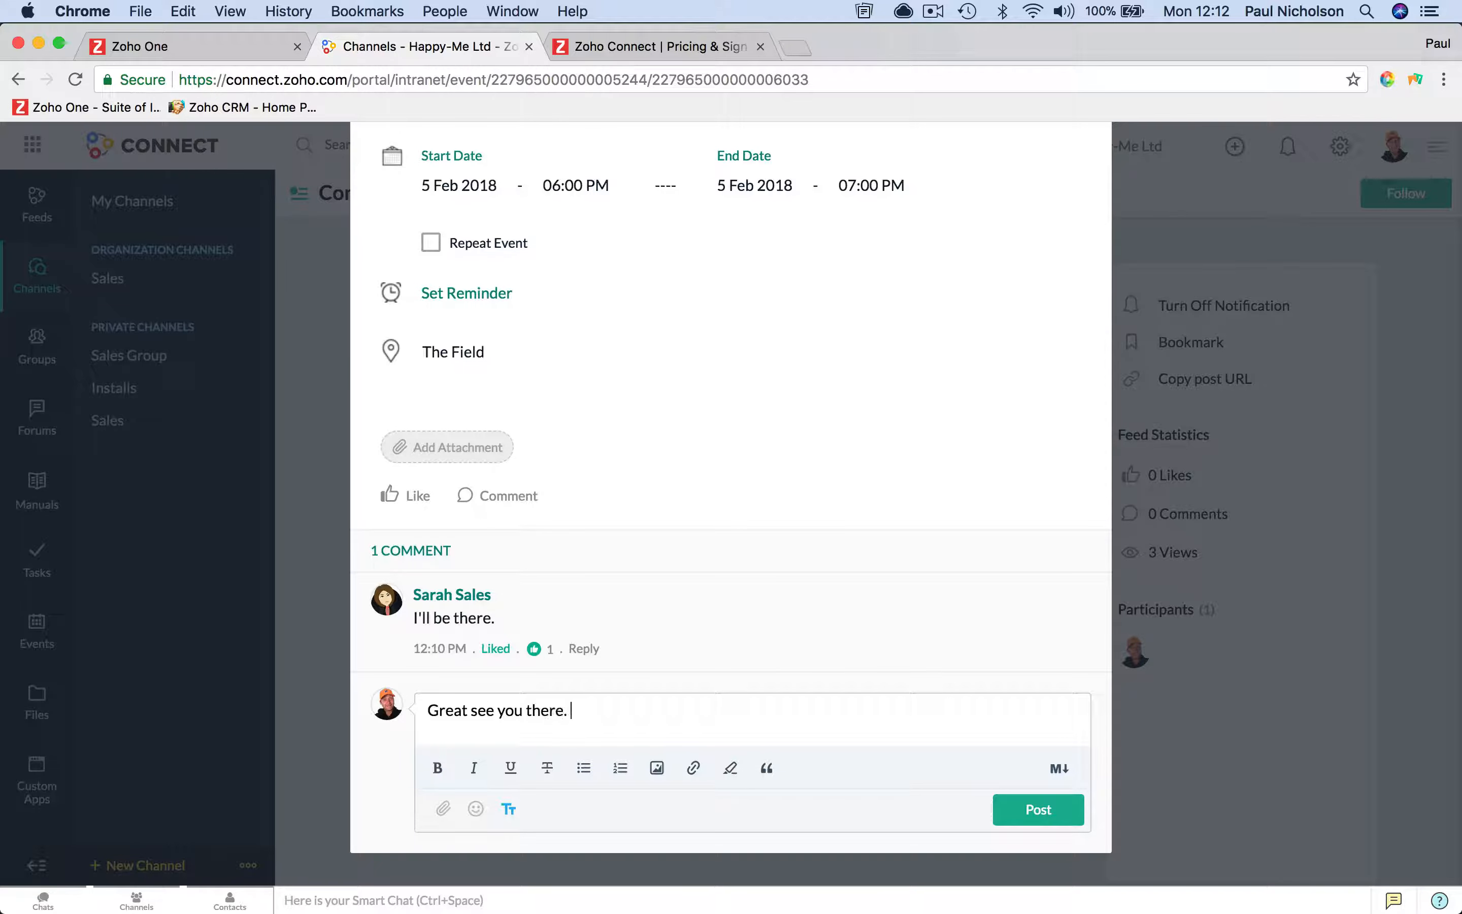
left_click(1015, 810)
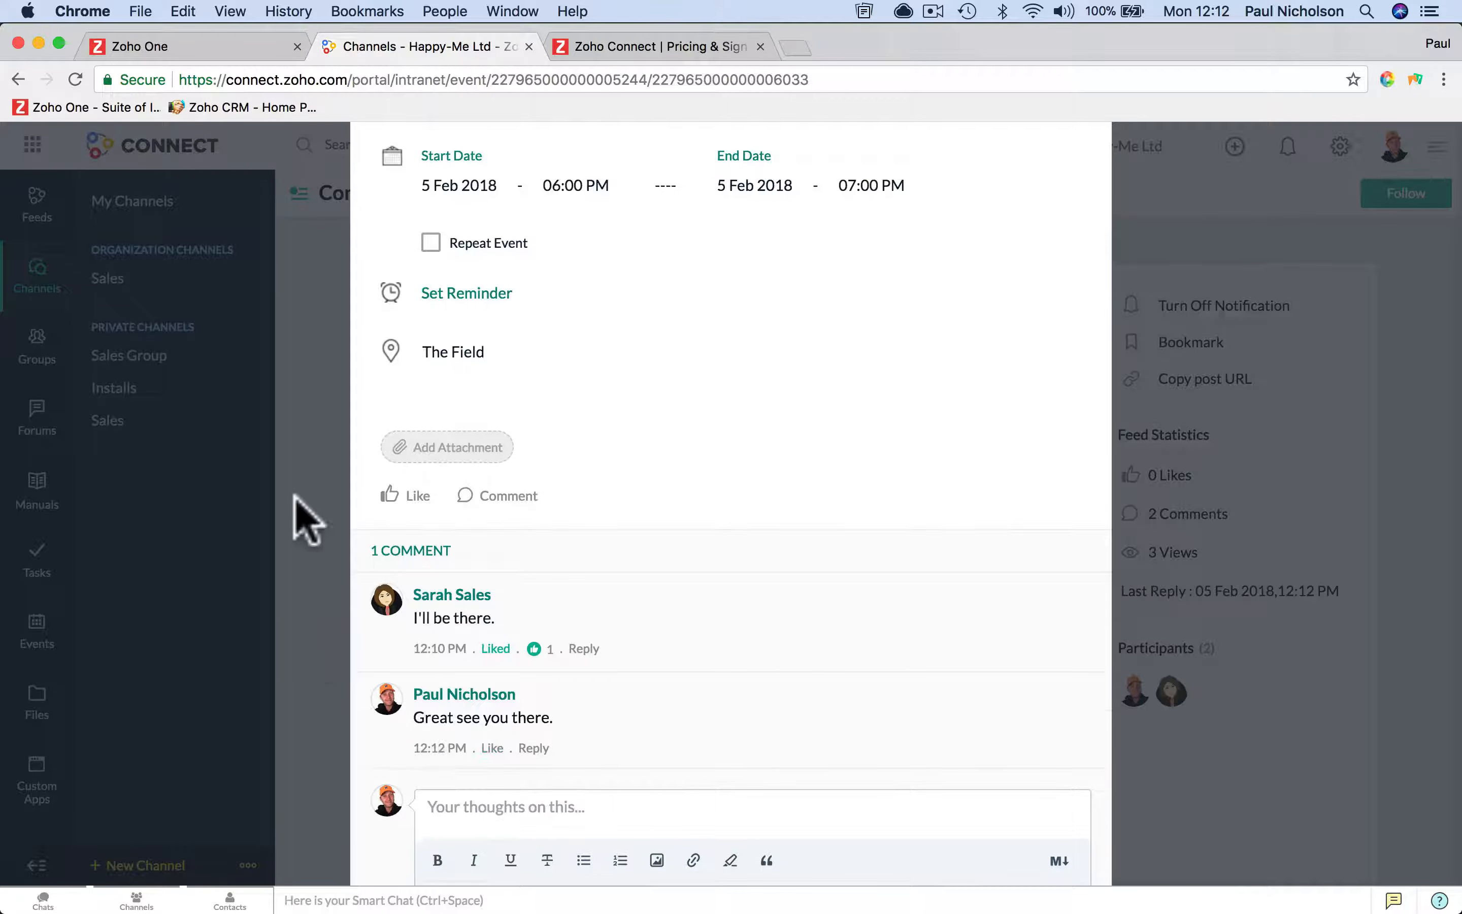
Step: Close the Softball Practice event and vote "Yes" on the poll about winning the Softball game on Sunday
scroll(1021, 200, "up", 5)
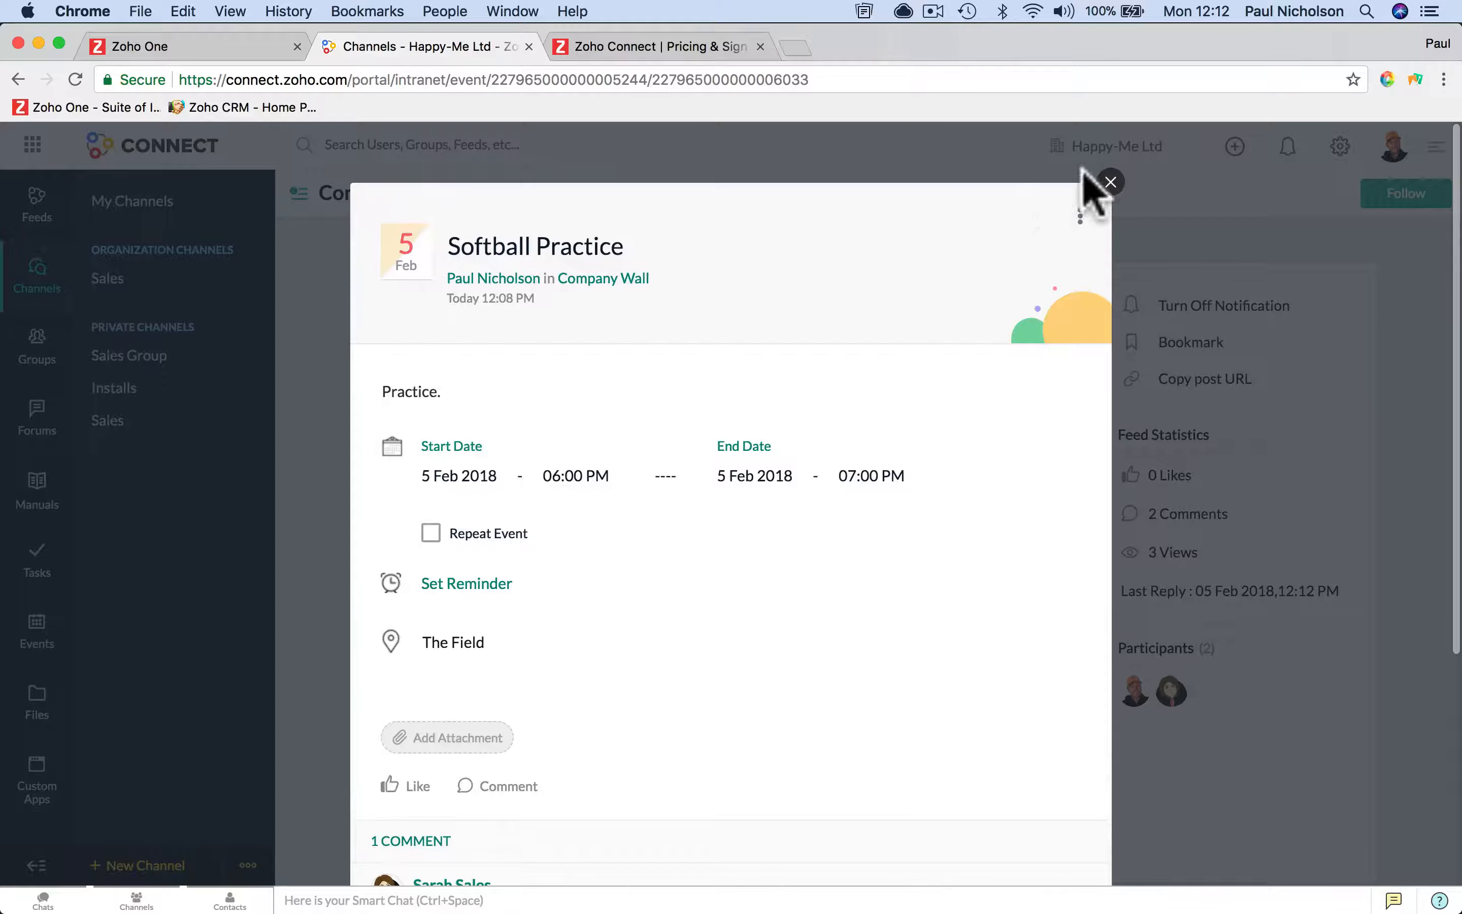
left_click(1110, 181)
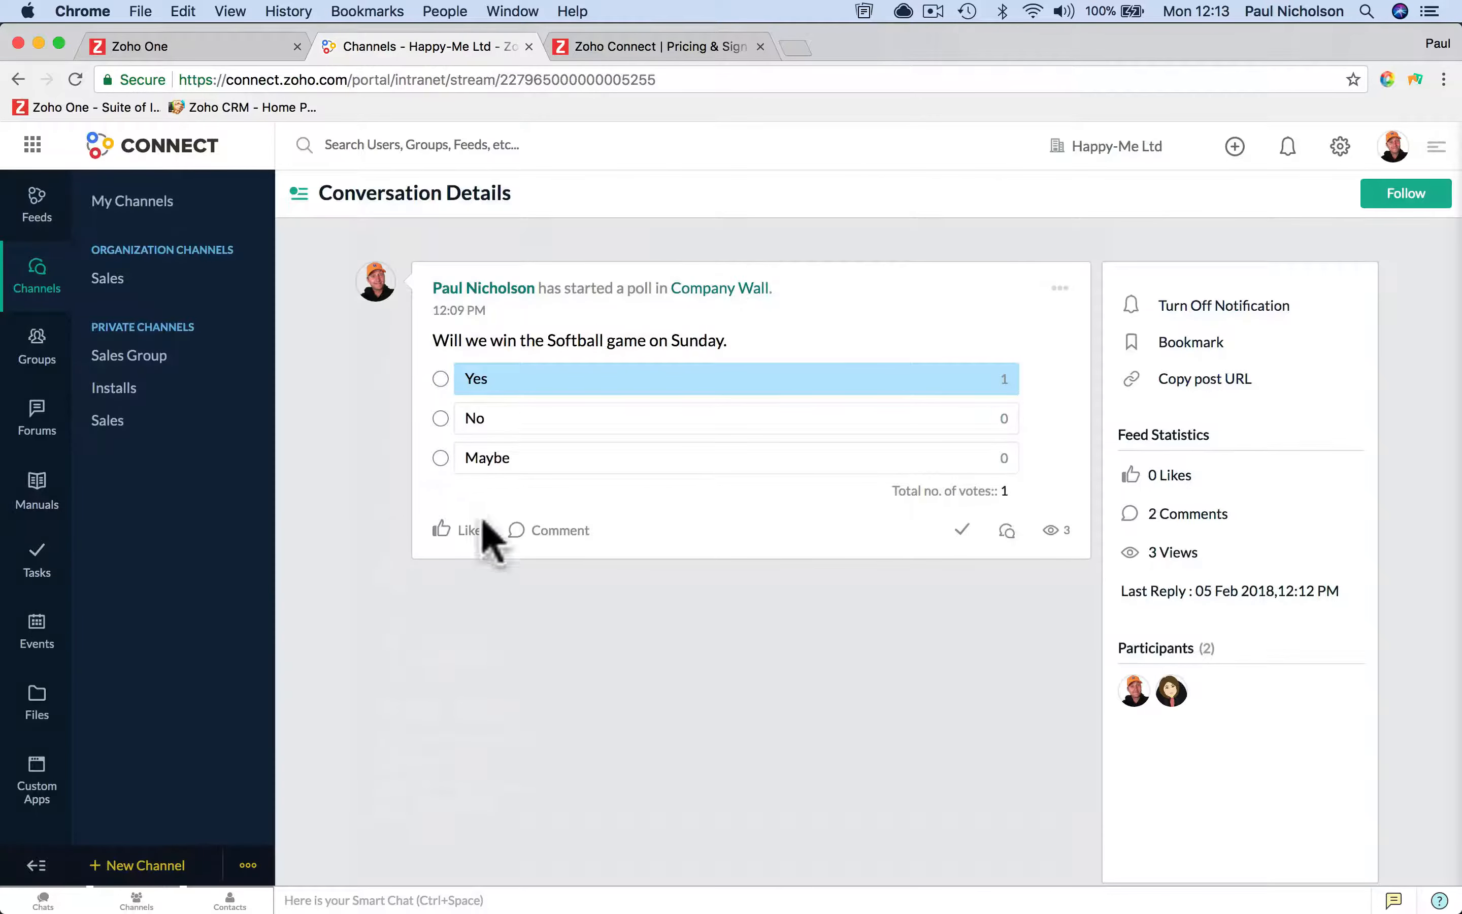
left_click(441, 379)
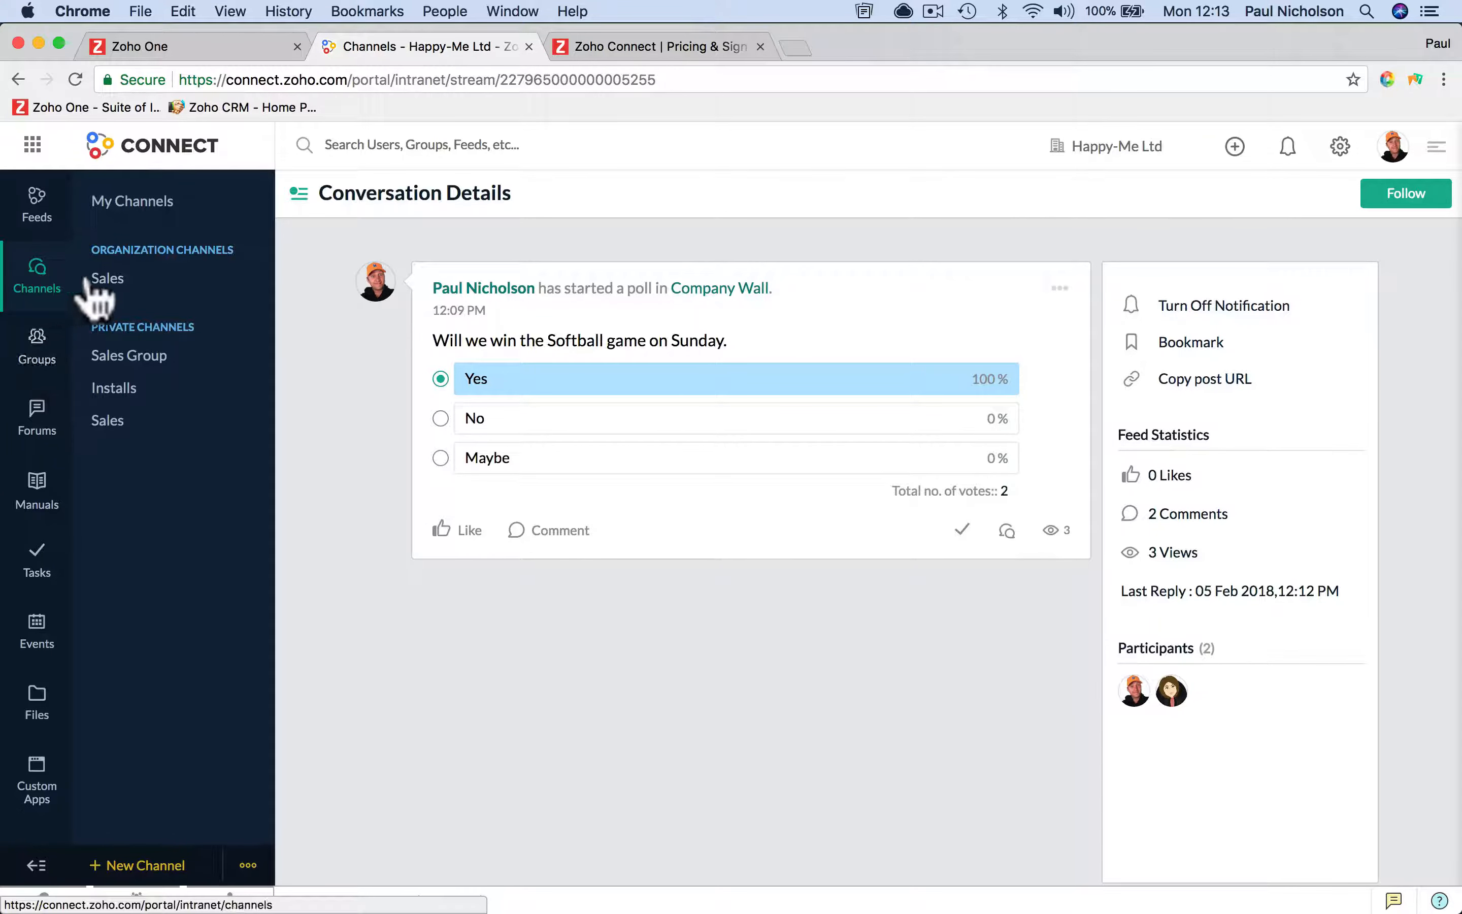
Step: Open the Sales Group among the groups and write "What is everyone working on this week?" in its post box
left_click(38, 369)
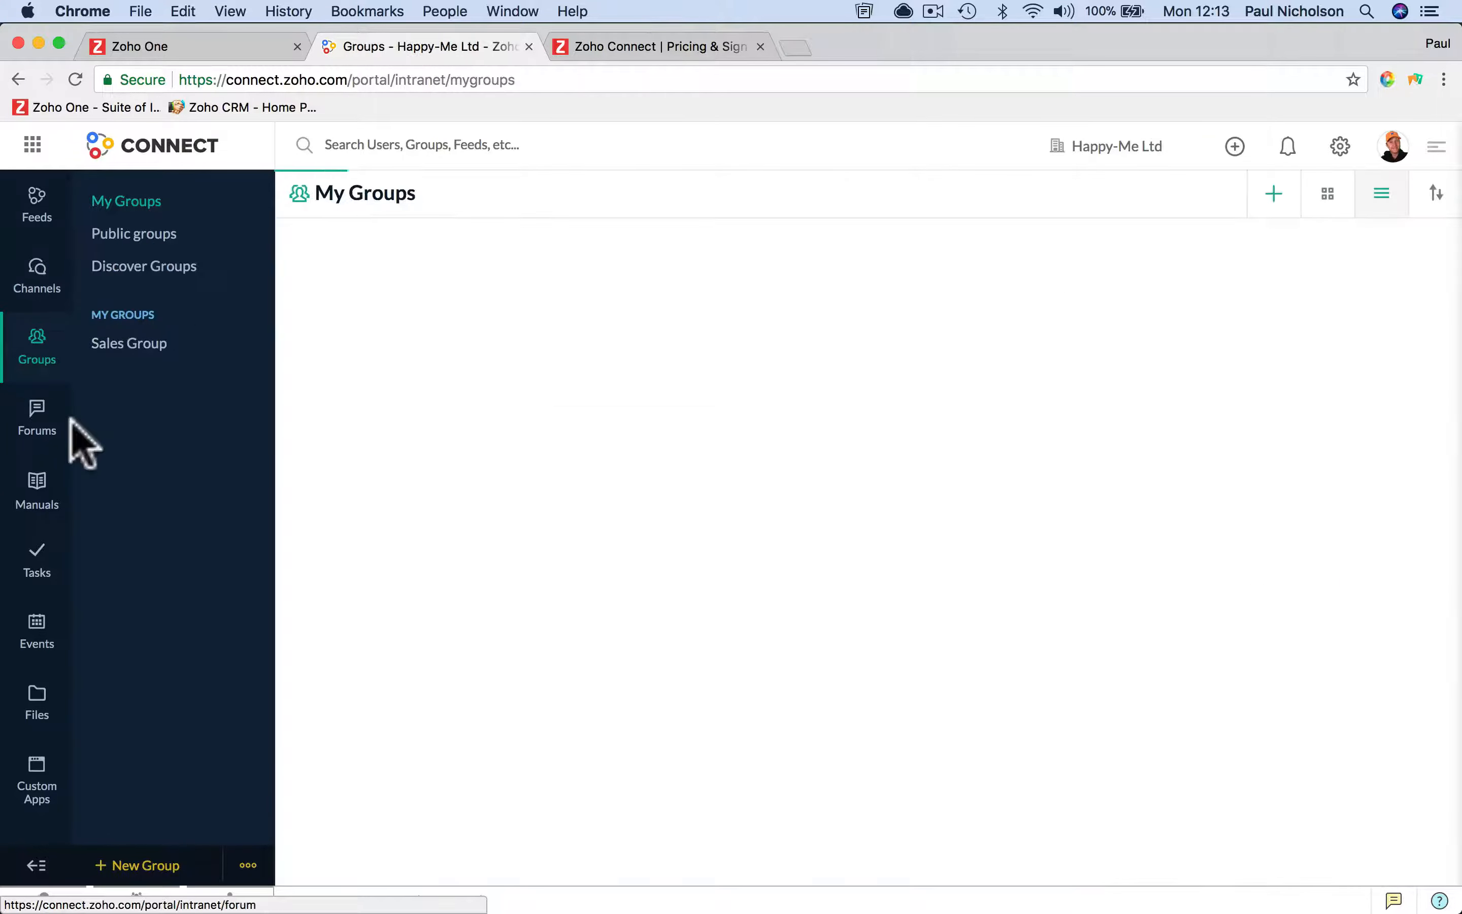
left_click(129, 343)
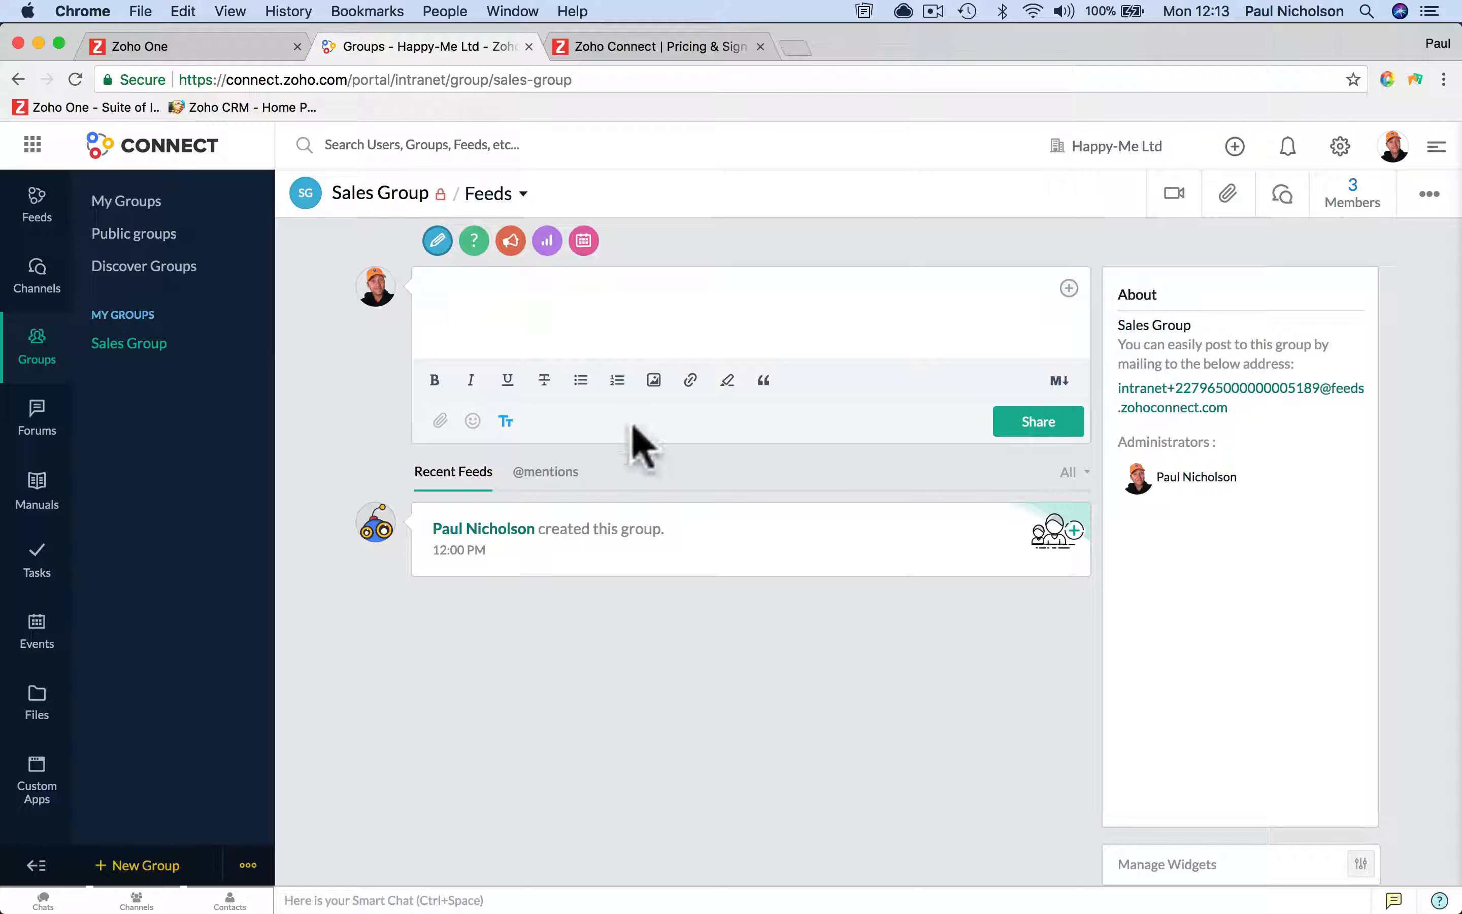
type("W")
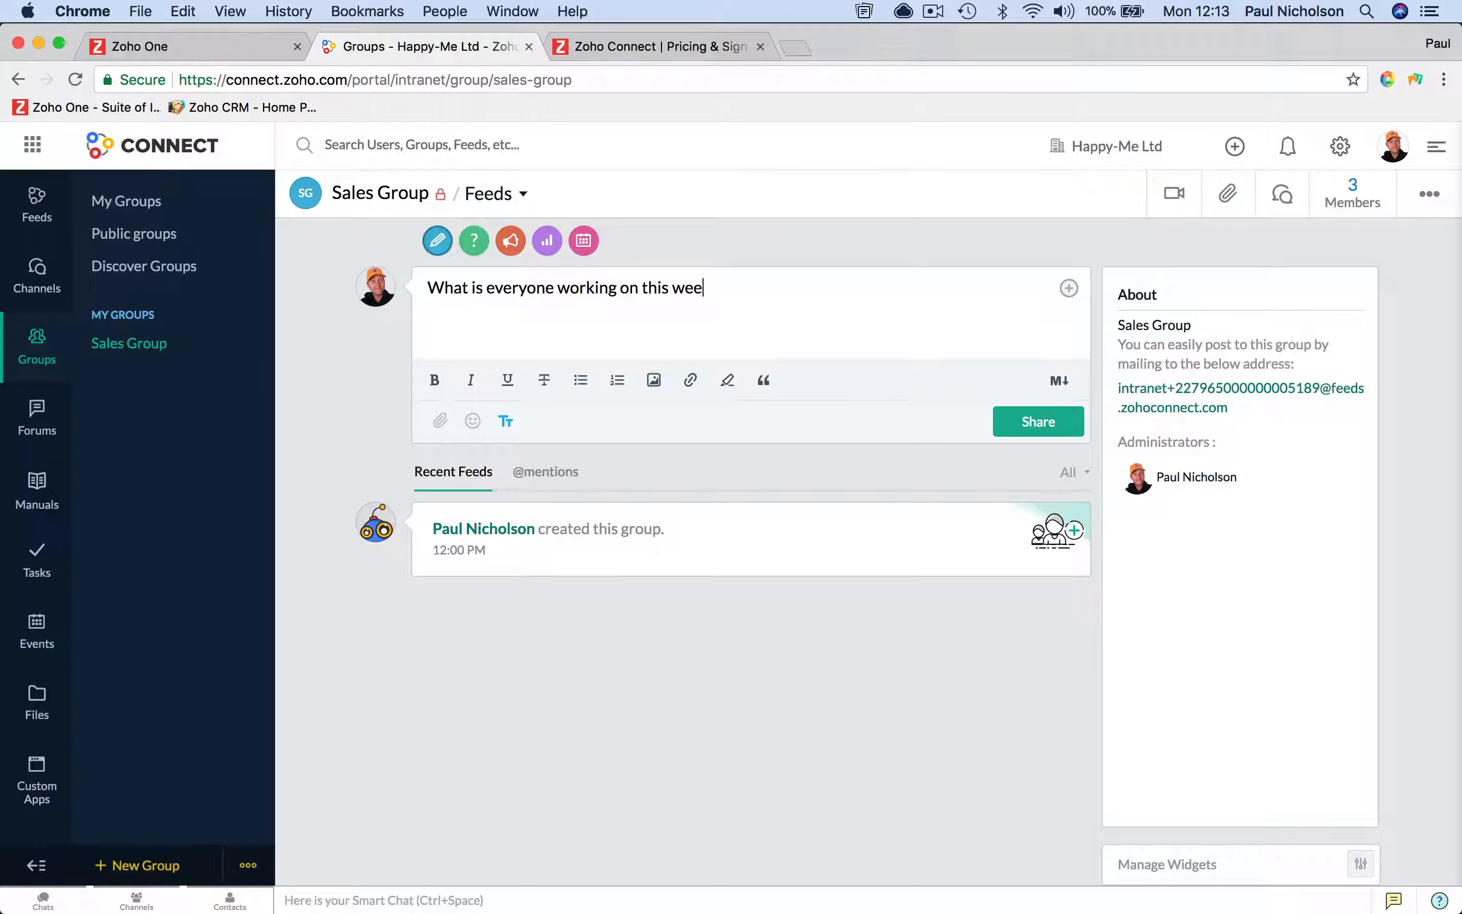
Step: Change the Sales Group post to a question and move the written text from the details into the question title
left_click(474, 244)
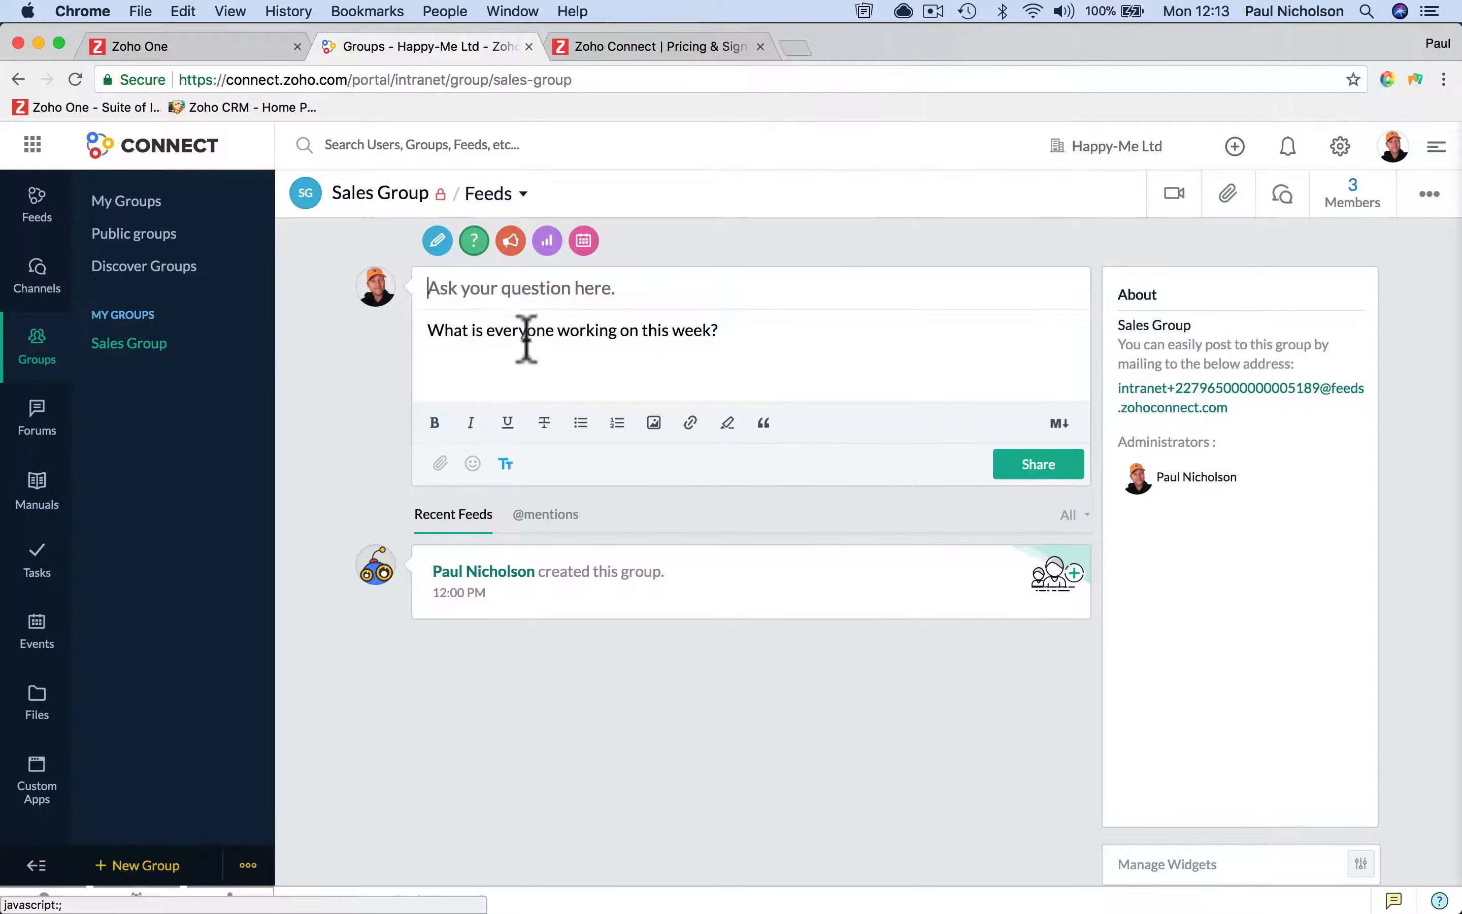
triple_click(537, 332)
key("cmd+x")
left_click(512, 288)
key("cmd+v")
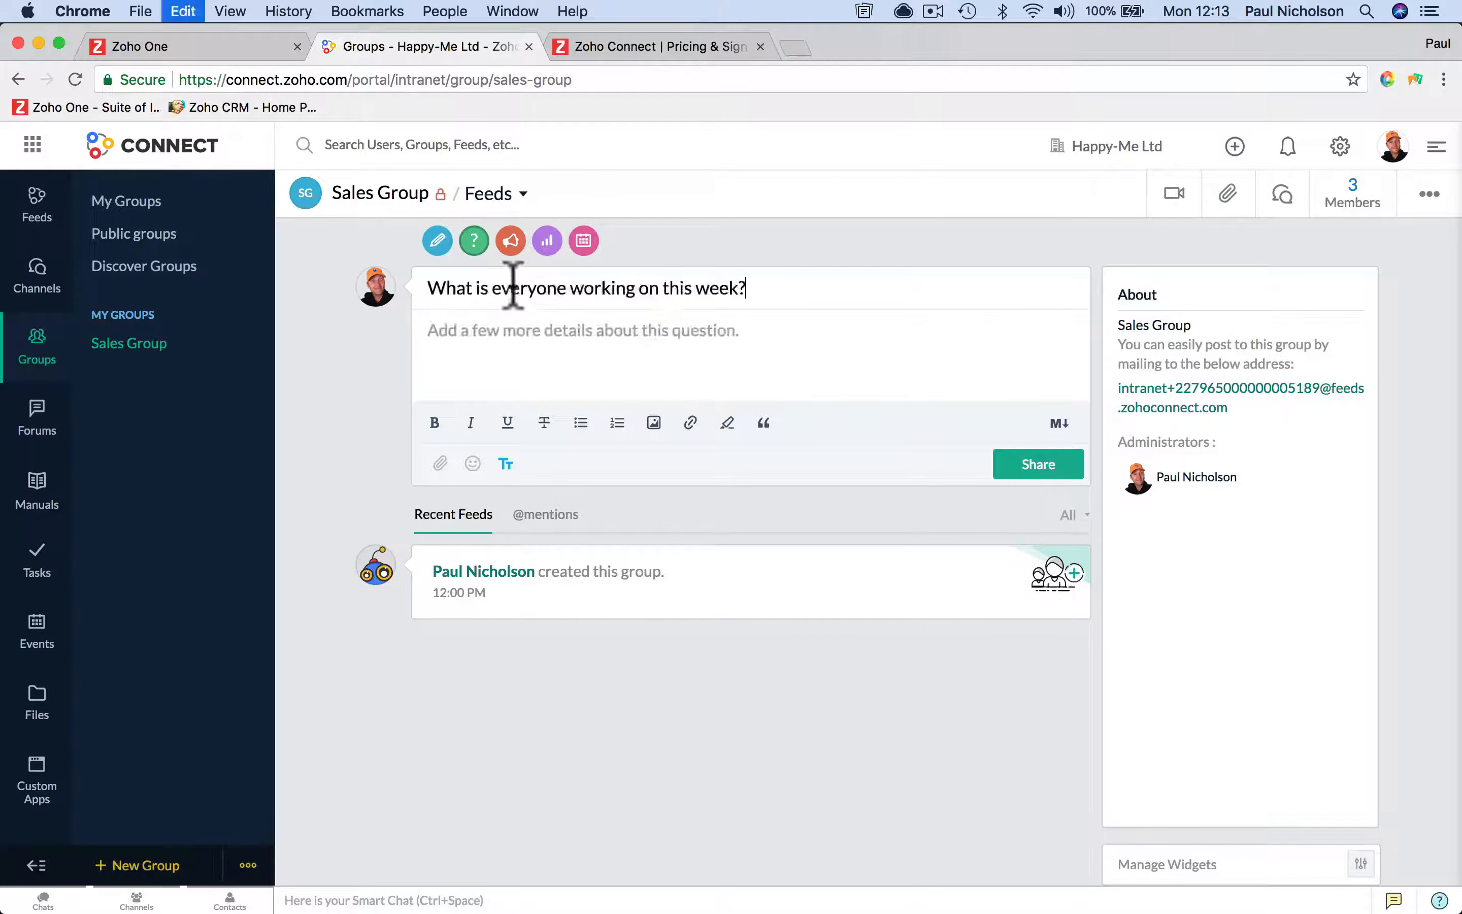
Step: Add "If you need me I'm around until Wednesday" as the question's details and share it with the Sales Group
left_click(508, 326)
type("If")
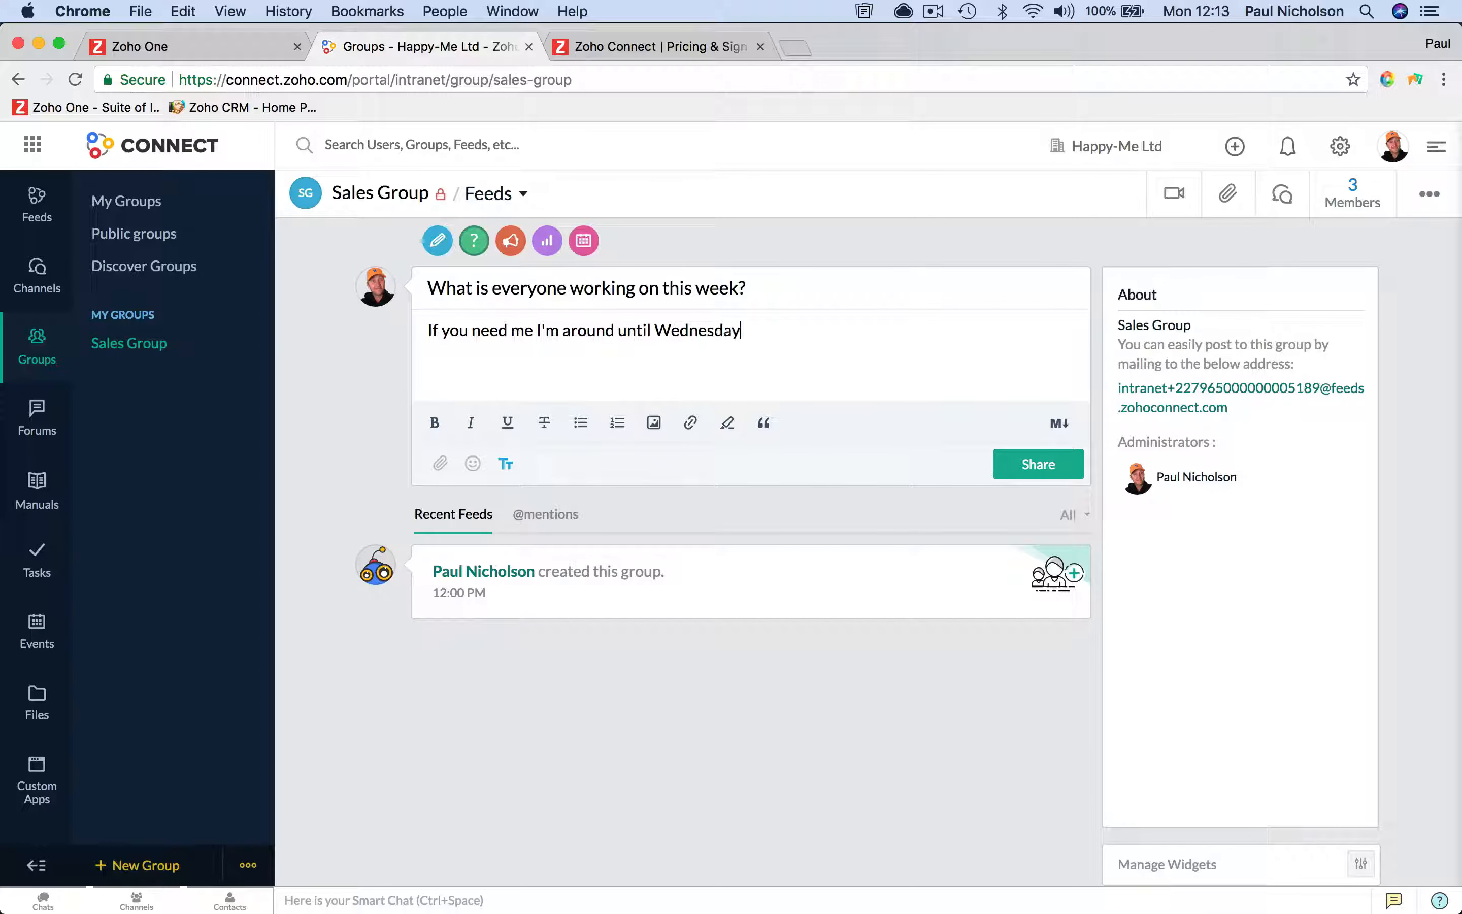
left_click(1011, 467)
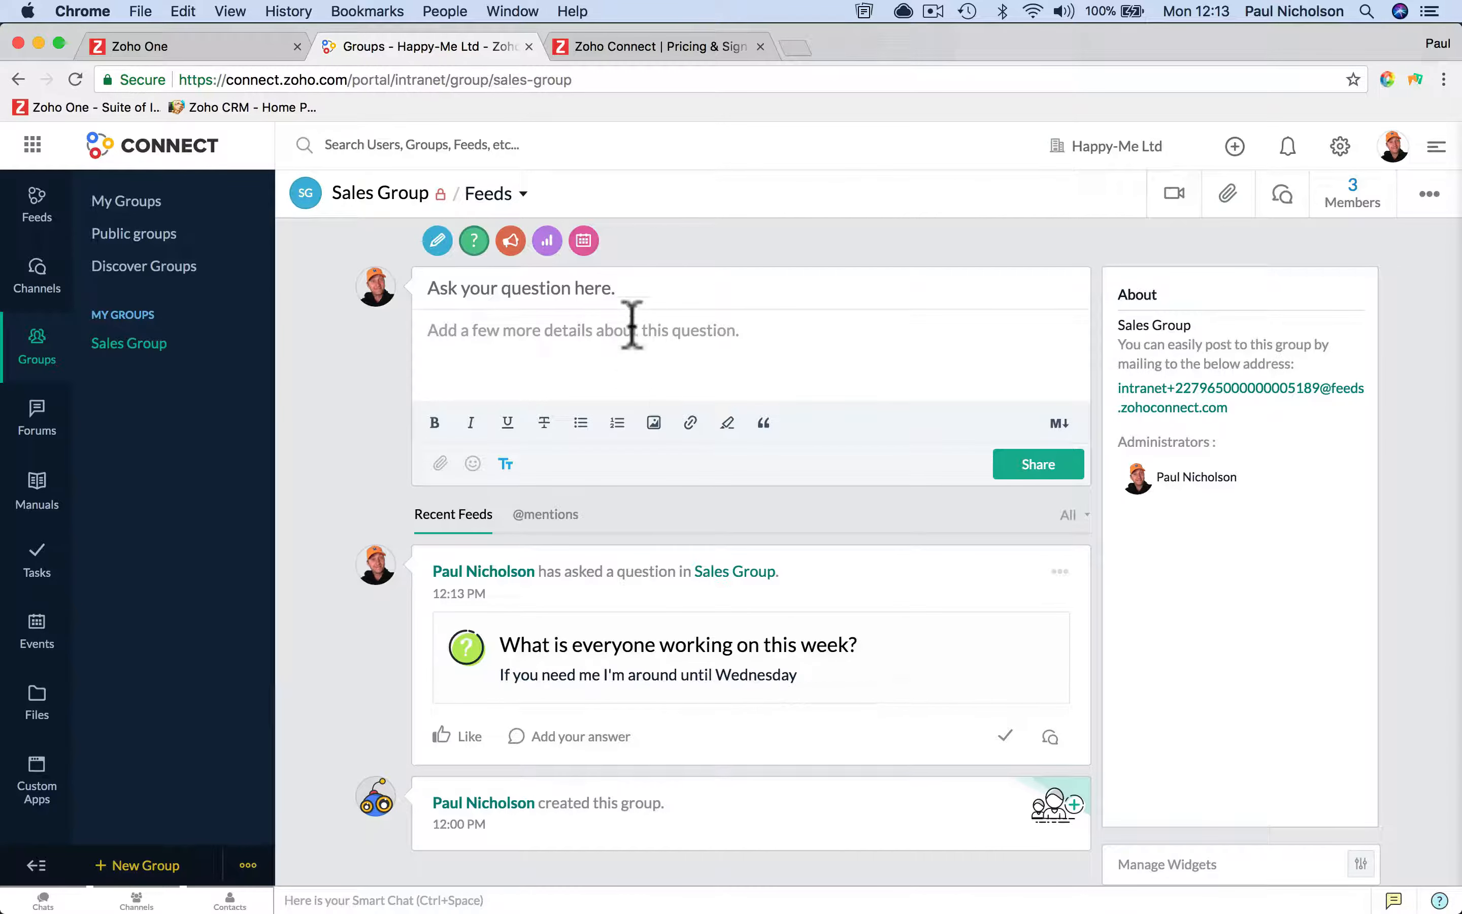
Step: Start an announcement in the Sales Group with a title about the salesperson's new sale at Fire Alarm Church
left_click(510, 241)
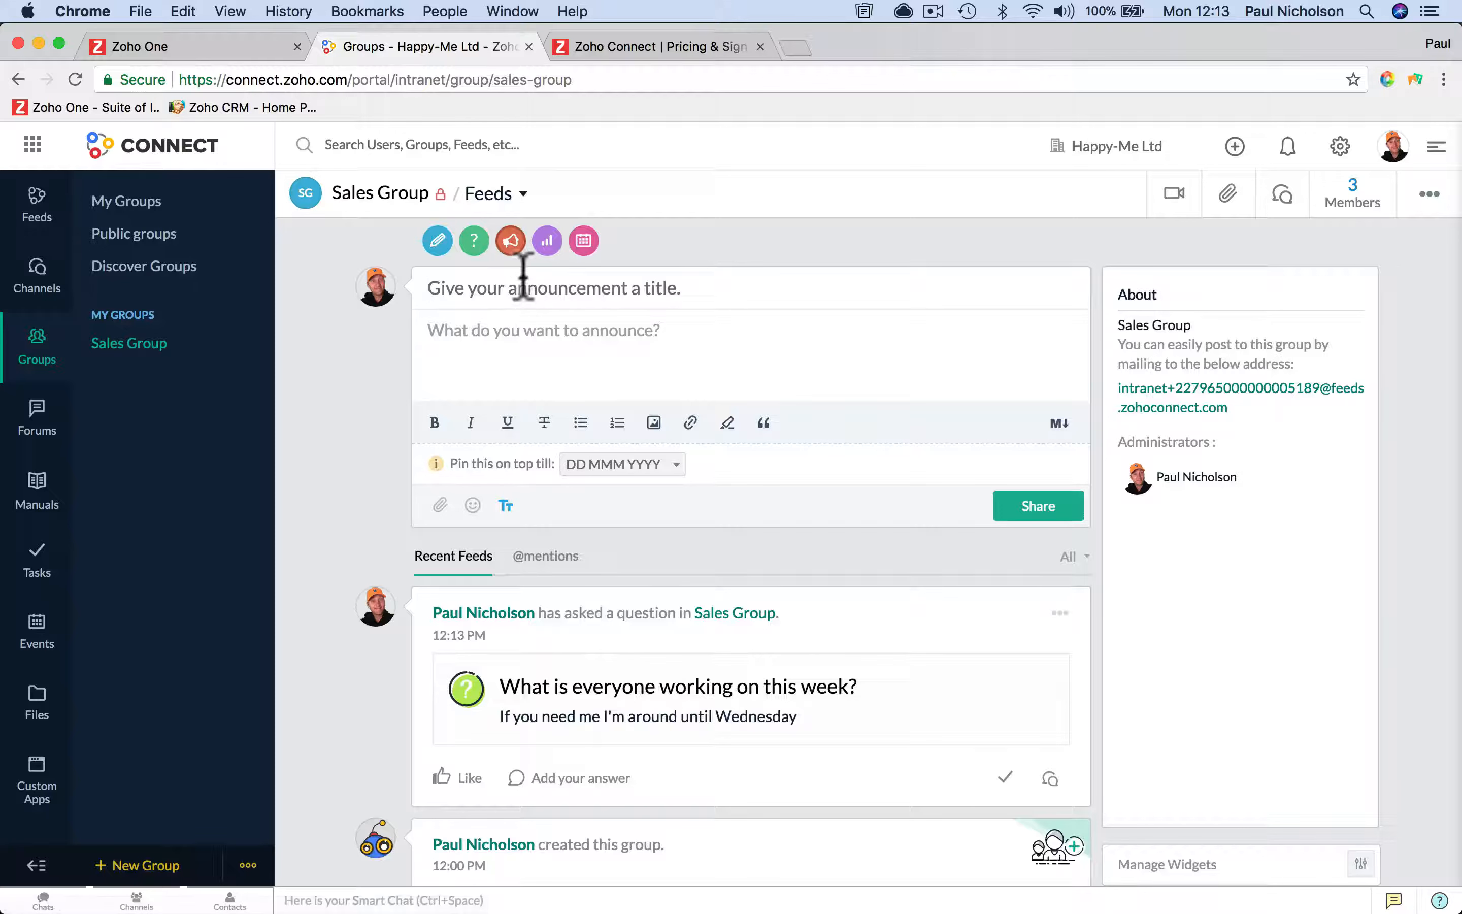
type("Gr")
key("BackSpace")
type("New Sale for Sarah at")
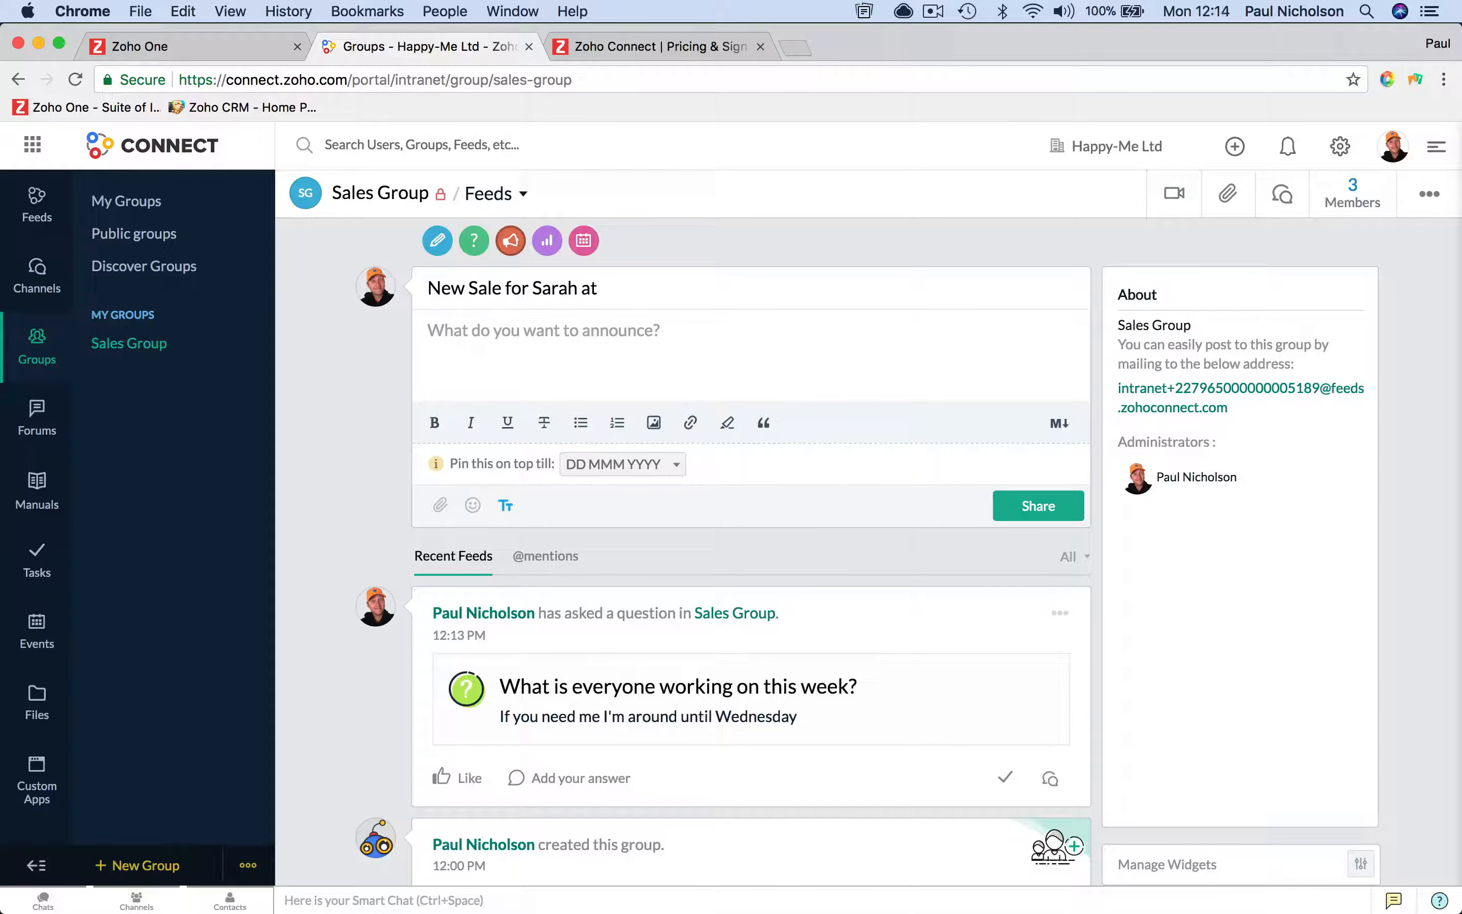
type("arm Church")
Step: Mention the salesperson with "great win!! Lots of hard work thanks!!" in the announcement, share it and view it in the main feed
left_click(441, 330)
type("@Sa")
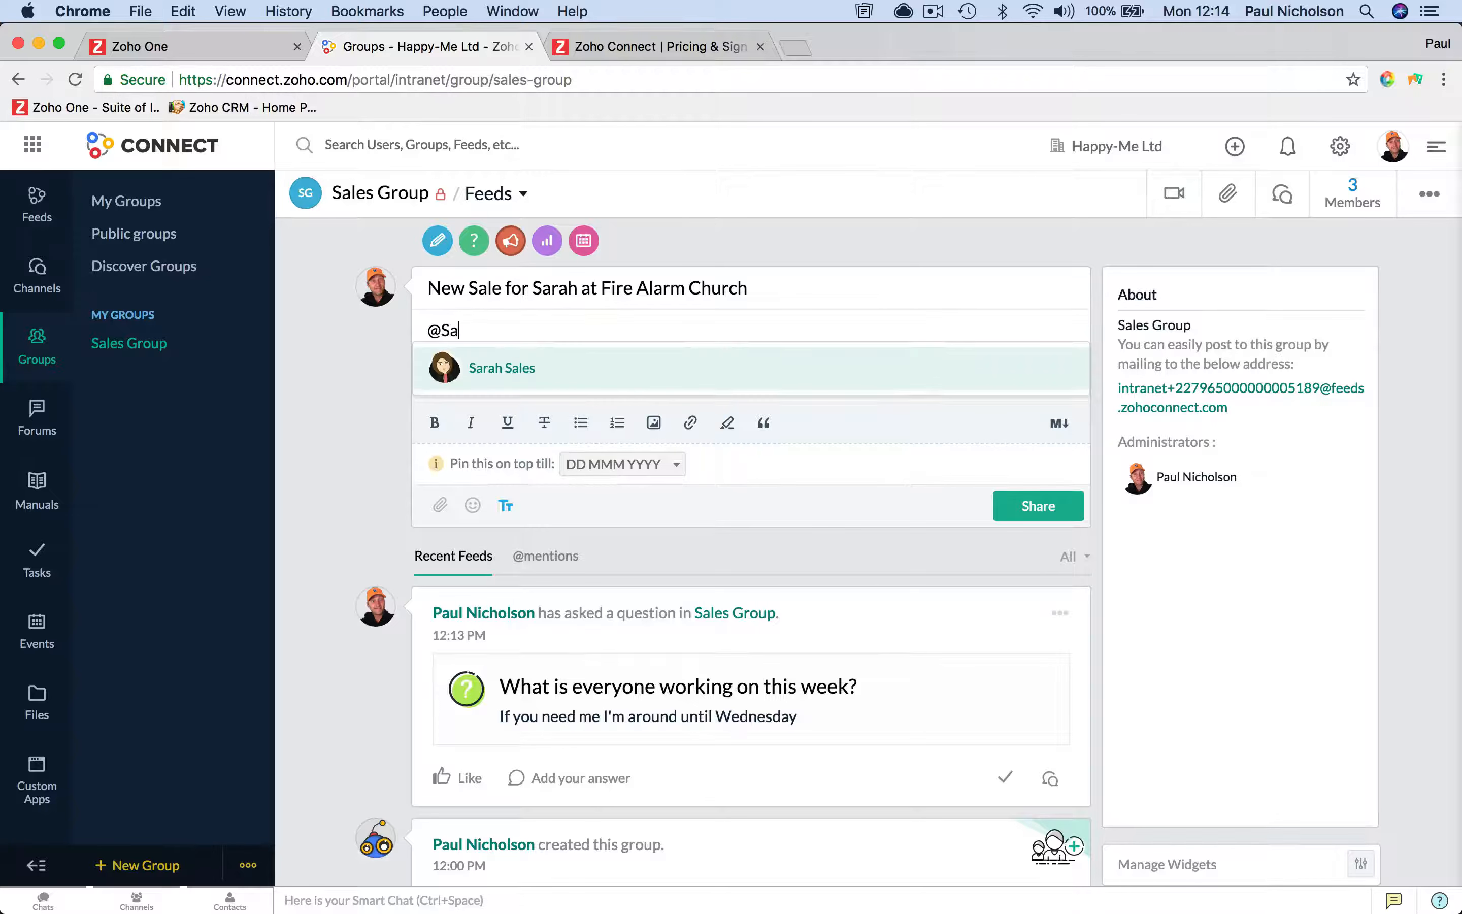
left_click(562, 371)
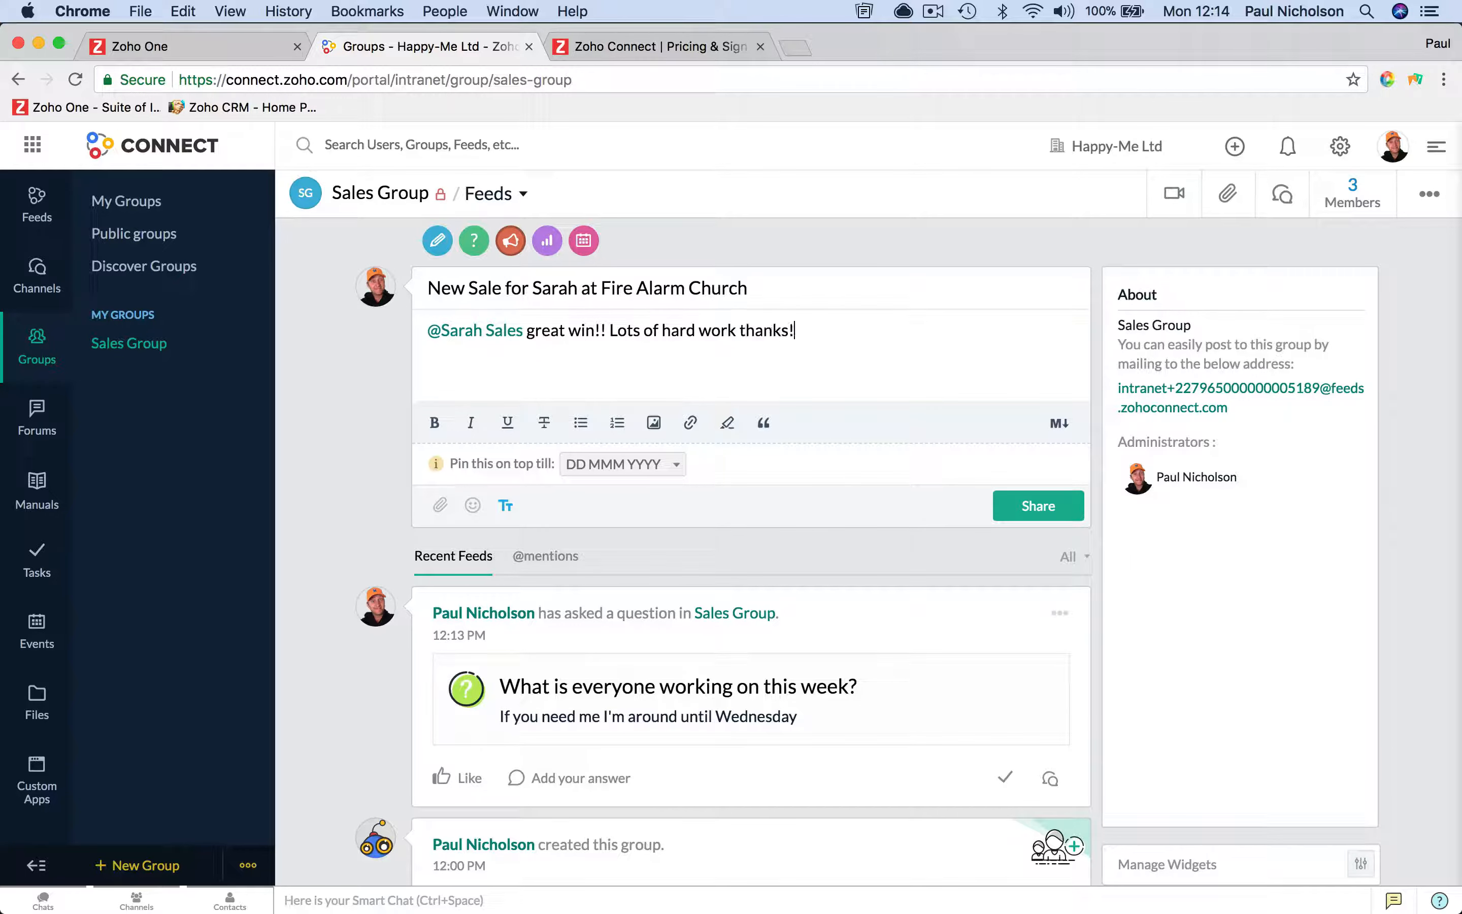
left_click(1038, 505)
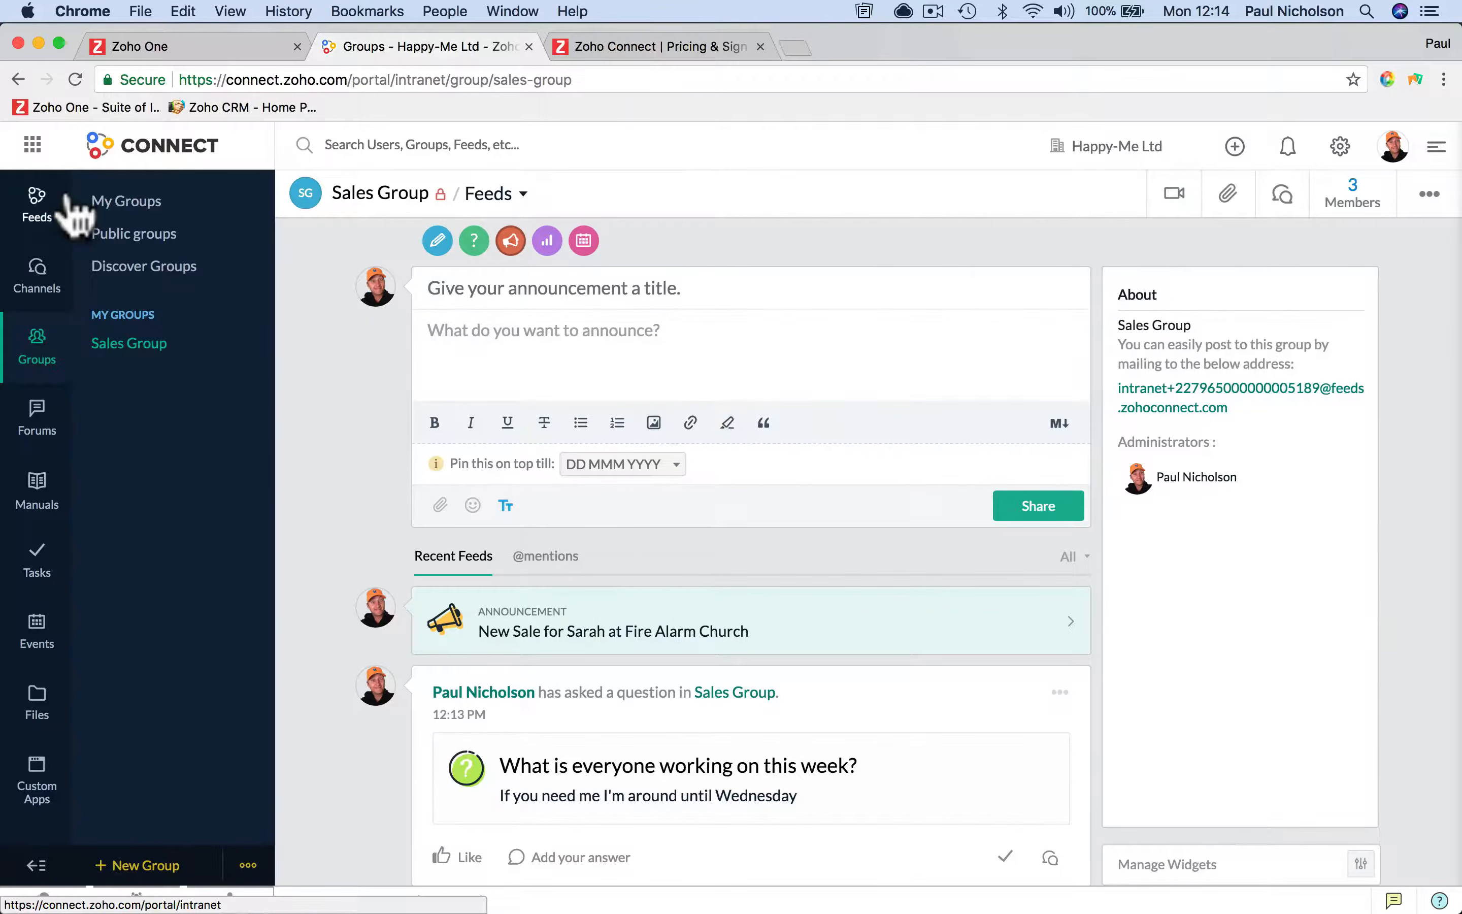
left_click(61, 218)
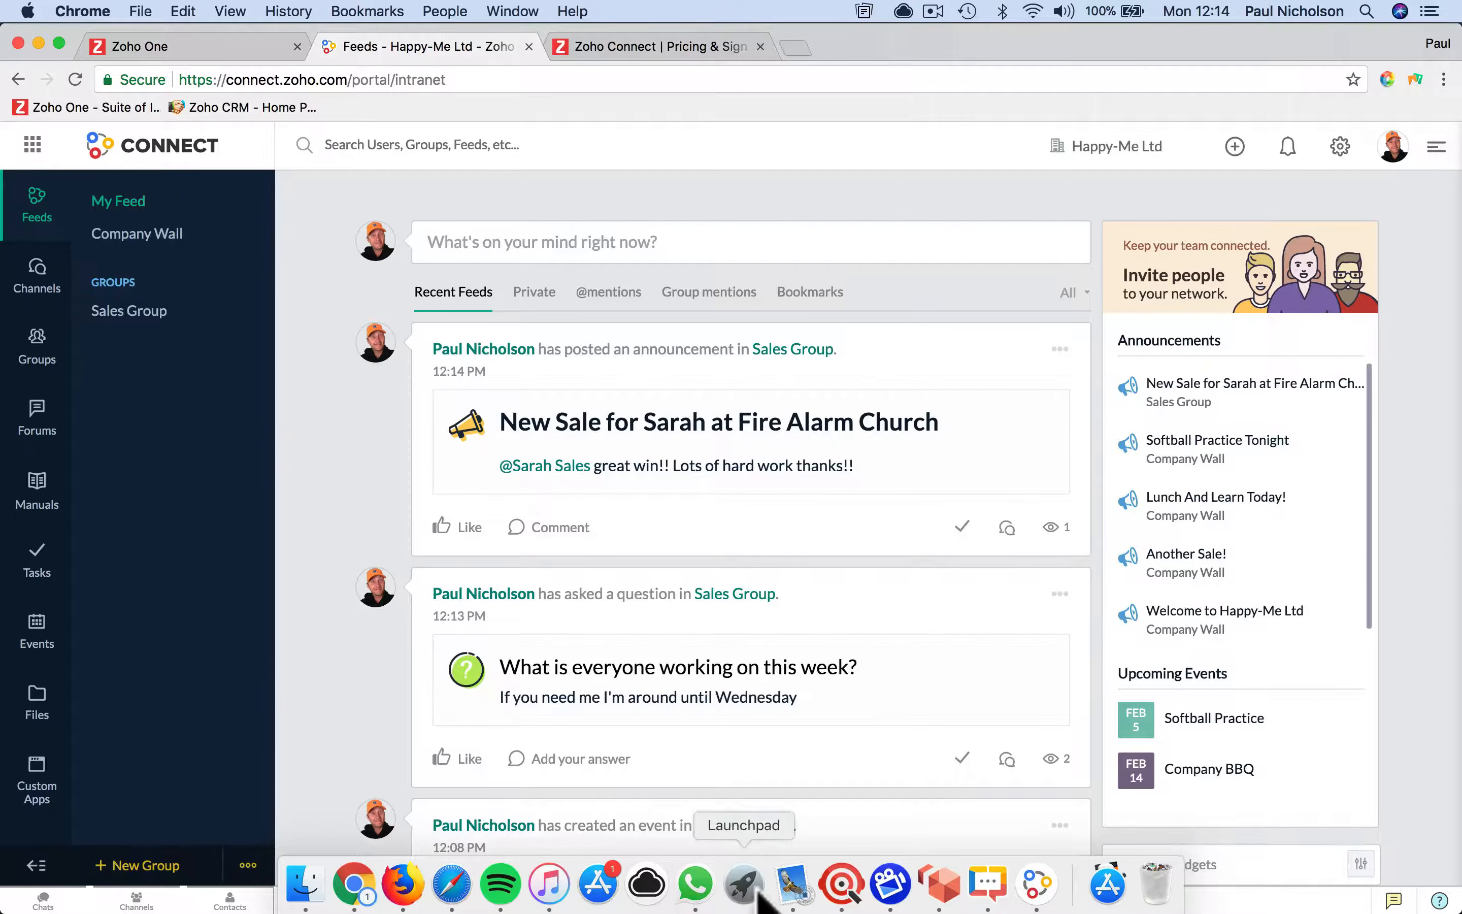
Step: Switch to Mail, read the sales inbox's notifications about the comment reaction, the Sales Group question and the announcement mention, and return to Zoho Connect
left_click(792, 884)
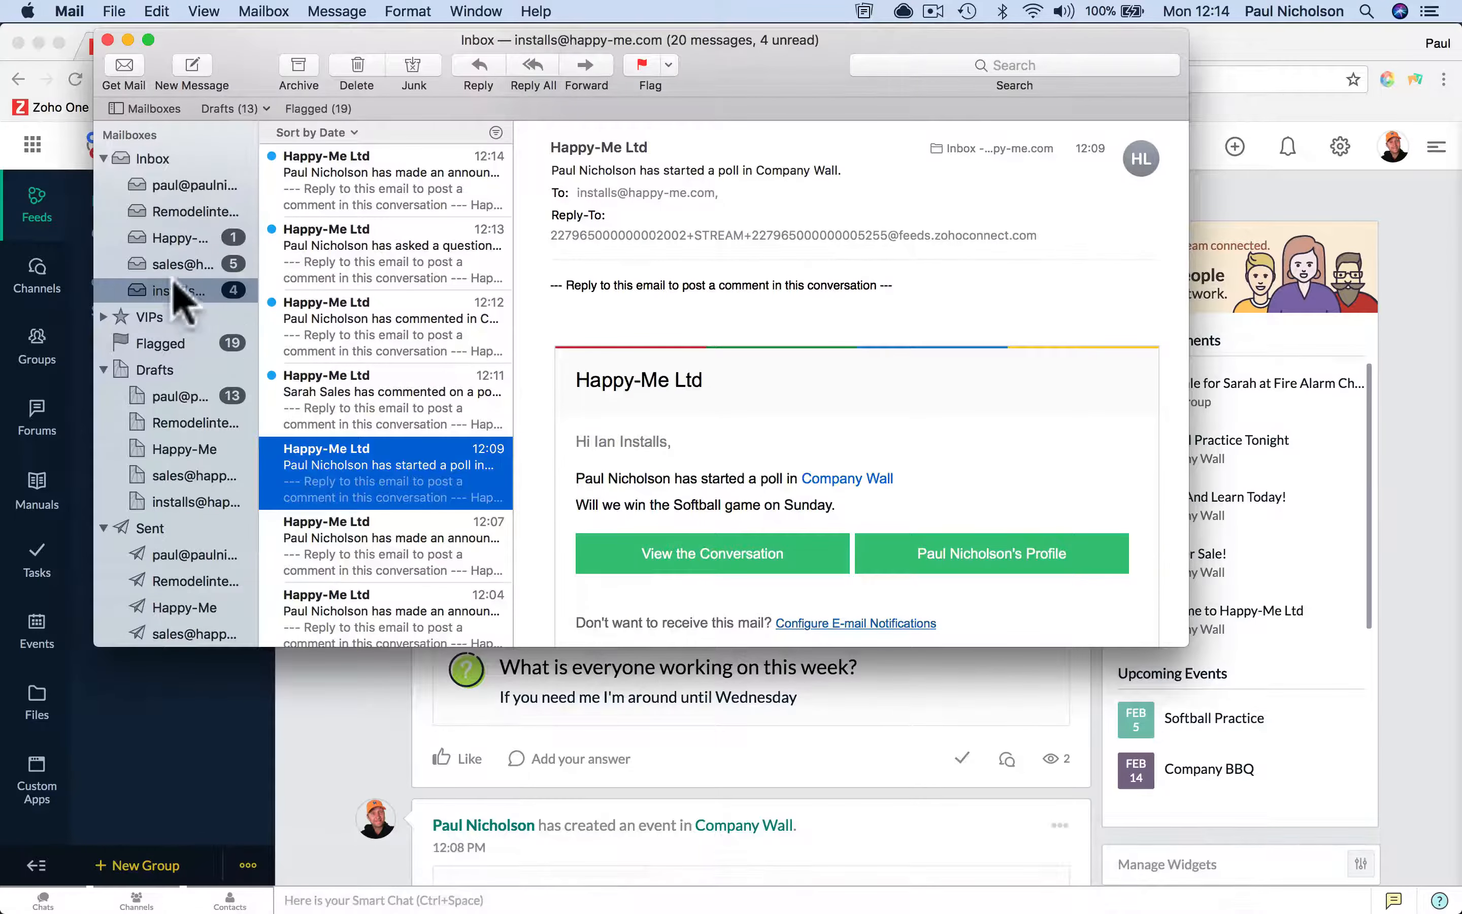
left_click(162, 266)
scroll(354, 422, "up", 2)
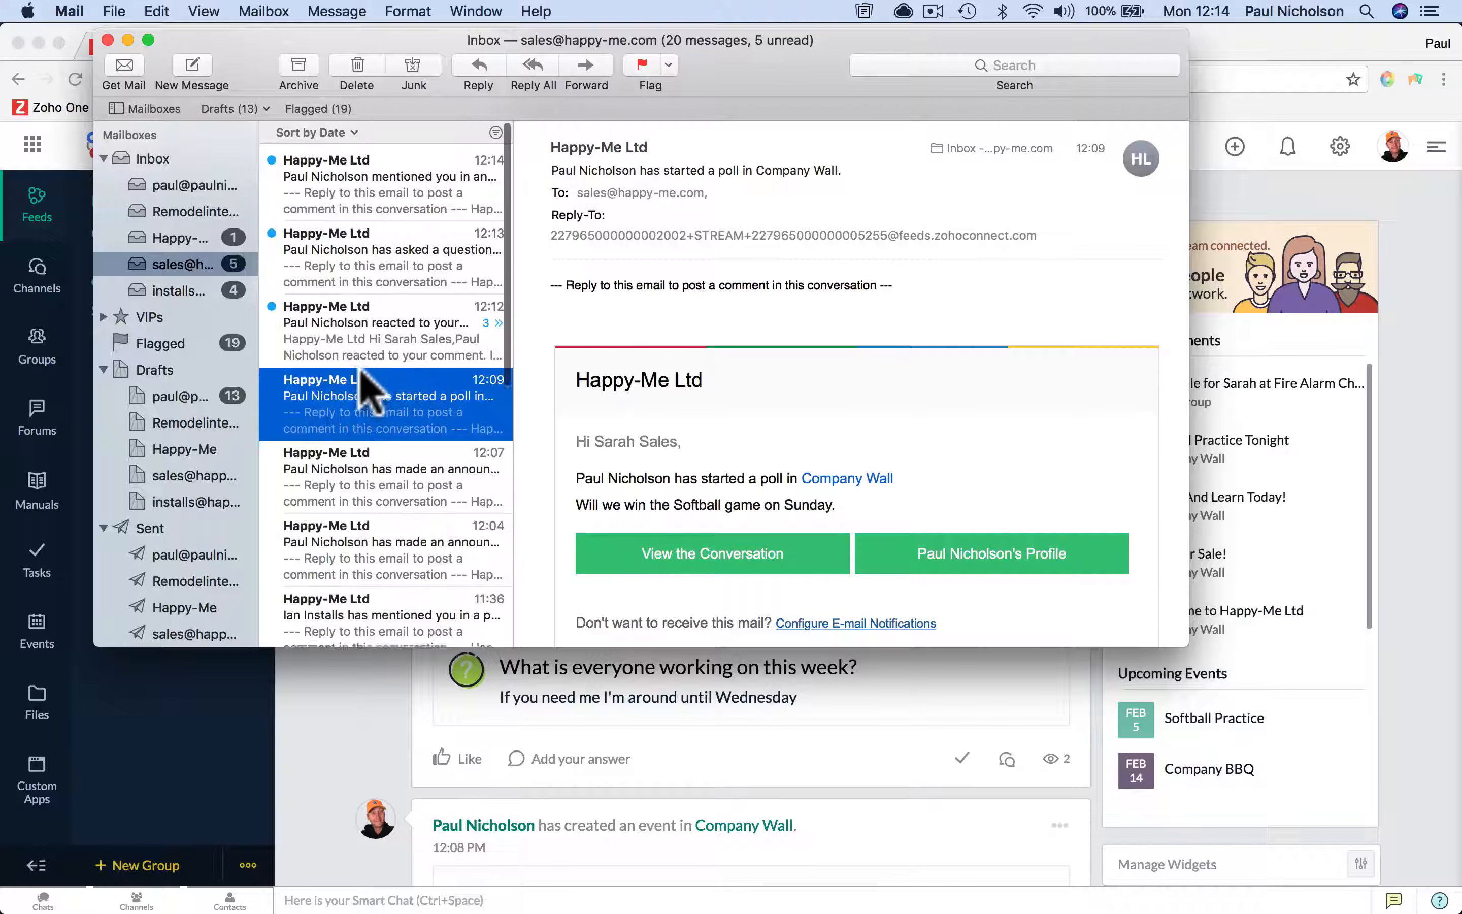
left_click(359, 334)
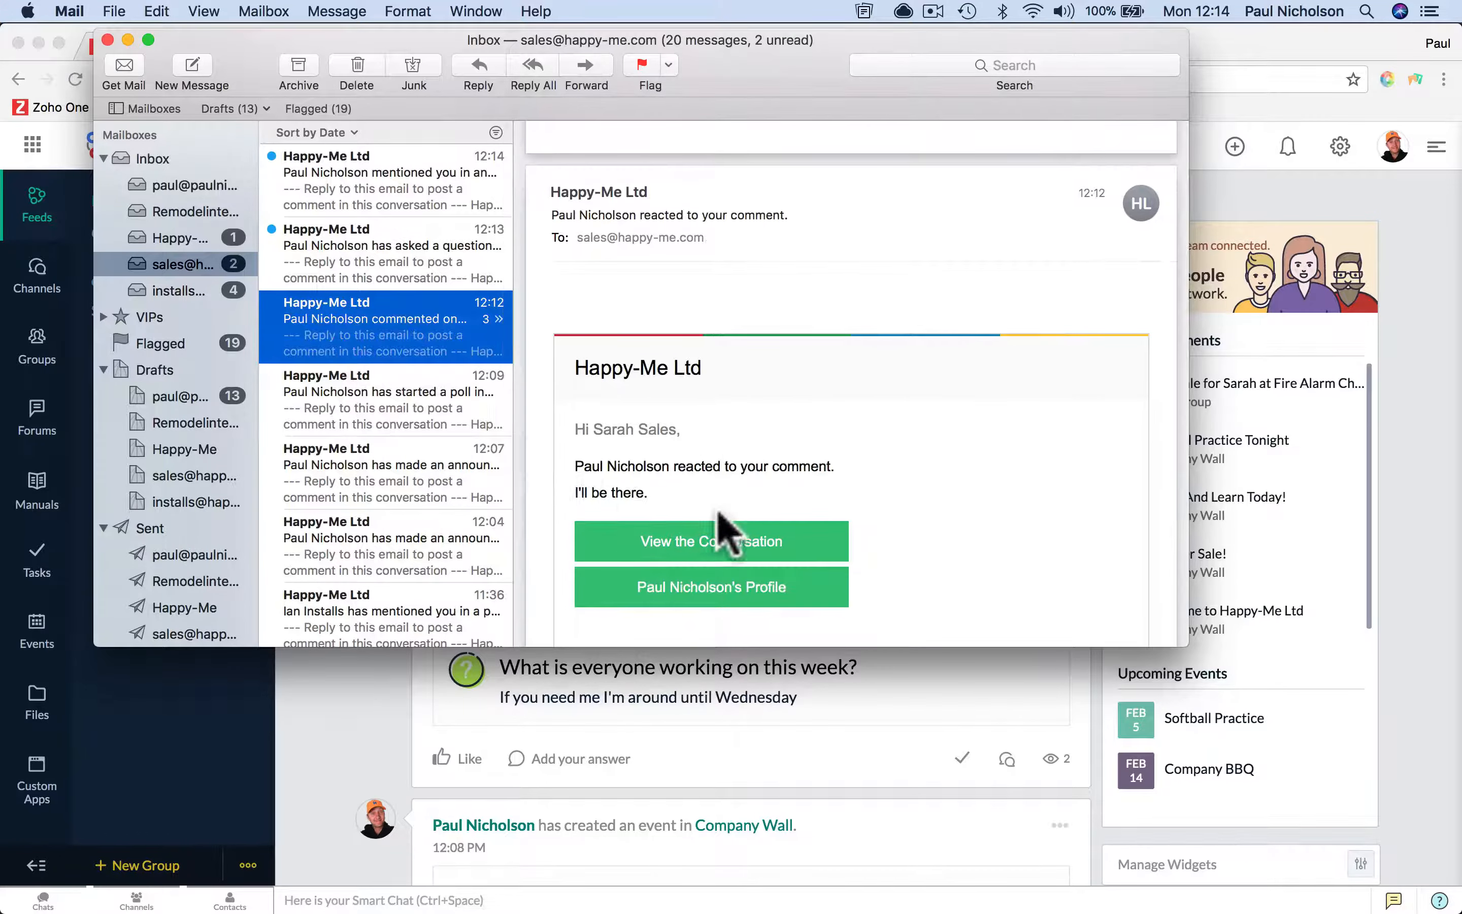
left_click(401, 249)
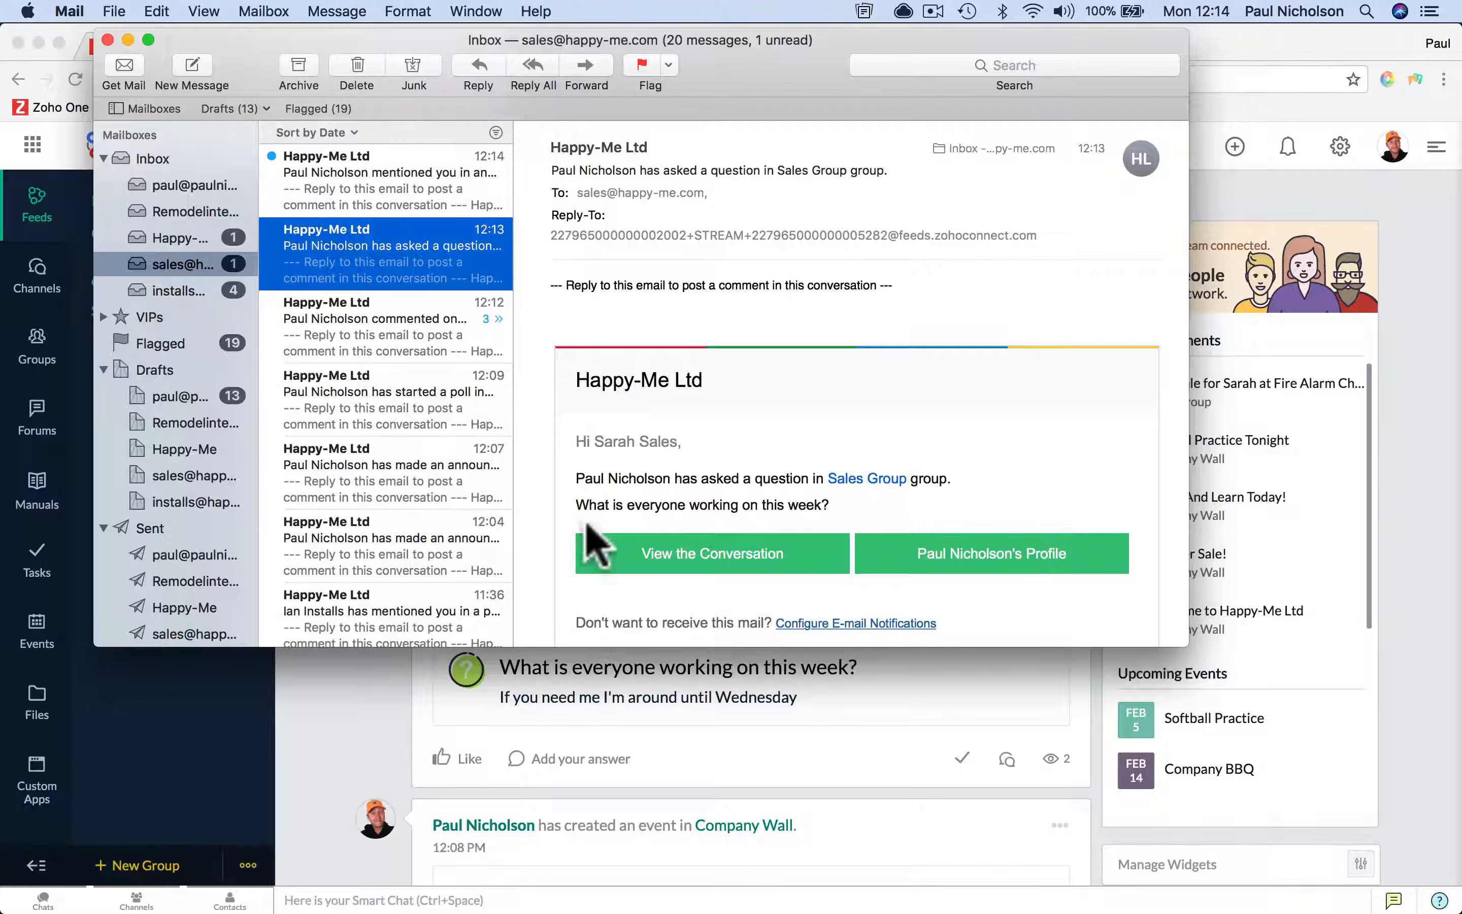
left_click(385, 185)
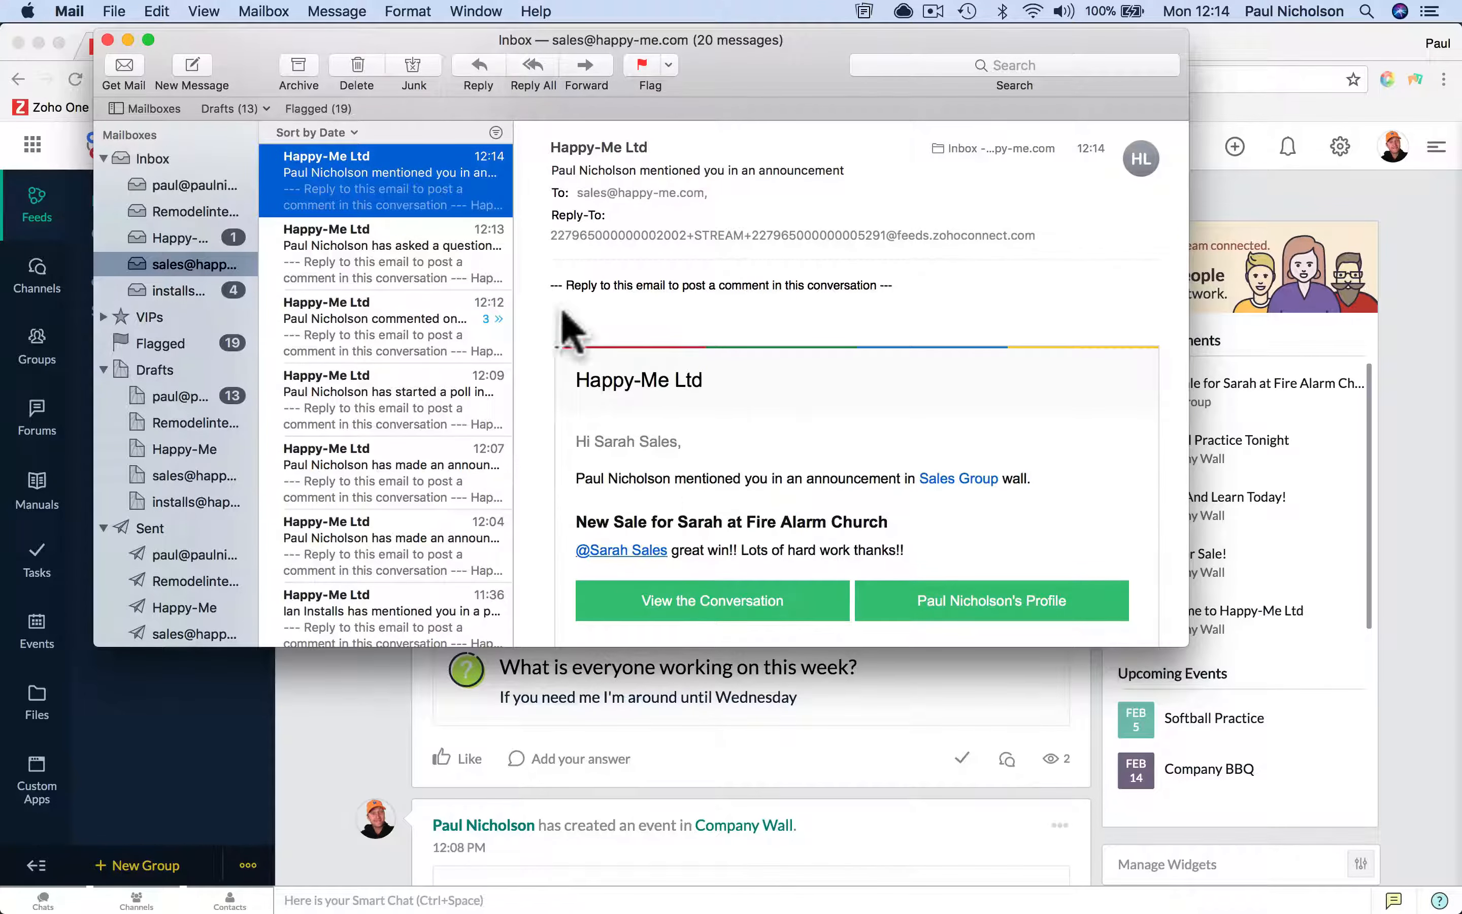
left_click(194, 242)
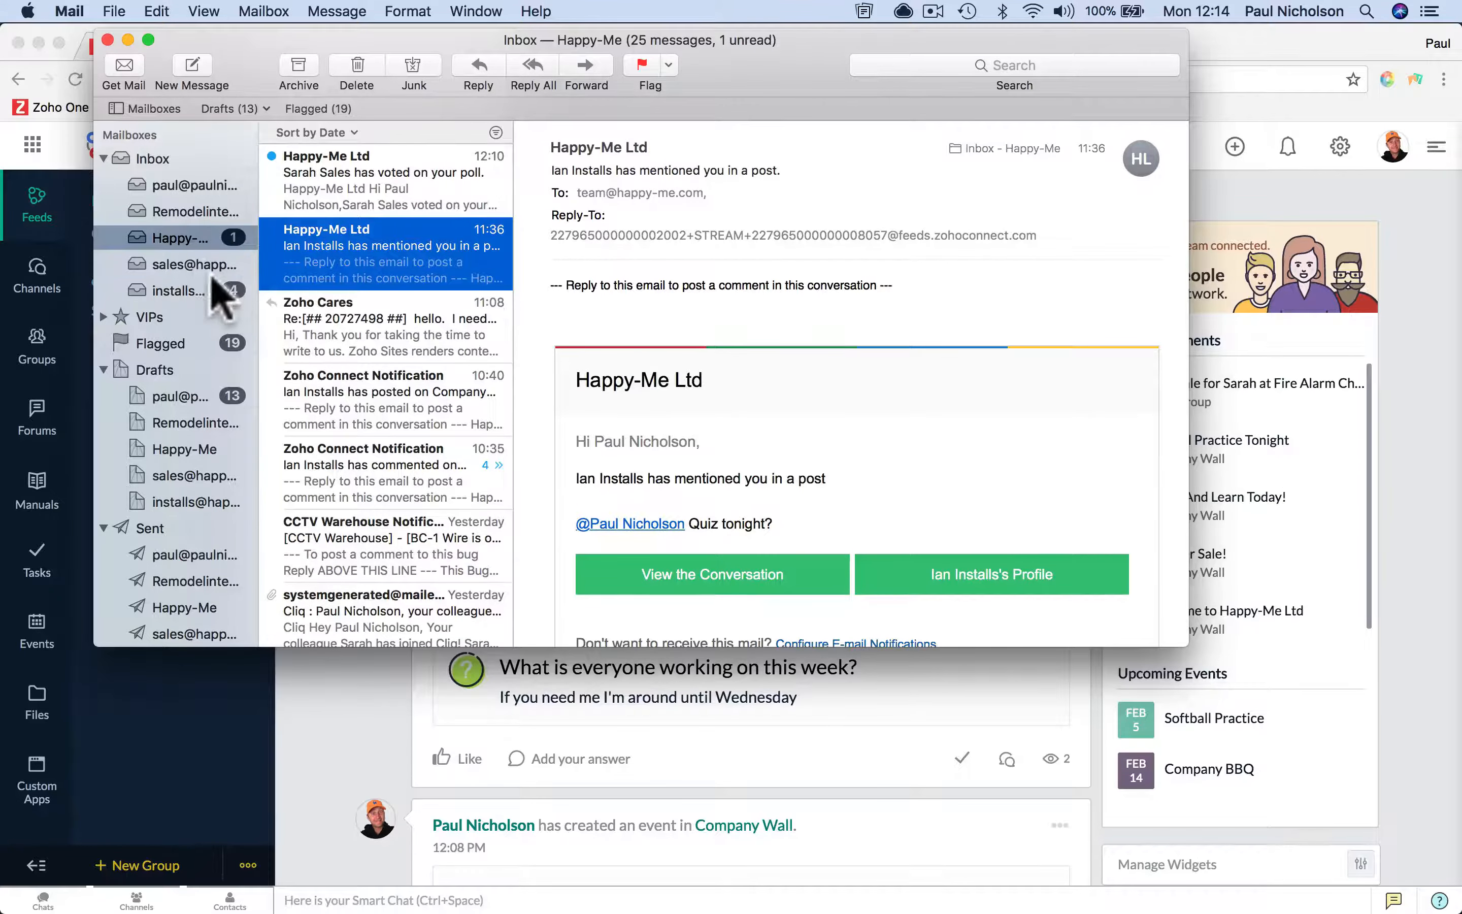
left_click(209, 267)
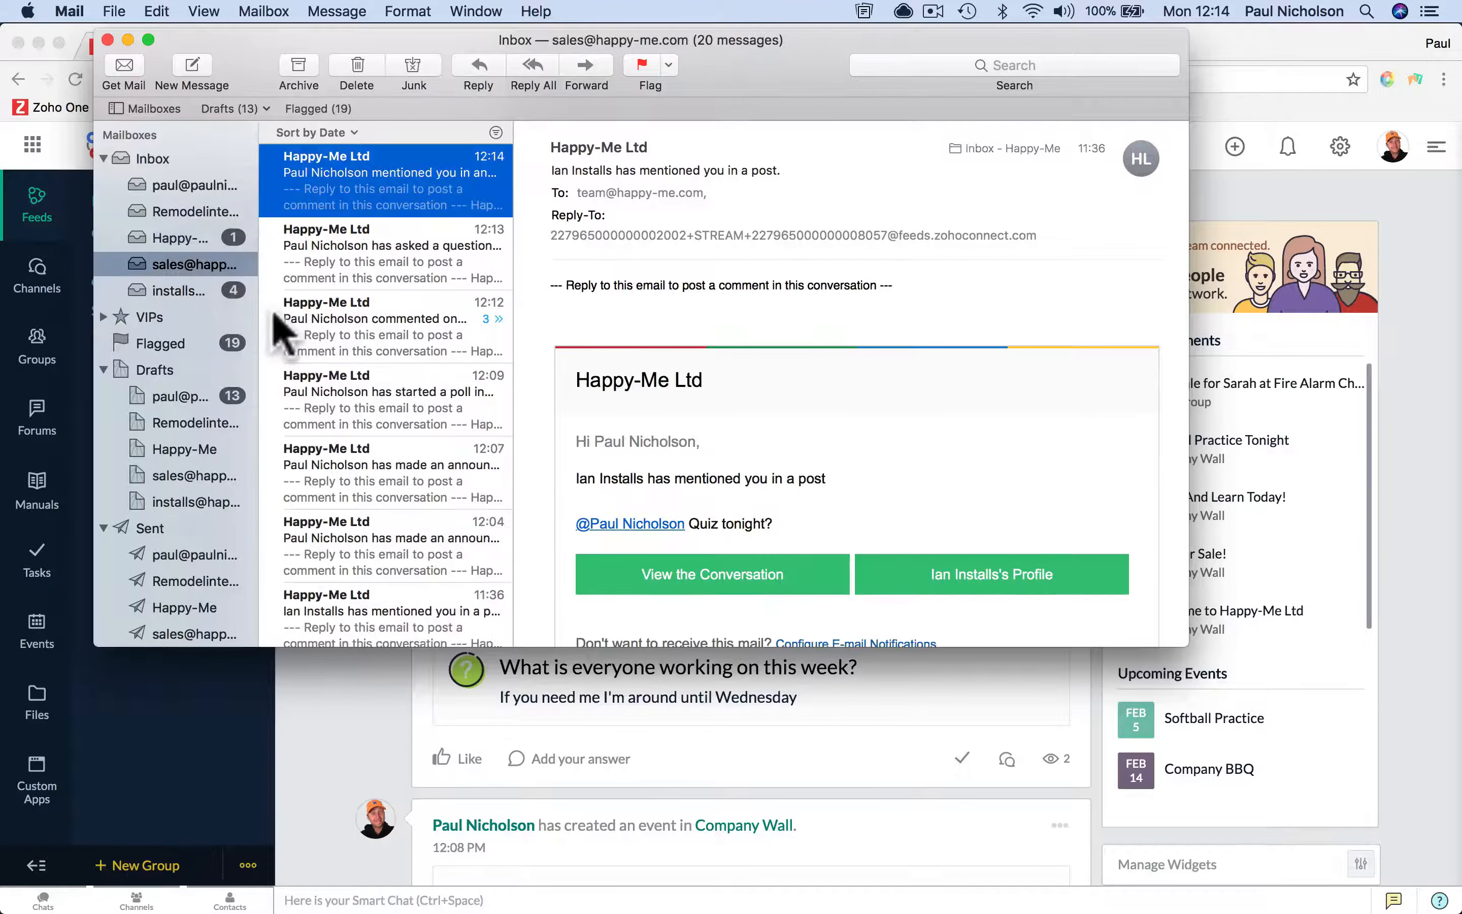
left_click(289, 731)
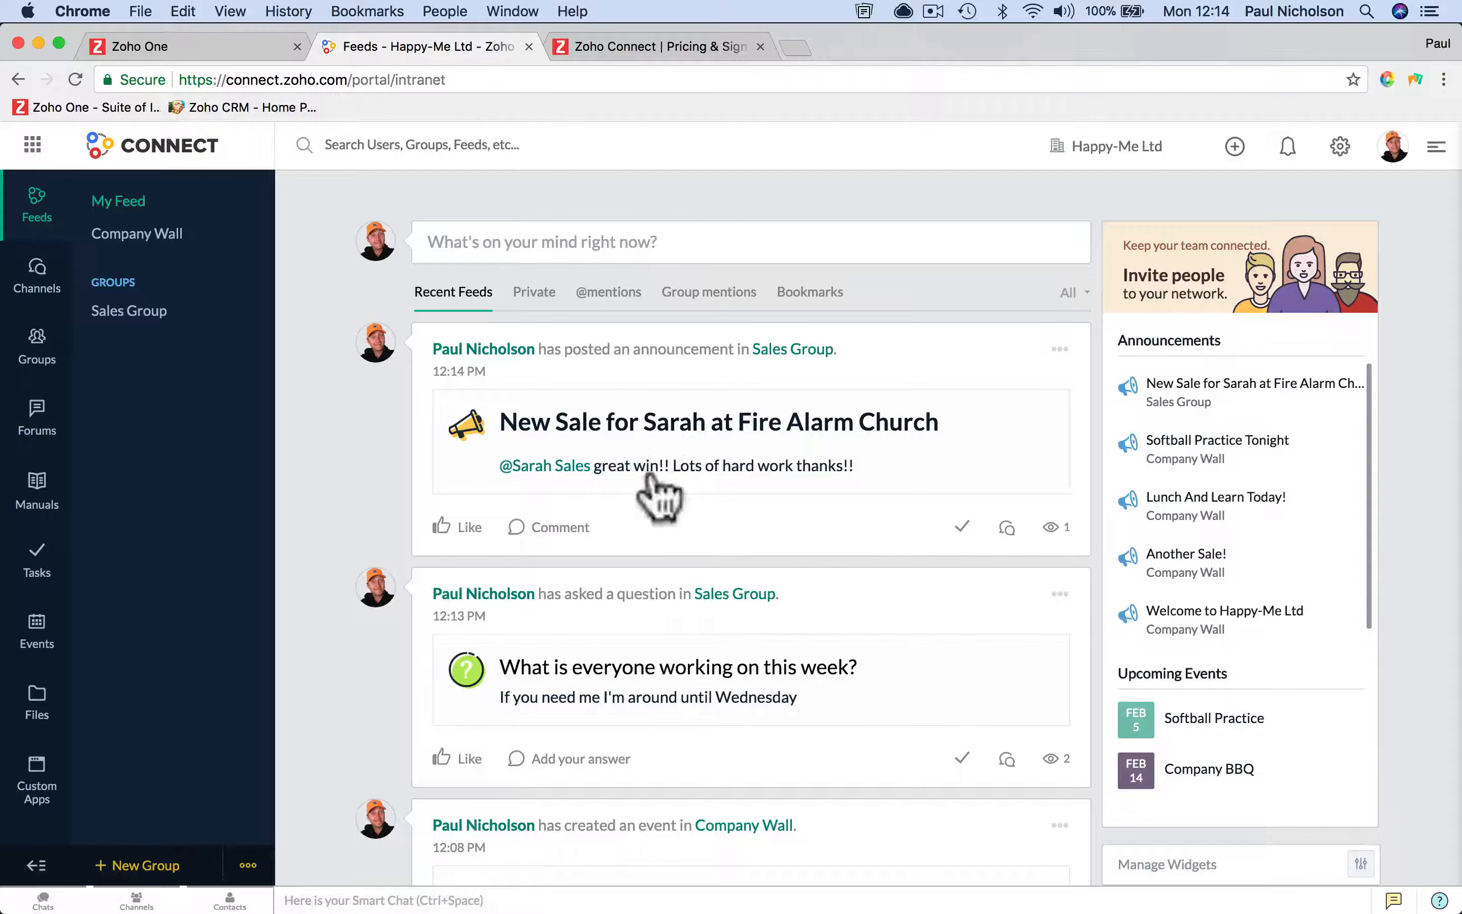
Step: Comment "I'm bringing the beer." on the Company BBQ forum post and close the post
left_click(41, 431)
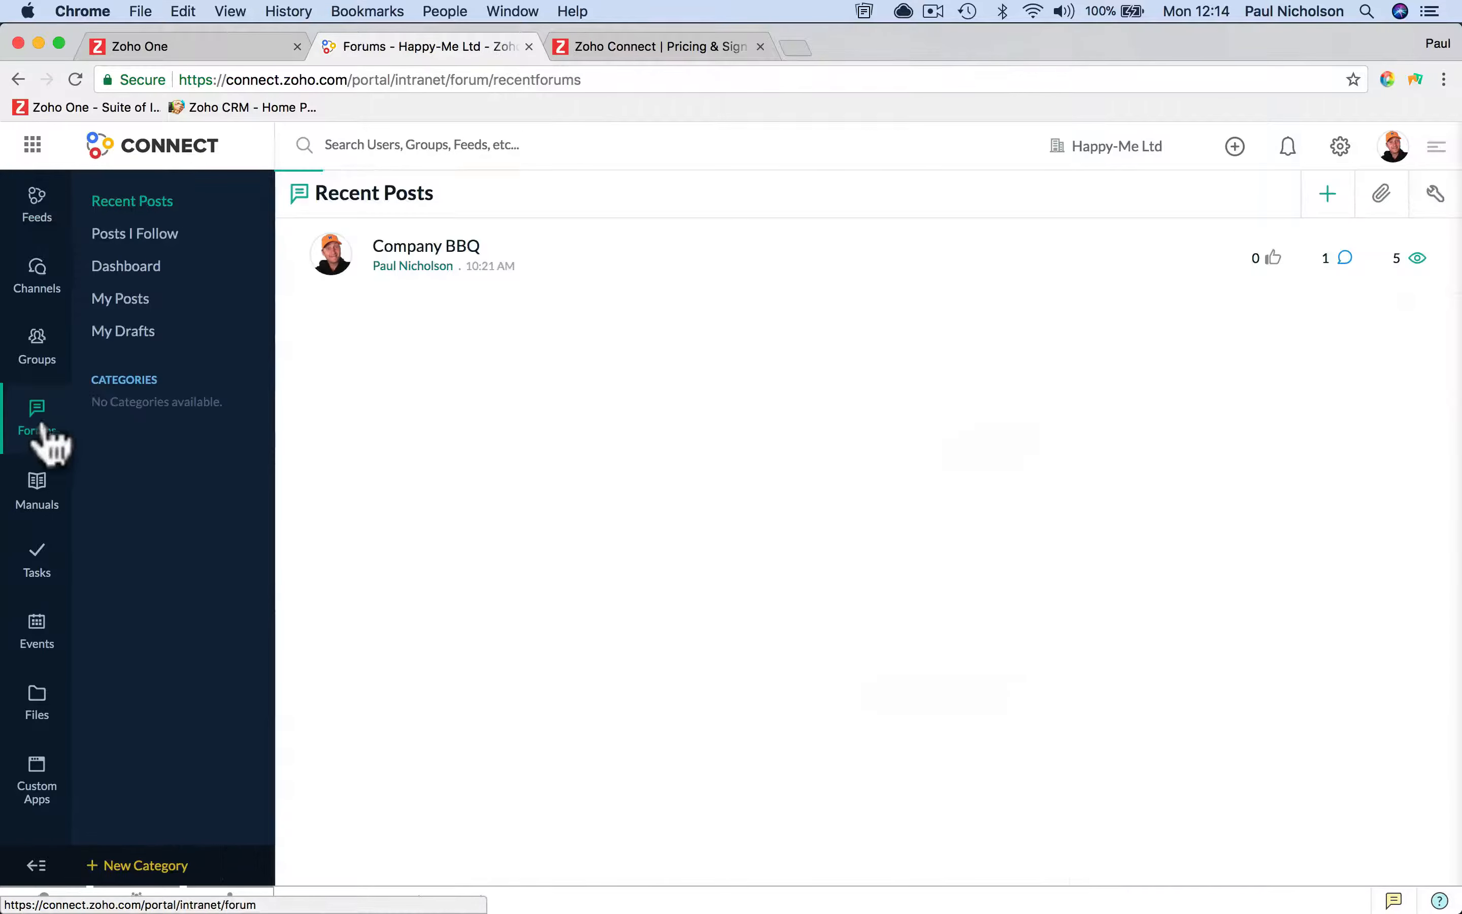
left_click(459, 249)
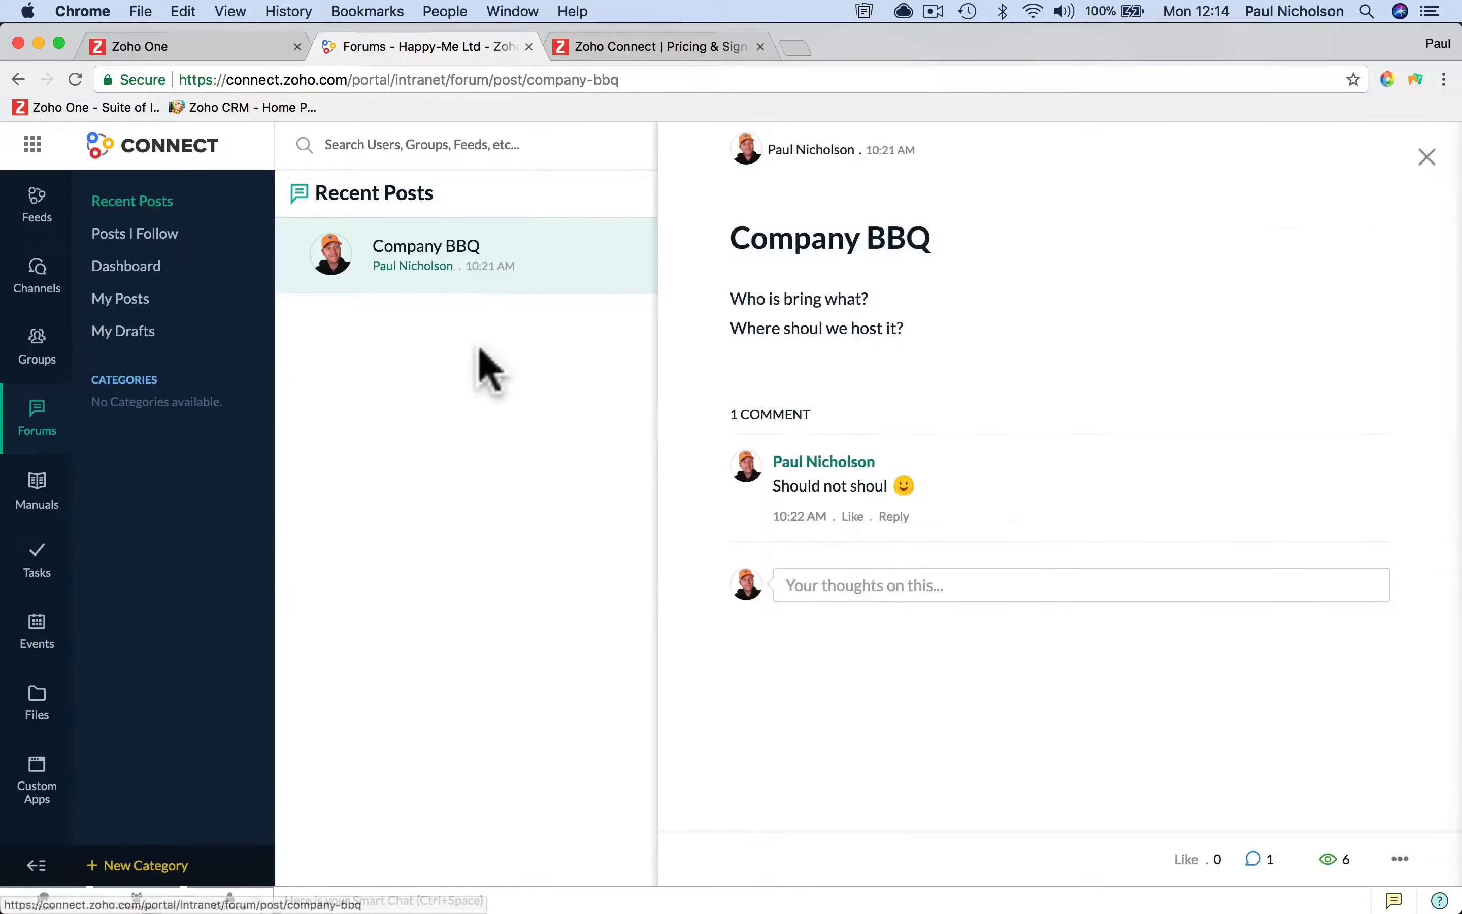
left_click(1427, 158)
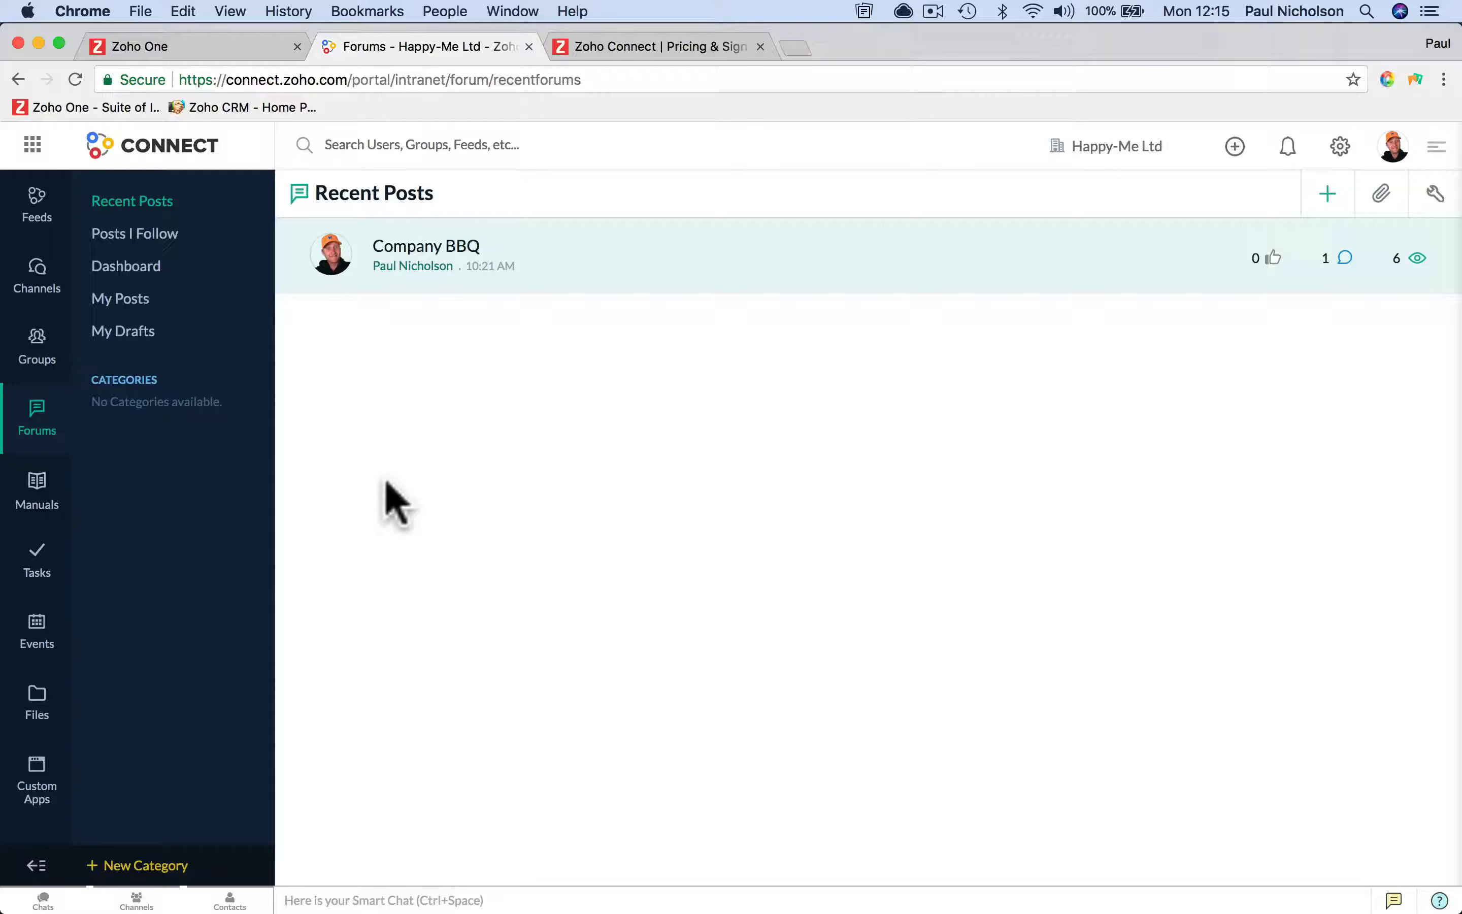
left_click(453, 257)
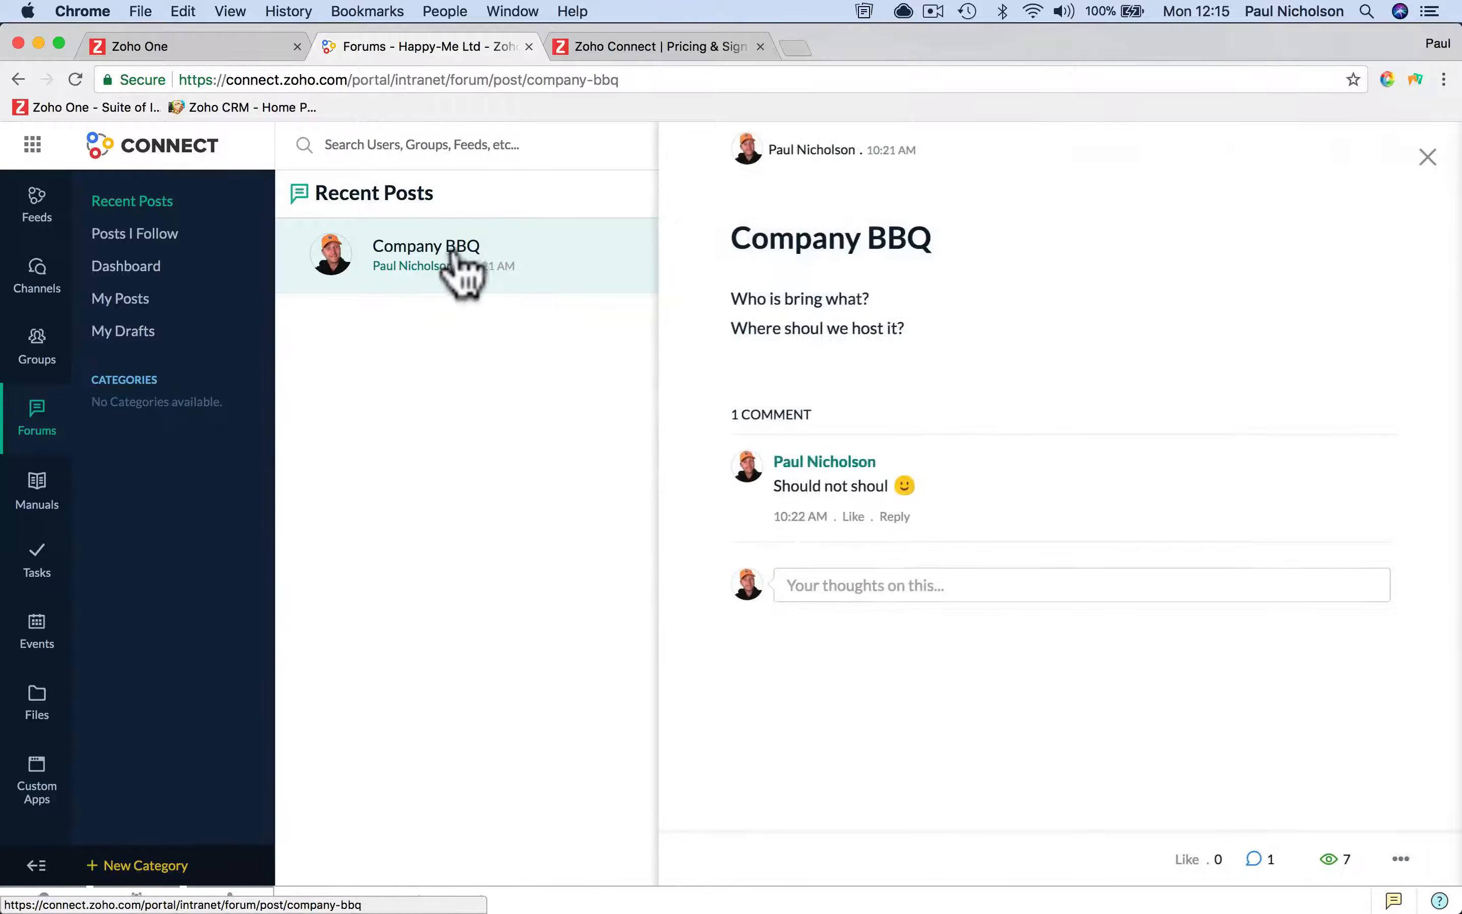
left_click(865, 584)
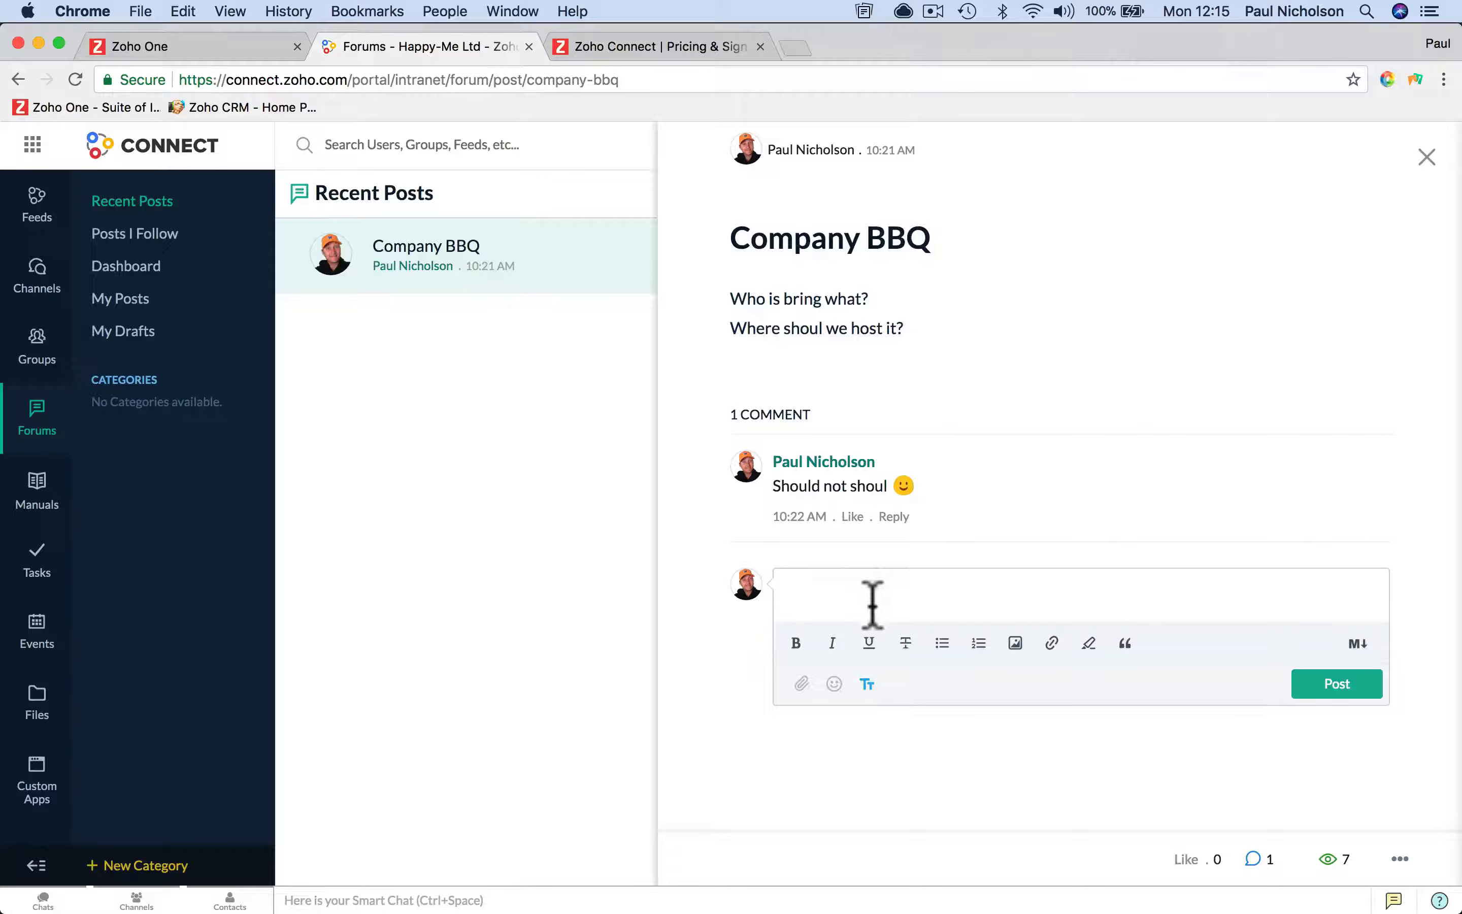
type("I")
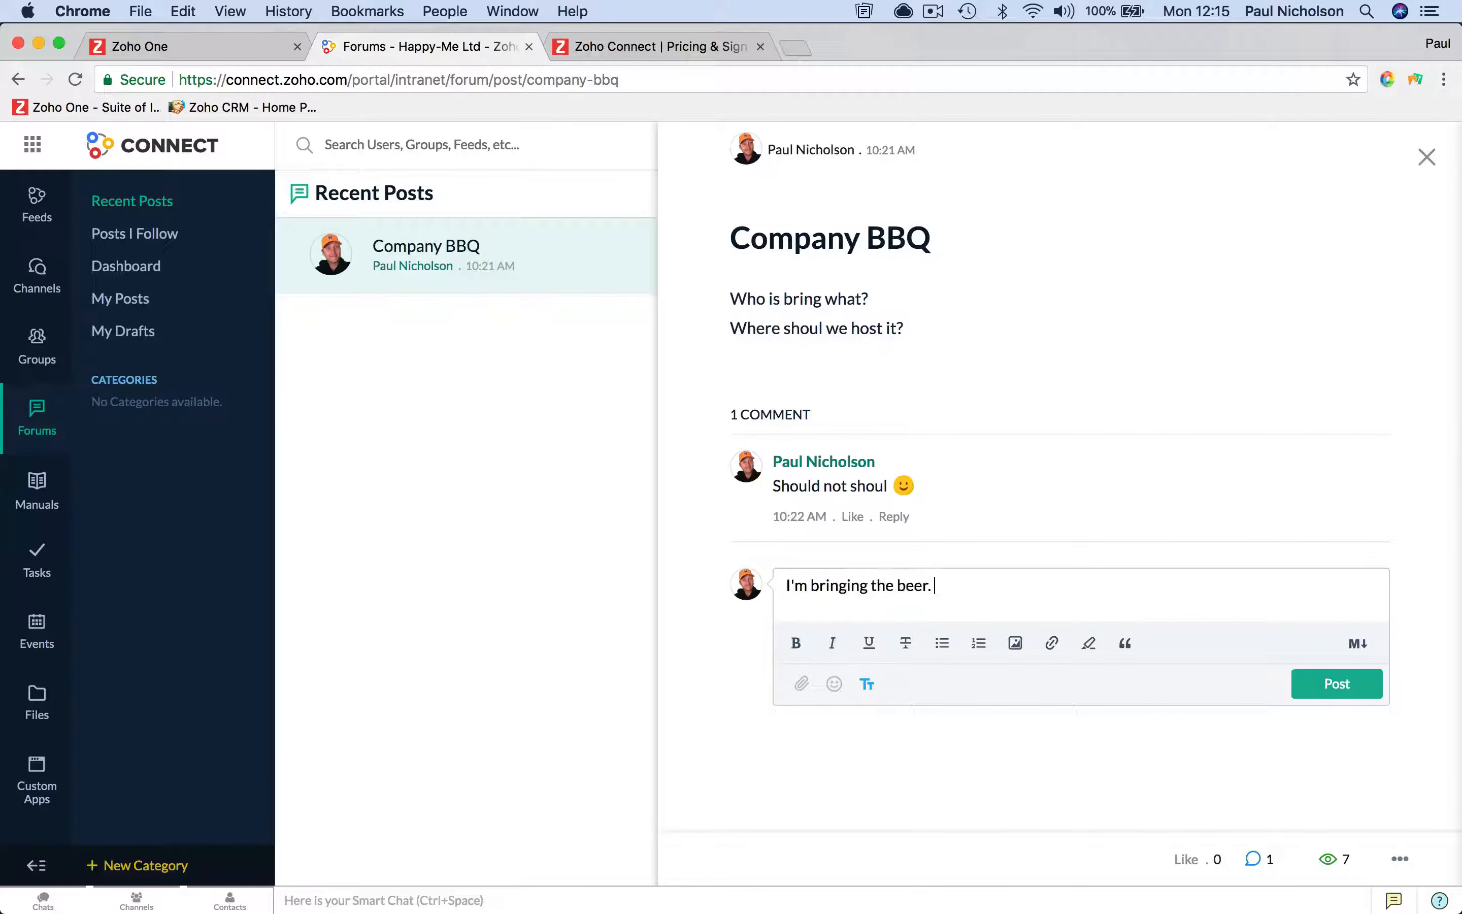
type("'m bringing the beer.")
left_click(1345, 686)
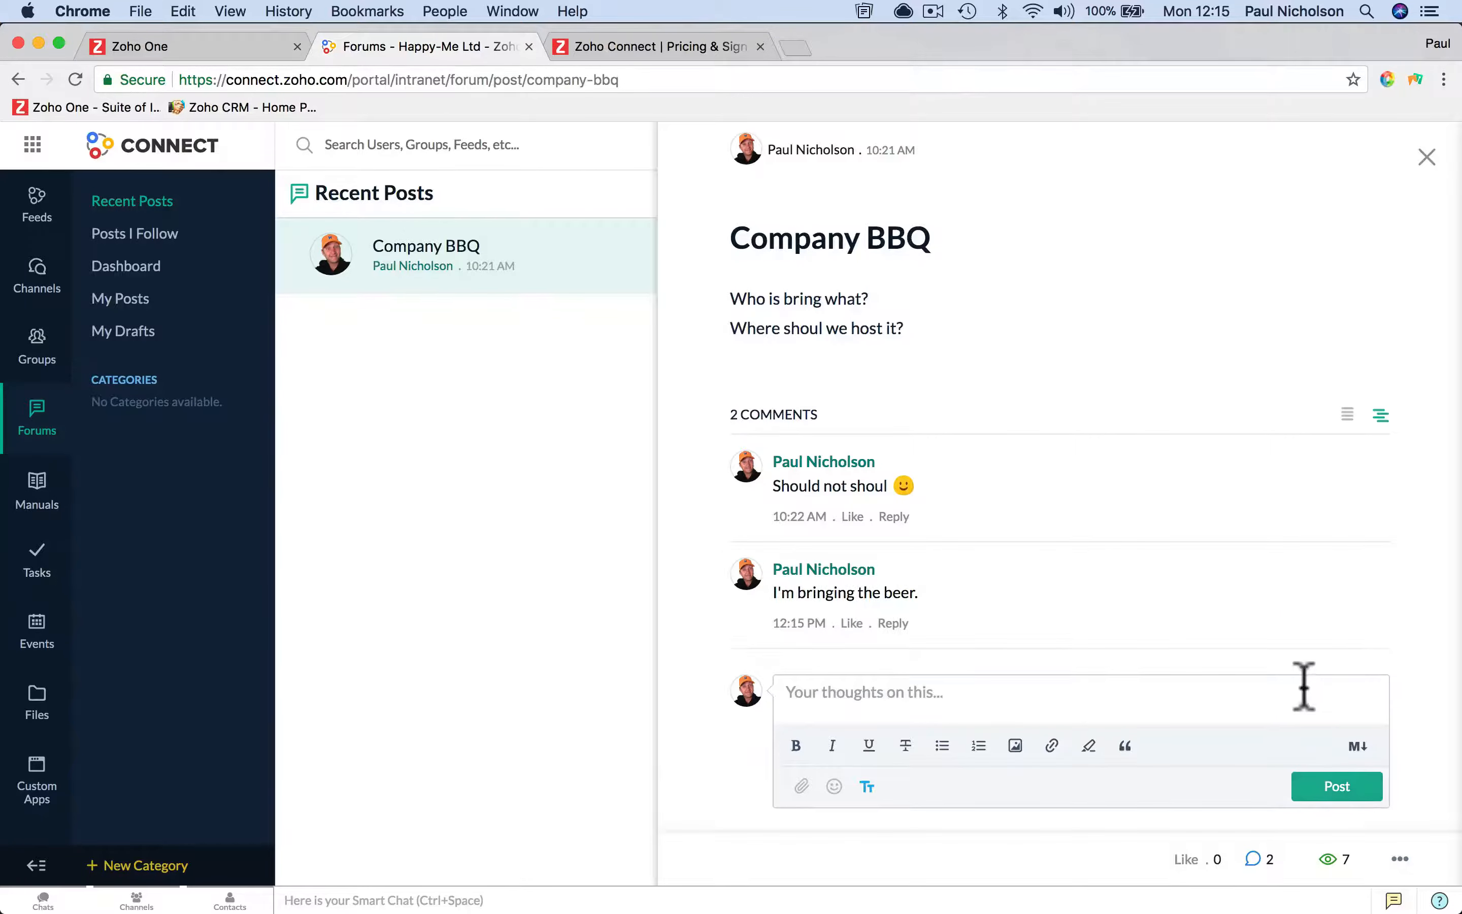
left_click(1427, 157)
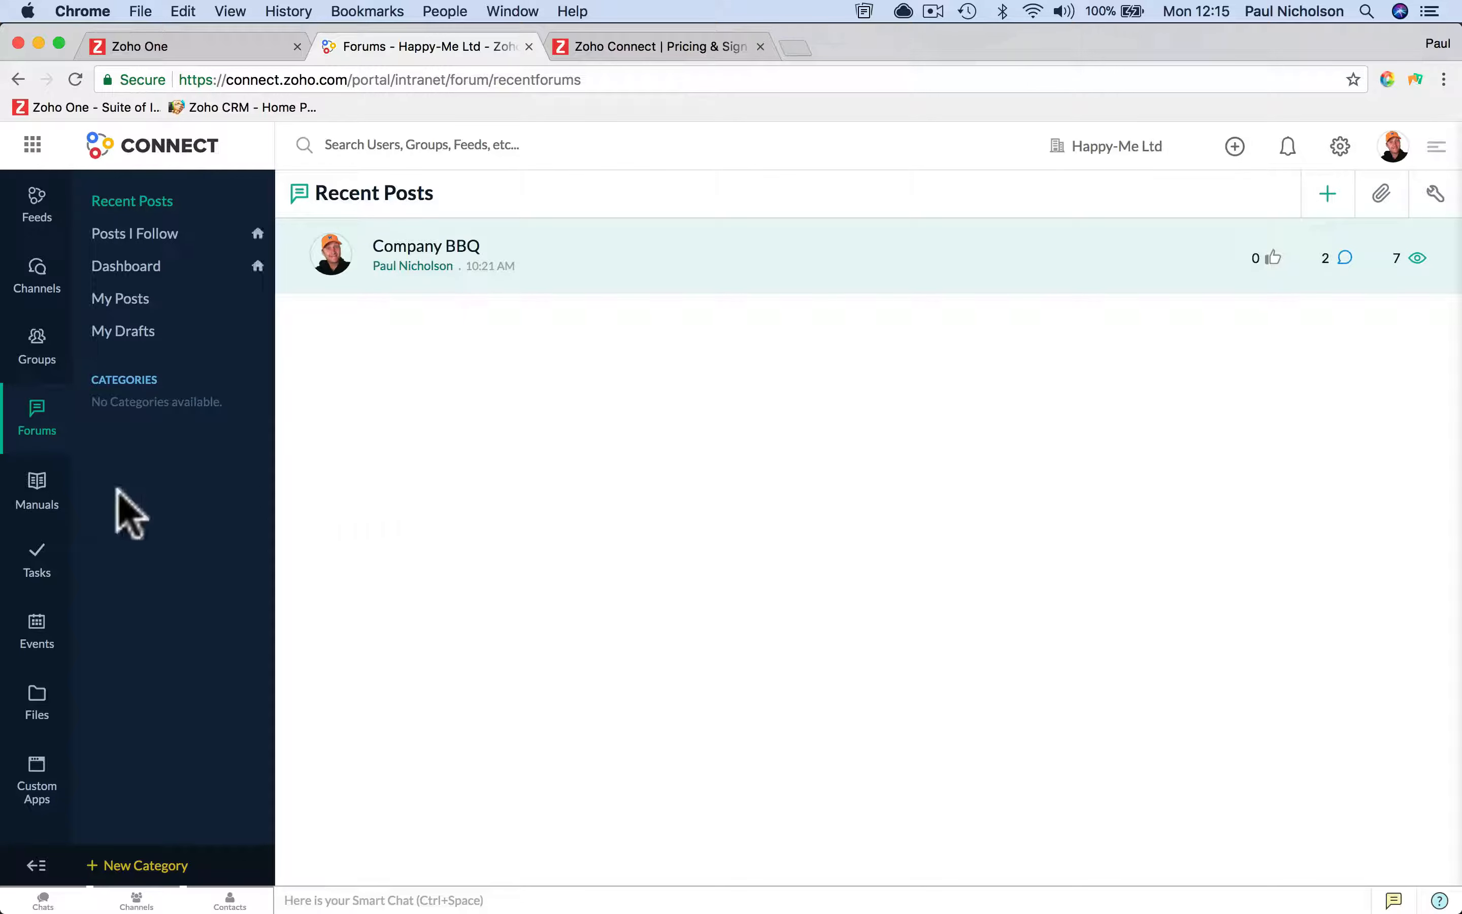
Step: In the Zoho CRM How To manual, write an article "How to setup potentials/deals" listing "Click Add", "Click Name", "Select Name" and "Add Stage."
left_click(35, 493)
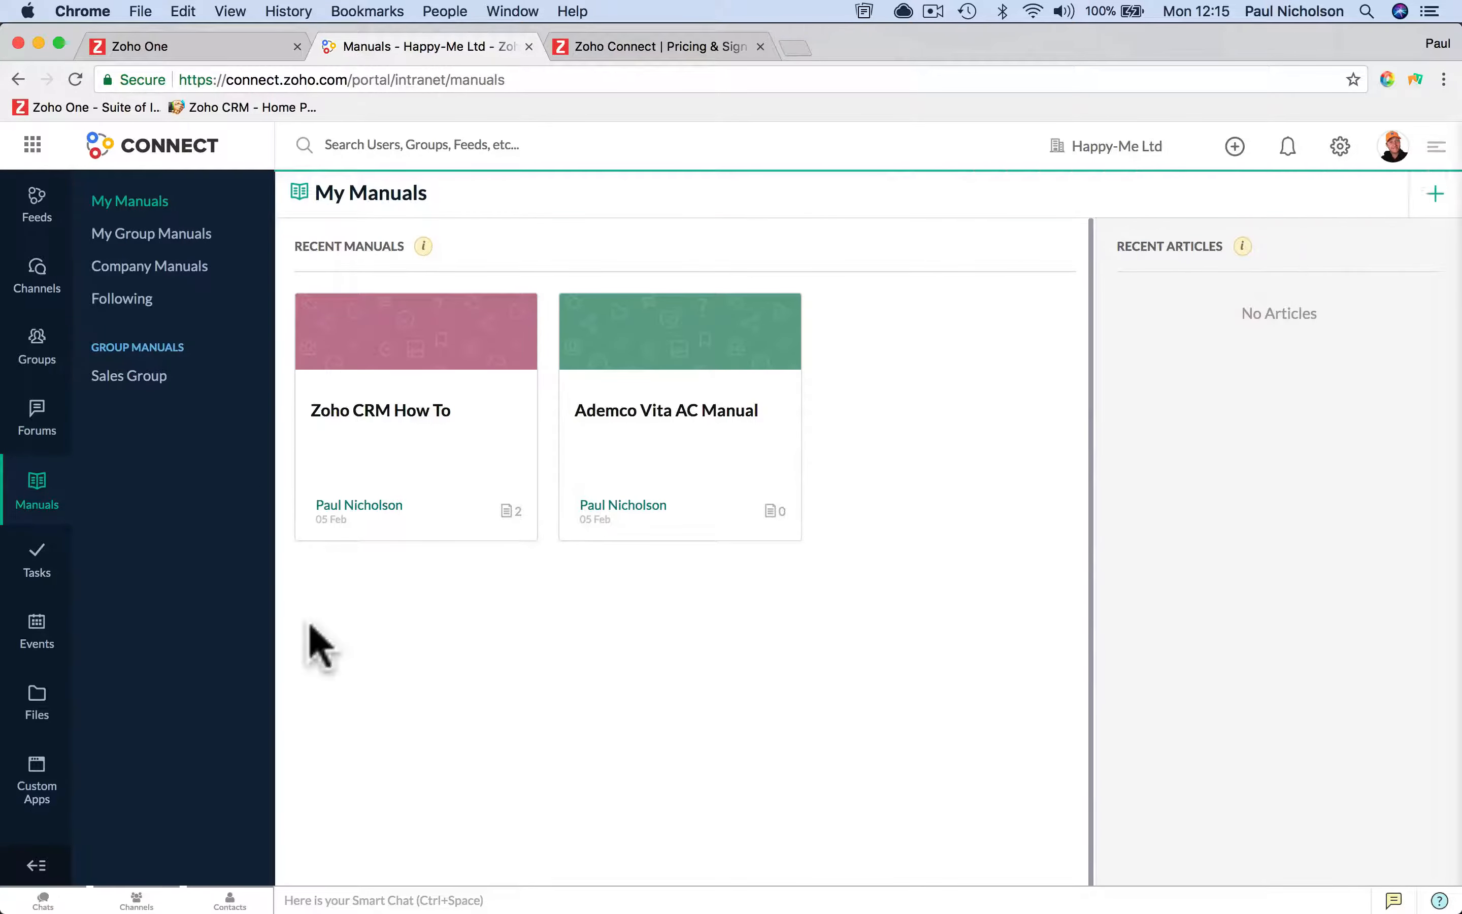
left_click(421, 406)
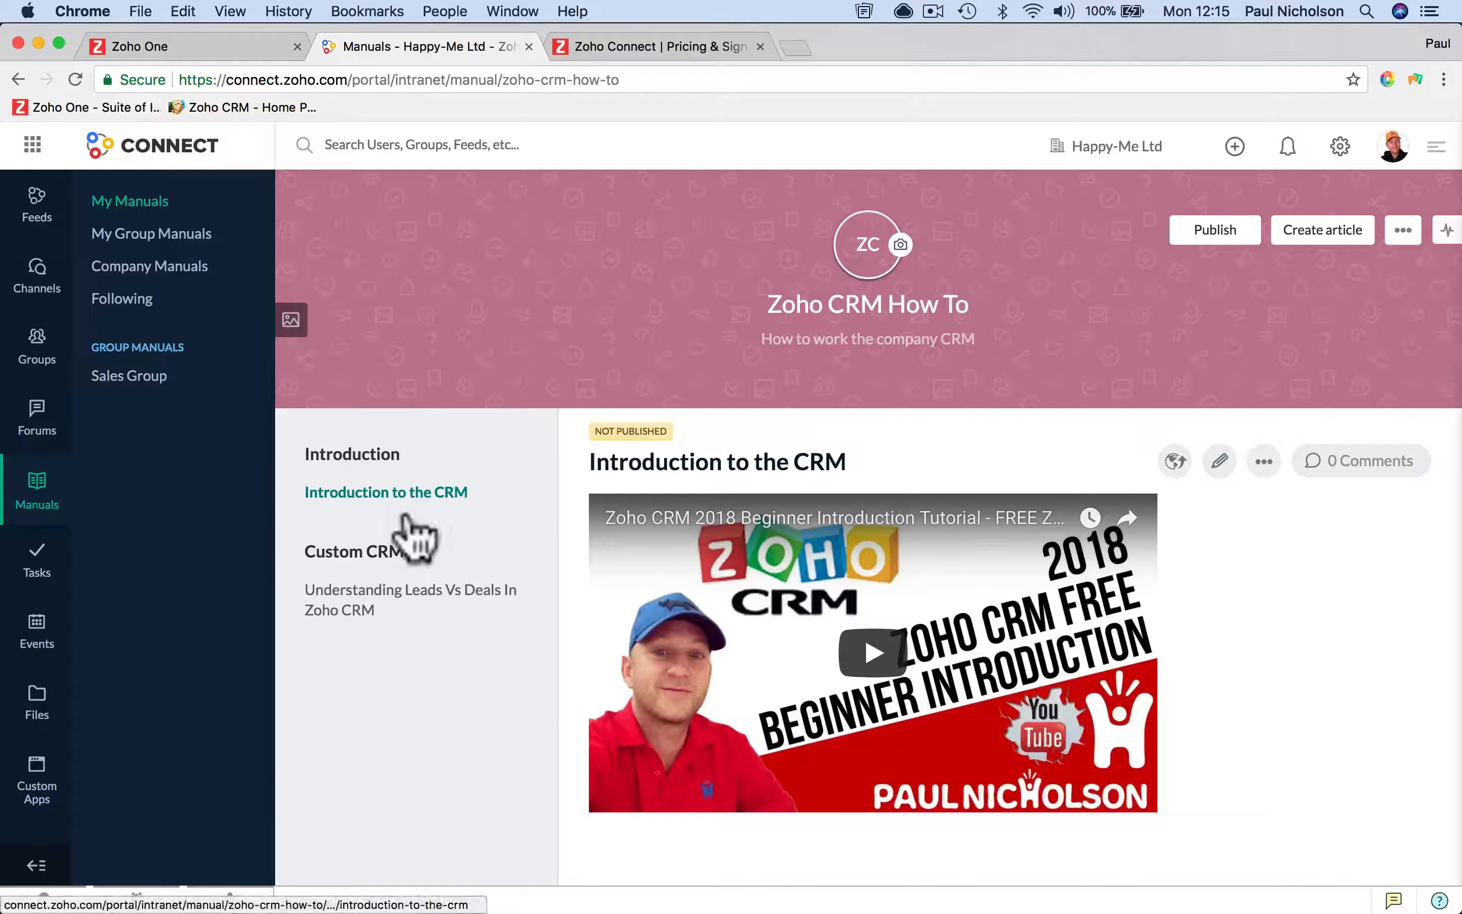
left_click(388, 596)
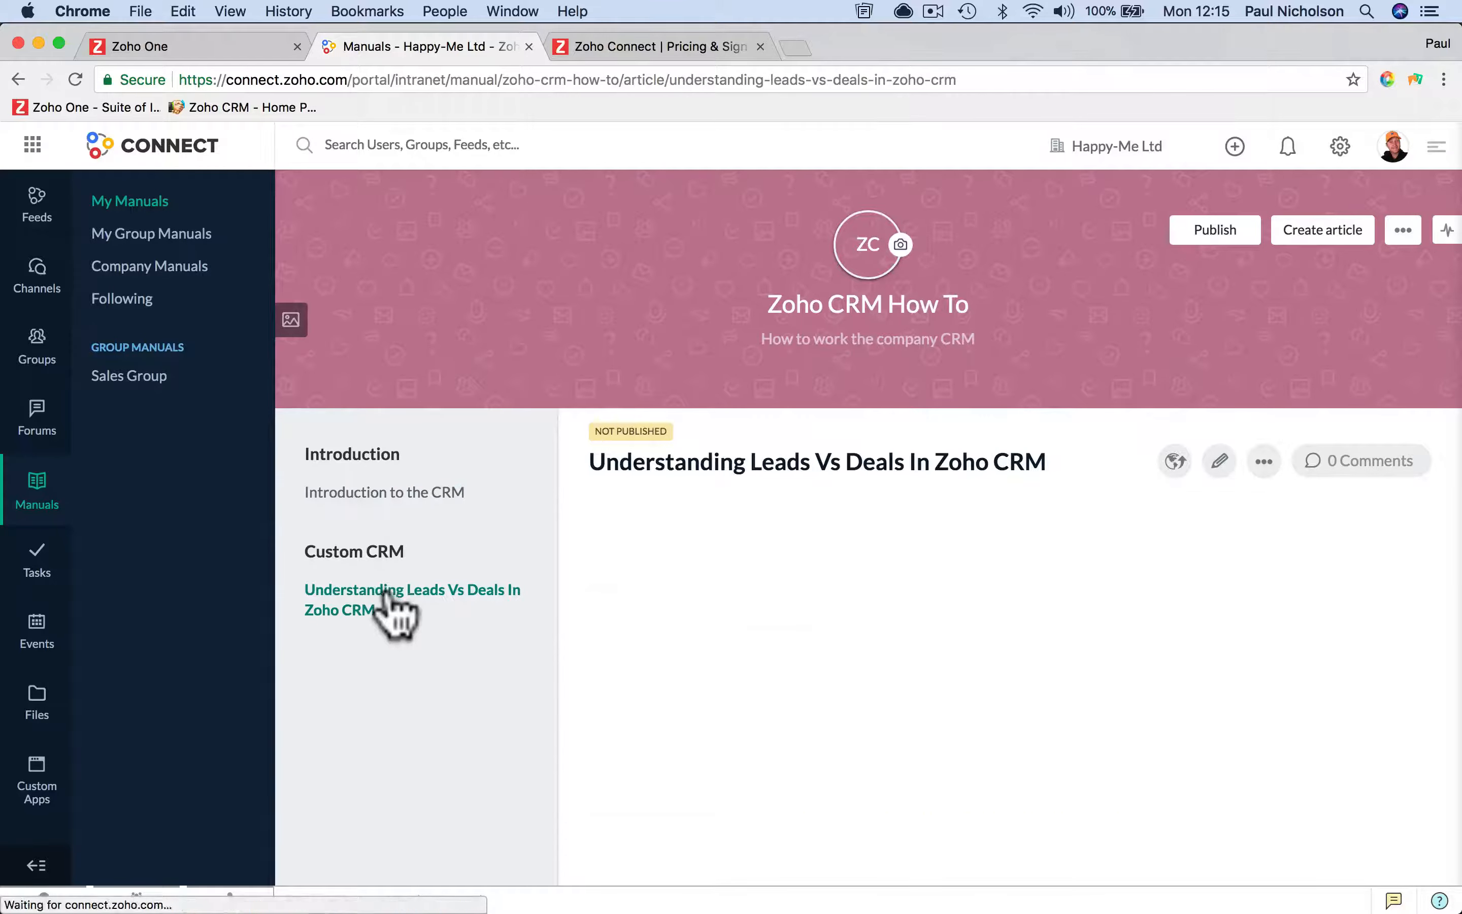
left_click(381, 495)
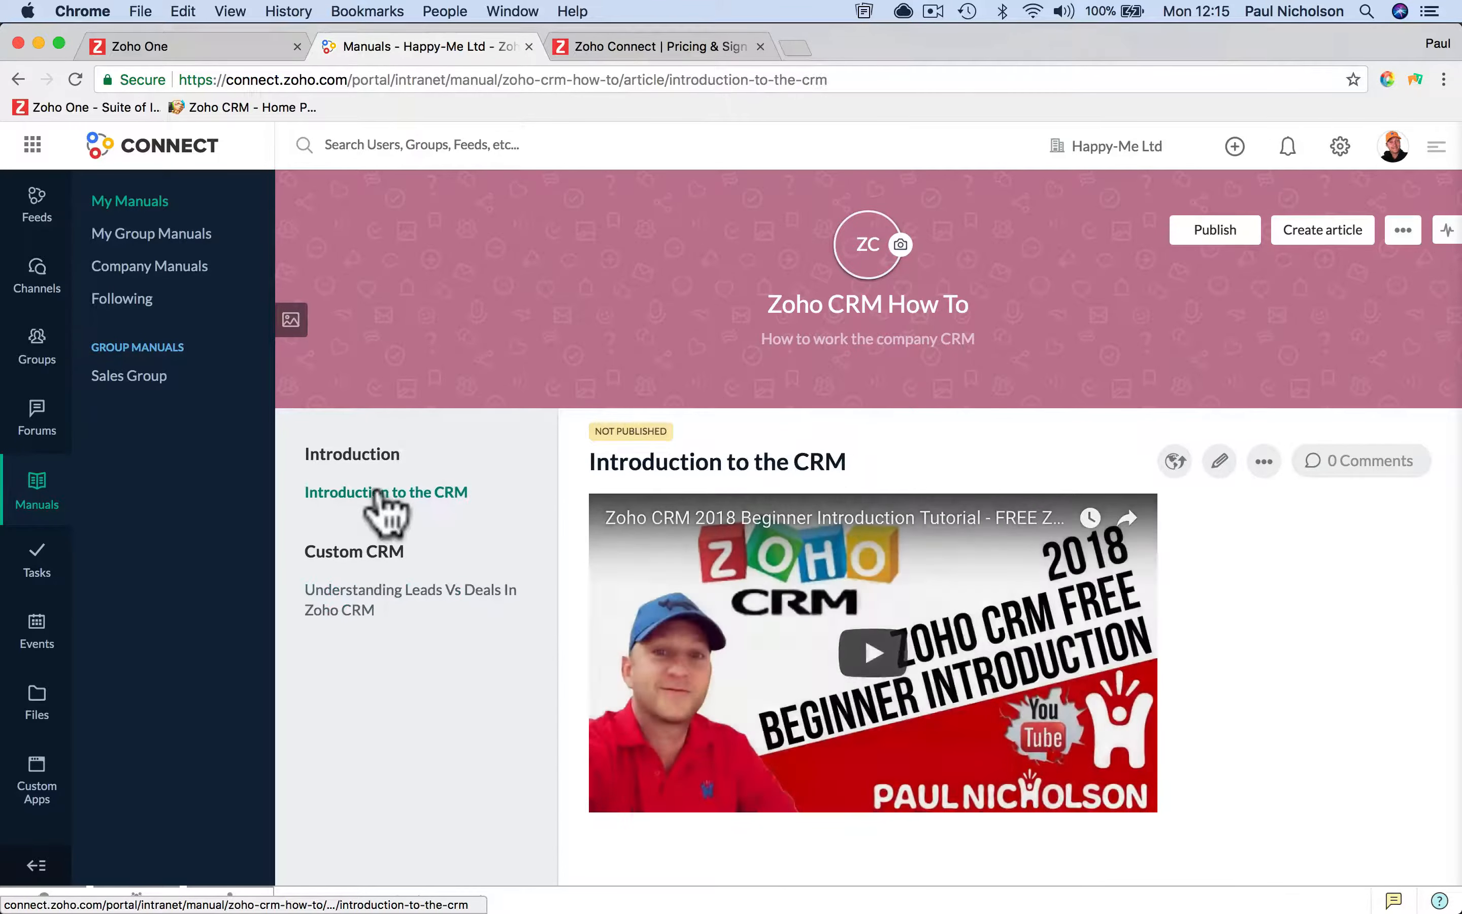
left_click(1319, 237)
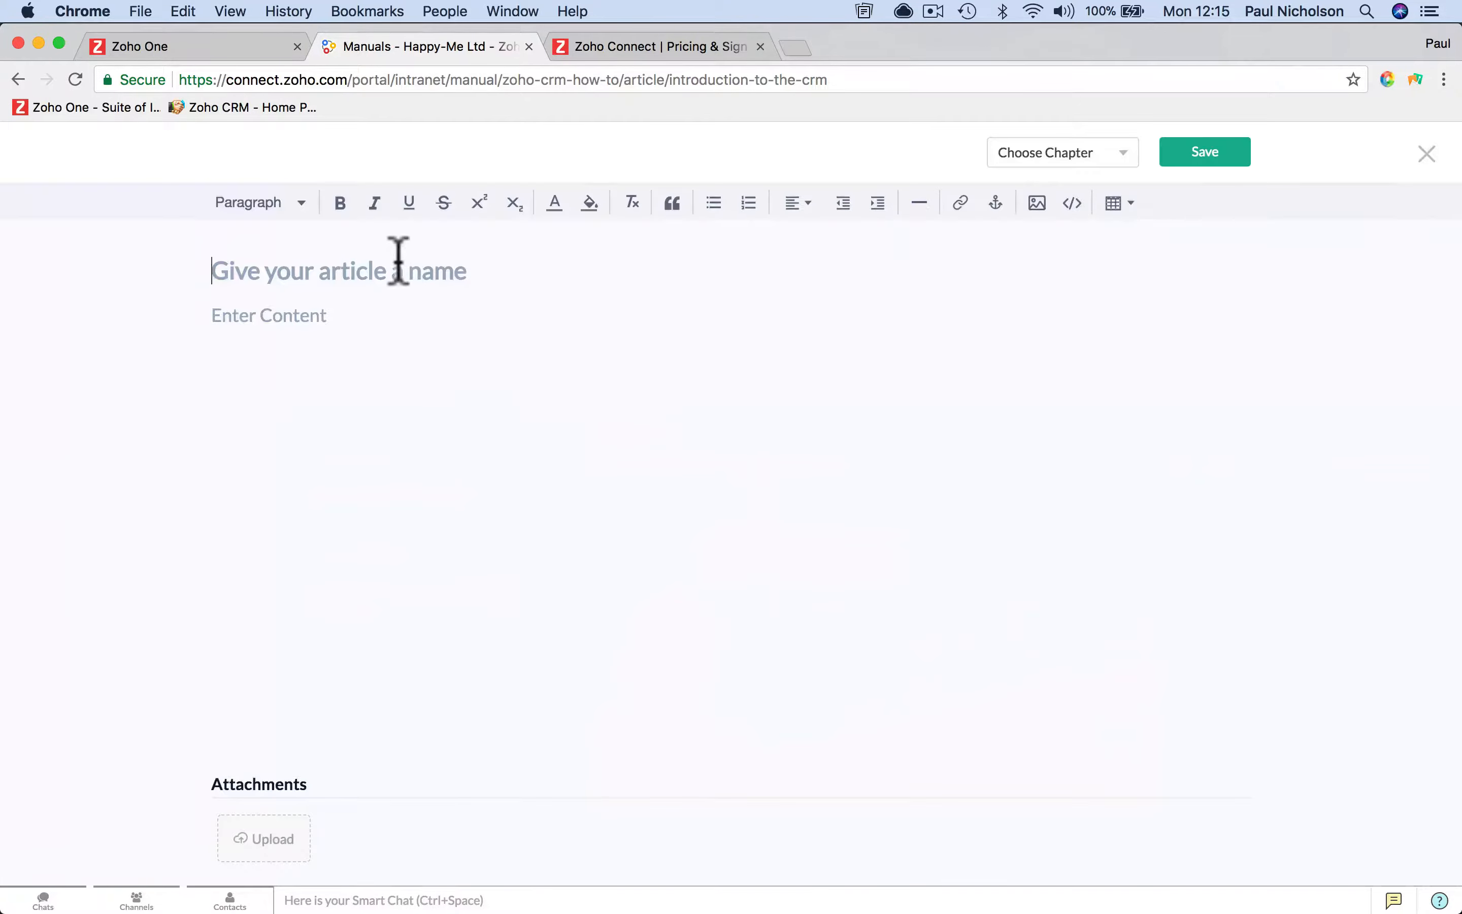
type("How to s")
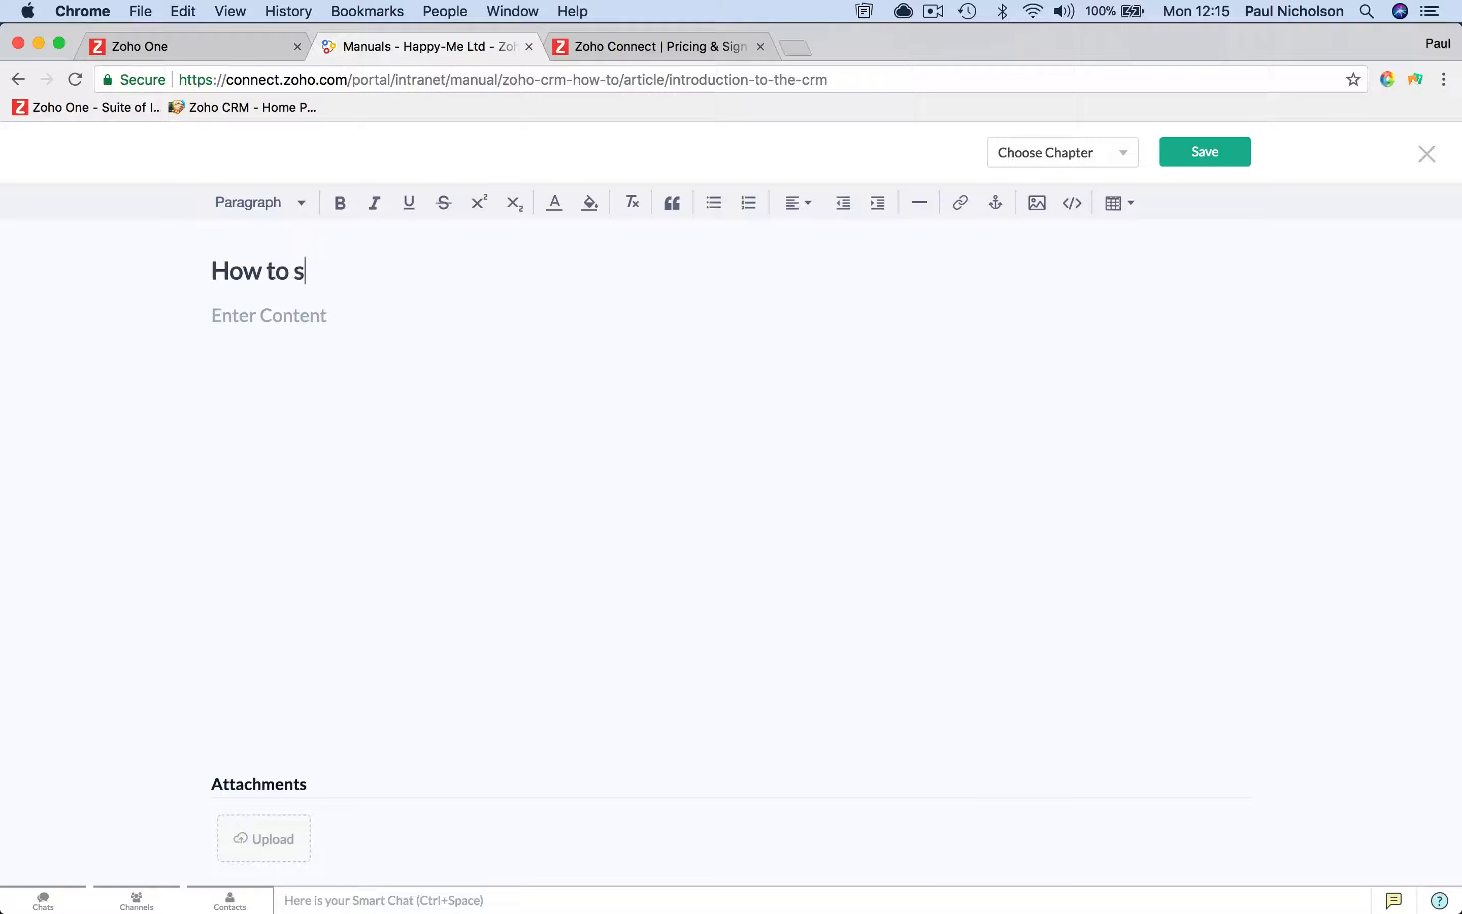
type("etup potential/")
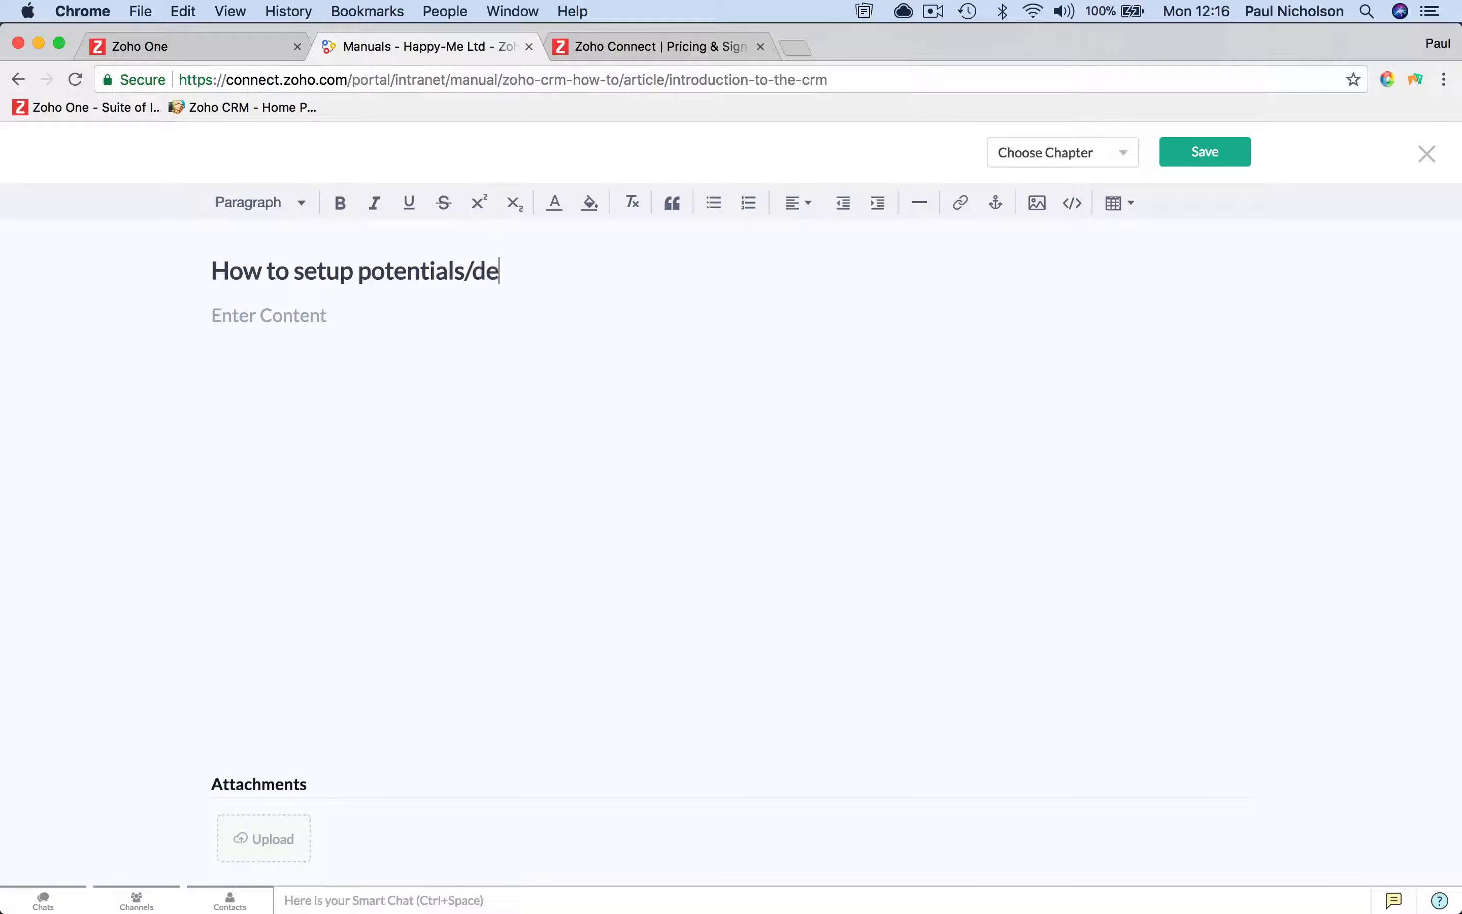
key("Tab")
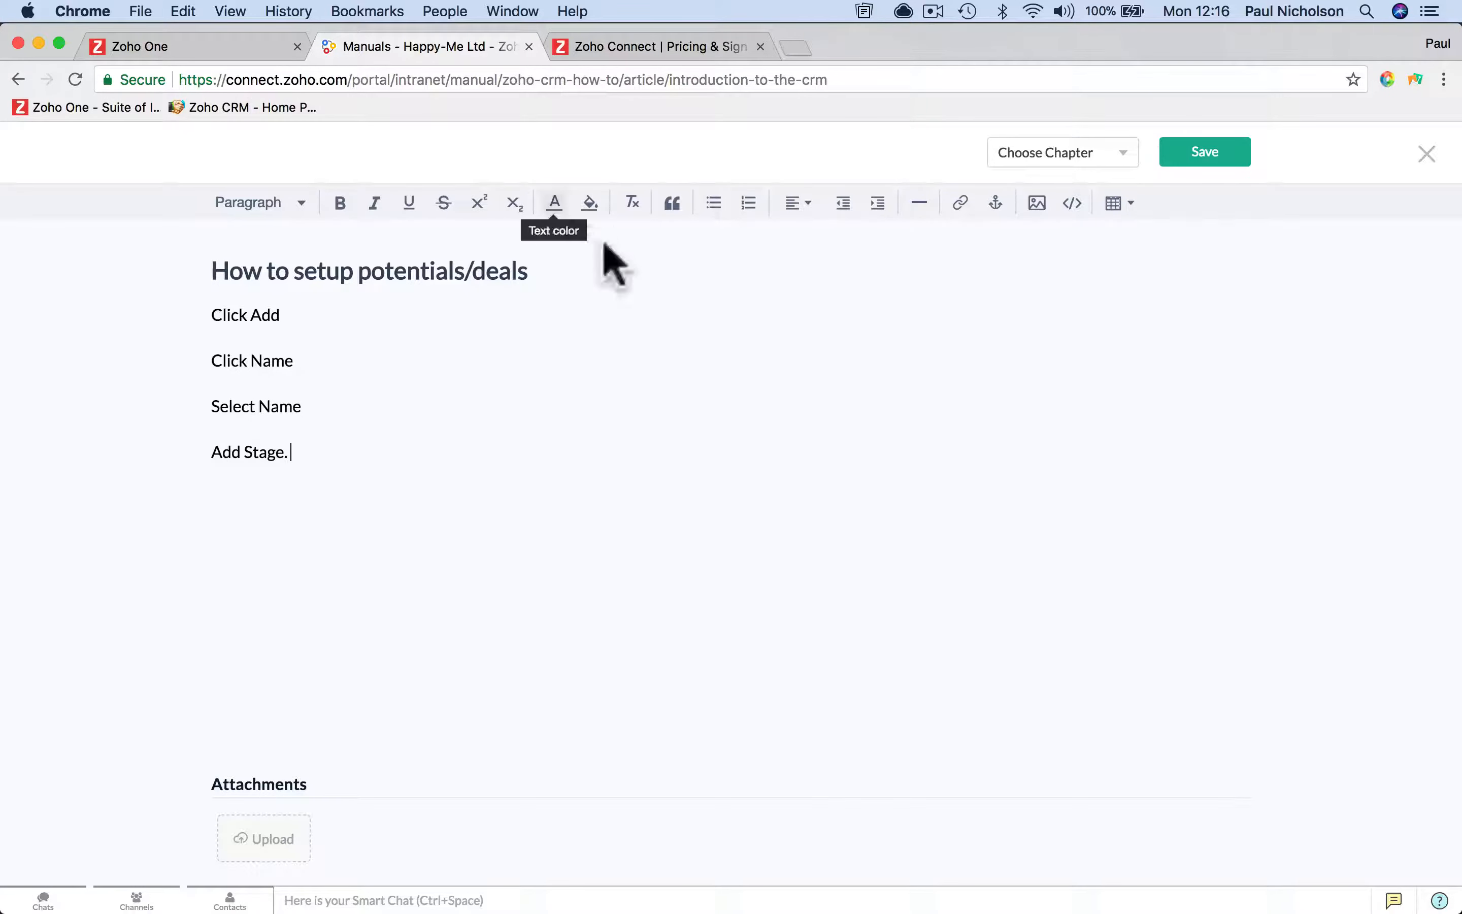
Step: Assign the new article to a newly created Potential Management chapter and save it
left_click(1008, 156)
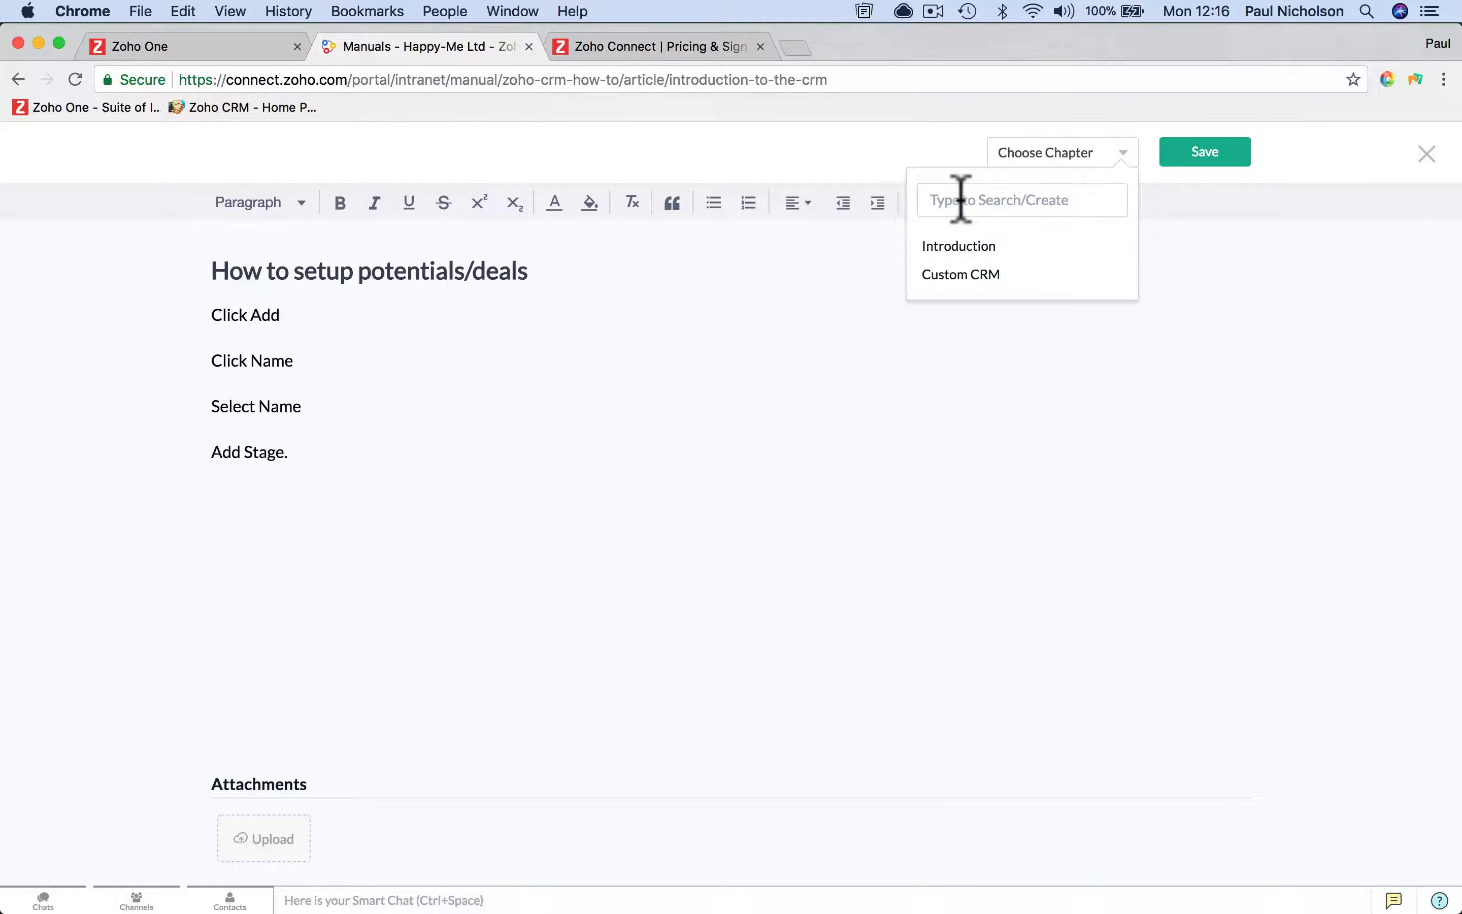
type("Potential Management")
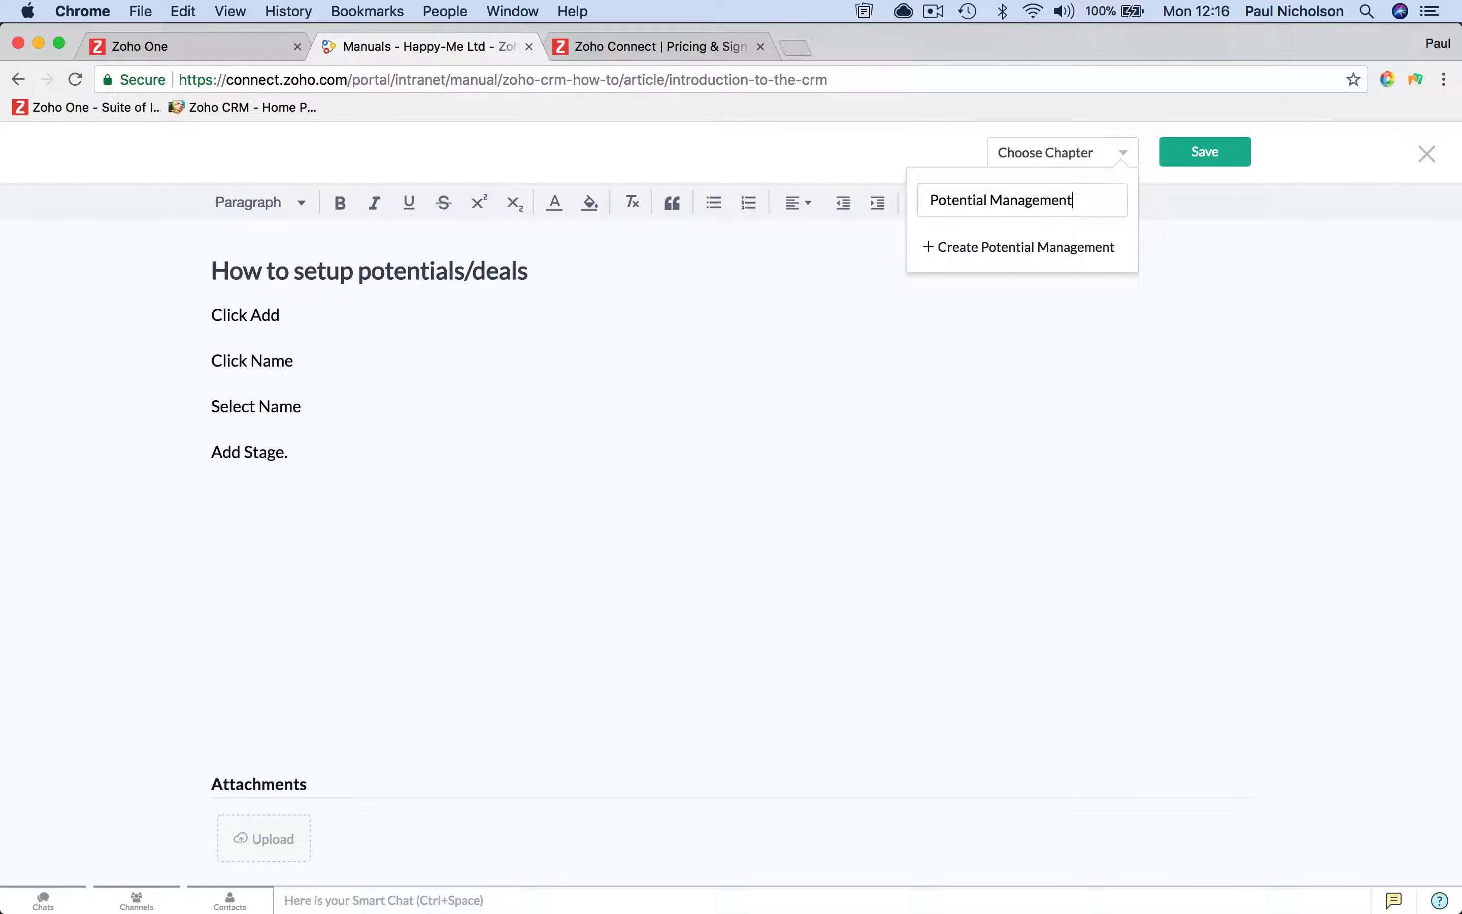
left_click(1034, 247)
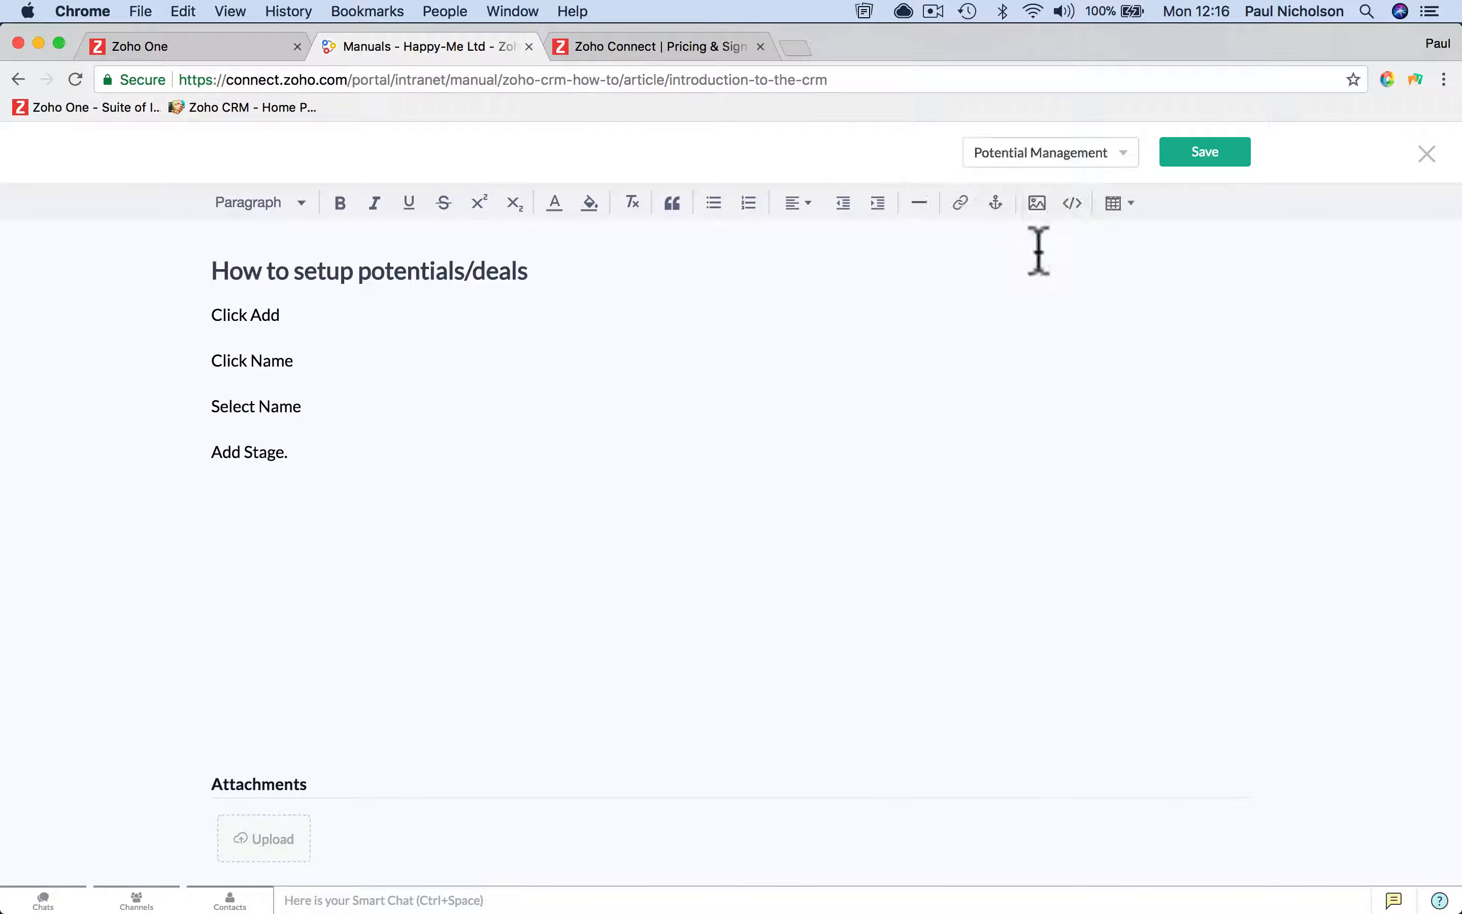
left_click(1196, 154)
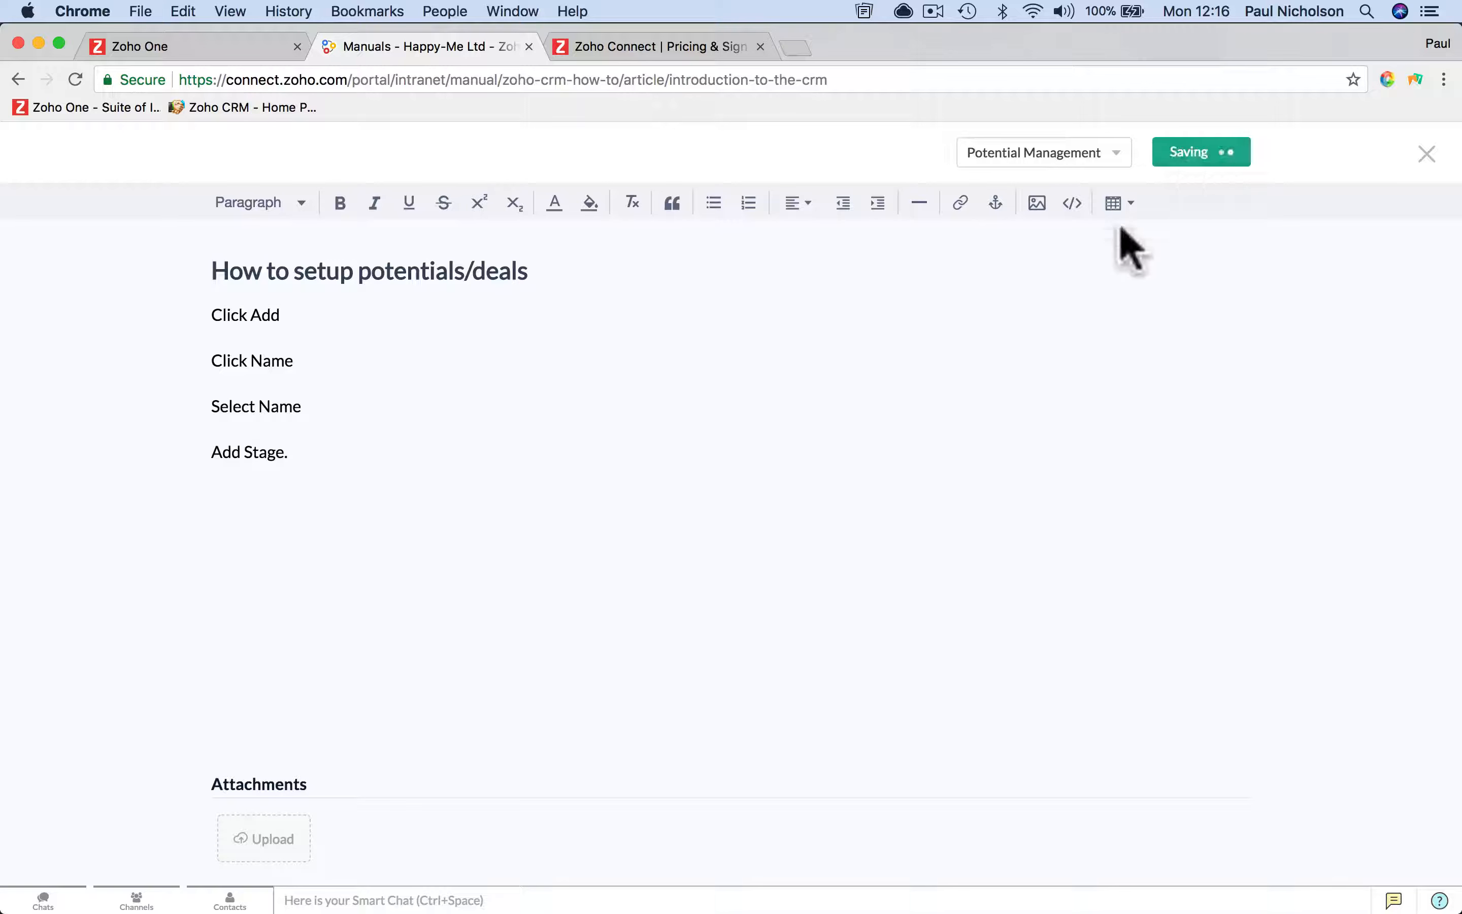
left_click(1101, 155)
left_click(1230, 253)
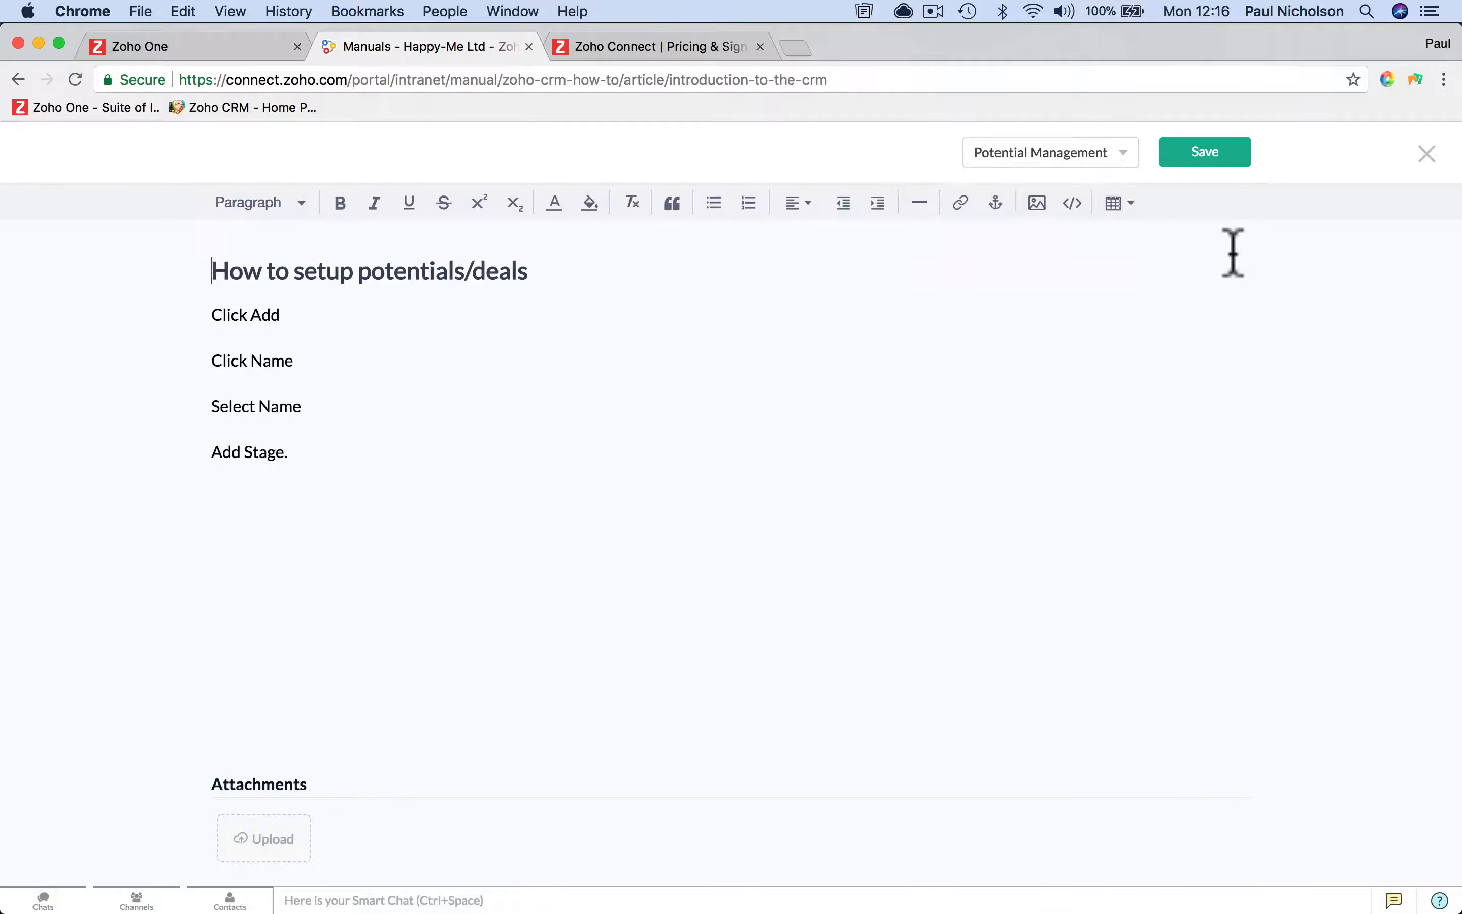
left_click(1202, 160)
left_click(1425, 156)
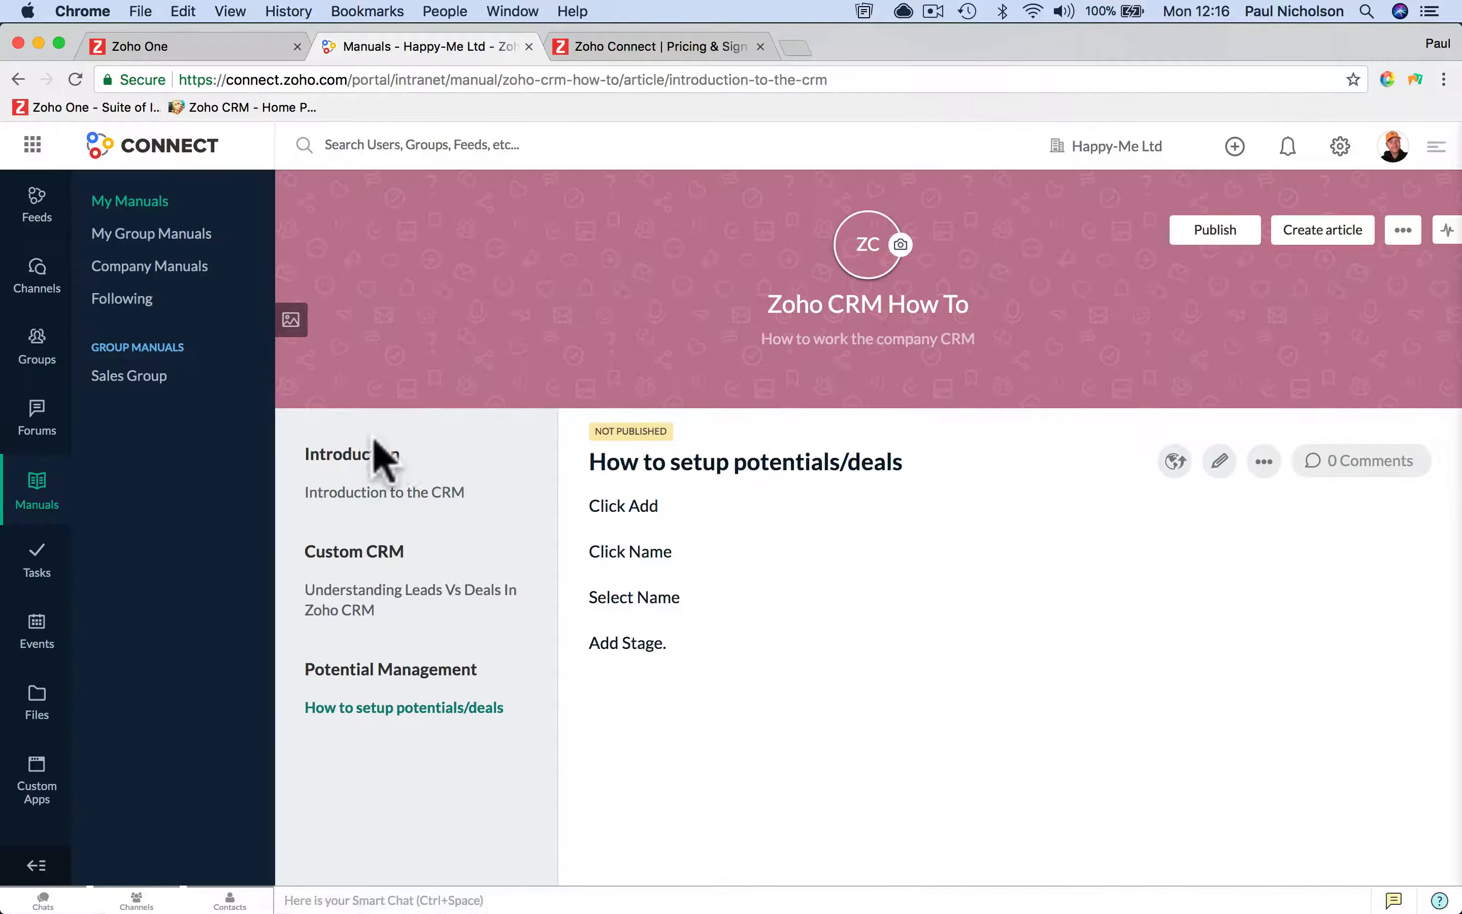
Step: Review the Introduction to the CRM and Understanding Leads Vs Deals In Zoho CRM articles, including the latter's article options and edit view
left_click(365, 494)
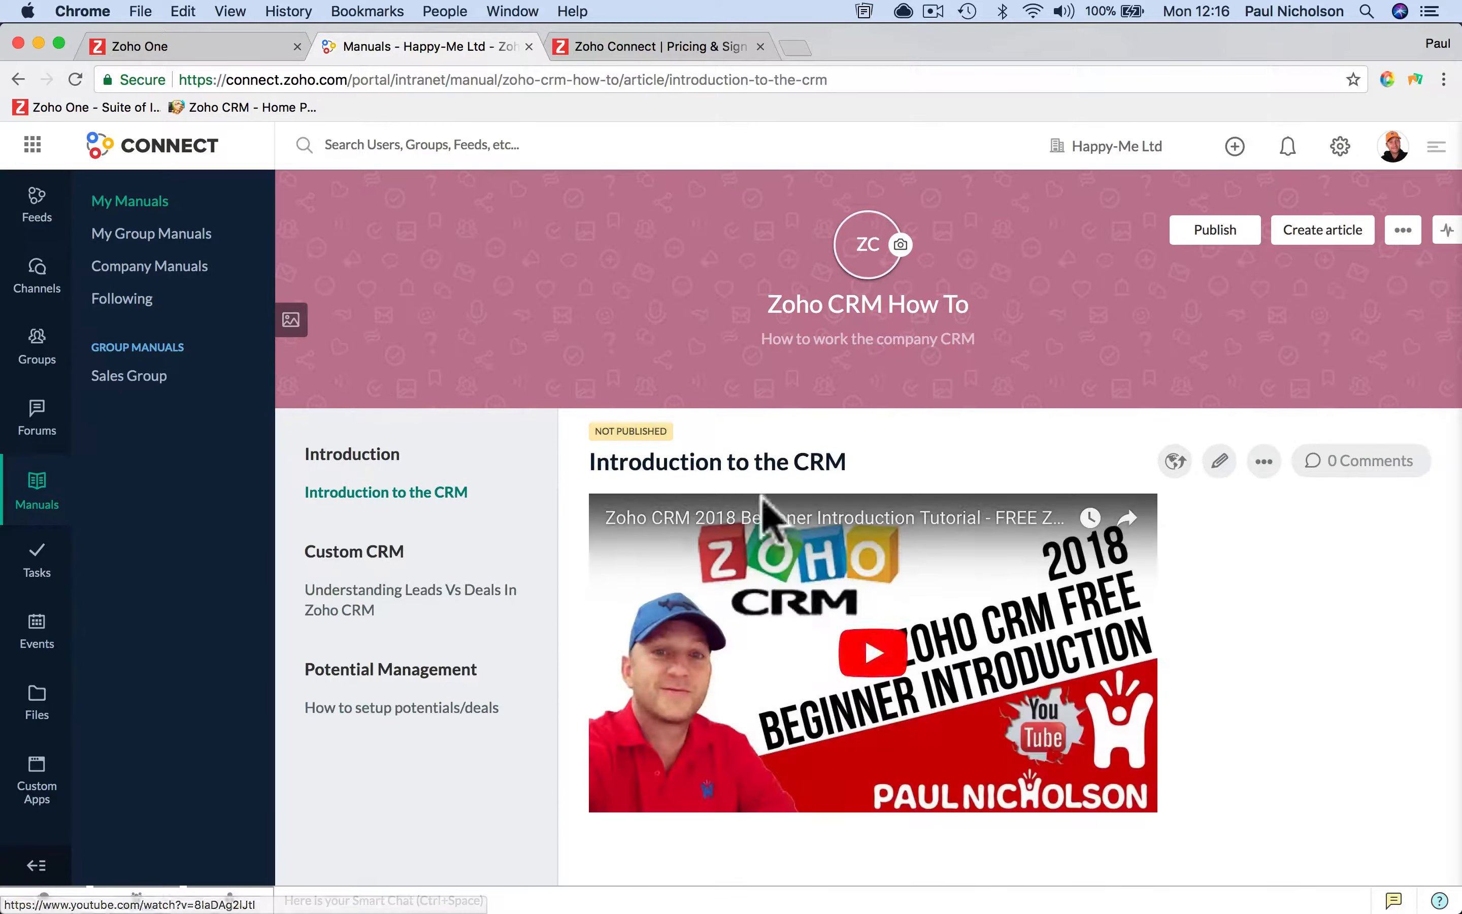
left_click(426, 596)
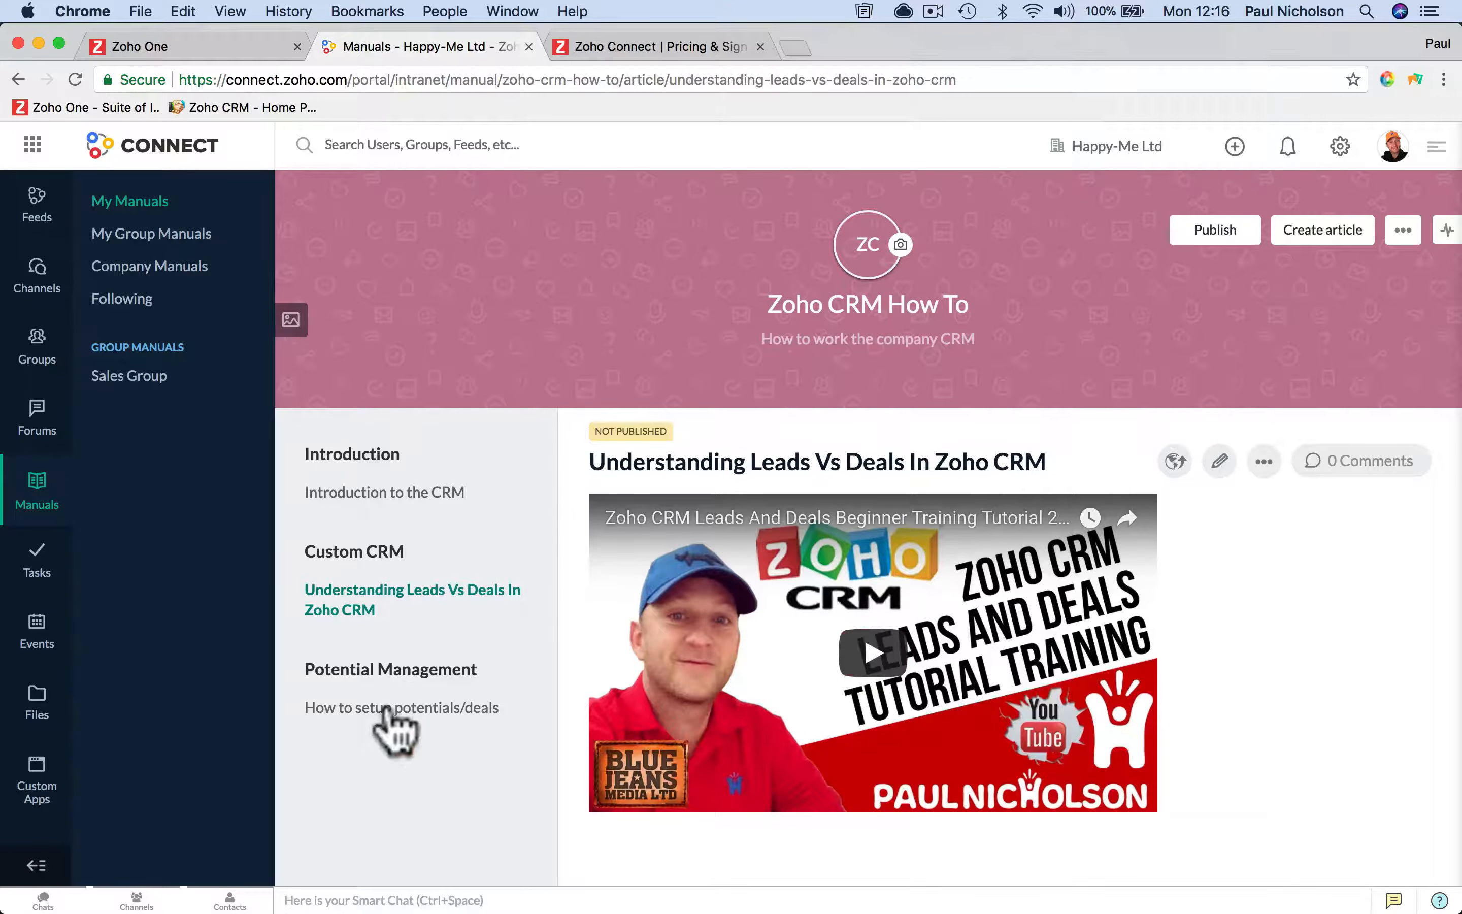
left_click(1265, 462)
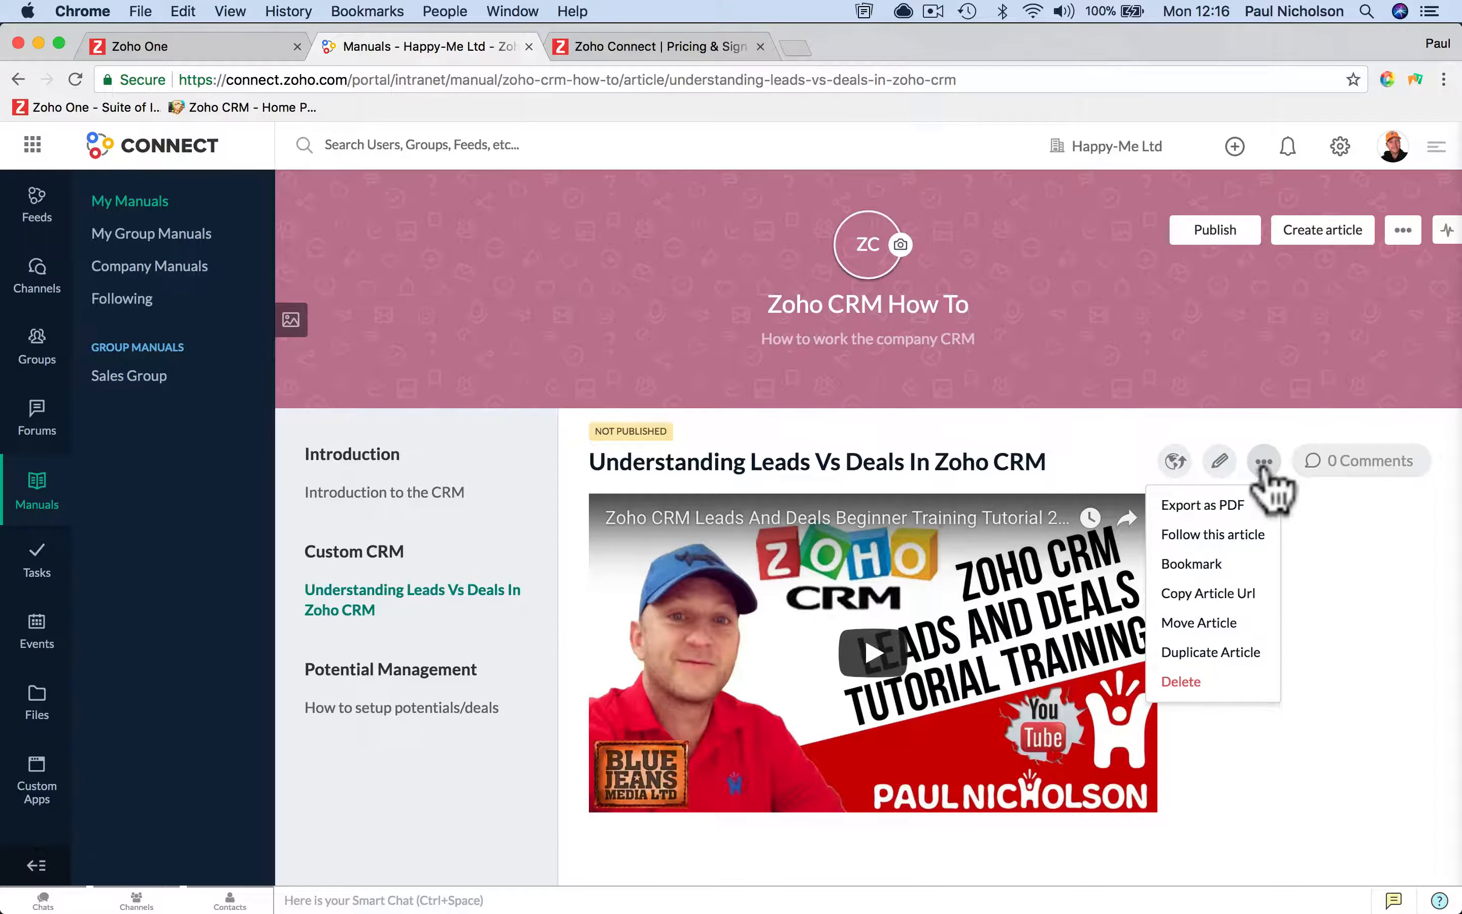
left_click(1326, 483)
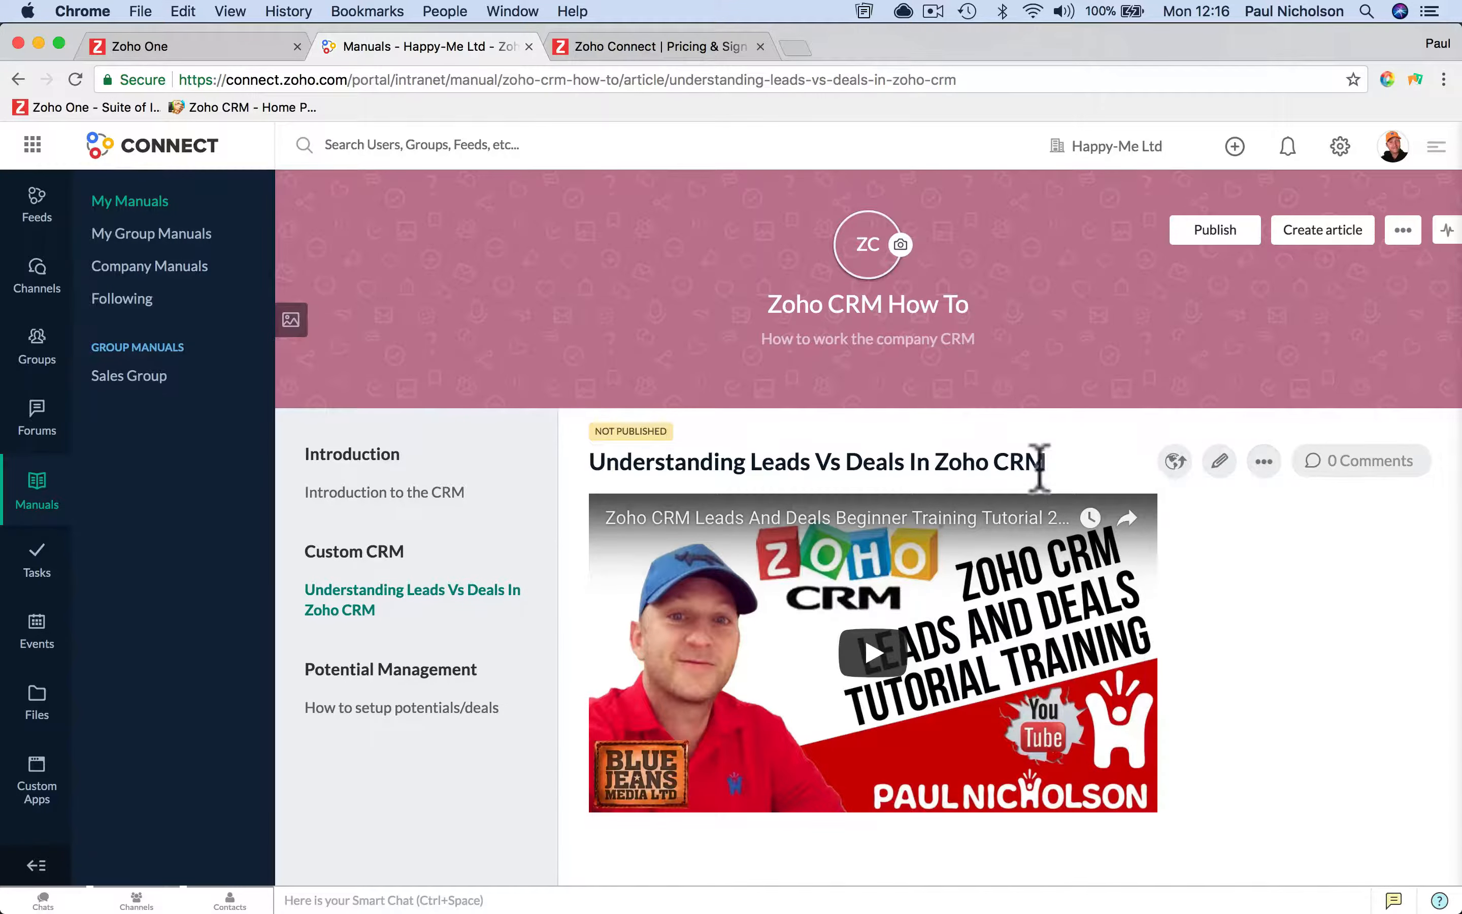
left_click(1219, 462)
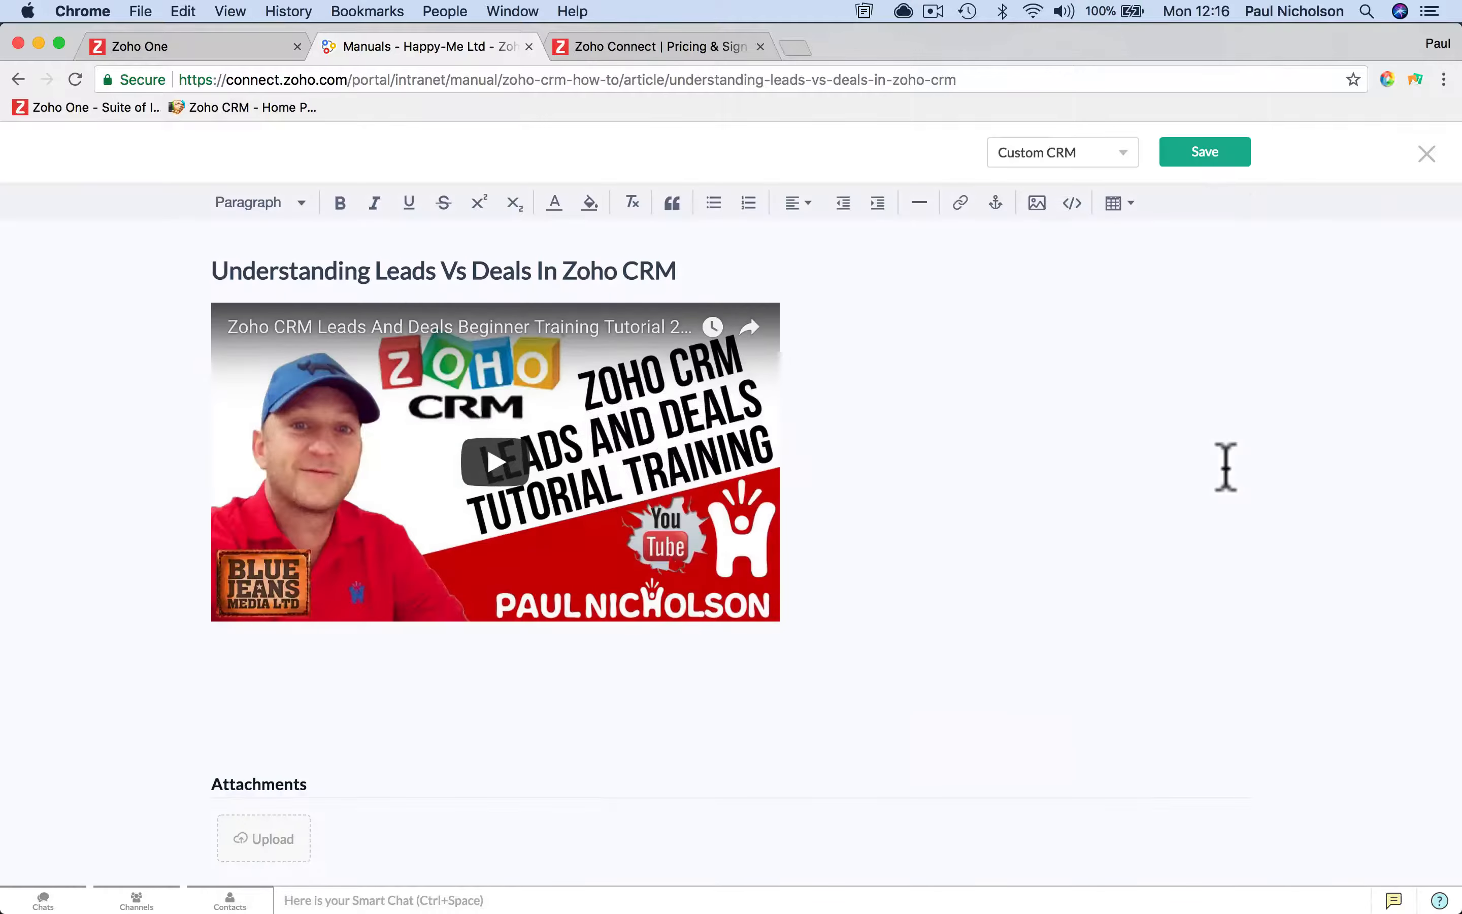
left_click(1205, 153)
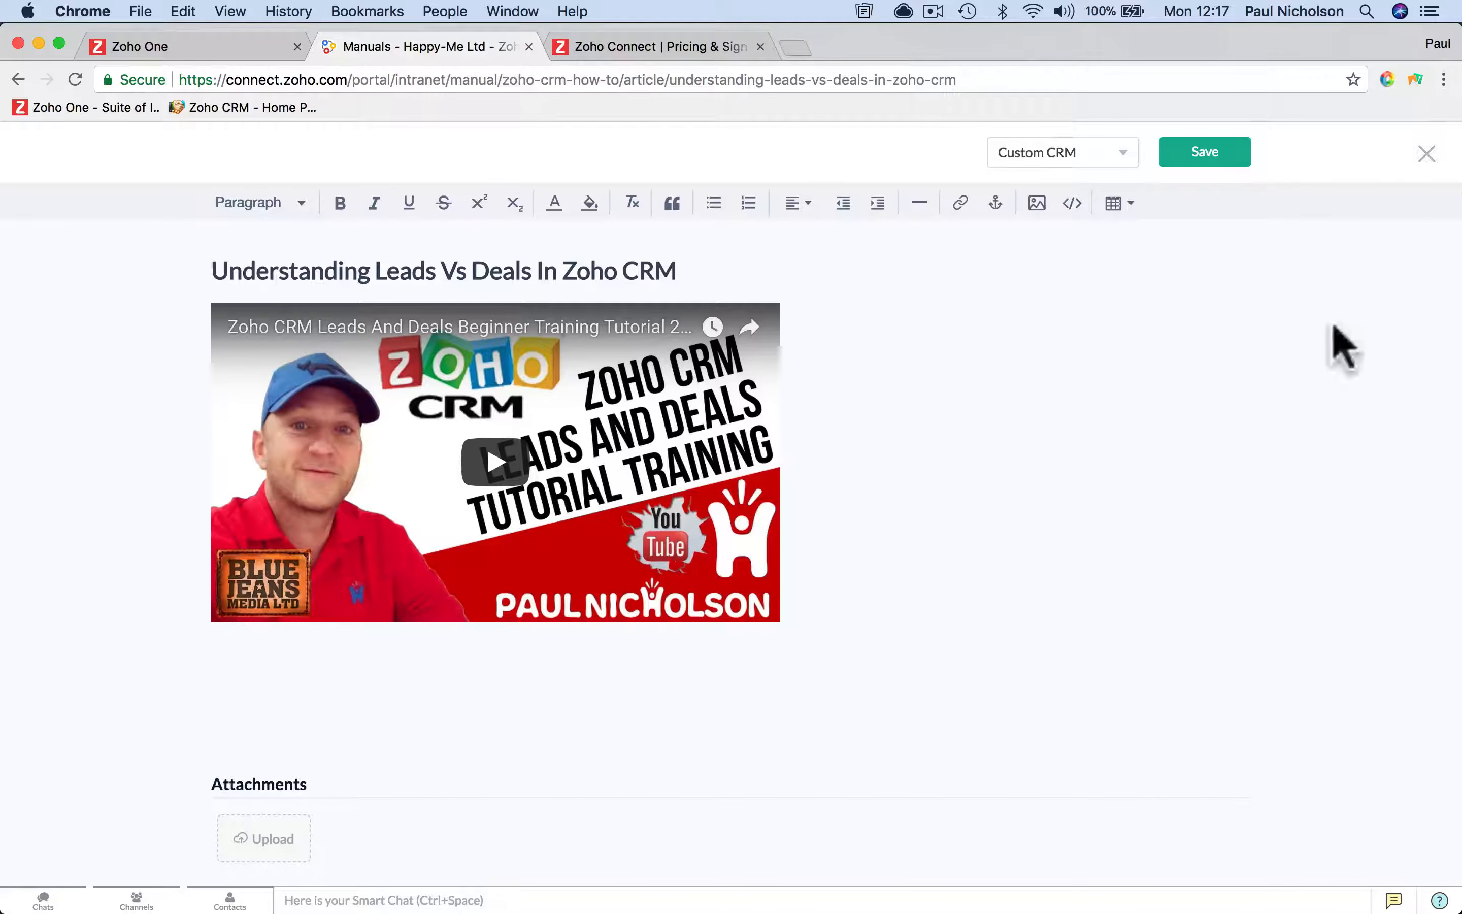
left_click(1427, 154)
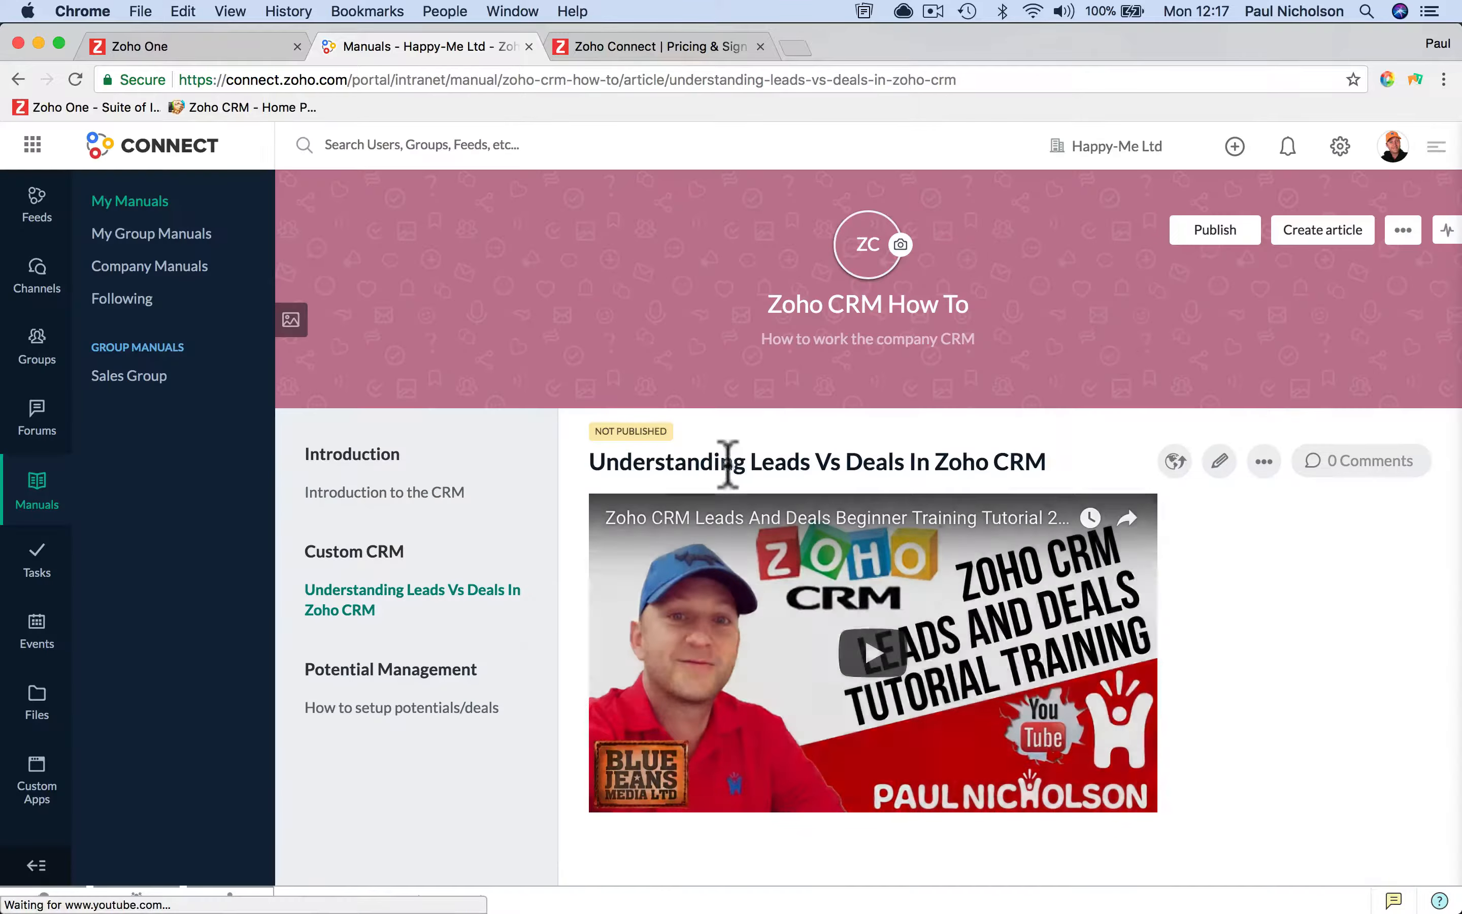
Step: Publish the Zoho CRM How To manual on the Company Wall with all its articles and dismiss the notice
left_click(402, 709)
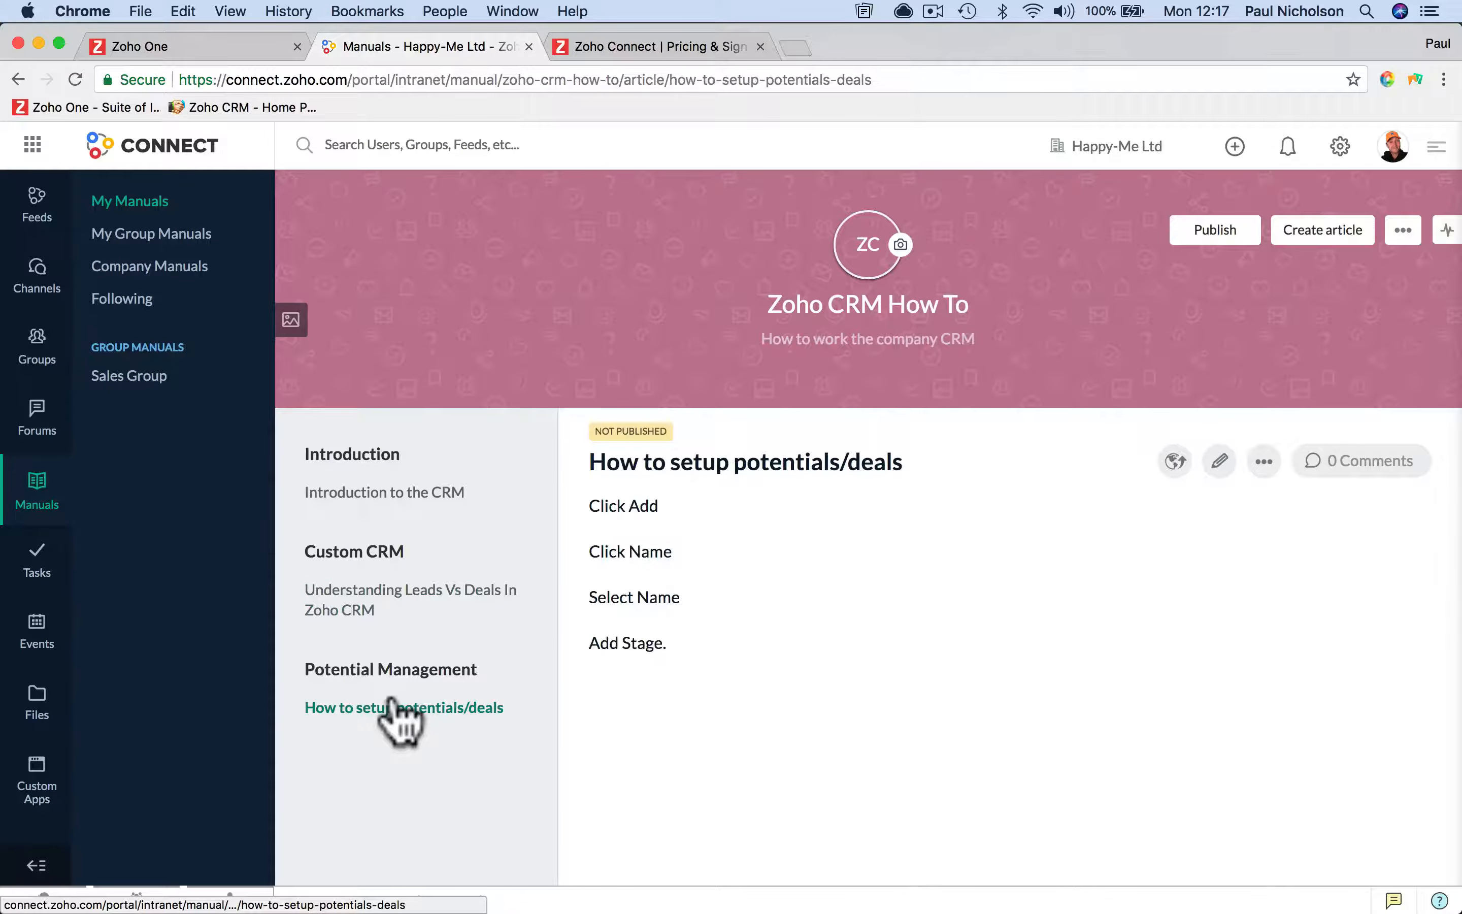
left_click(1218, 232)
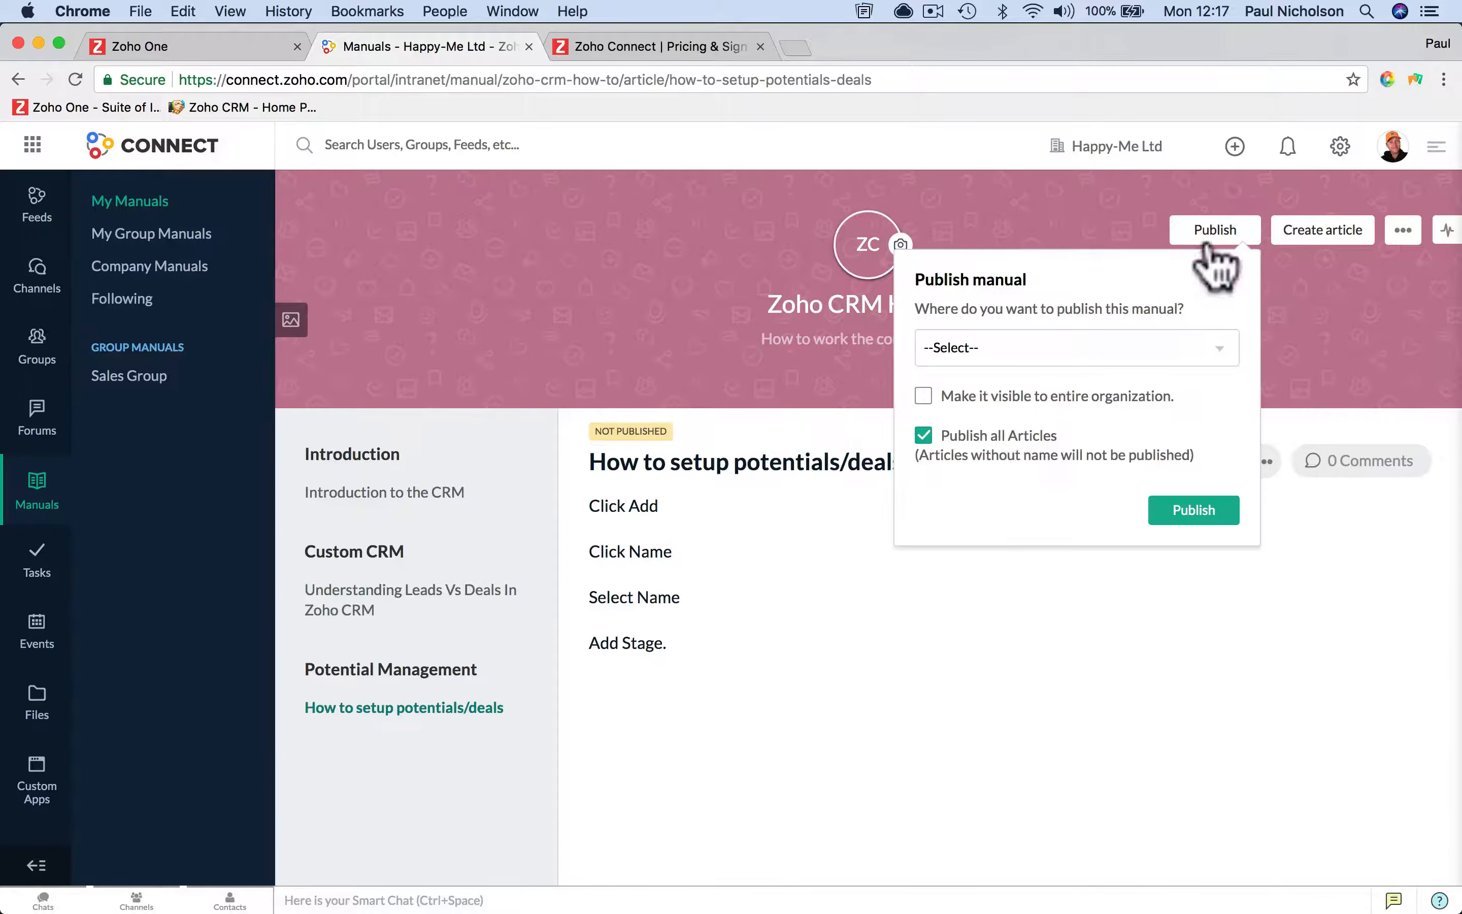
left_click(1104, 361)
left_click(1064, 447)
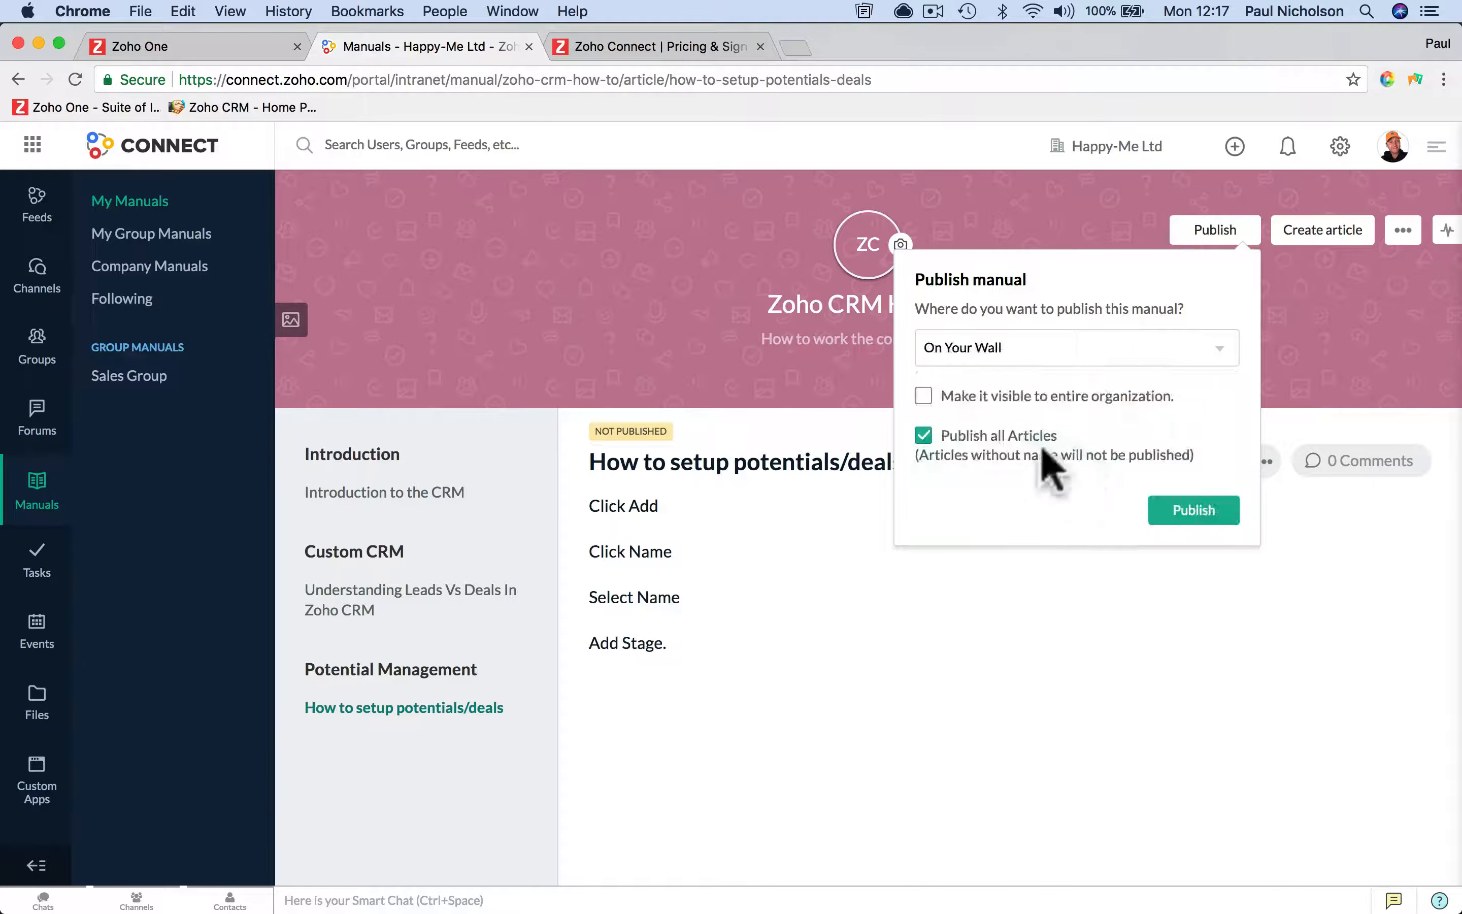
left_click(1103, 350)
left_click(1070, 475)
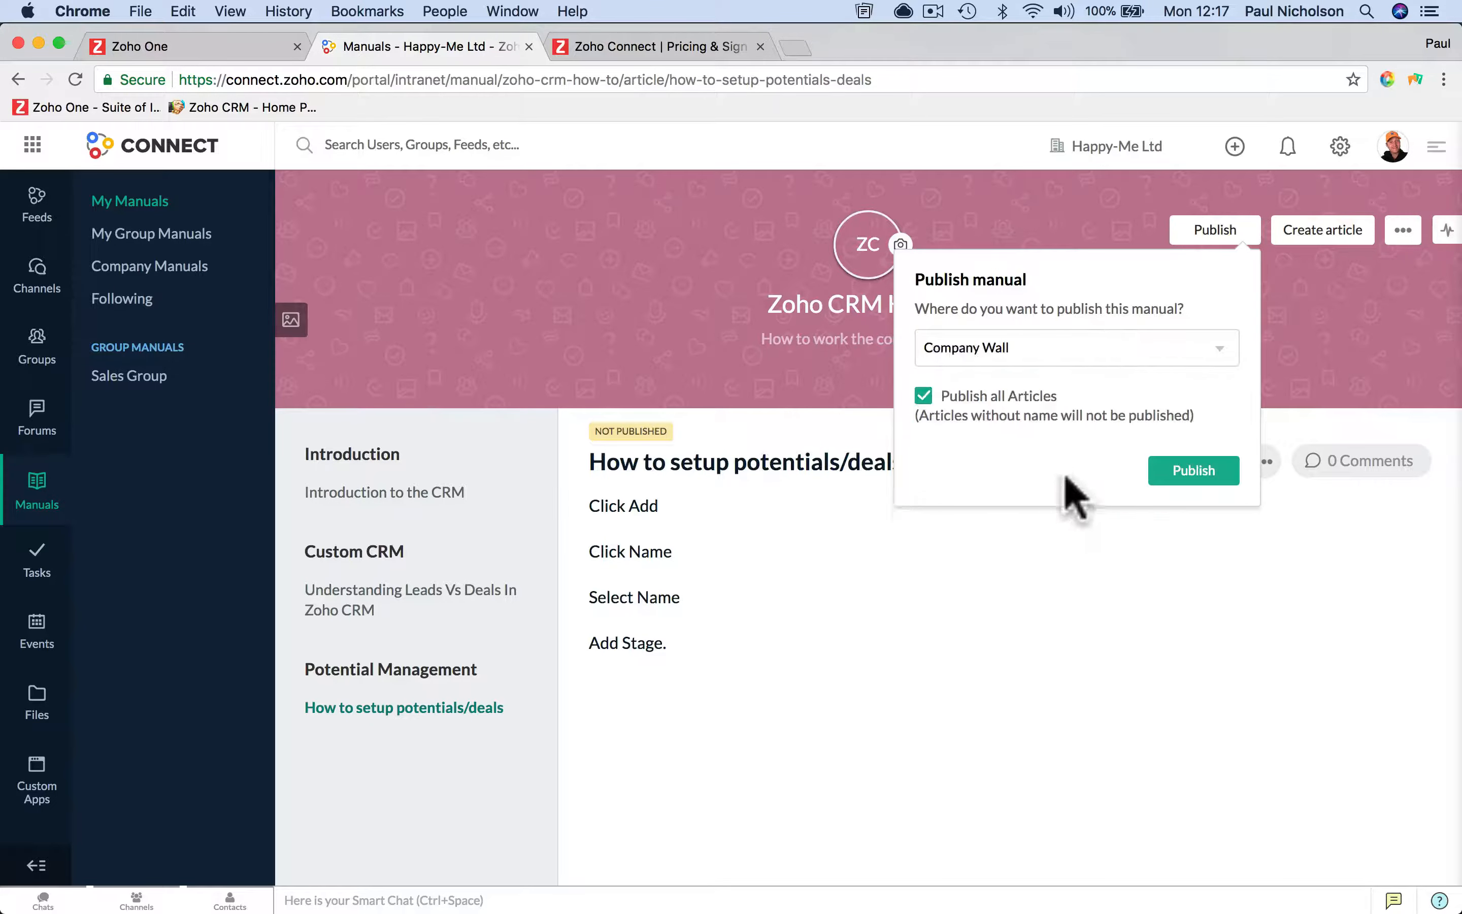
left_click(1050, 346)
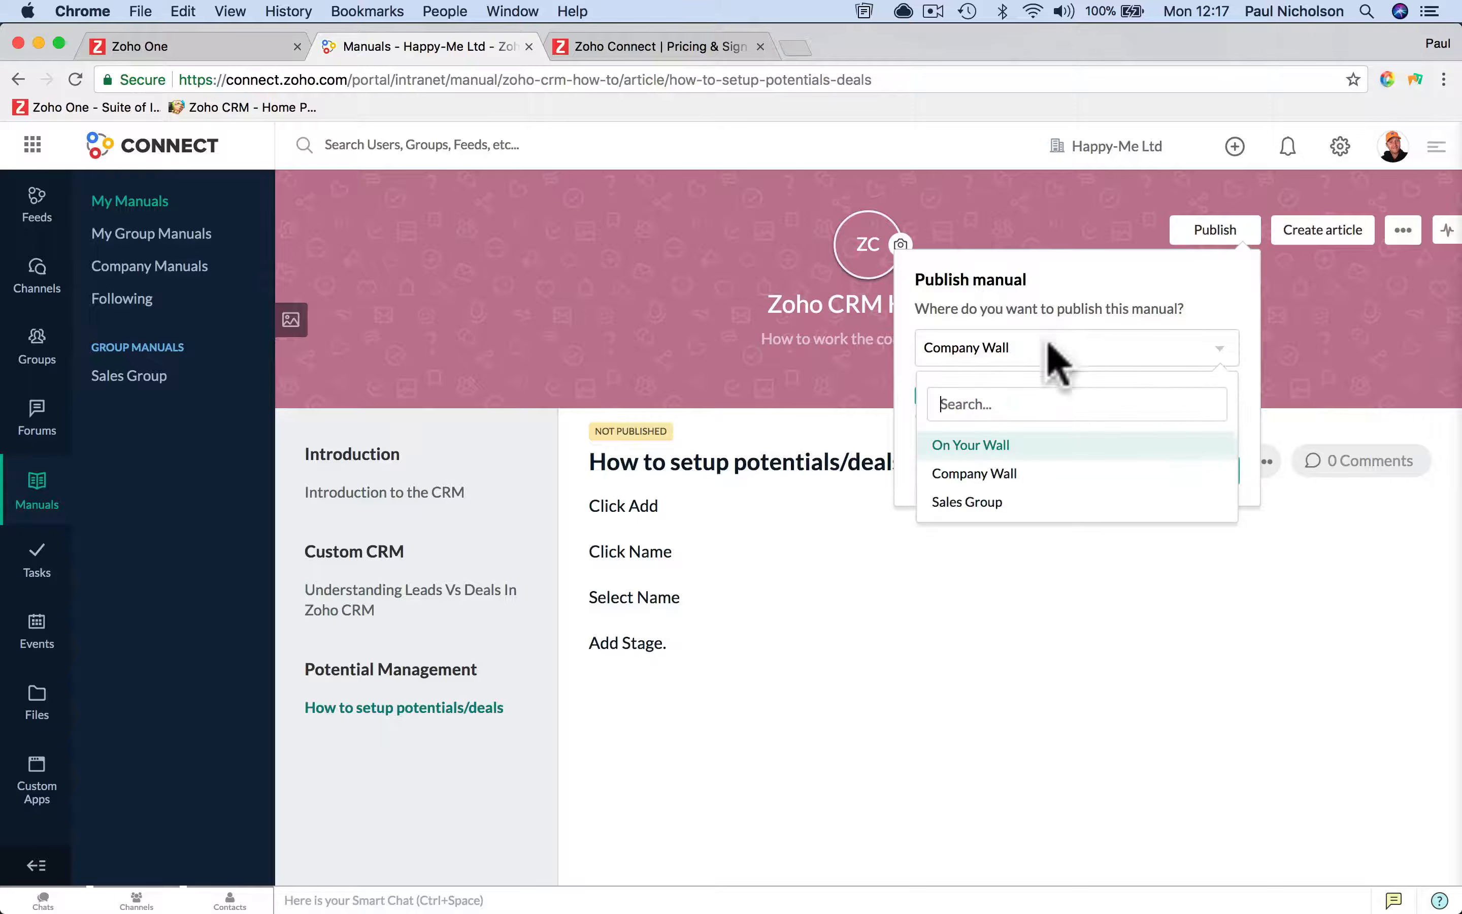
left_click(1033, 476)
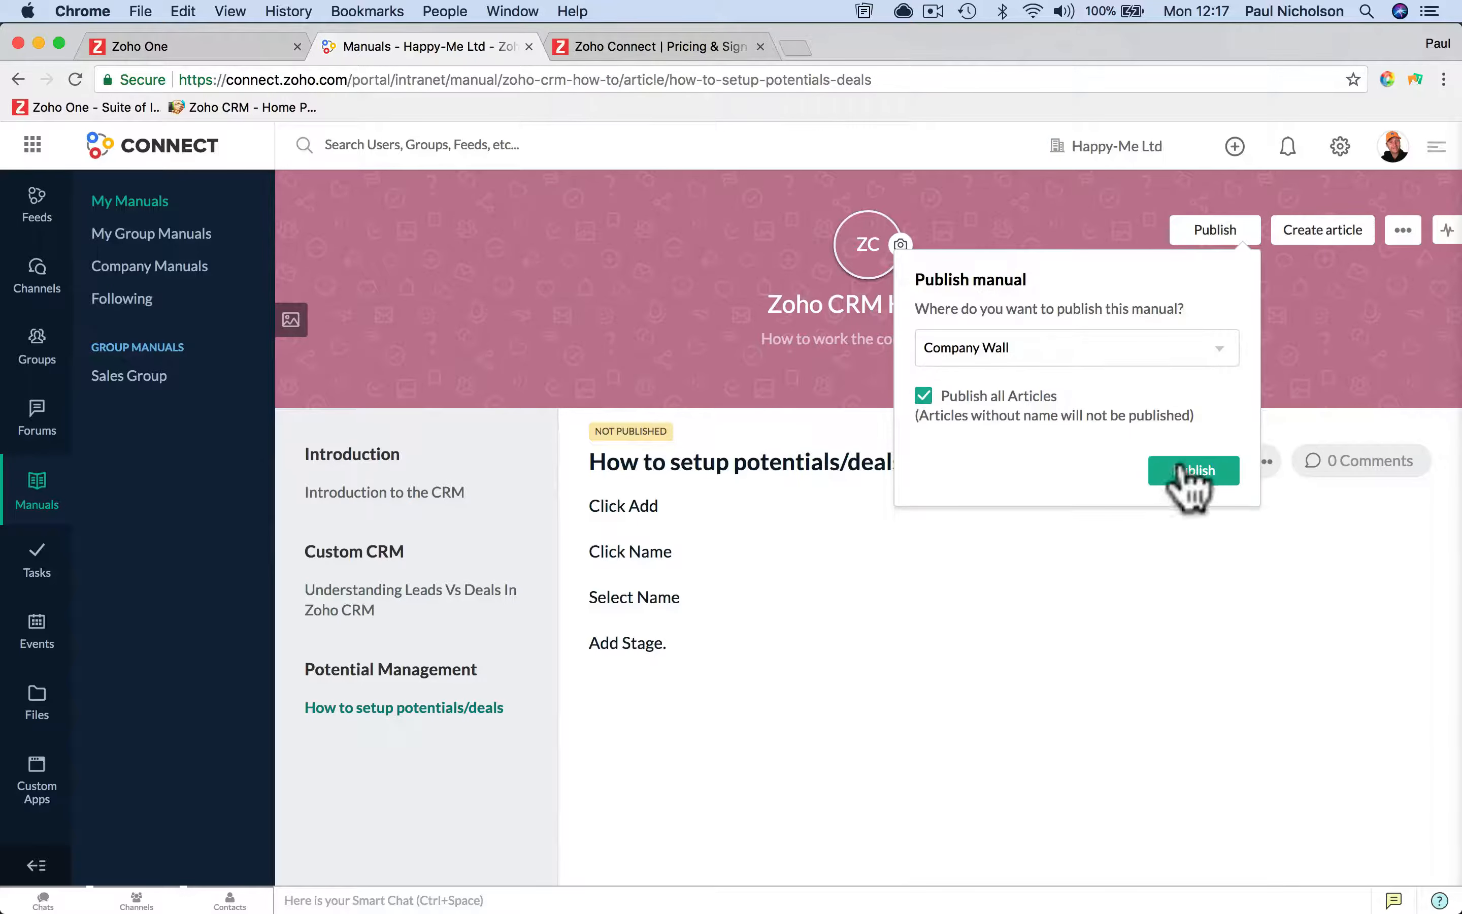
left_click(1182, 472)
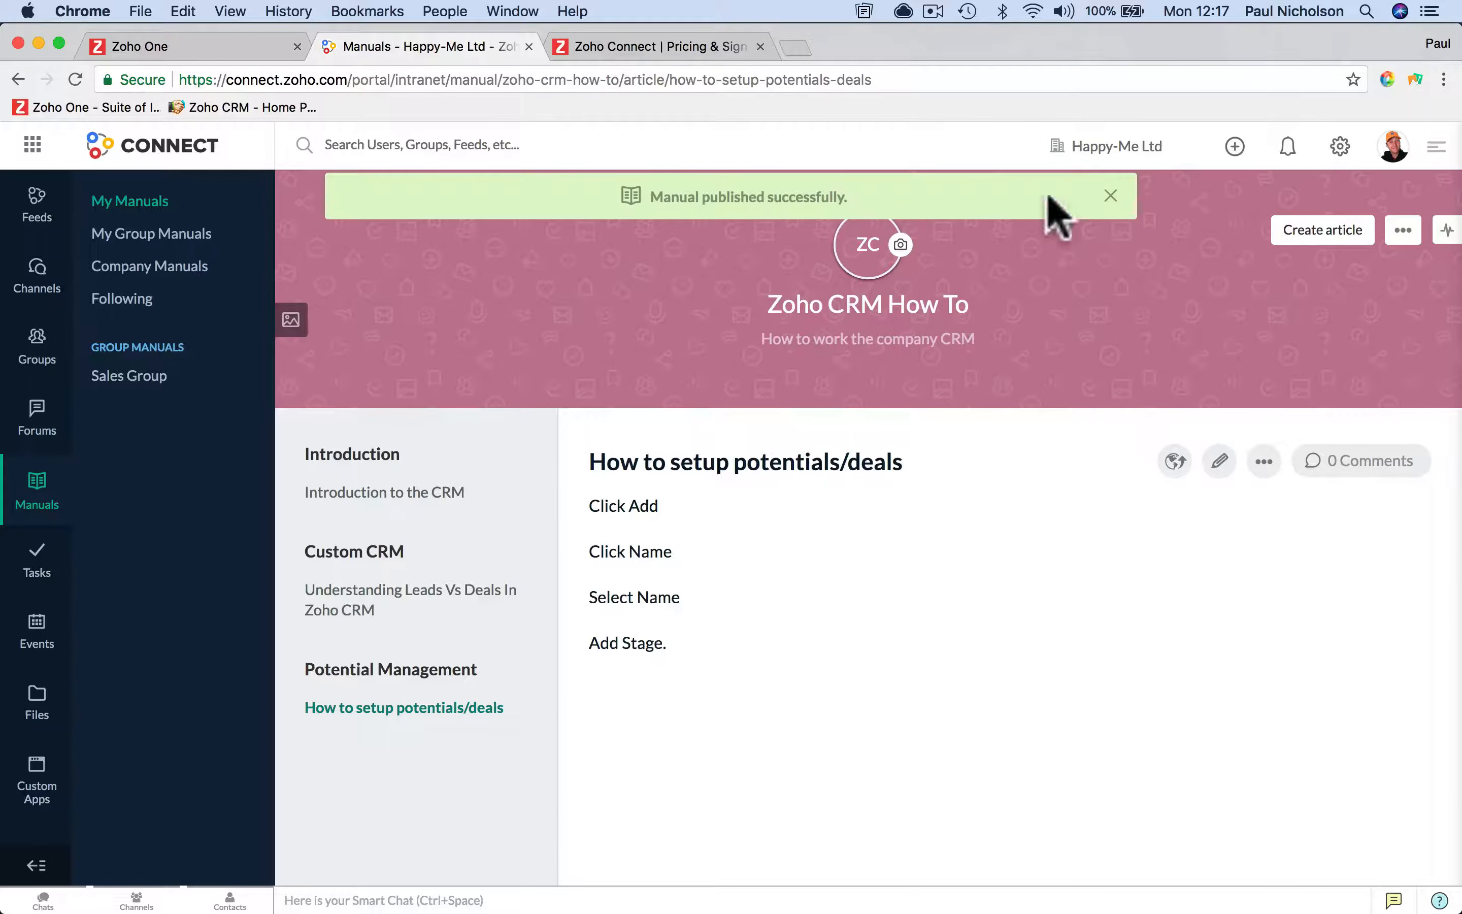
left_click(1109, 195)
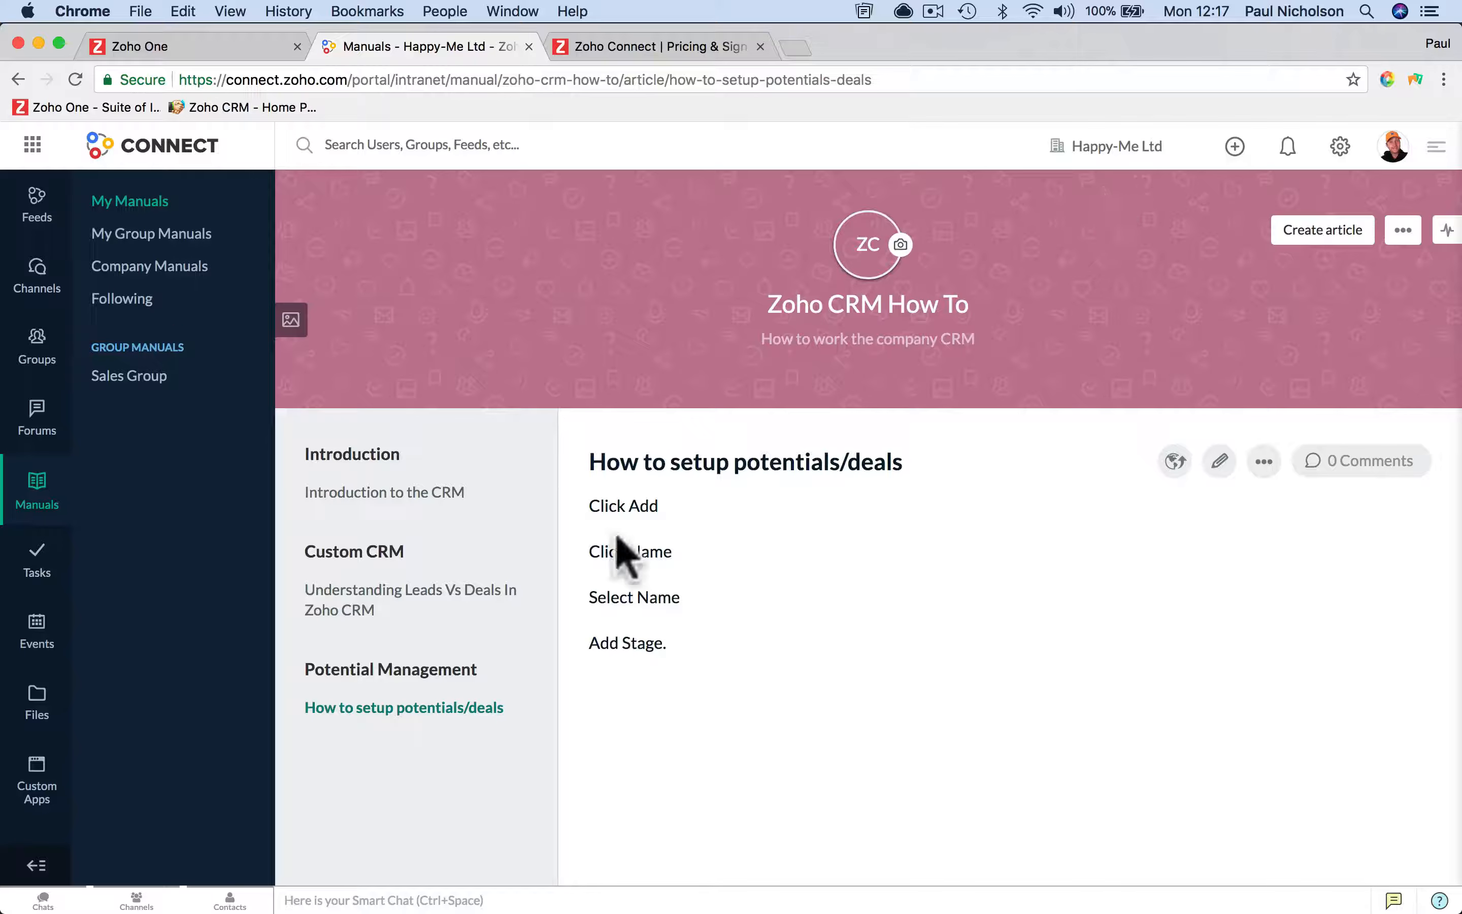
Step: Look through the published leads-versus-deals and introduction articles, and view the Ademco Vita AC Manual
left_click(404, 612)
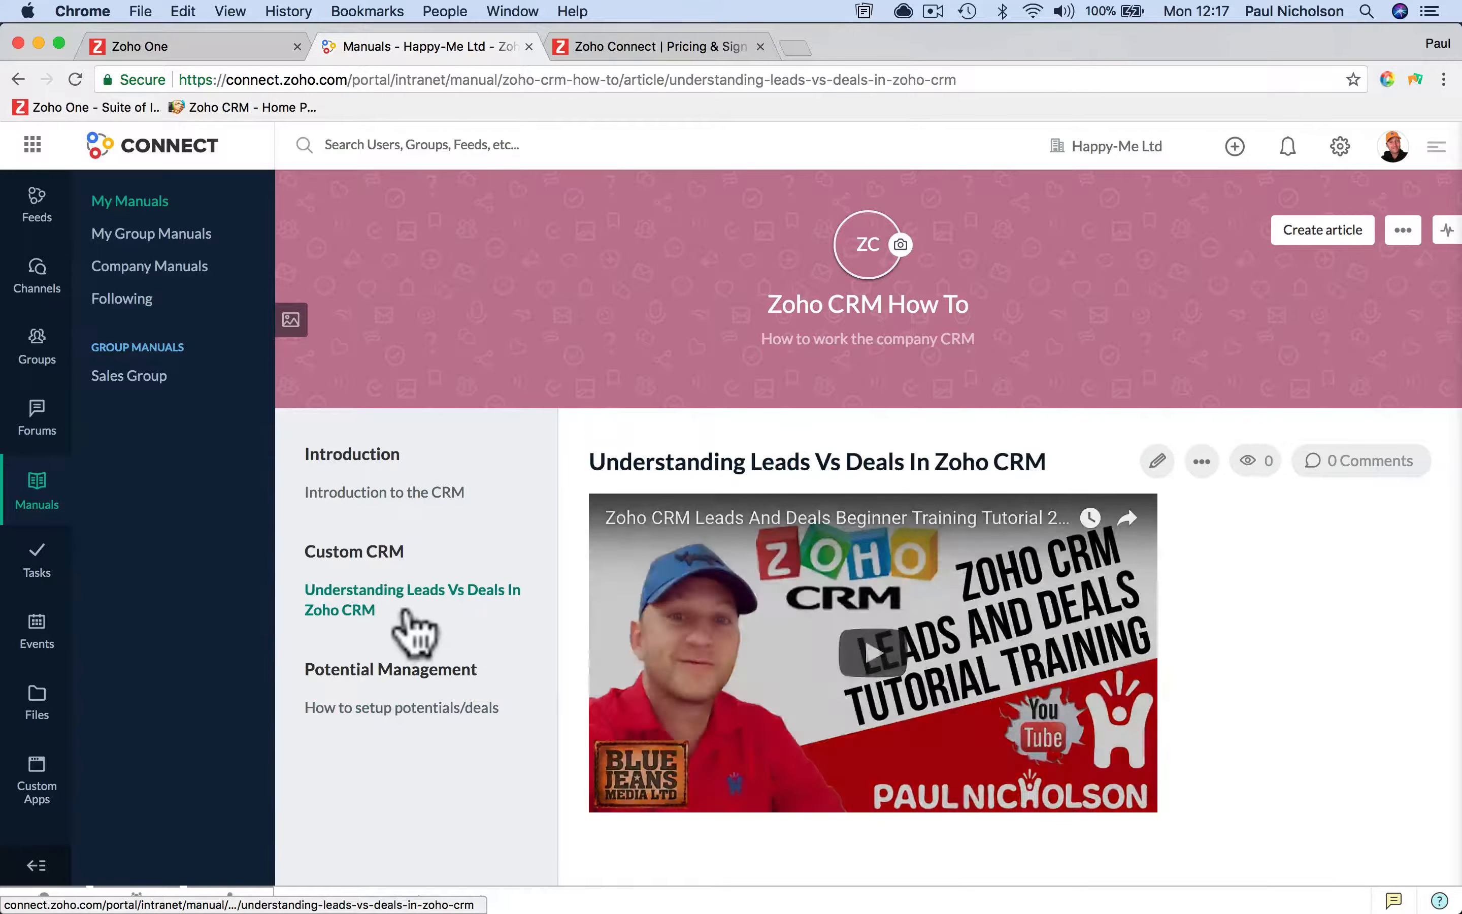
left_click(410, 493)
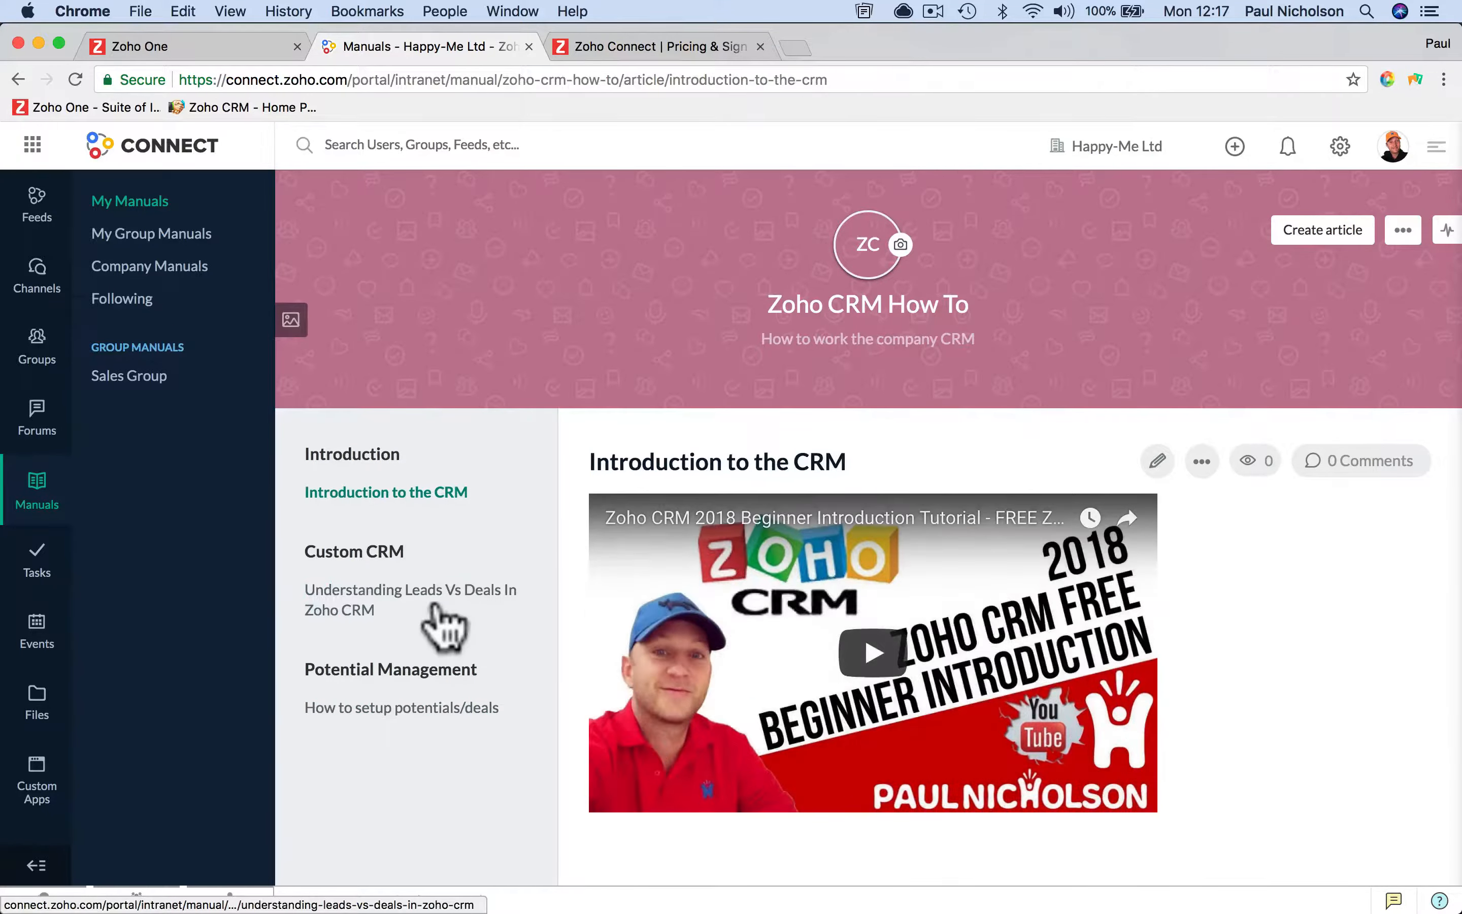
left_click(433, 609)
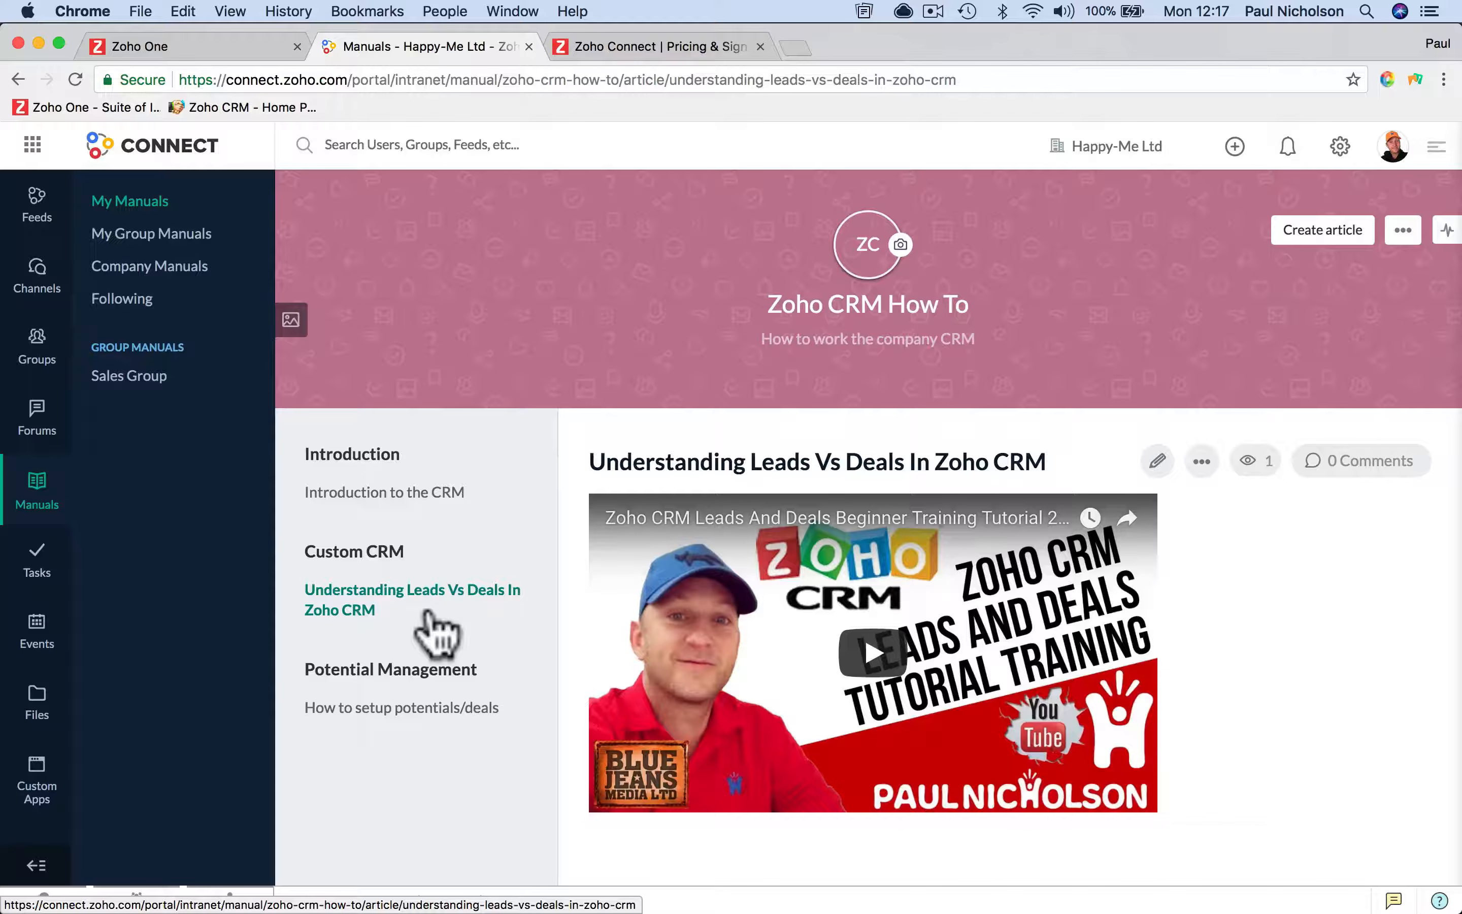
left_click(37, 495)
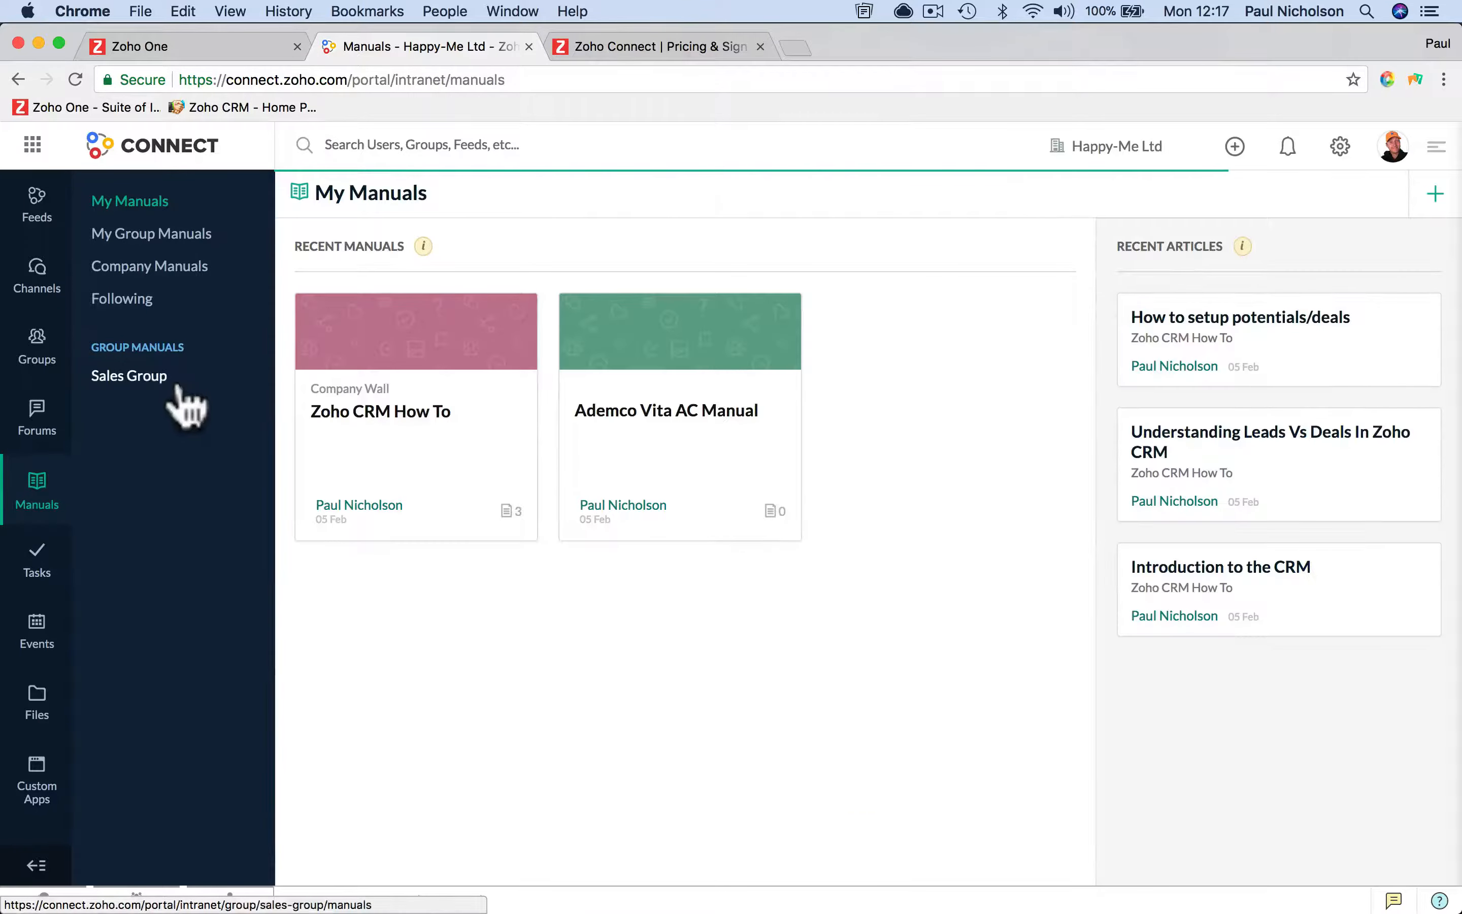
left_click(659, 406)
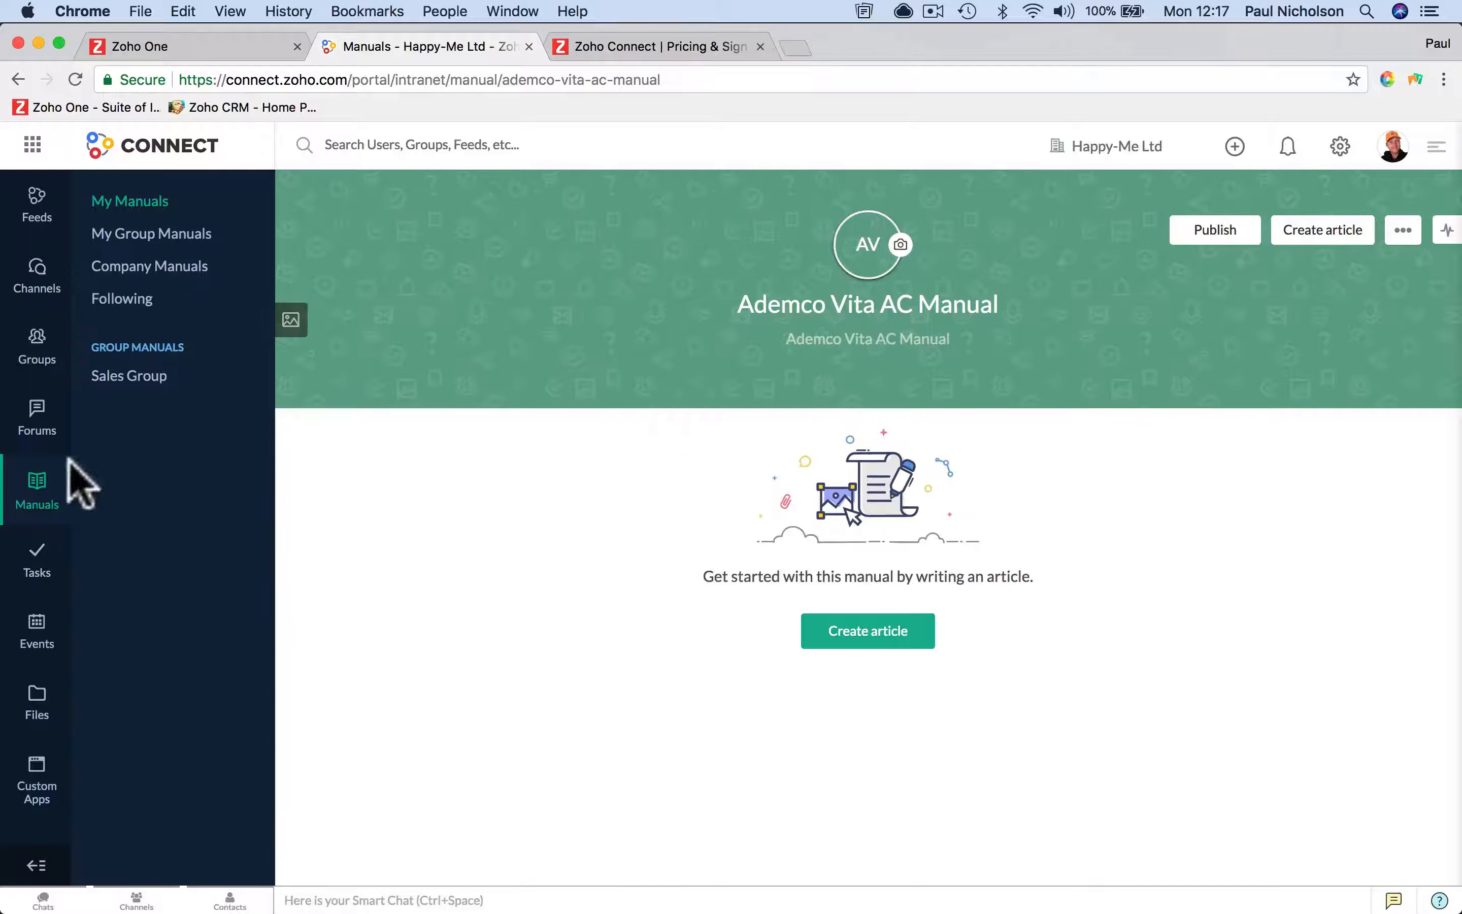
Step: Comment "This was a great help. But how do I access sales invoices." on the Understanding Leads Vs Deals In Zoho CRM article and open a reply
left_click(54, 486)
left_click(406, 347)
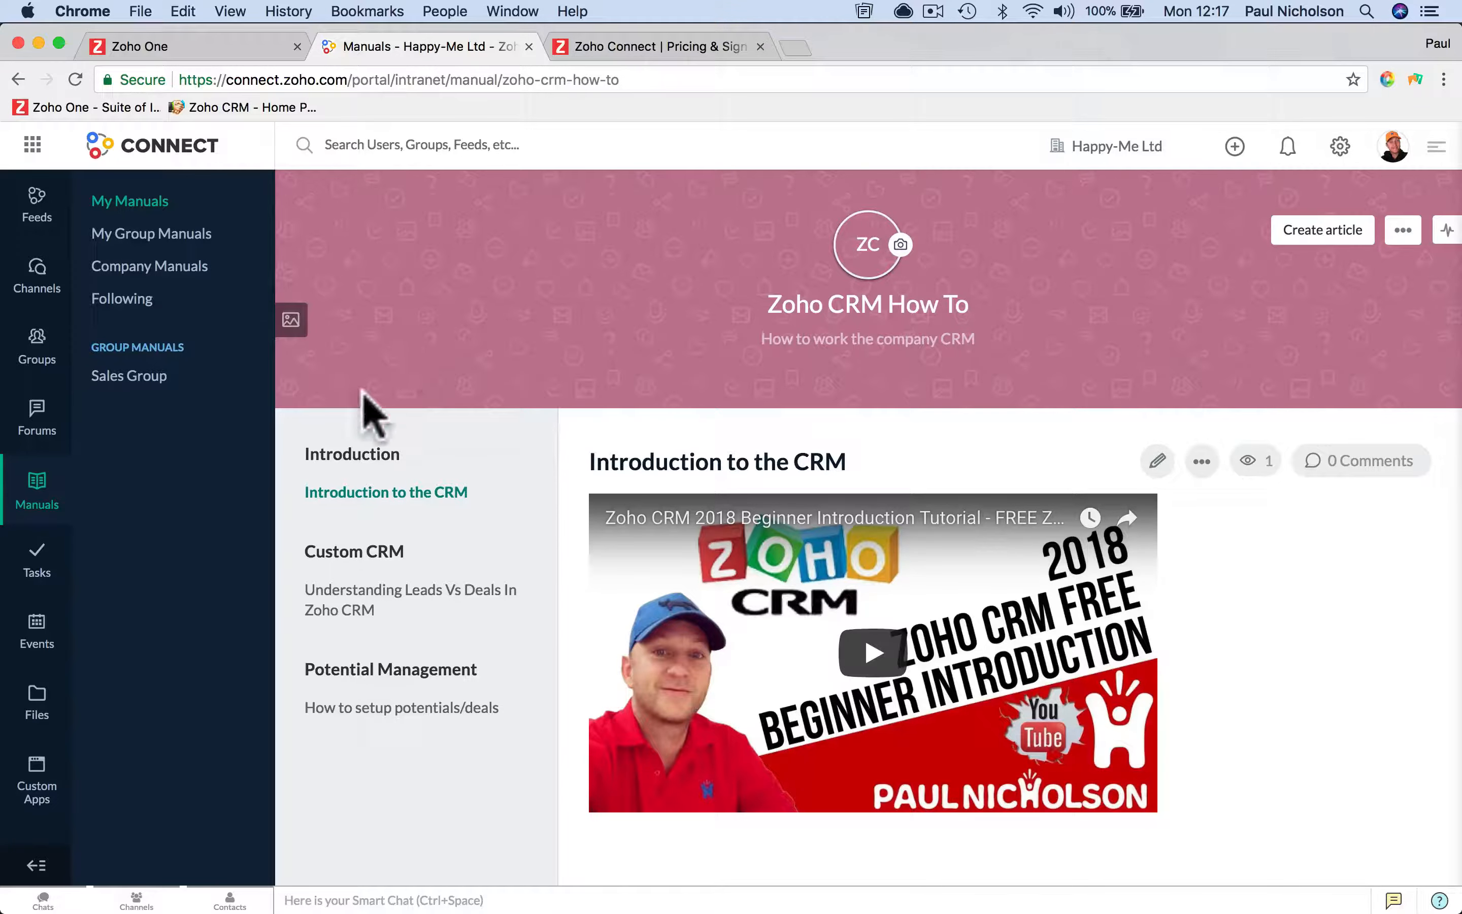
left_click(434, 607)
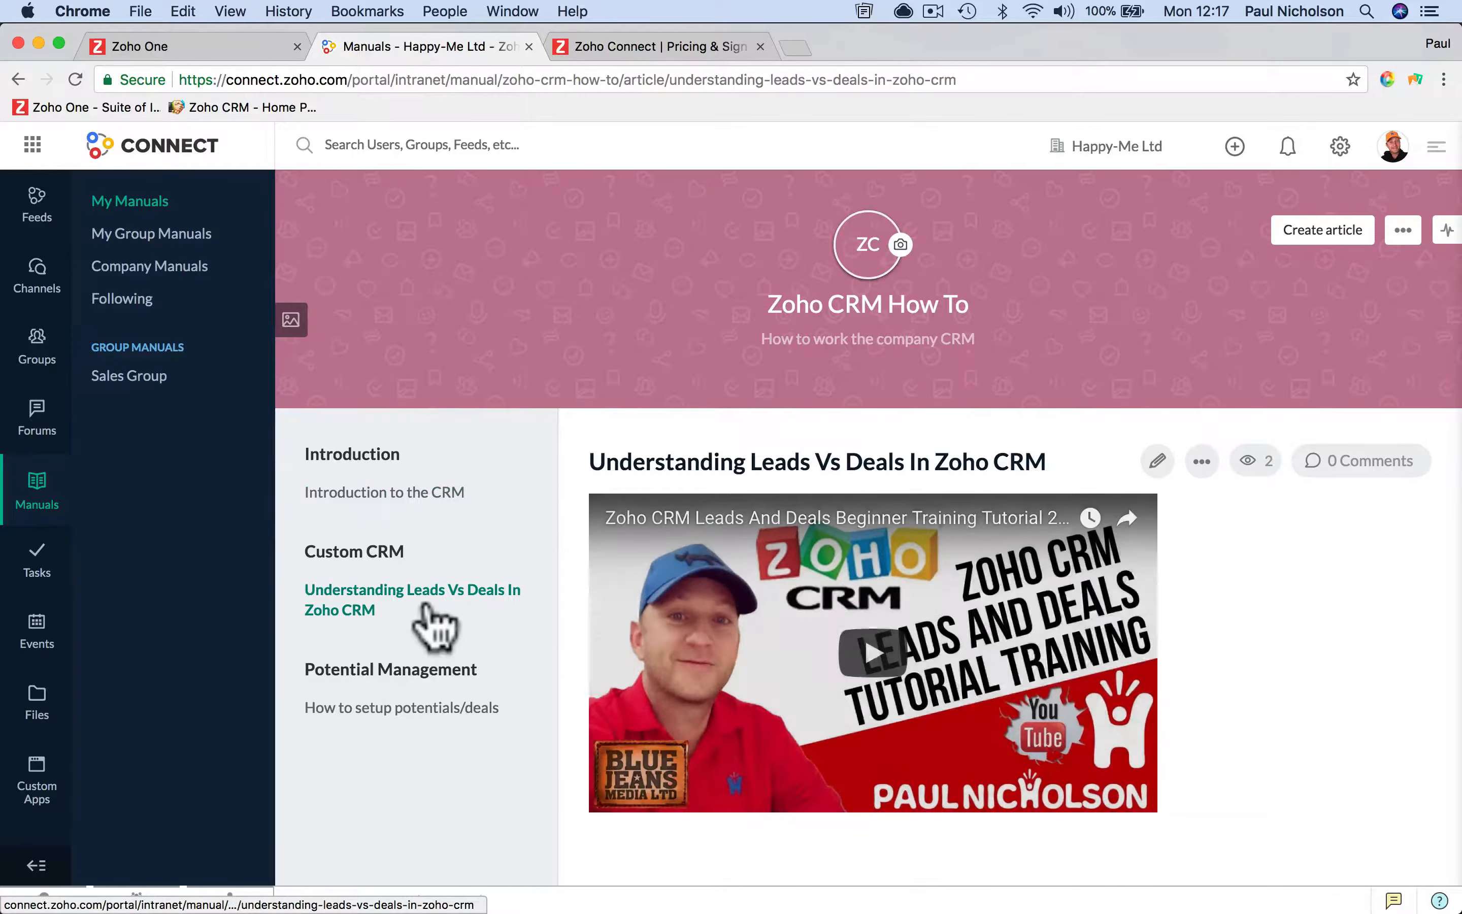
scroll(592, 701, "down", 1)
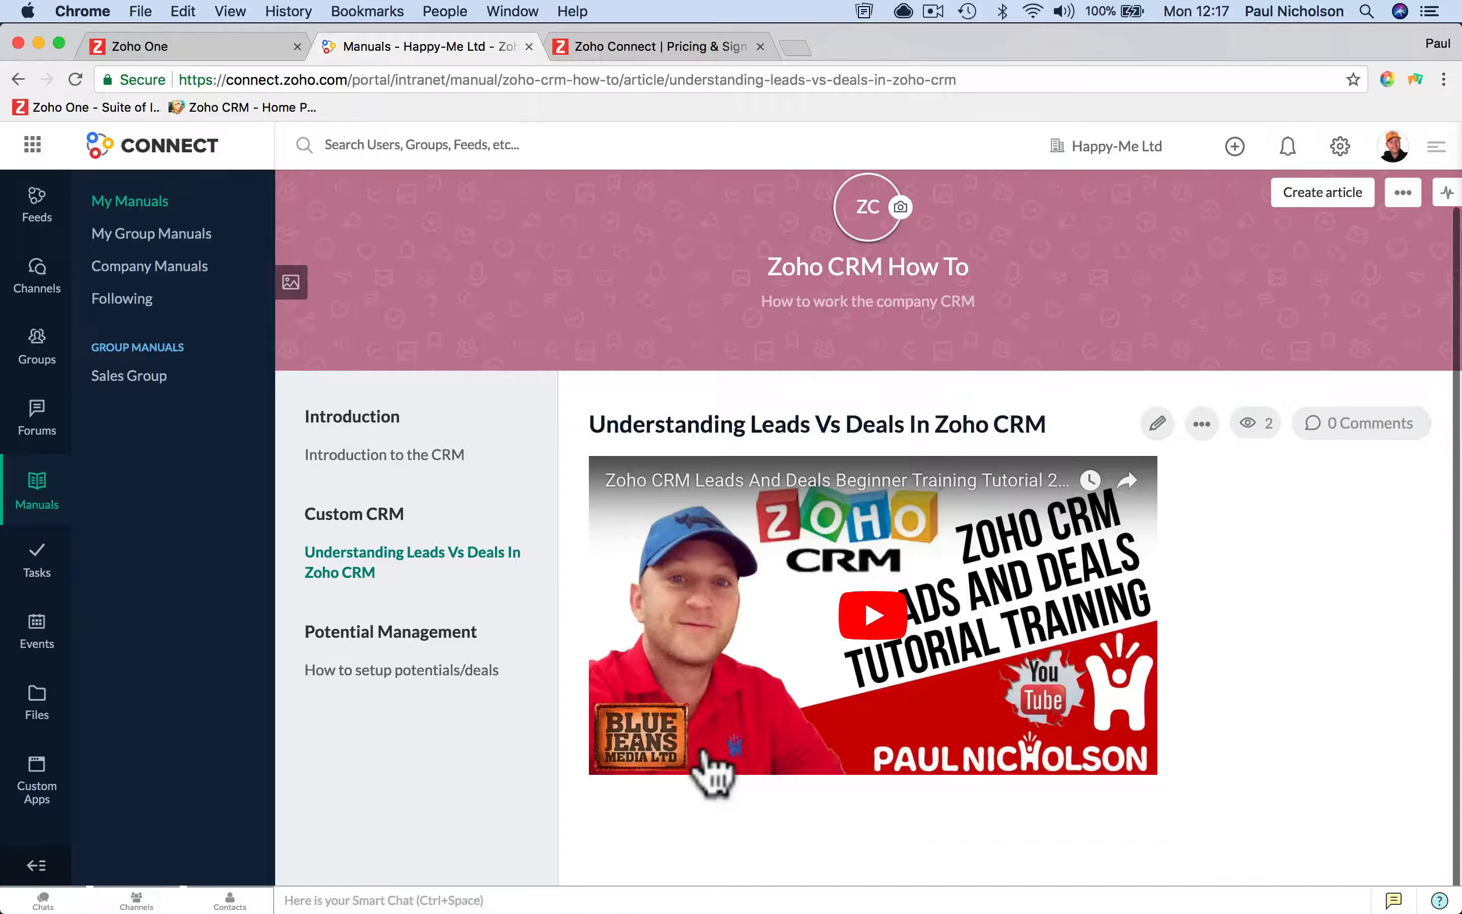
left_click(1345, 431)
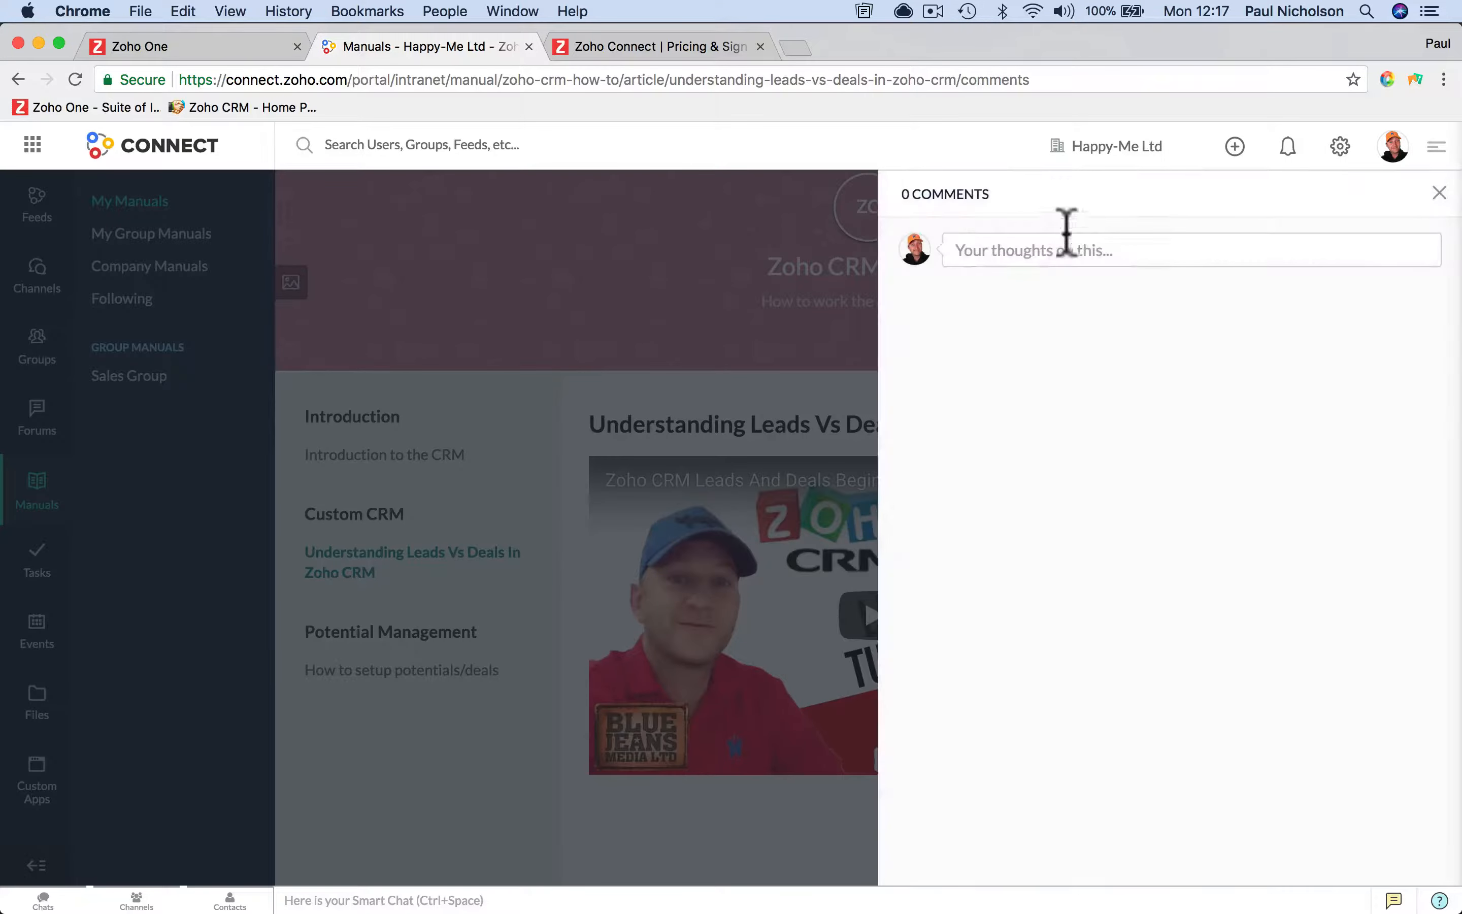
left_click(1053, 250)
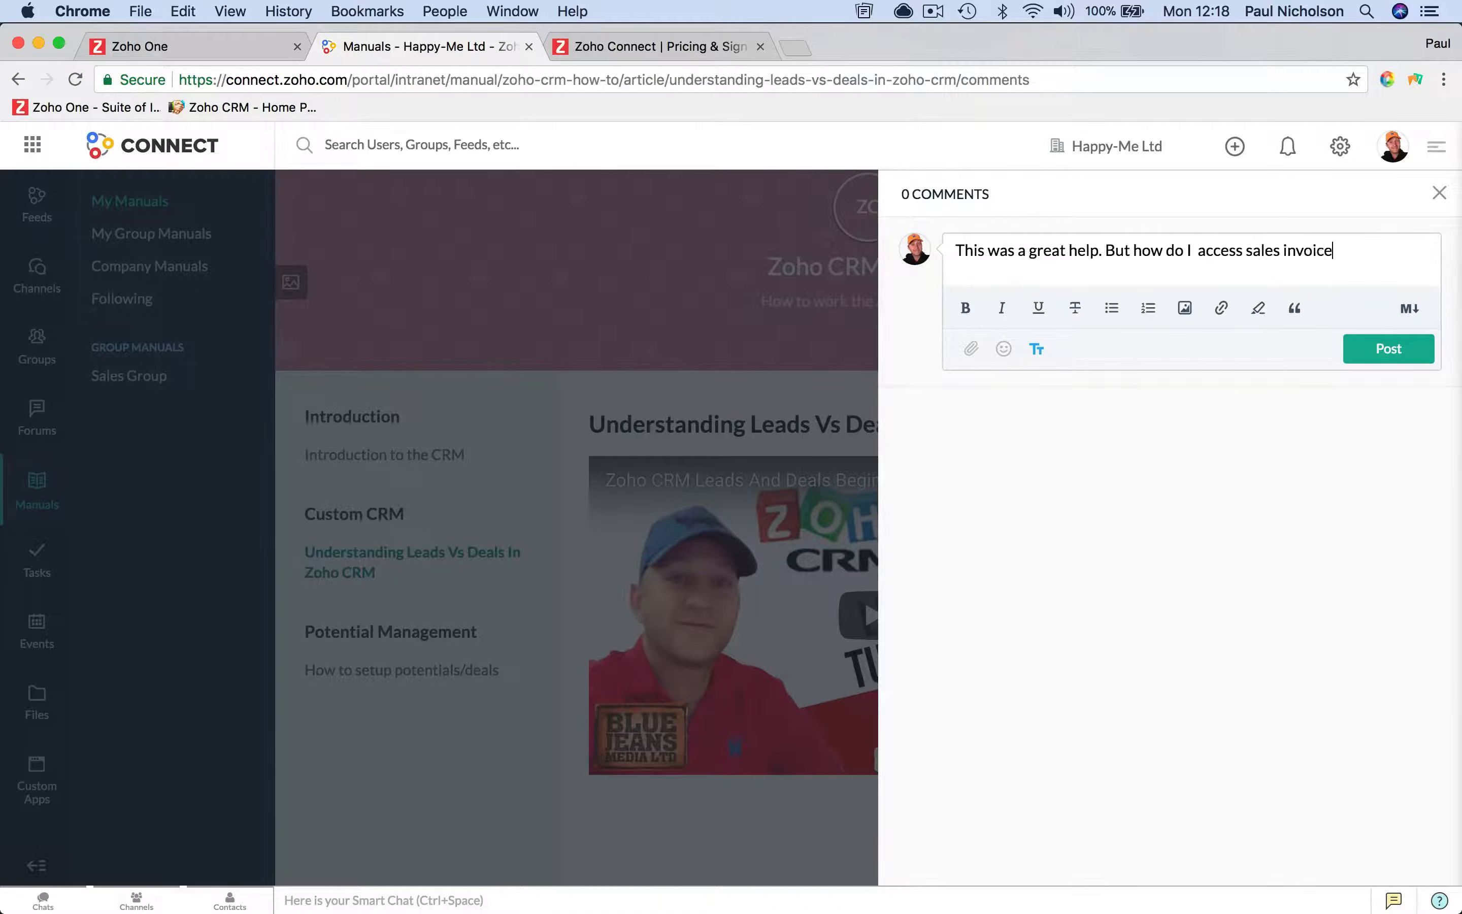
left_click(1381, 352)
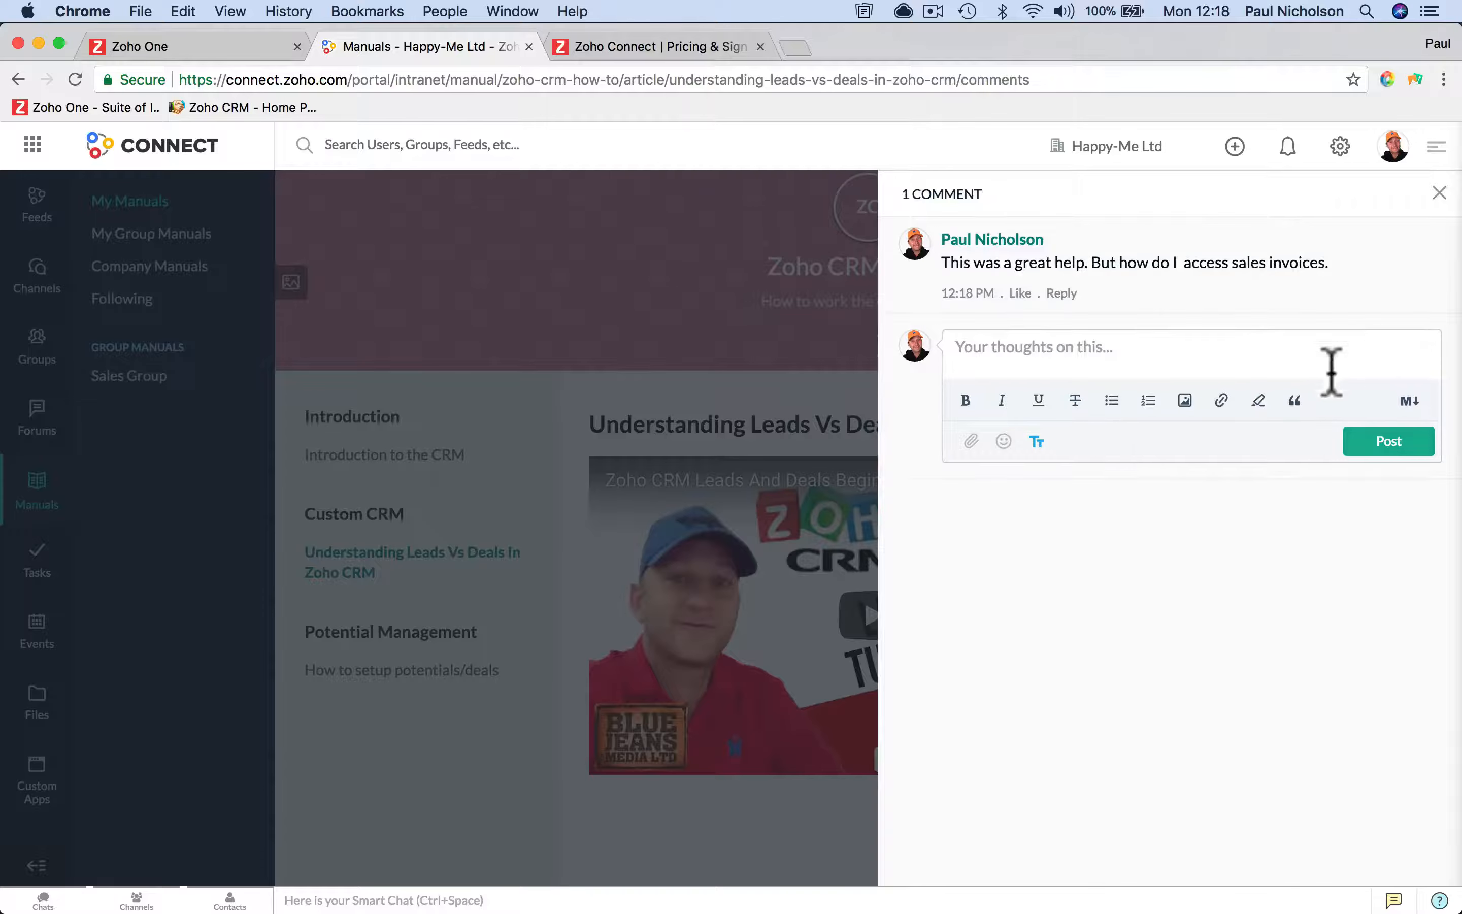
left_click(1440, 193)
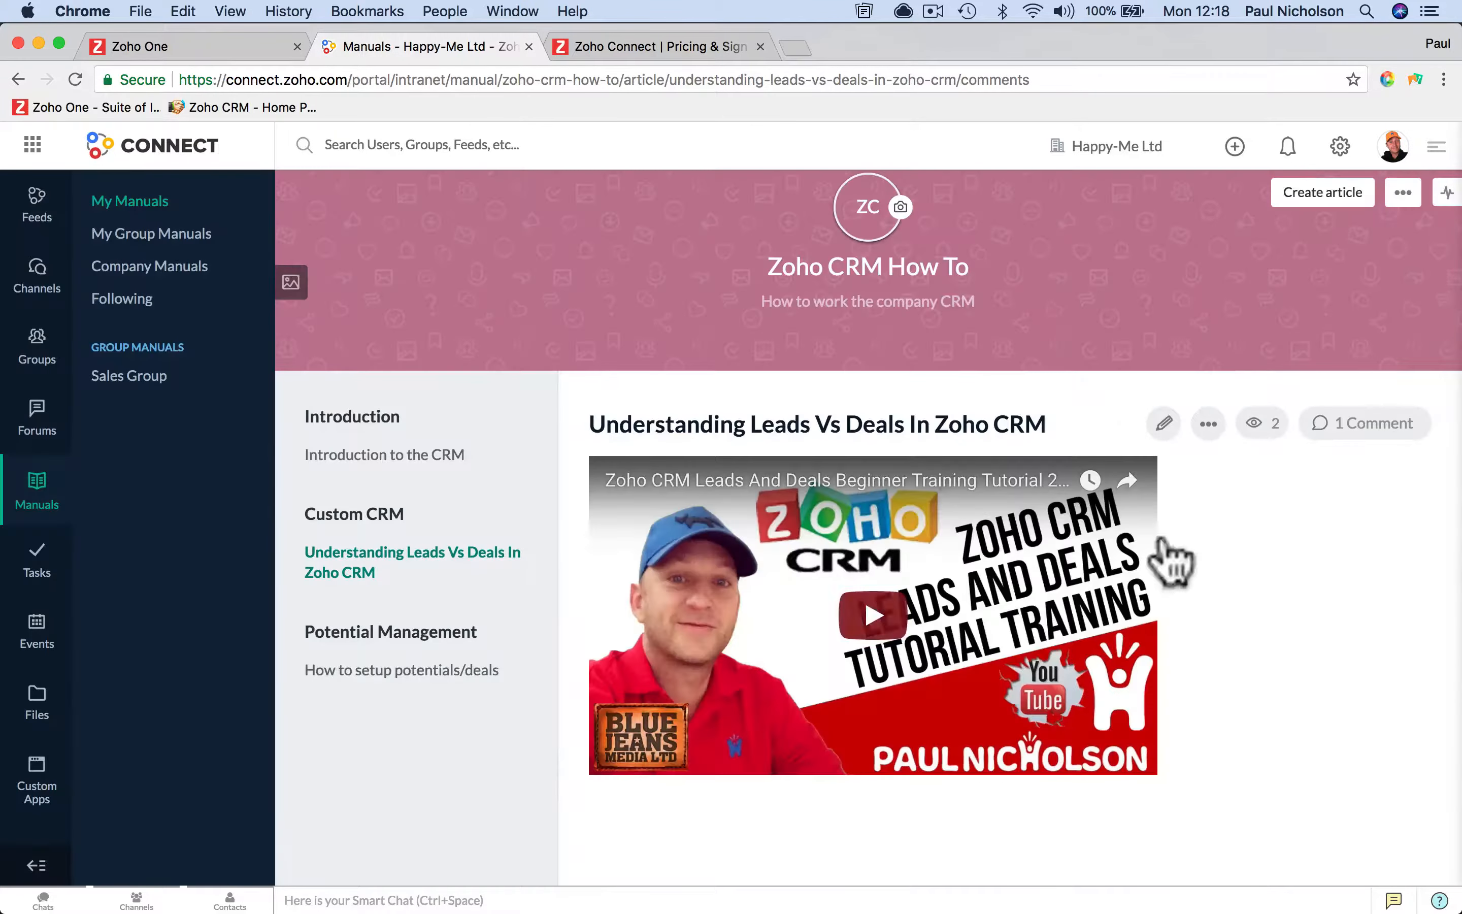
left_click(1341, 426)
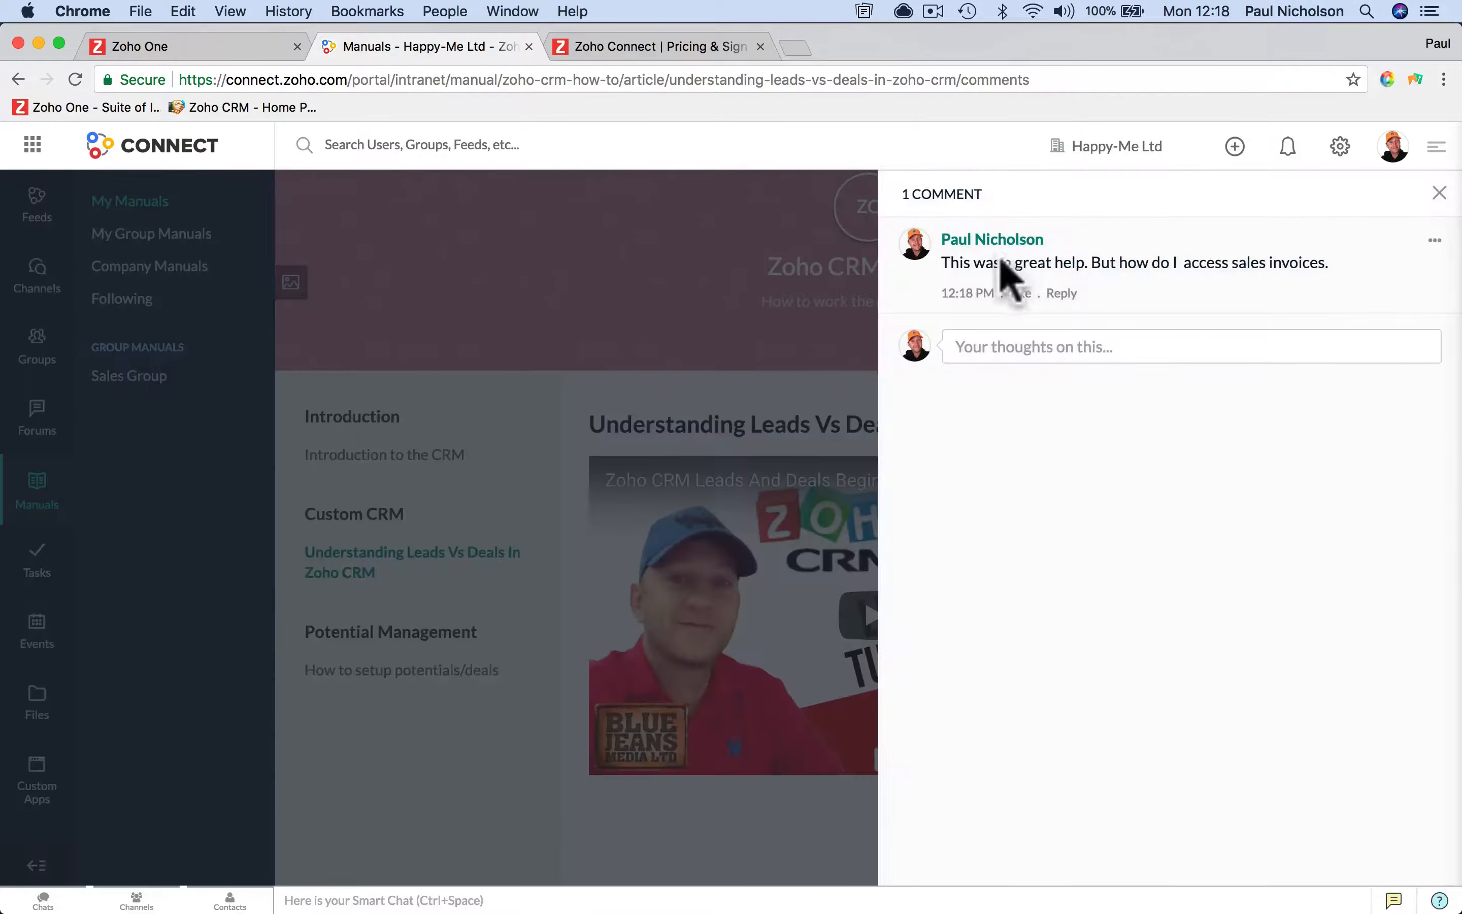
left_click(1061, 294)
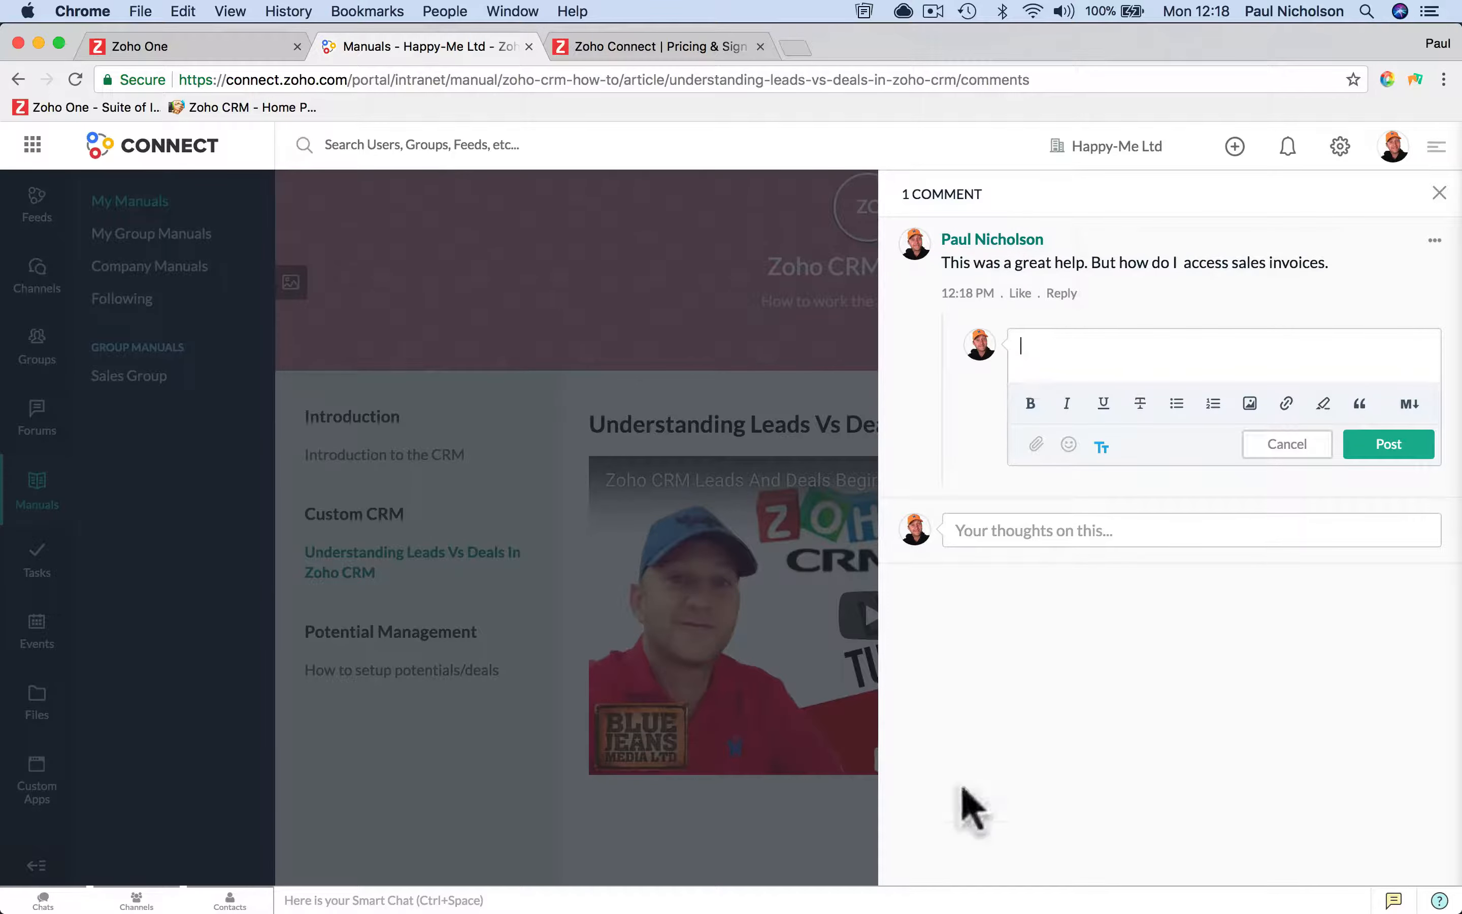
Step: Switch to the other member's Zoho Connect session in Safari, check the Sales group manuals, and open the Zoho CRM How To manual
mouse_move(940, 883)
left_click(452, 883)
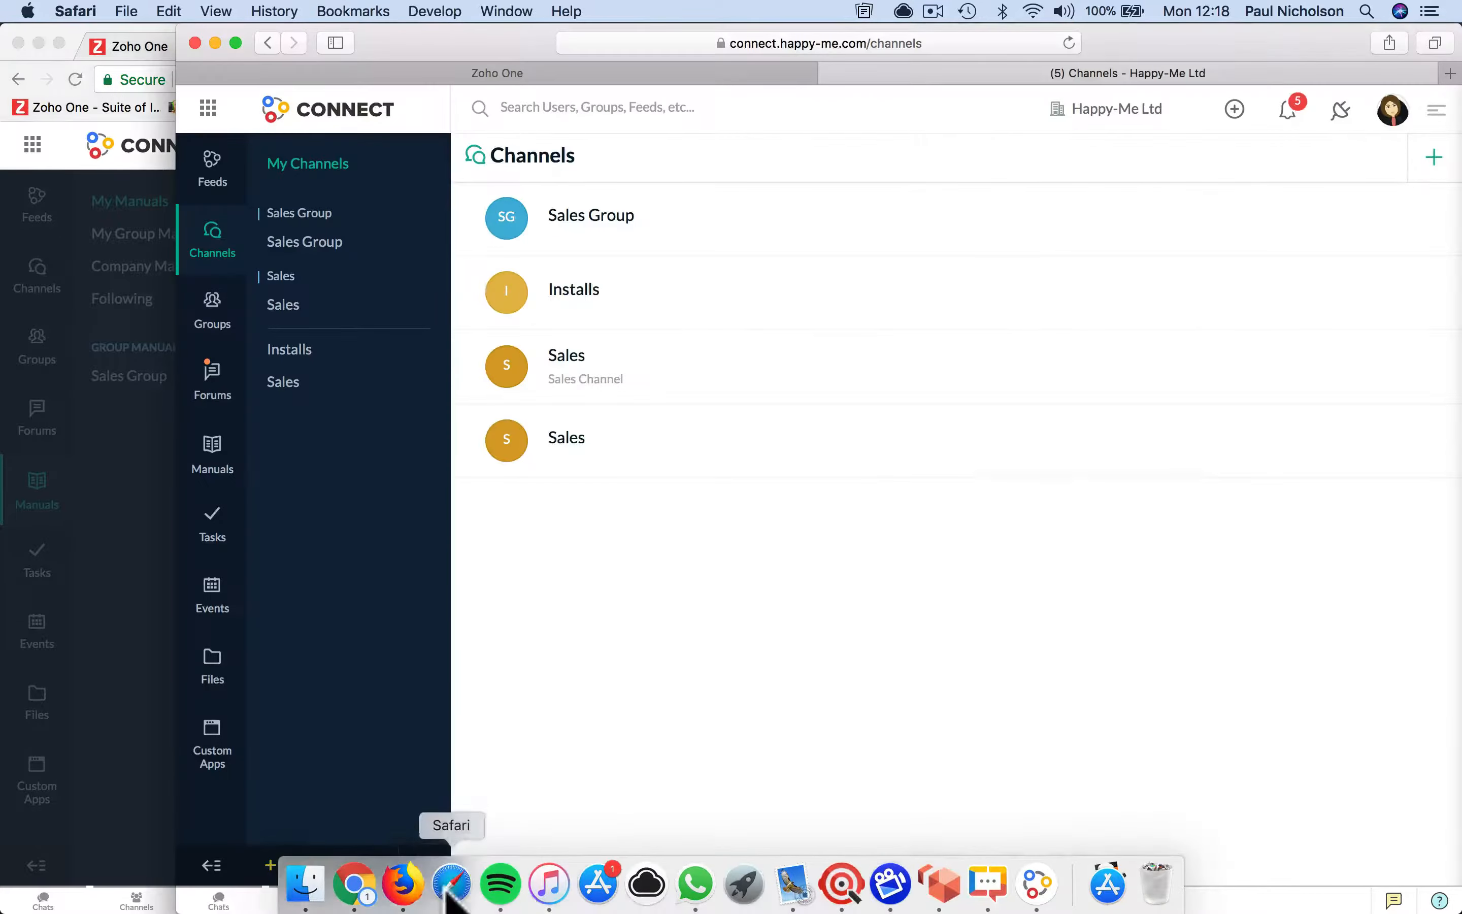
left_click(216, 462)
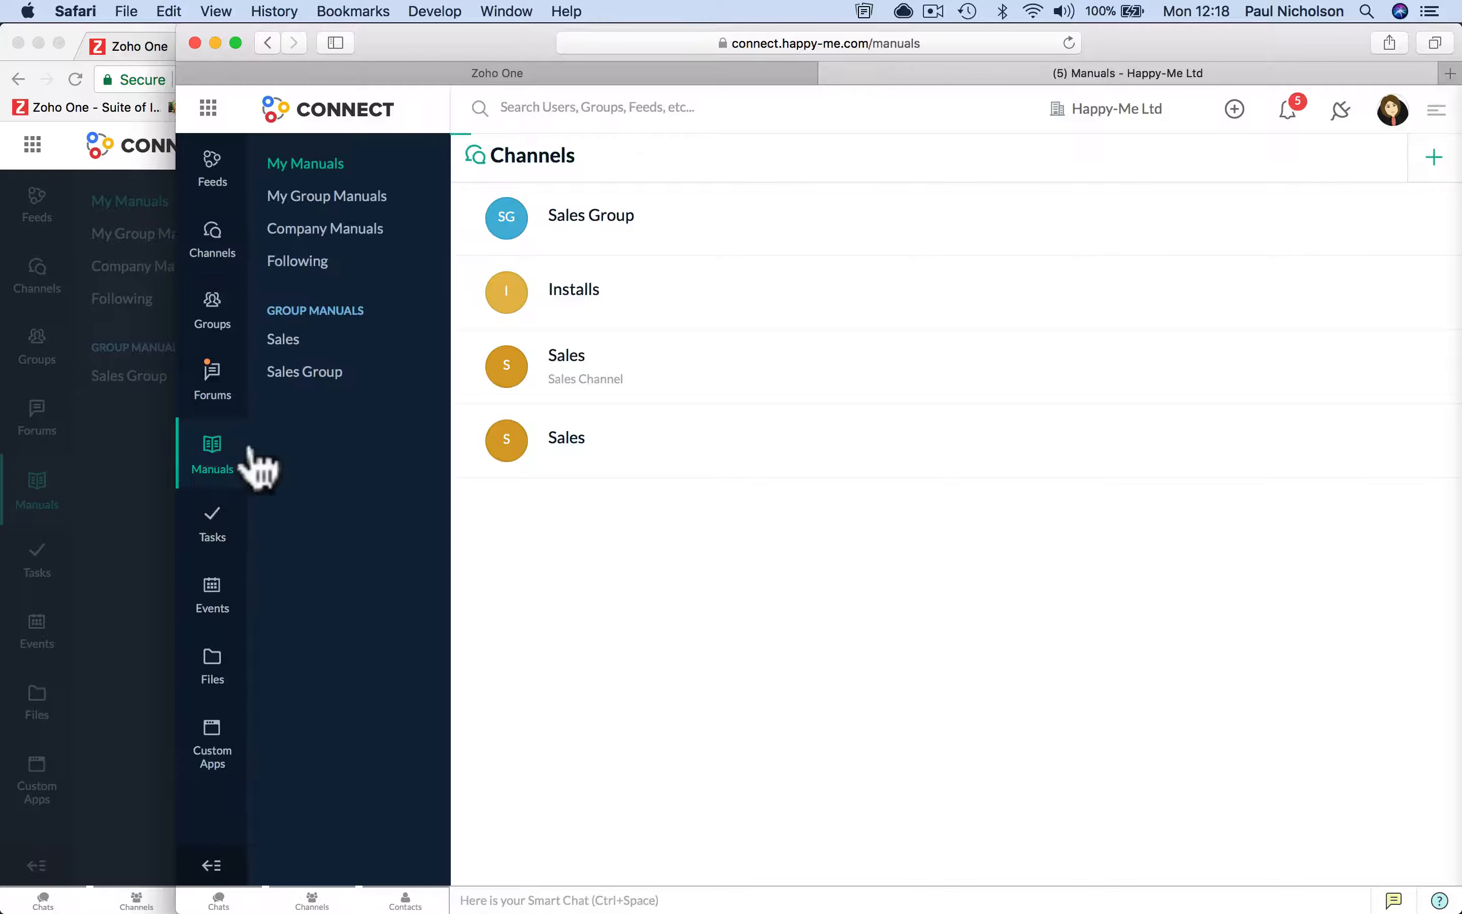
left_click(299, 341)
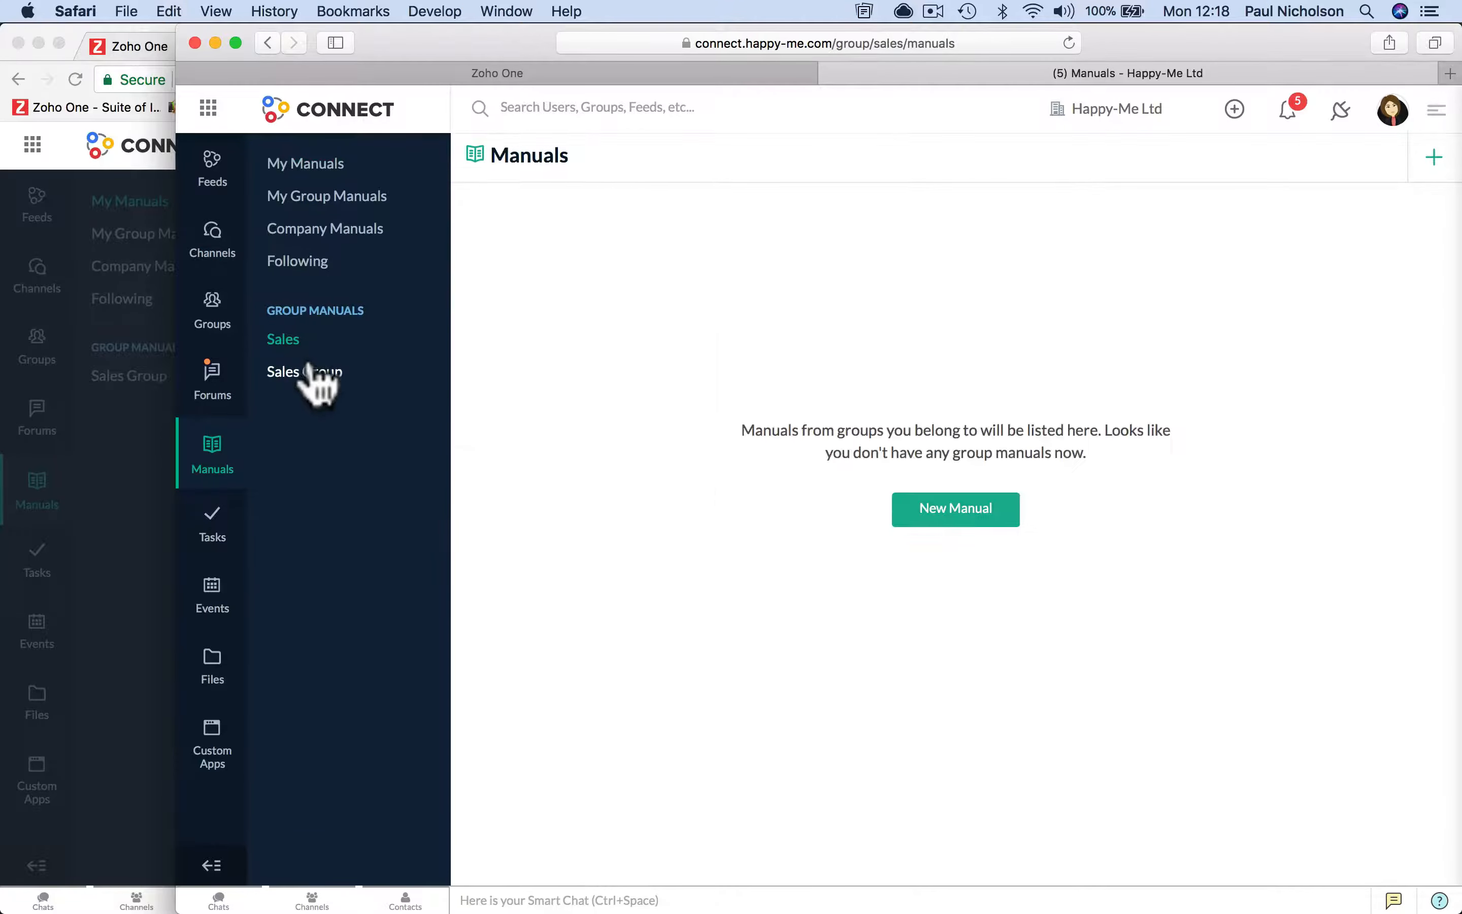
left_click(219, 460)
left_click(601, 374)
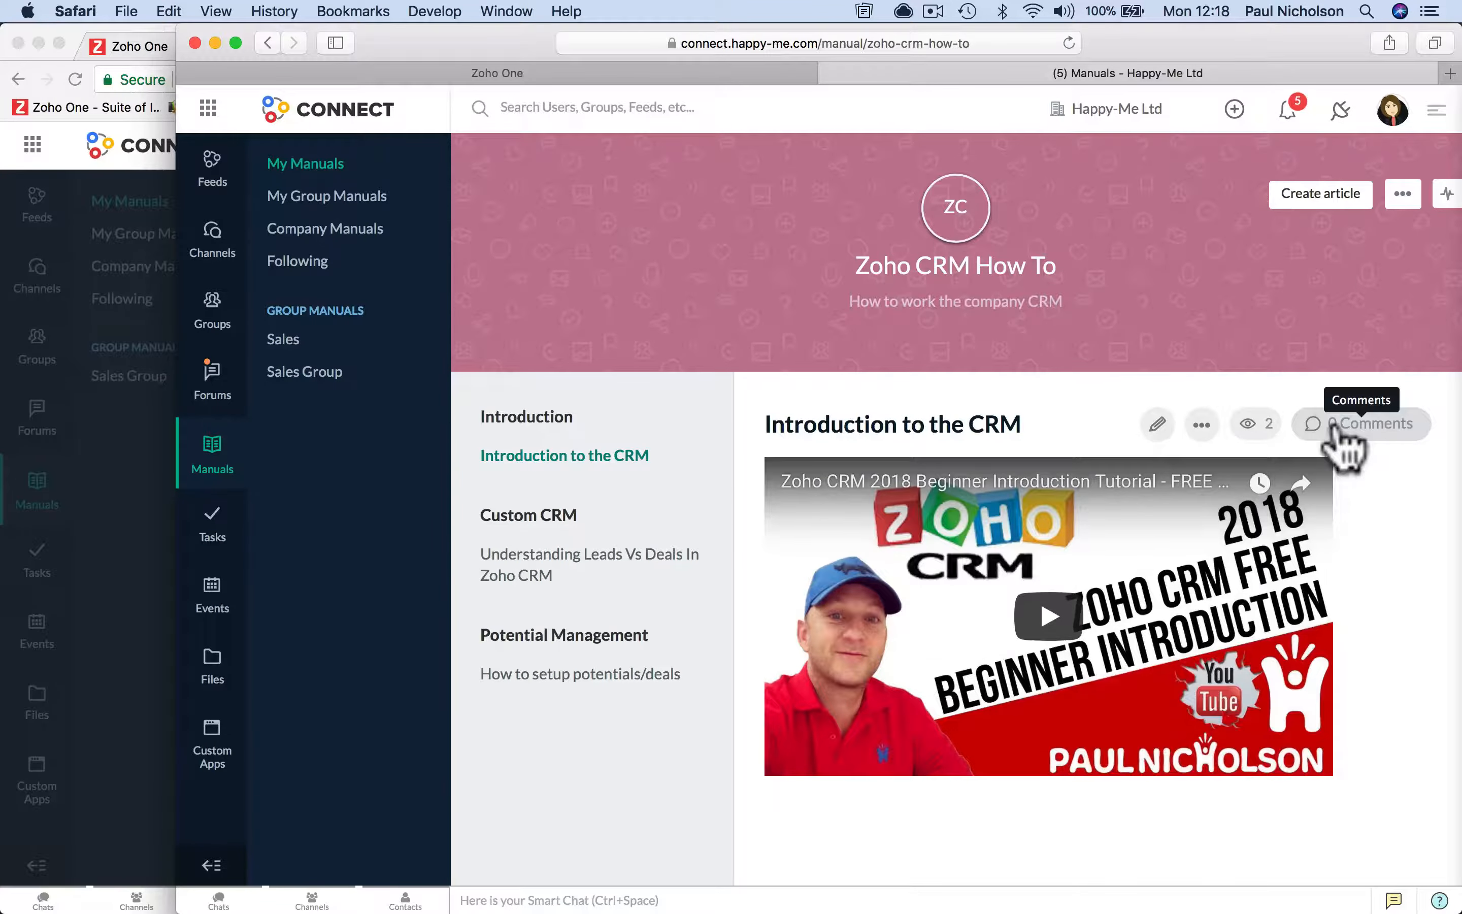
Step: View the Introduction to the CRM article's comments and look at the additional options available for the article
left_click(623, 456)
left_click(1343, 426)
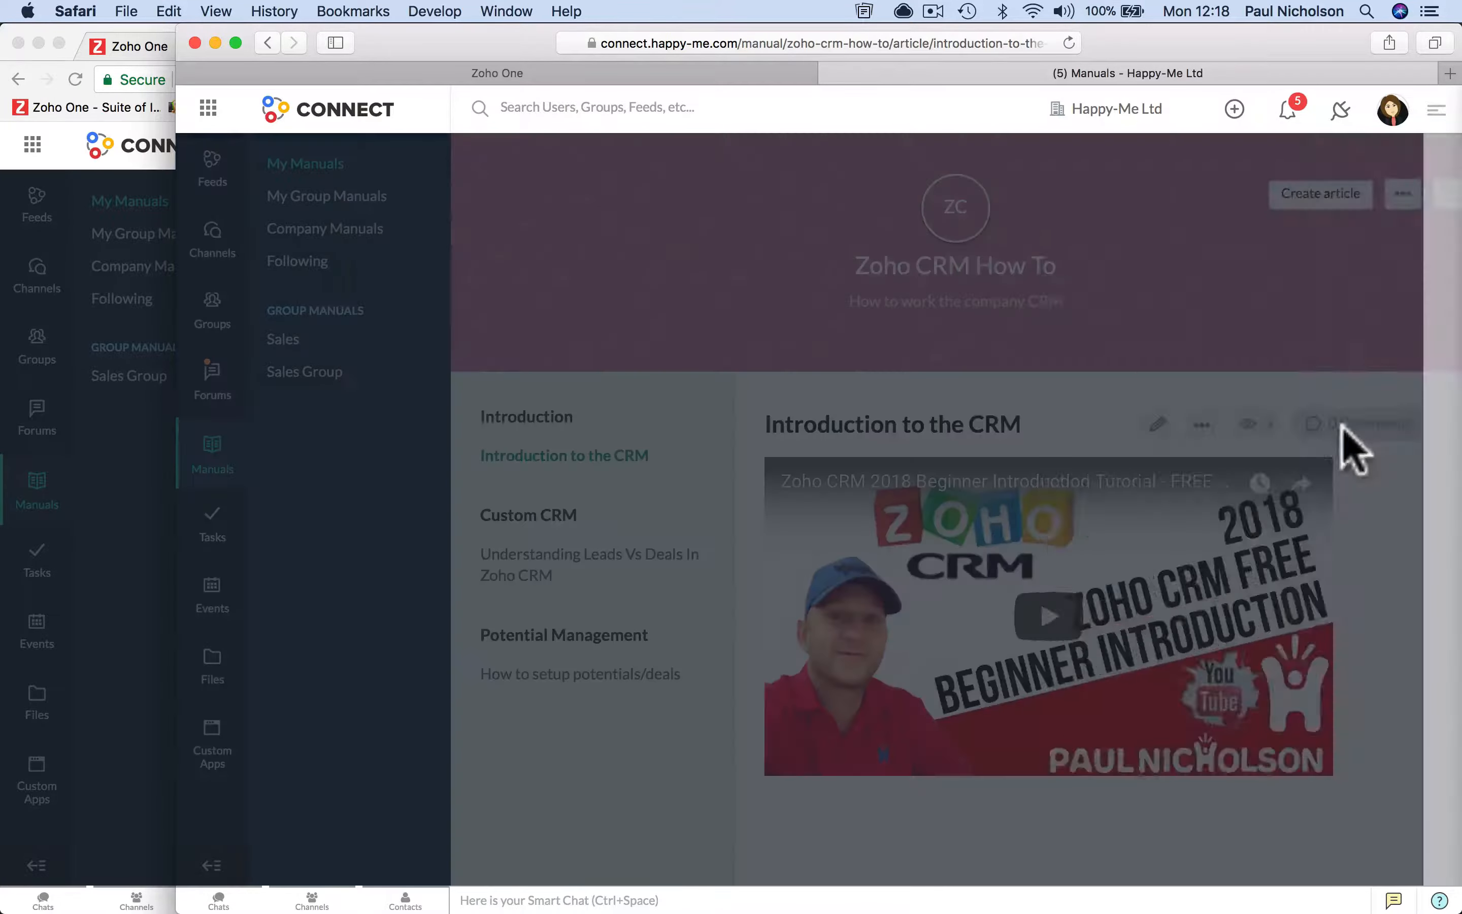
left_click(1074, 206)
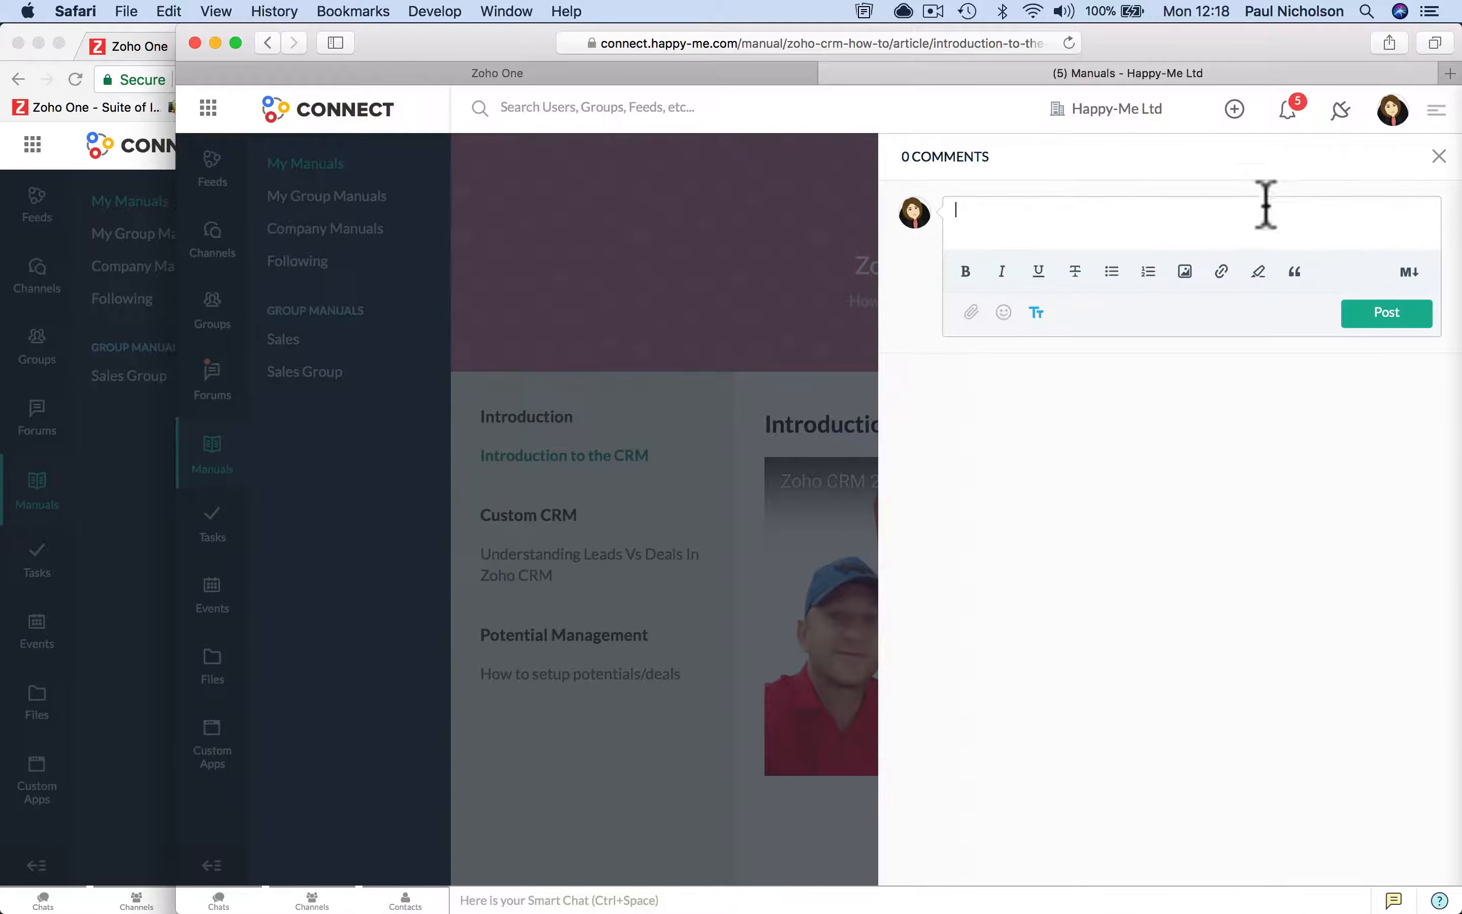
left_click(1439, 157)
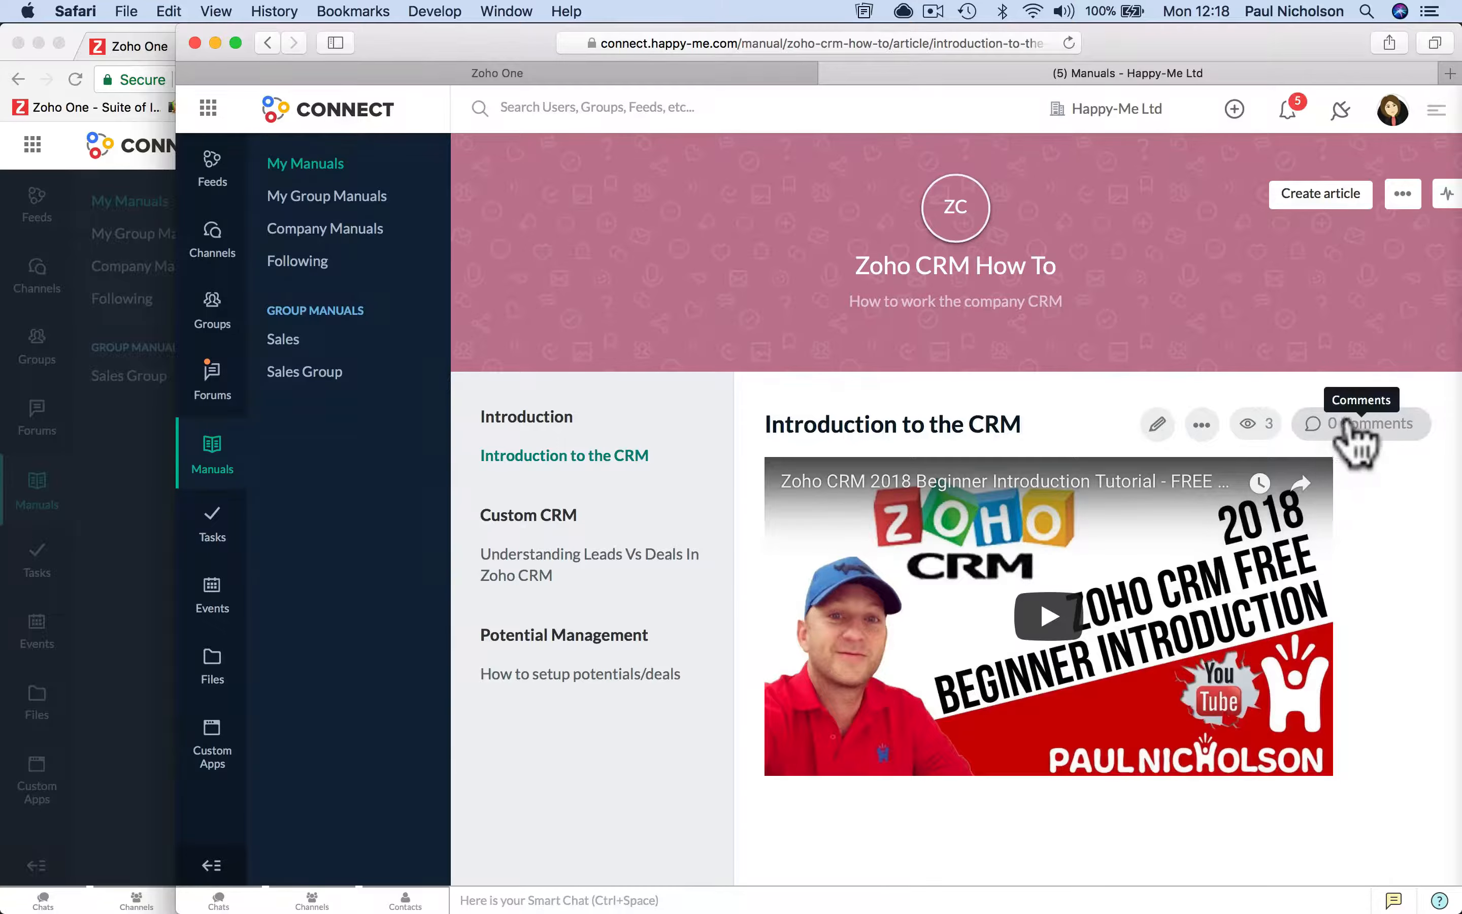
left_click(1362, 426)
left_click(1043, 213)
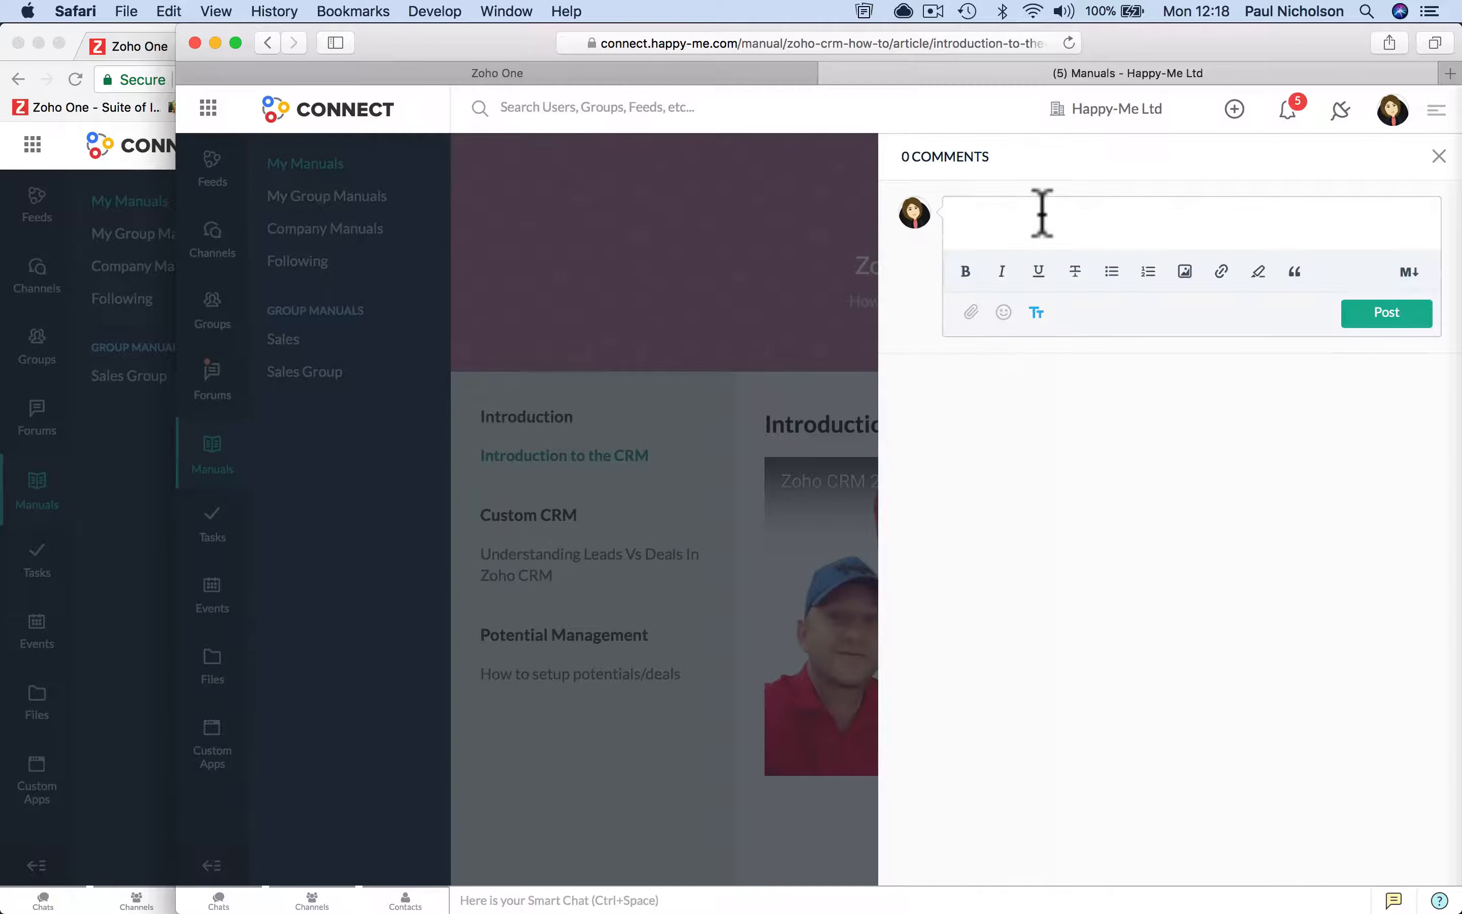
left_click(1439, 157)
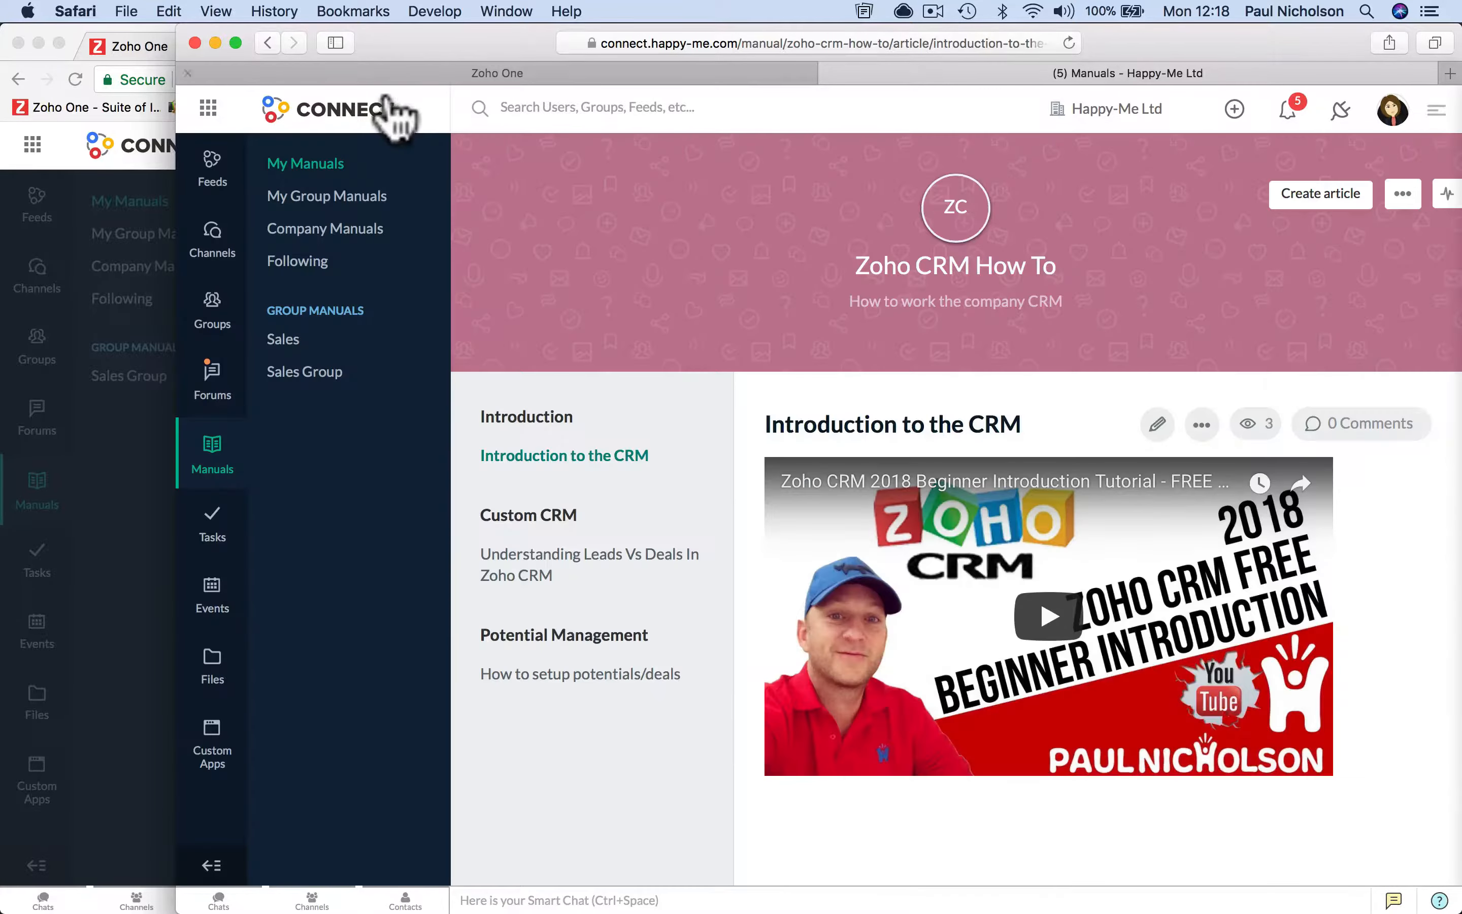
left_click(1069, 43)
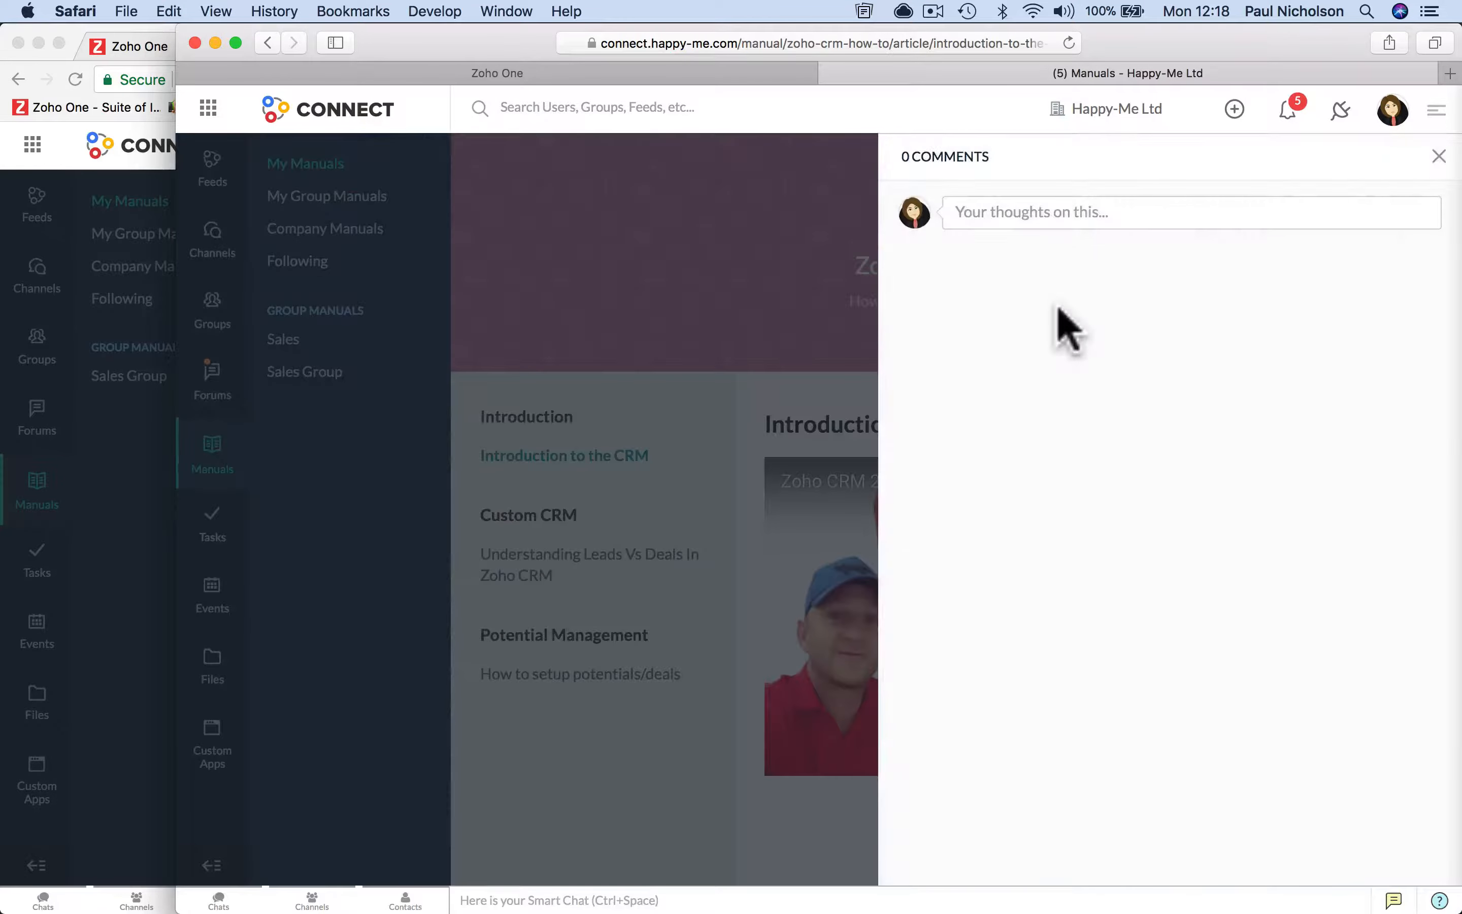
left_click(1438, 156)
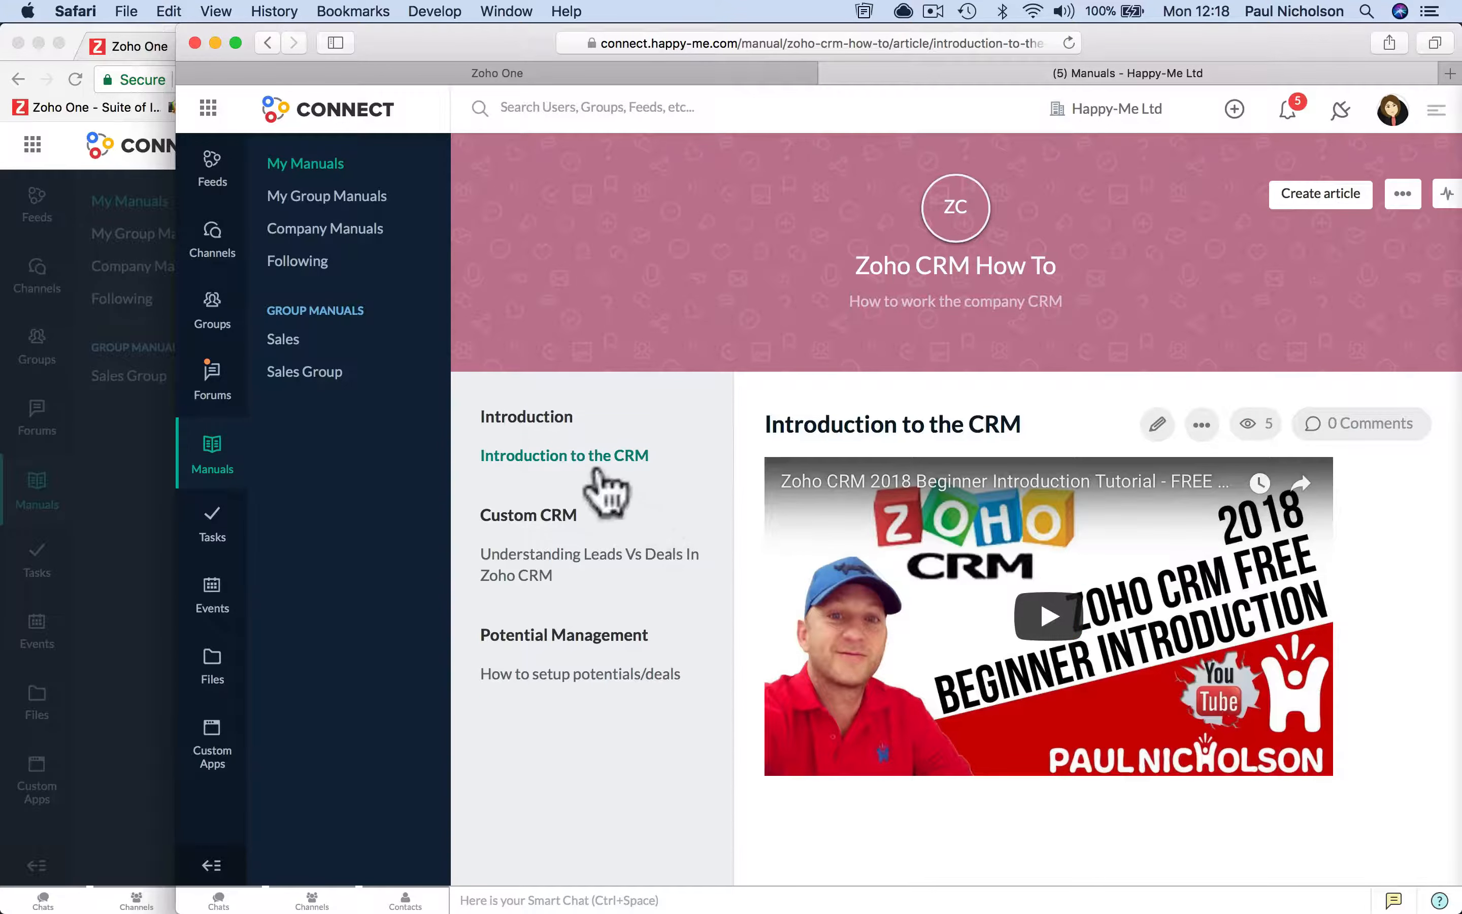
left_click(1202, 425)
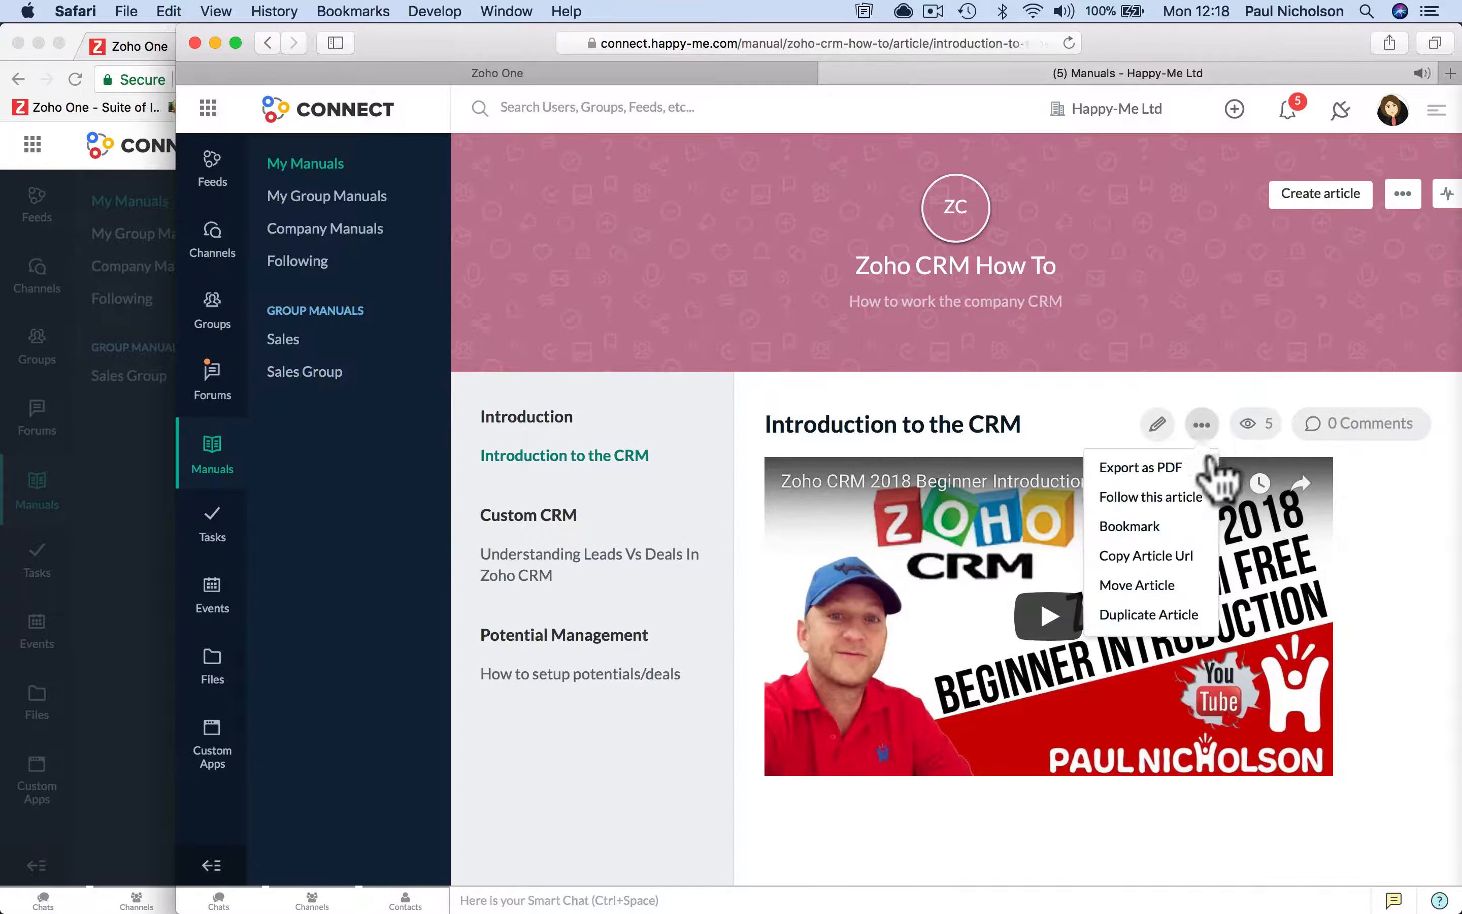
Step: Return to the manuals overview, check the member's notifications and close the notification list
left_click(213, 452)
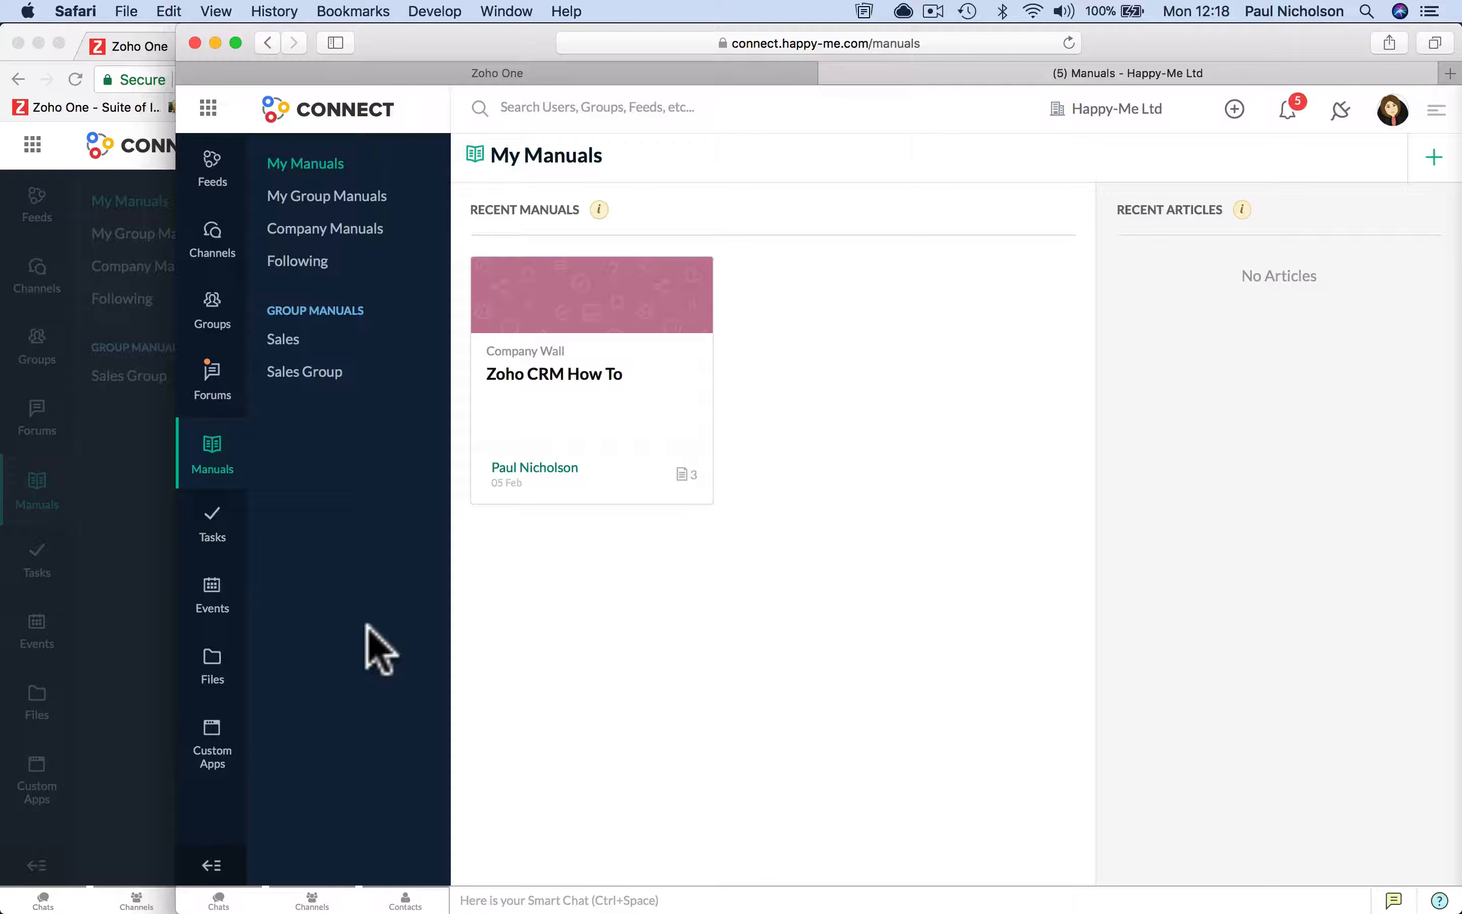
left_click(1288, 110)
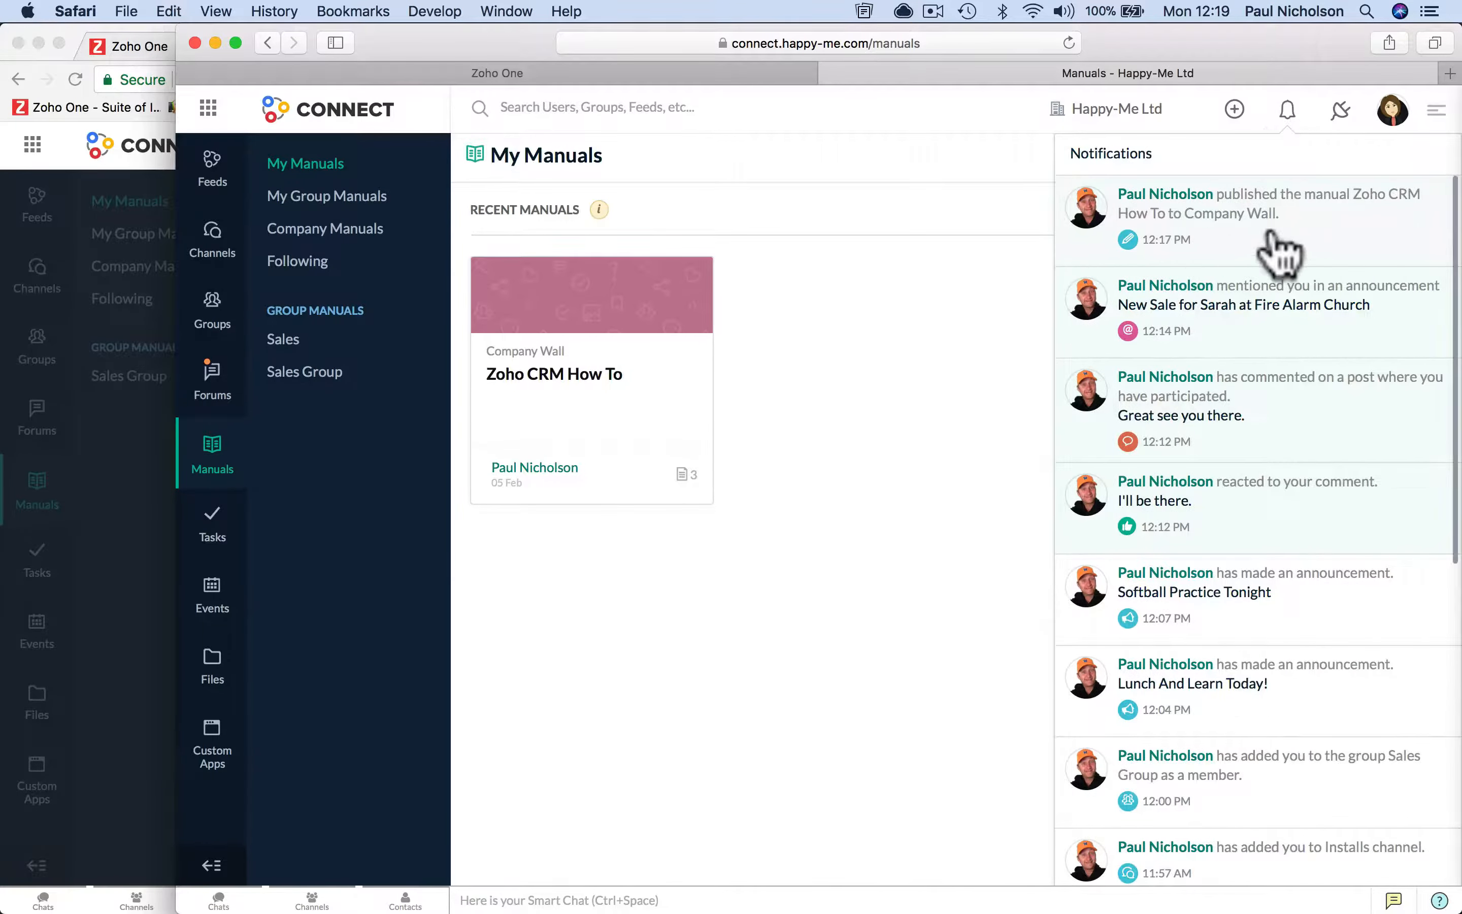
left_click(887, 365)
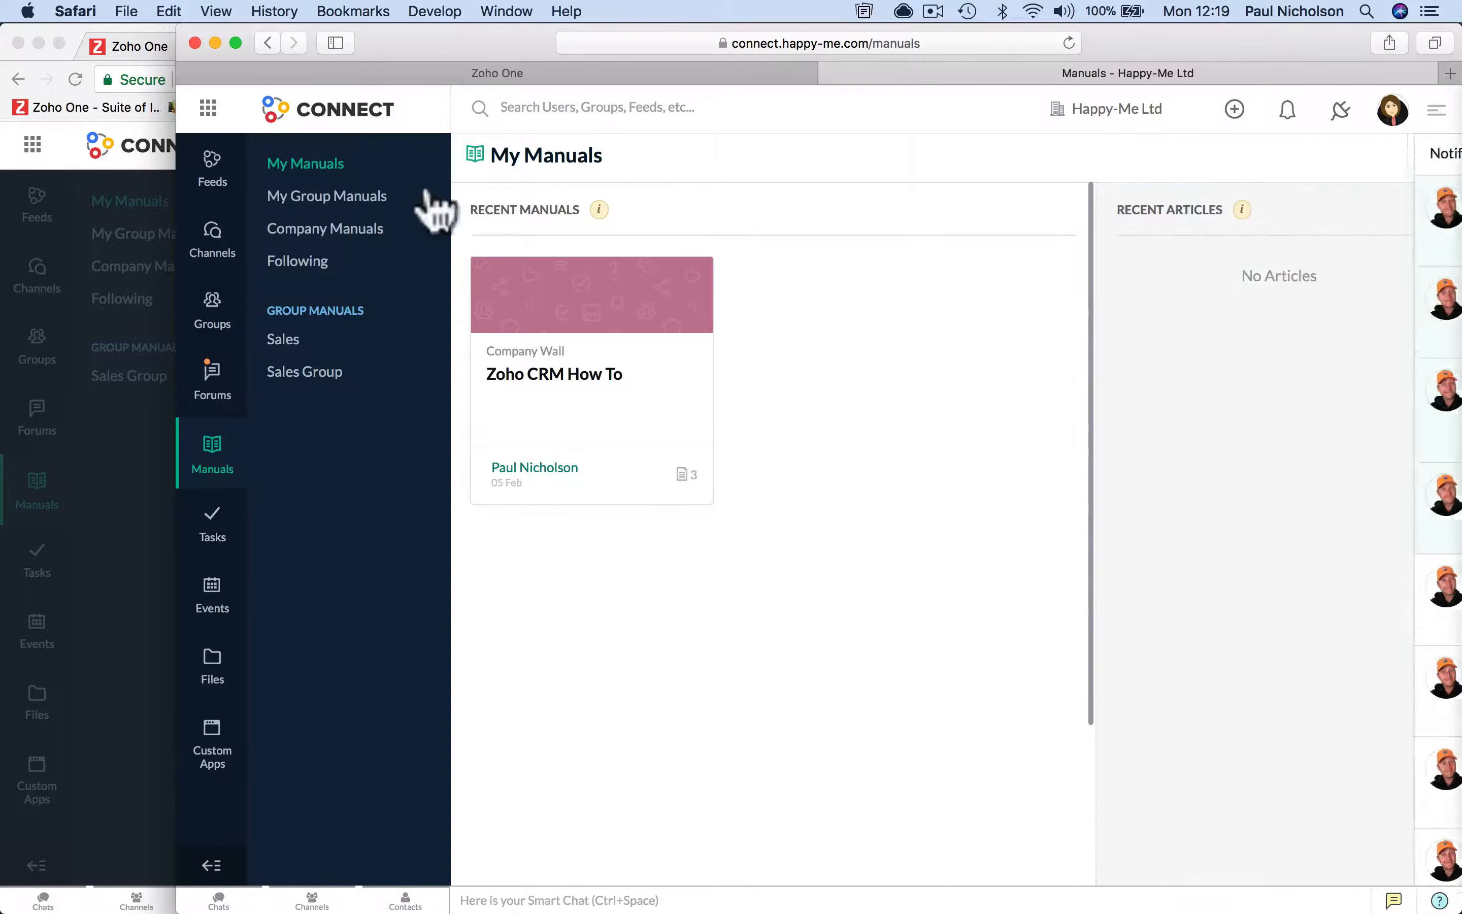
Step: From the feed, reply to the sales invoices comment on the leads-versus-deals article with a greeting by name and "You goto Invoice then click sales."
left_click(213, 175)
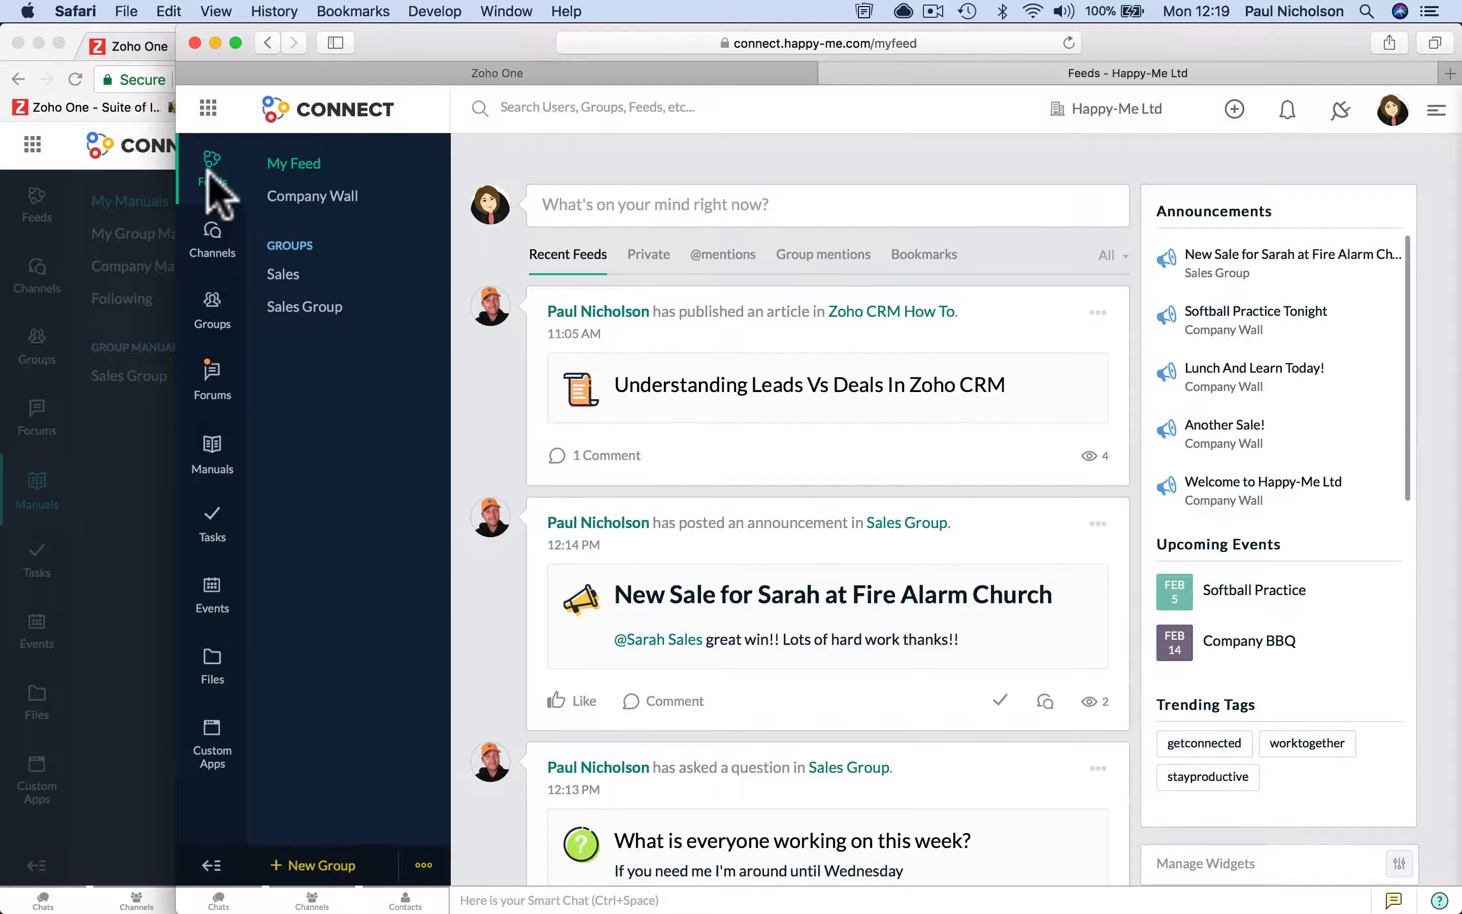
left_click(607, 457)
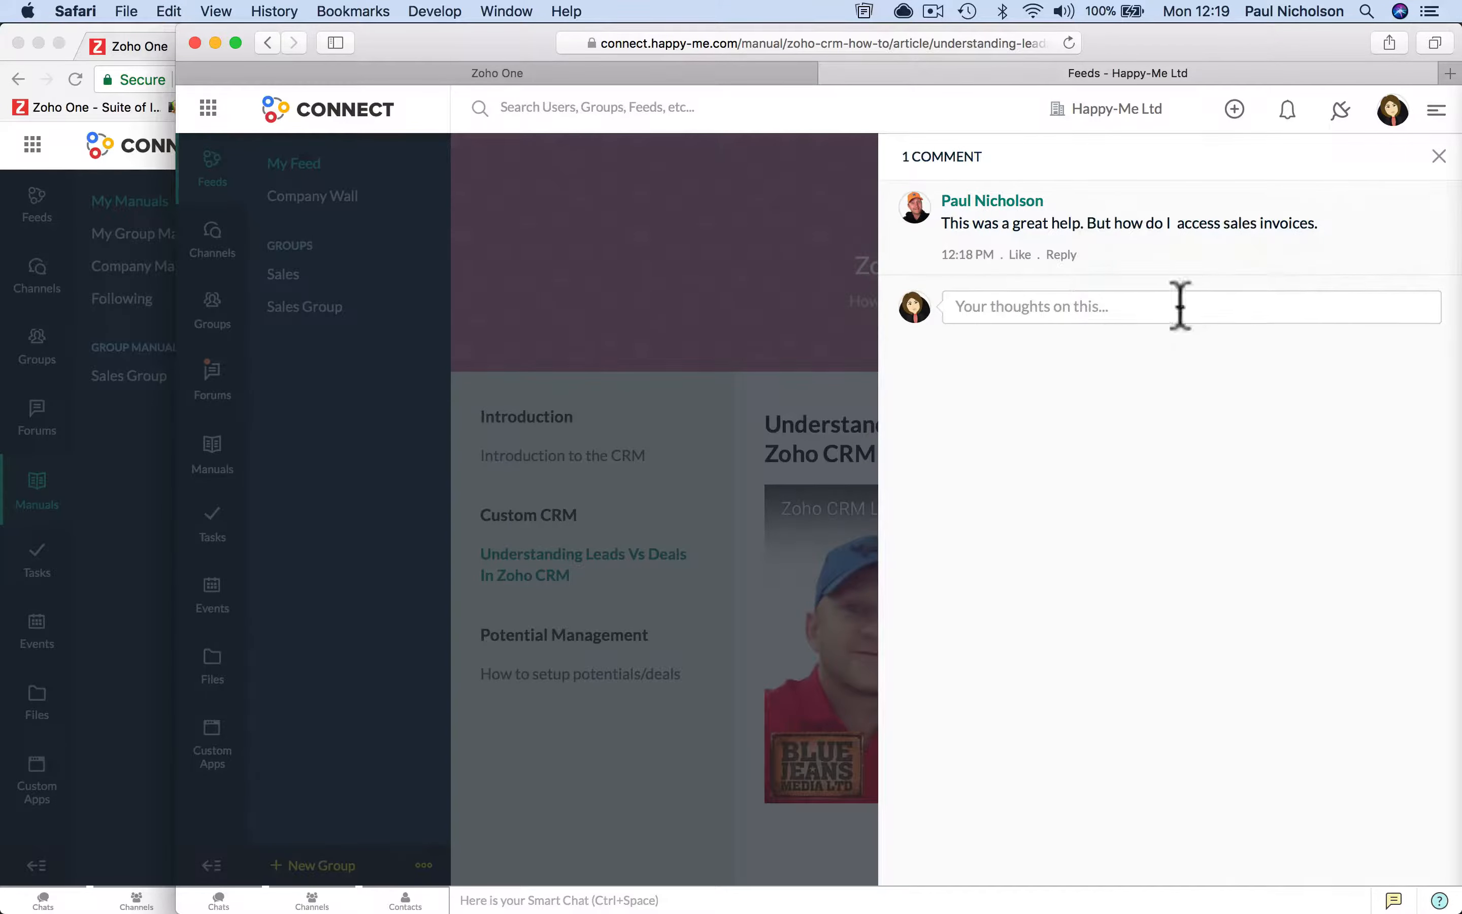
left_click(1086, 309)
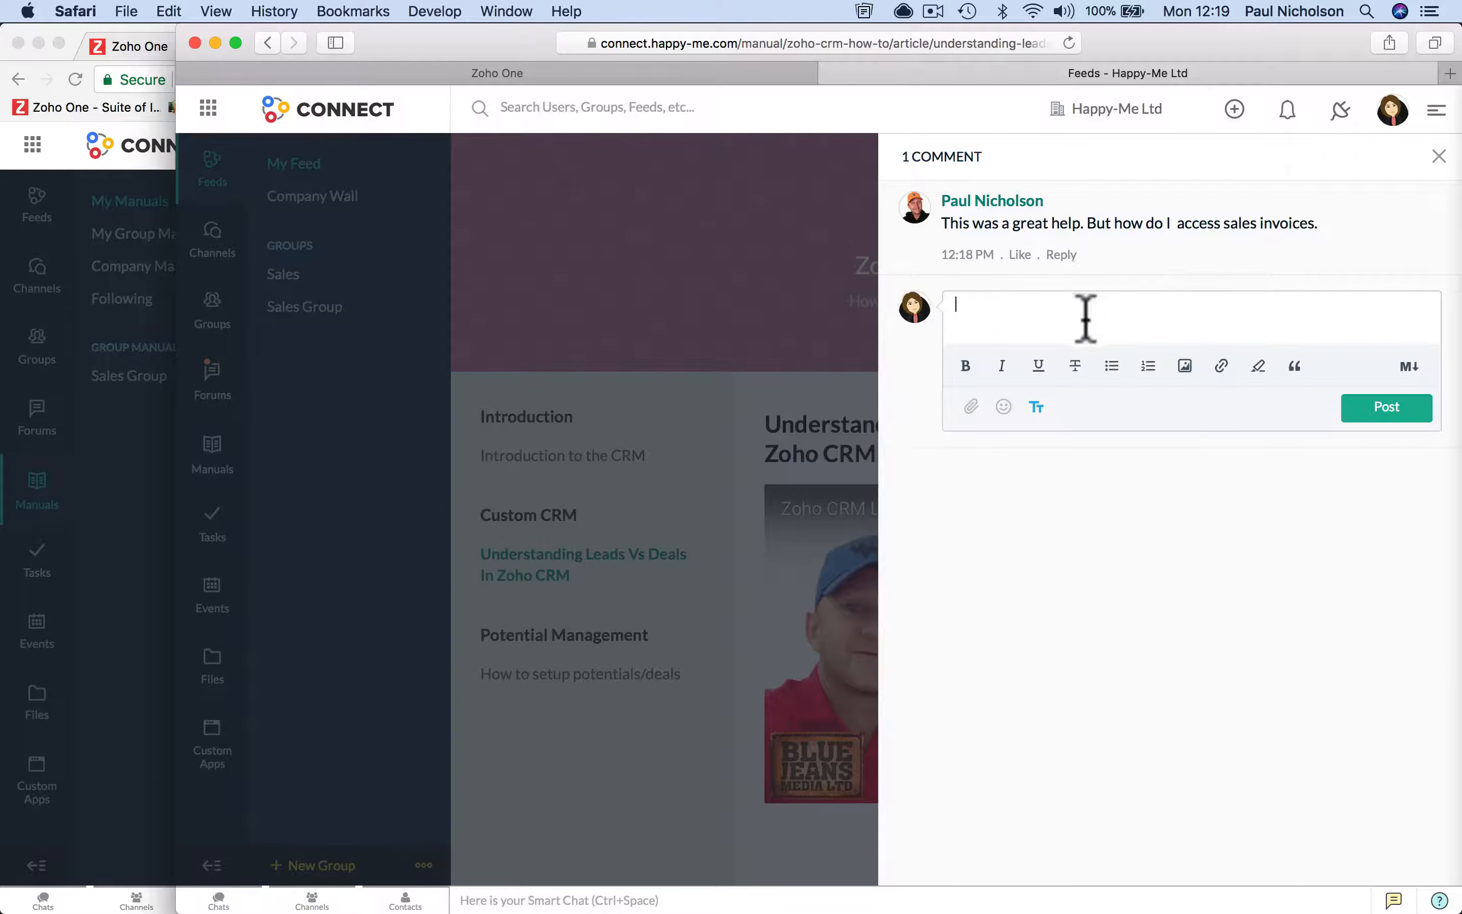
left_click(1062, 254)
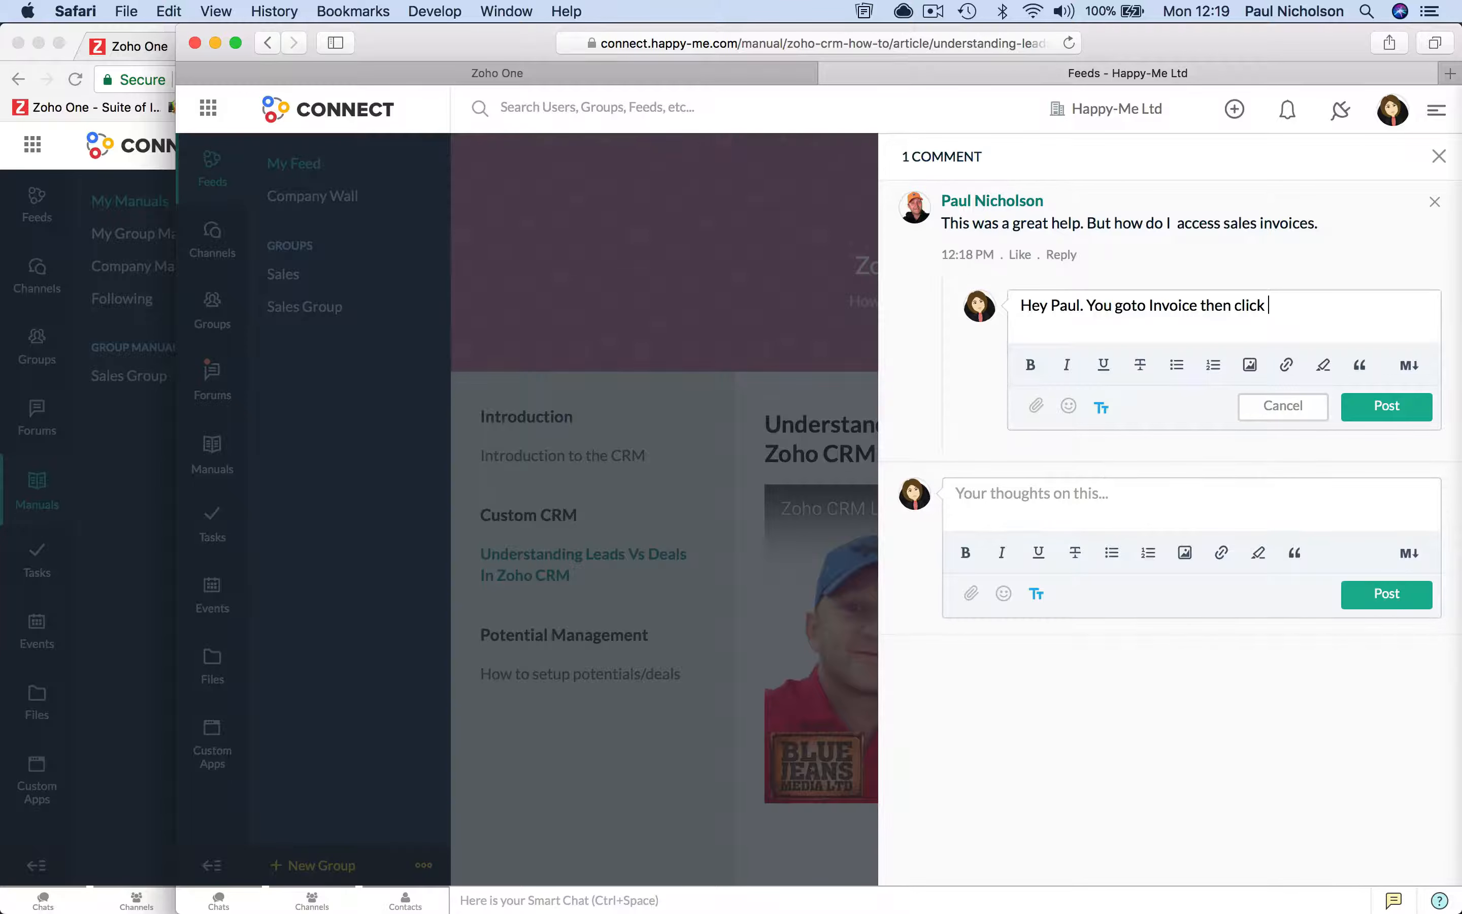
left_click(1387, 408)
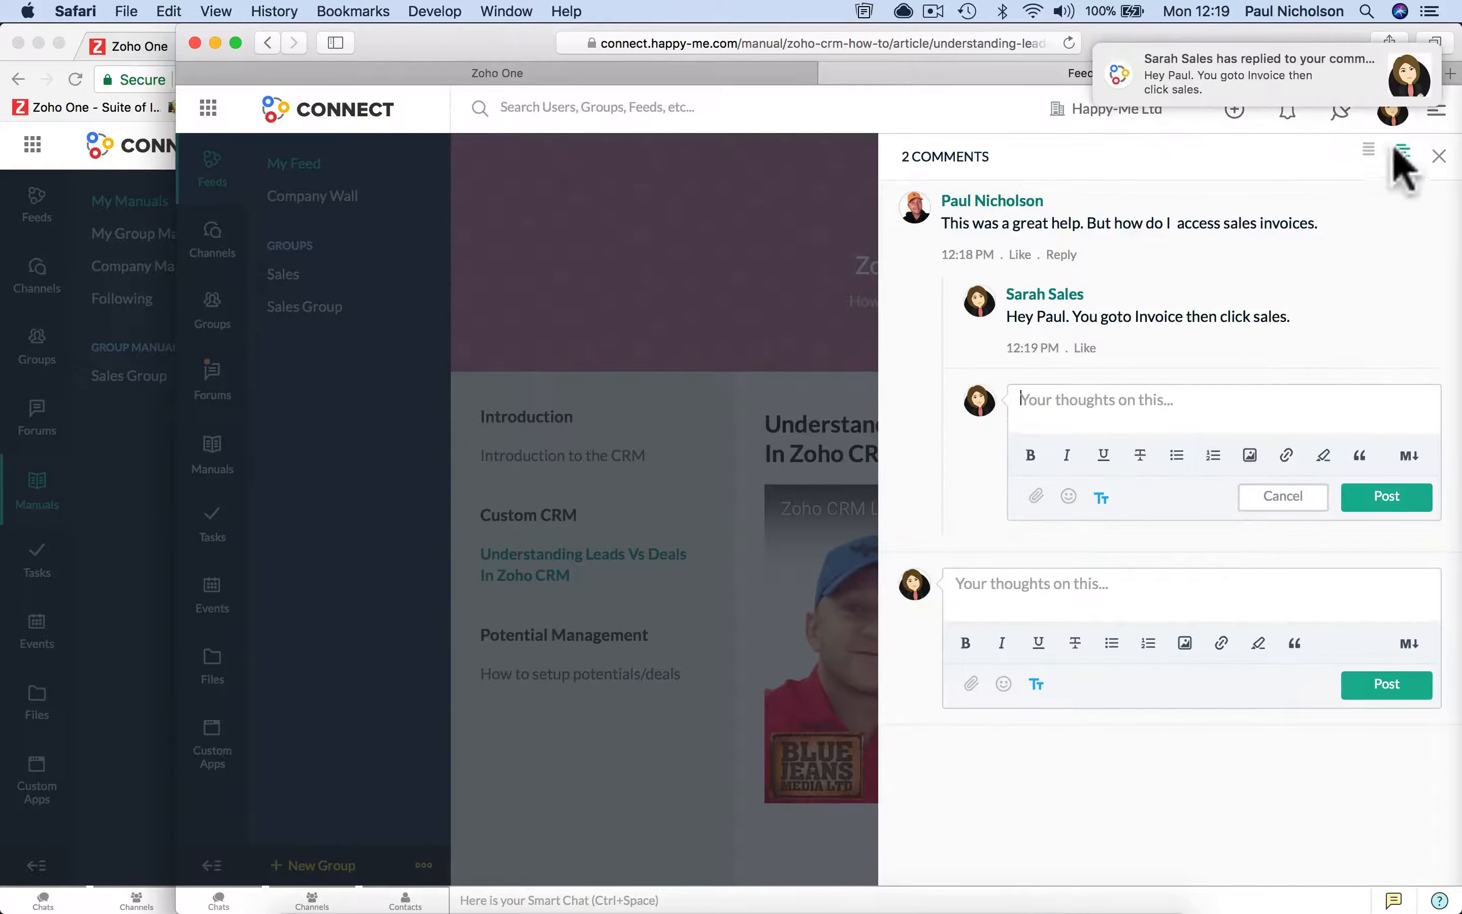
left_click(1440, 156)
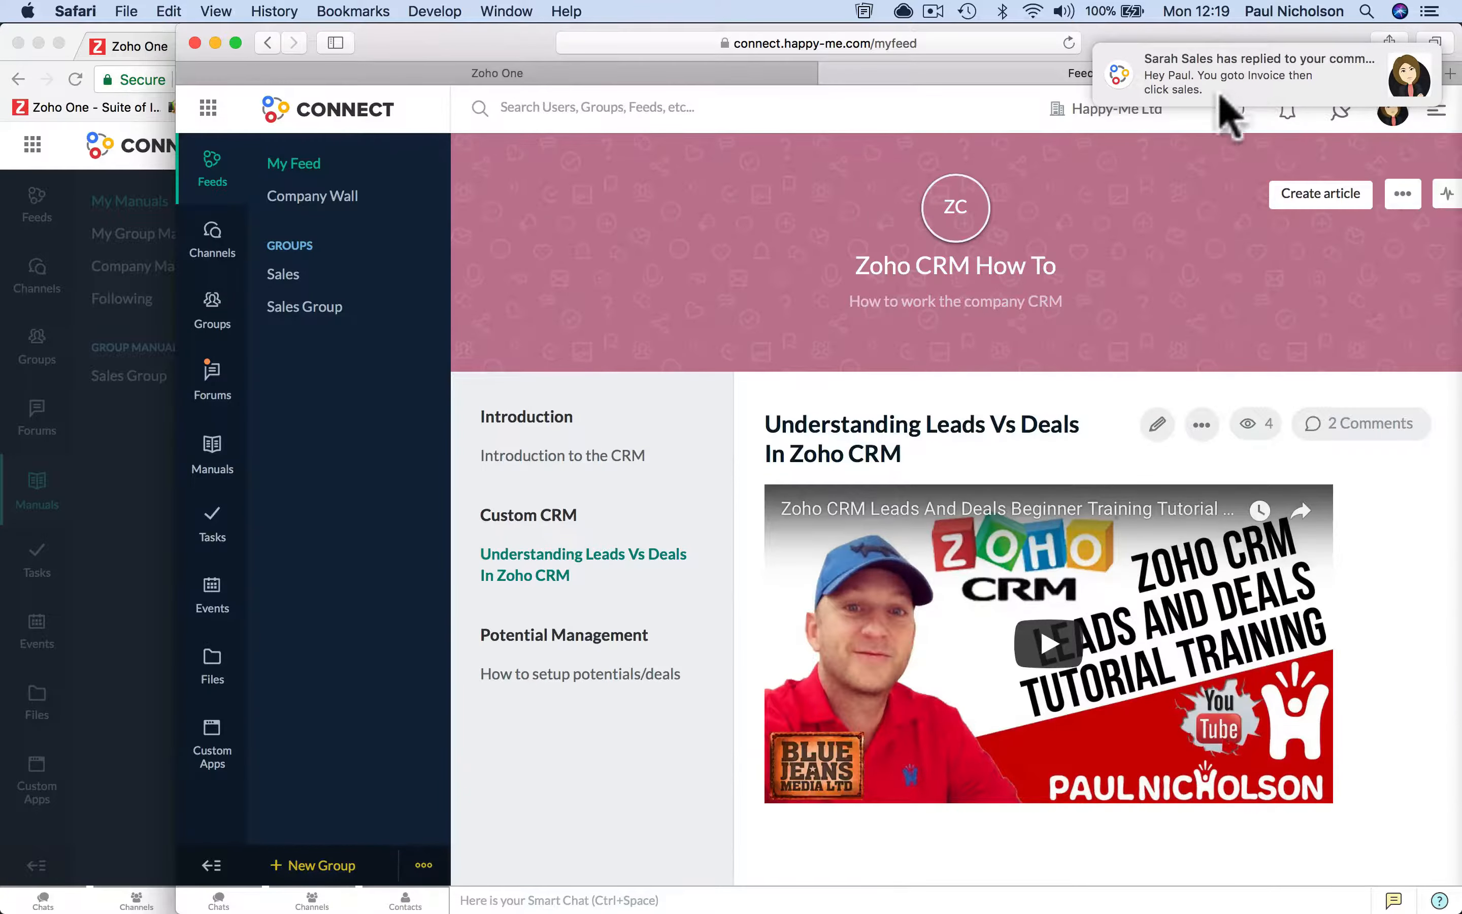
Step: Switch to the first member's session in the ZohoConnect desktop app and look through the channels, groups and manuals
left_click(1037, 901)
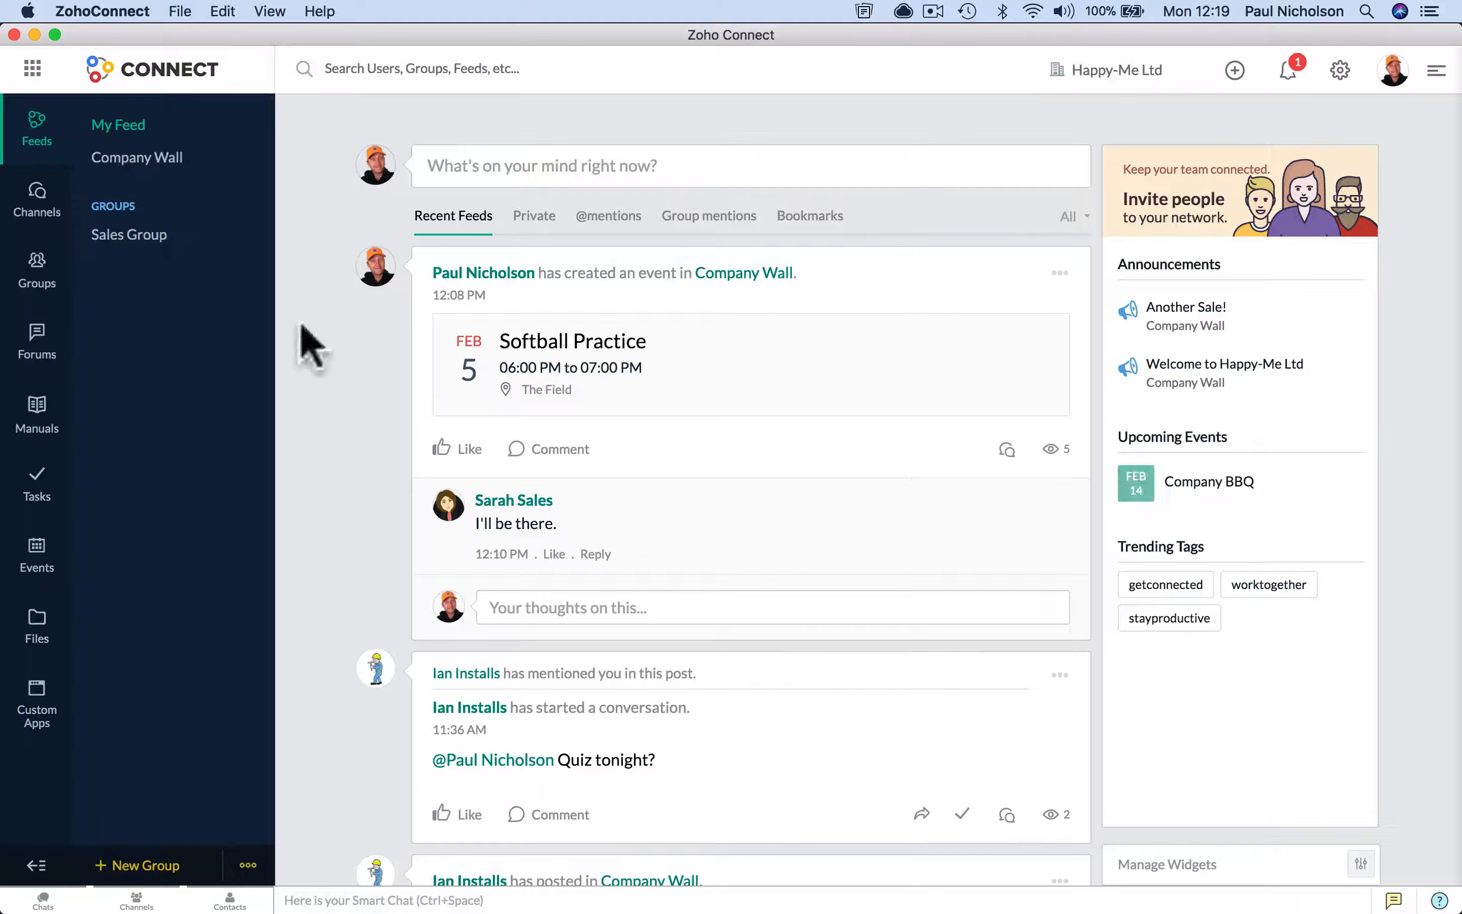
left_click(48, 207)
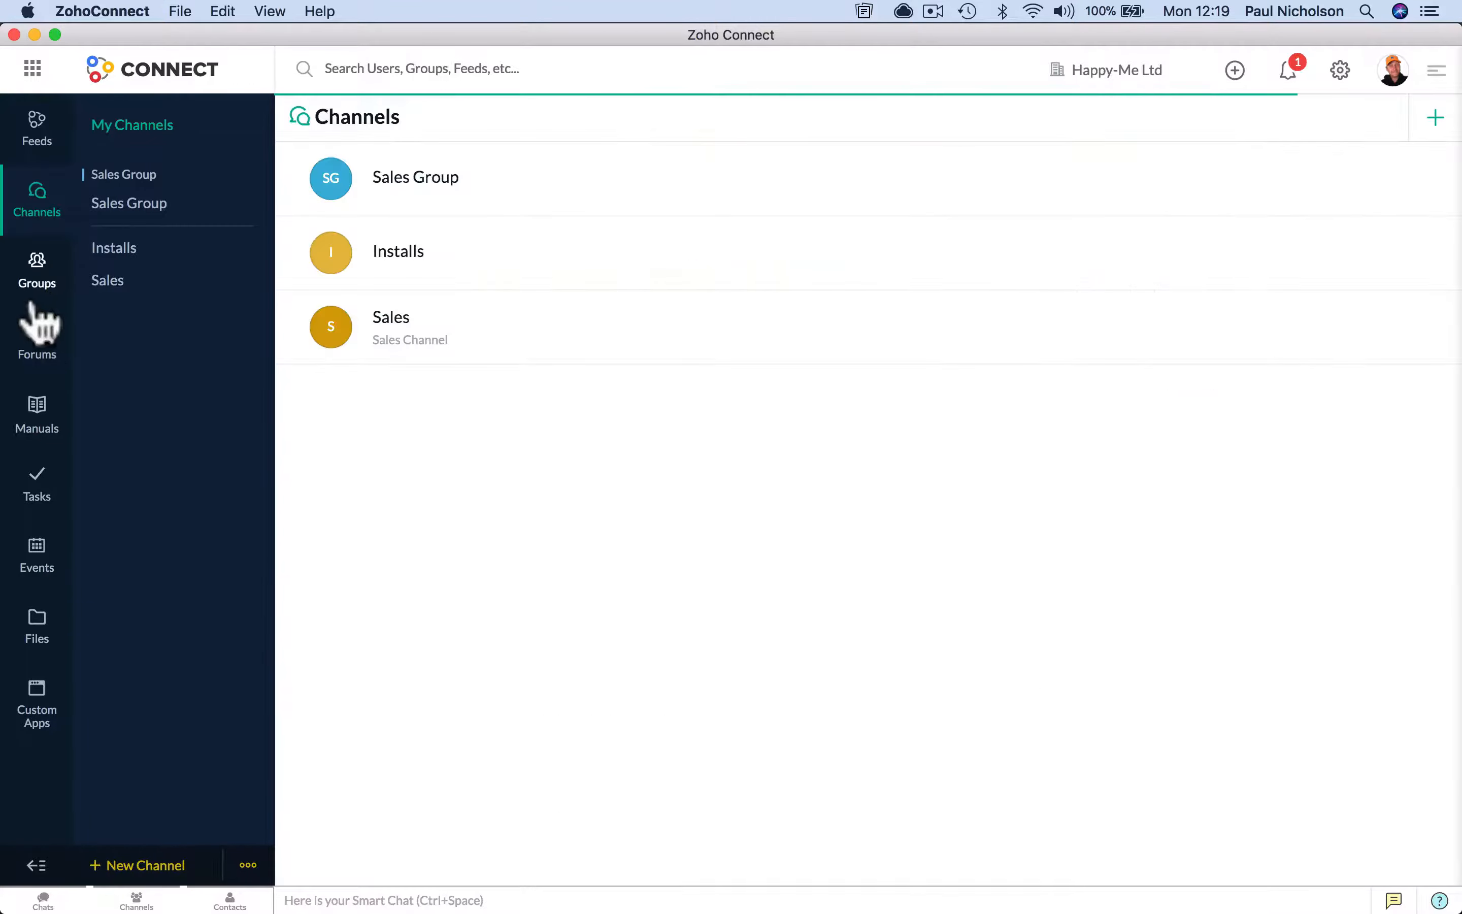
left_click(37, 271)
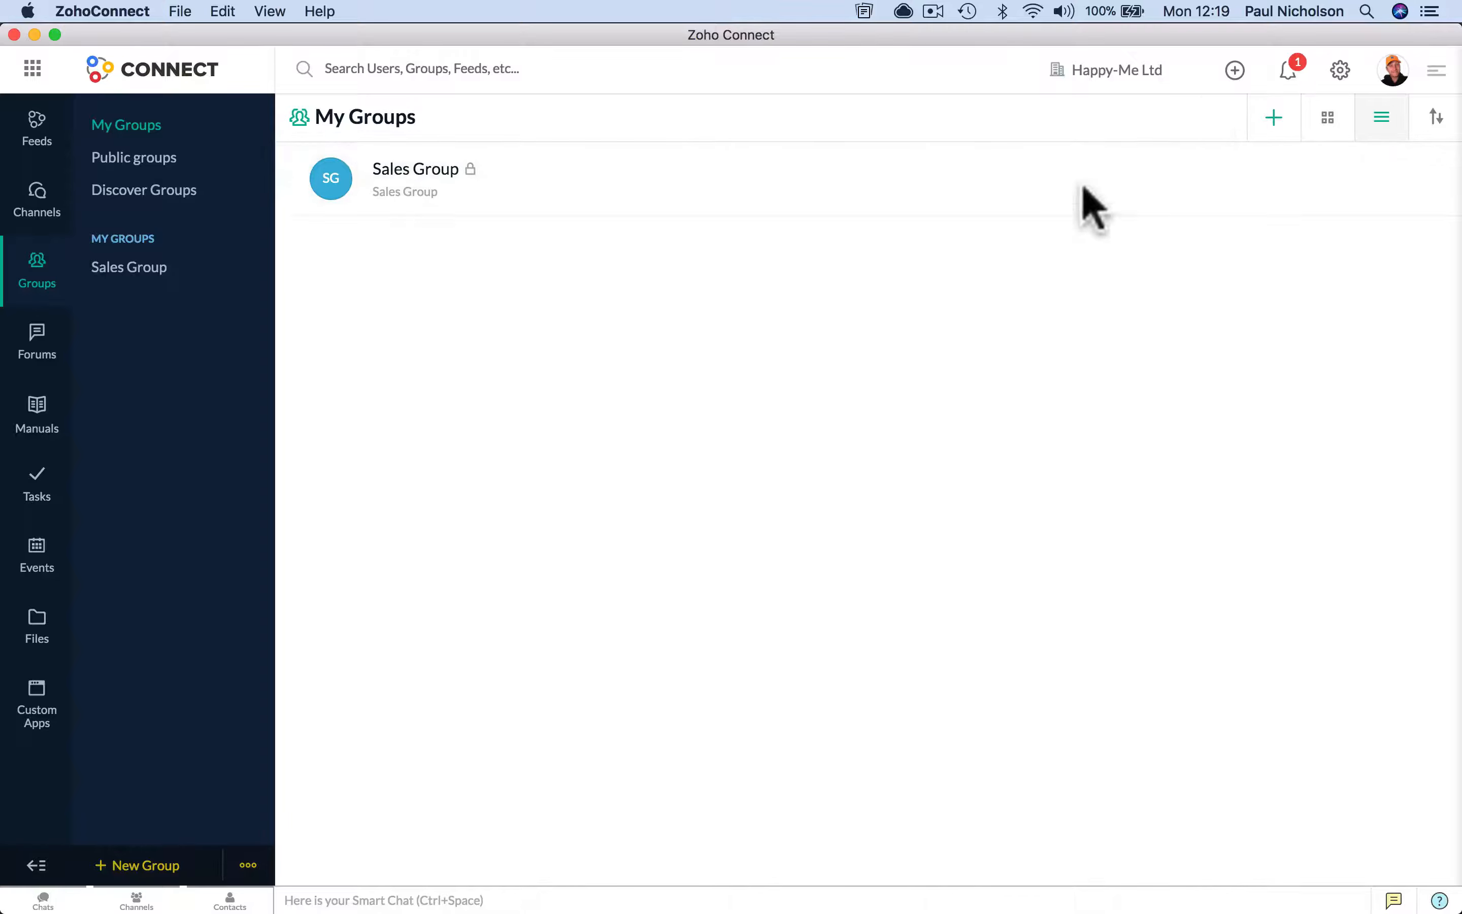
left_click(38, 416)
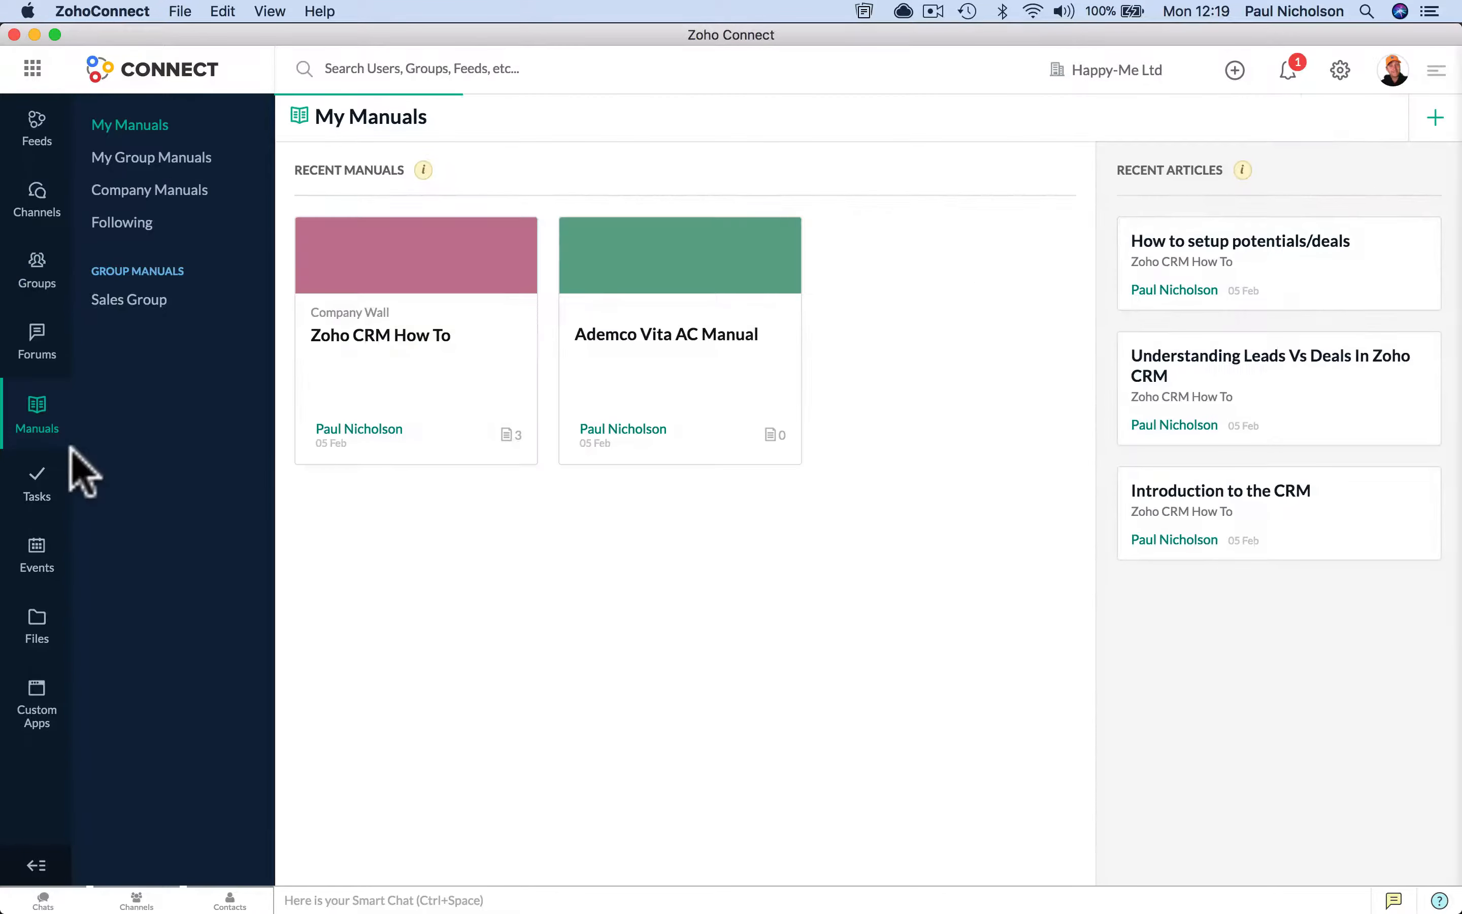
Step: View the member's own tasks and the Private Tasks list
left_click(53, 491)
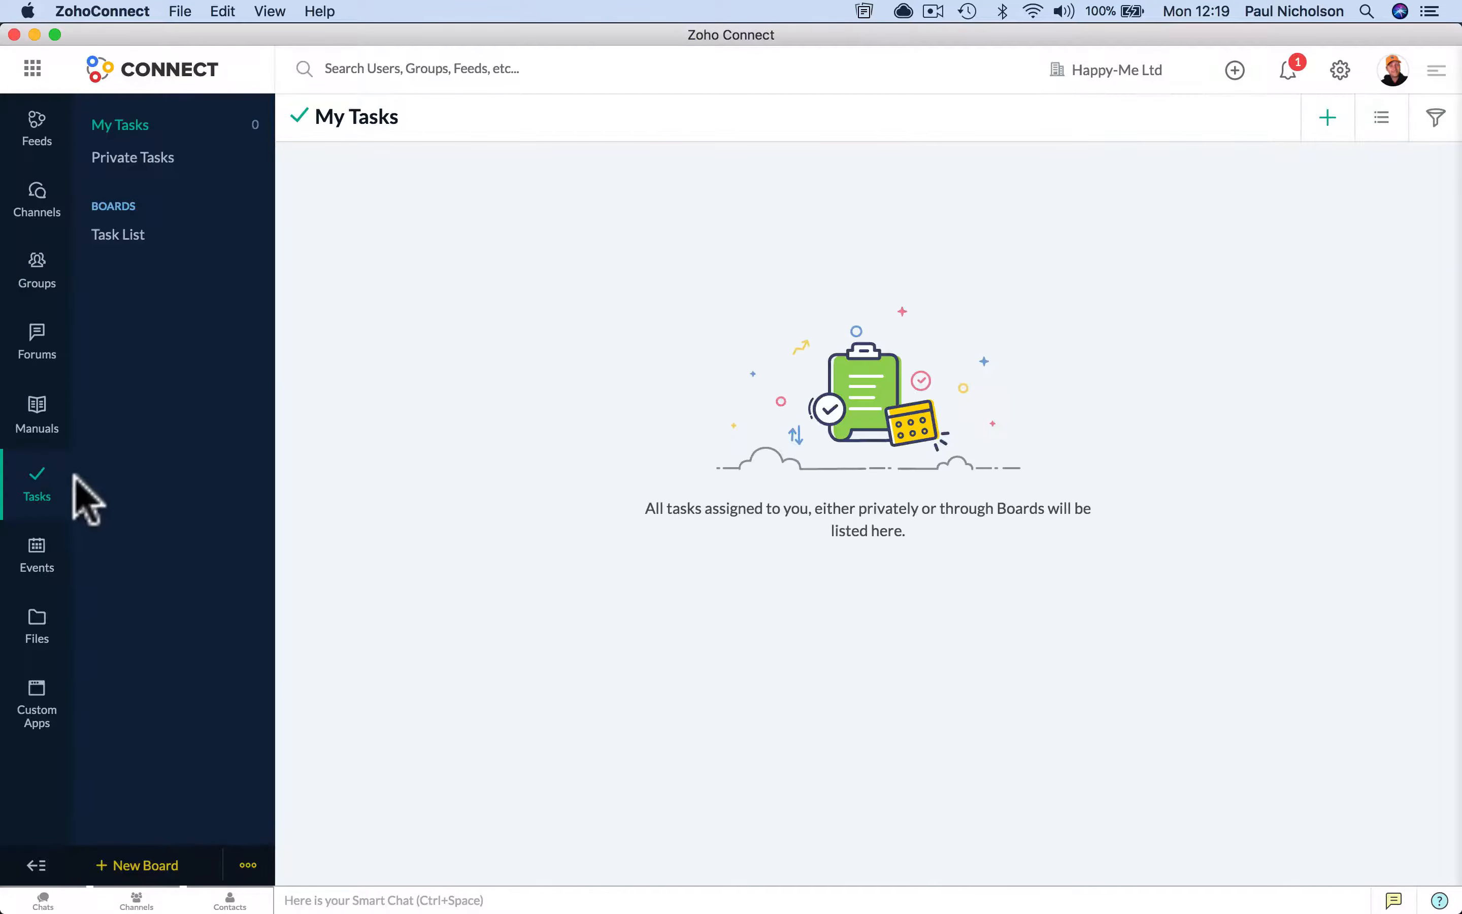
left_click(37, 445)
left_click(40, 463)
left_click(148, 166)
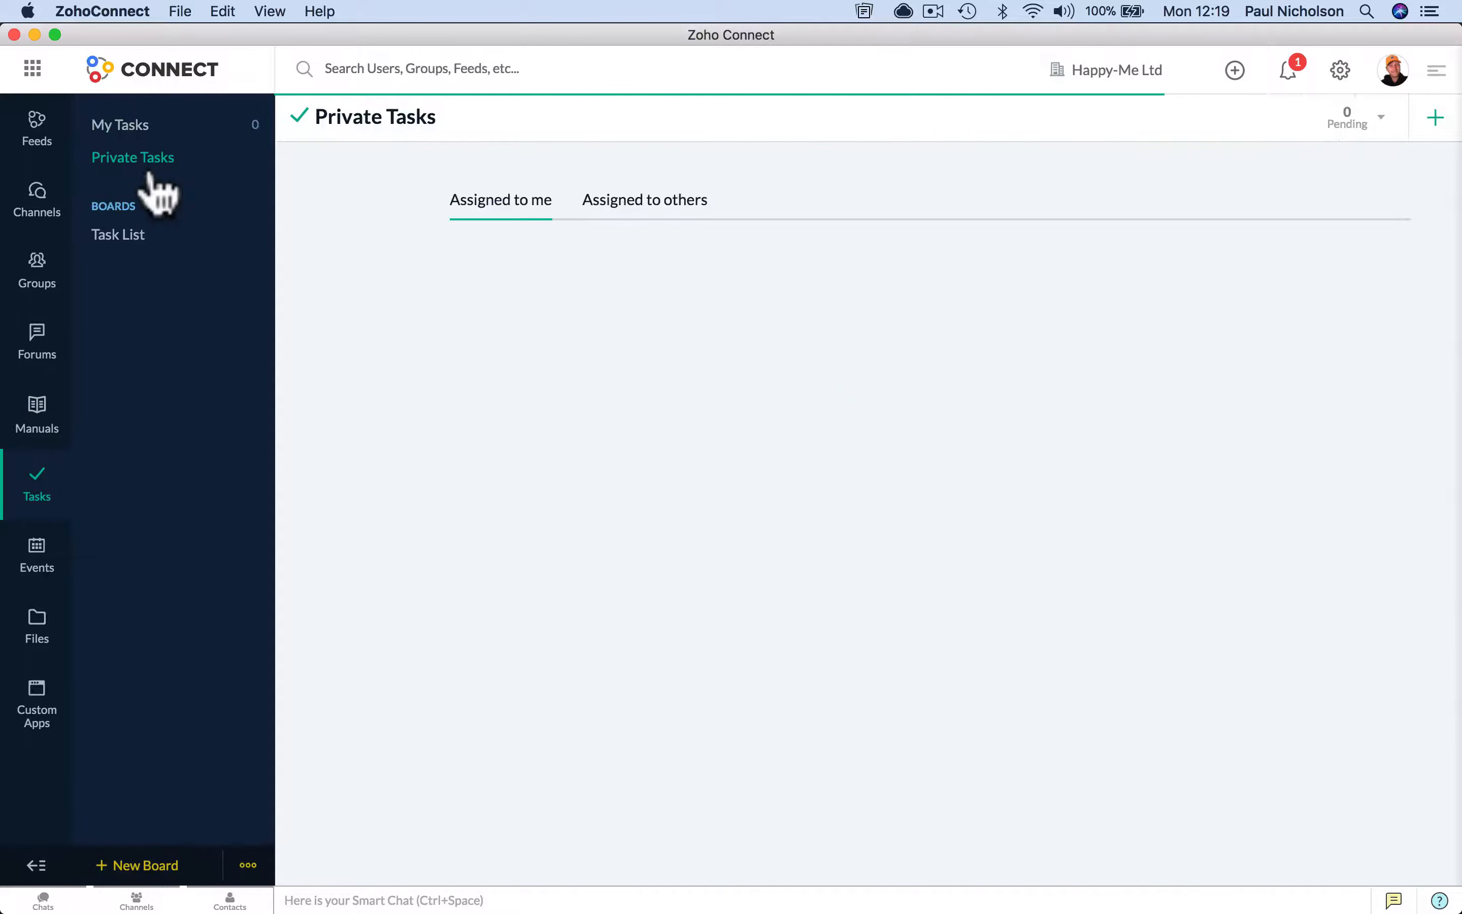
Step: On the Task List board, move the Pull Wire task to Doing and the Install task to Todo
left_click(128, 253)
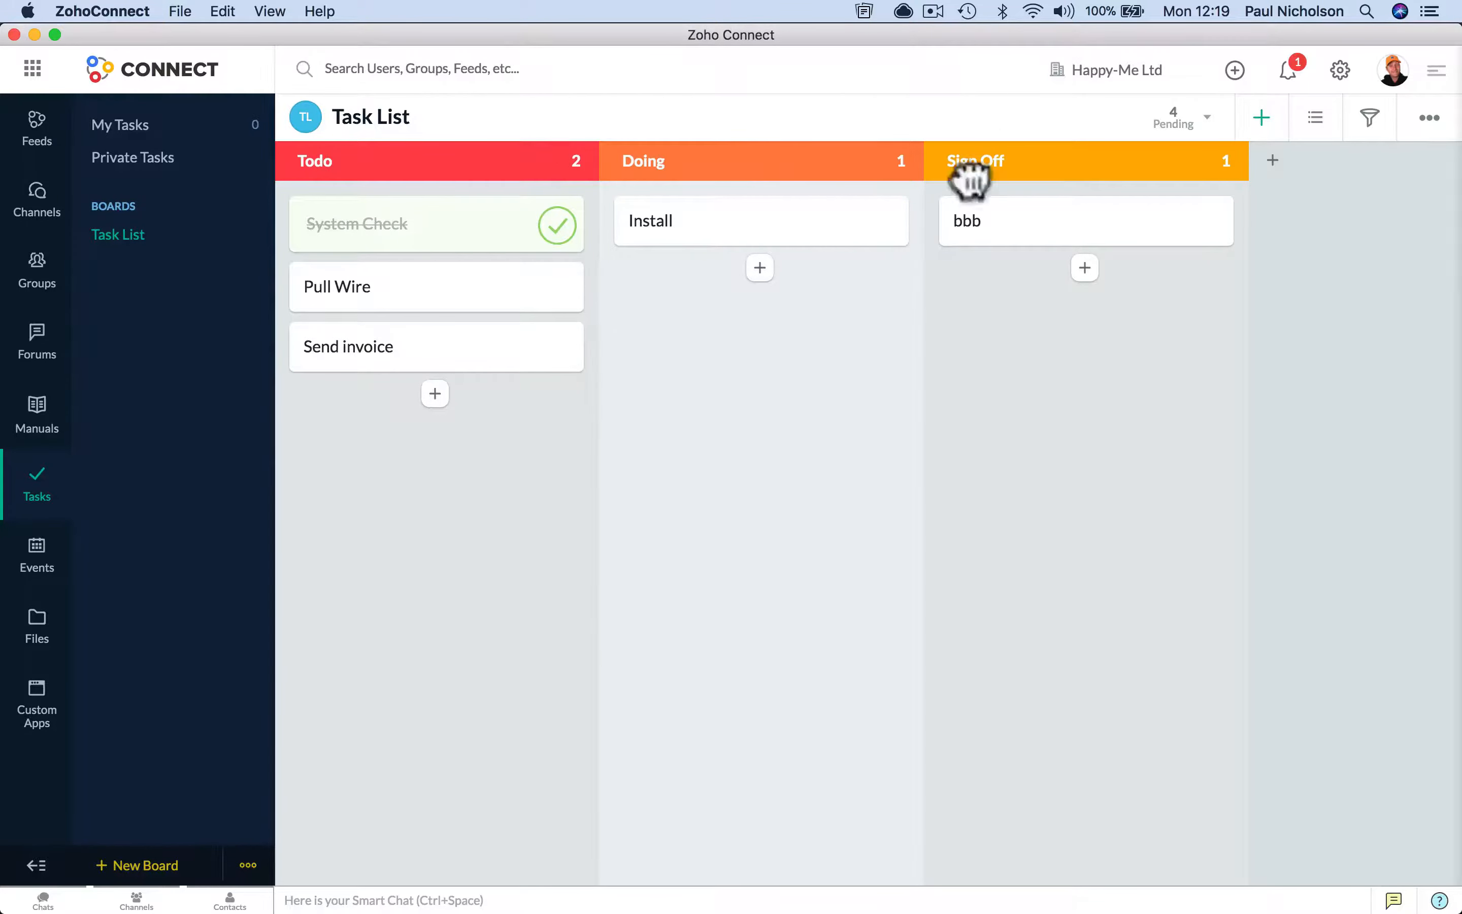
left_click_drag(375, 314, 664, 230)
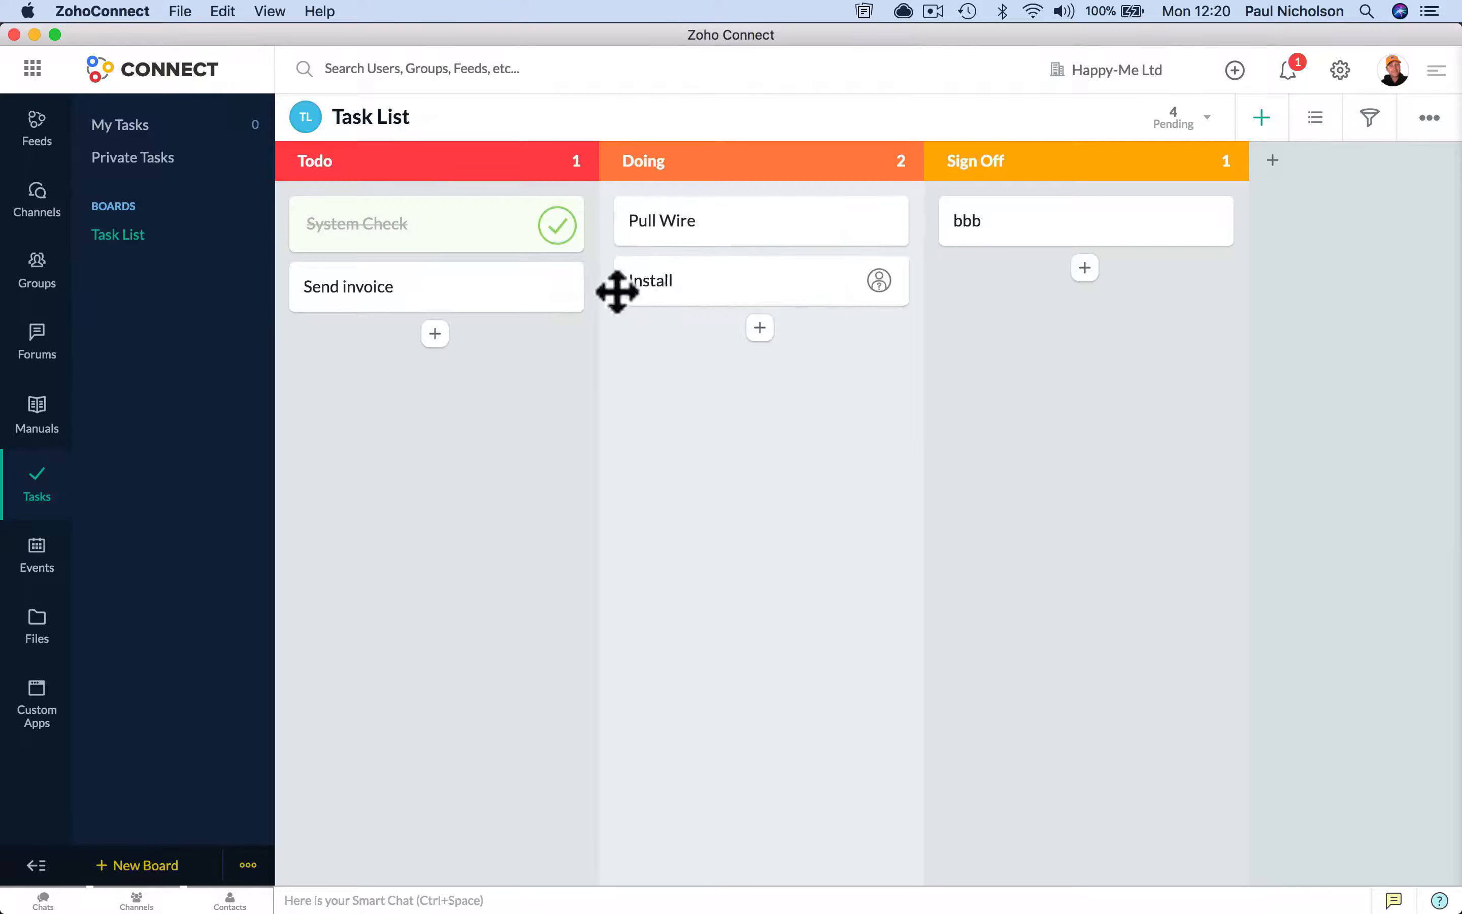
left_click_drag(617, 291, 399, 423)
Step: Add a task at the end of Todo for catching up with the sales colleague "About Warehouse Job."
left_click(435, 394)
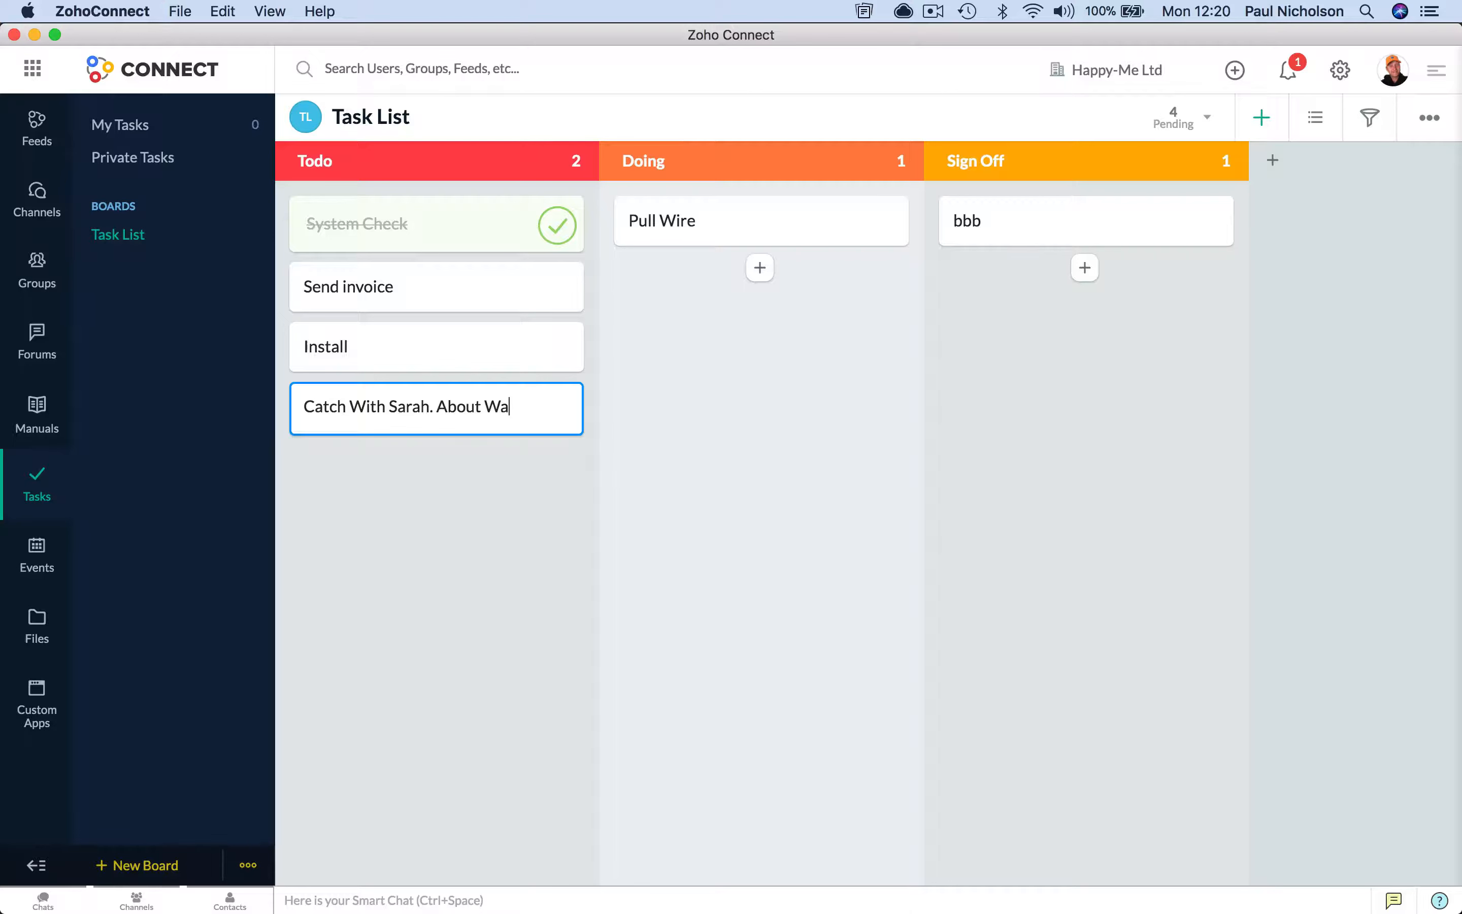
type("e ")
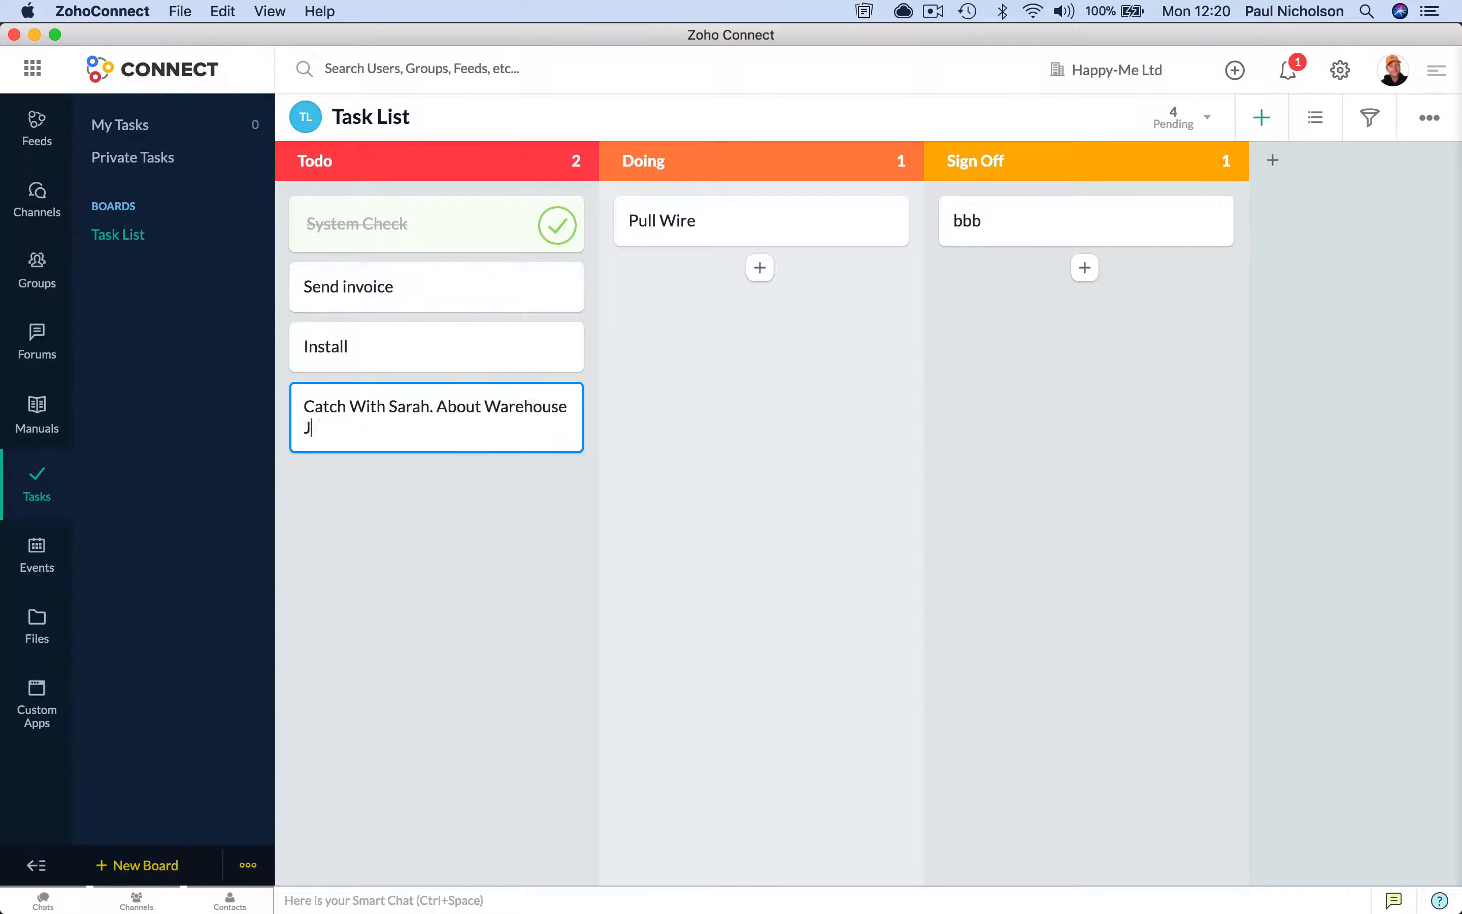
type("Job.")
key("Return")
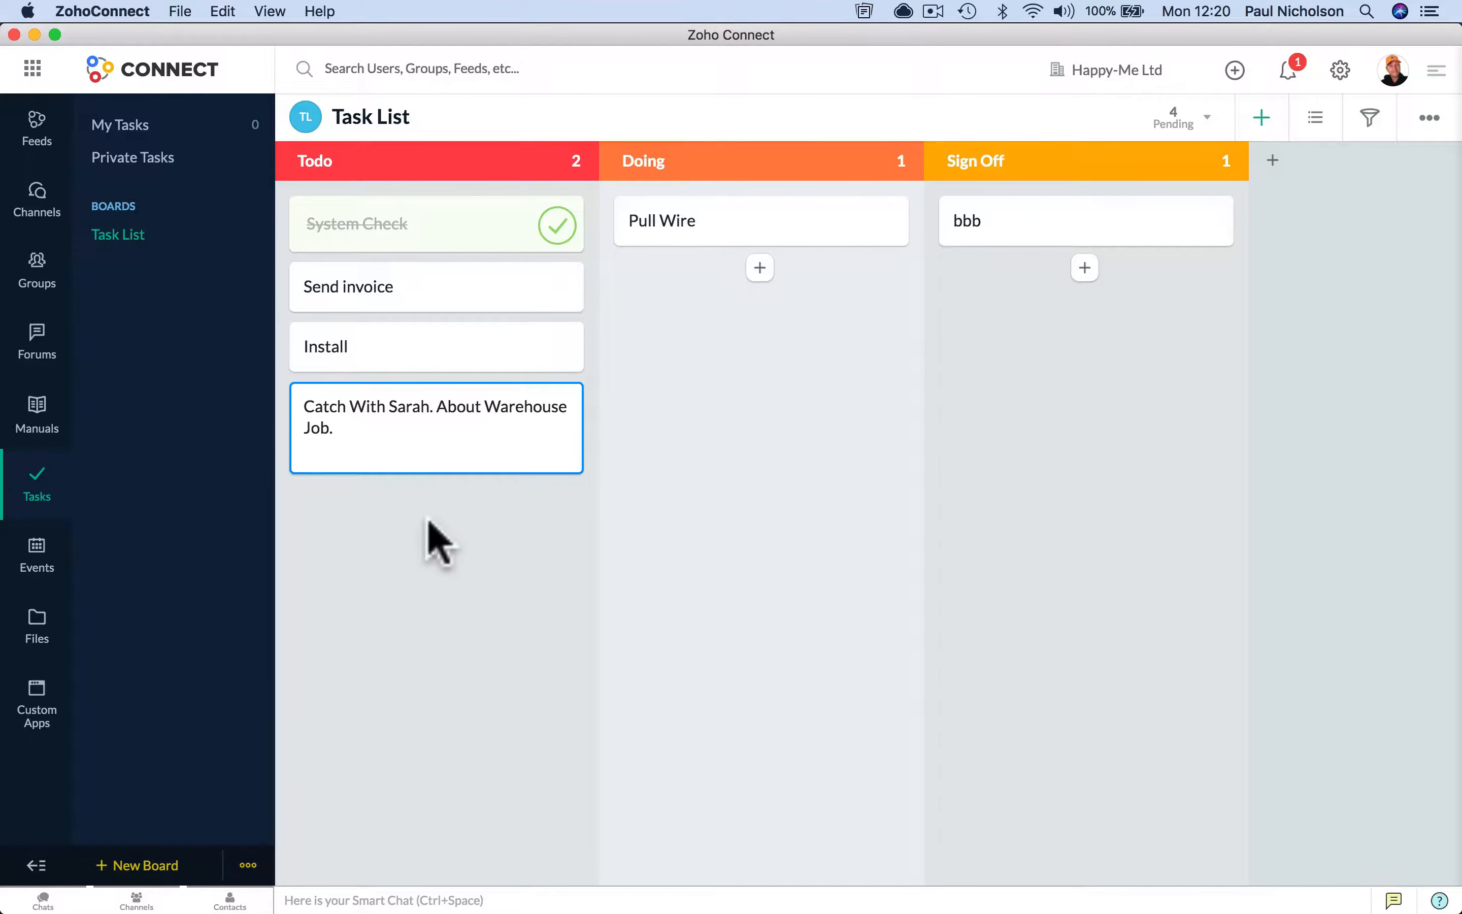
left_click(424, 539)
Step: Open the new warehouse job task's details and assign the task to the signed-in member
left_click(432, 405)
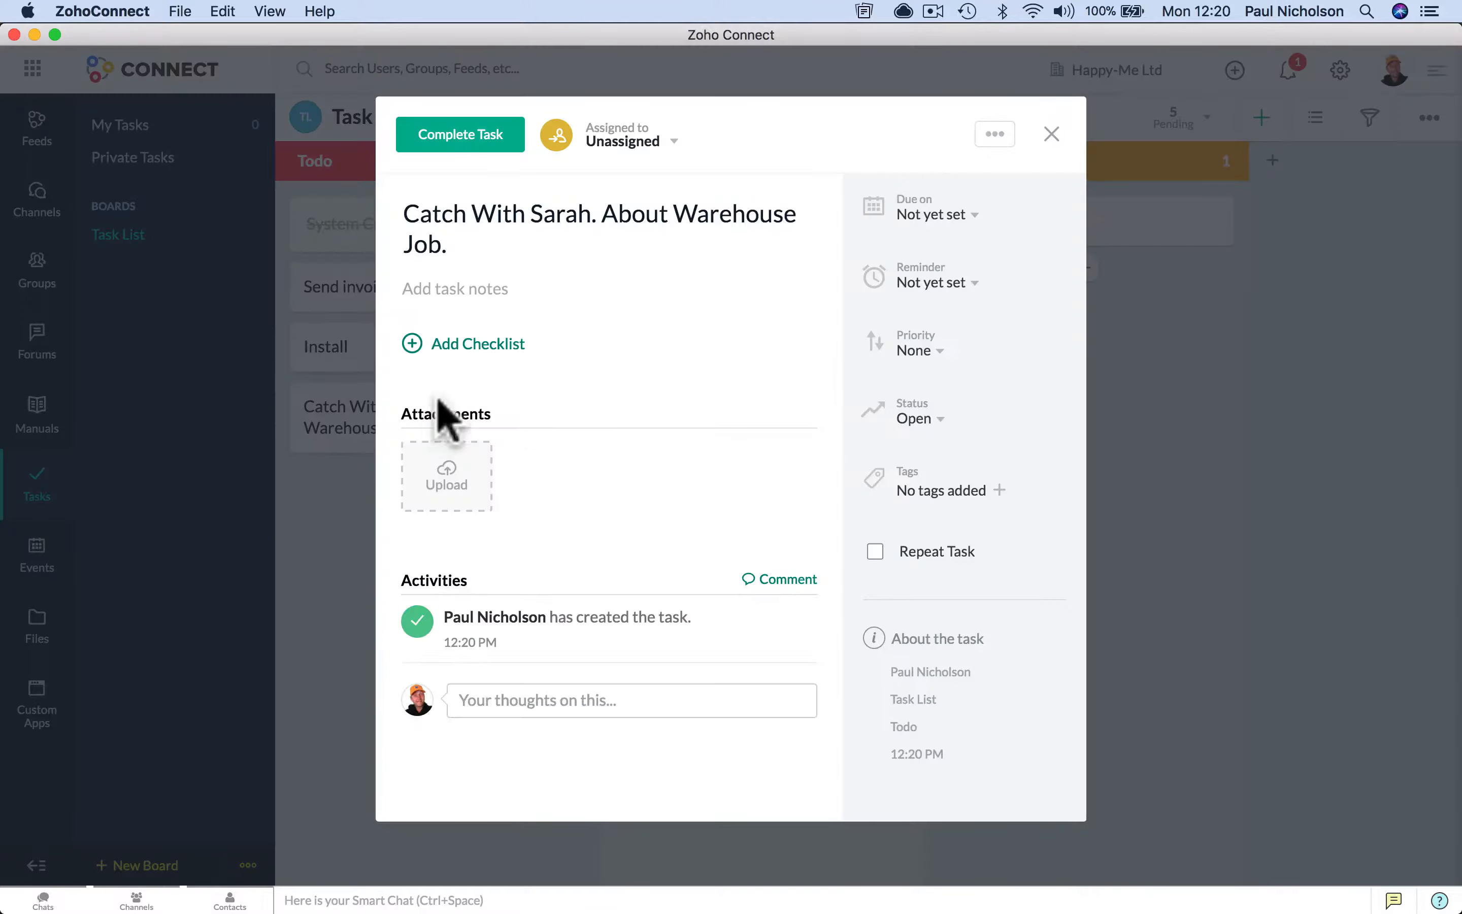
left_click(668, 146)
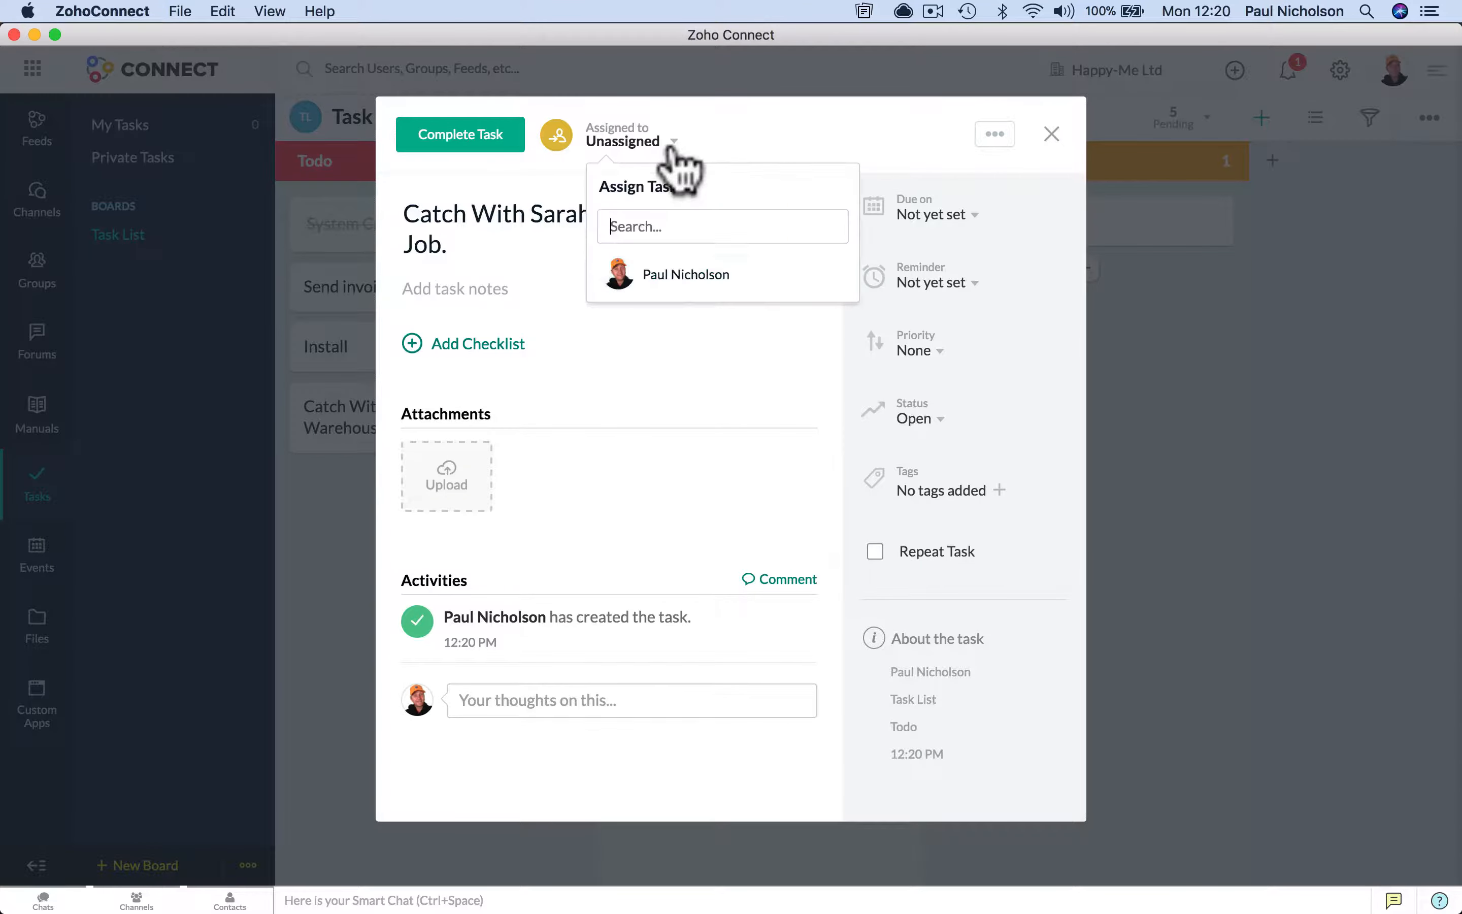
left_click(683, 277)
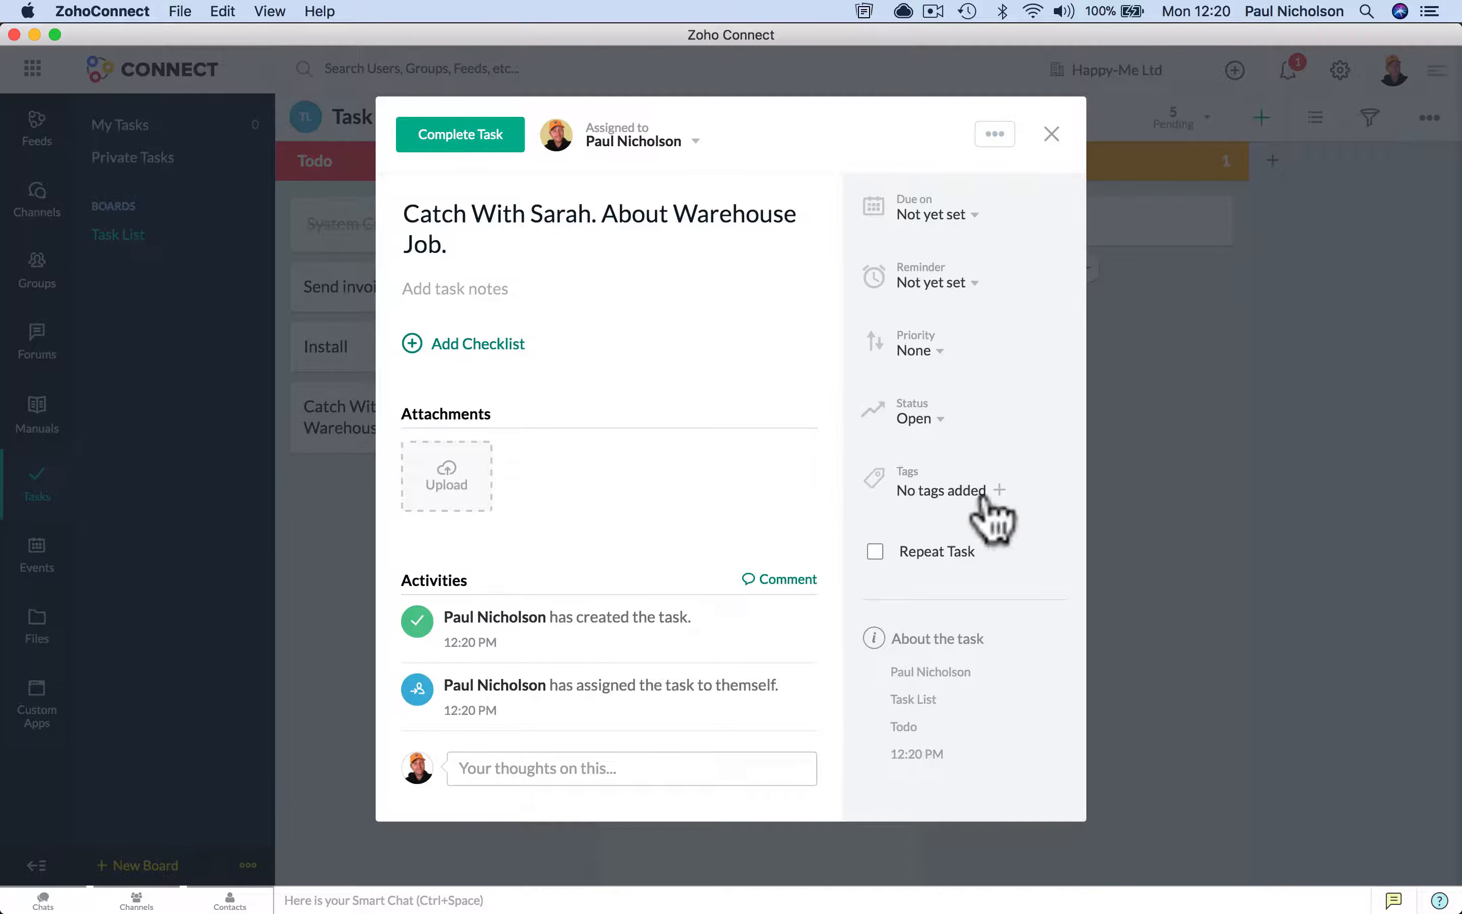
Step: Check the status choices for the warehouse job task and set its priority to High
left_click(997, 493)
left_click(925, 419)
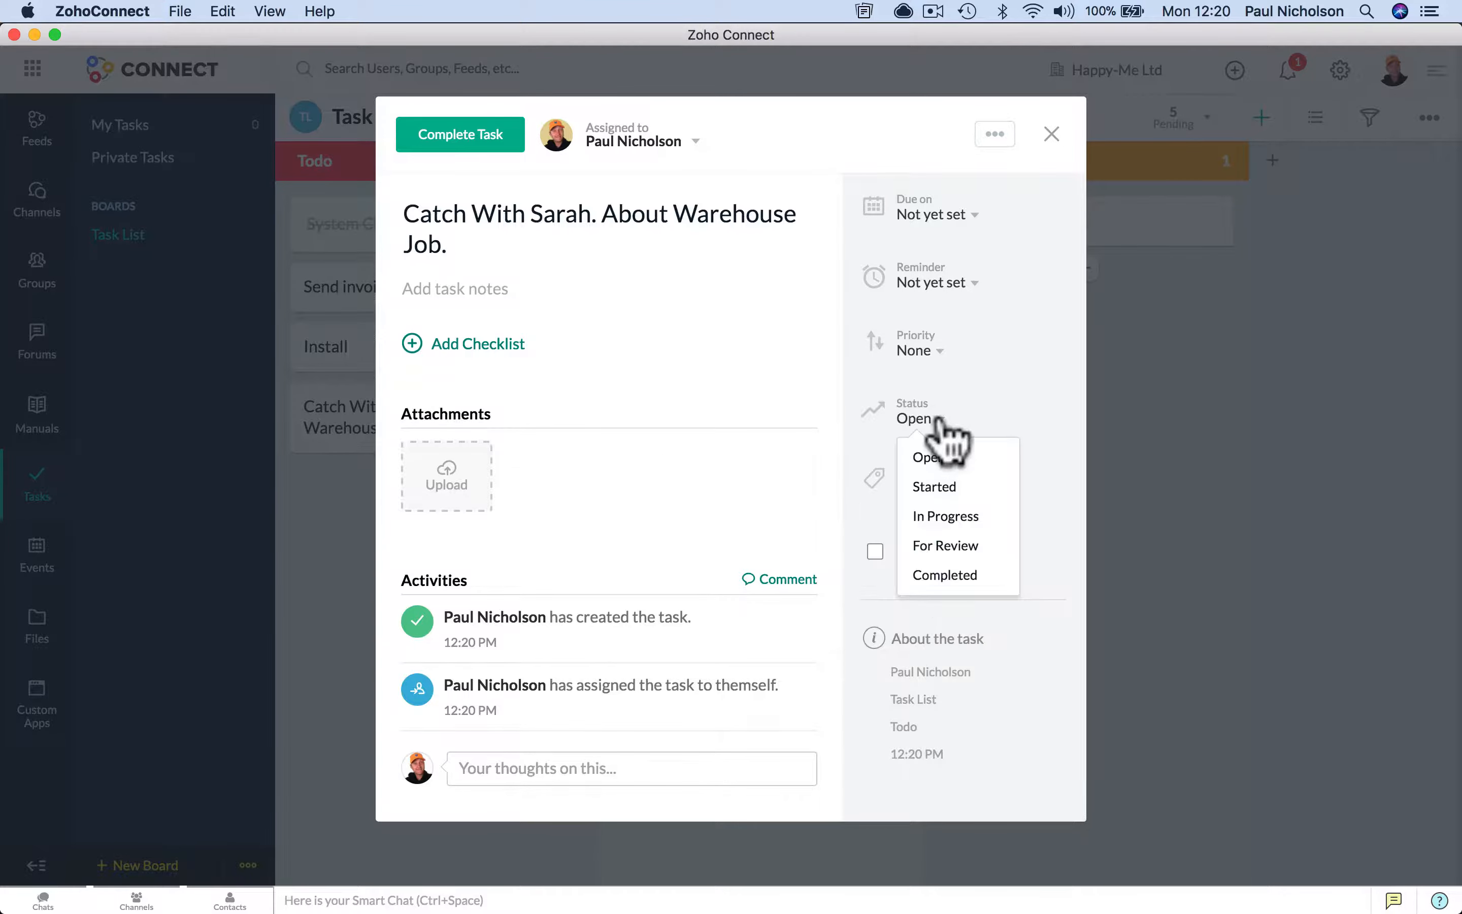
left_click(937, 354)
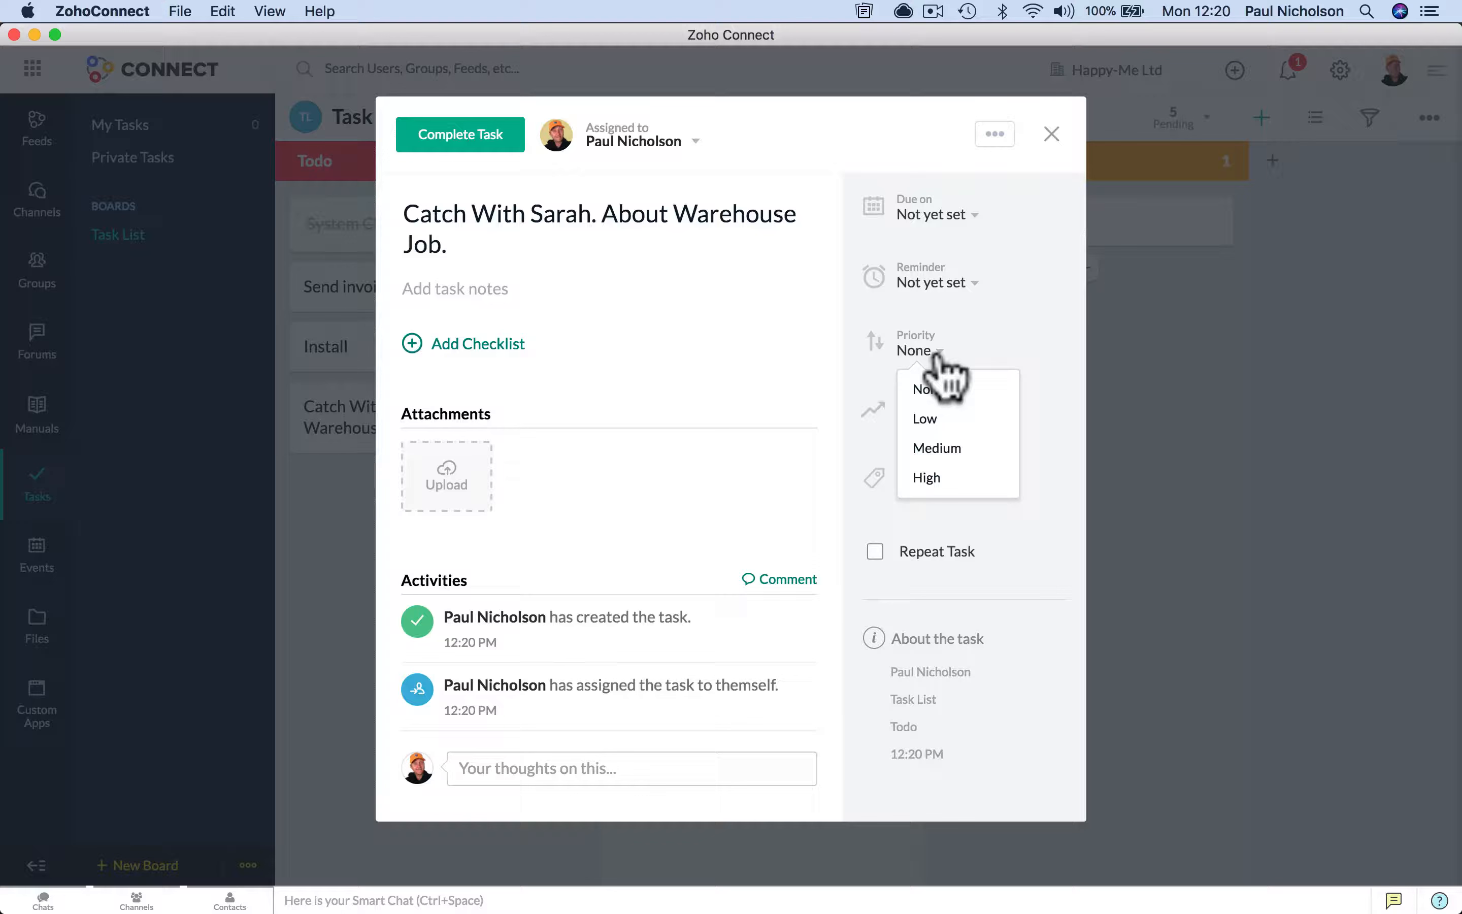
left_click(950, 480)
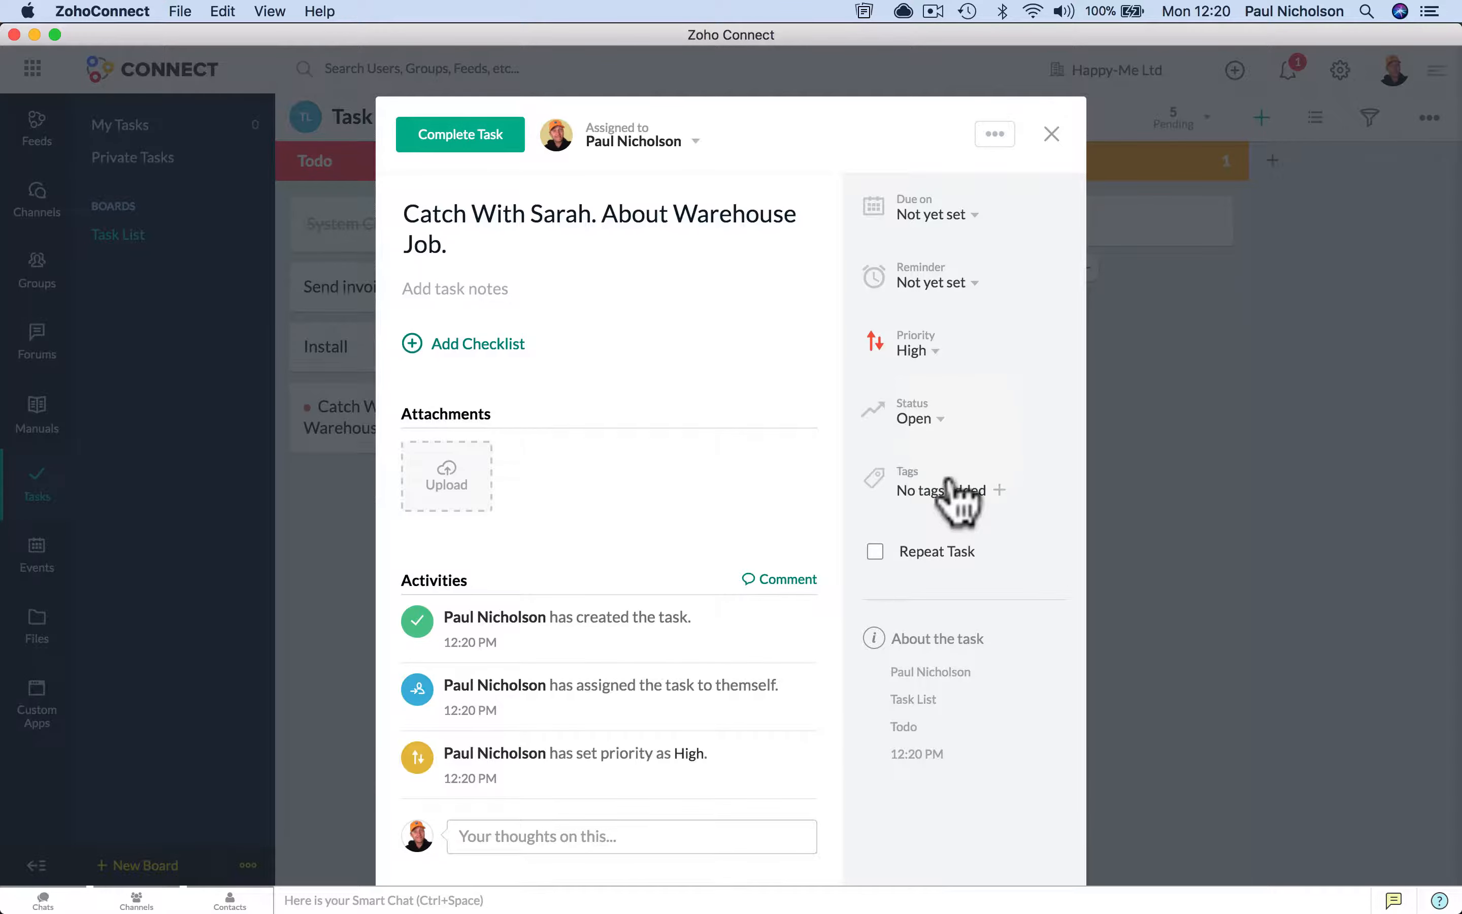
Step: Choose a 05:00 PM reminder for the warehouse job task and close its details
left_click(970, 285)
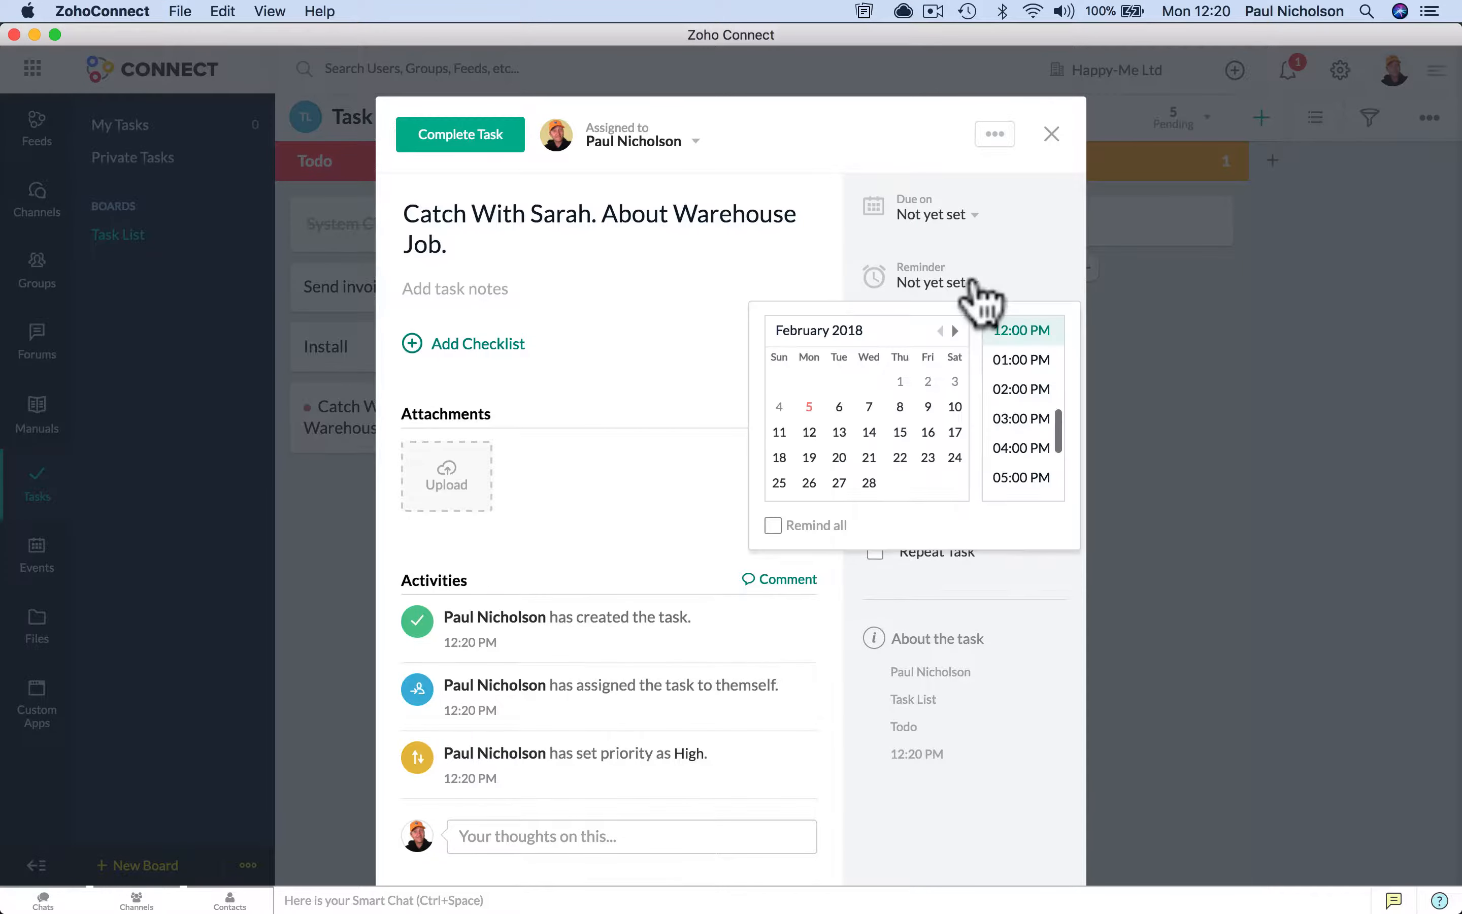
left_click(1021, 477)
left_click(1054, 138)
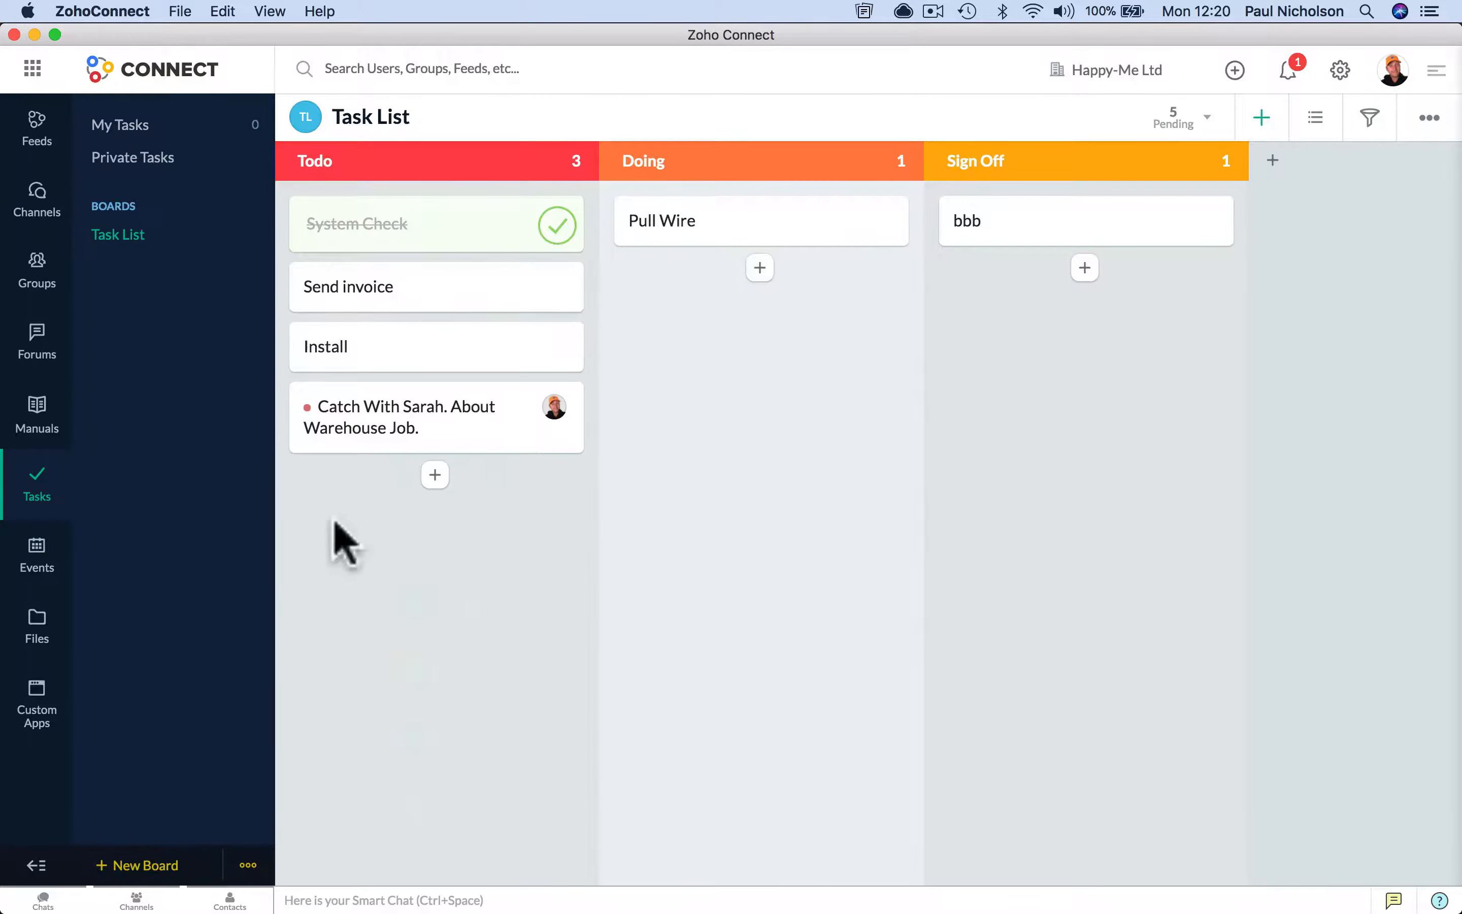
Step: Look through the events calendar, company files and custom apps sections, and return to the main feed
left_click(45, 565)
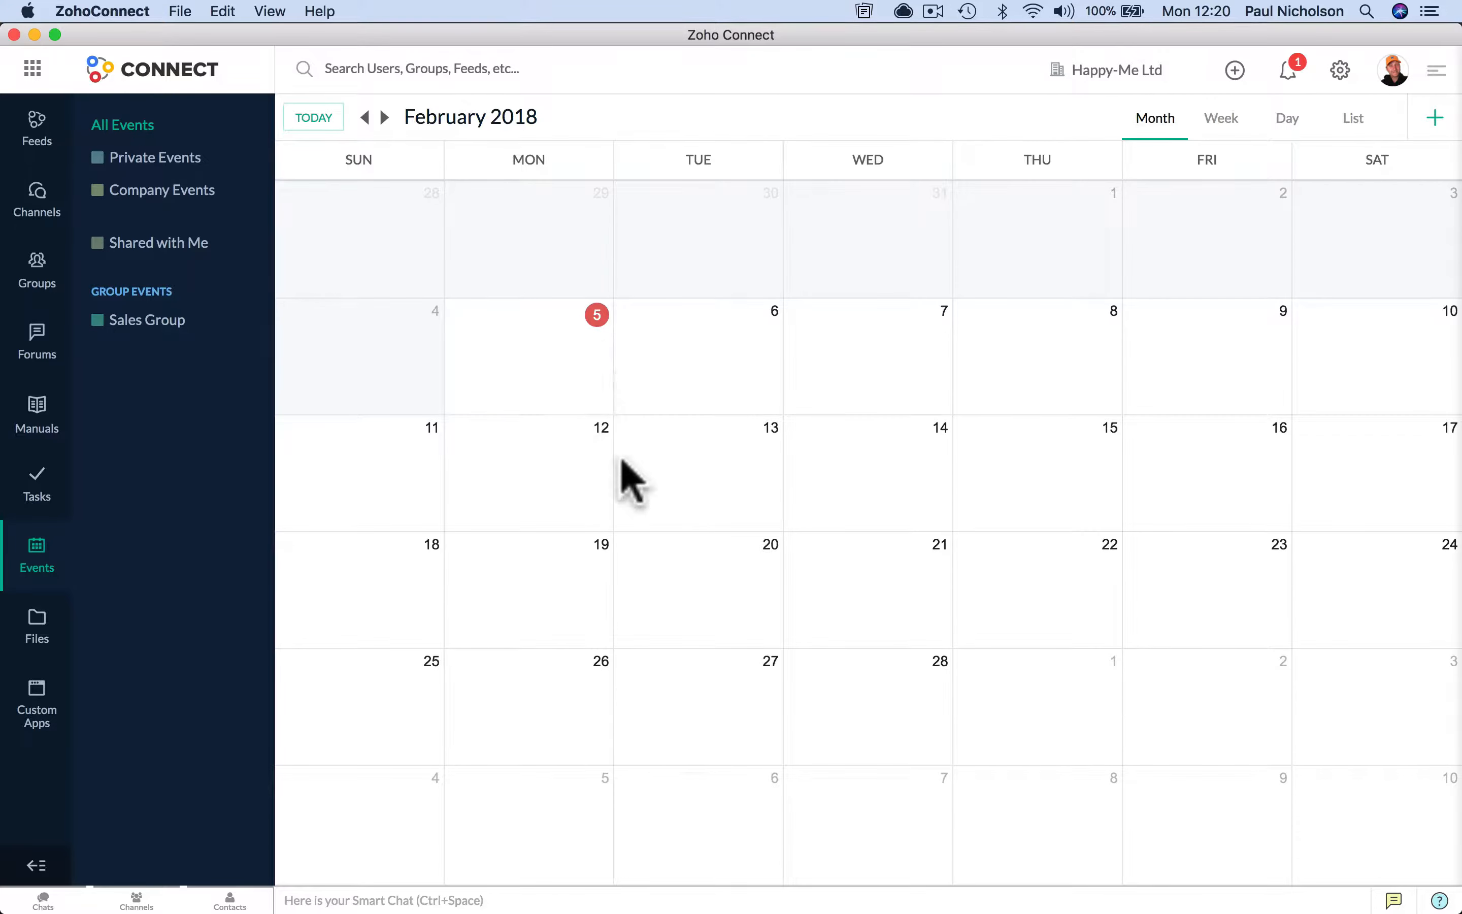
left_click(36, 653)
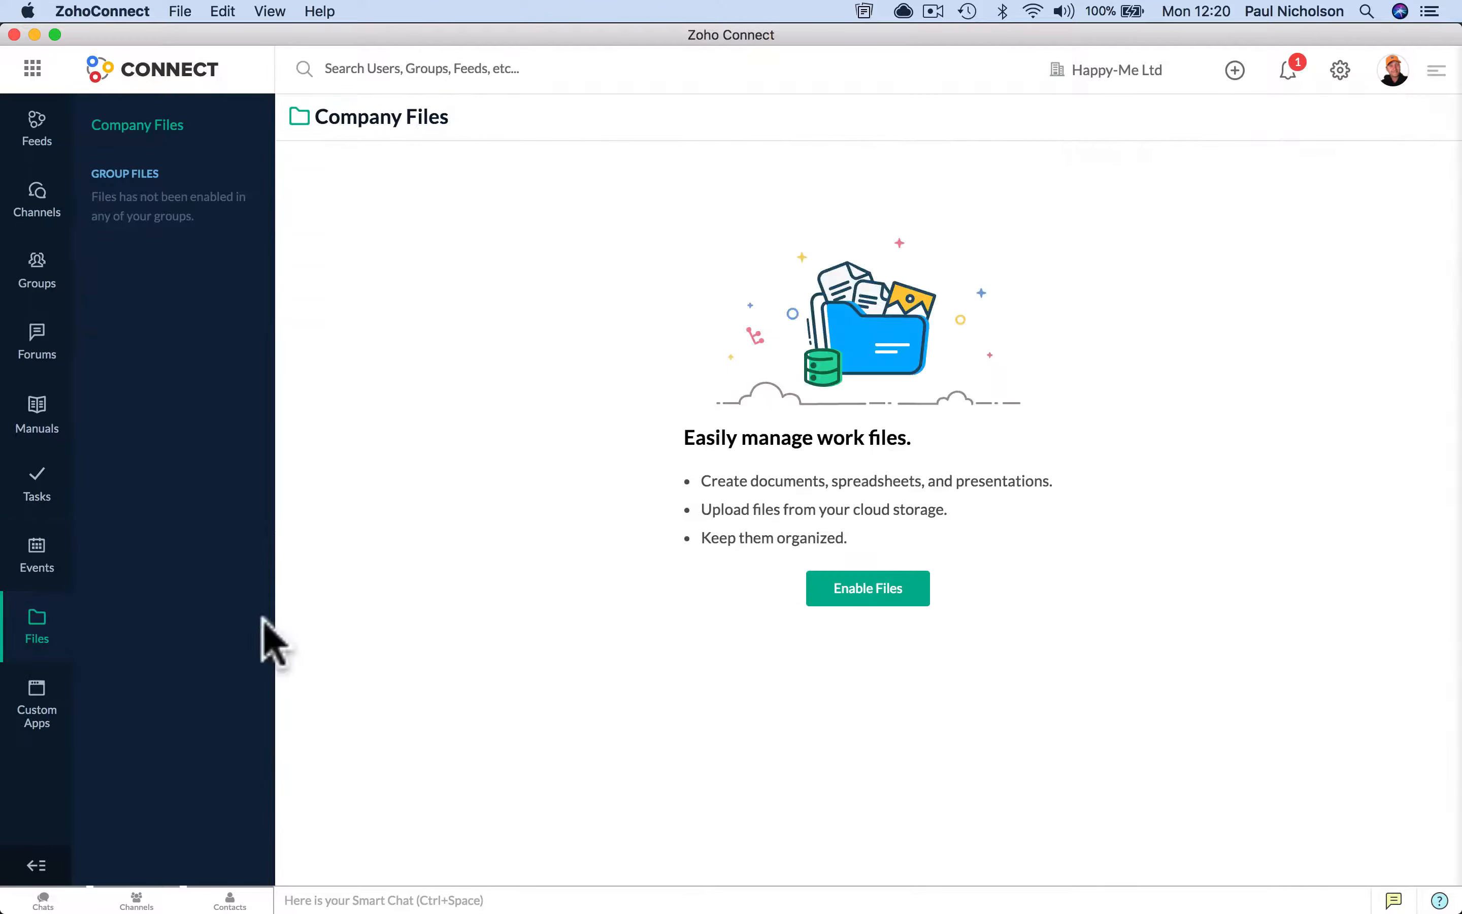
left_click(27, 726)
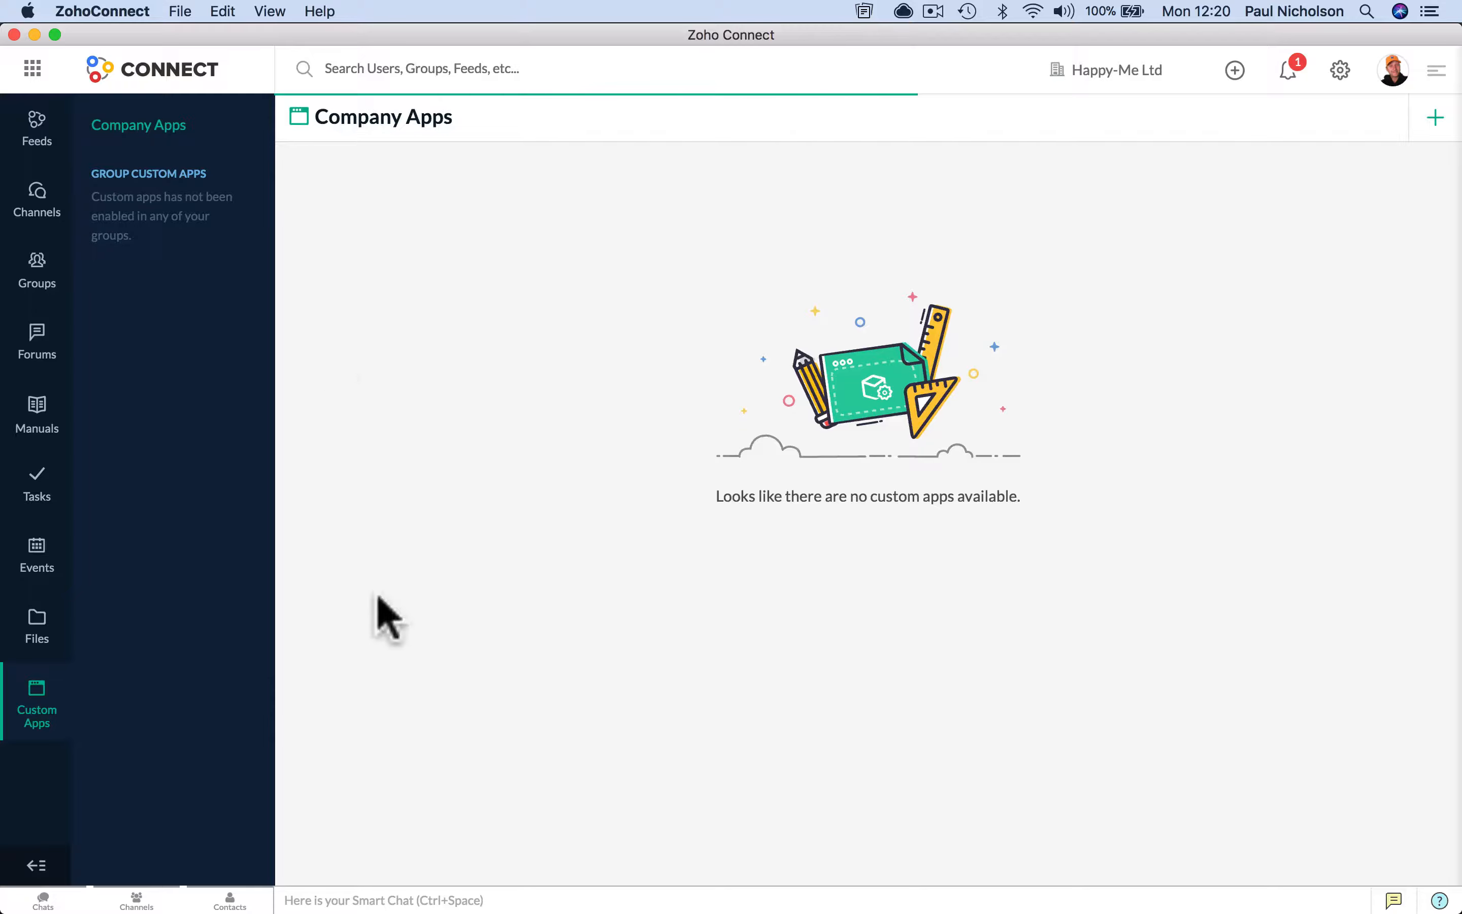
left_click(33, 142)
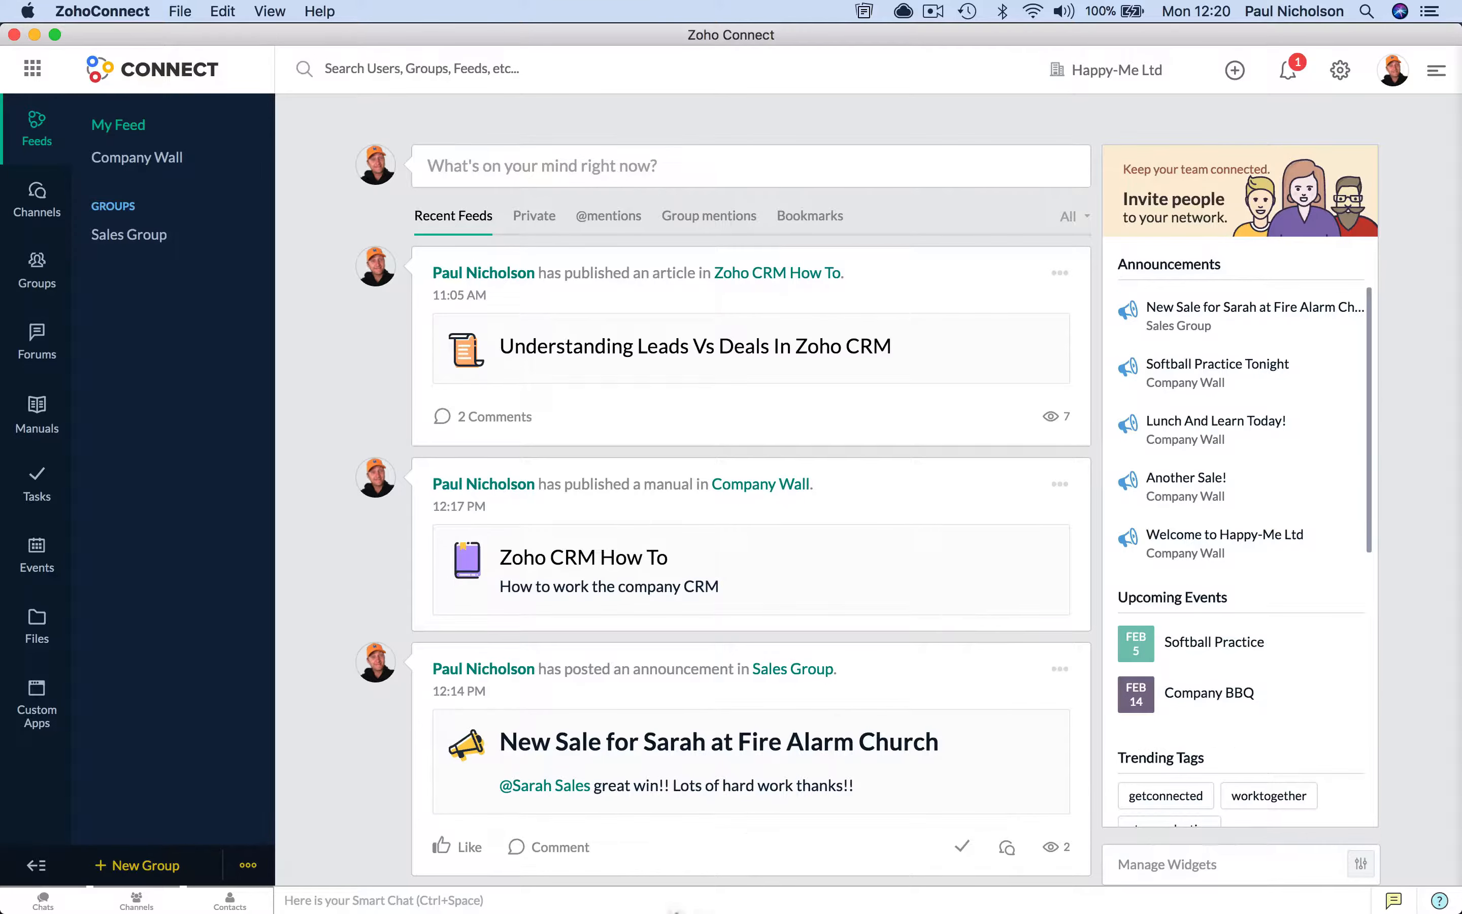
Step: Switch to the sales member's Safari session and start a feed announcement titled "Congratulions On A New Baby Boy!"
left_click(455, 875)
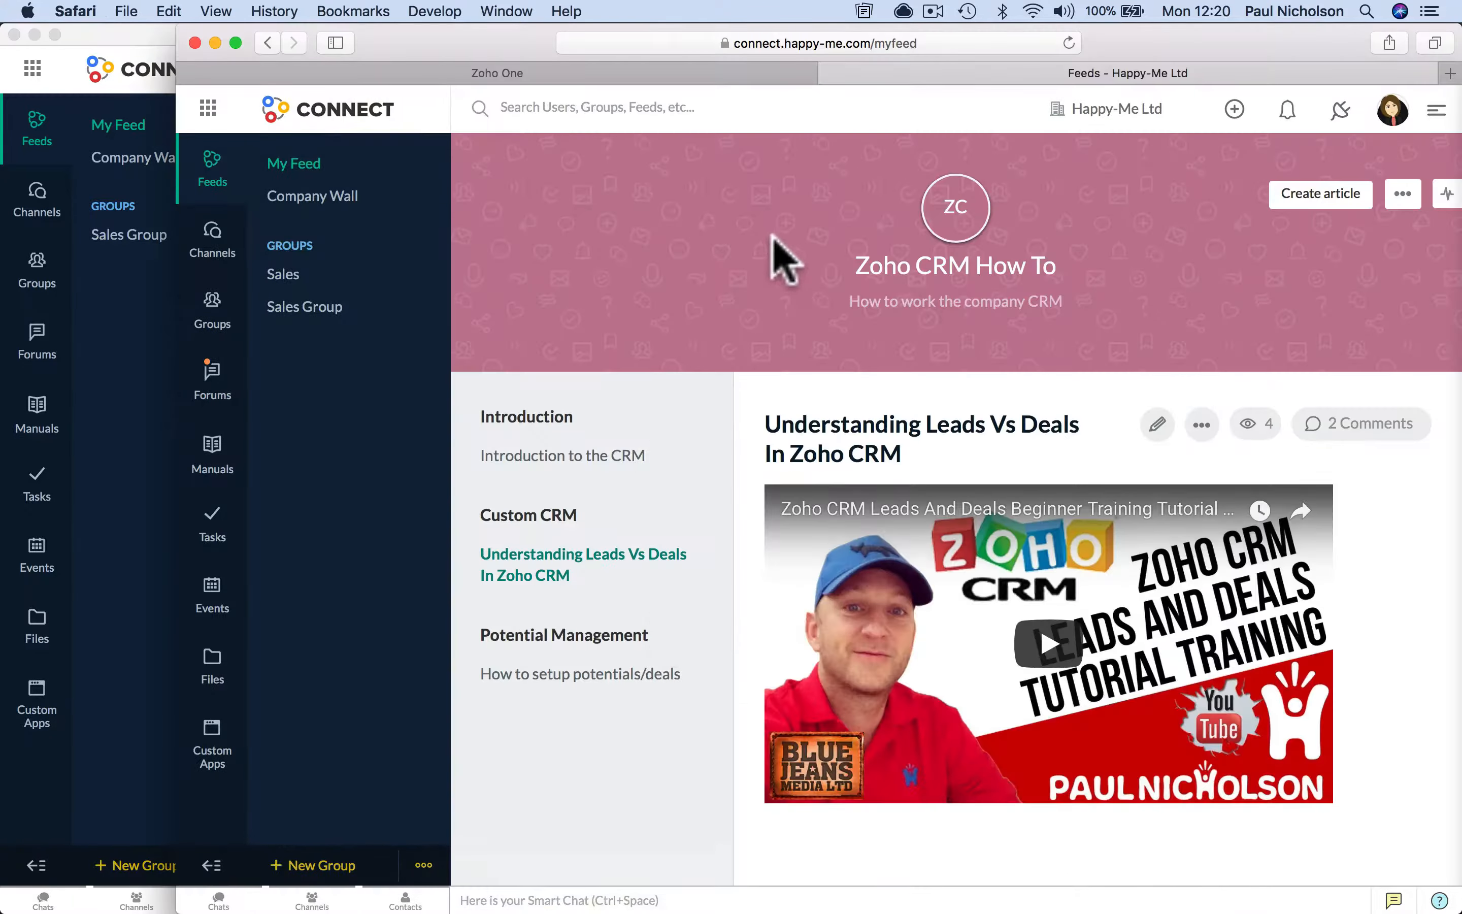
left_click(210, 181)
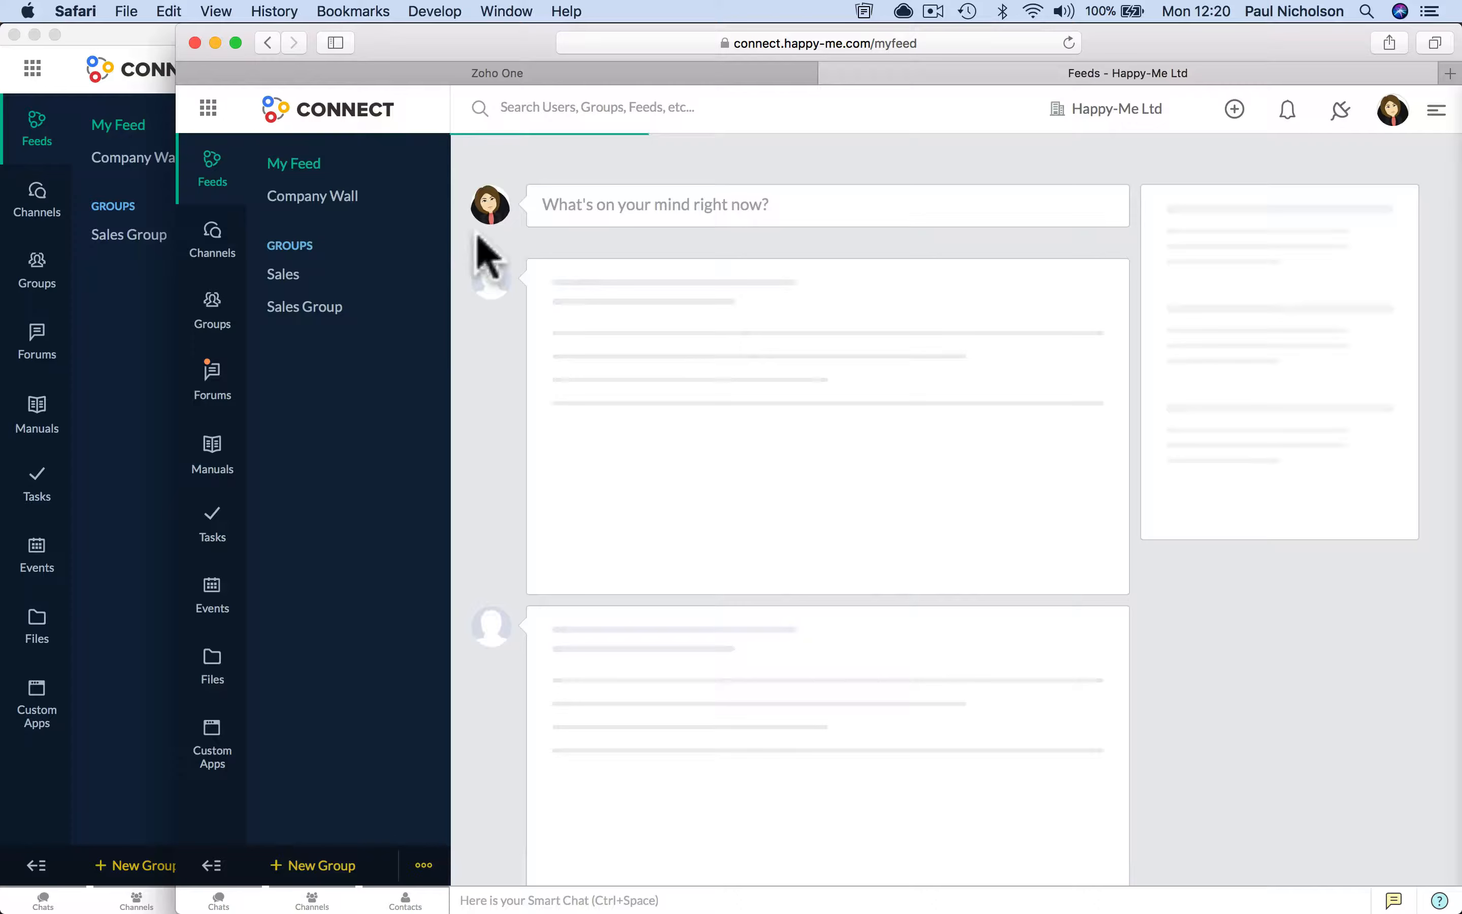
left_click(585, 206)
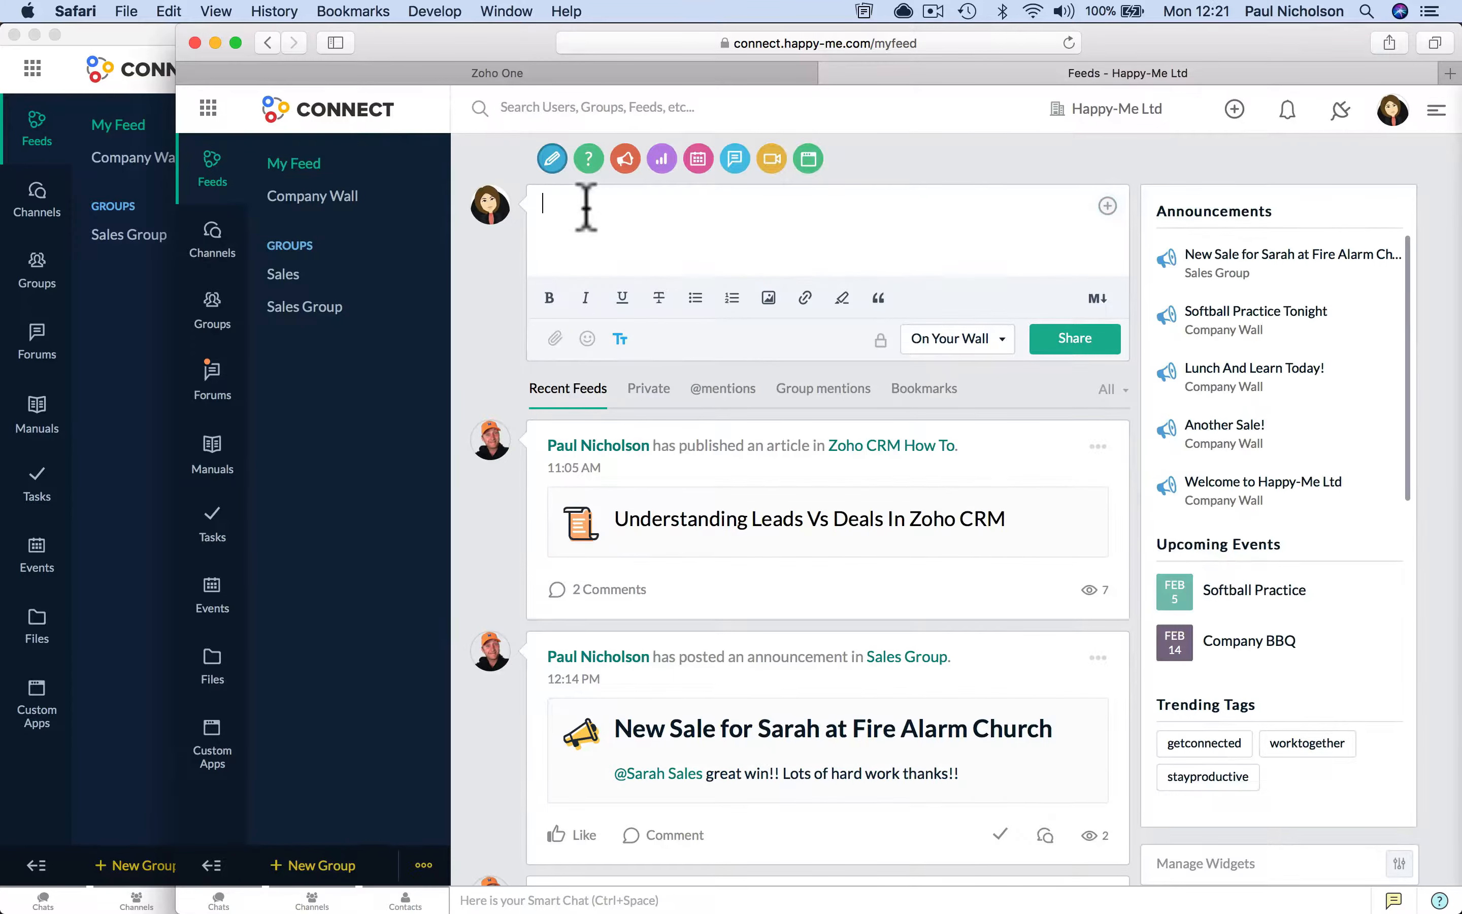
left_click(624, 158)
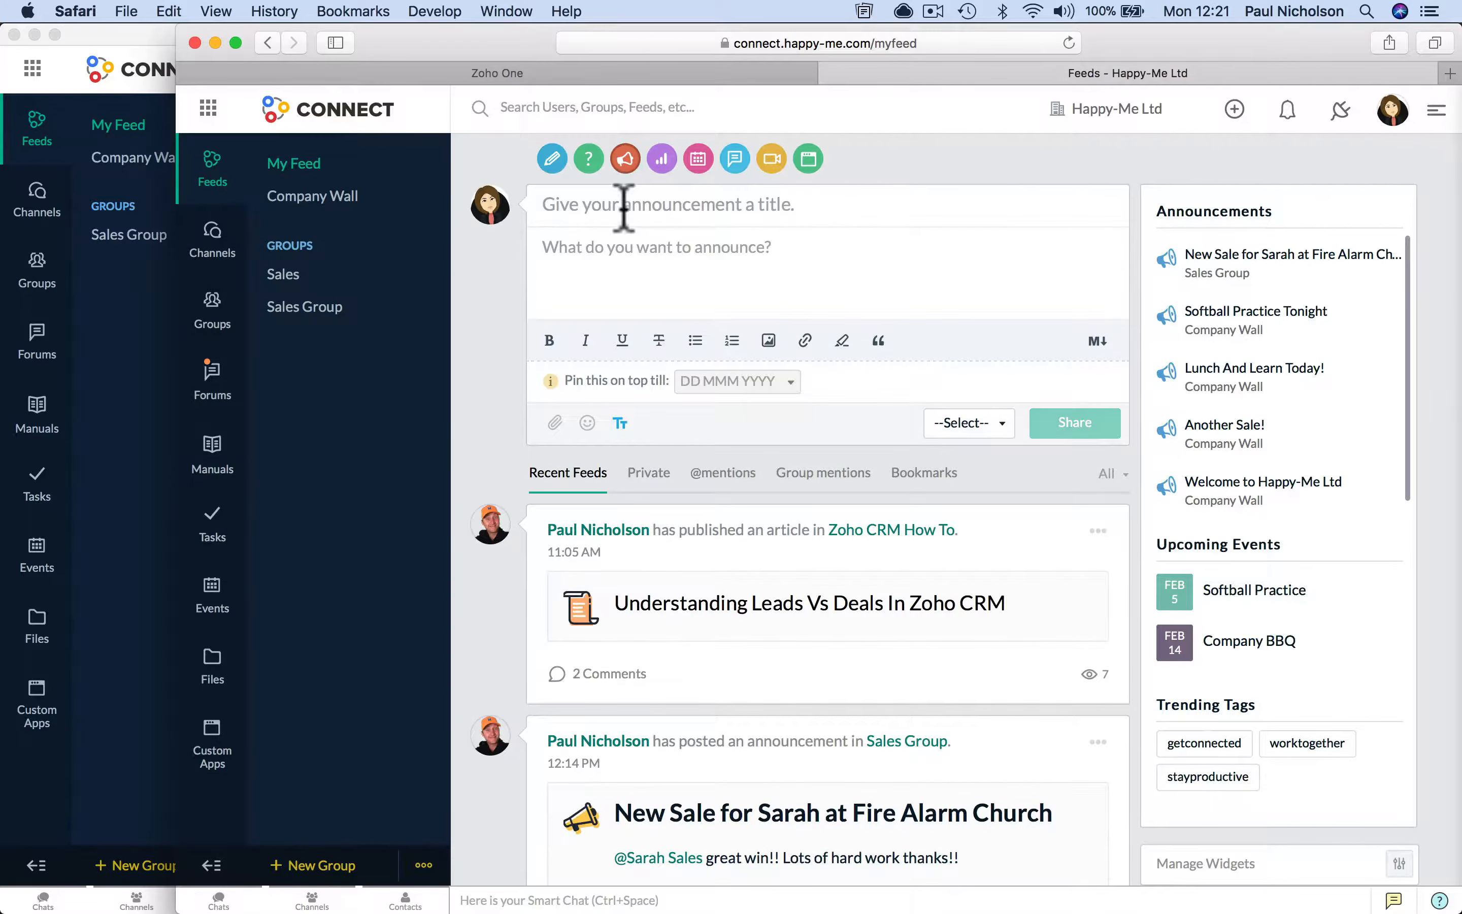
type("Congratulions On A New Baby Boy!")
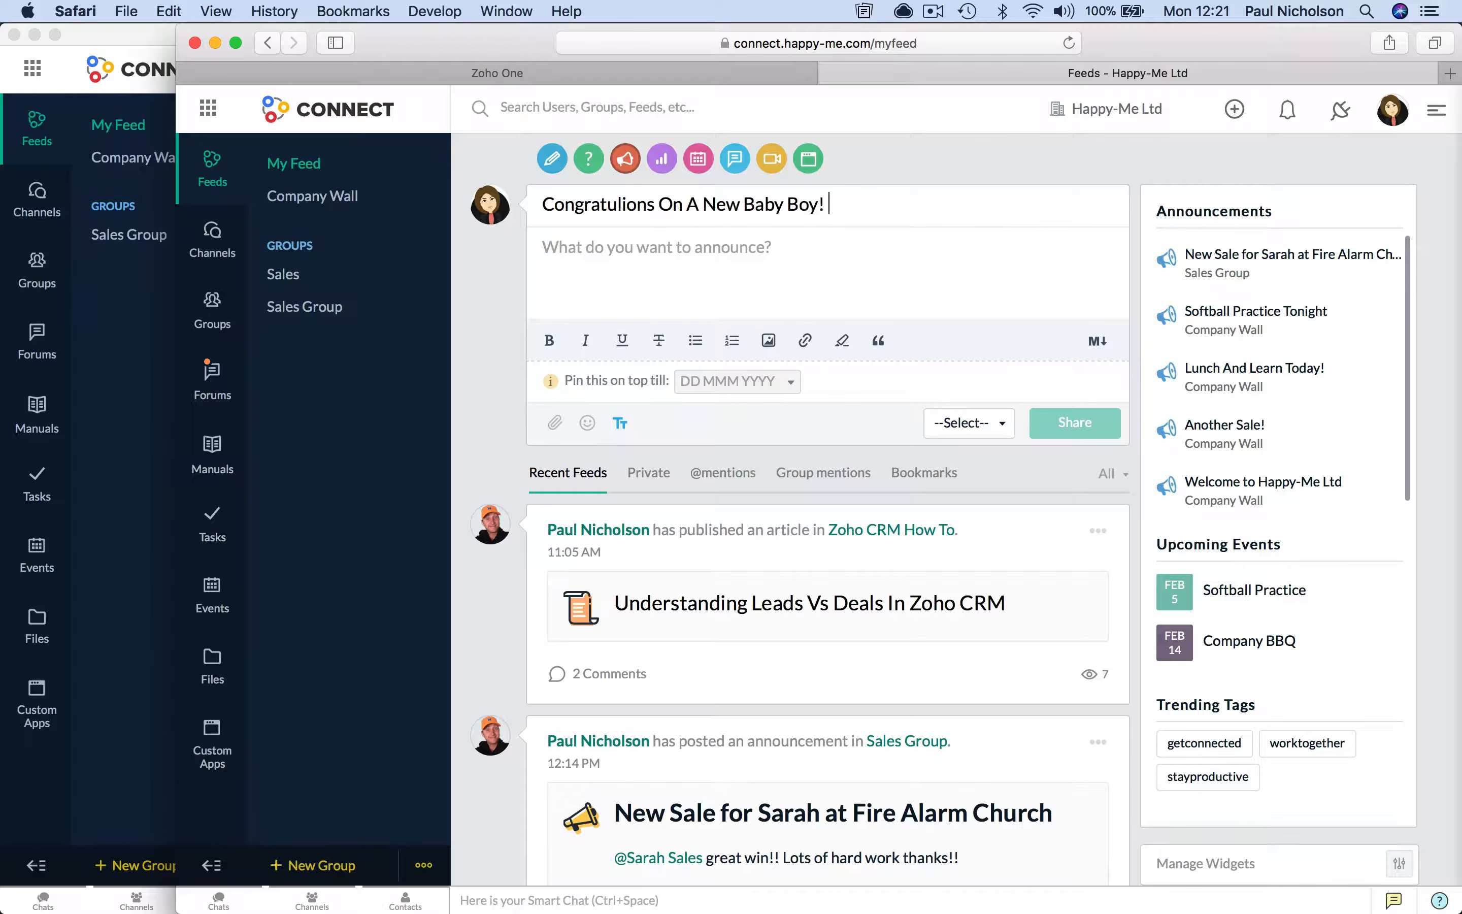
Step: Mention the installs colleague in the announcement with the message "congrats new baby!!" and share it on Company Wall
left_click(543, 246)
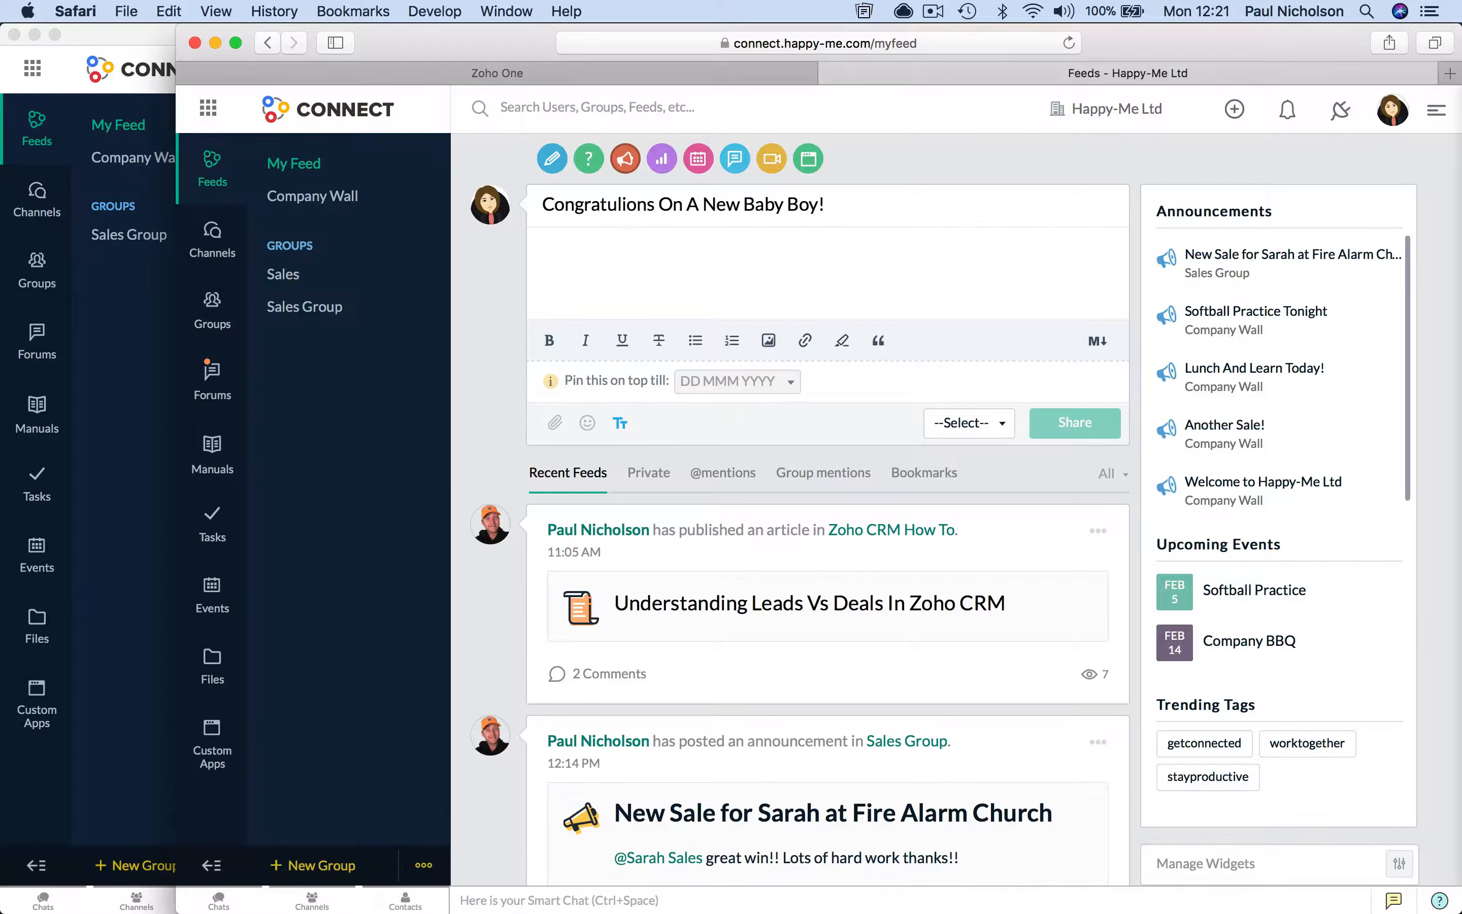
type("@Ian")
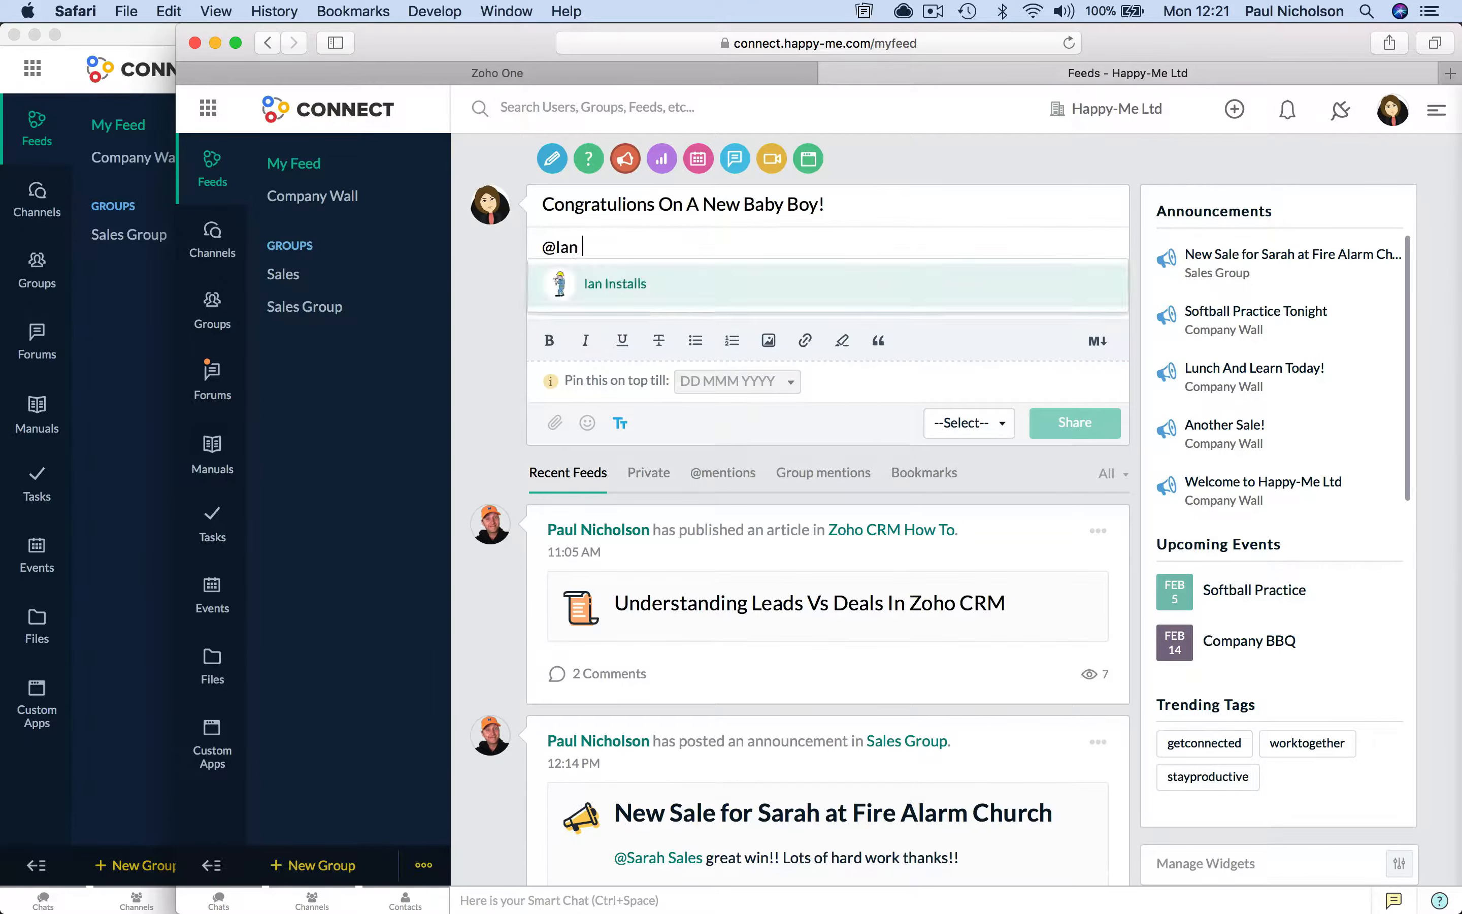
left_click(659, 285)
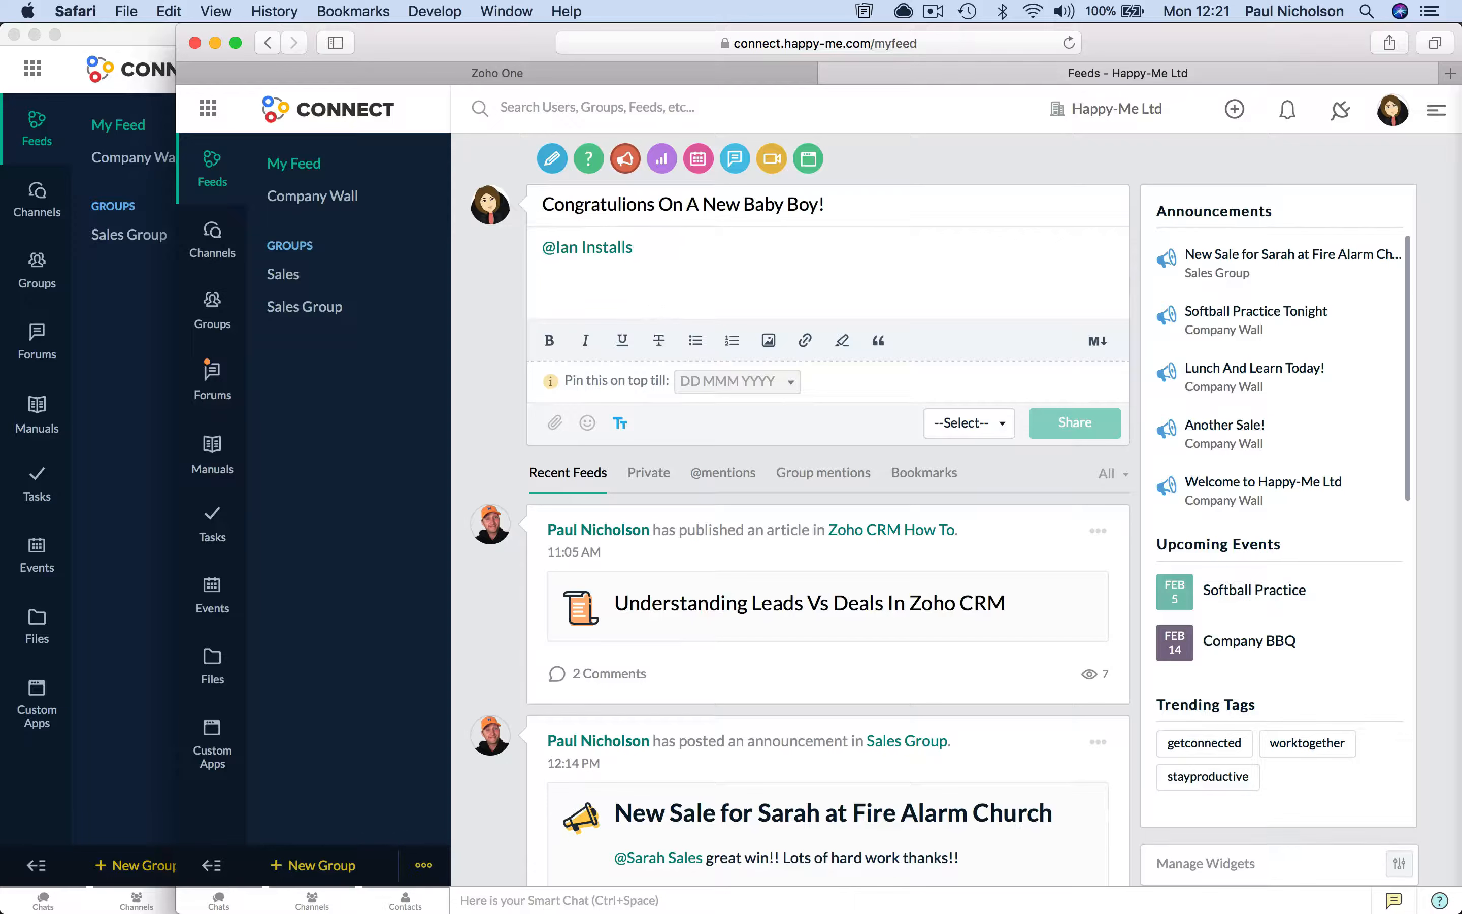
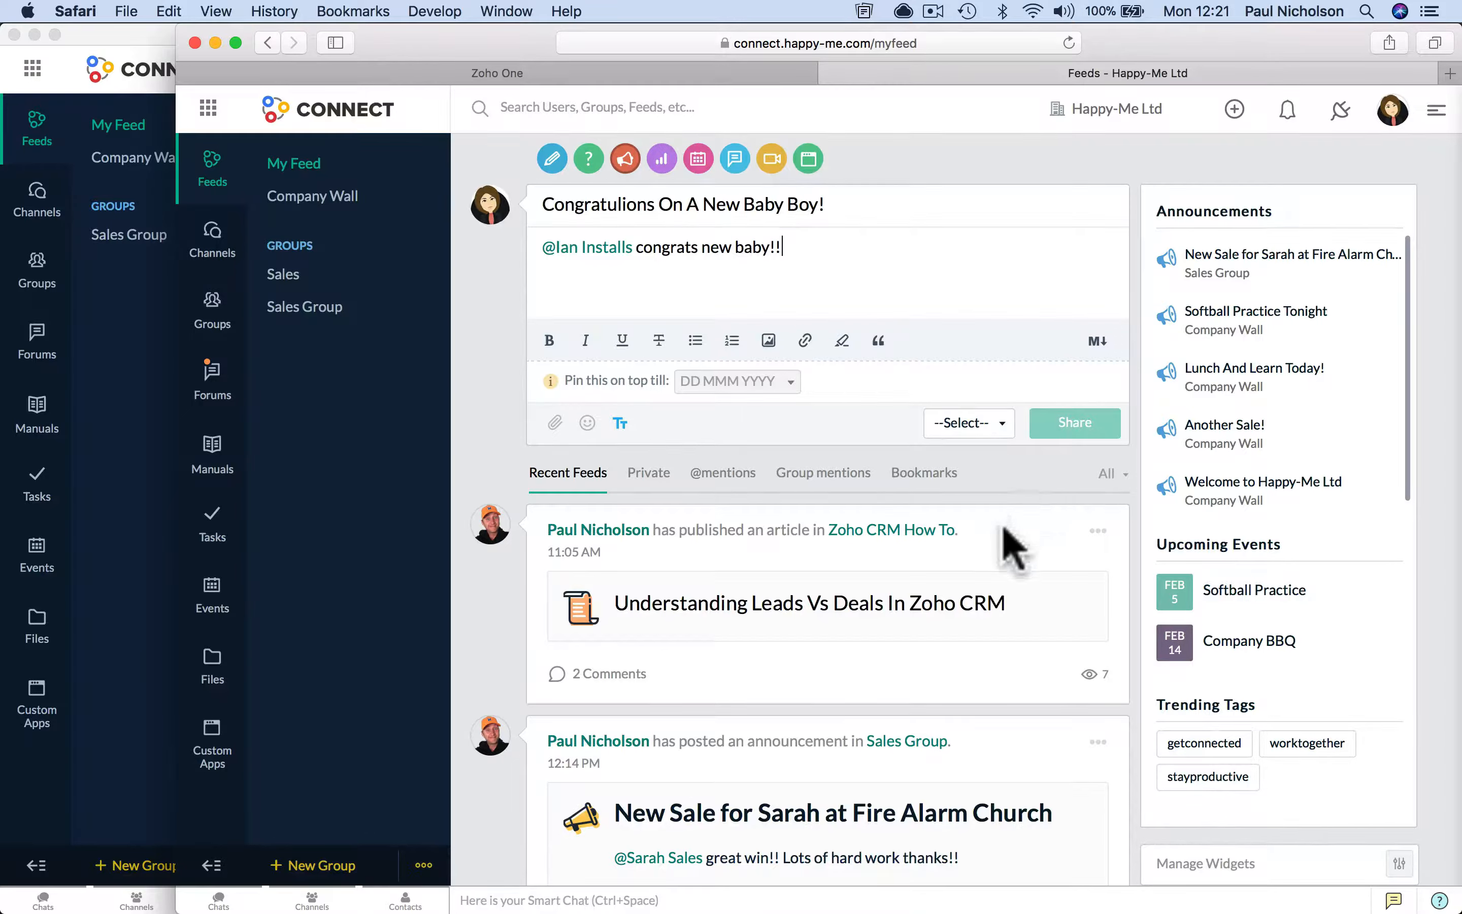
left_click(970, 424)
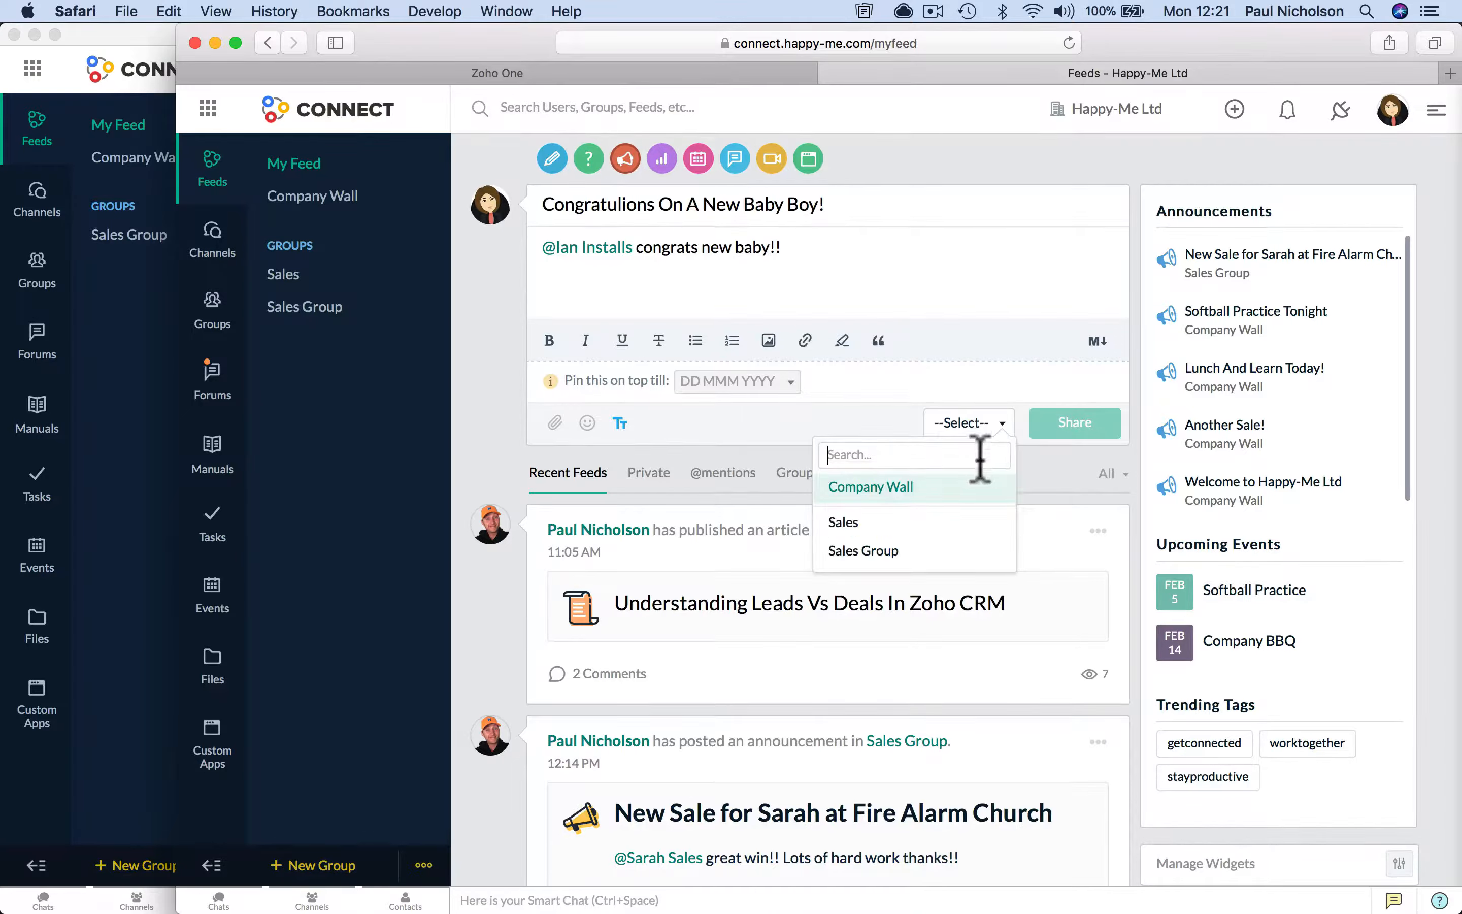
left_click(943, 488)
left_click(1064, 426)
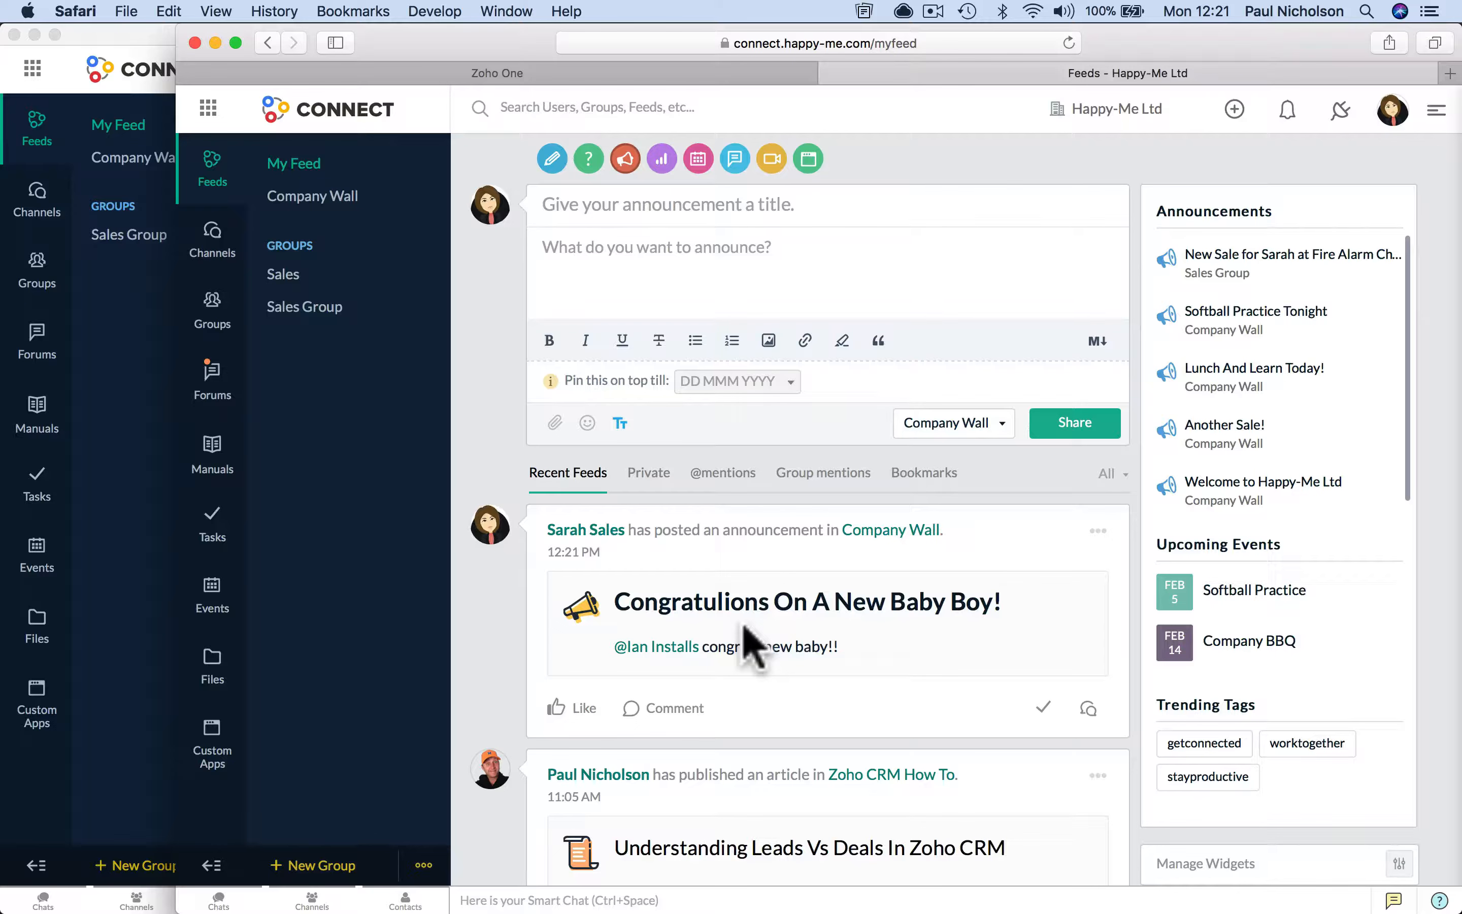
Step: Share the conversation post "On my way to B&Q for meeting. Anybody worked there?" on the sales member's own wall
left_click(550, 159)
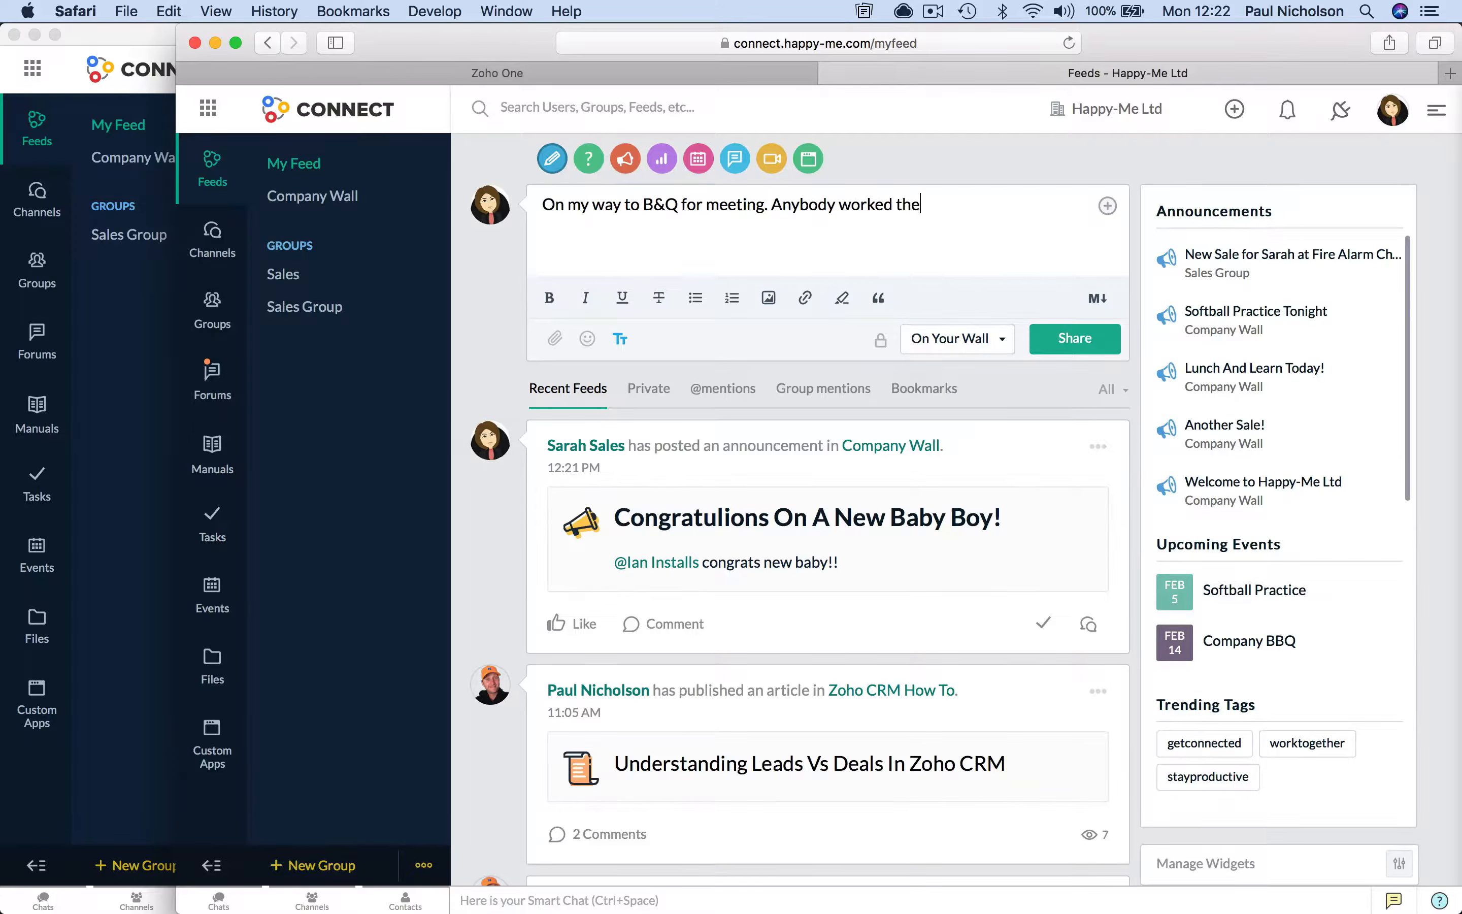
left_click(1071, 348)
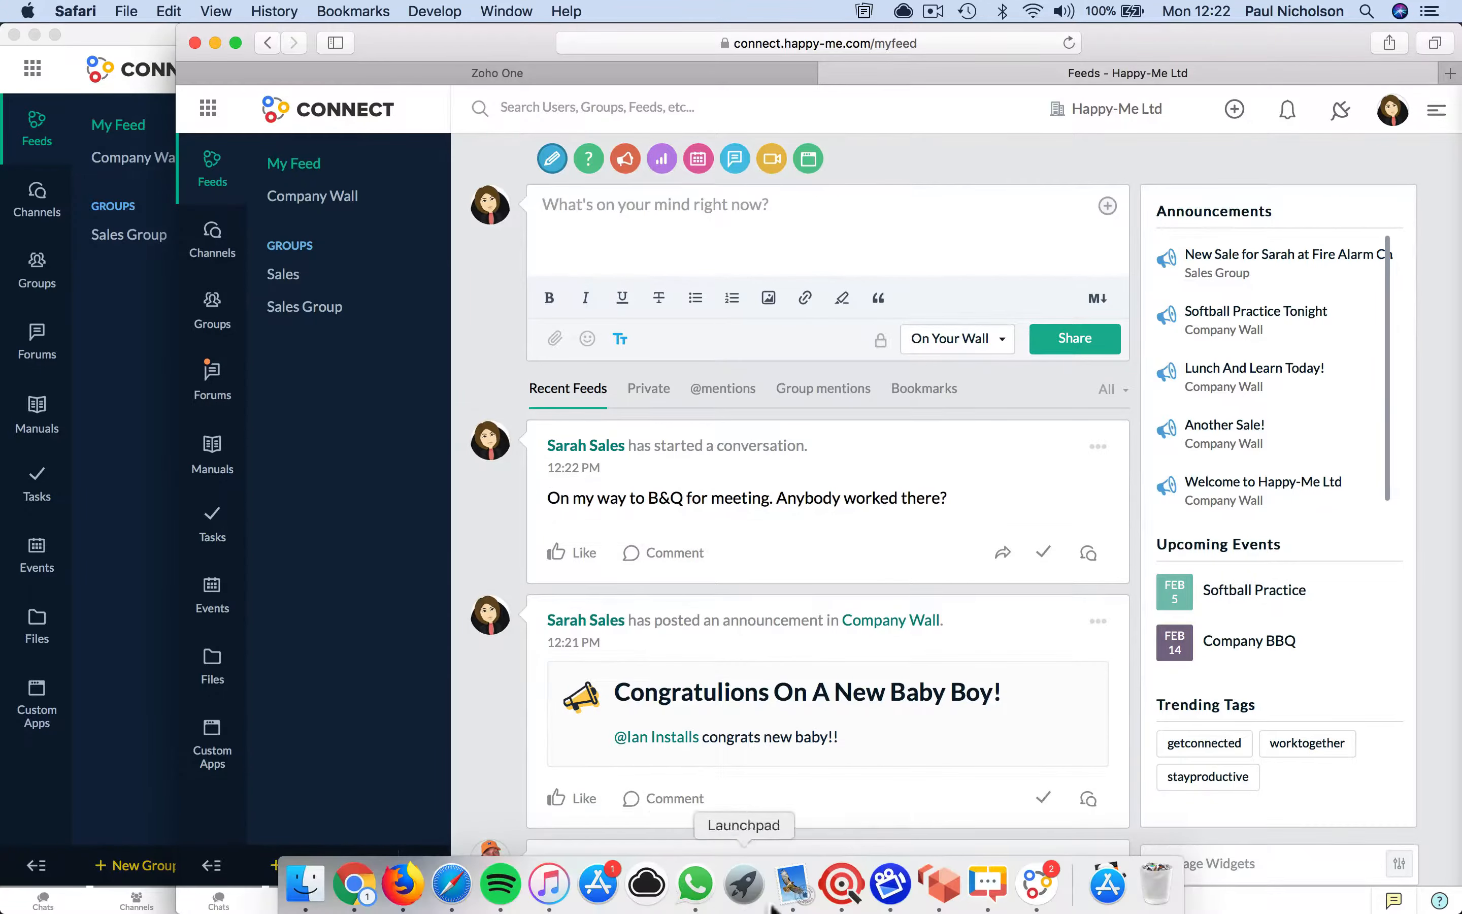
Step: Switch to Mail and read the latest notification emails in the Happy-Me and sales inboxes
left_click(793, 886)
left_click(154, 237)
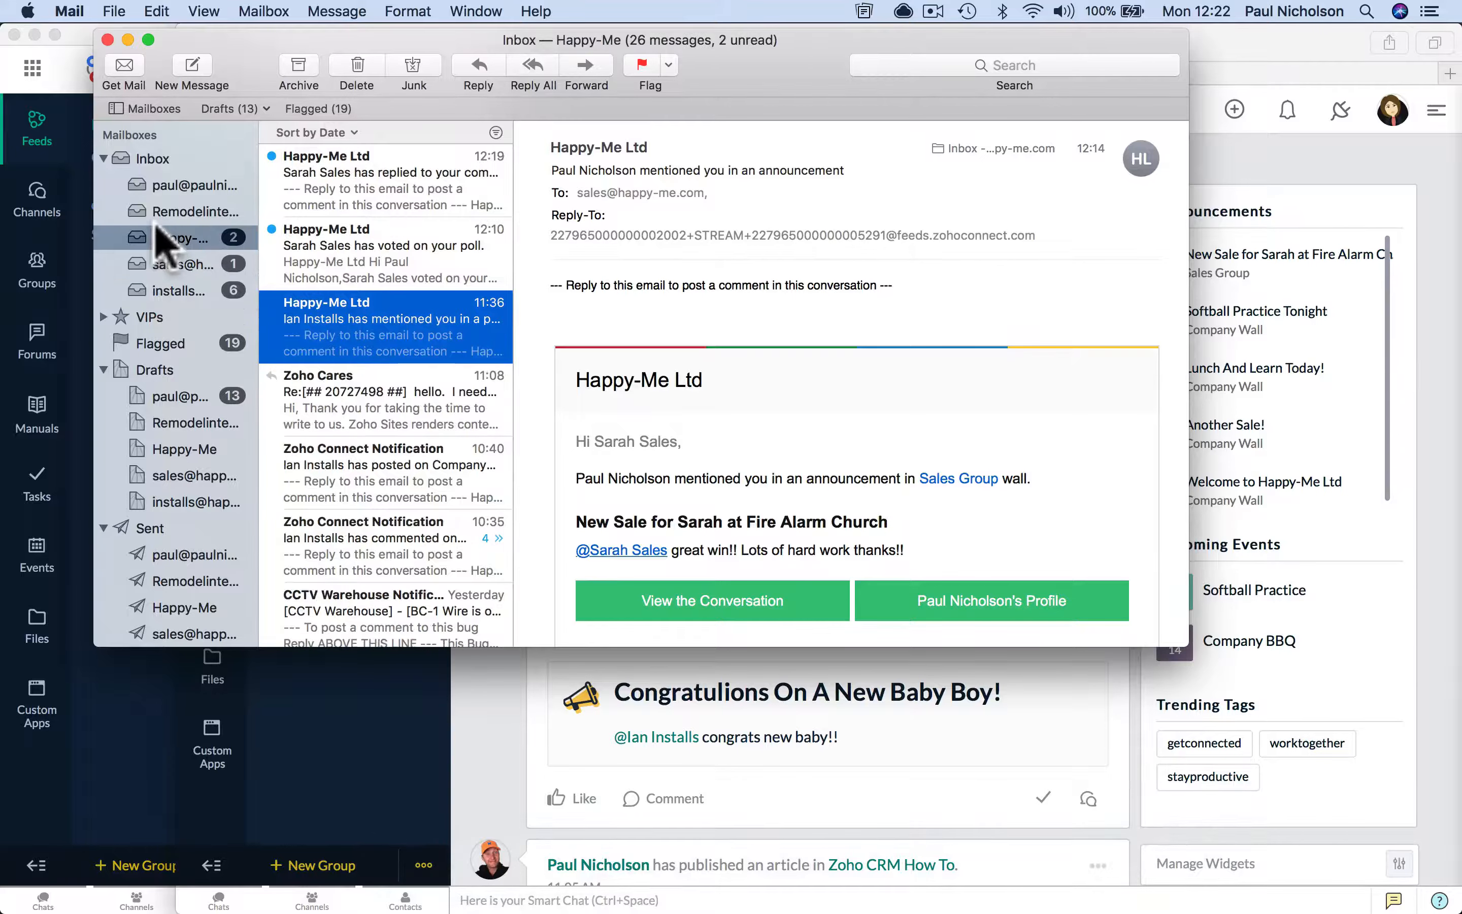
left_click(334, 194)
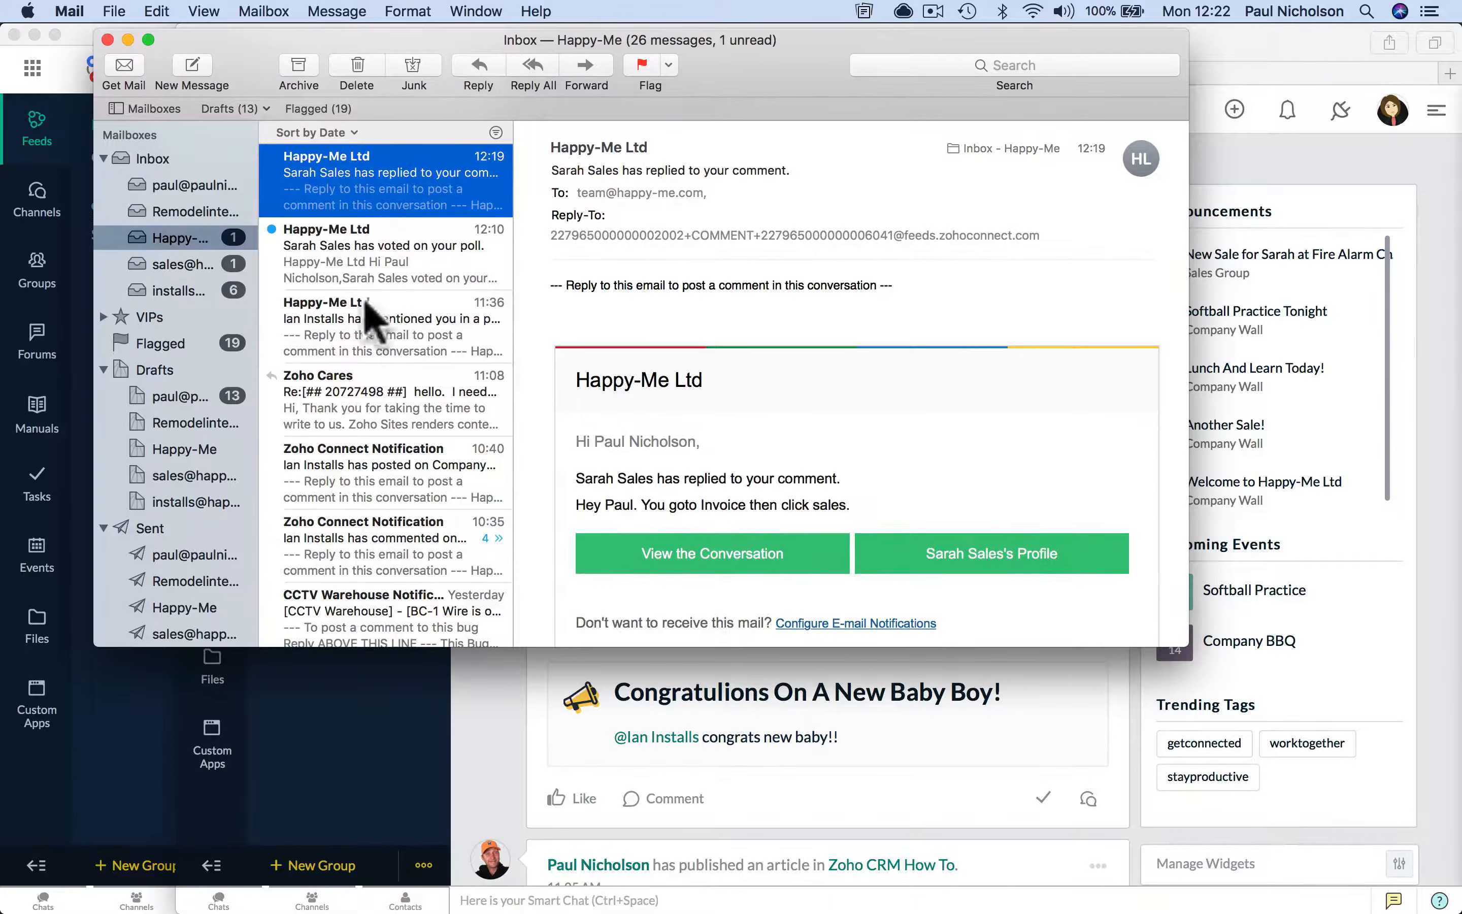
left_click(347, 271)
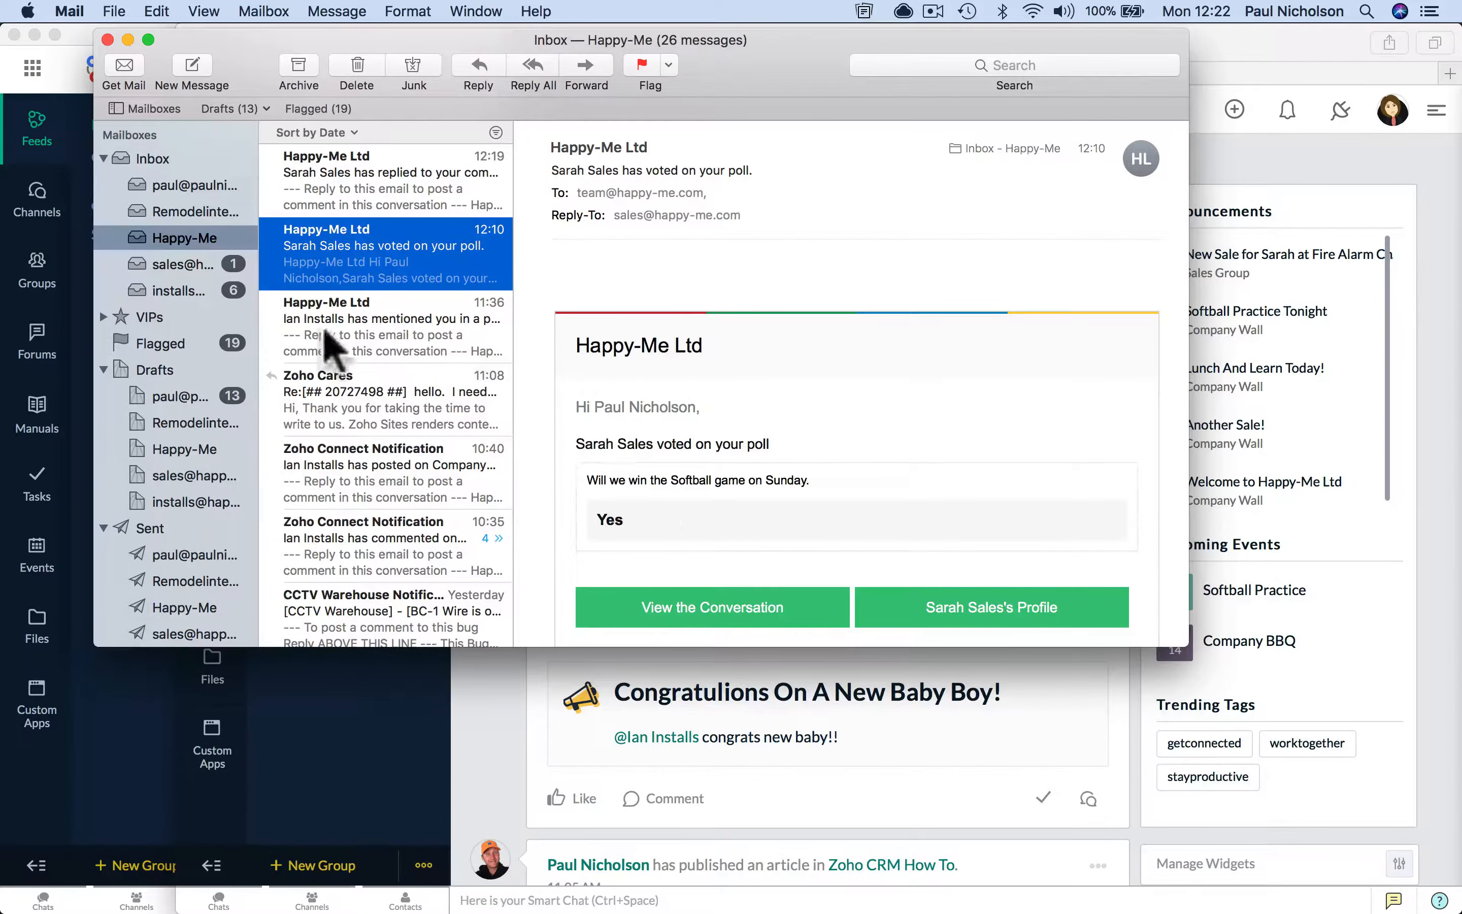
left_click(181, 264)
left_click(351, 193)
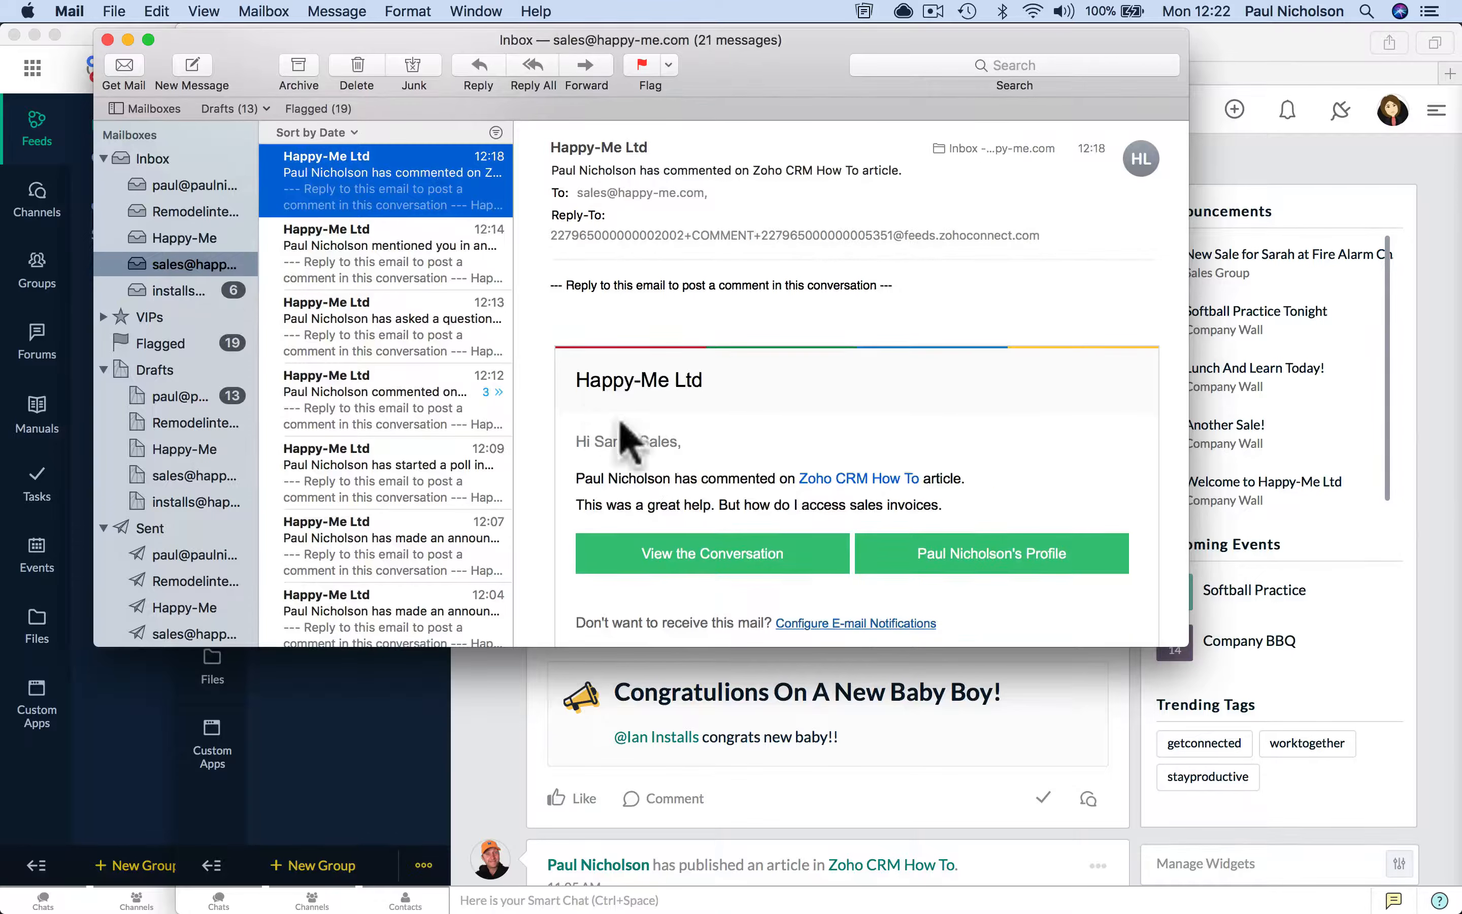
Step: Read the unread notification emails in the installs inbox and minimise the Mail window
left_click(160, 285)
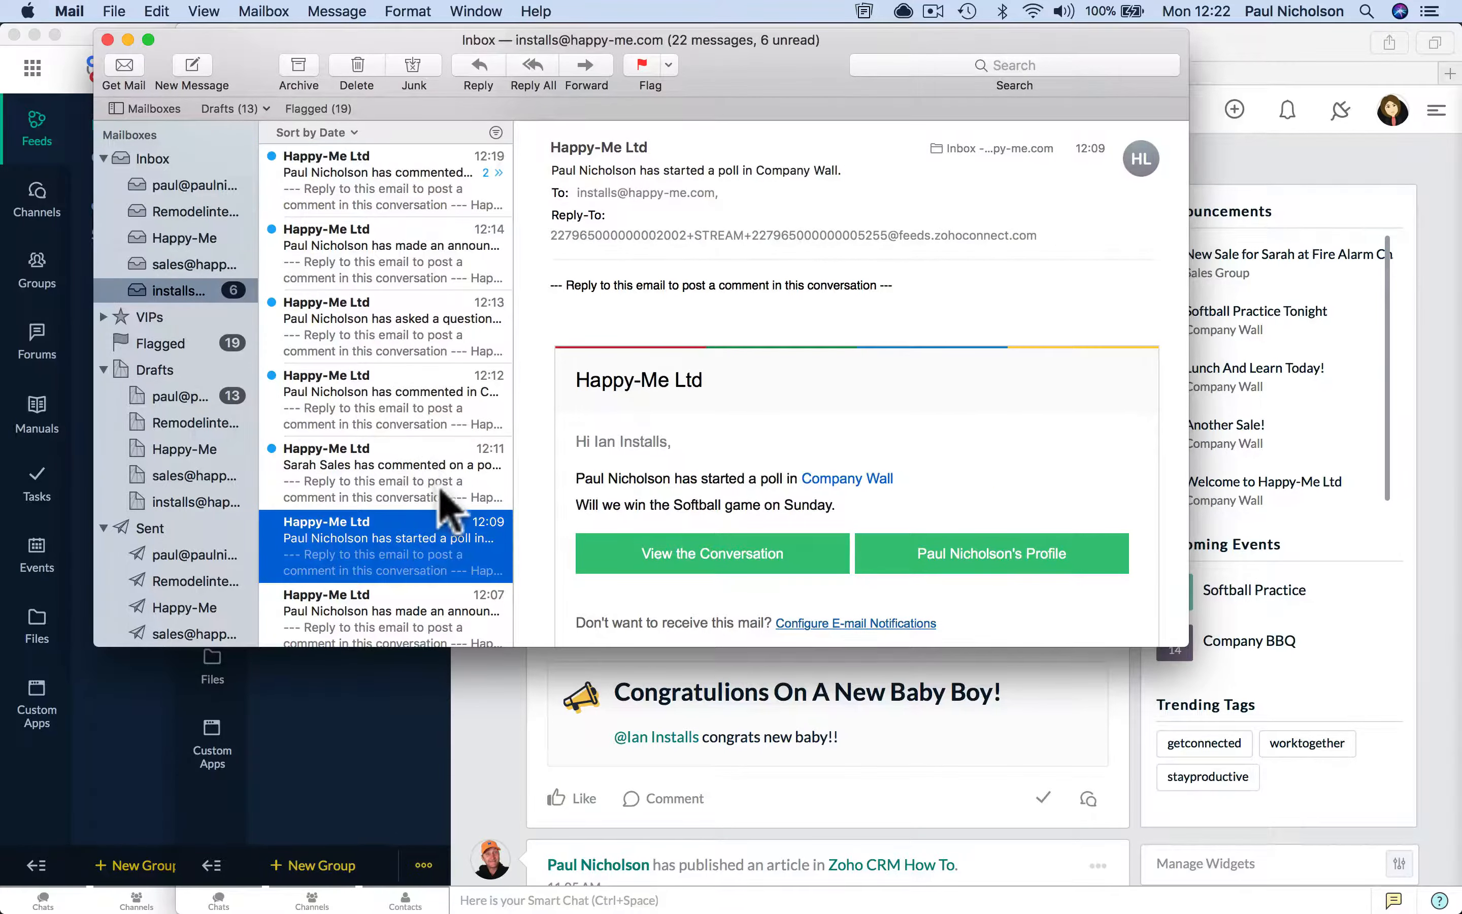
left_click(404, 483)
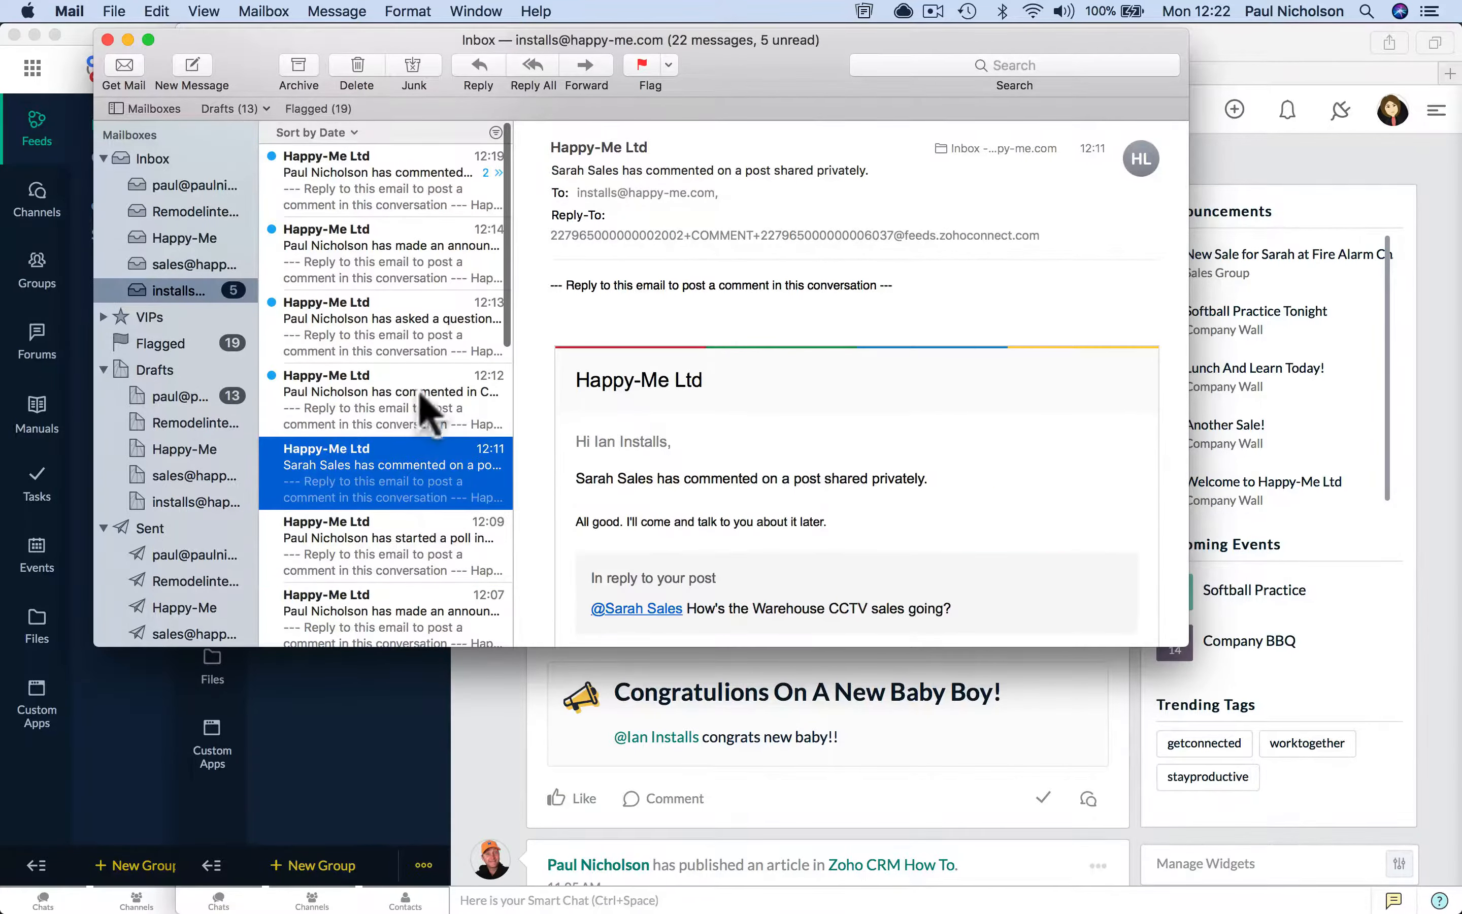
left_click(423, 400)
left_click(396, 336)
left_click(385, 284)
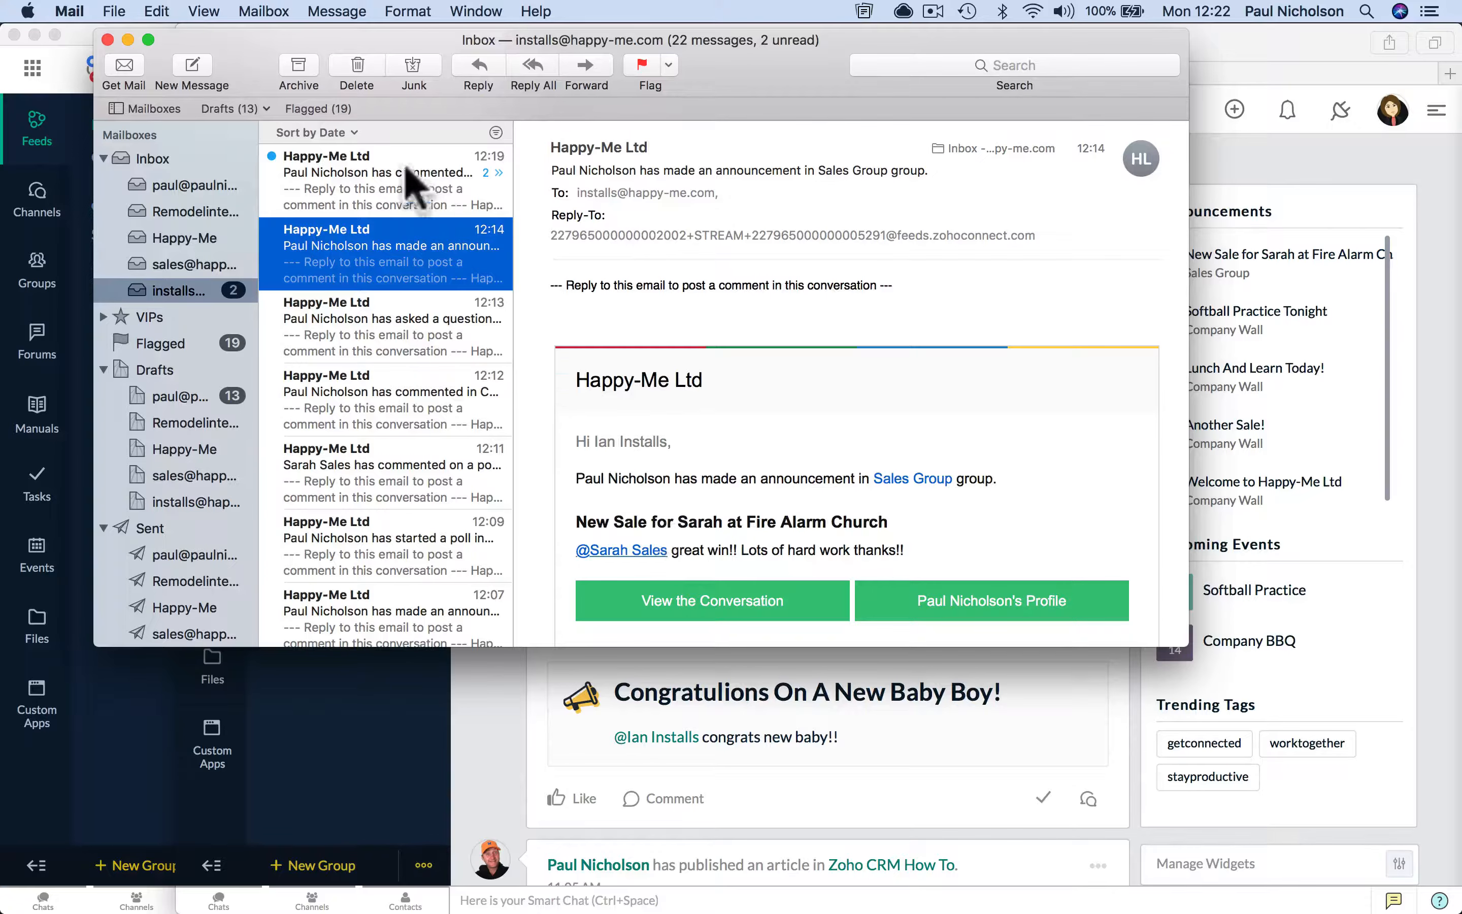
left_click(420, 181)
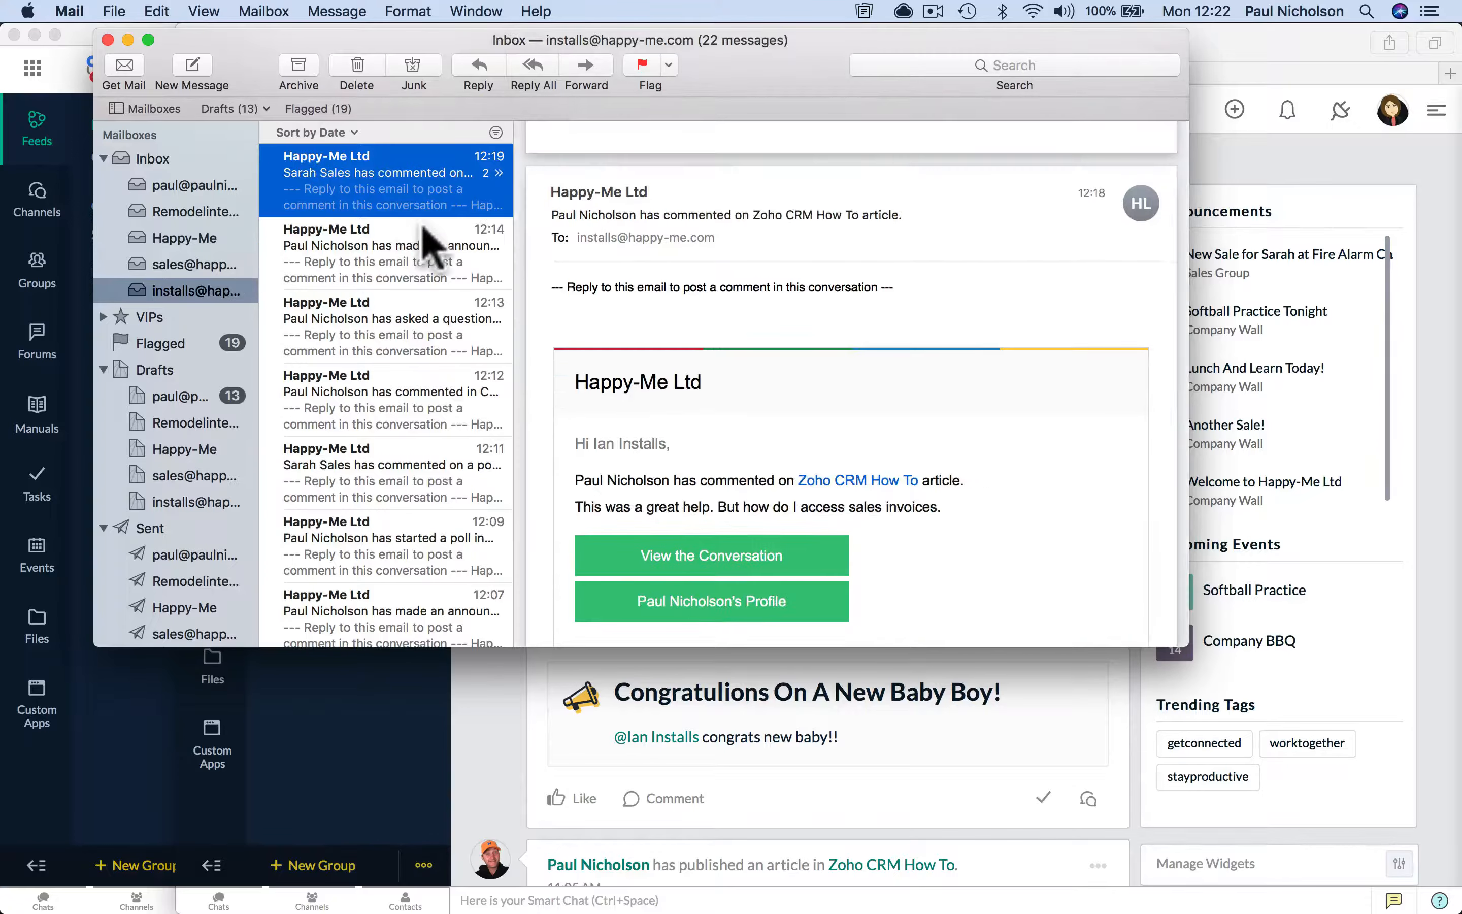
left_click(127, 40)
Step: Switch to the Zoho Connect app and review the feed's side widgets and their management options without changing them
mouse_move(623, 910)
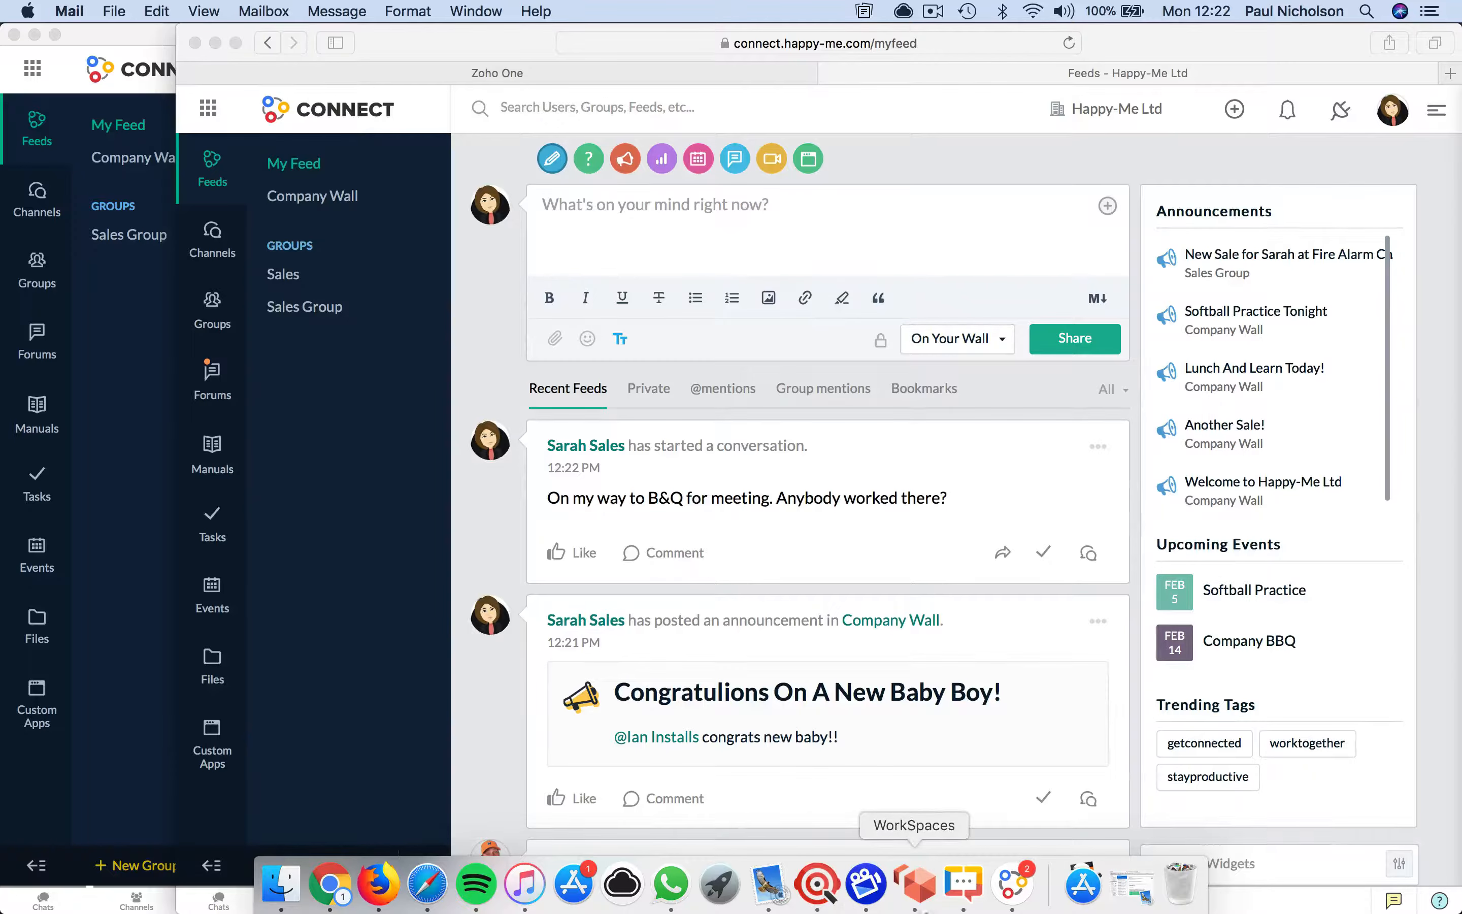
left_click(1015, 889)
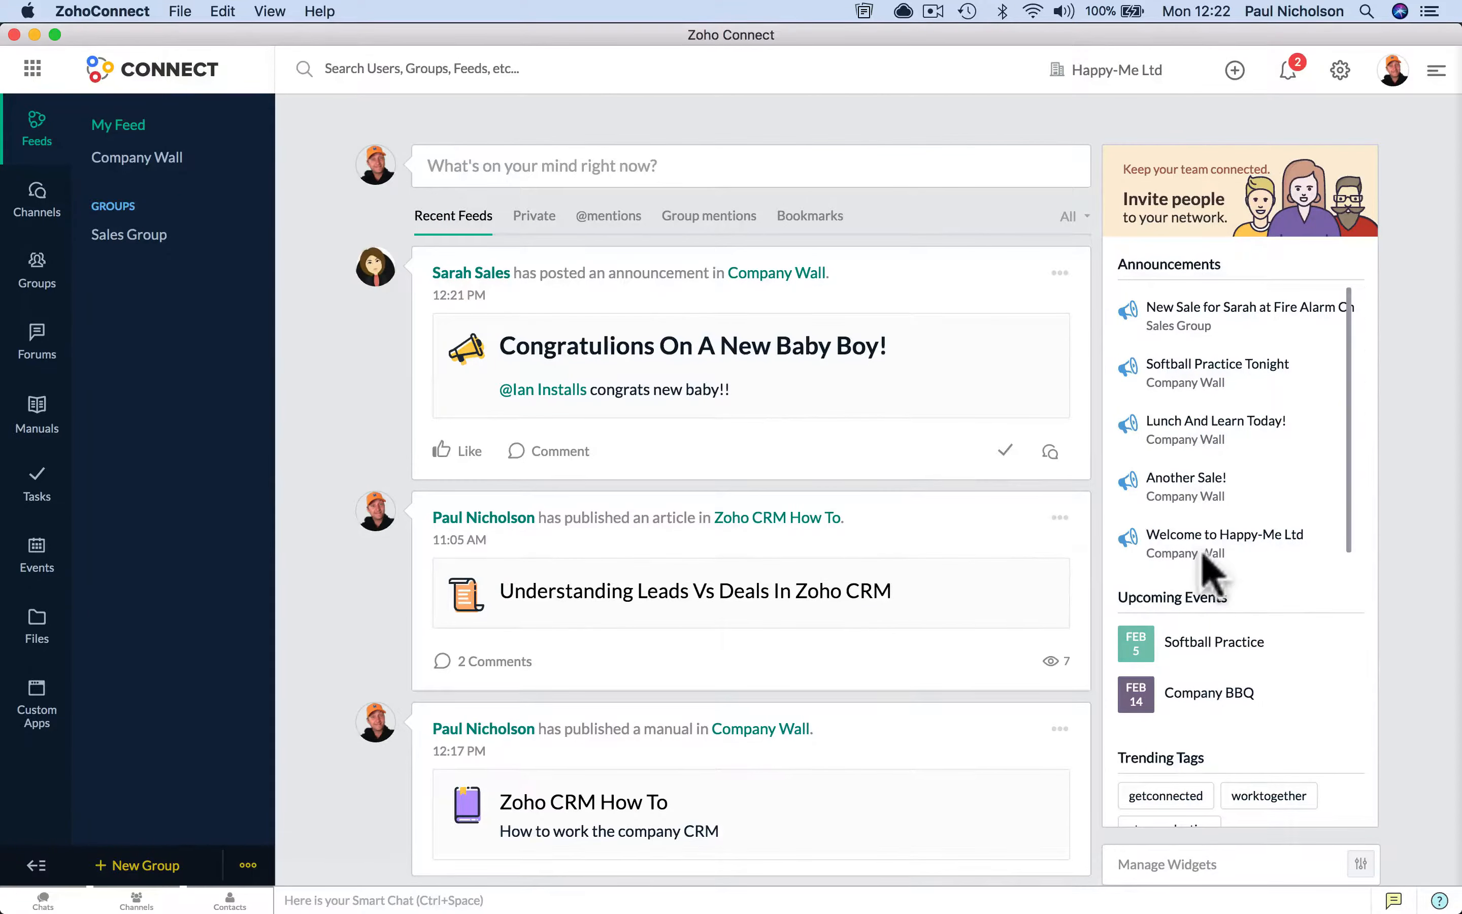
scroll(1205, 725, "down", 1)
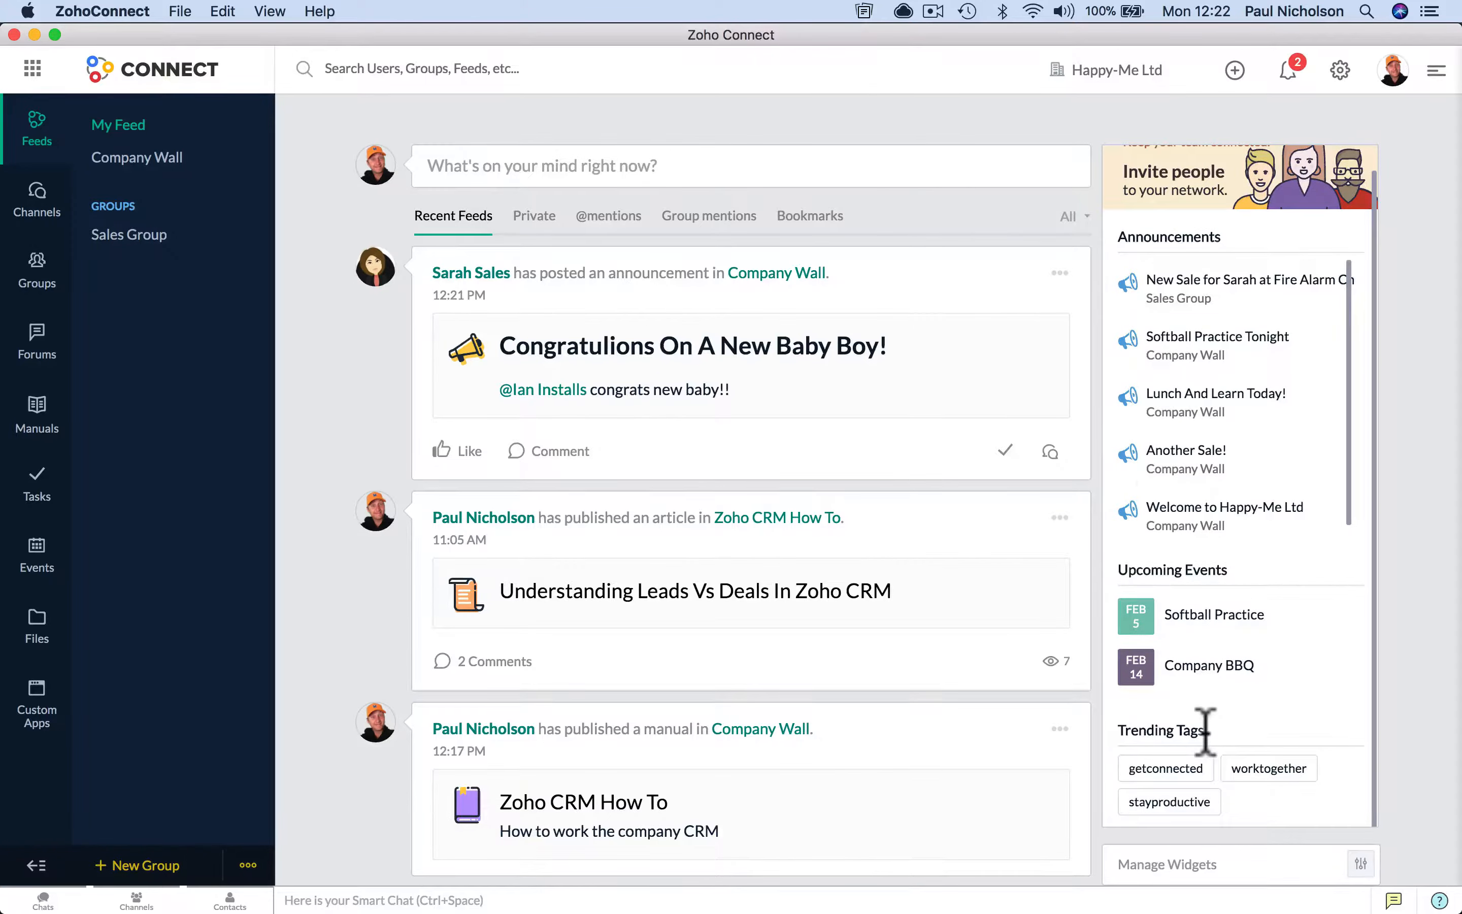
scroll(1185, 363, "up", 1)
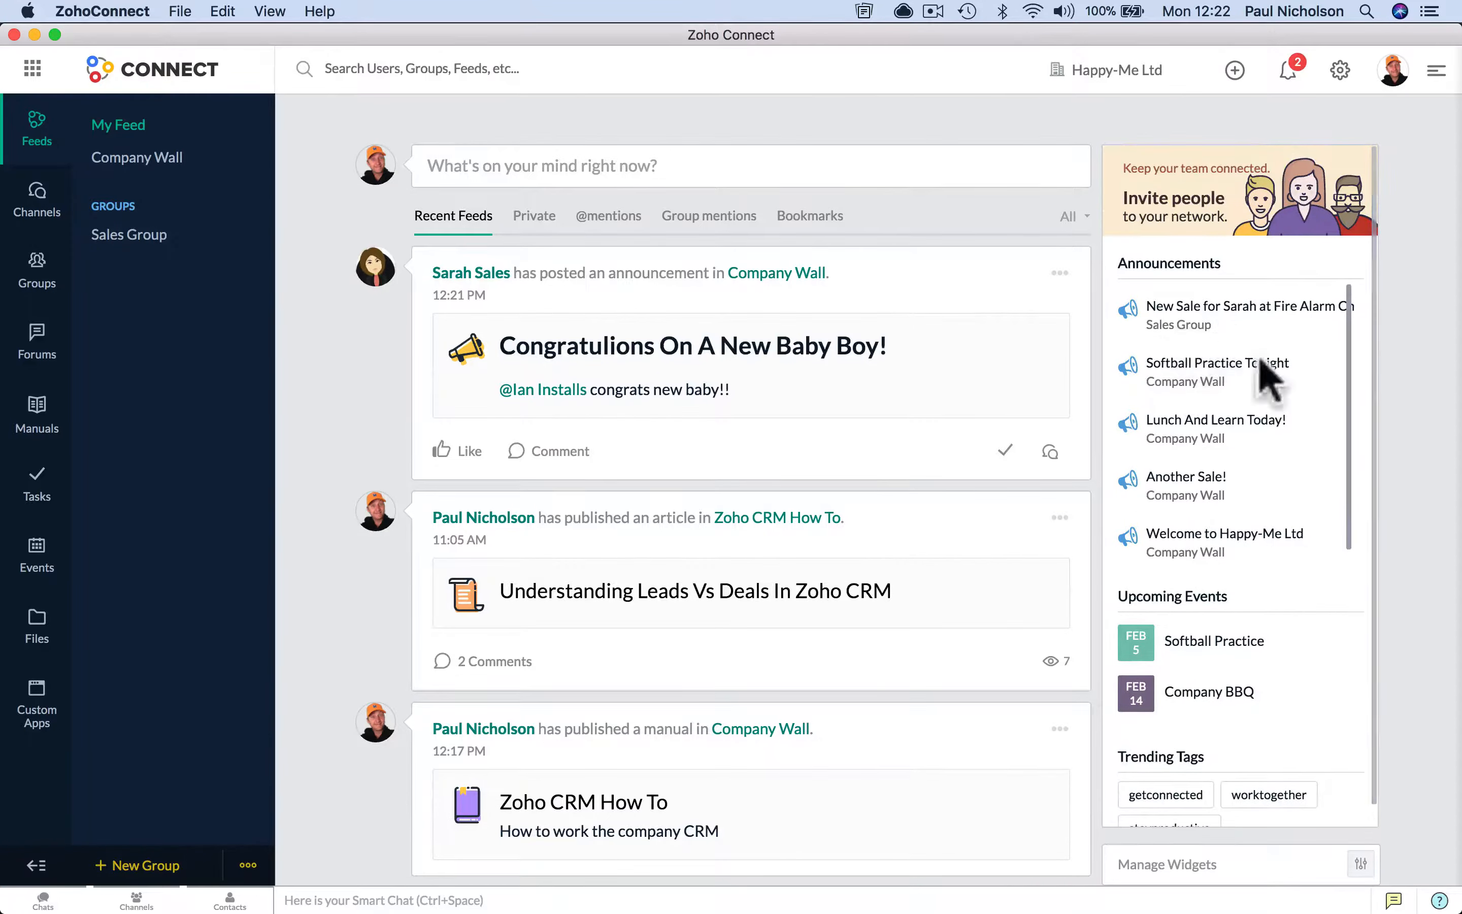
scroll(1269, 411, "down", 1)
left_click(1360, 863)
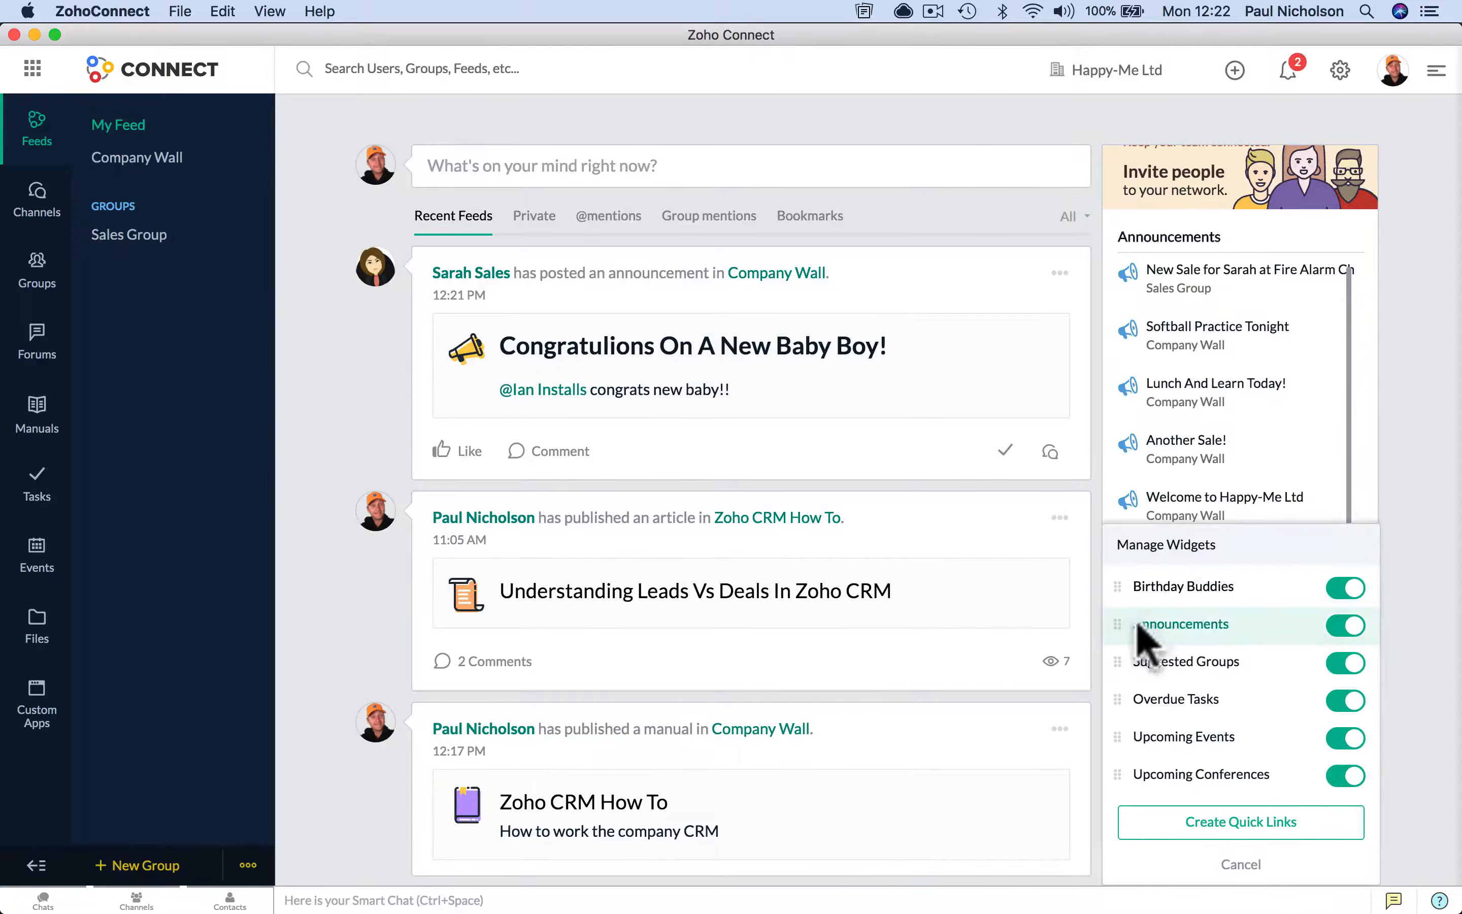
left_click(1256, 879)
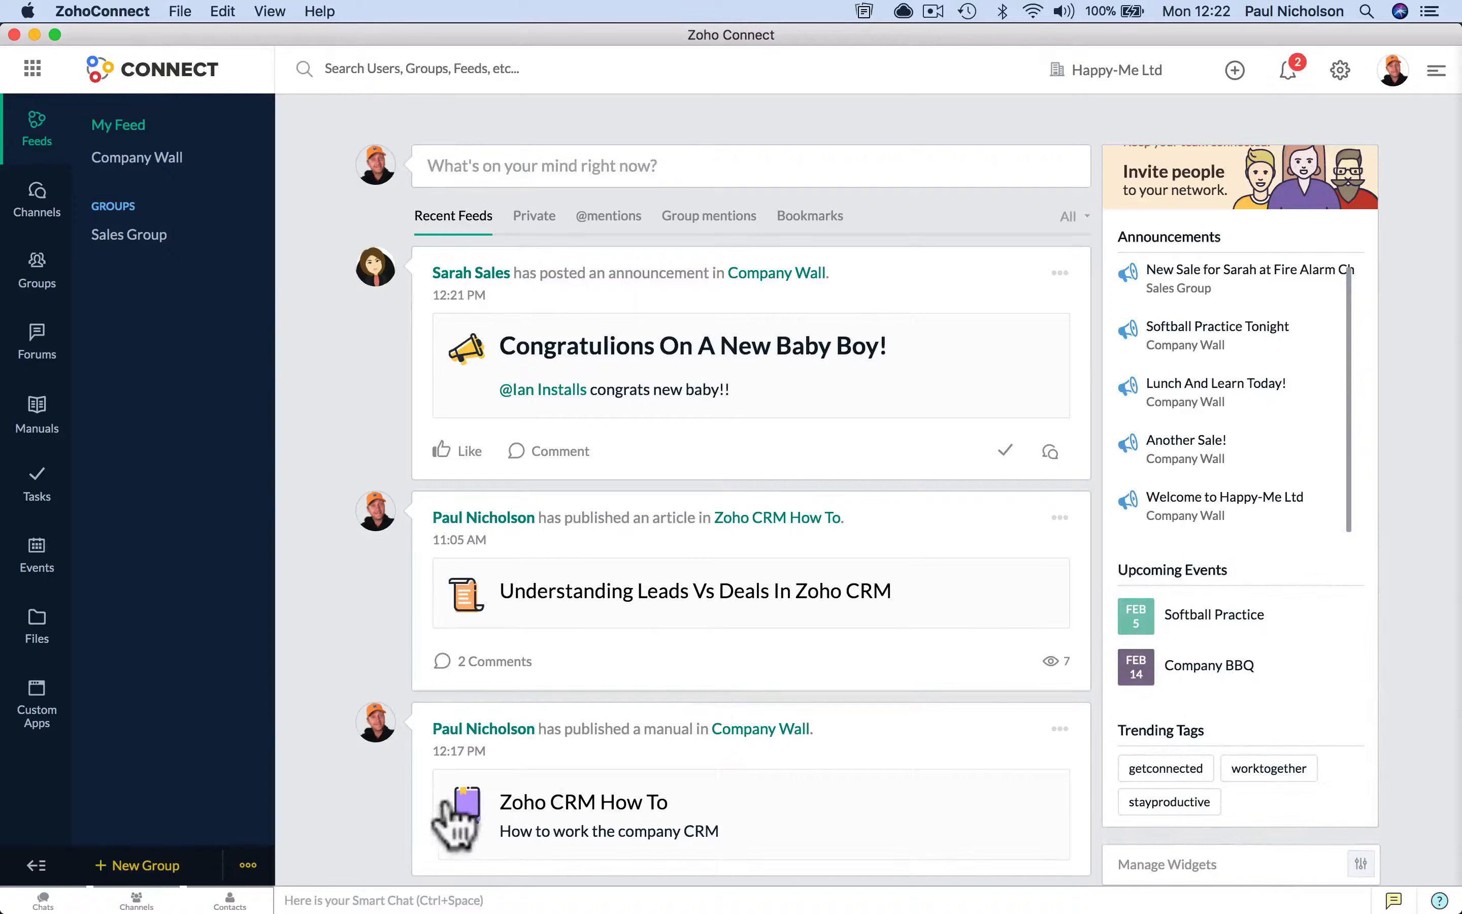
Step: View the chat contacts list and the list of chat channels
left_click(242, 906)
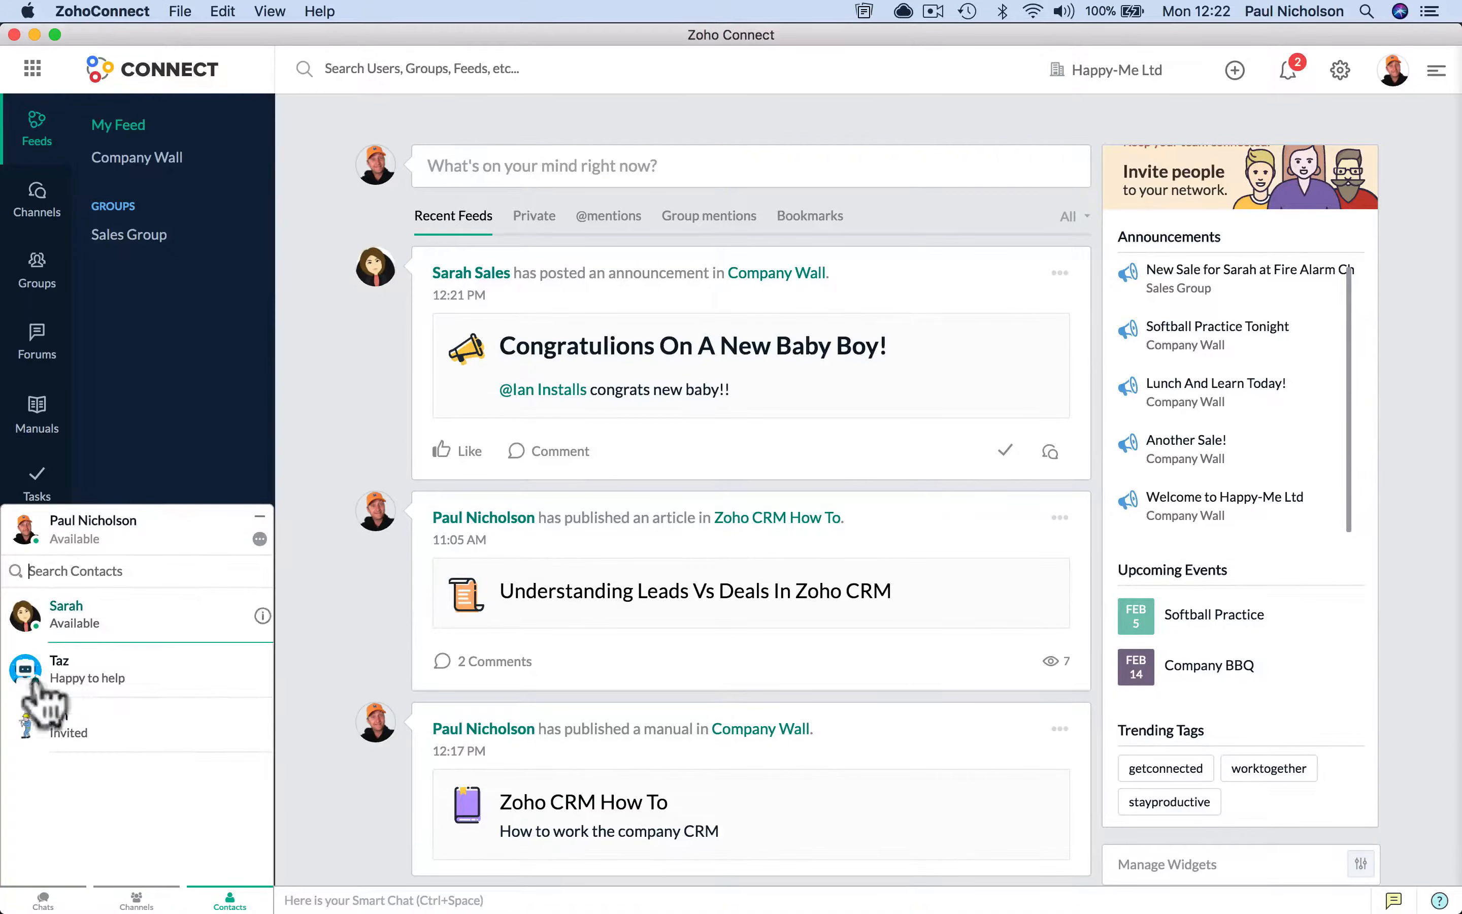
left_click(138, 898)
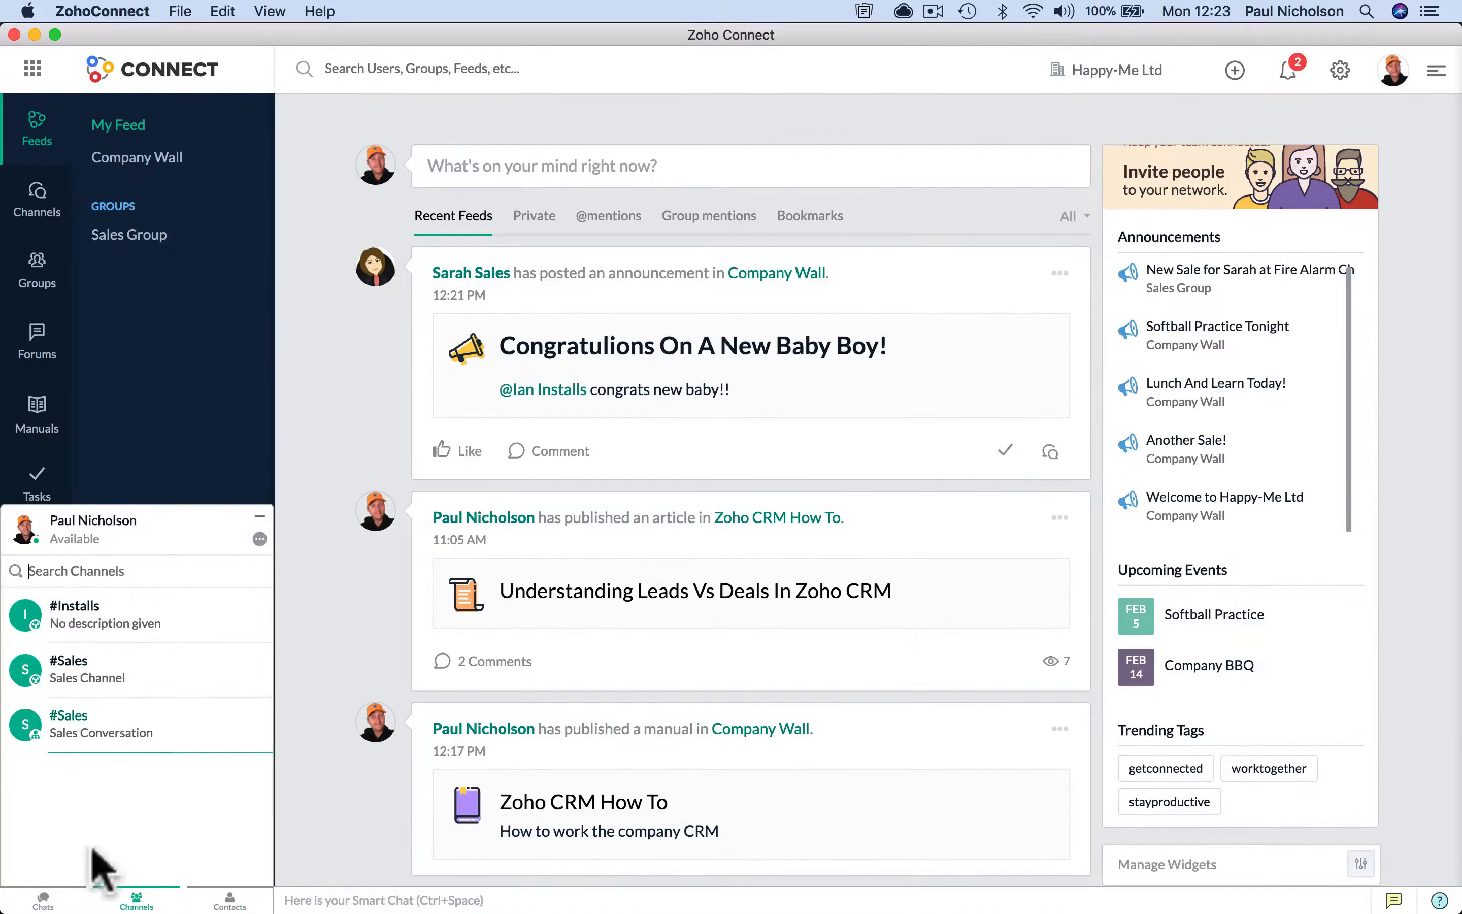
Step: Send "Hello!" in the #Sales Group chat from the recent chats, and close the chat and its list
left_click(43, 901)
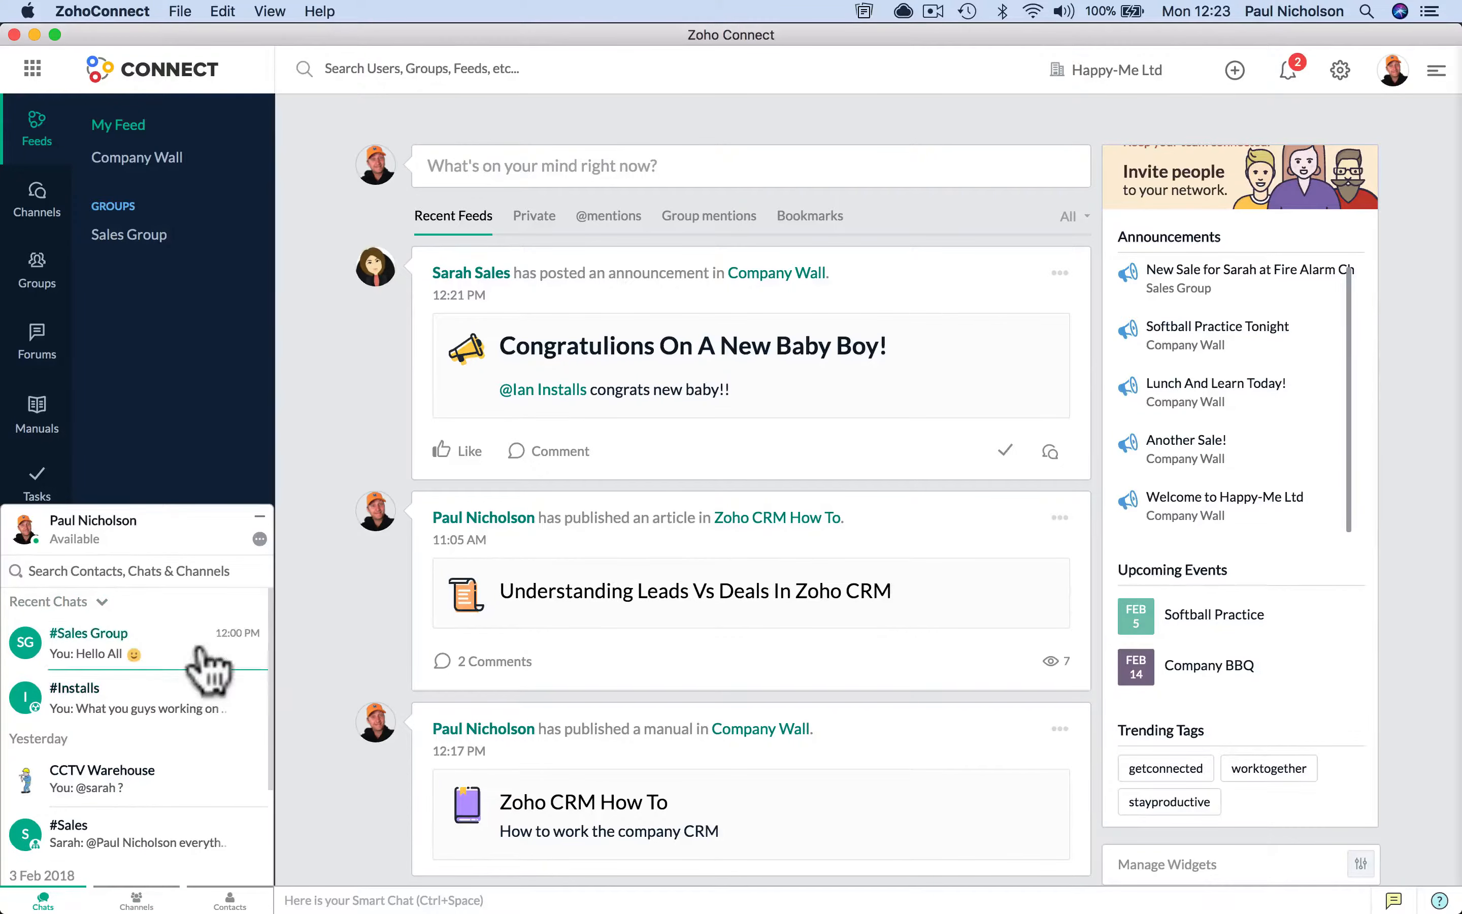
left_click(197, 662)
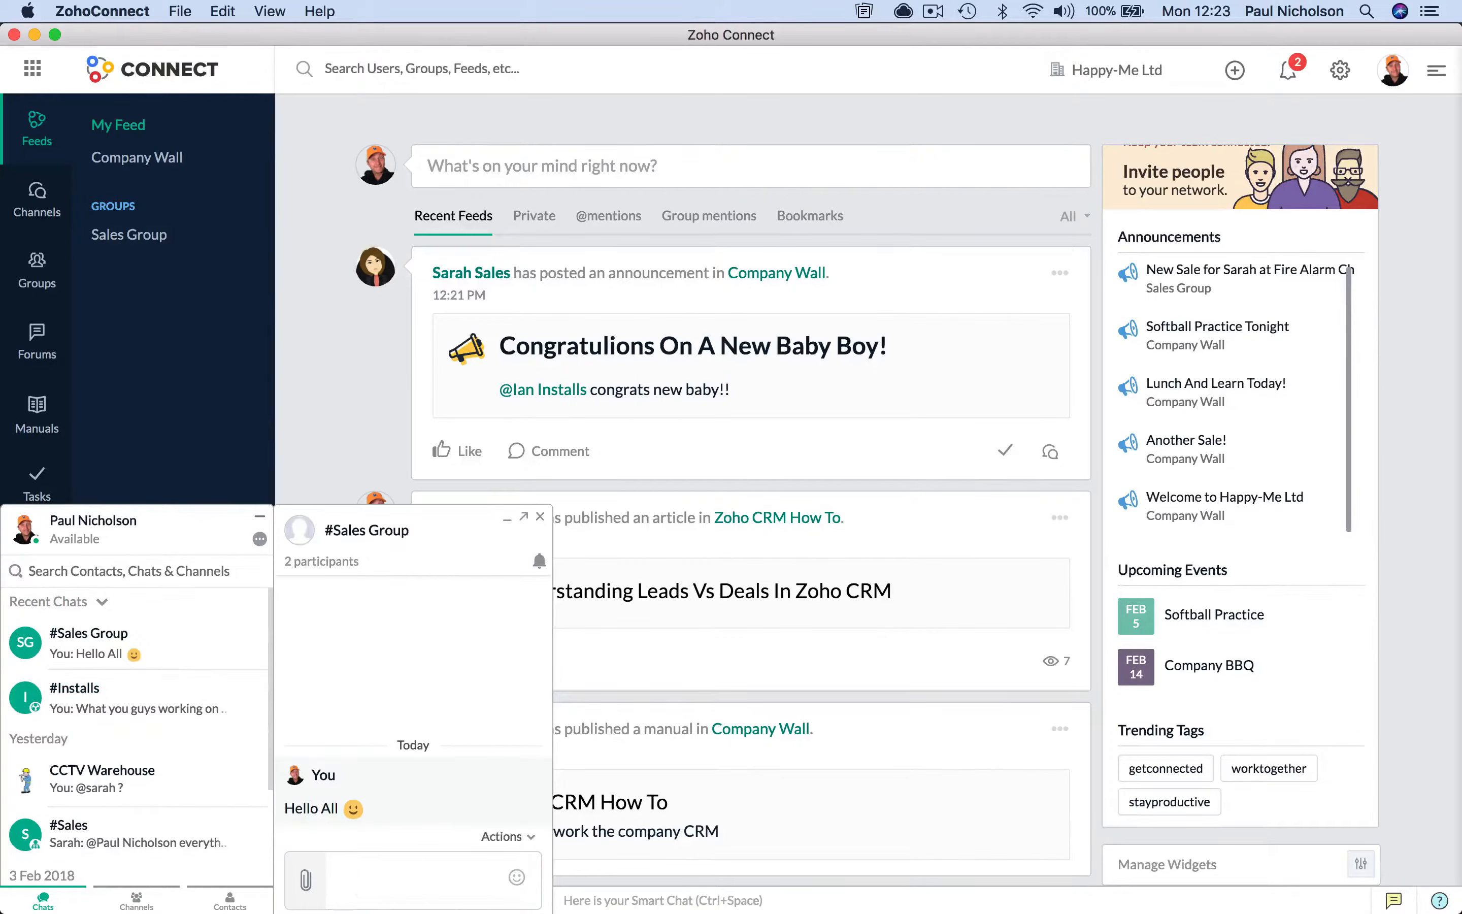
key("Return")
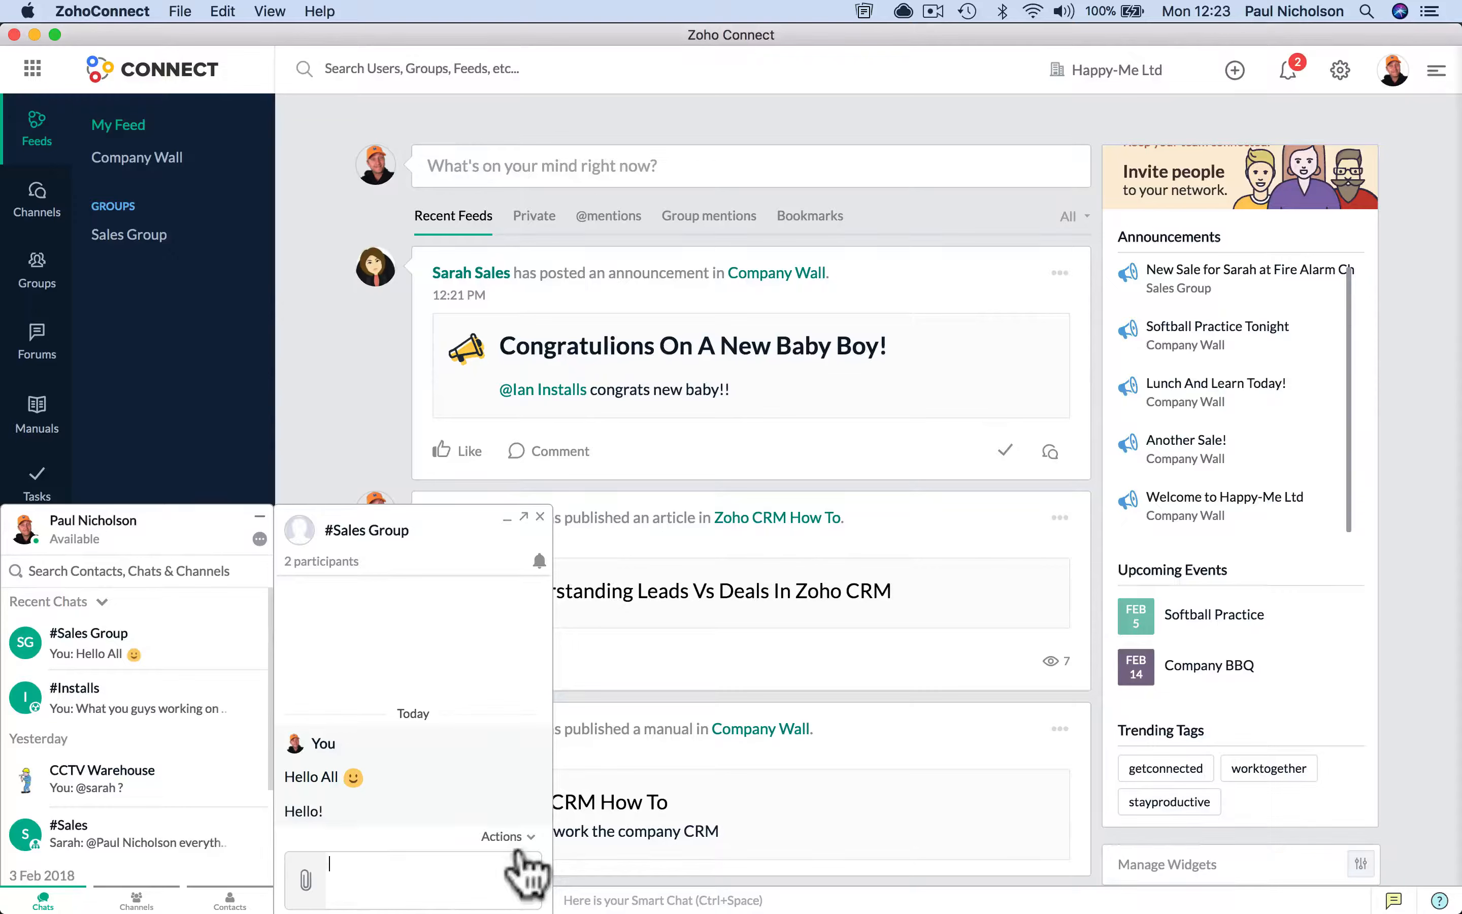
left_click(540, 516)
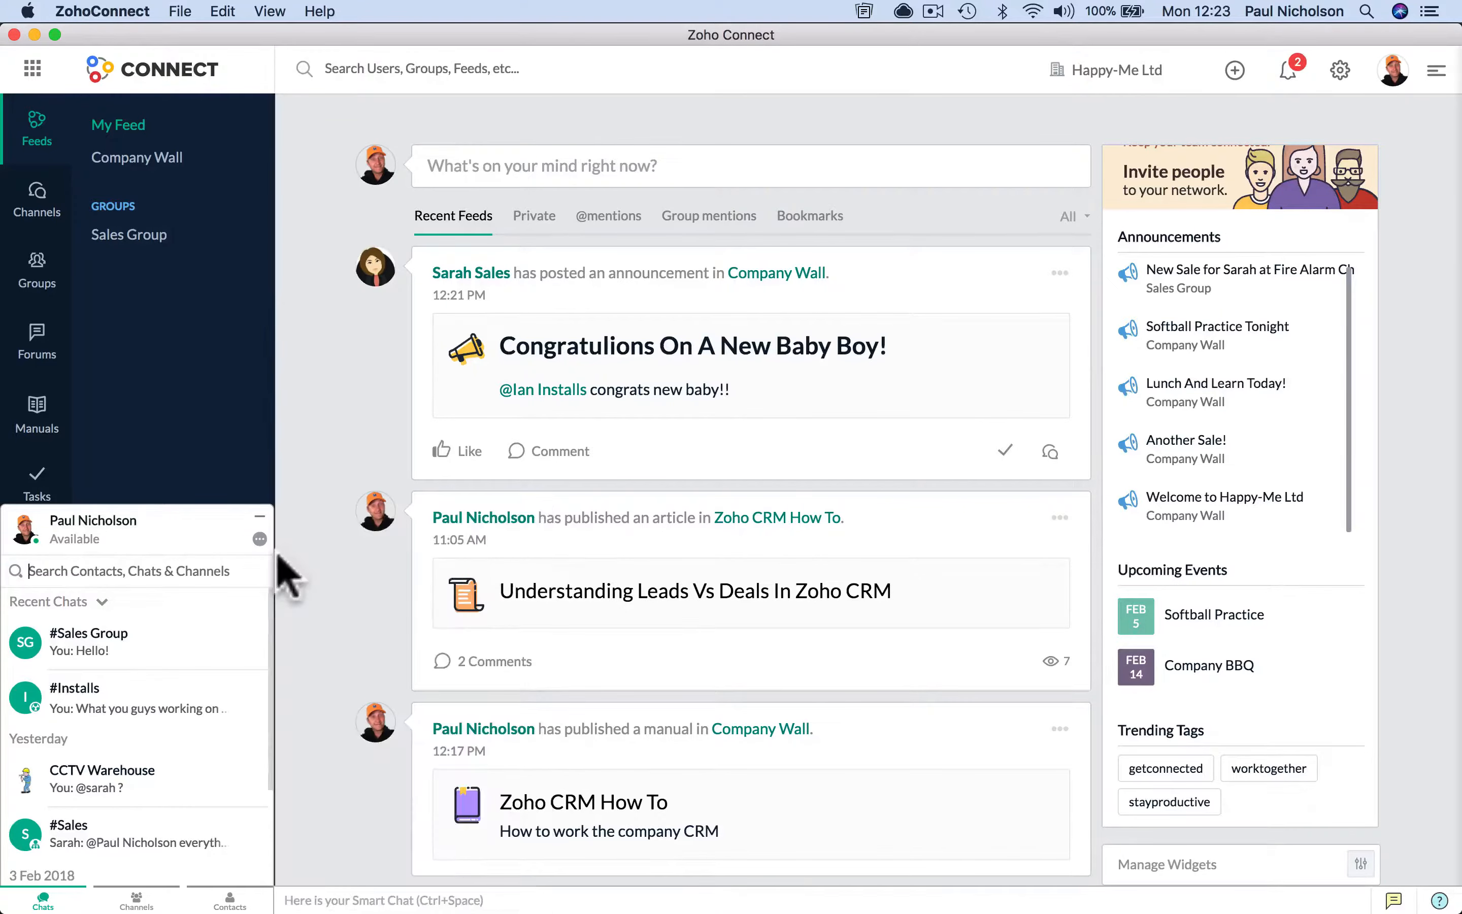
left_click(260, 516)
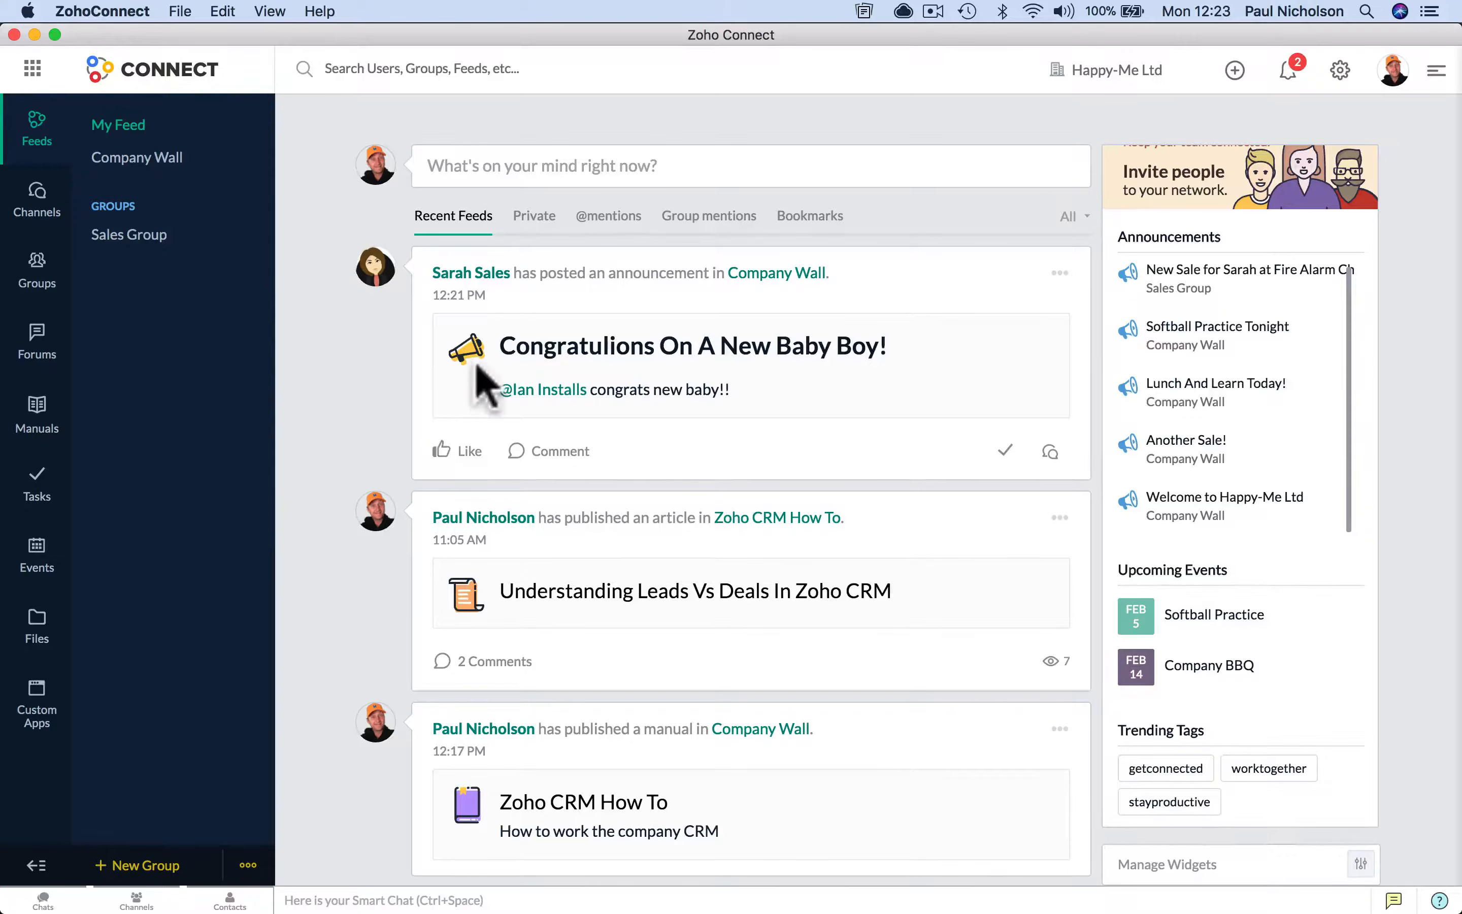
left_click(1288, 70)
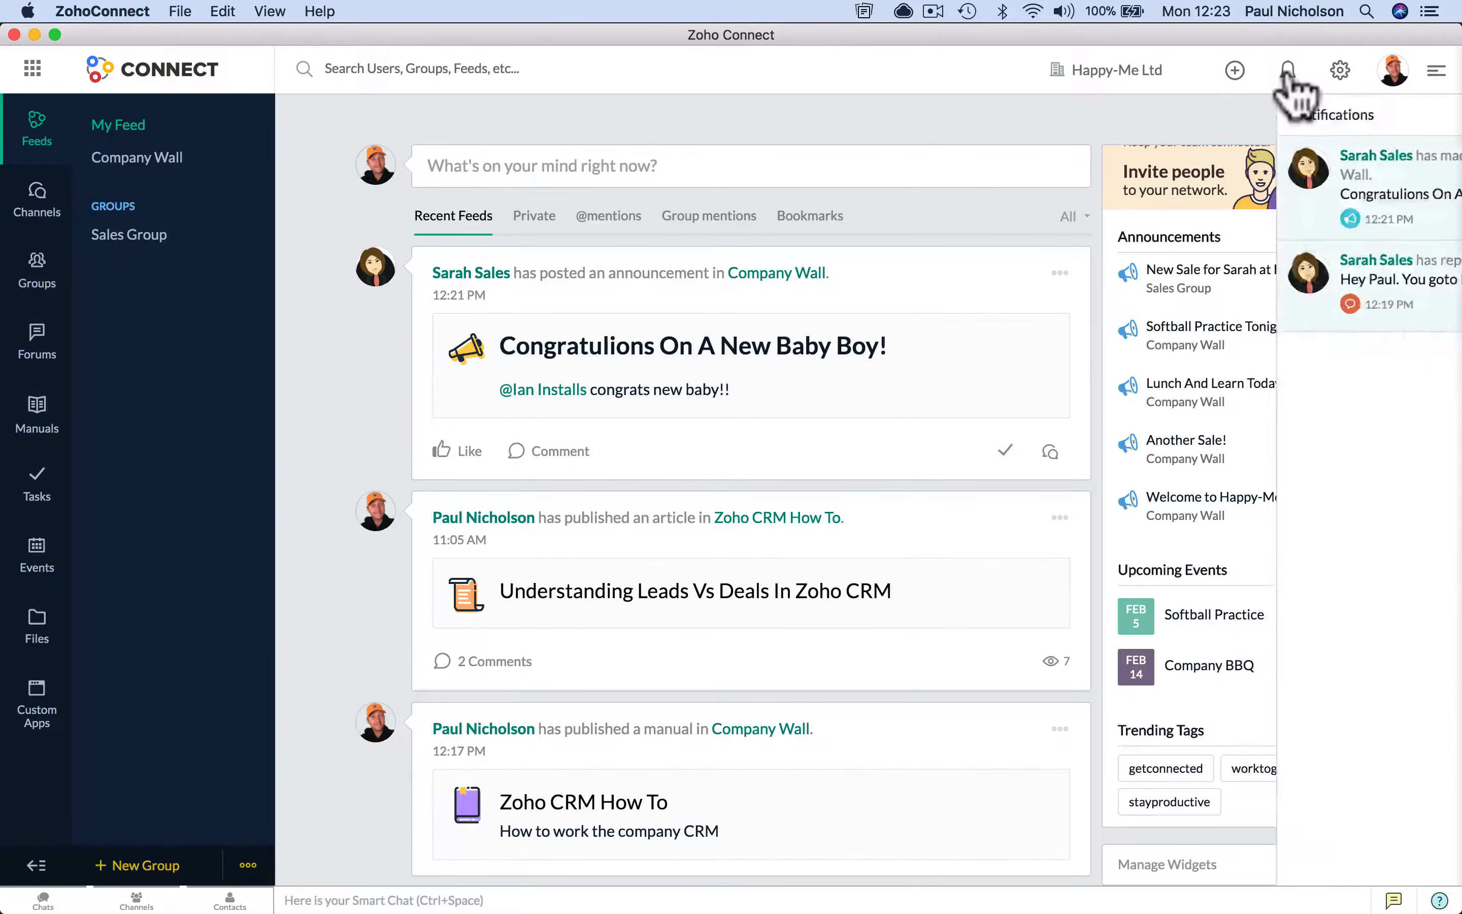
left_click(1288, 70)
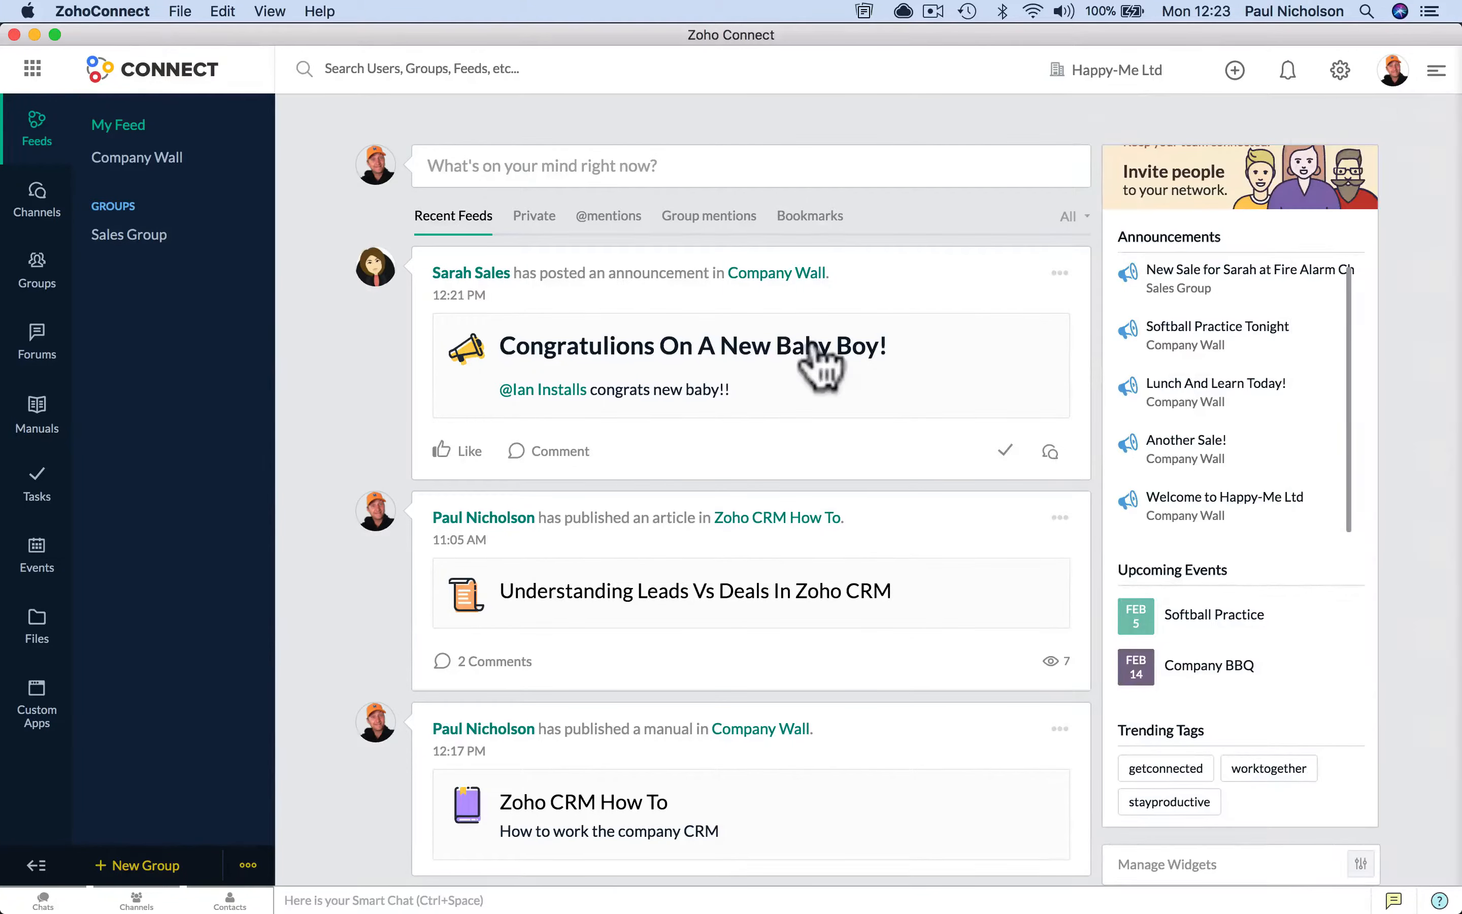
left_click(536, 224)
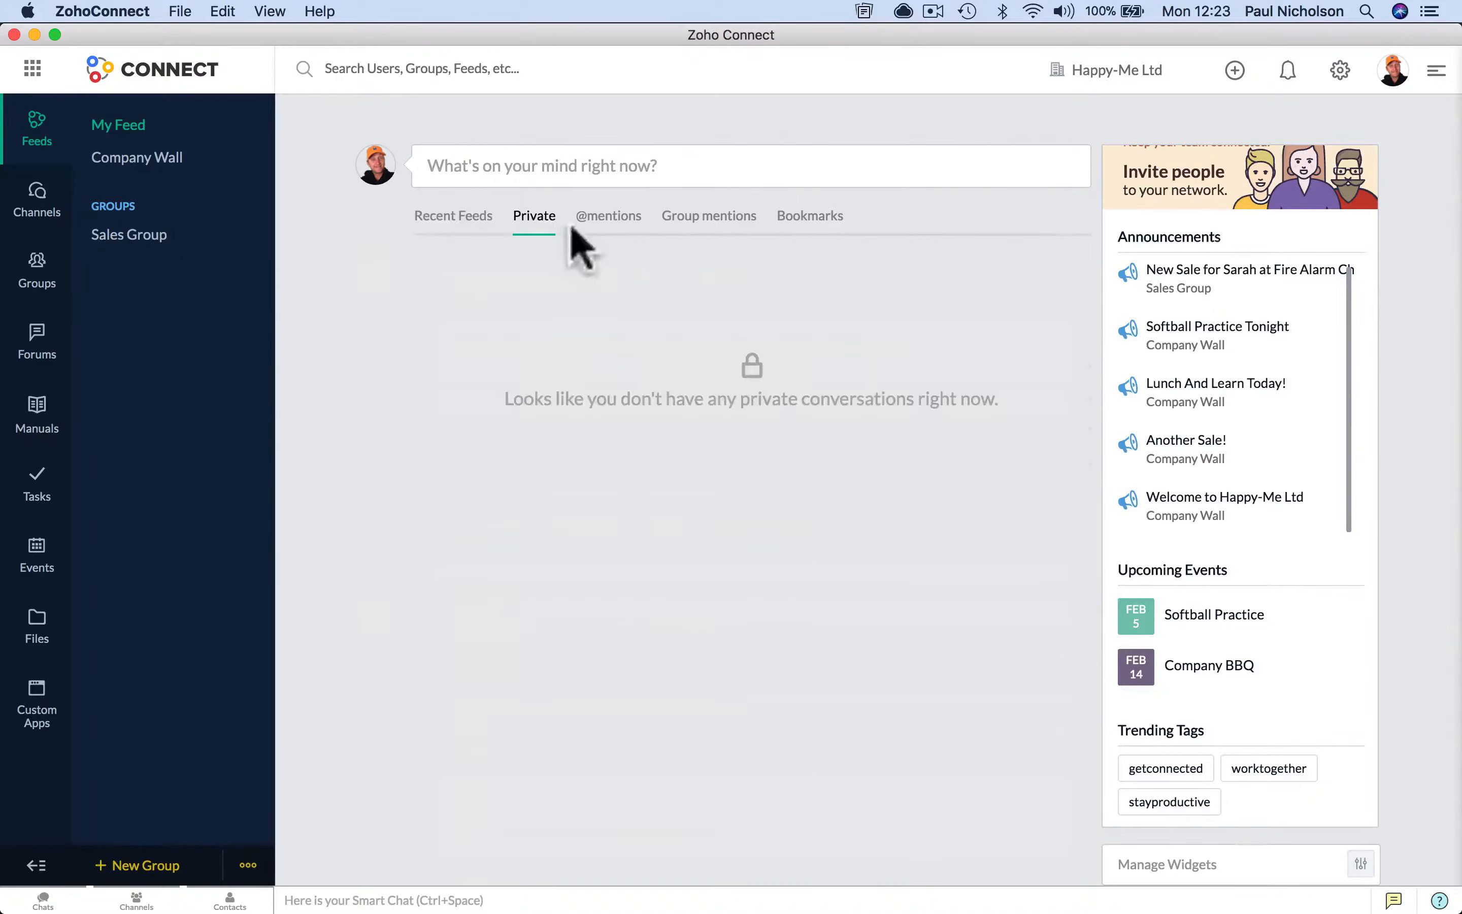
left_click(609, 222)
left_click(704, 225)
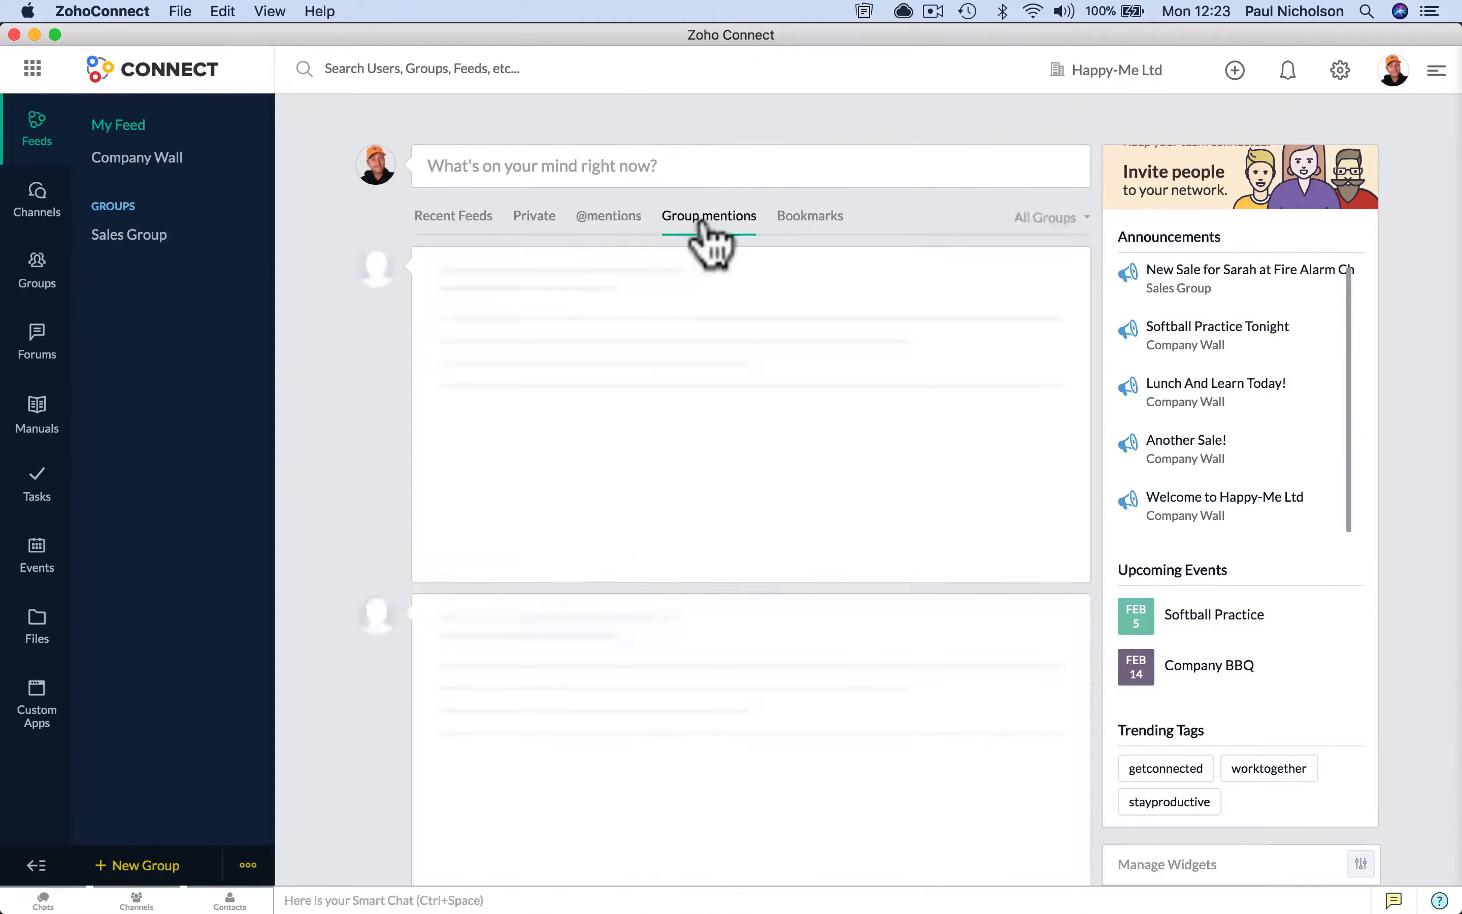
left_click(800, 223)
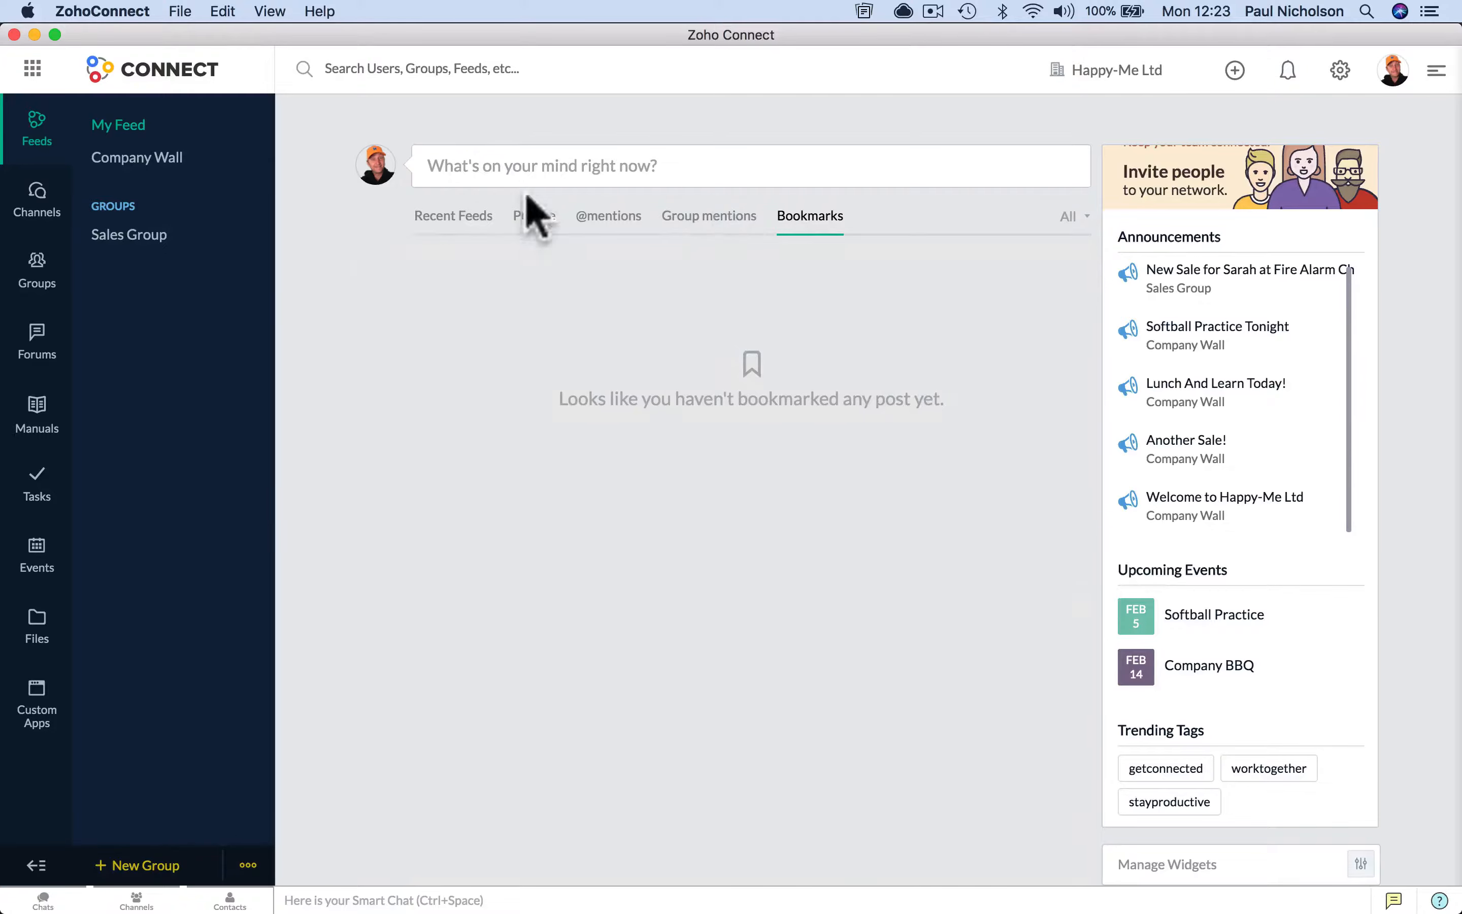
Step: Return to the recent feed and share the post "Lost at softball this weekend 5-0" on the Company Wall
left_click(38, 200)
left_click(37, 149)
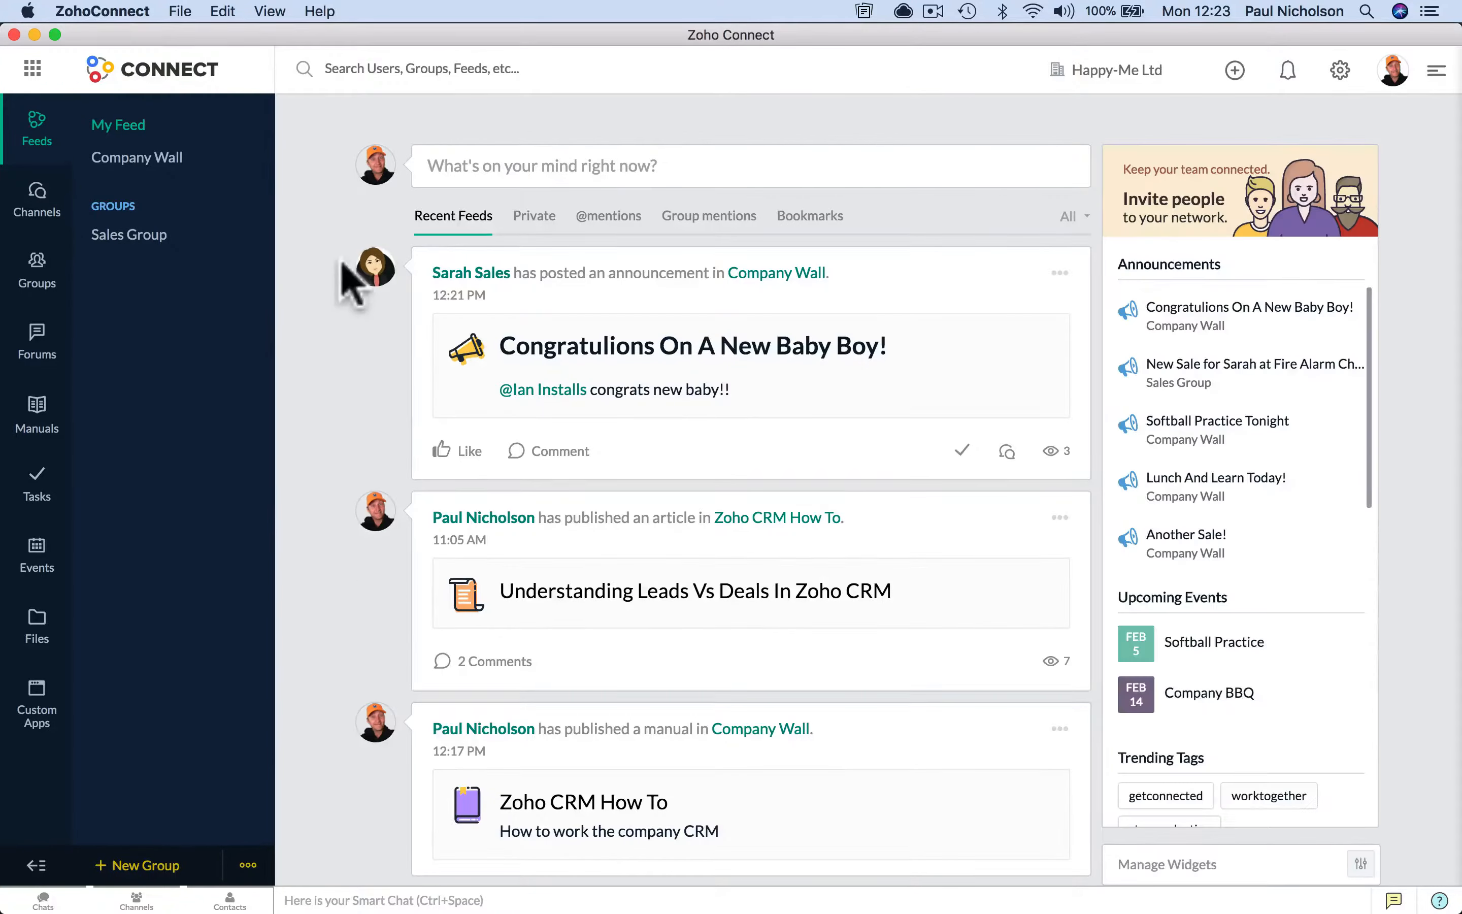
left_click(480, 168)
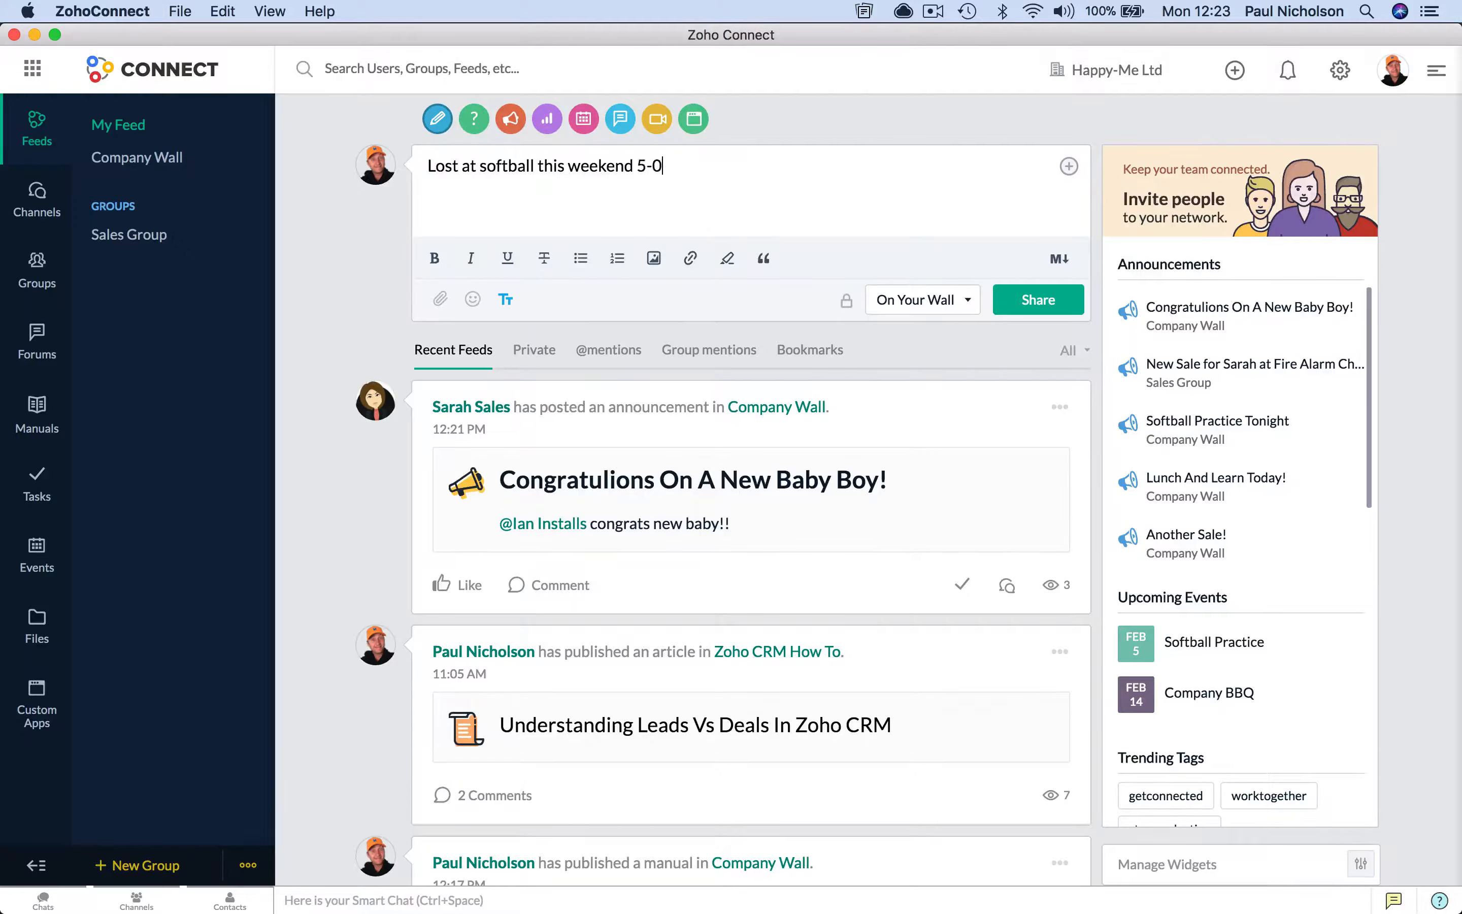
left_click(954, 301)
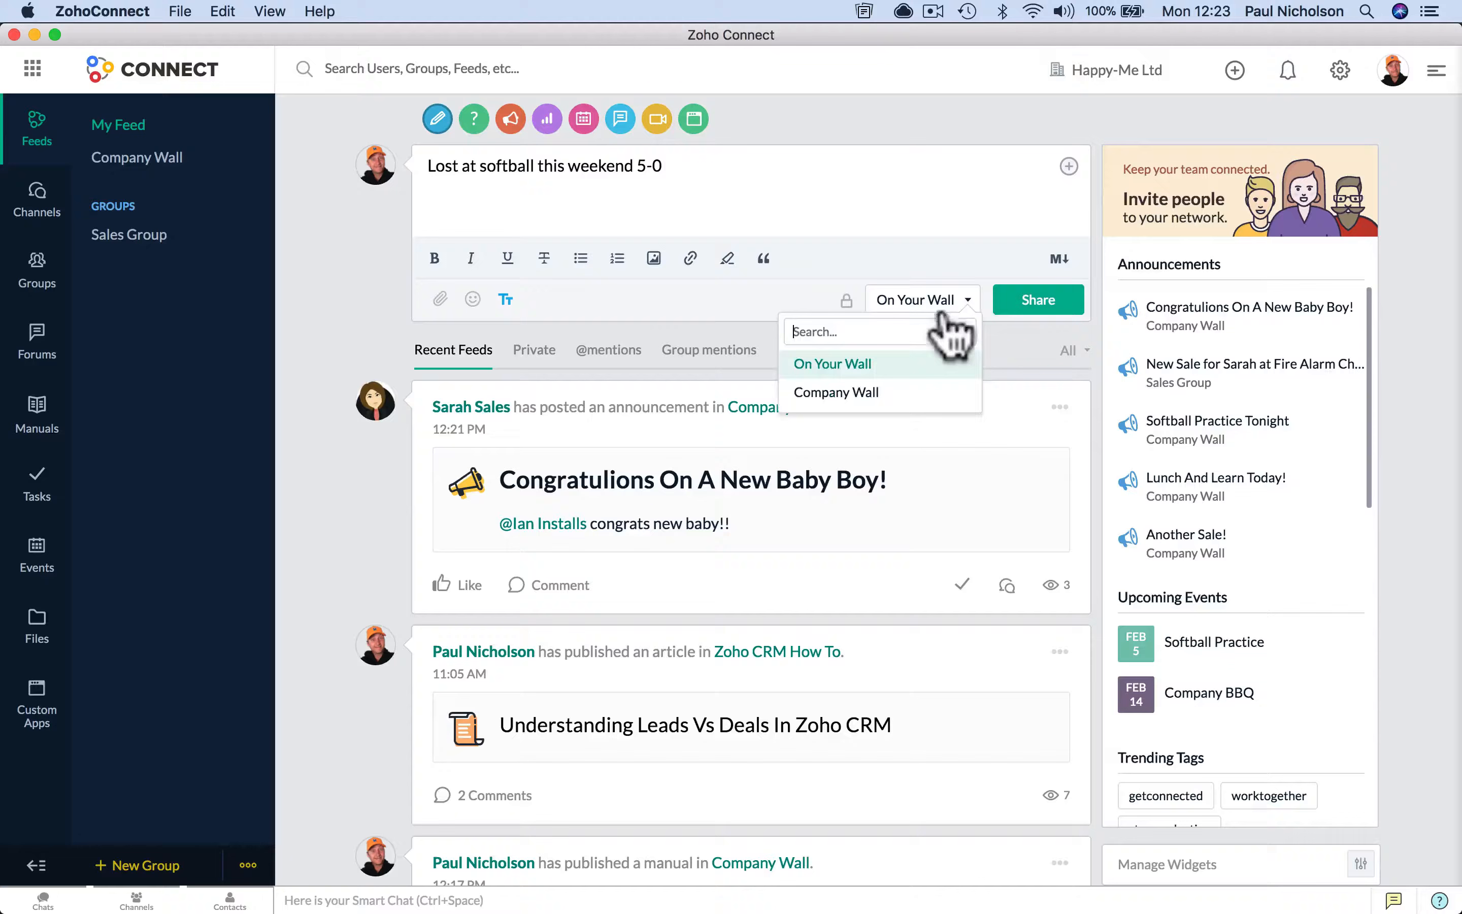
left_click(897, 393)
left_click(1038, 299)
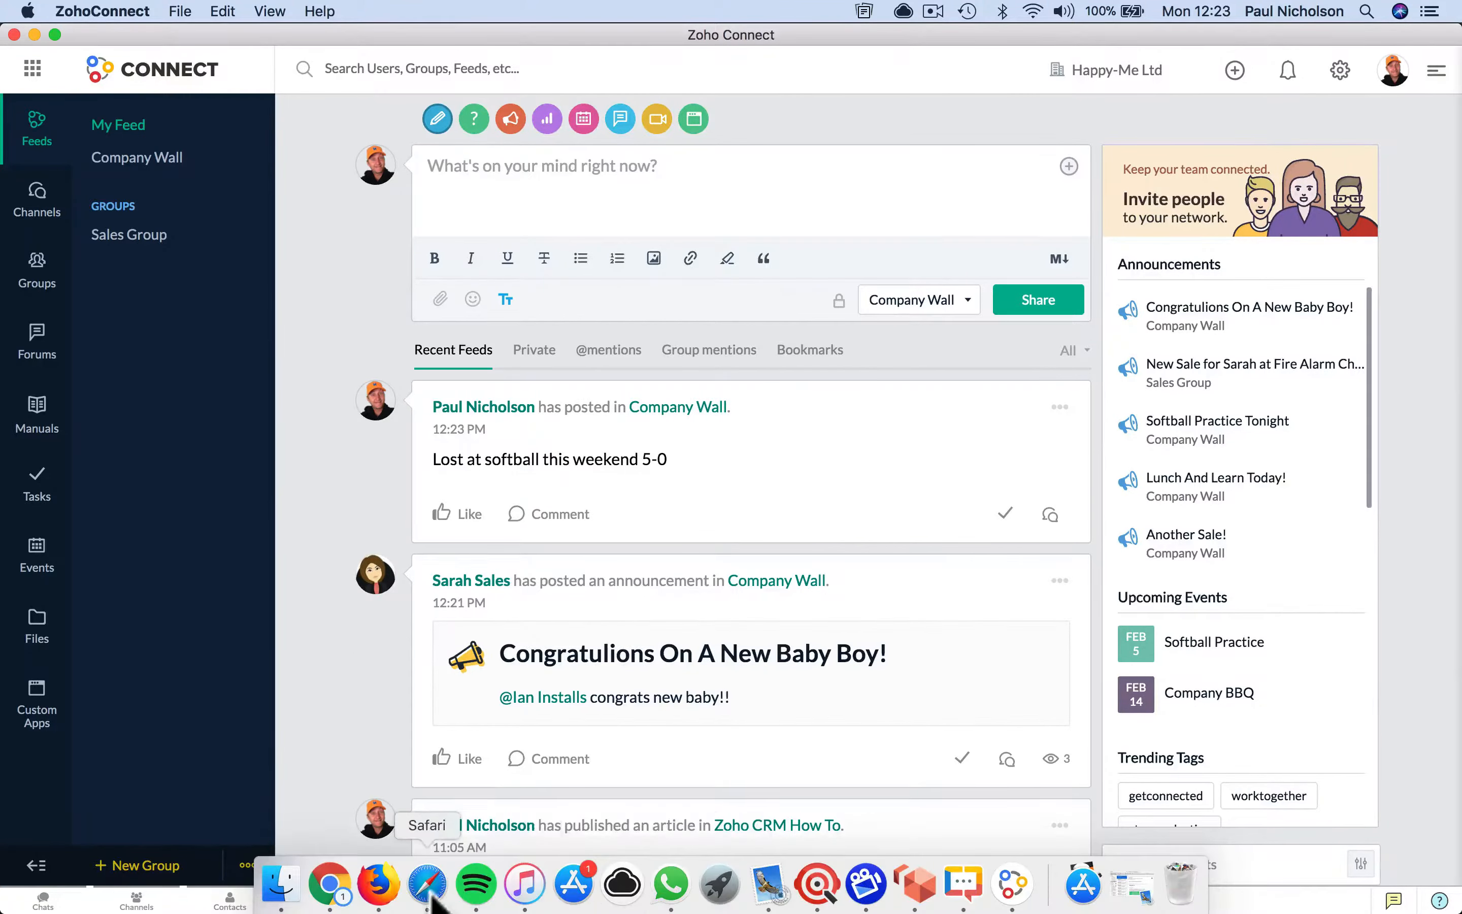
Step: Switch to Safari, refresh the sales member's feed and react to the softball post with Angry
left_click(499, 882)
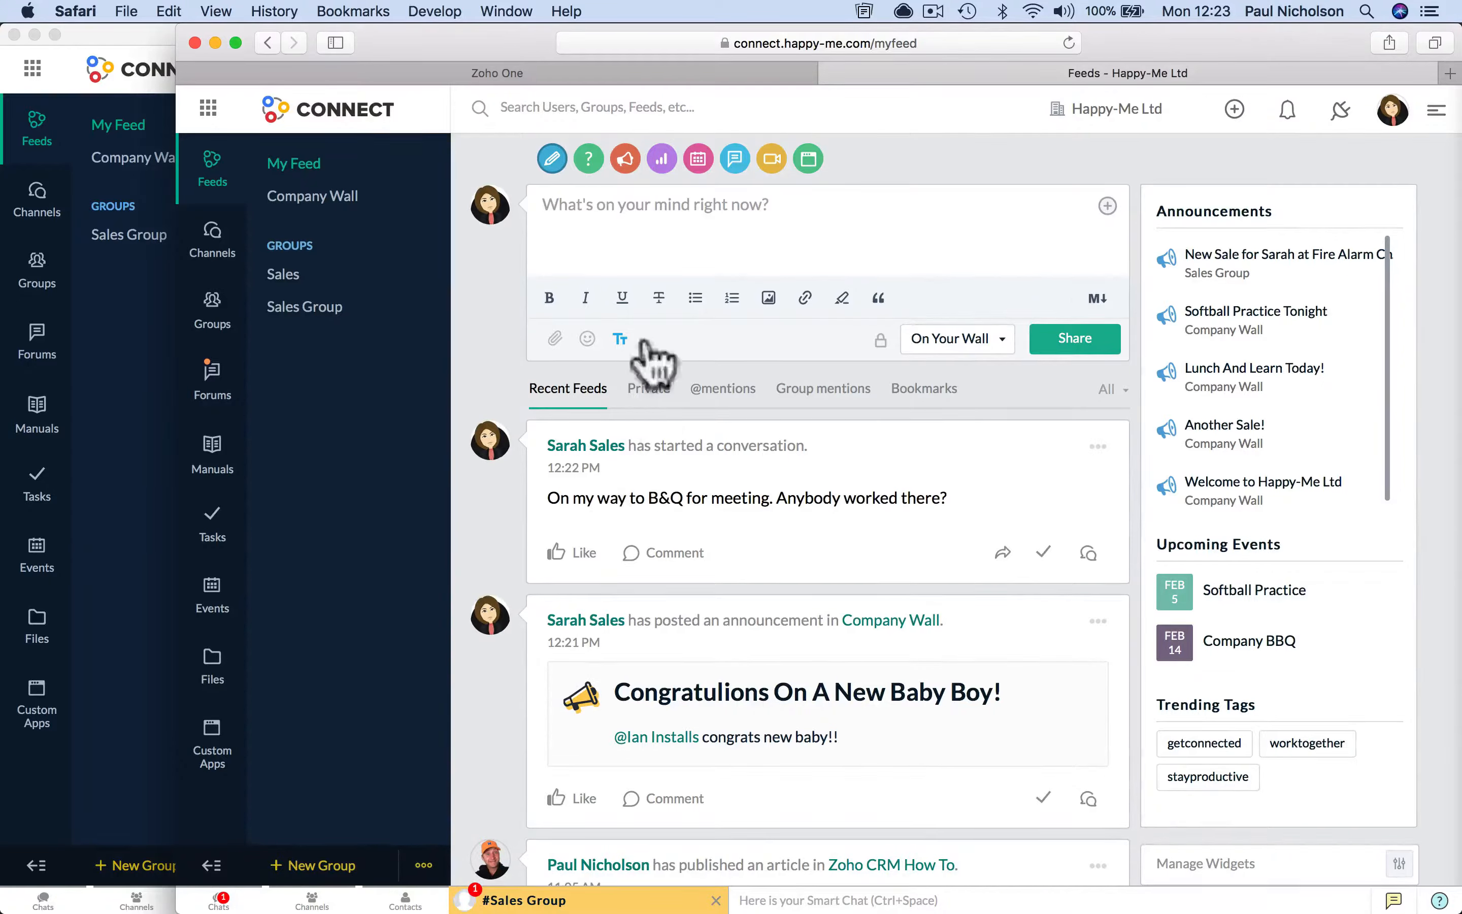
left_click(212, 176)
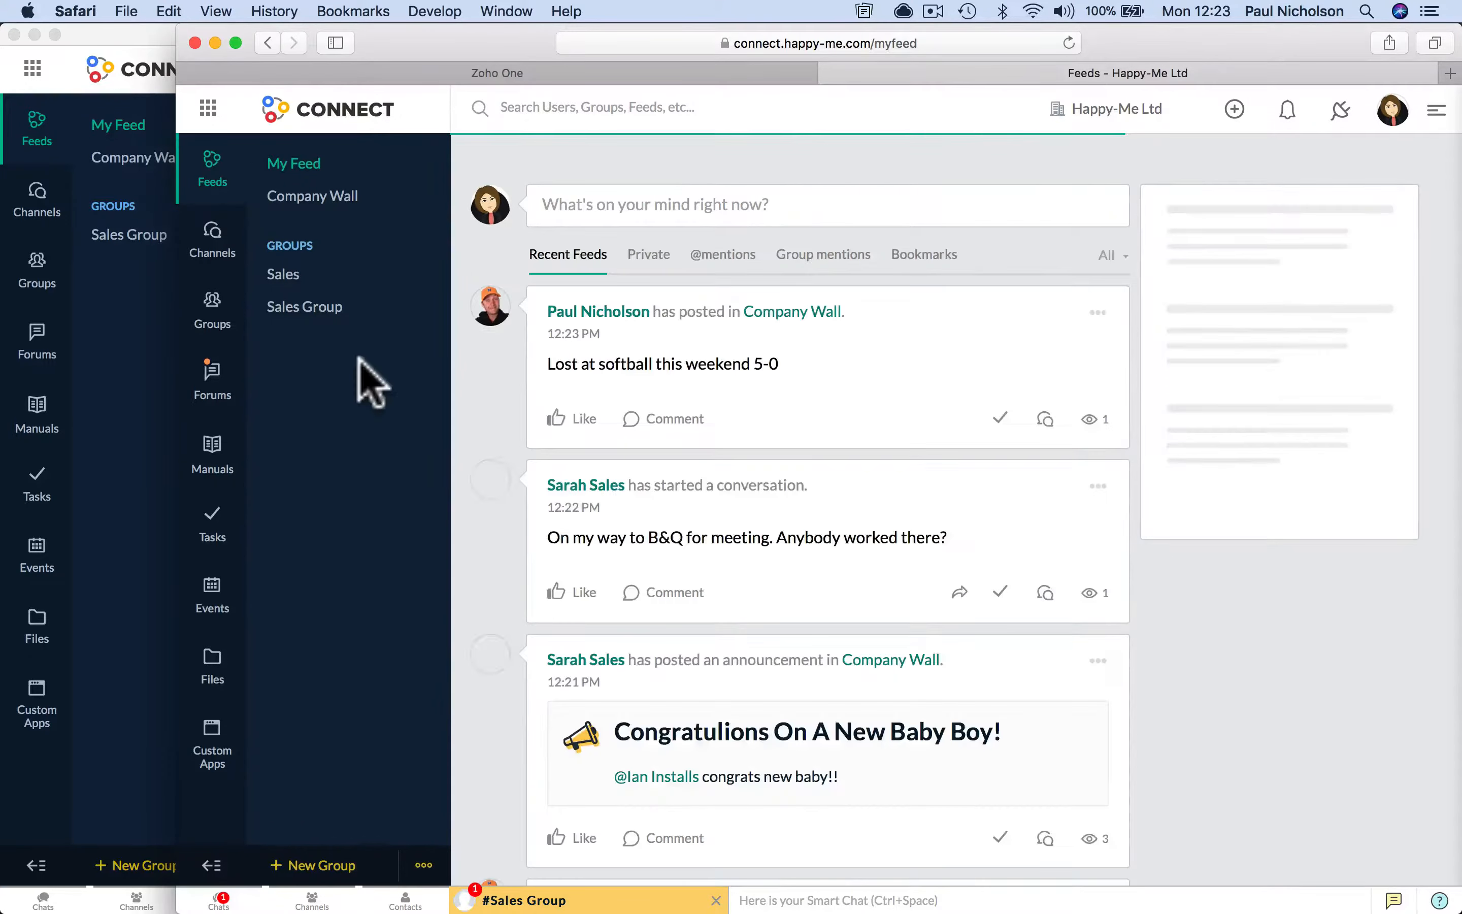
mouse_move(579, 426)
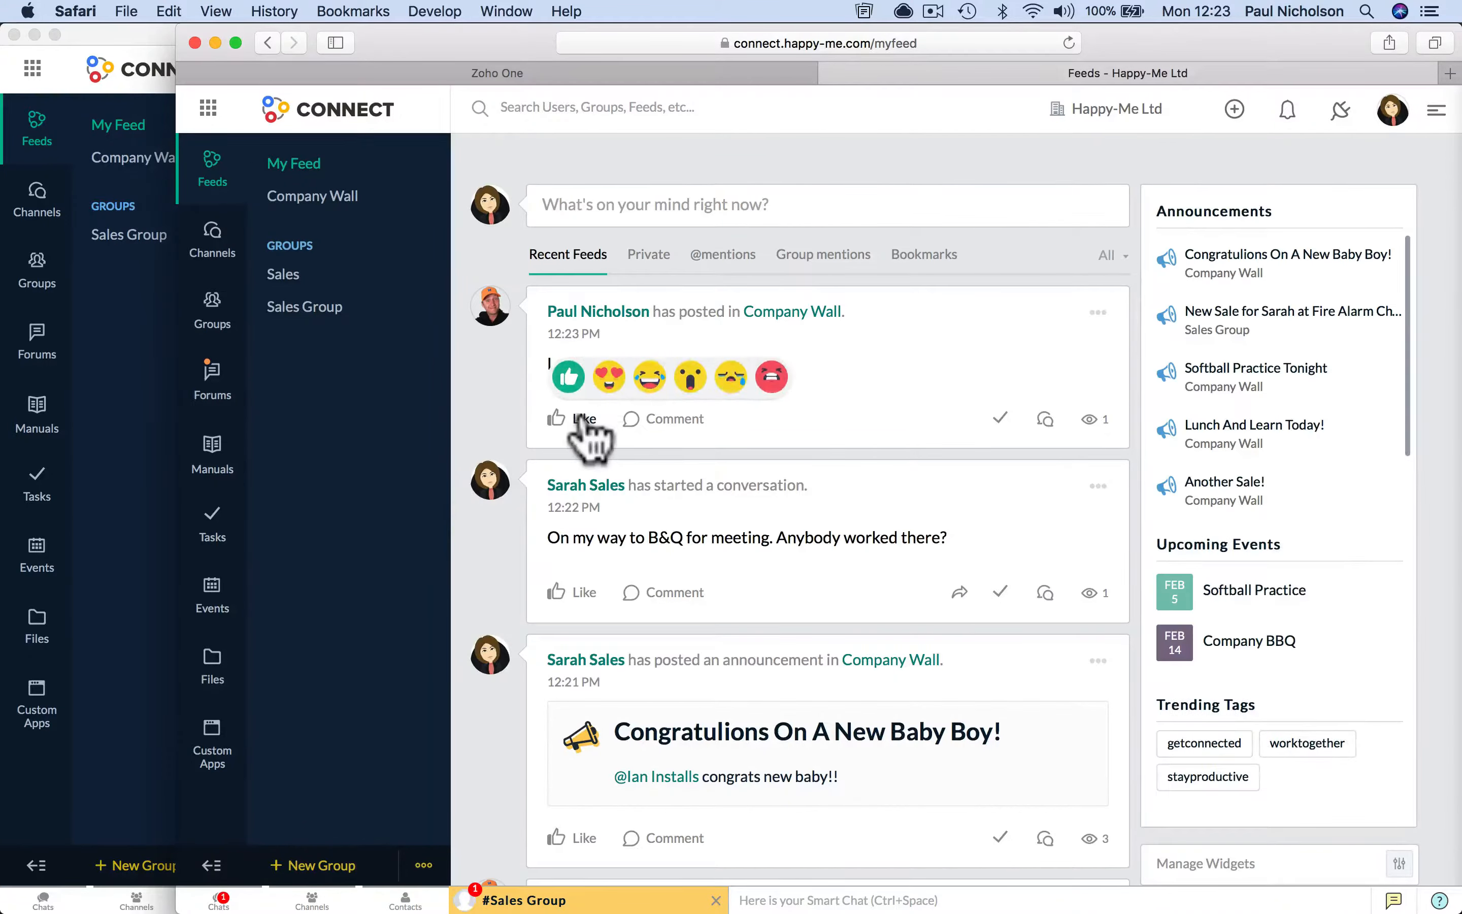
left_click(759, 384)
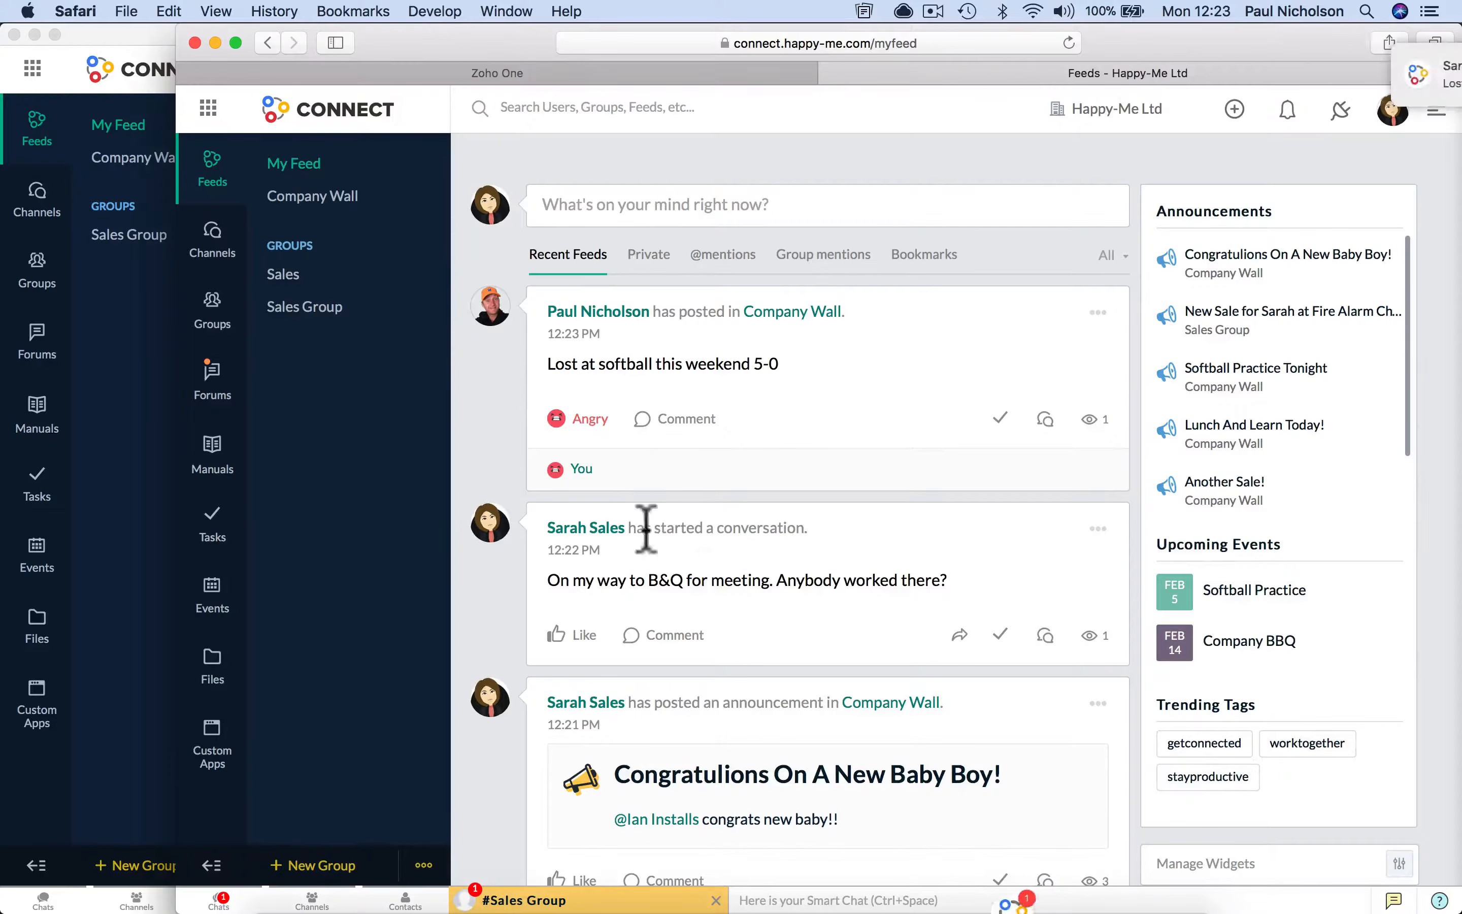
Step: Switch to the Zoho Connect app and view the softball post's details through its reaction notification
left_click(1202, 70)
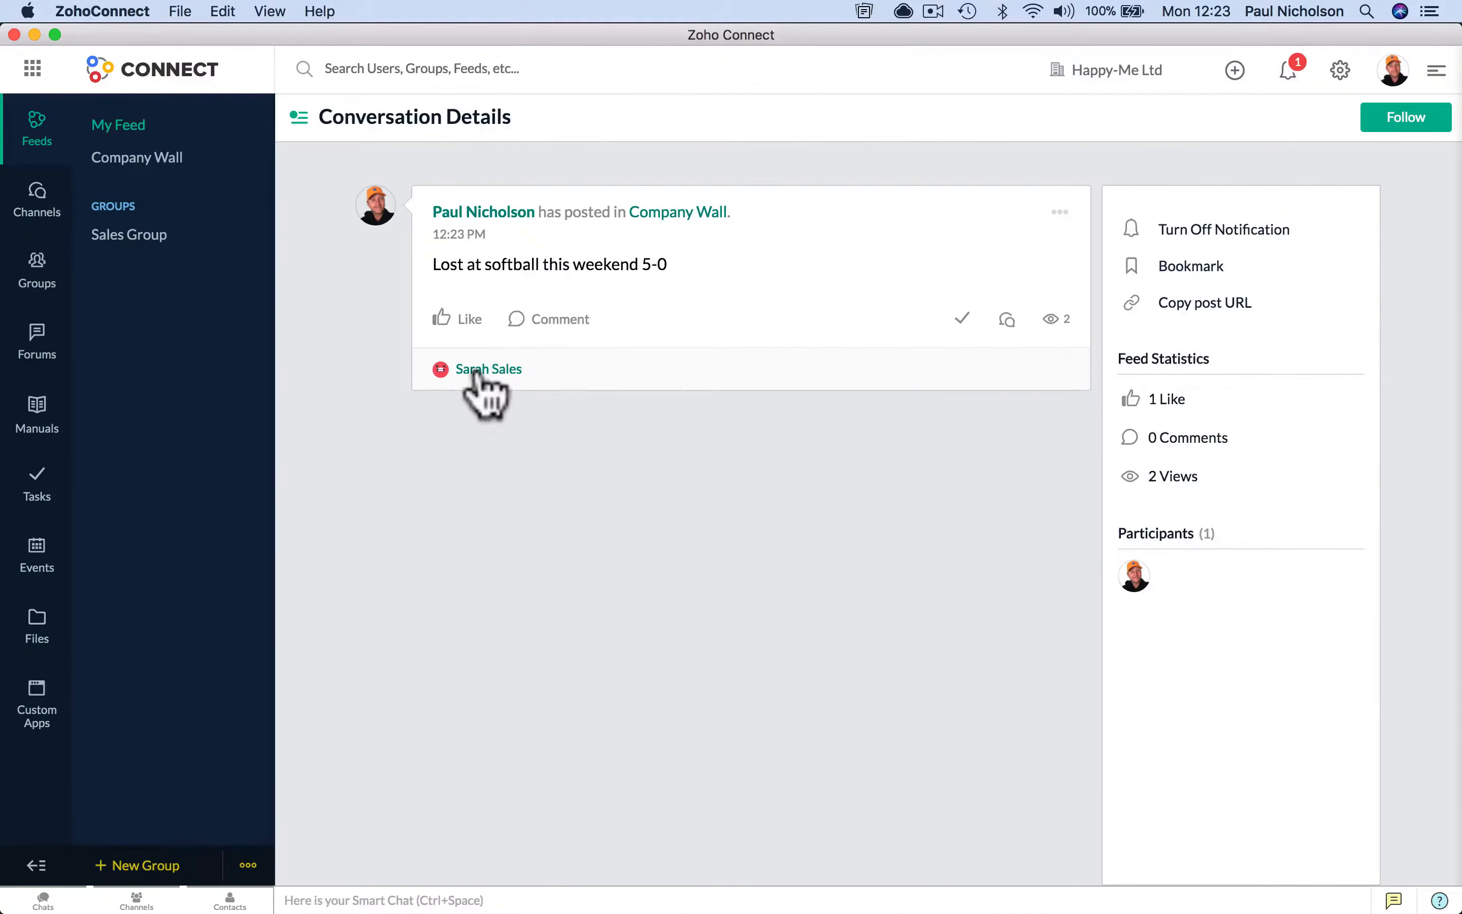
left_click(1288, 70)
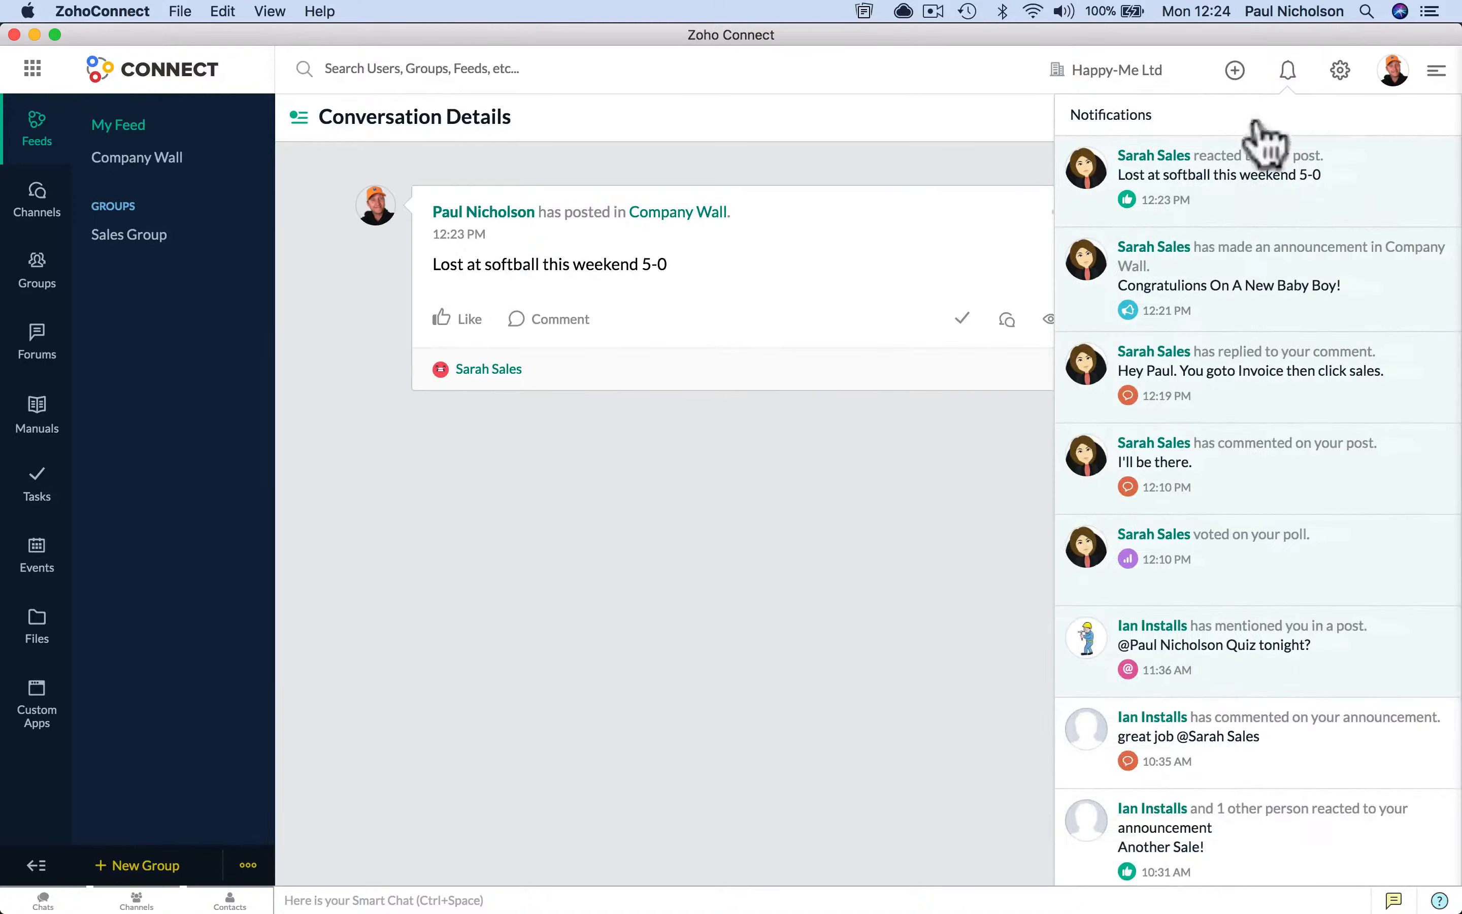
left_click(1256, 219)
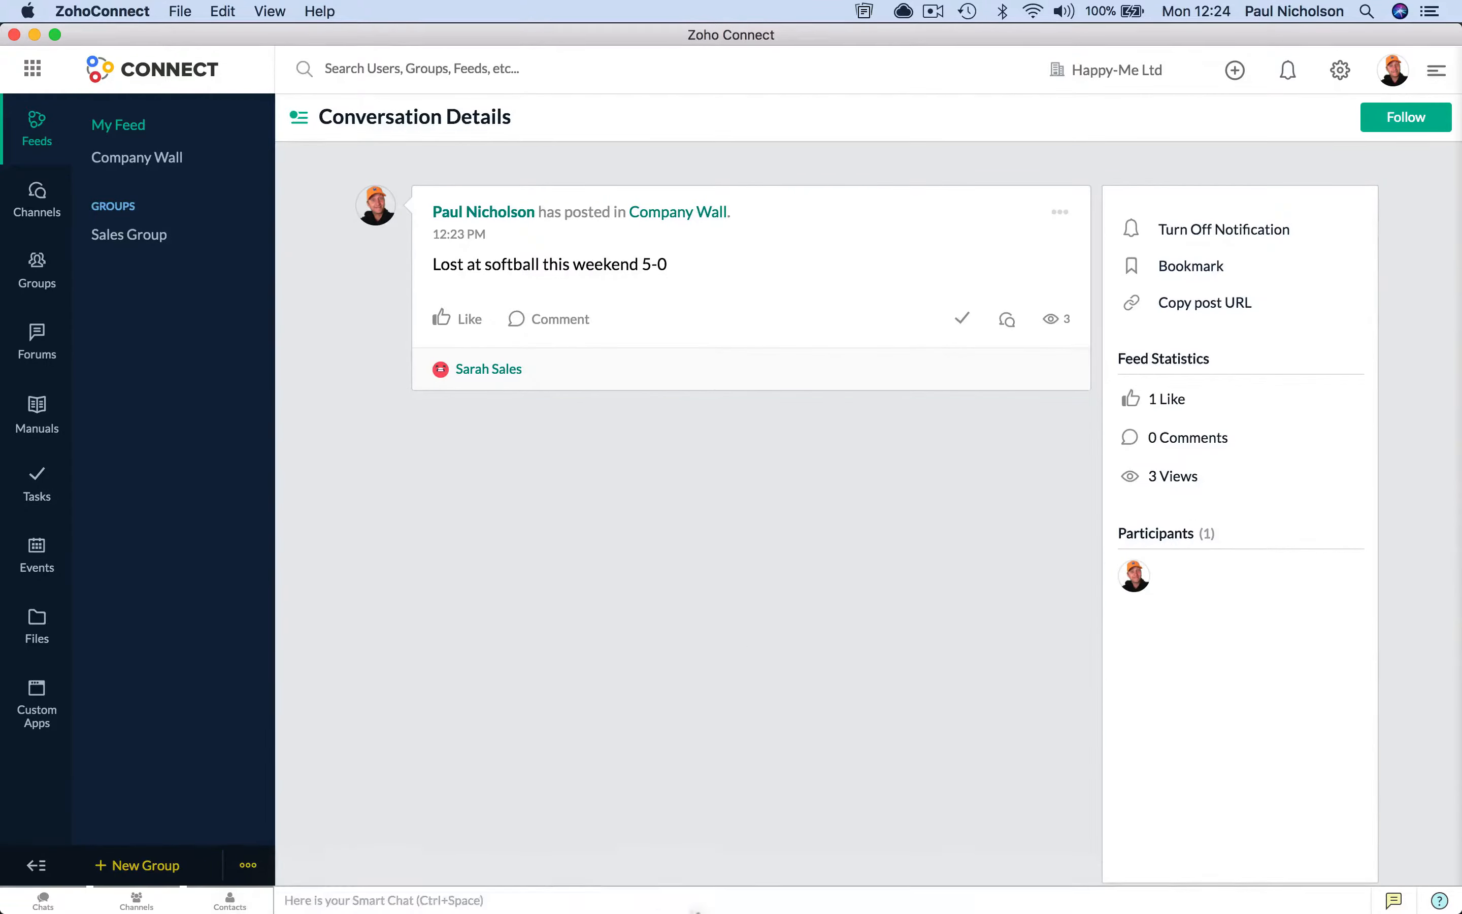
Step: Switch to Safari and comment on the softball post: "We will get them next time. If (installs member mention) isn't expecting another baby and turns up :-)"
mouse_move(500, 909)
left_click(424, 882)
left_click(652, 419)
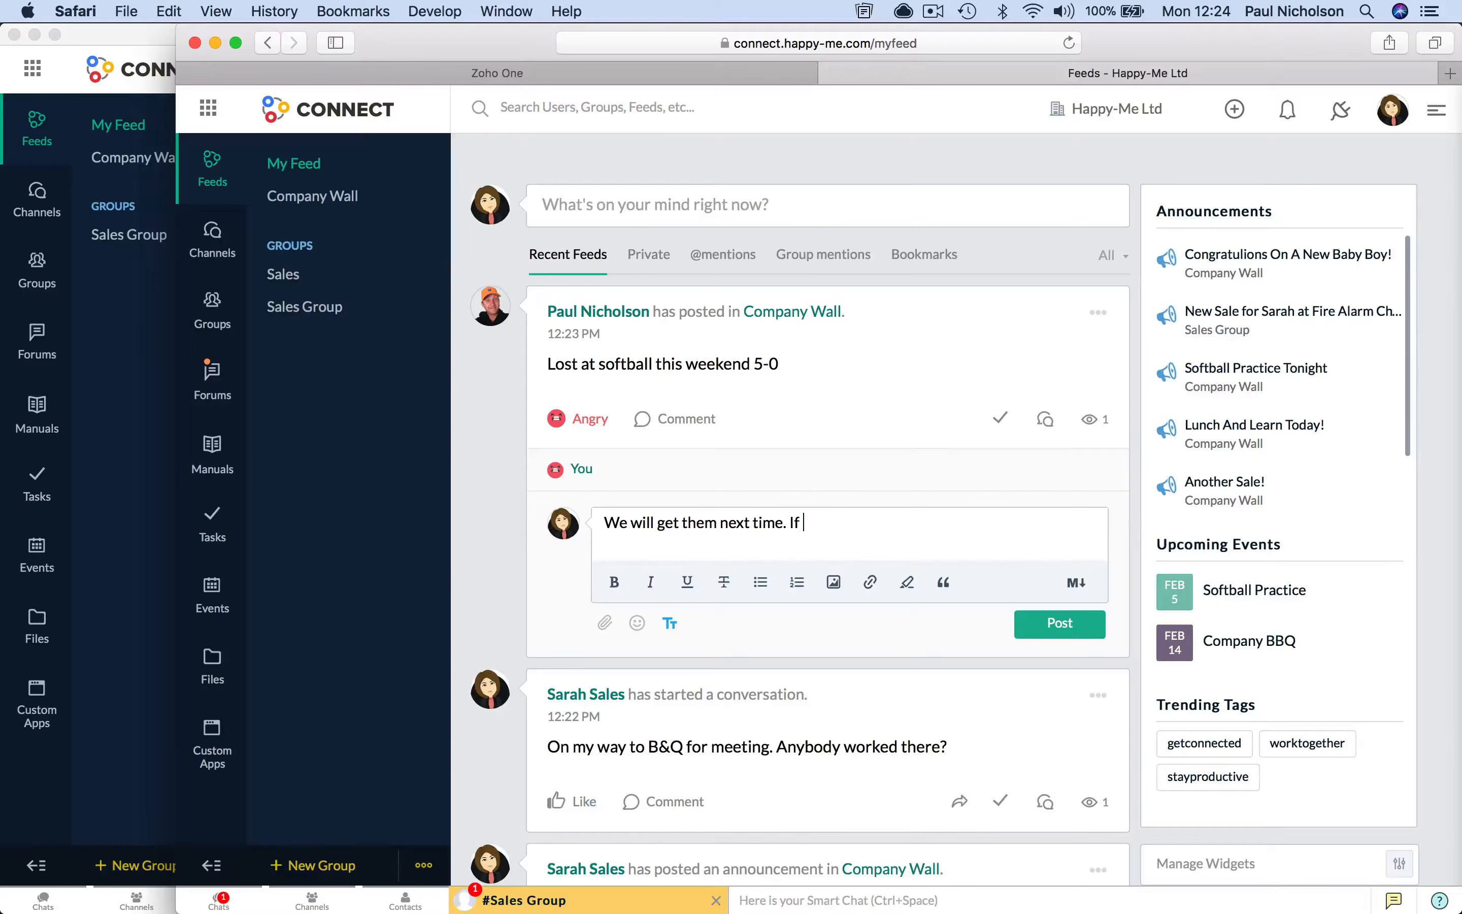
type("@Ian")
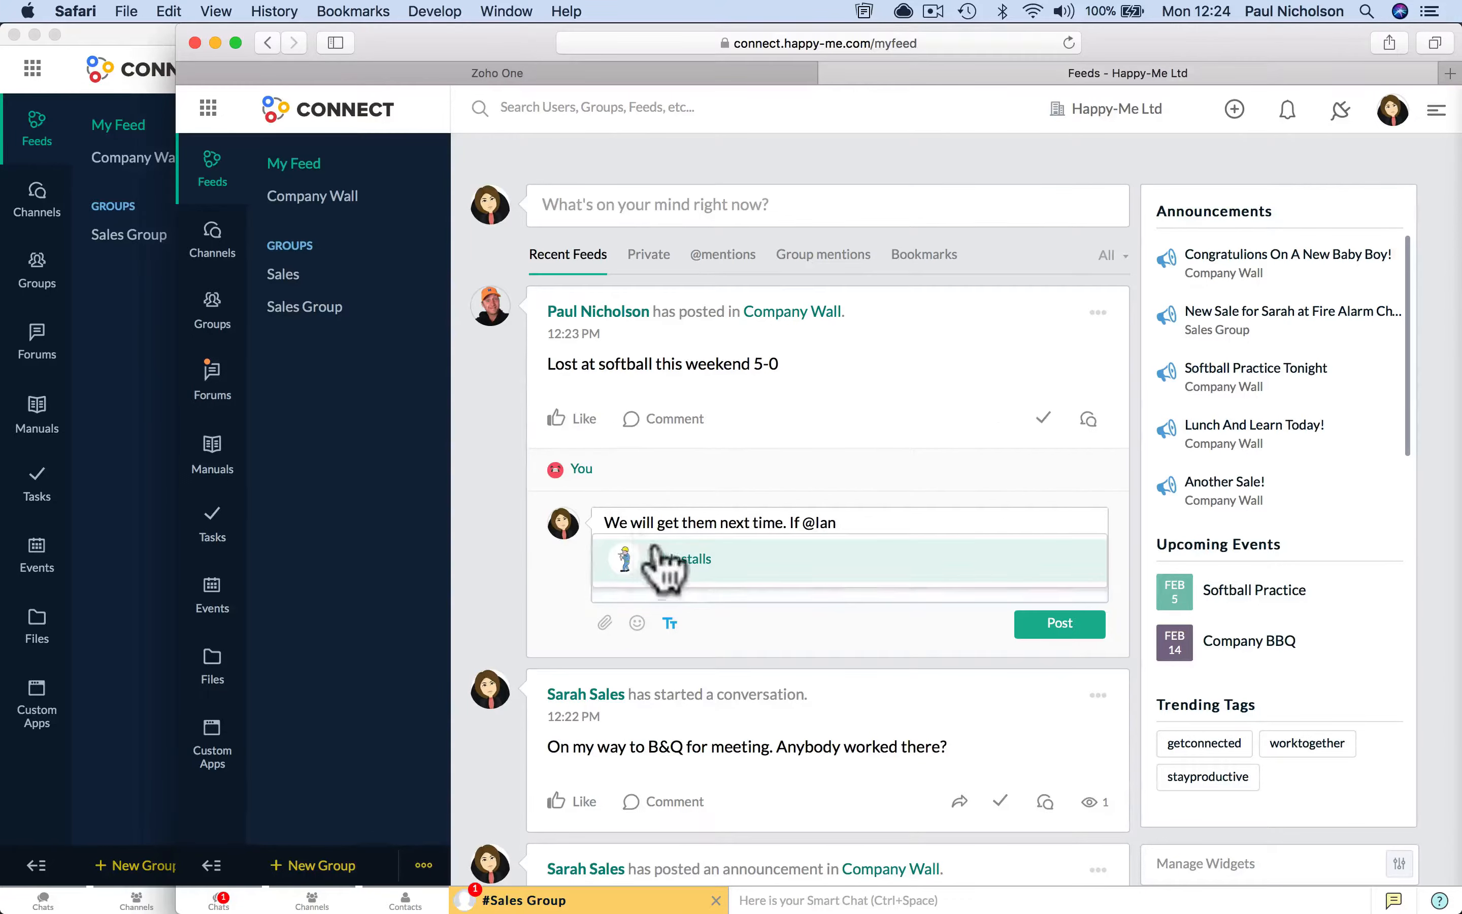
left_click(671, 559)
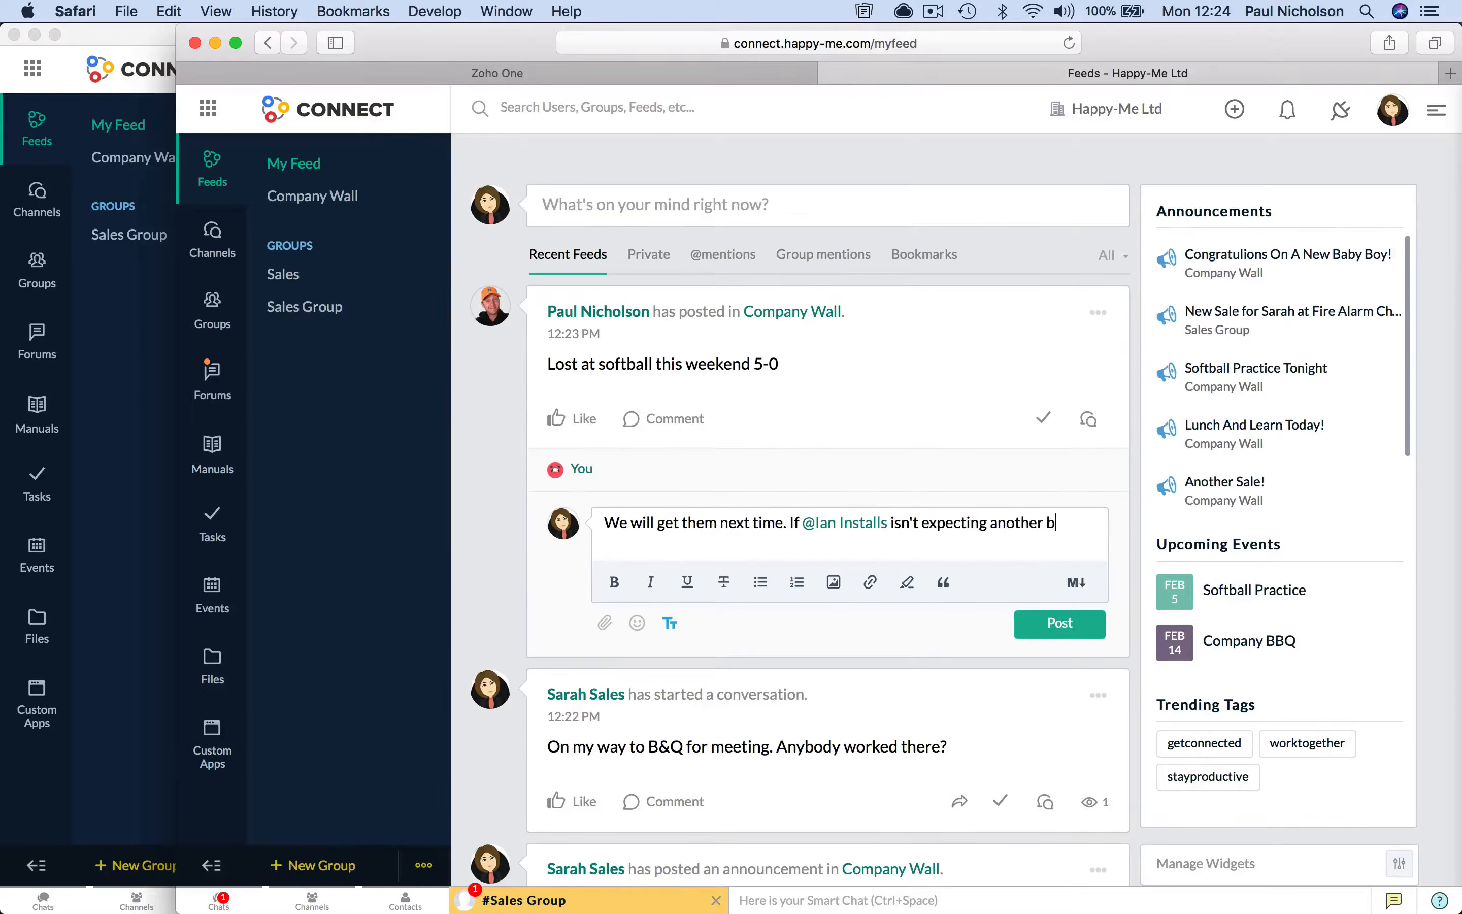
type("and turns up :-)")
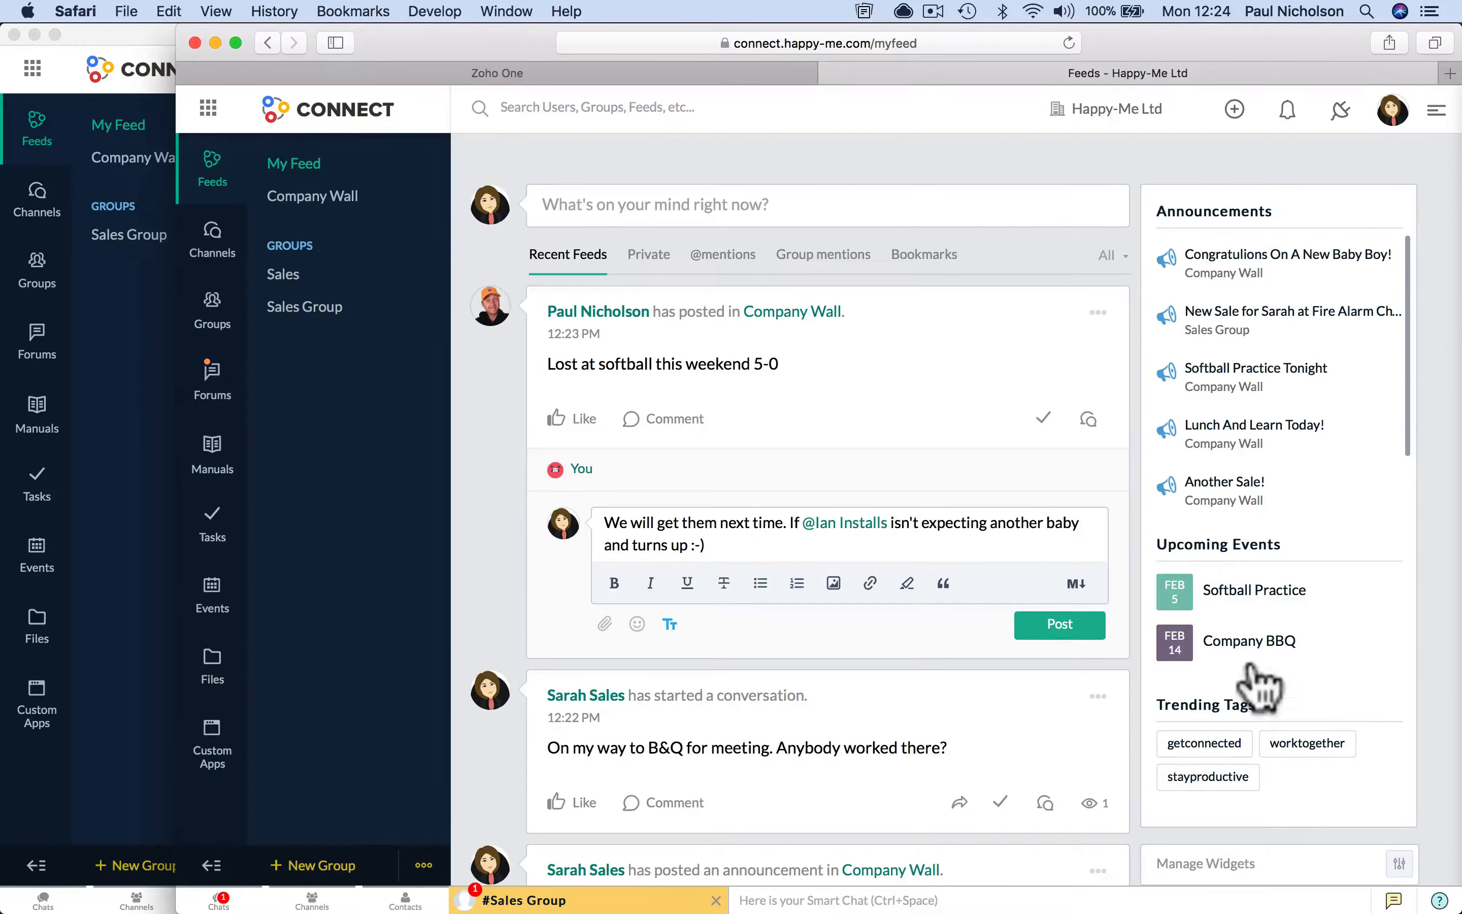
left_click(1058, 626)
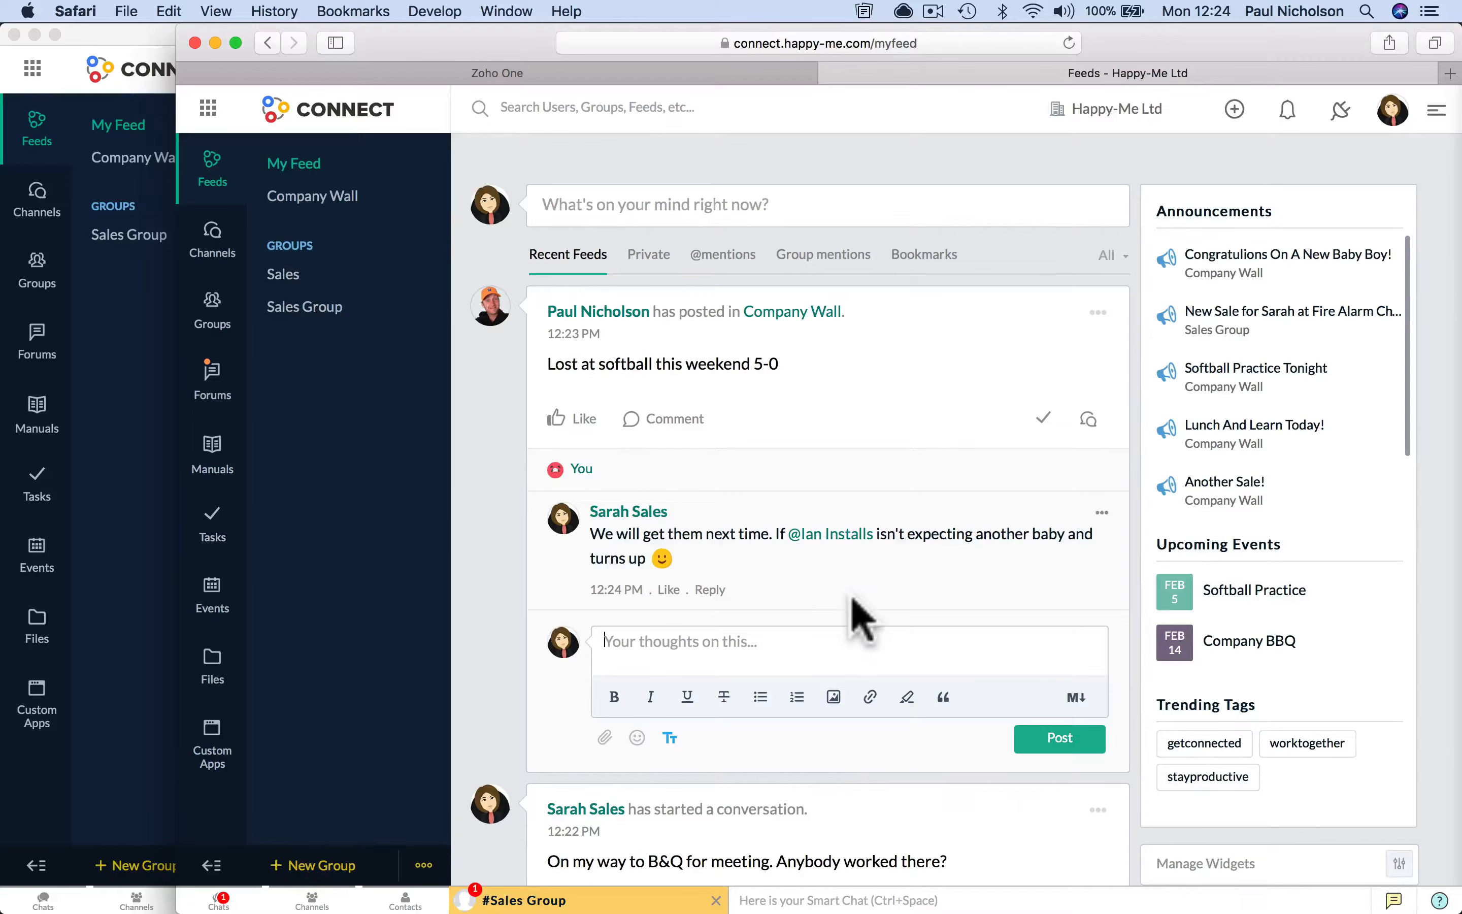
Step: Refresh the feed by way of Forums, then read through the recent posts and the #Sales Group chat messages
left_click(233, 396)
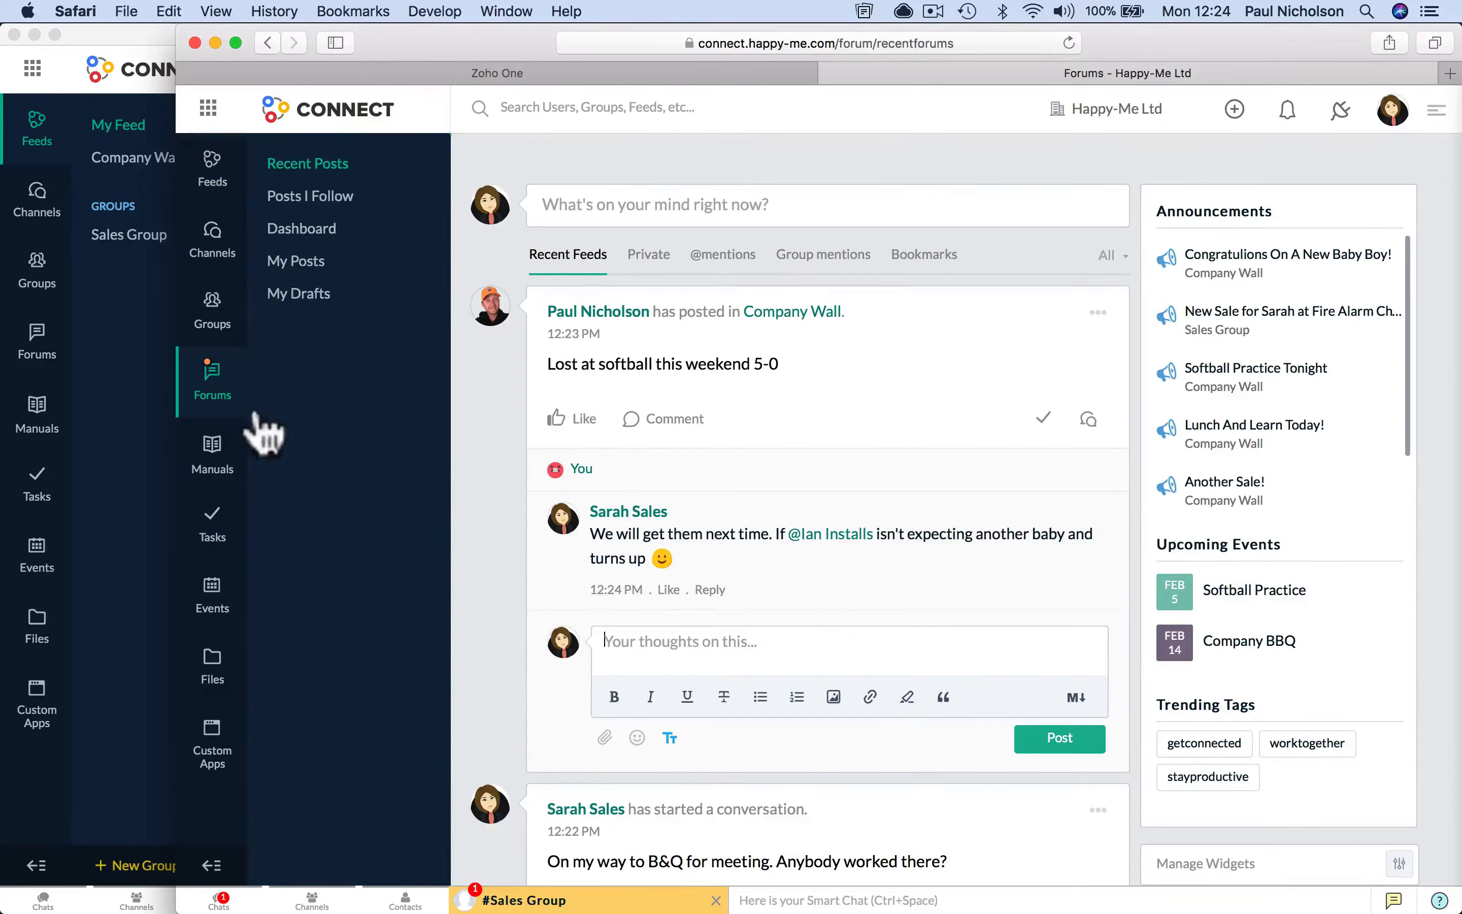
left_click(212, 175)
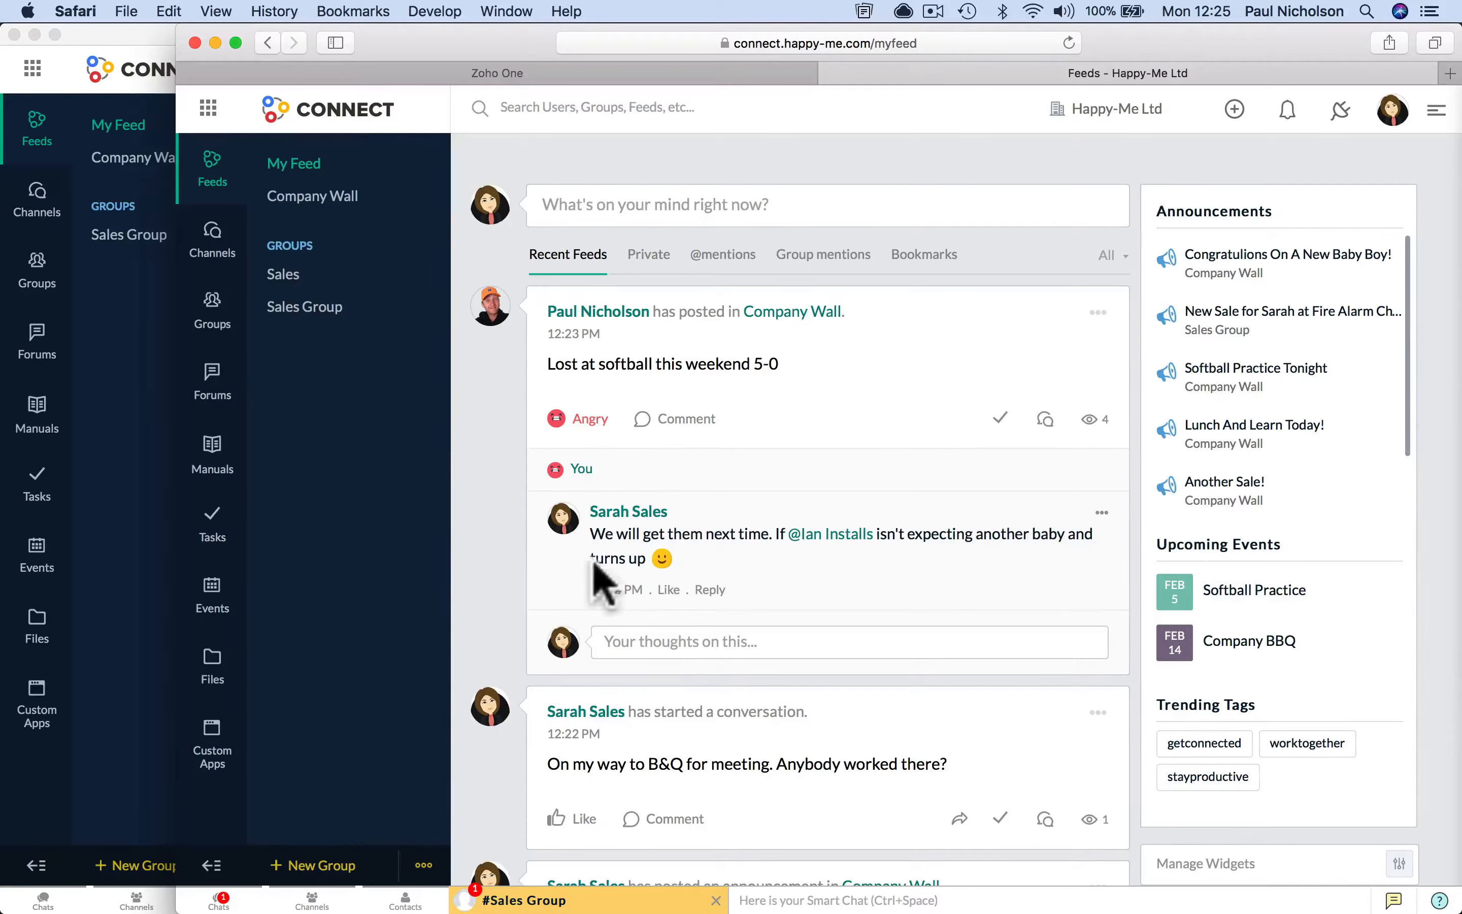
scroll(695, 750, "down", 5)
scroll(698, 744, "down", 9)
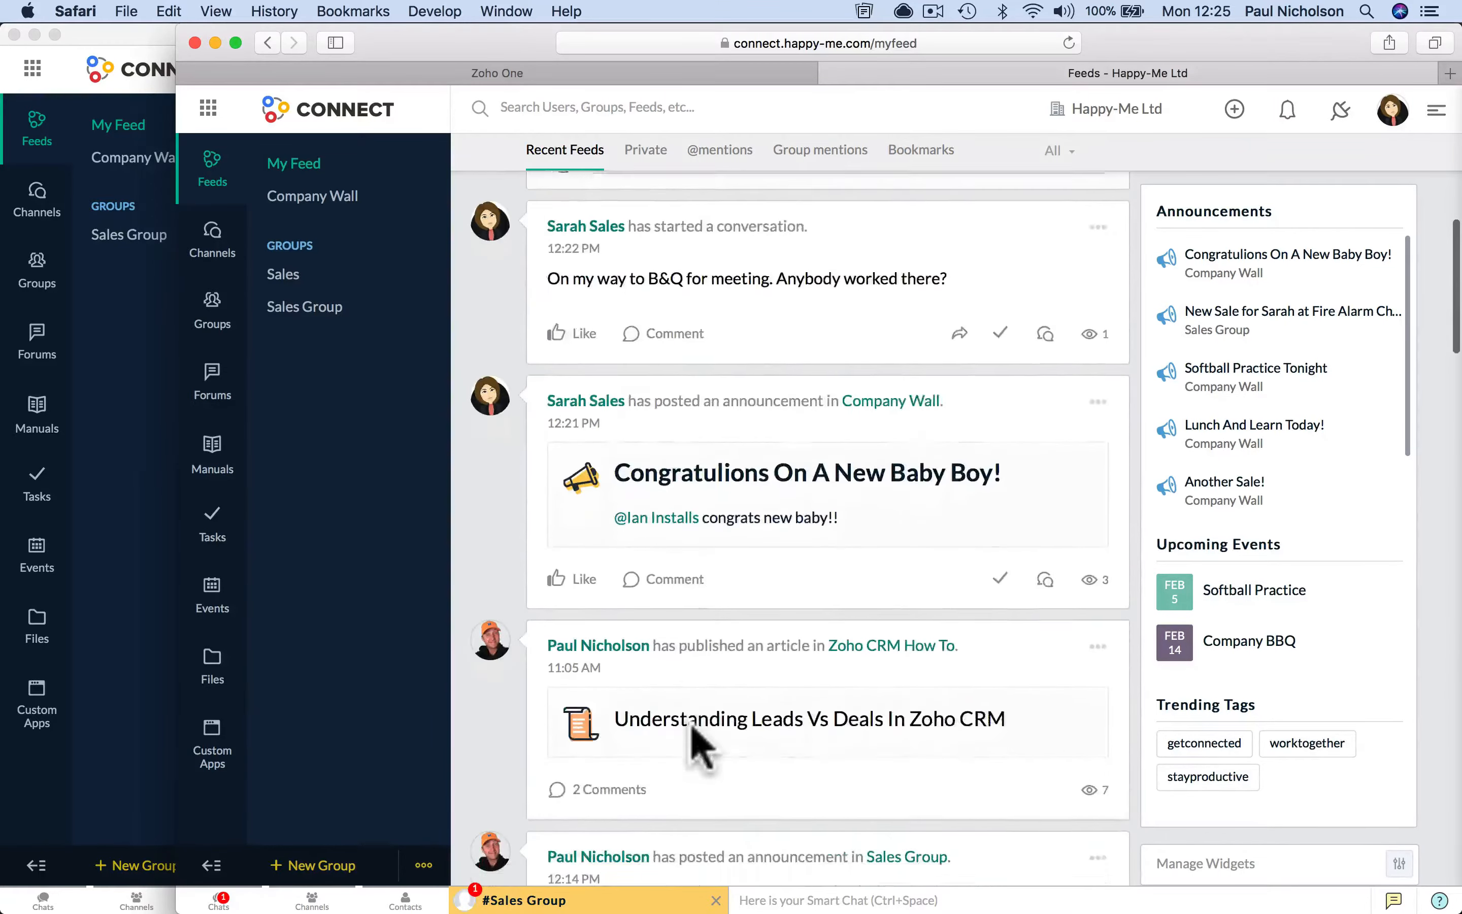
left_click(543, 900)
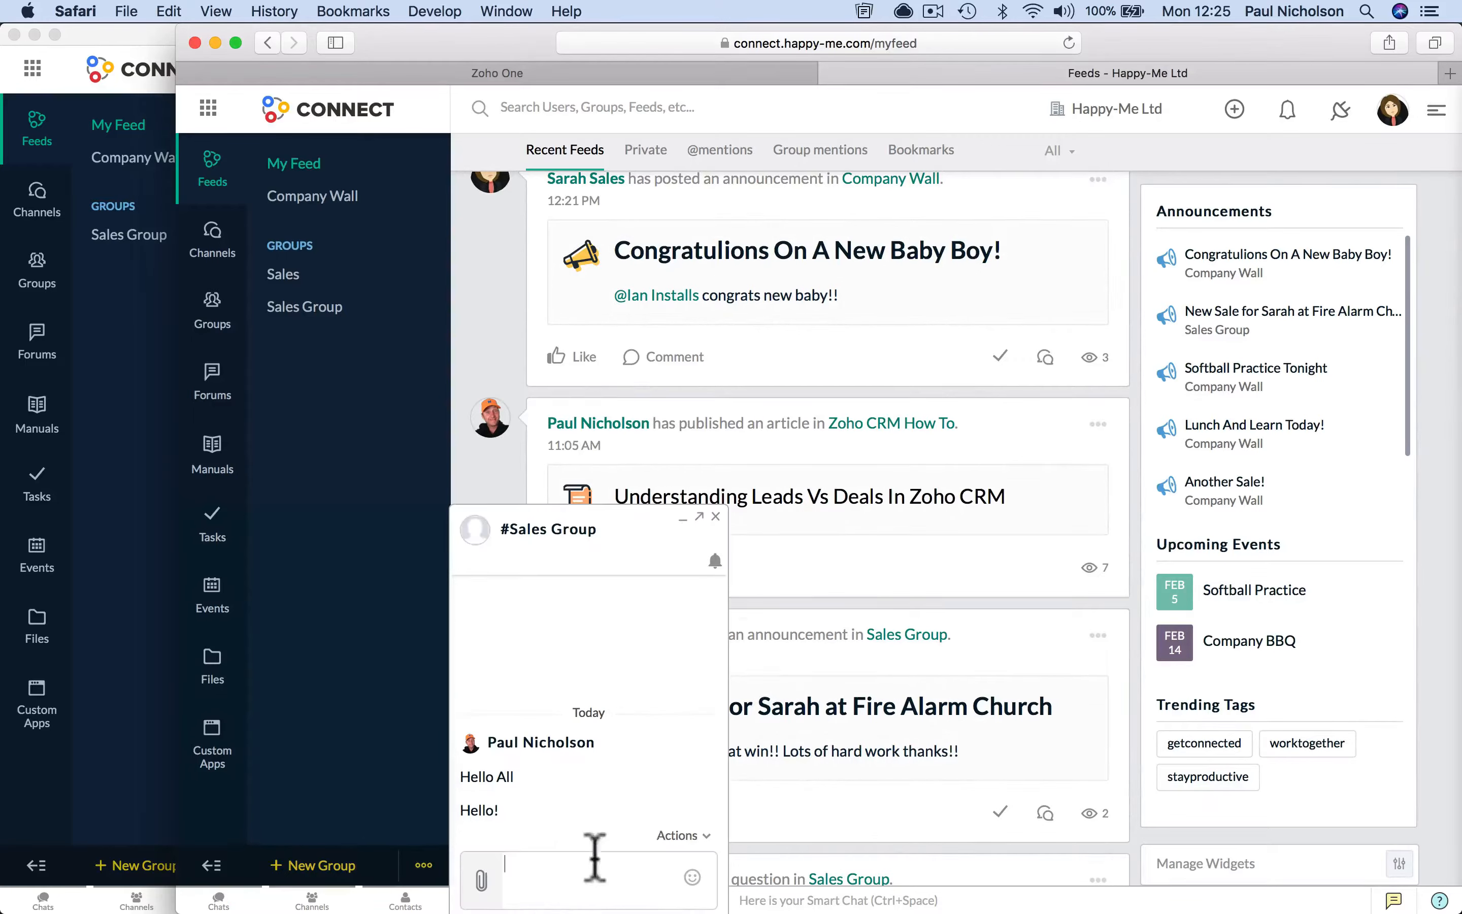
left_click(716, 516)
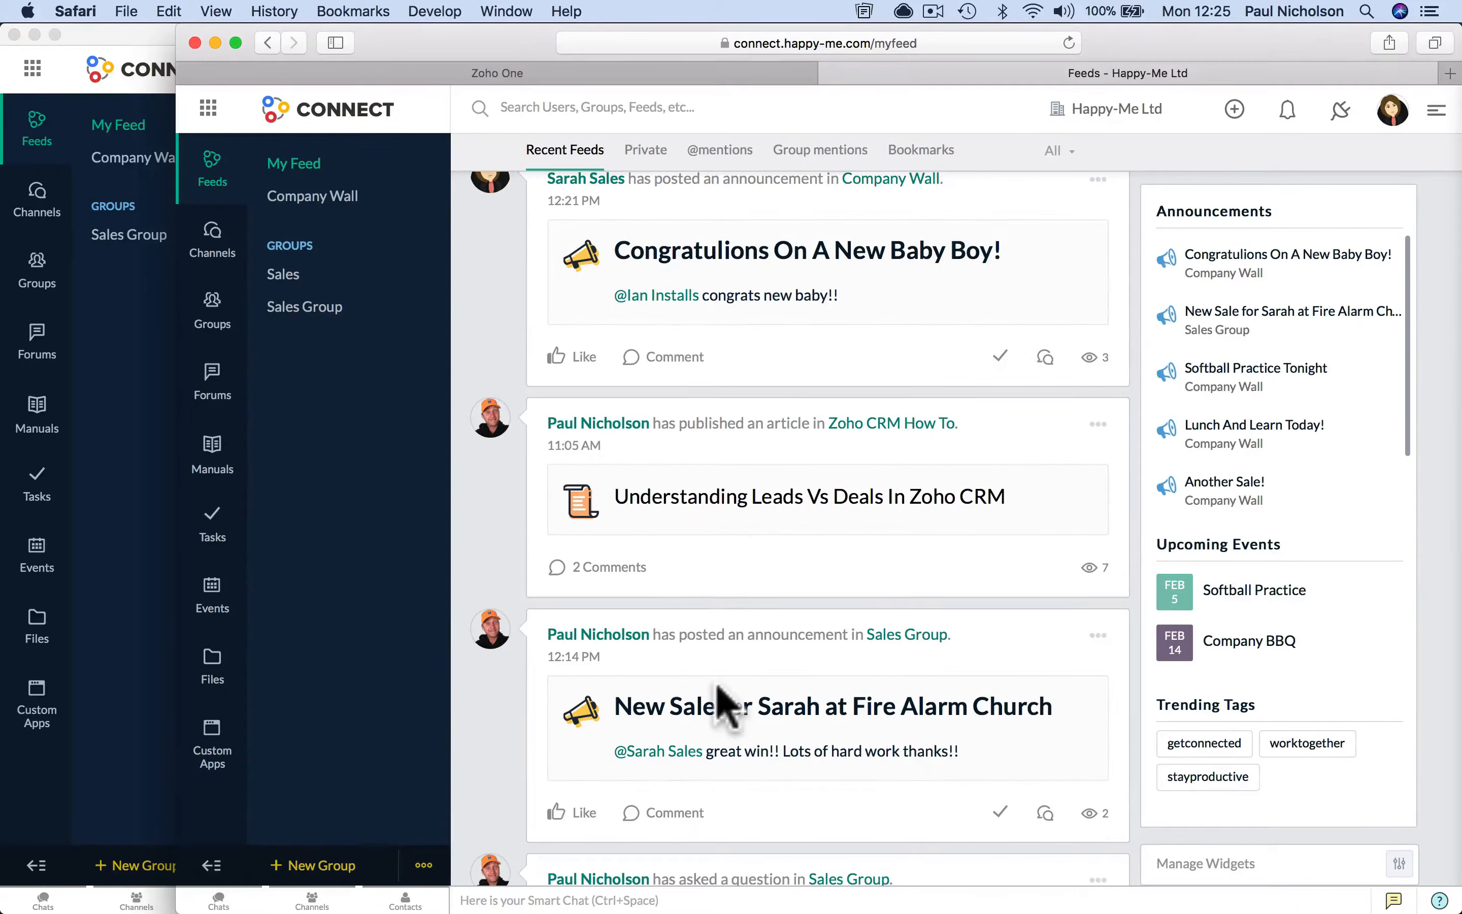
scroll(803, 435, "up", 15)
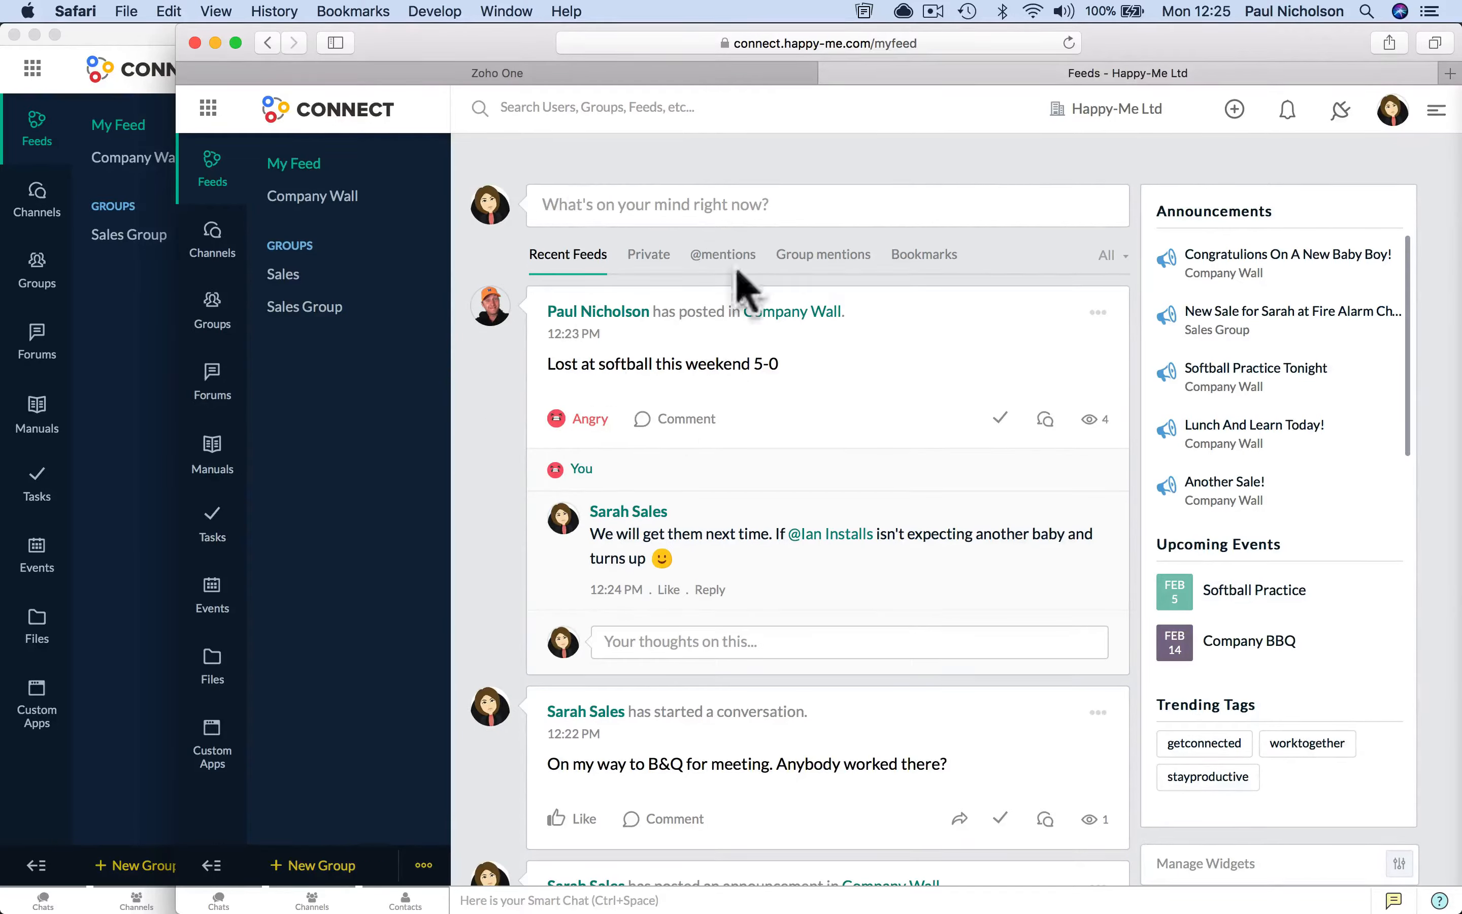
left_click(716, 264)
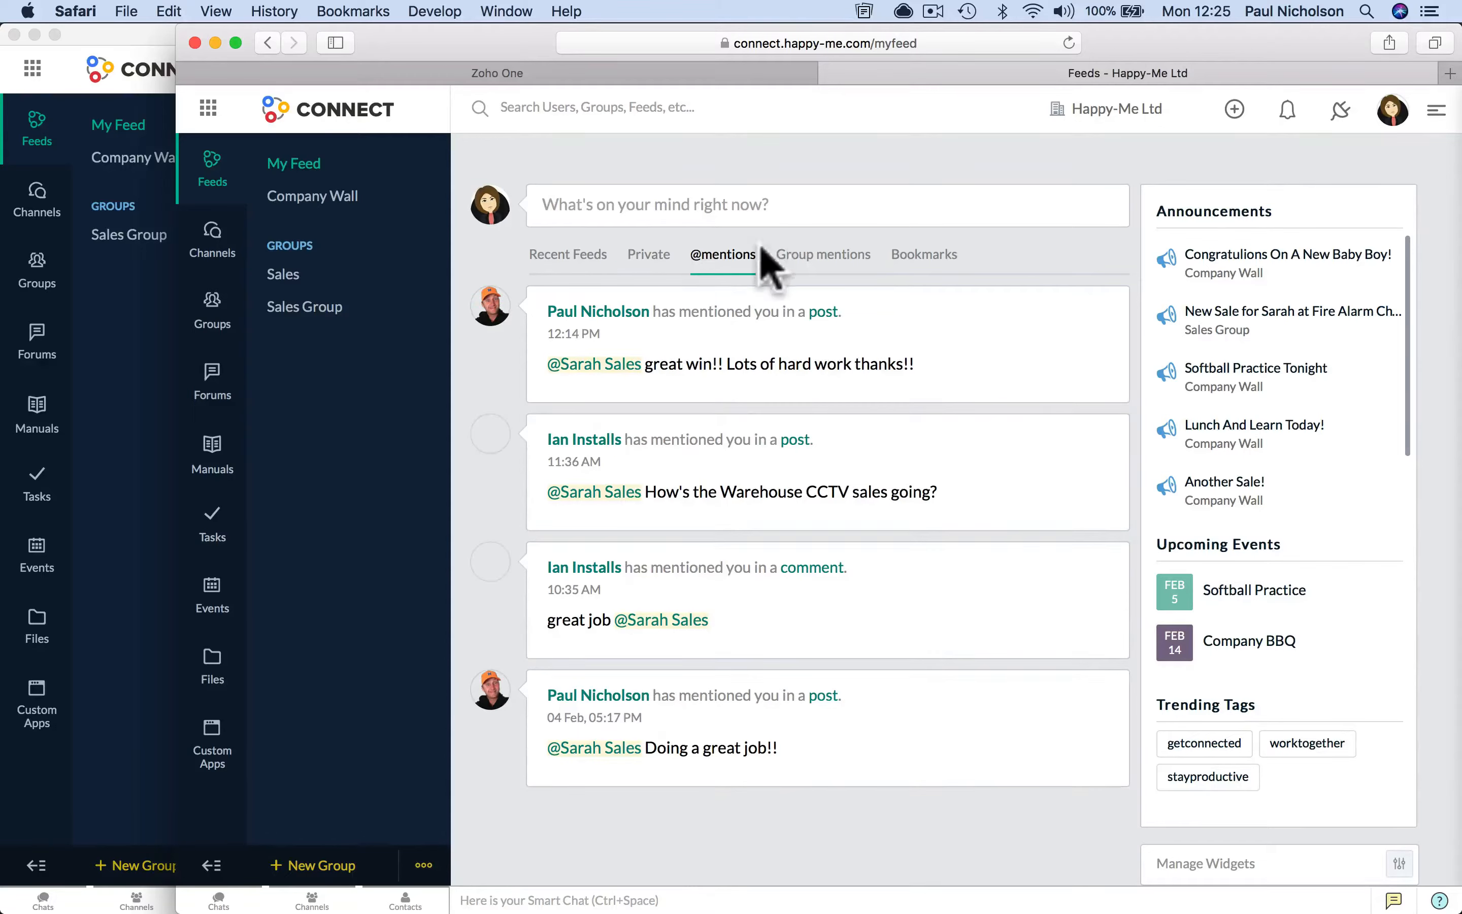
left_click(822, 267)
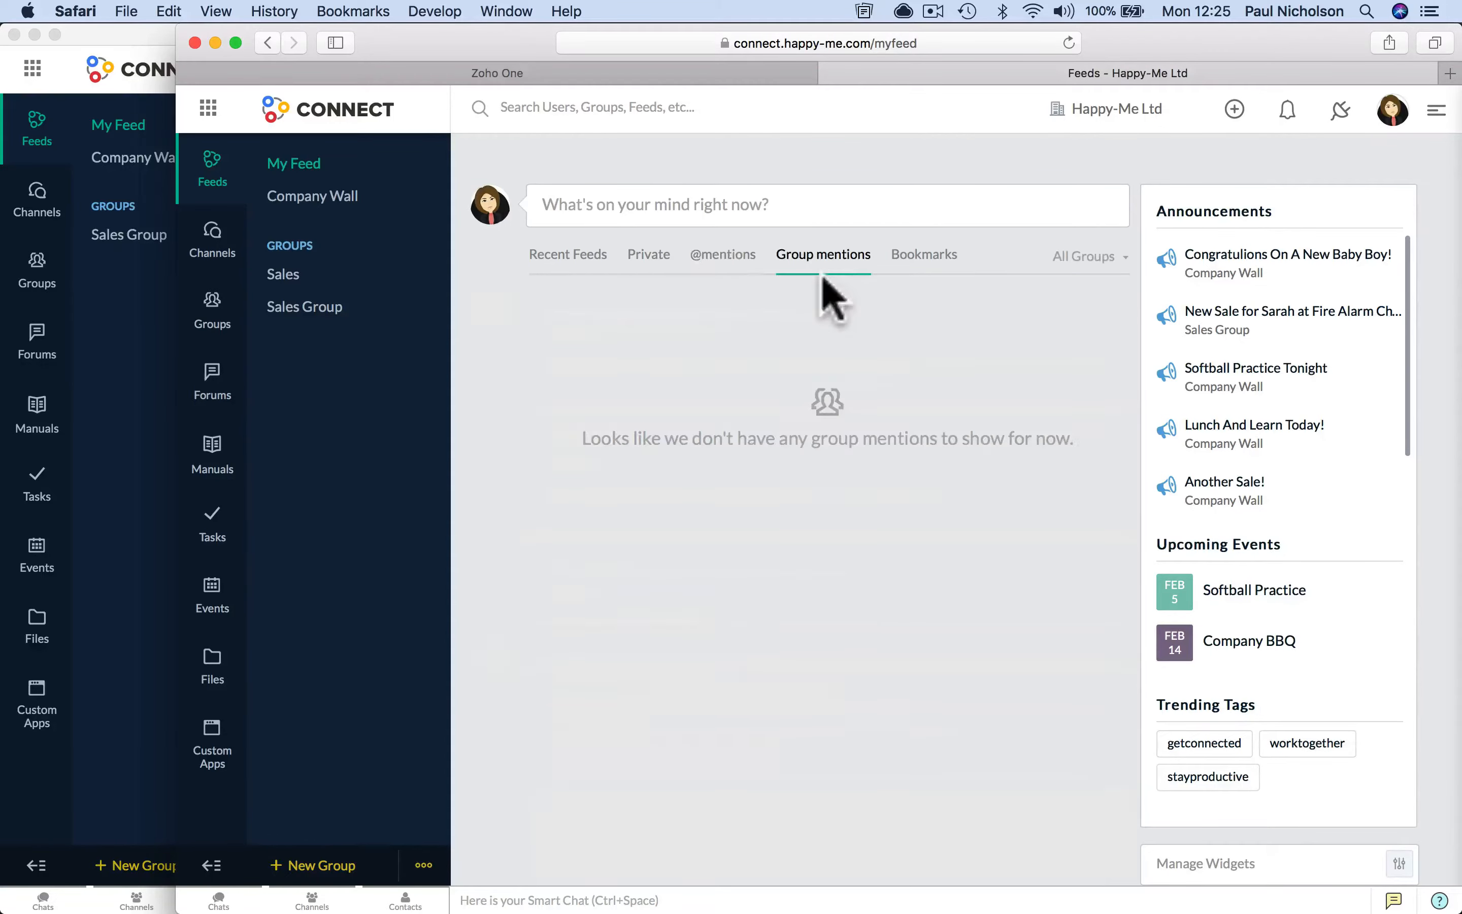
left_click(900, 266)
left_click(648, 270)
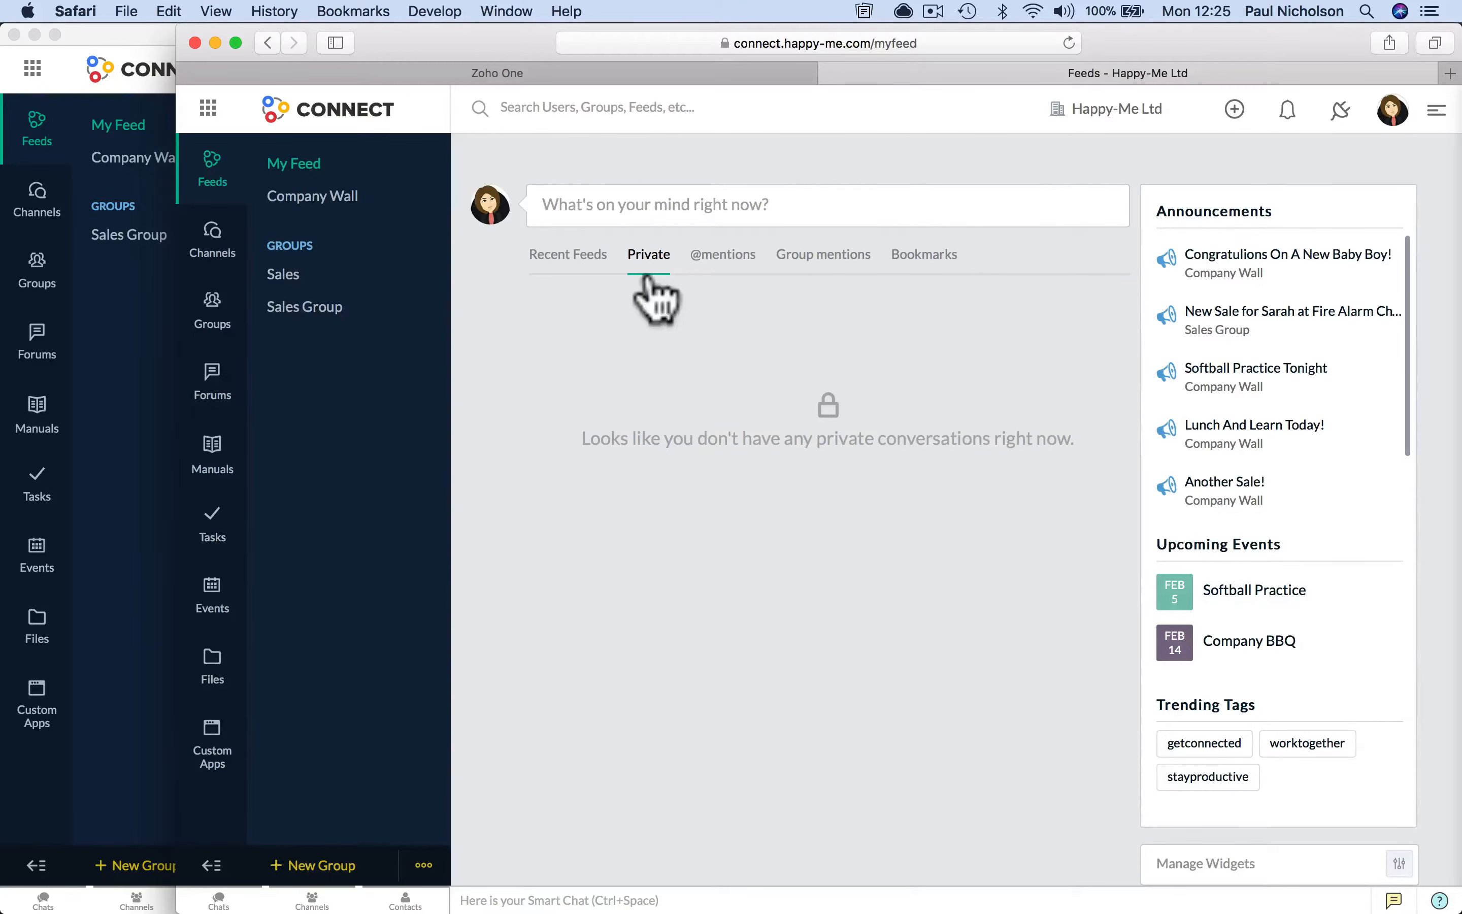
Step: Switch to Chrome and load z1train.com in place of the Zoho Connect pricing page
left_click(137, 376)
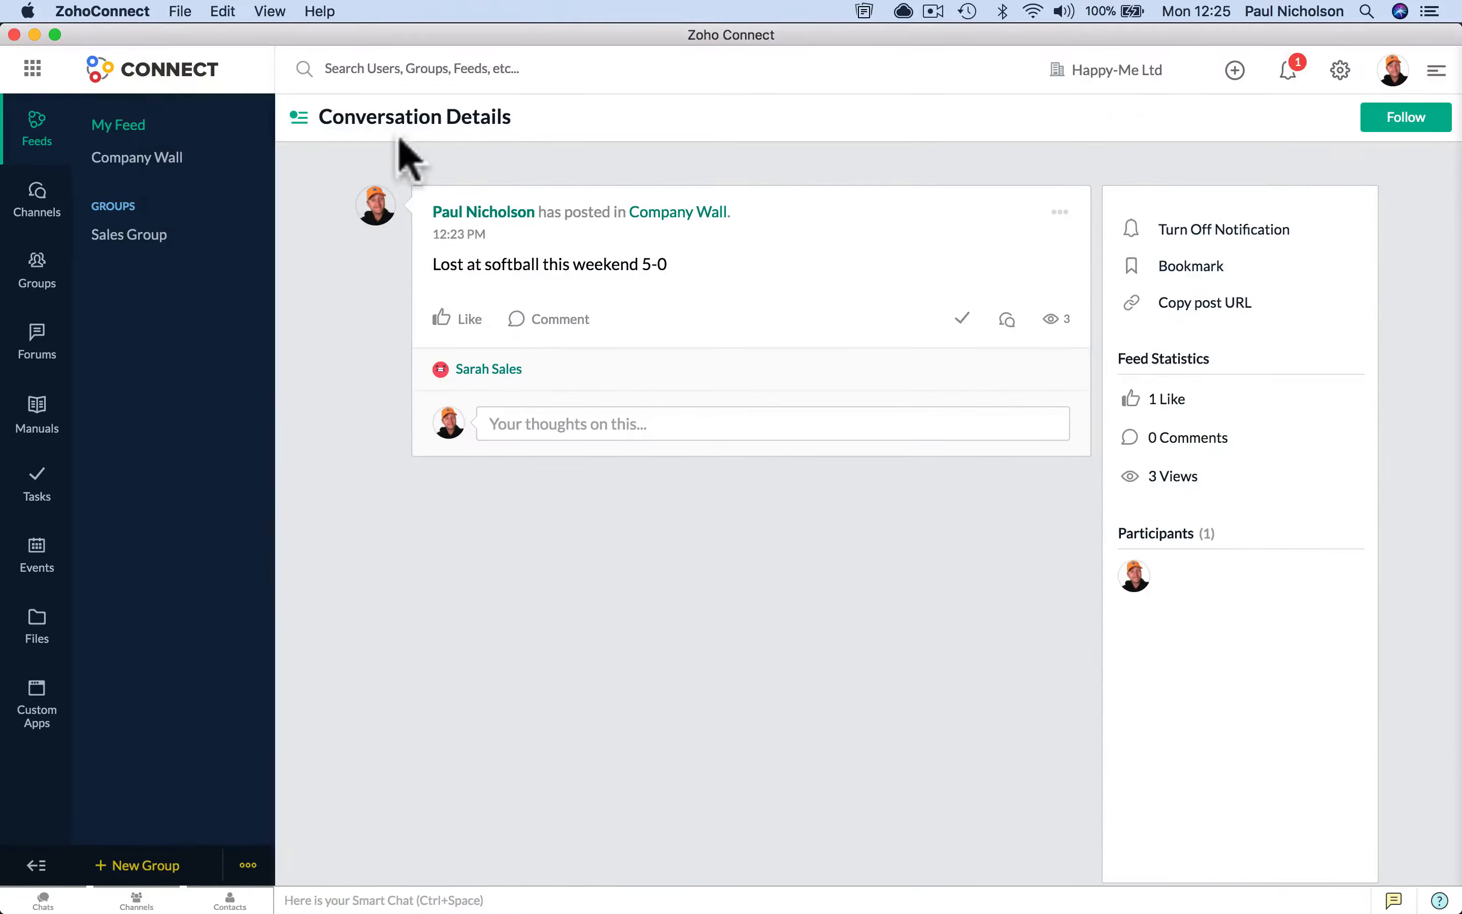
left_click(311, 910)
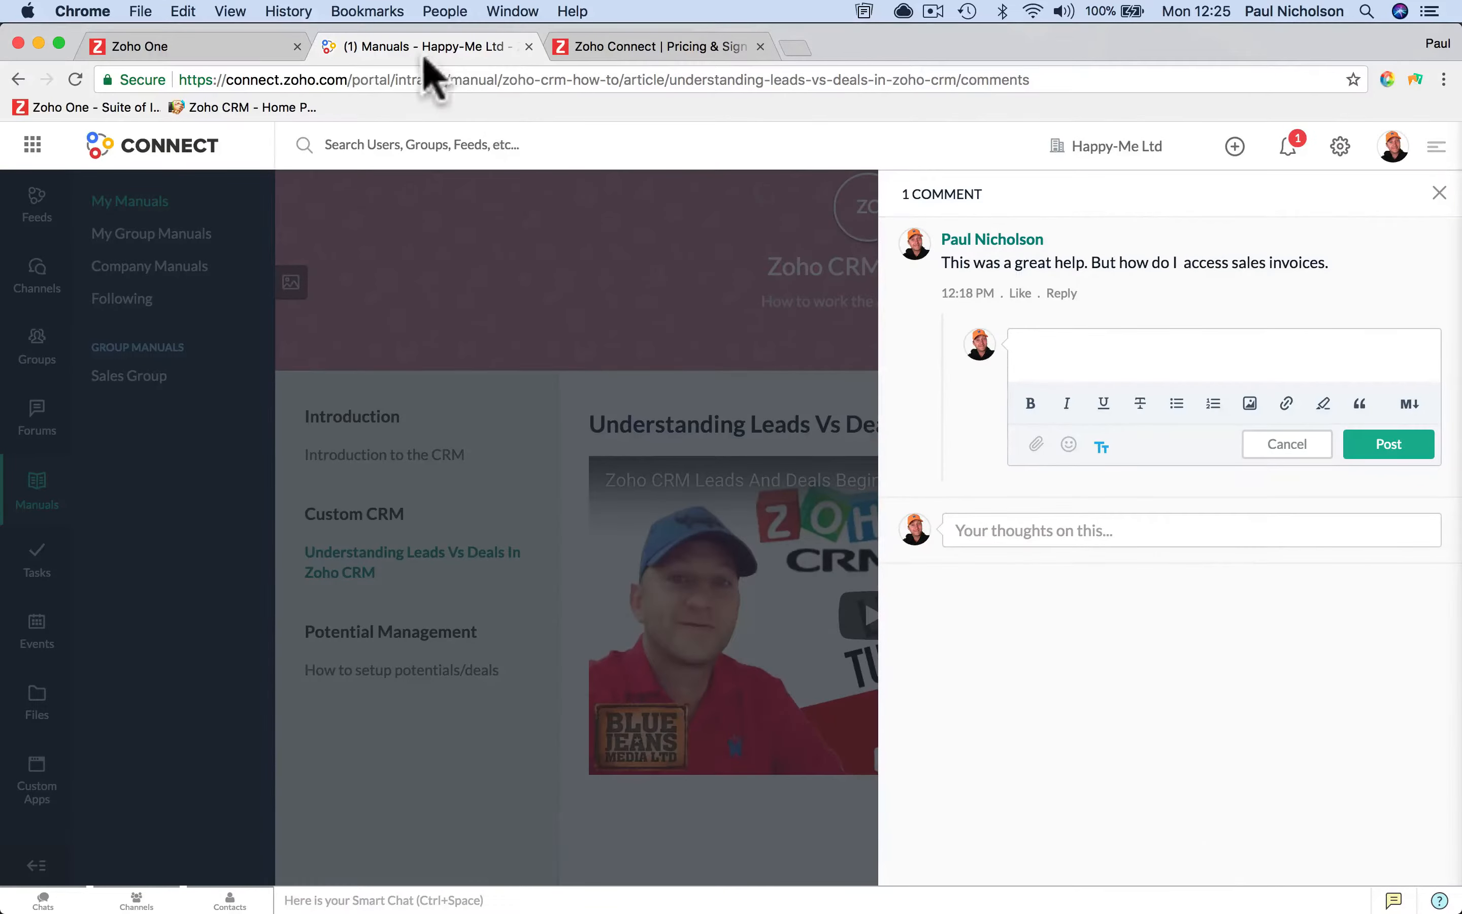
left_click(622, 48)
left_click(607, 80)
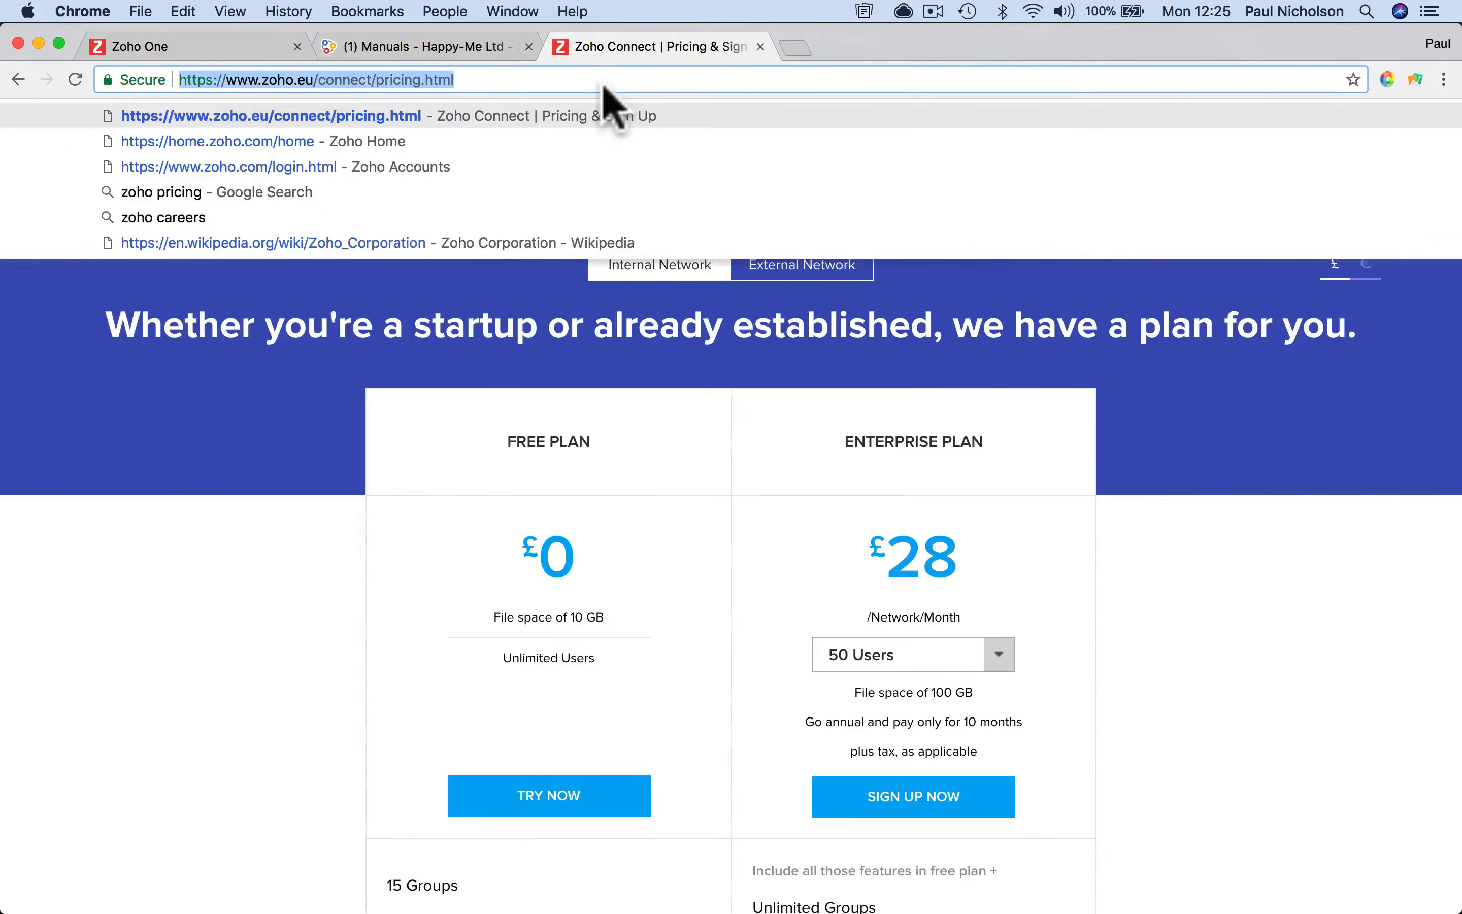
type("z1train.com")
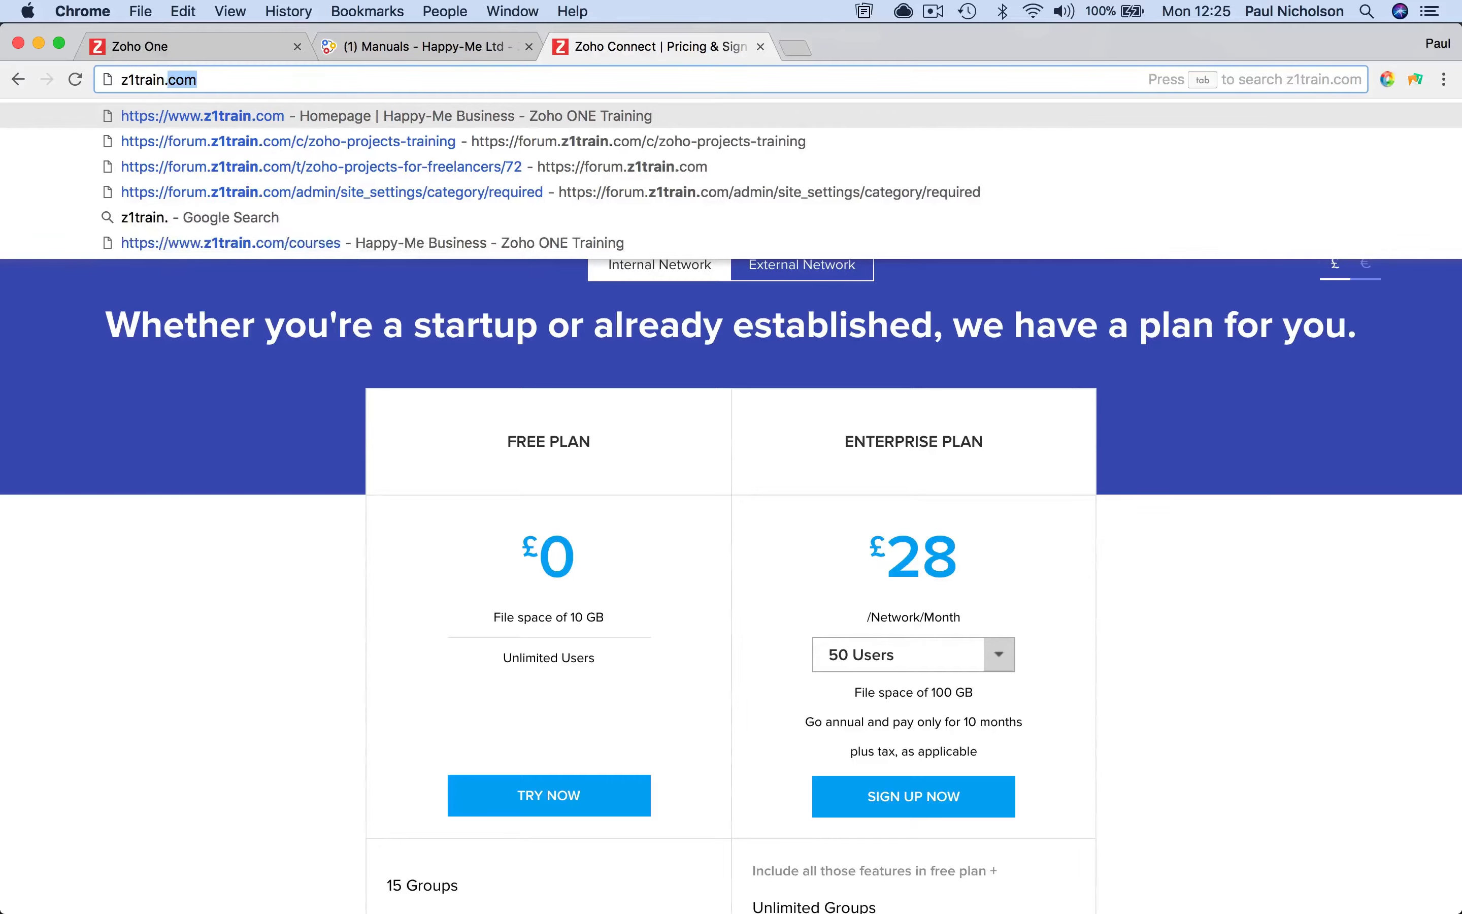
key("Return")
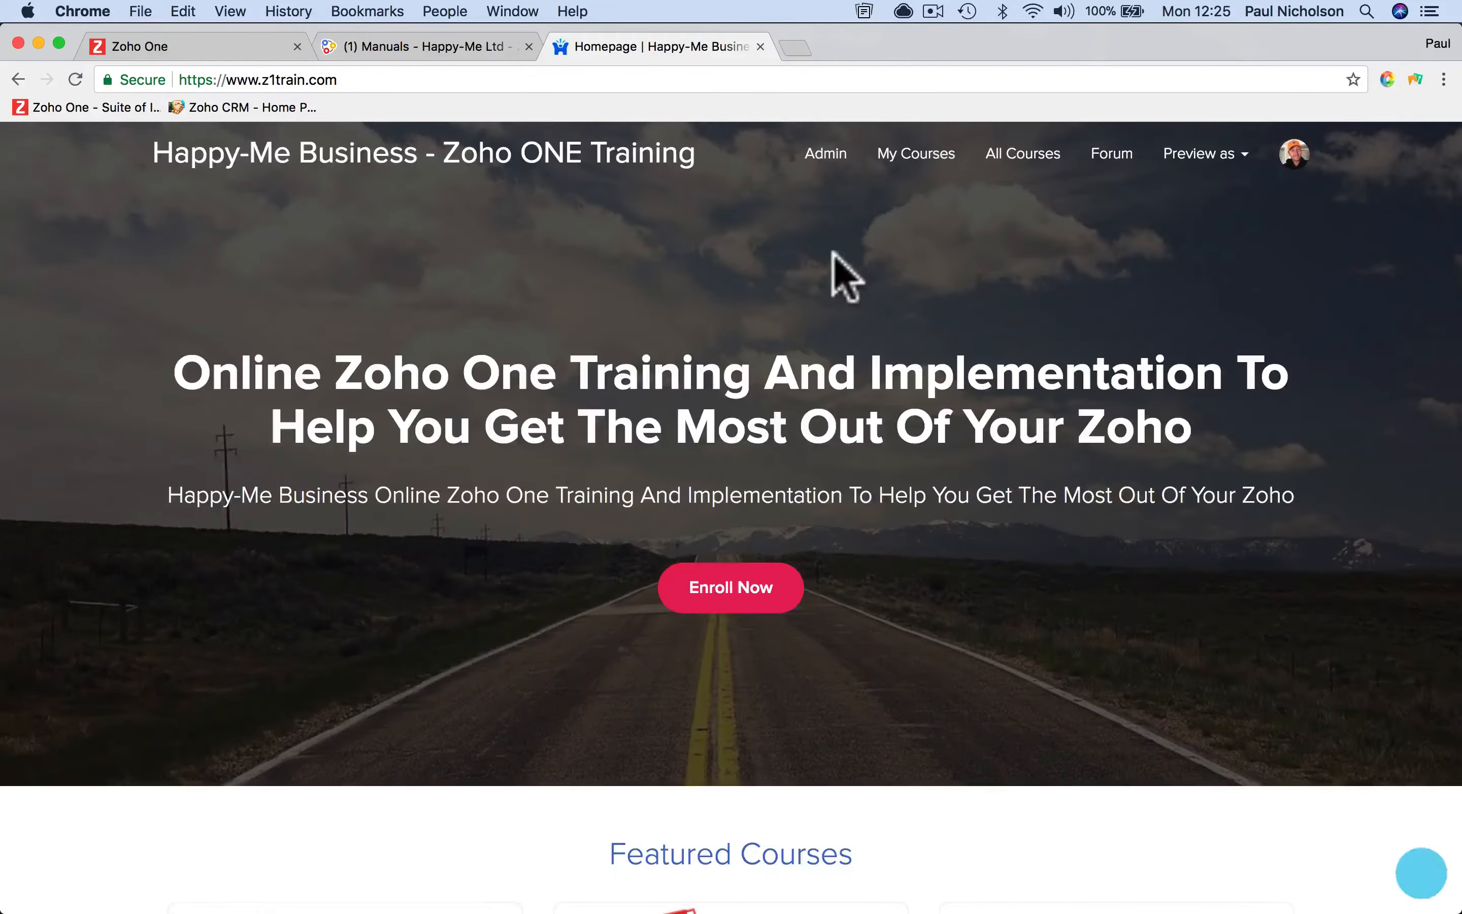
Step: Search all courses for "connect" and look over the Zoho Connect Training course page
left_click(1023, 153)
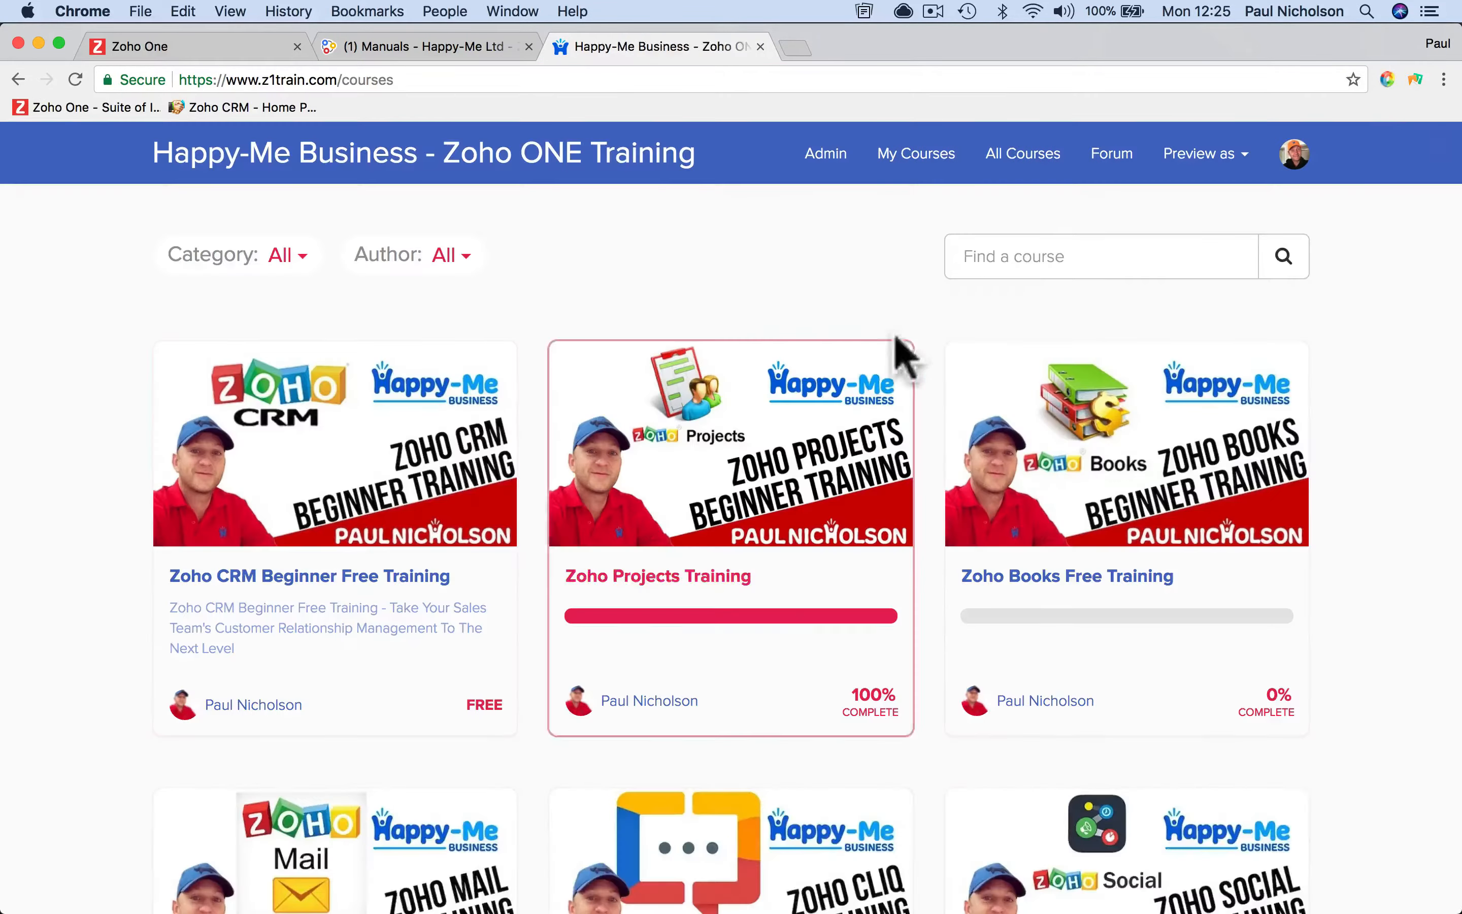
left_click(1028, 260)
type("connect")
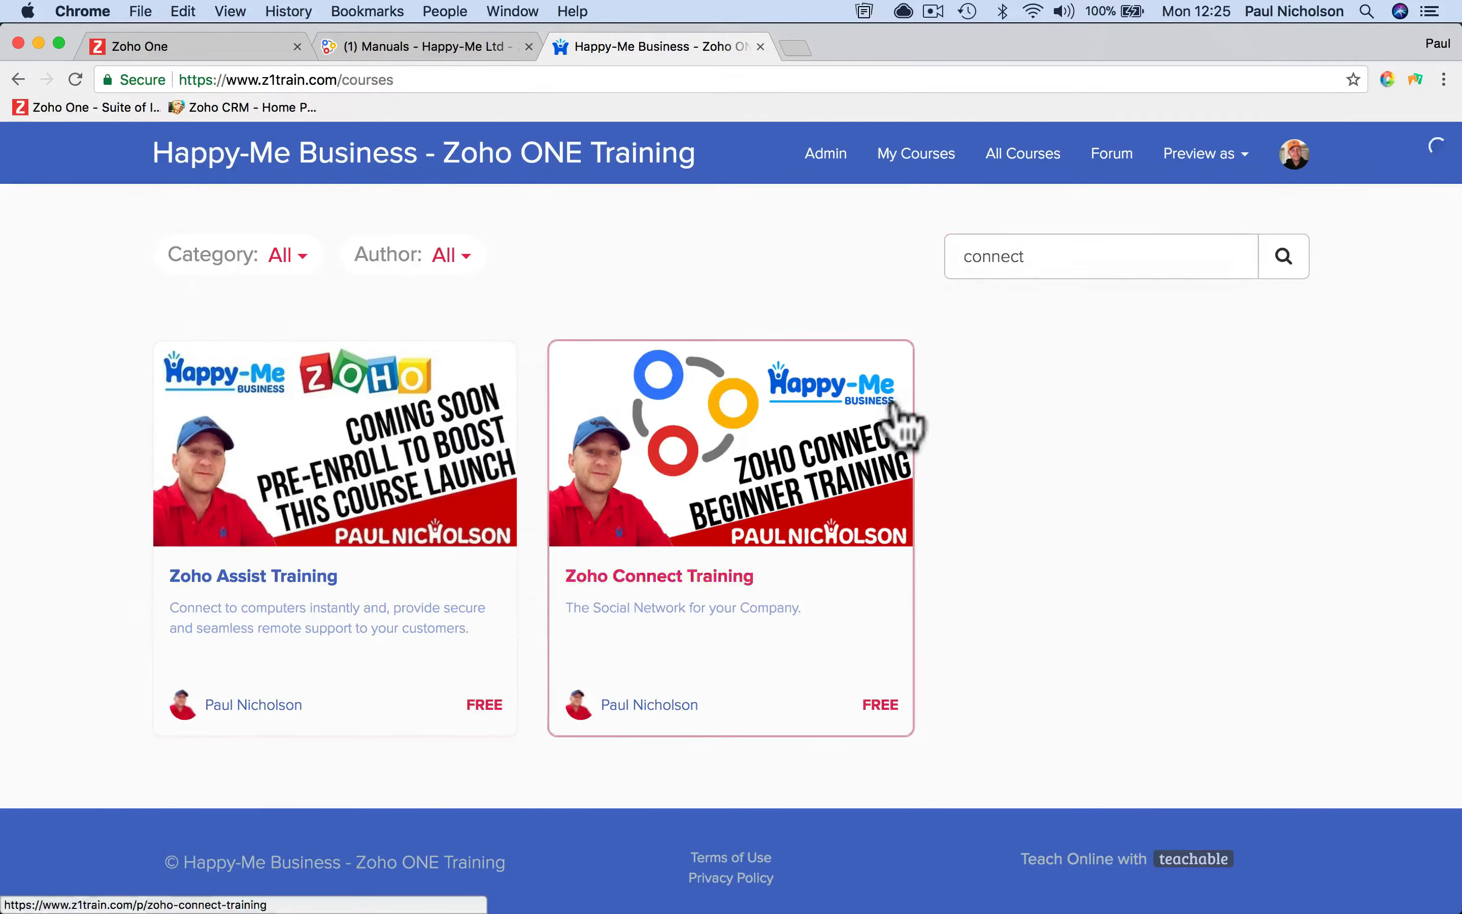
left_click(906, 425)
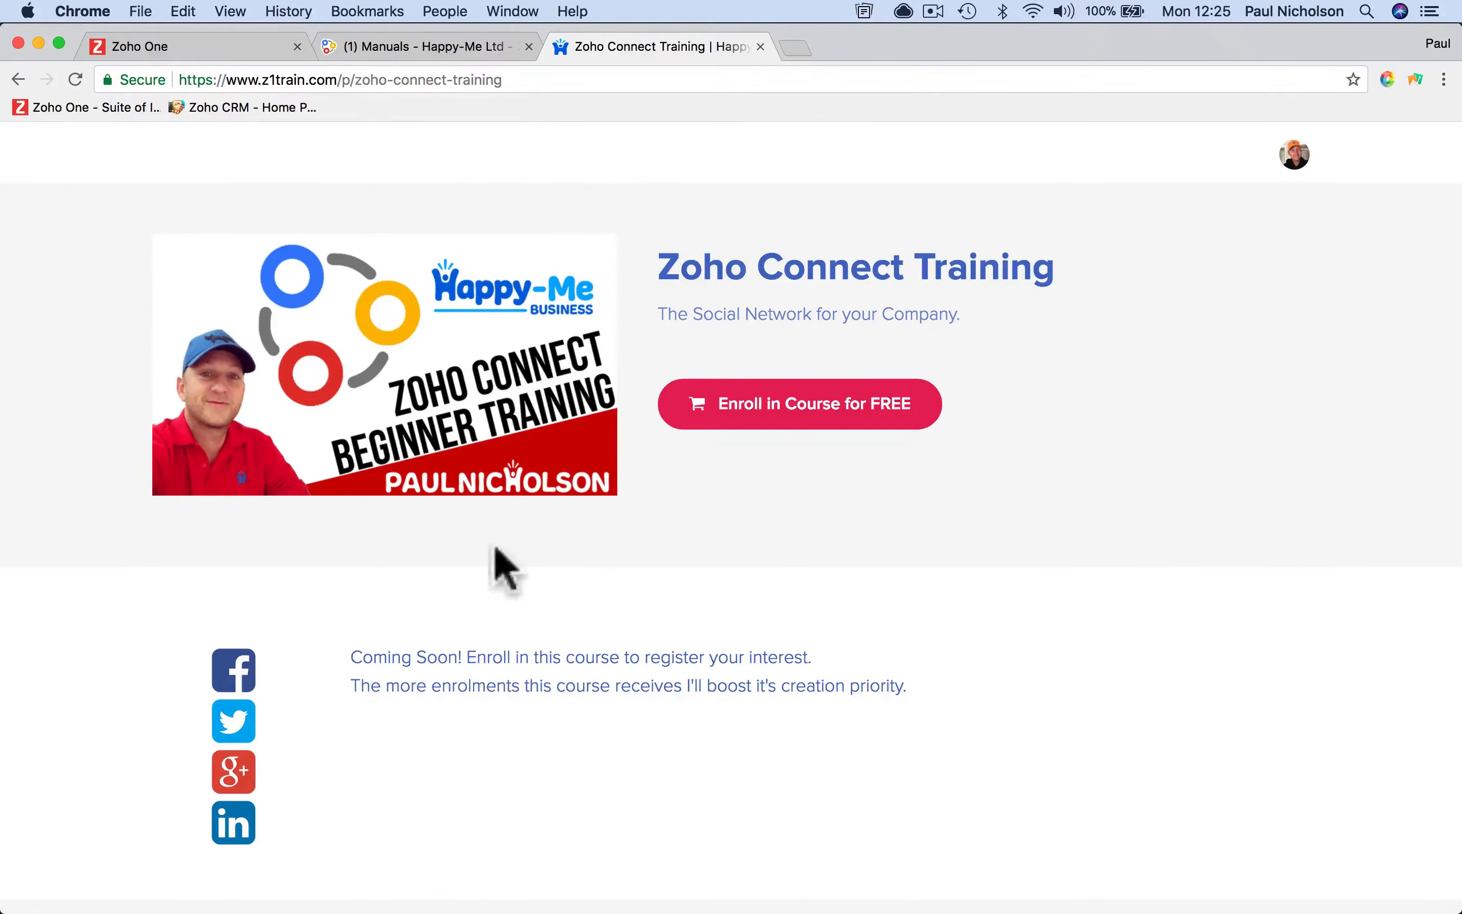
scroll(695, 468, "down", 5)
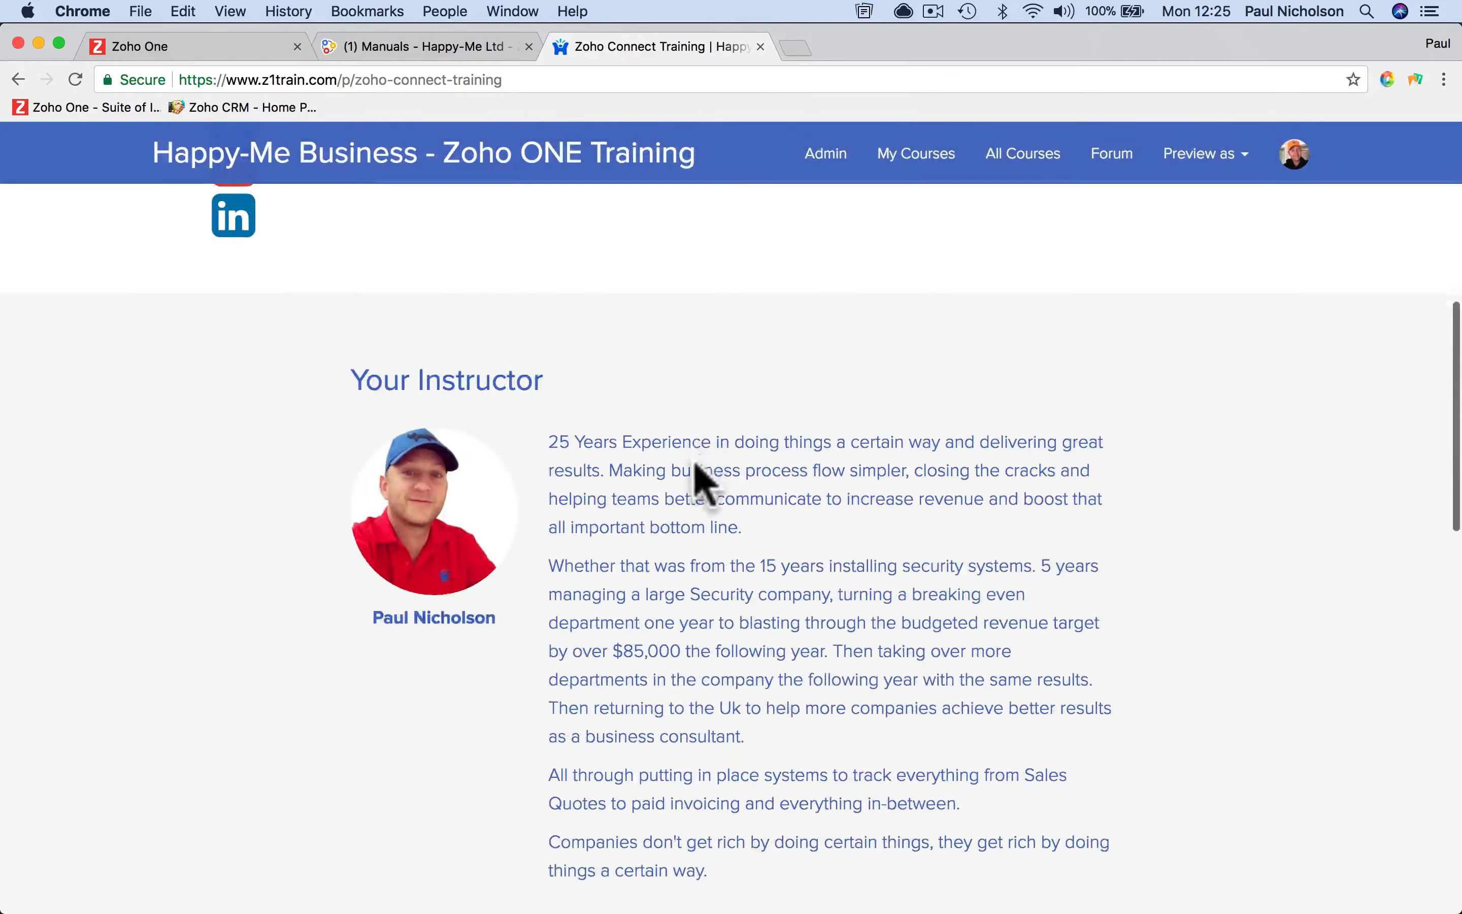
scroll(639, 330, "up", 10)
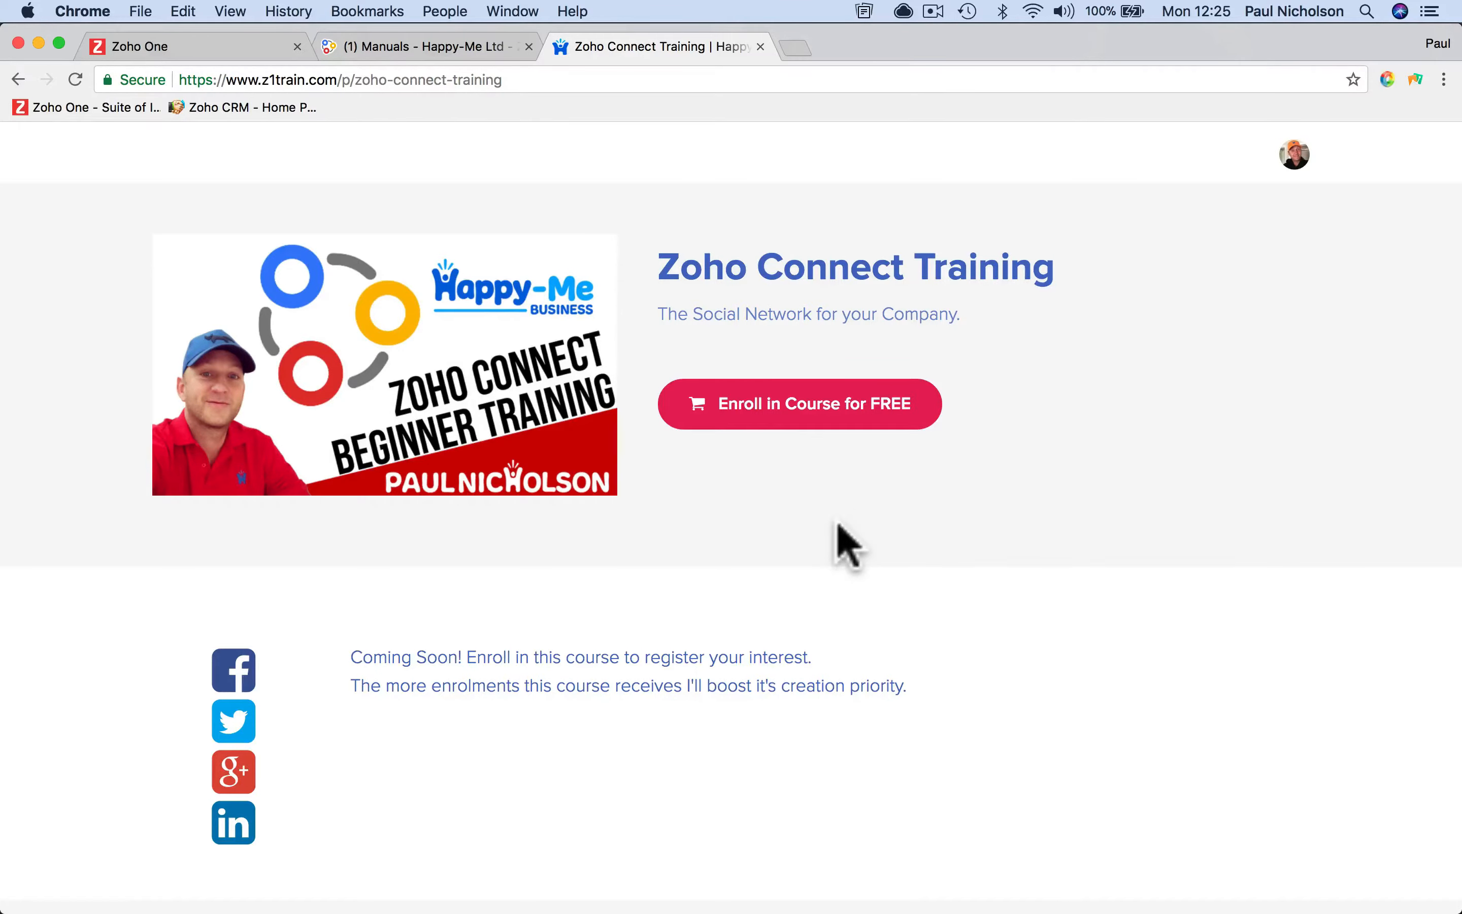
Step: Go to the training site's forum and view the Zoho Connect Training category's topics
scroll(846, 541, "down", 10)
left_click(1128, 163)
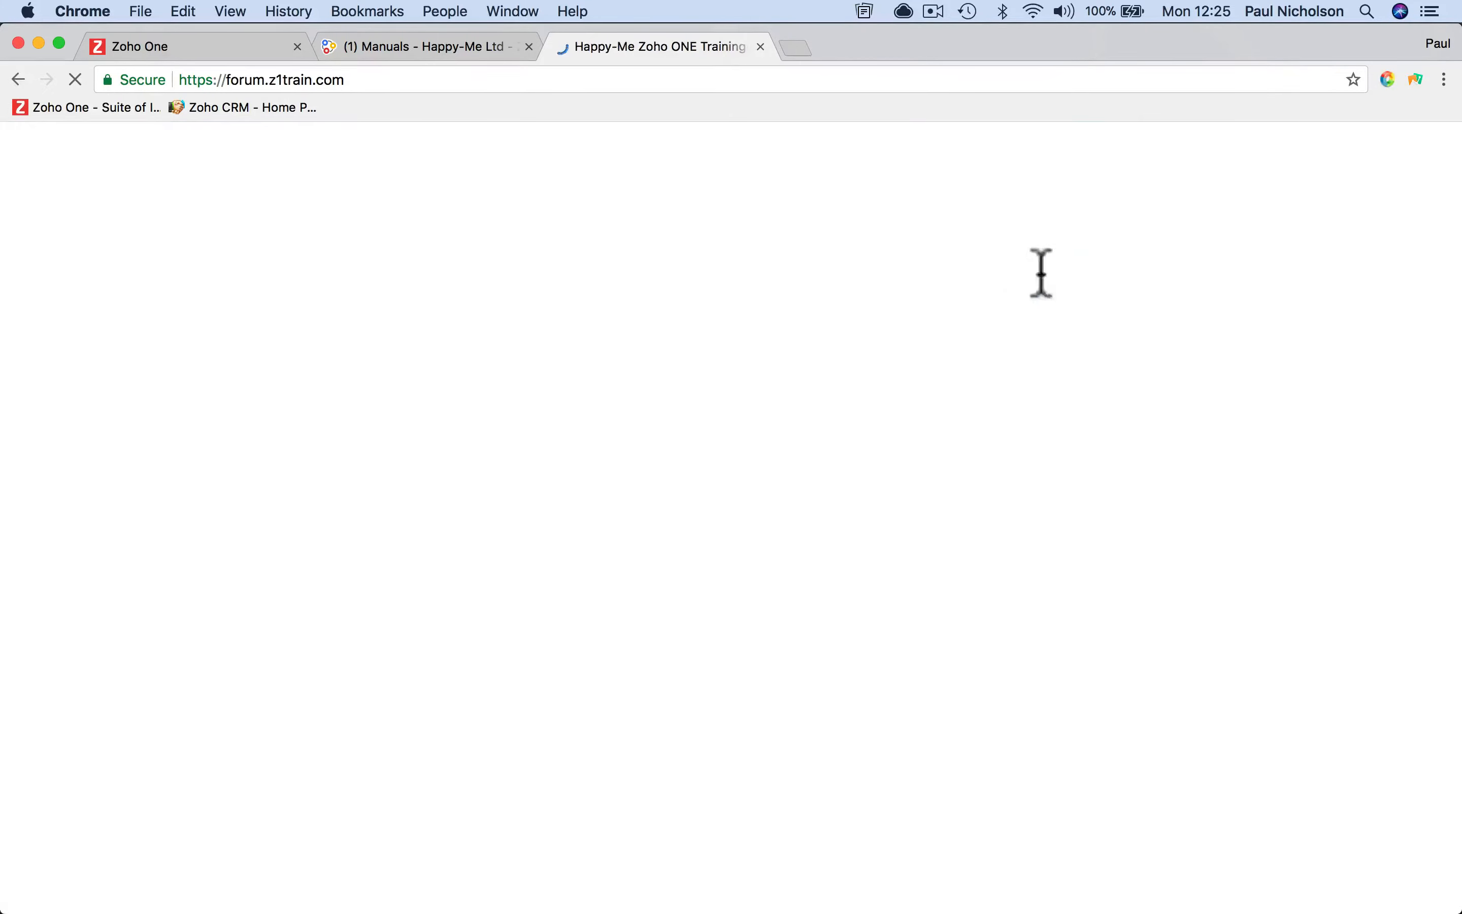
scroll(586, 544, "down", 10)
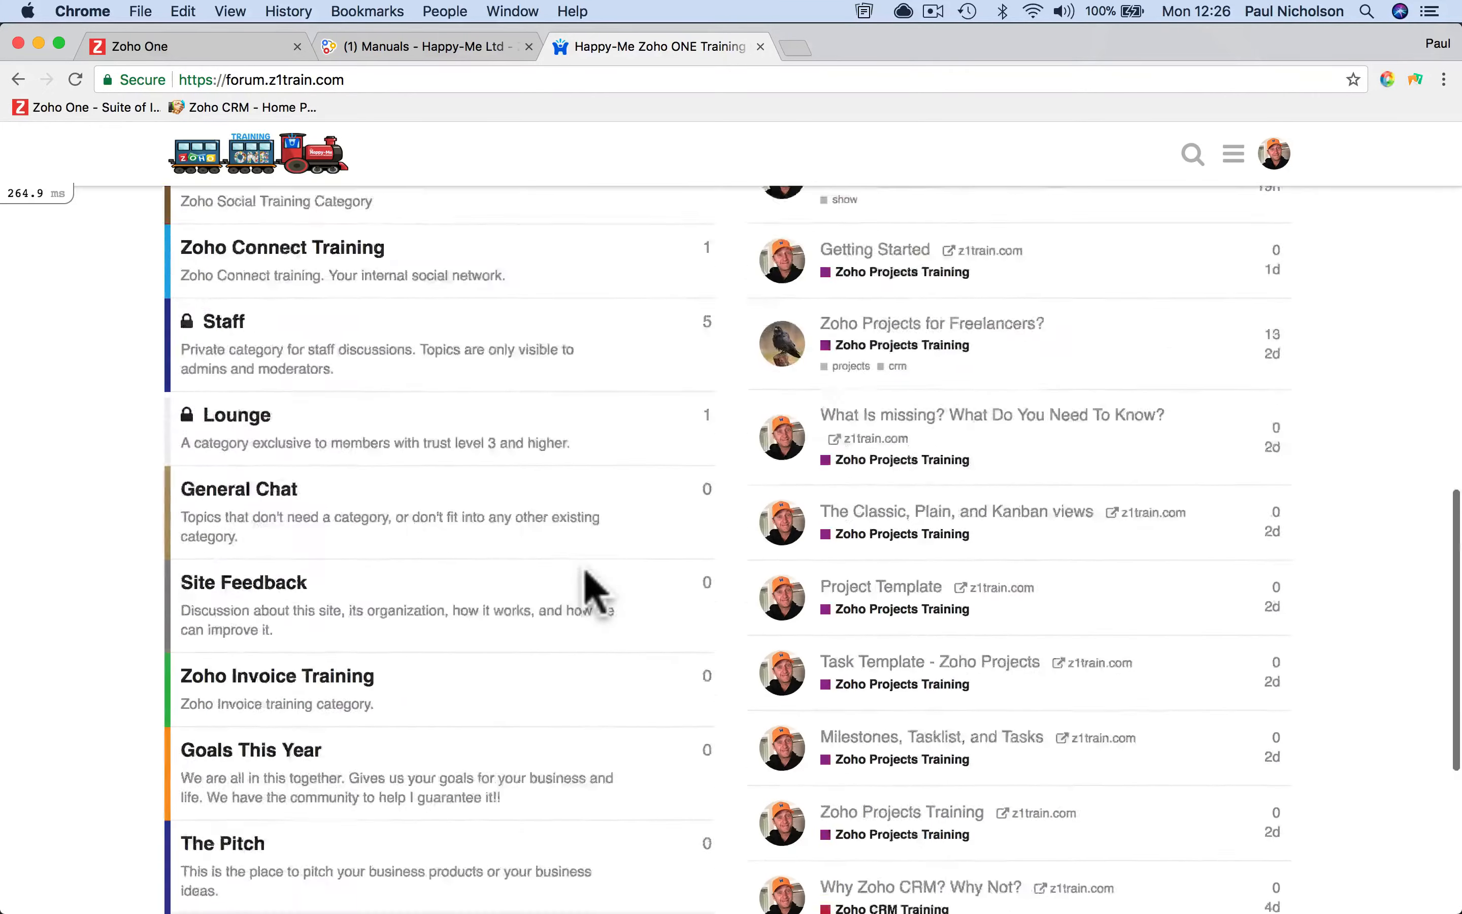
scroll(589, 590, "down", 3)
scroll(396, 641, "up", 3)
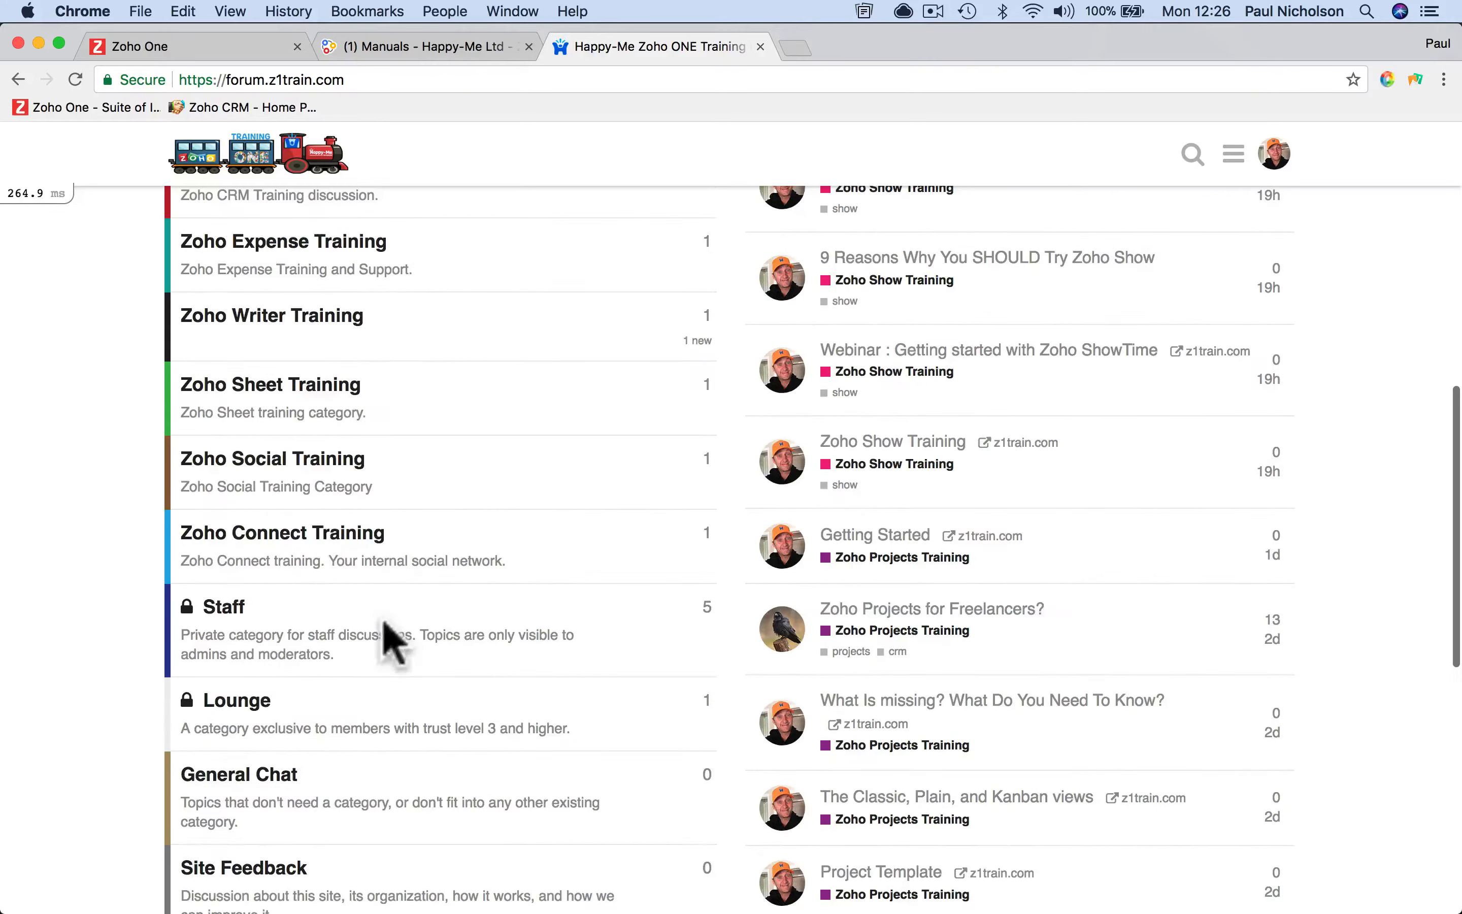
left_click(321, 539)
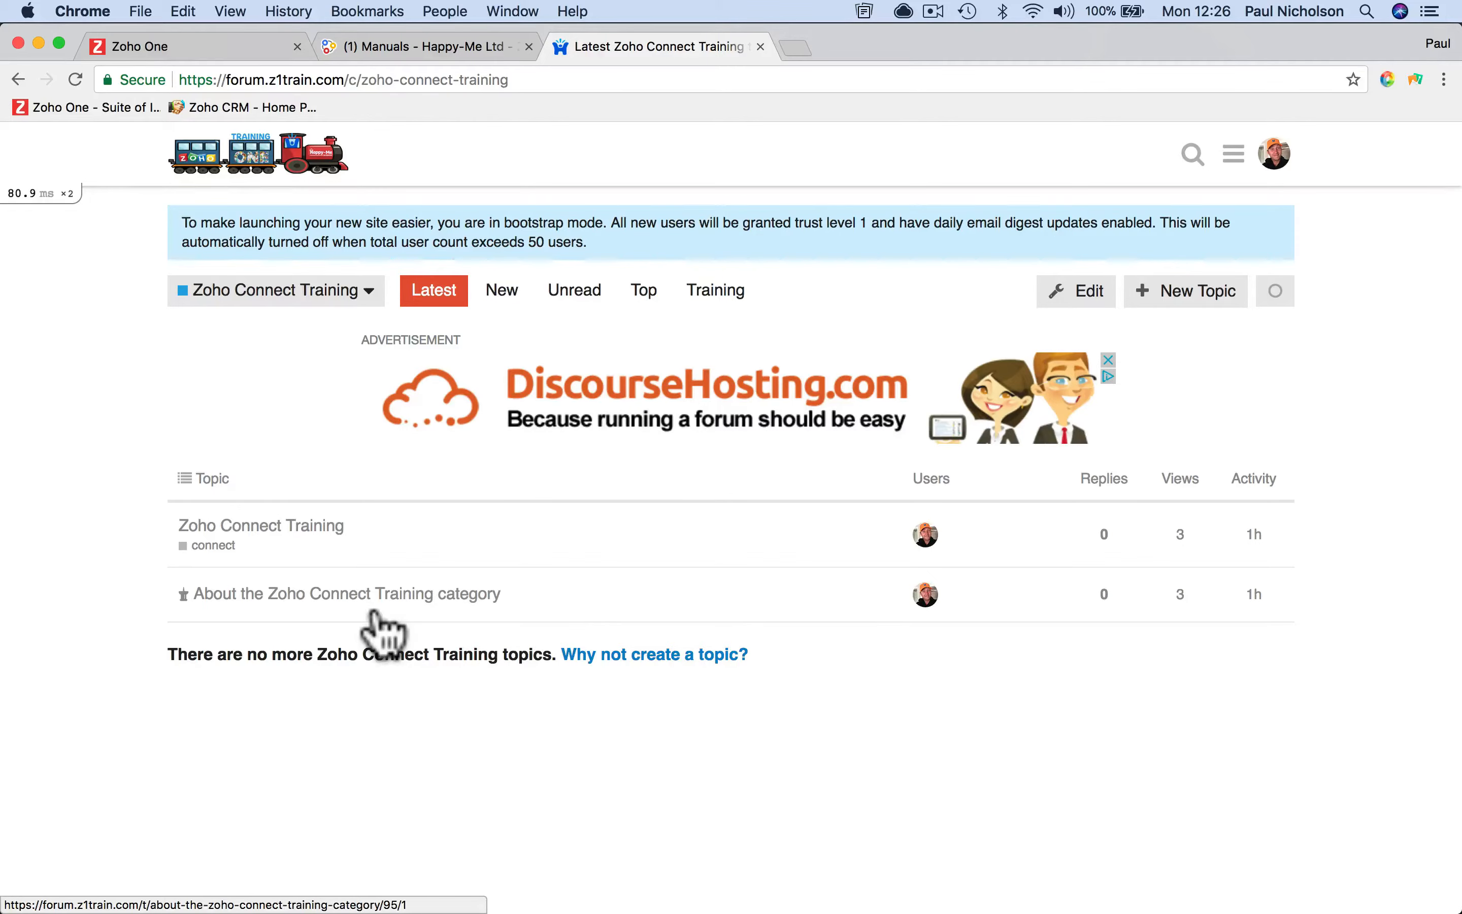
Step: Return to Zoho Connect in Chrome, close the manual article's comments and show My Feed
left_click(438, 48)
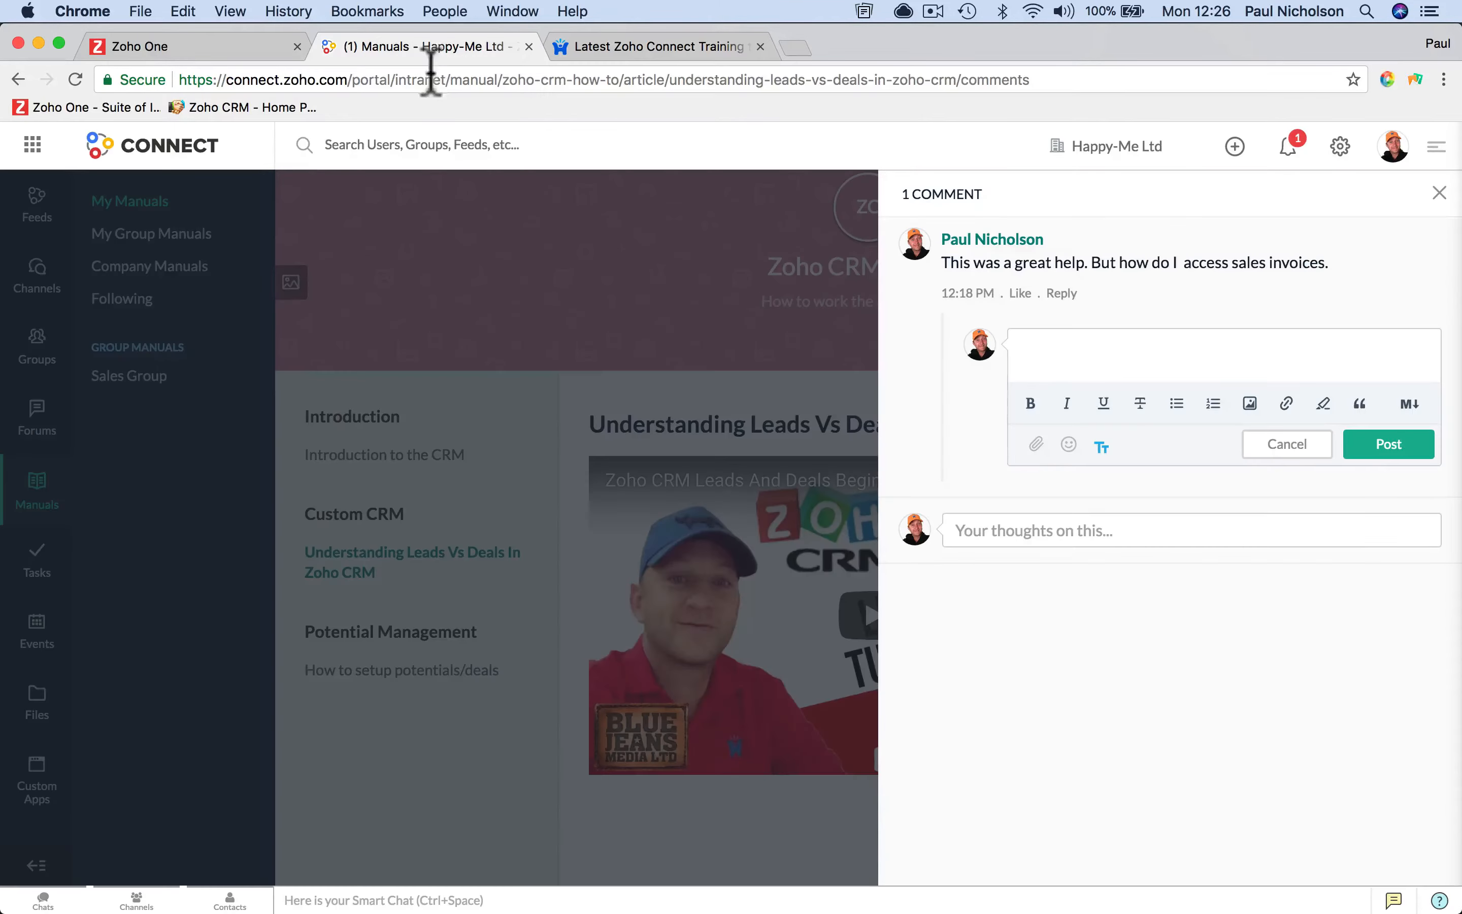
left_click(1432, 192)
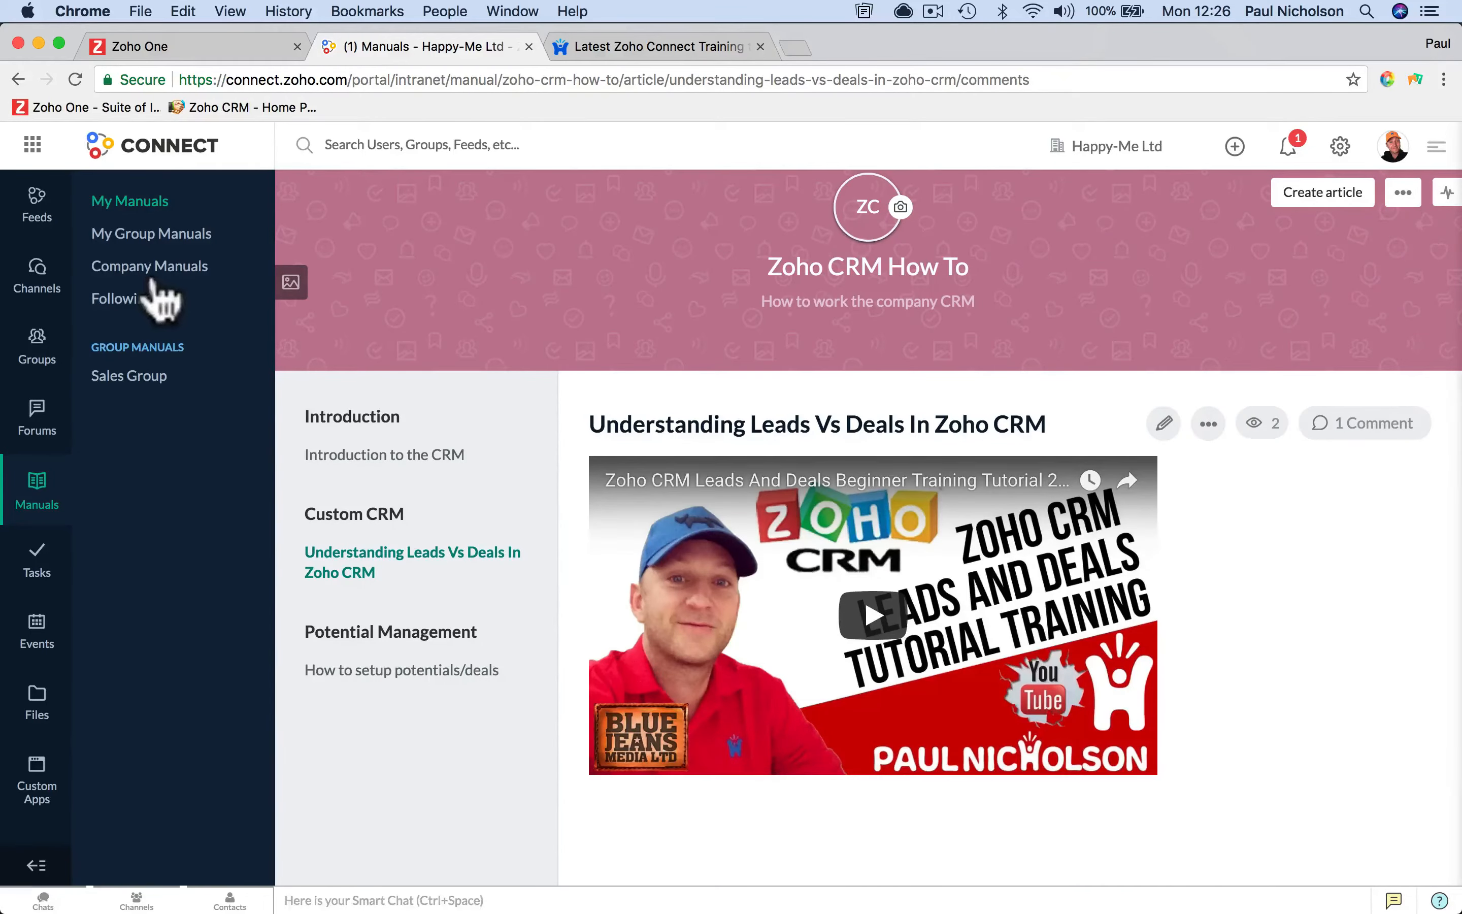
left_click(39, 228)
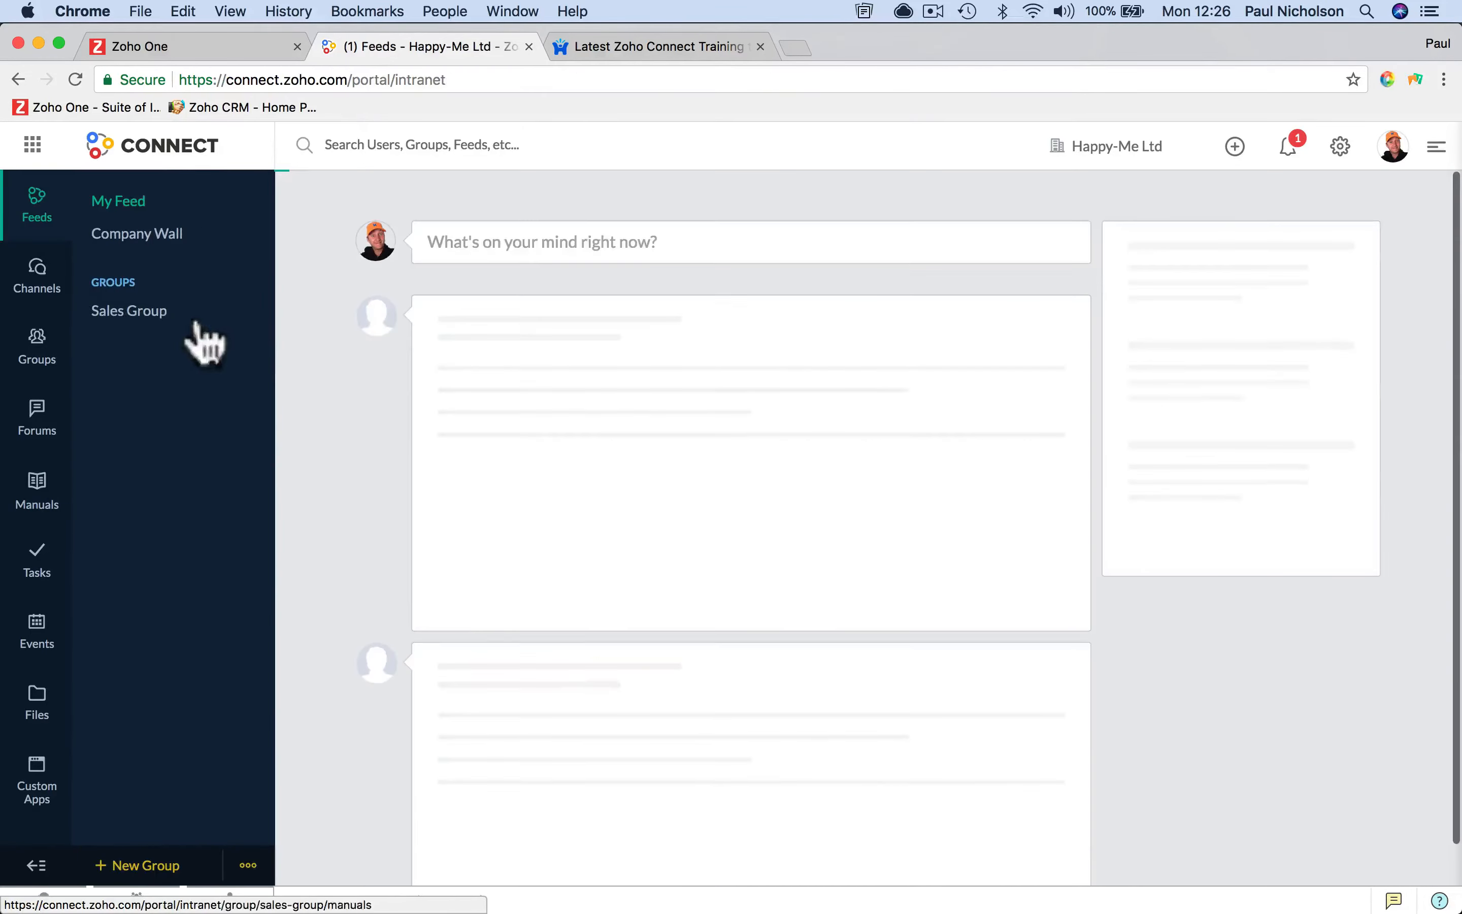